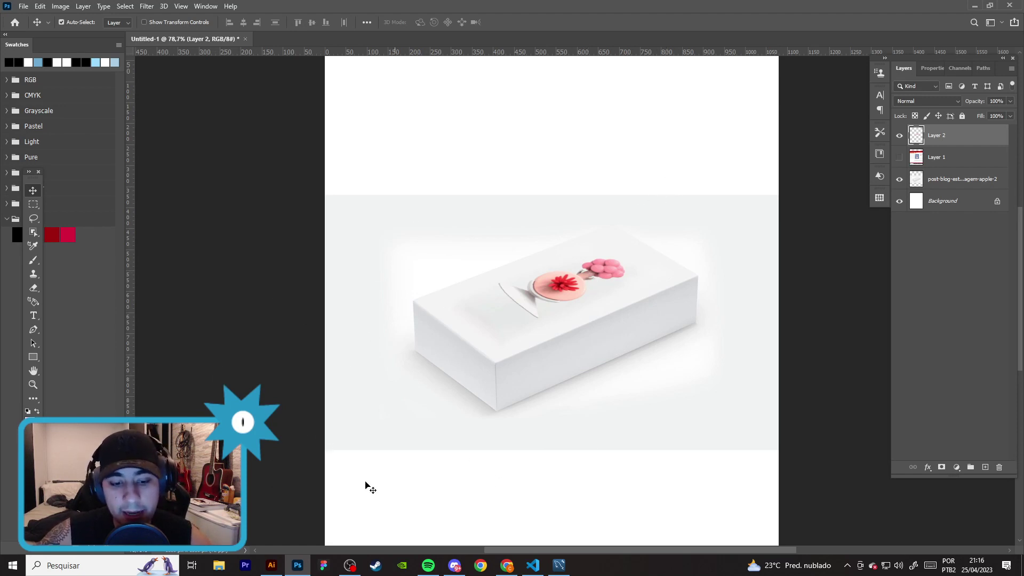
- Show the Desktop files in File Explorer over the Photoshop mockup
click(218, 565)
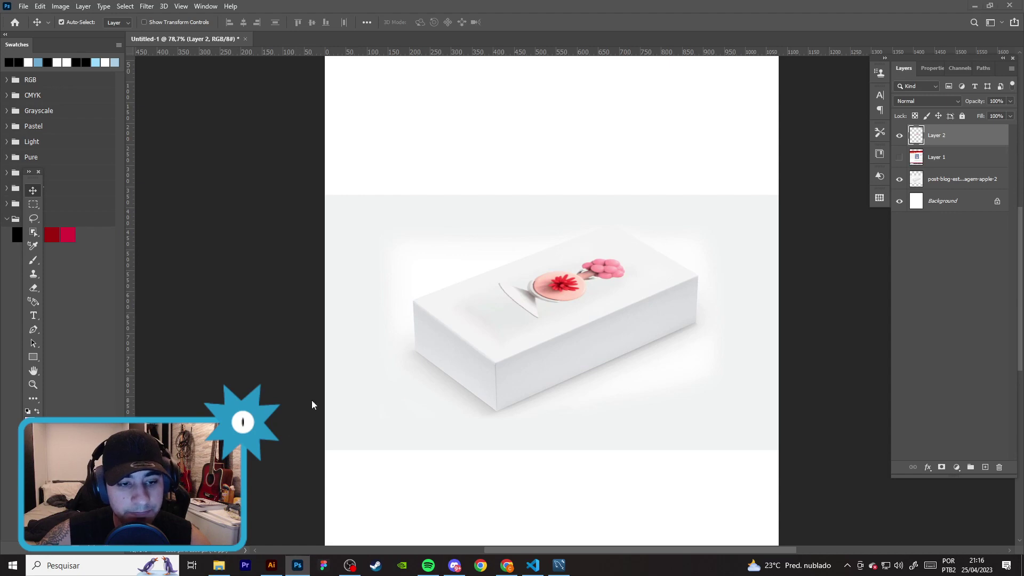
click(176, 404)
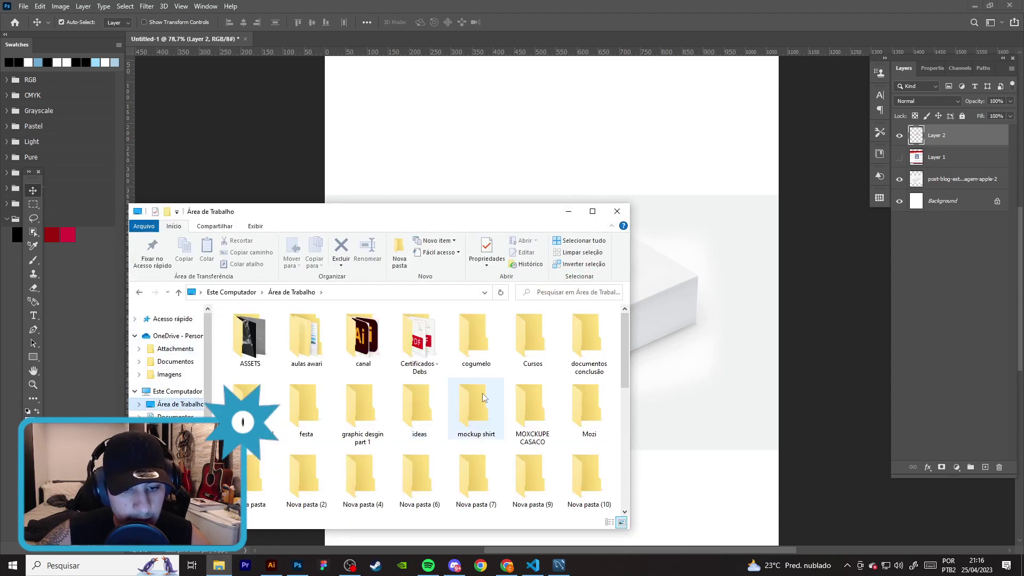
scroll(555, 379, down, 5)
scroll(480, 395, up, 1)
scroll(455, 398, up, 2)
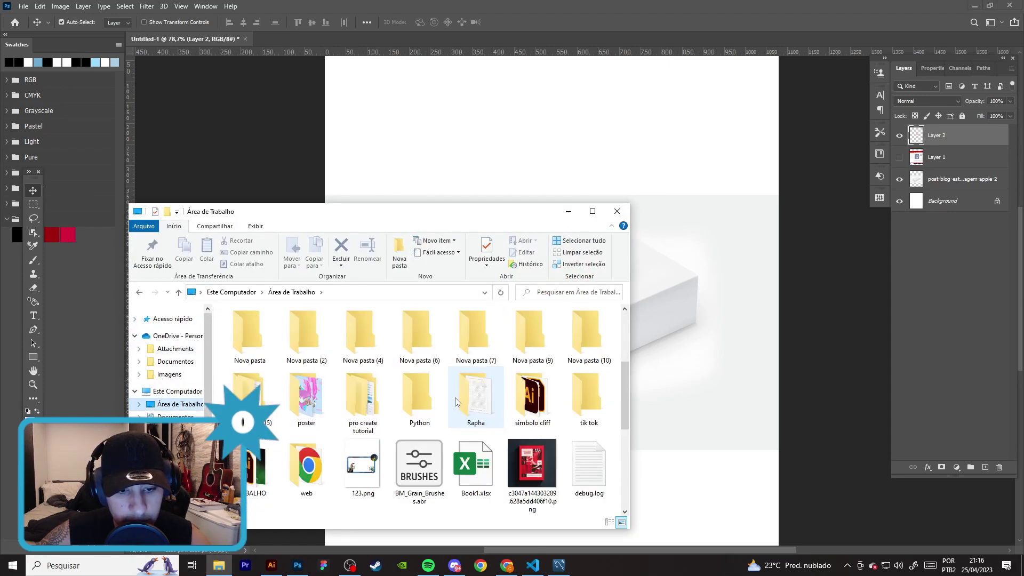
scroll(496, 408, down, 1)
scroll(368, 400, down, 3)
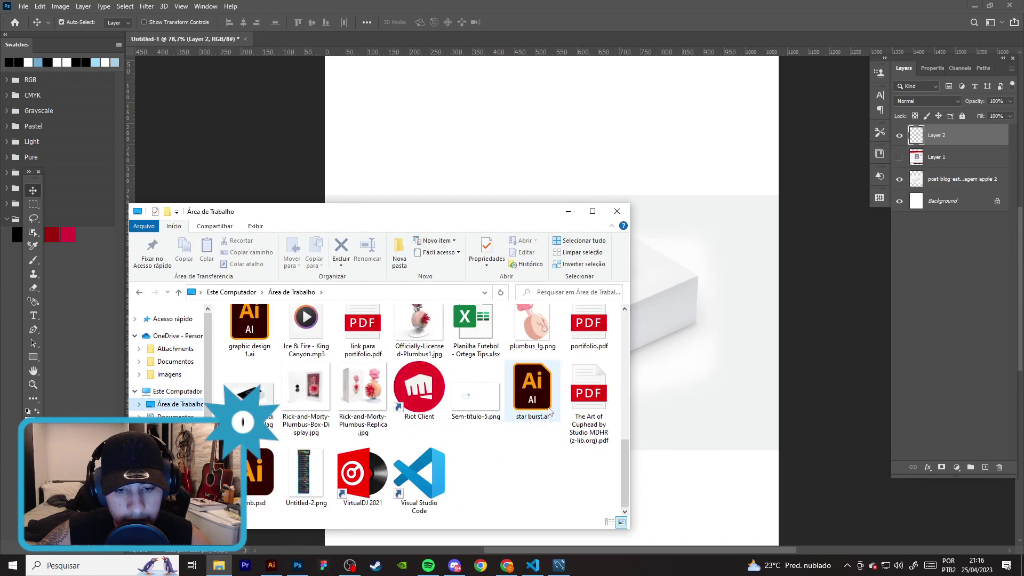
- Place the iPhone 7 box photo onto the canvas as a new layer and commit it
drag(276, 411, 544, 195)
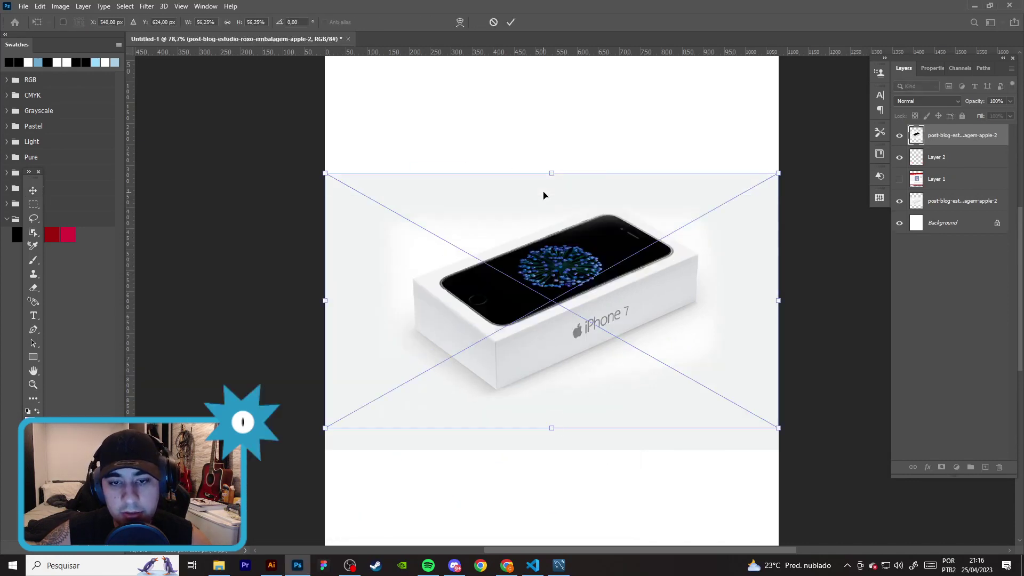
click(32, 192)
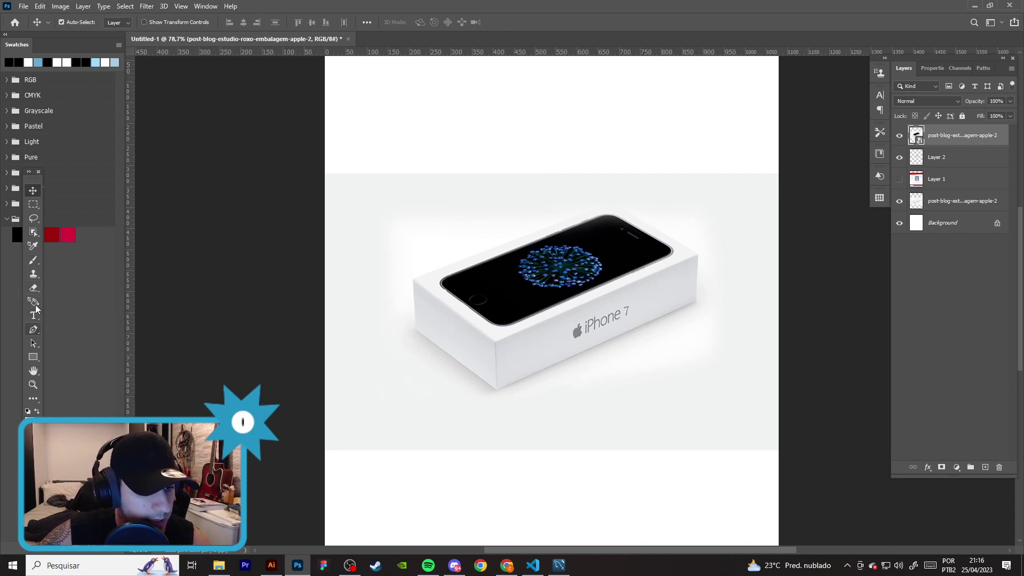
click(33, 218)
scroll(606, 336, up, 1)
- Lasso around the phone on the box lid and rasterize the photo layer
mouse_move(454, 332)
mouse_down()
mouse_move(550, 306)
mouse_move(661, 257)
mouse_up()
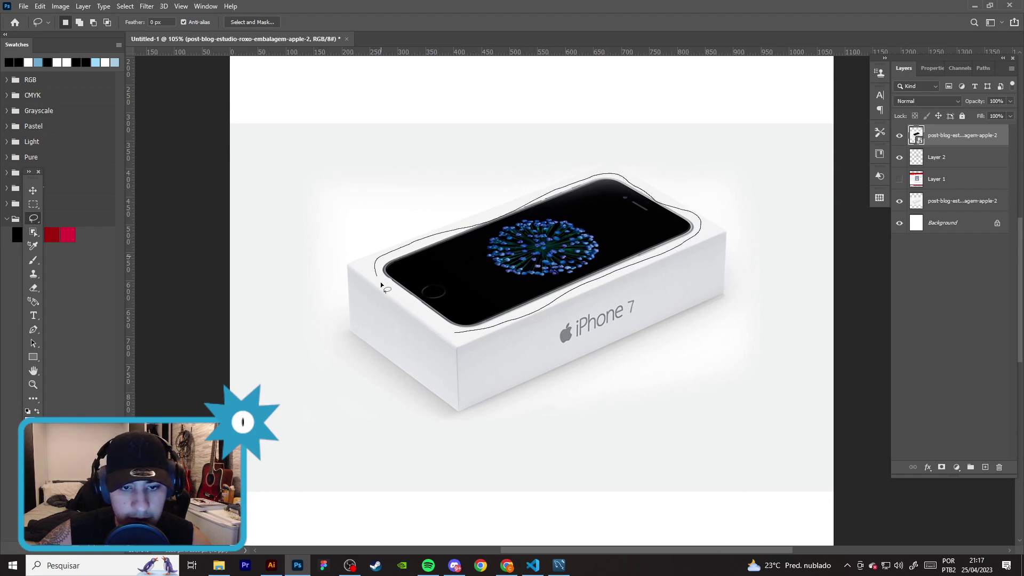
drag(441, 327, 448, 331)
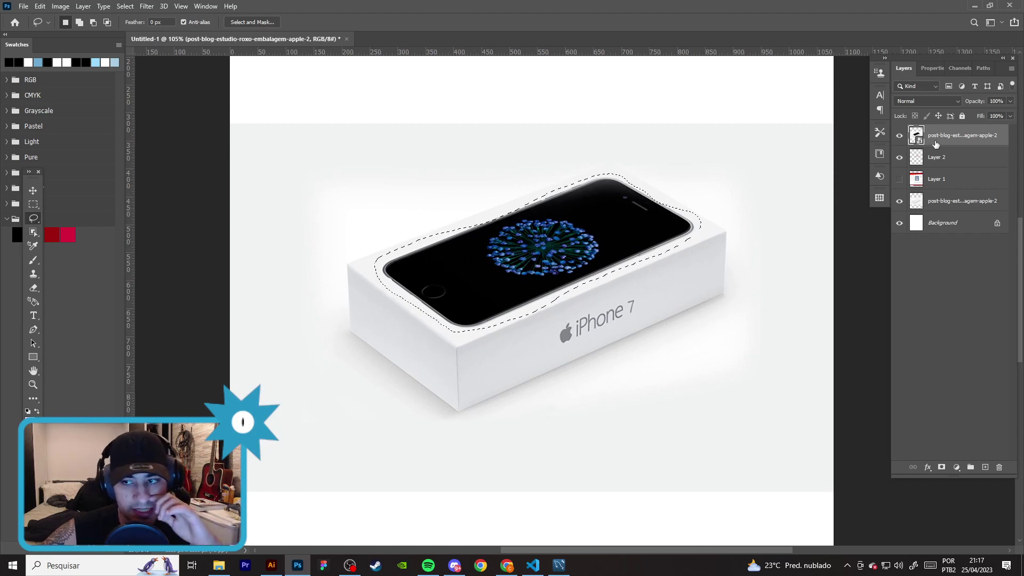
right_click(936, 135)
click(832, 204)
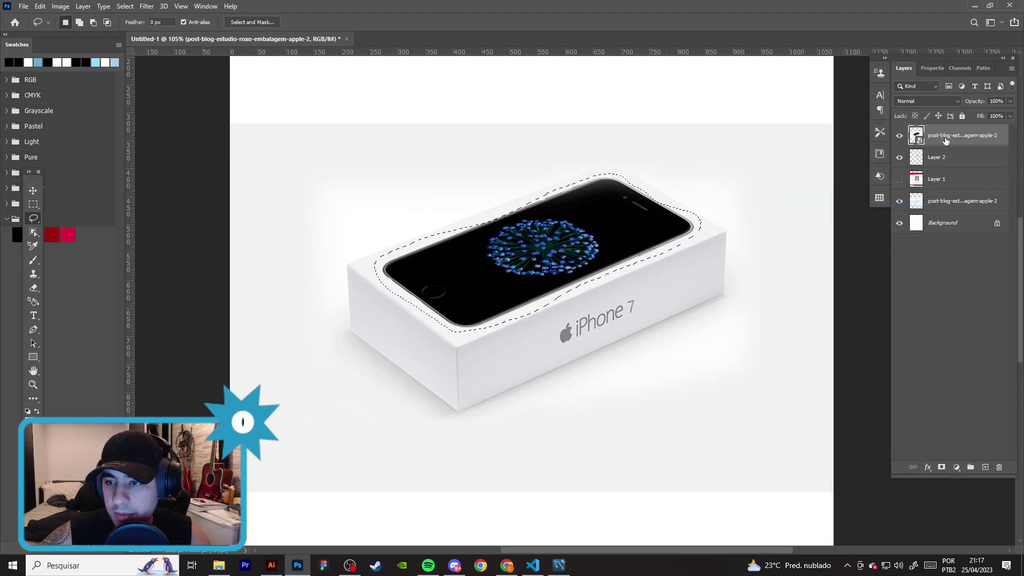
right_click(945, 138)
click(878, 291)
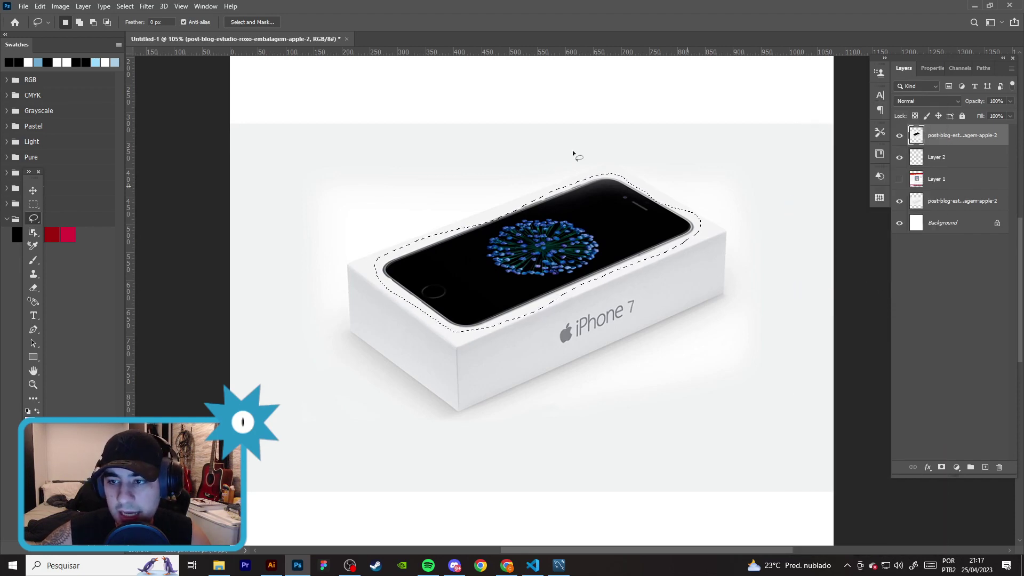
- Content-aware fill the phone selection so the lid is blank, then deselect
click(60, 6)
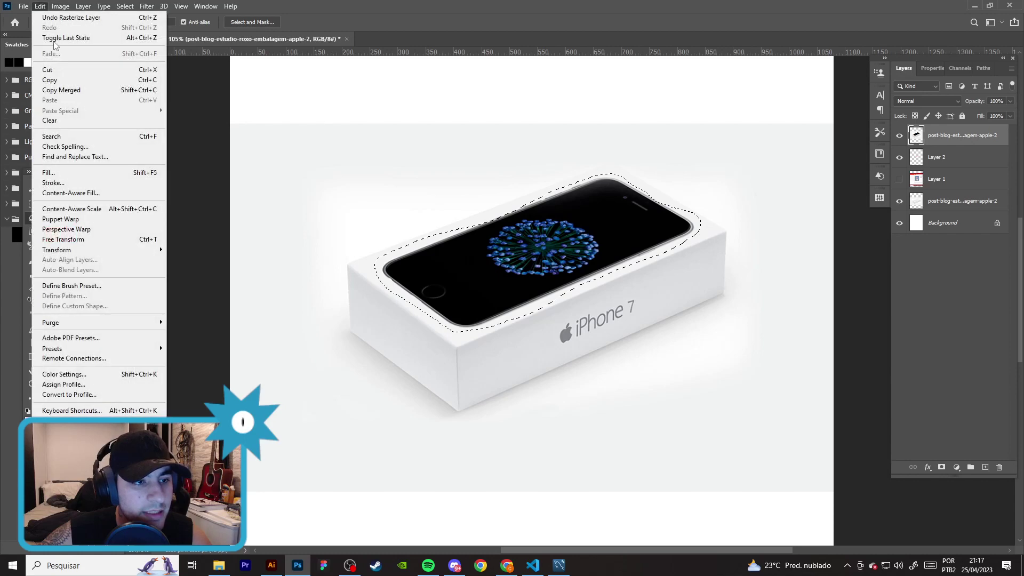
click(73, 174)
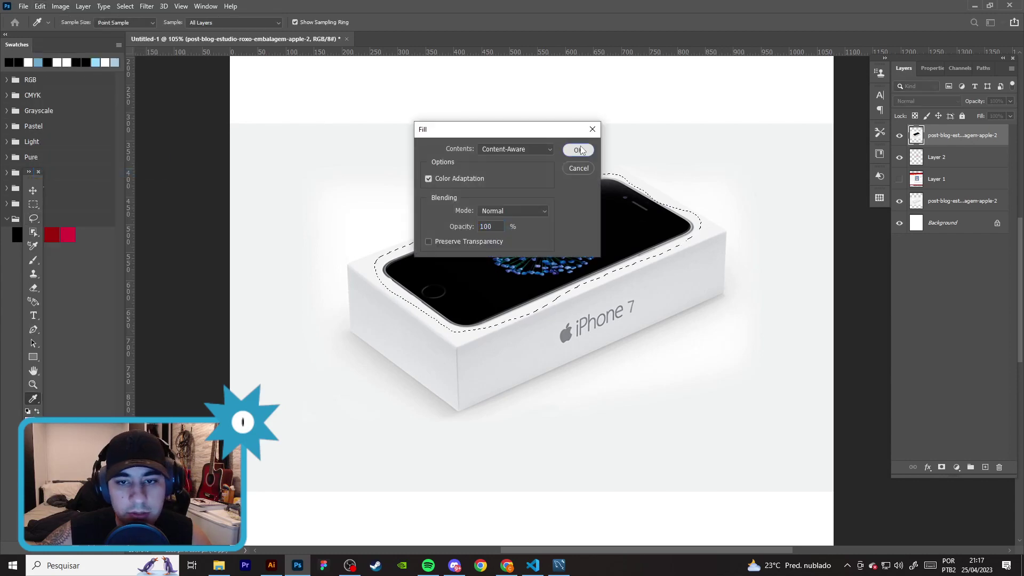
click(581, 150)
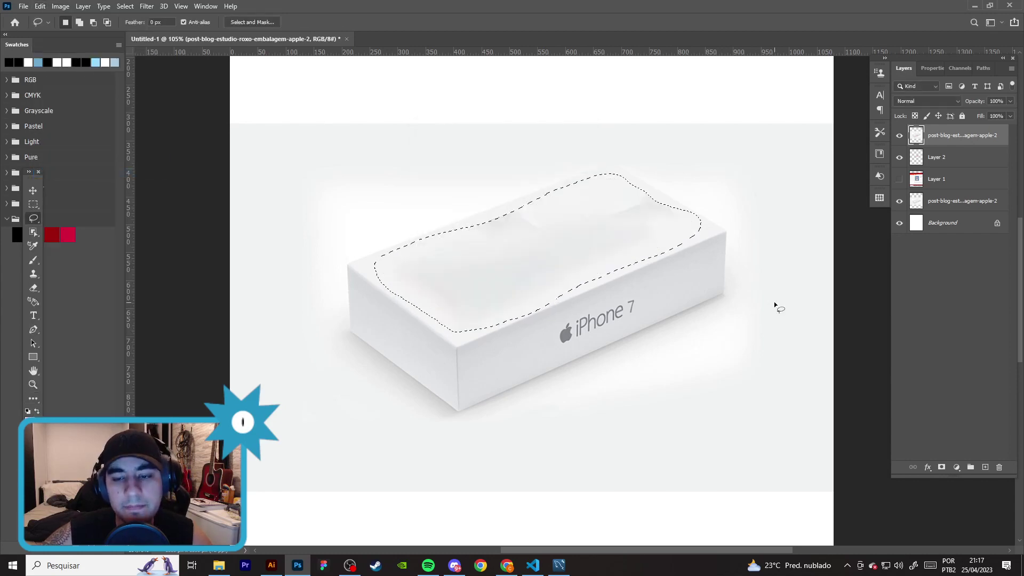
key(ctrl+d)
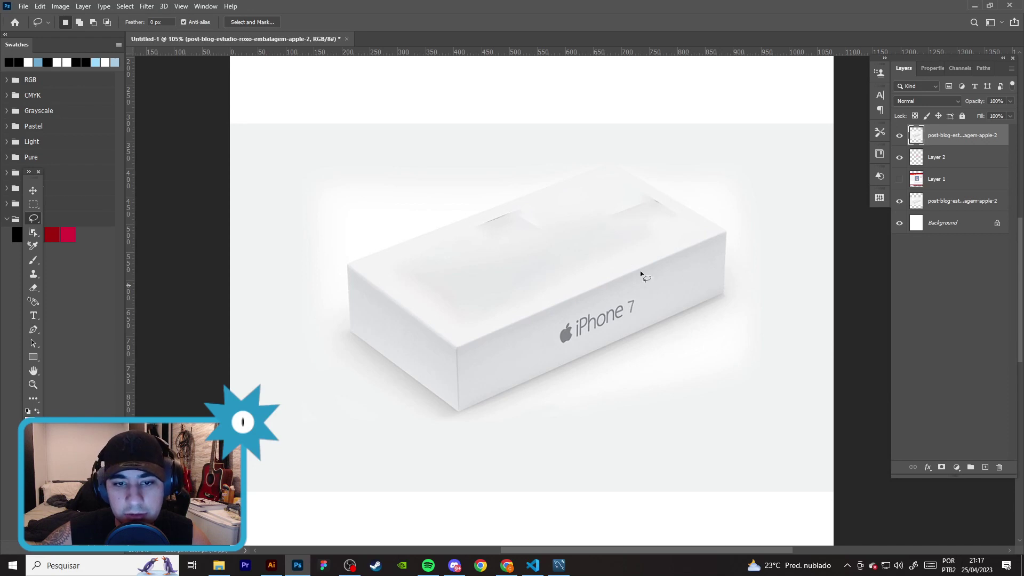
alt+scroll(635, 200, up, 3)
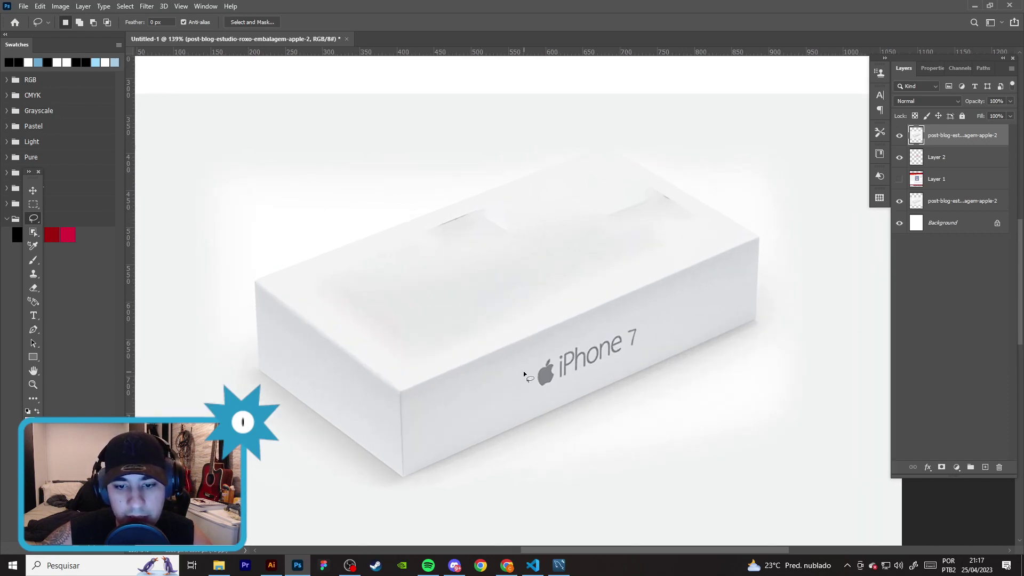
- Remove the iPhone 7 logo from the box side with a content-aware fill
drag(534, 372, 535, 371)
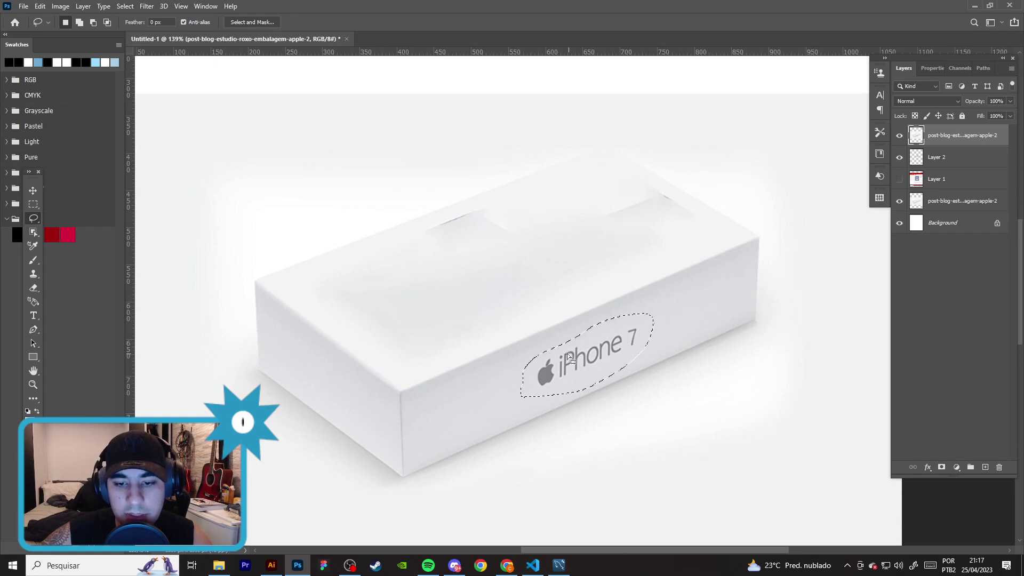
click(61, 6)
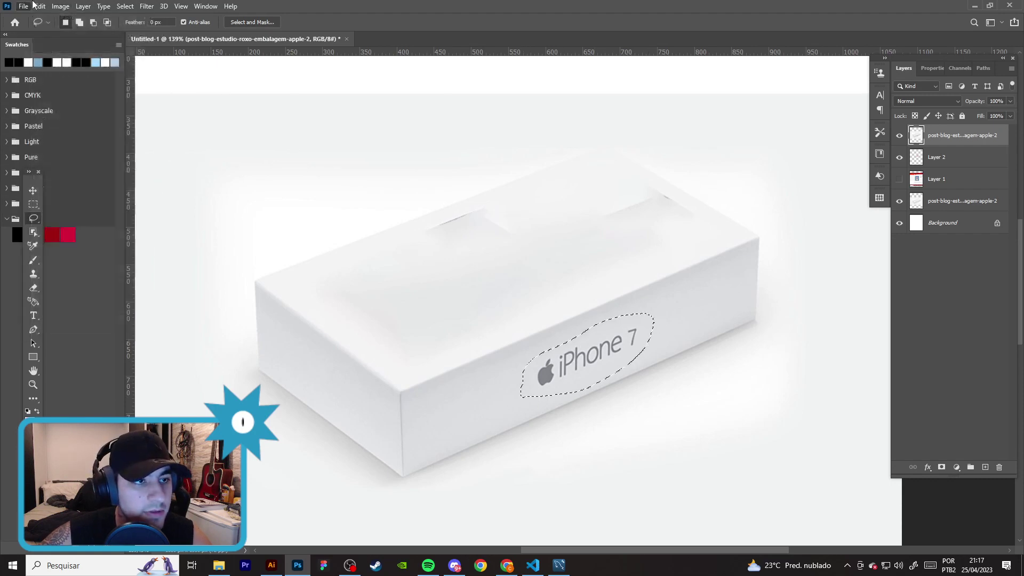
click(68, 172)
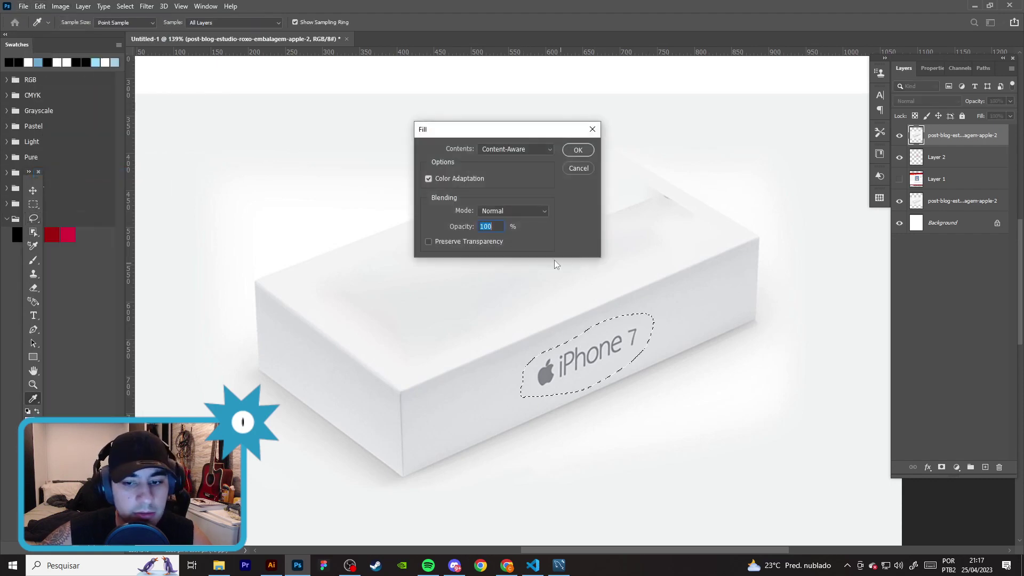
click(578, 151)
key(ctrl+d)
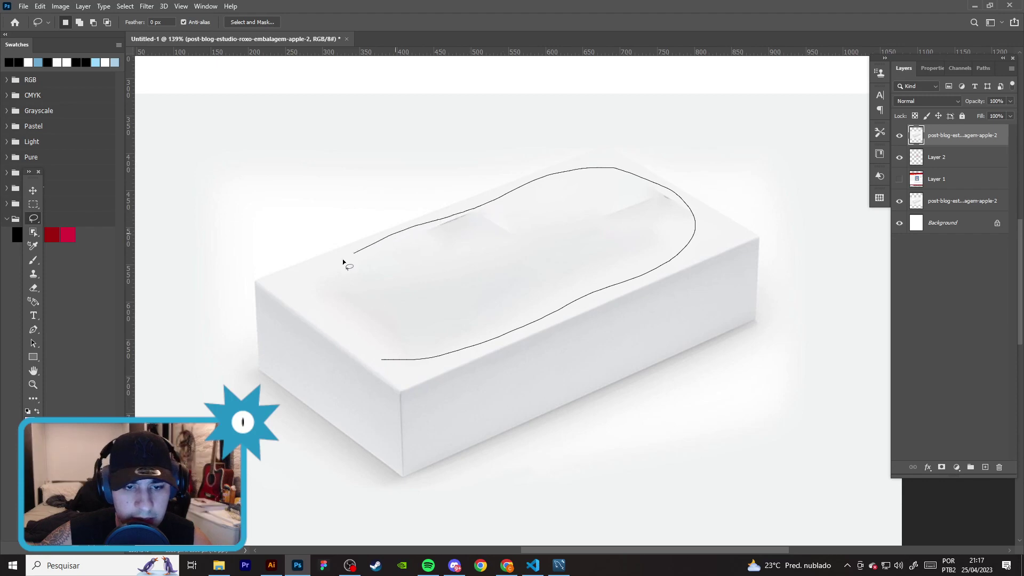
- Content-aware fill the leftover marks on the box top, then delete the retouched layer
drag(445, 217, 367, 354)
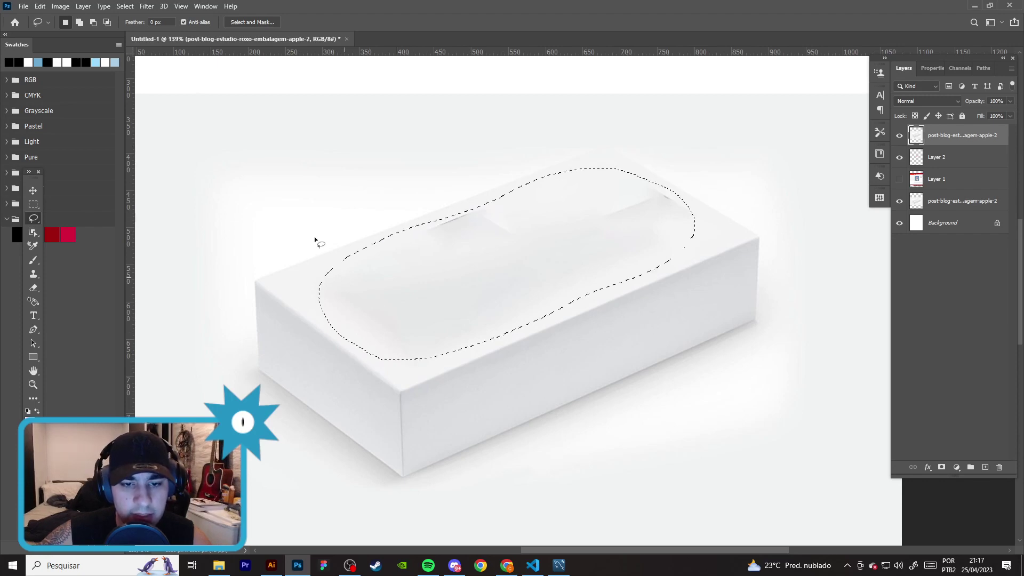
click(40, 6)
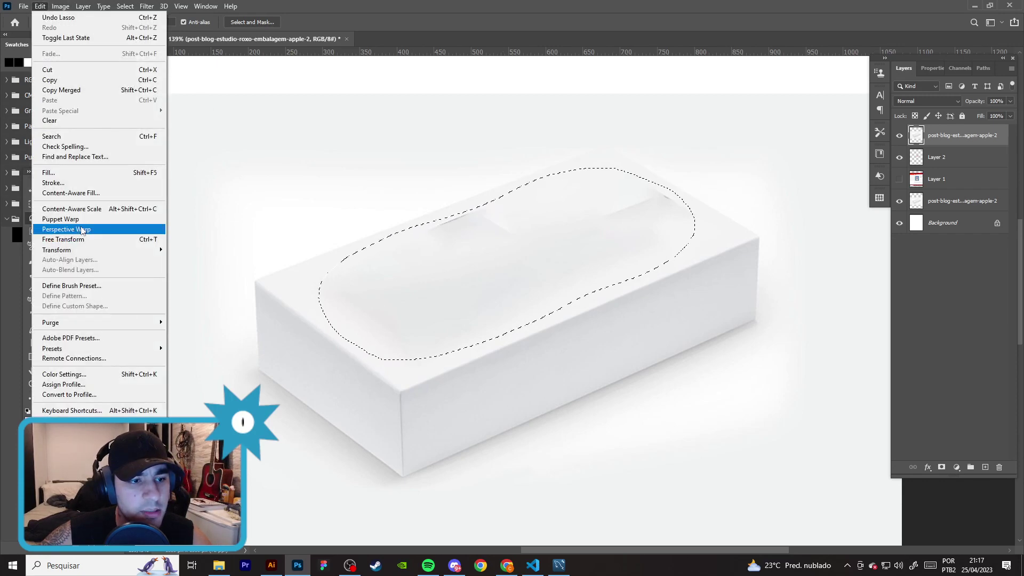
click(79, 172)
click(586, 155)
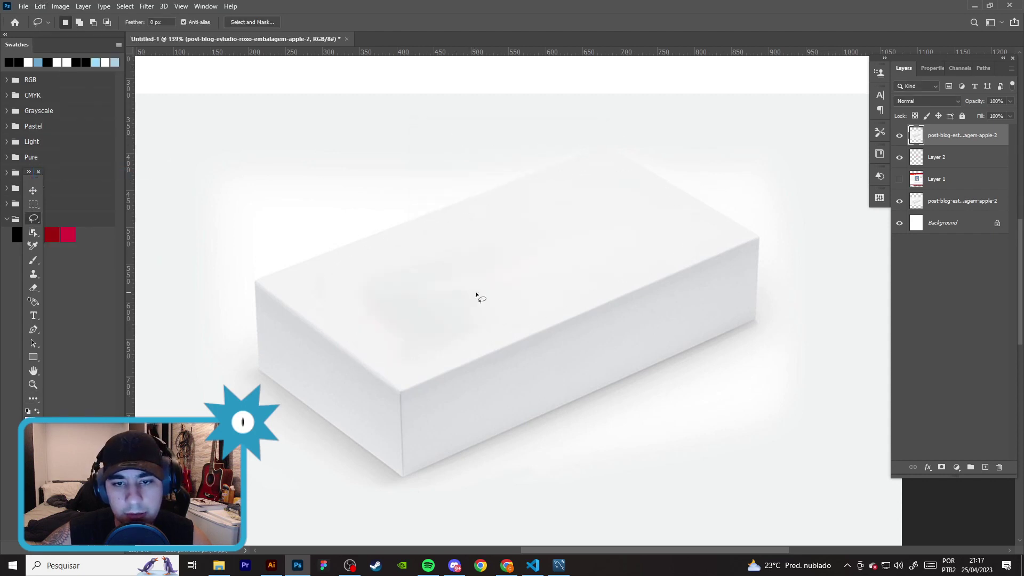
scroll(451, 334, down, 3)
key(Delete)
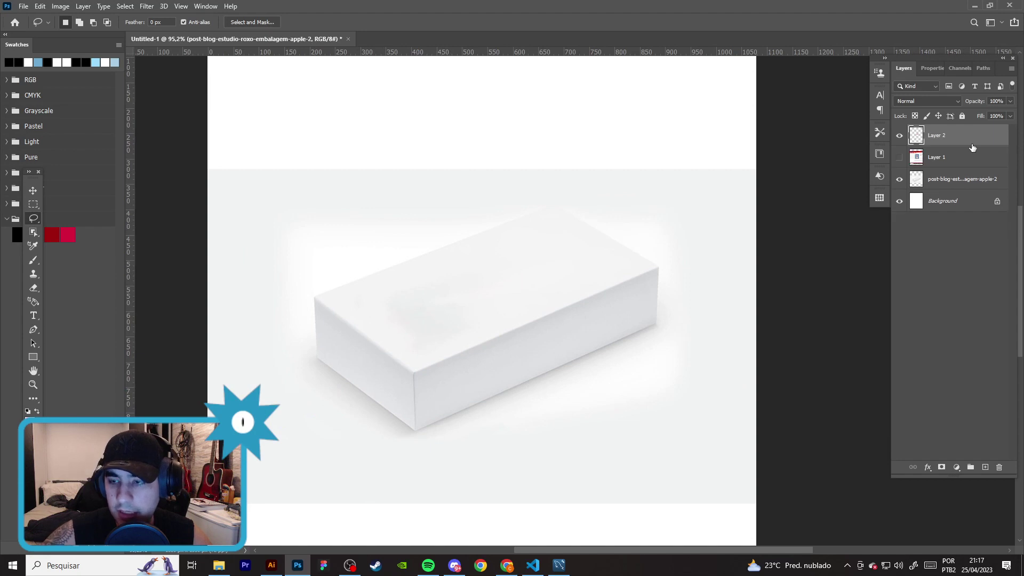
scroll(482, 321, up, 2)
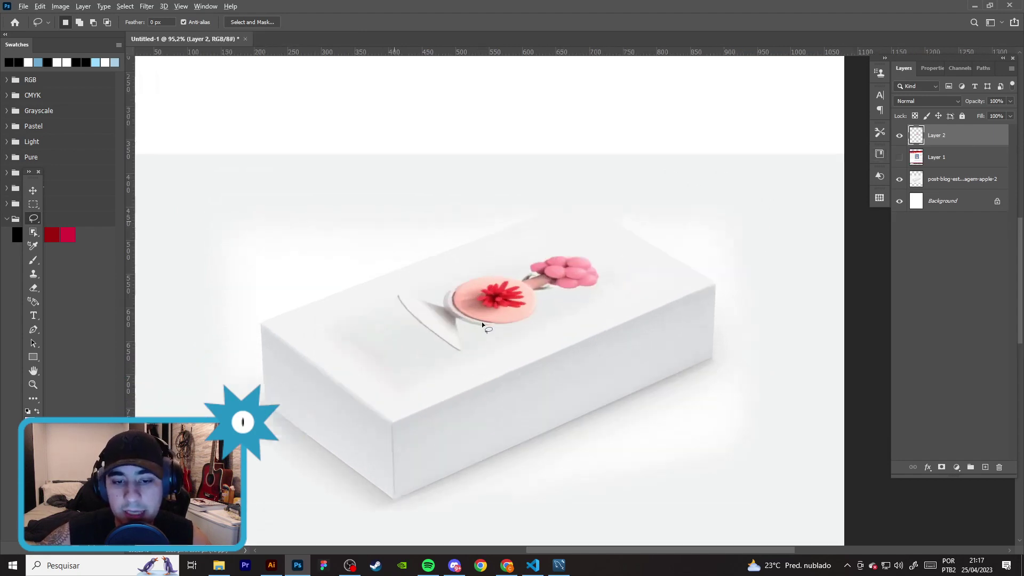
scroll(575, 229, up, 2)
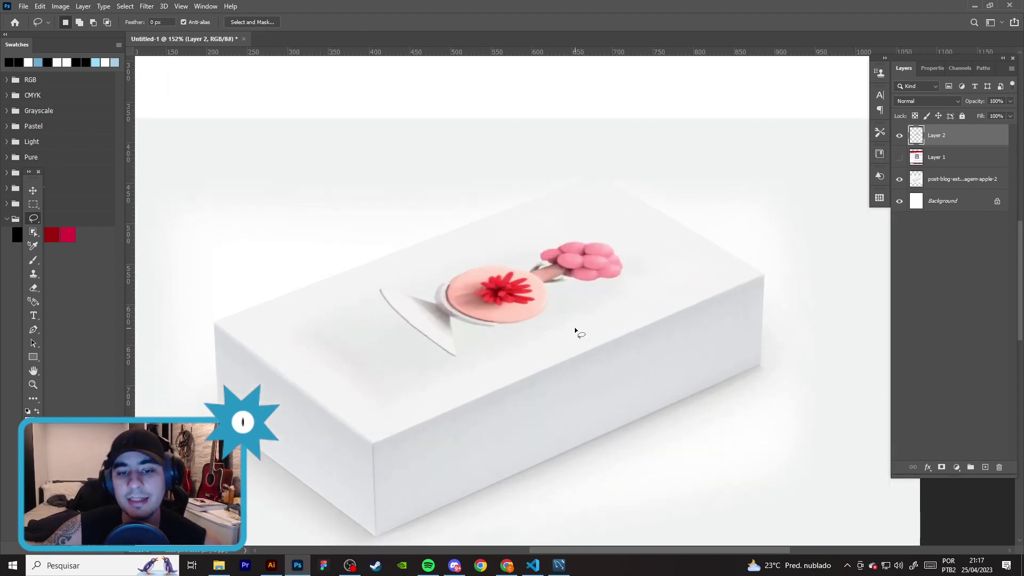
click(147, 6)
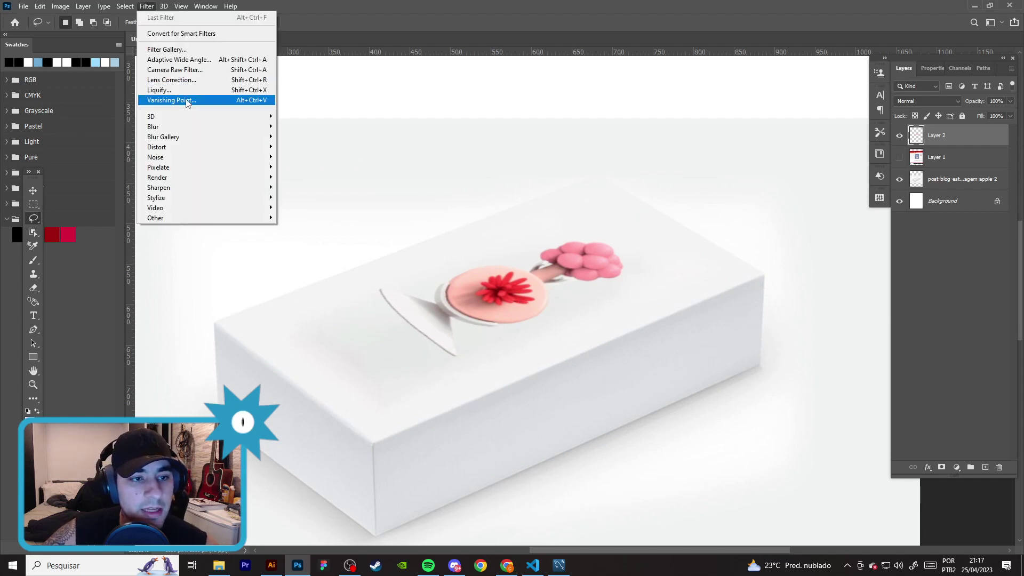
click(484, 24)
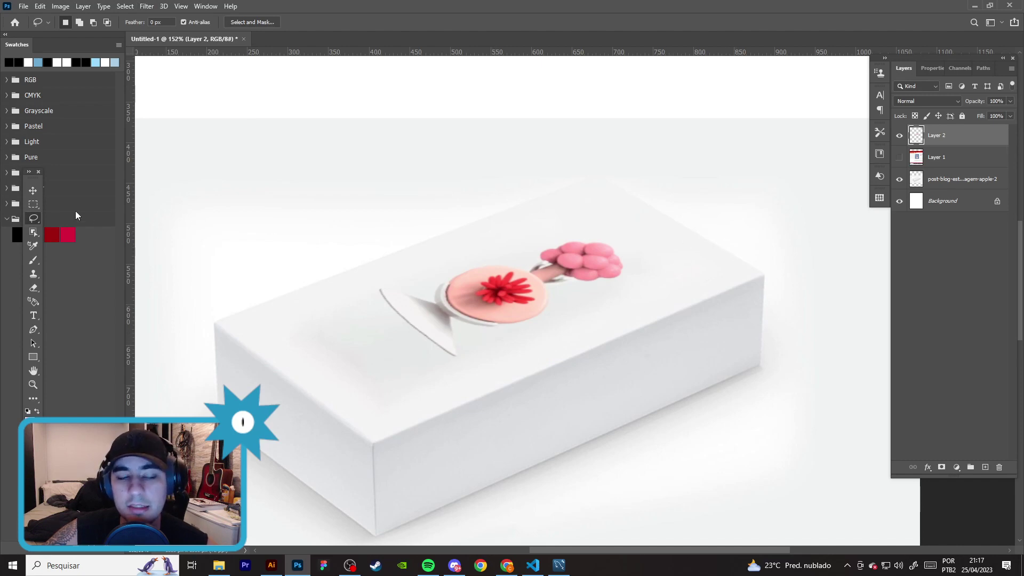
click(37, 191)
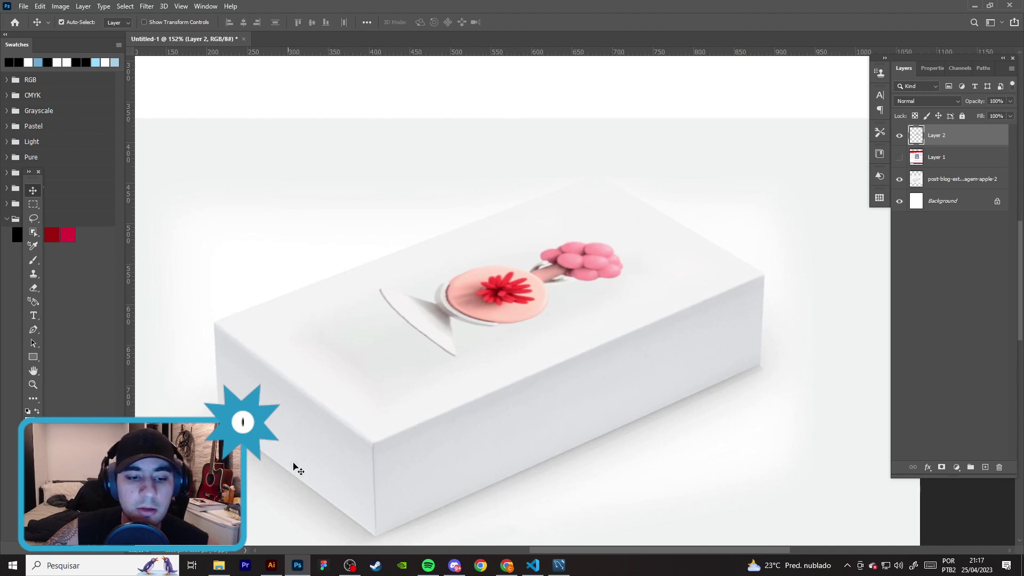
click(270, 564)
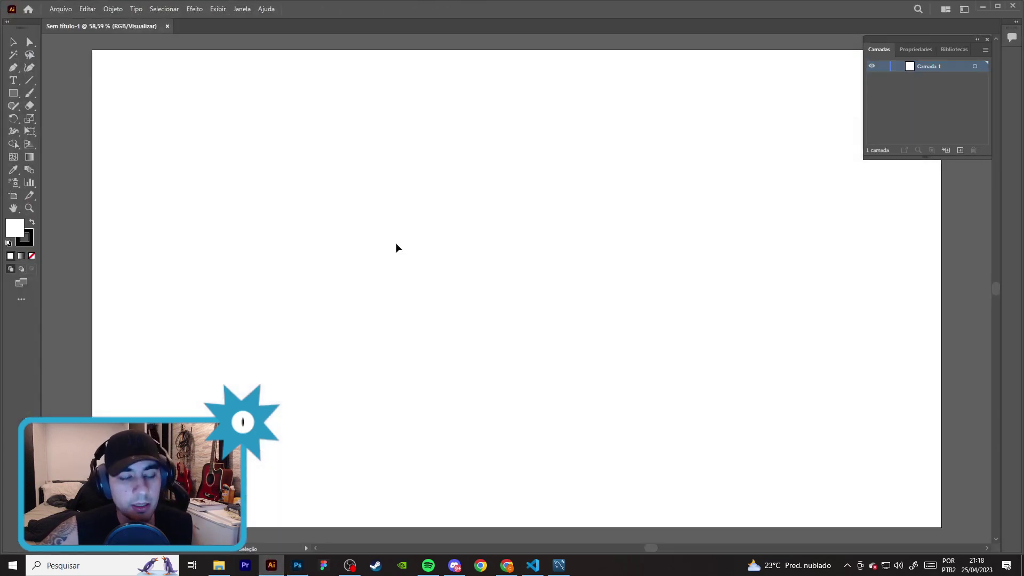
- Drag plumbus_lg.png from the Desktop folder onto the Illustrator artboard
click(60, 9)
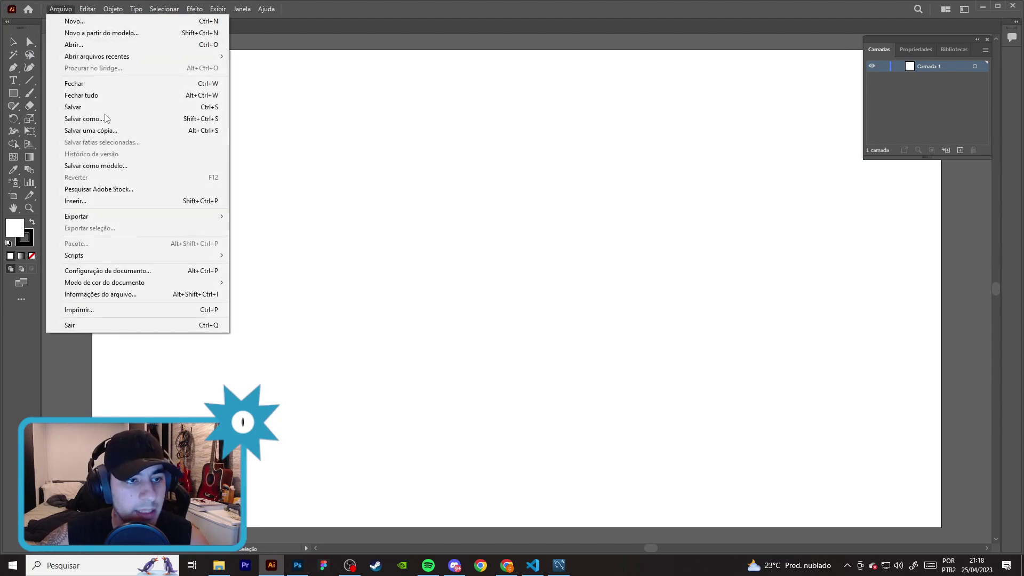
click(289, 124)
key(super+e)
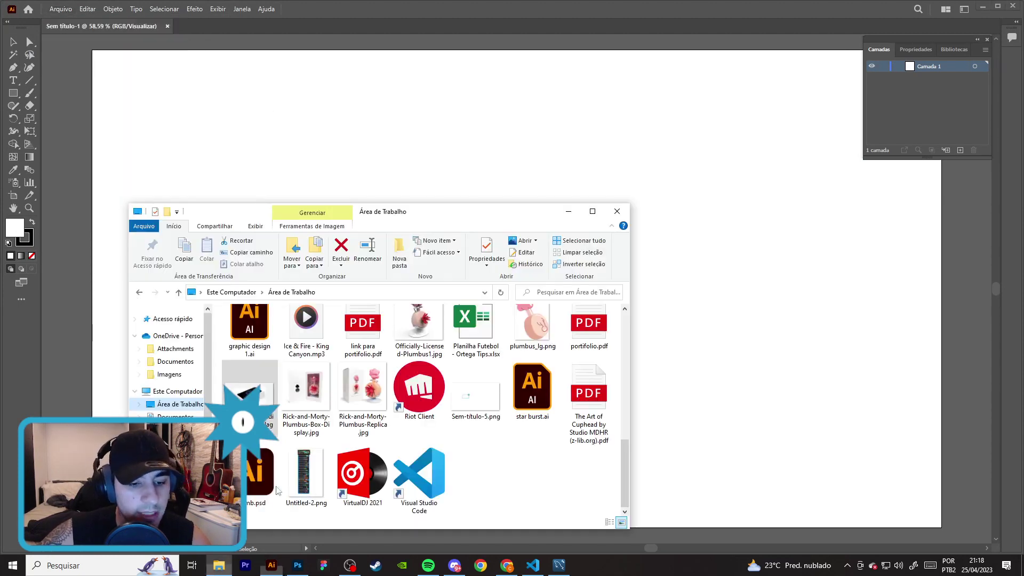
mouse_move(681, 260)
mouse_down()
mouse_move(715, 245)
mouse_move(331, 233)
mouse_up()
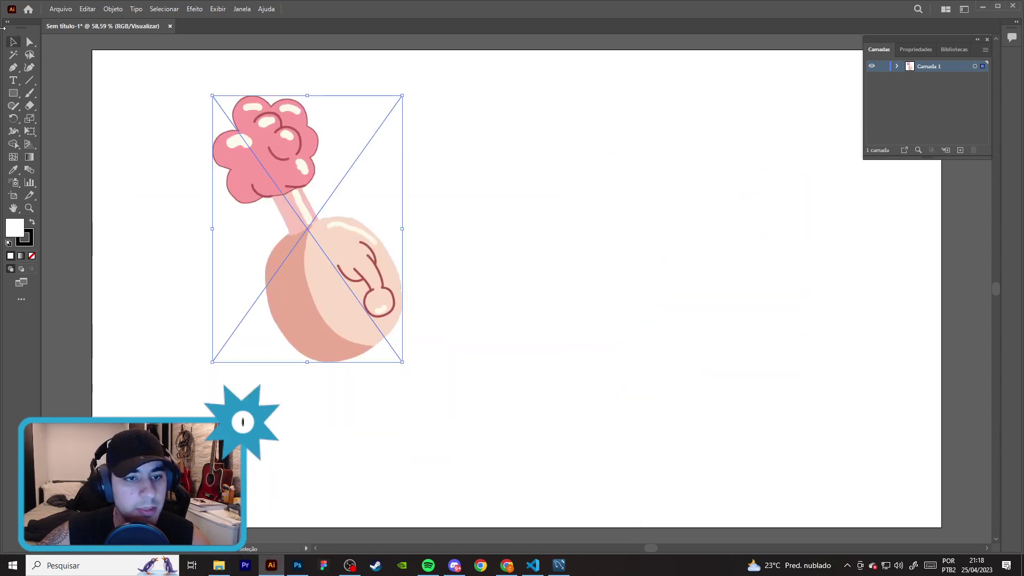
- Move the plumbus picture into the artboard's top-left corner and switch to Chrome
drag(352, 291, 319, 261)
click(463, 272)
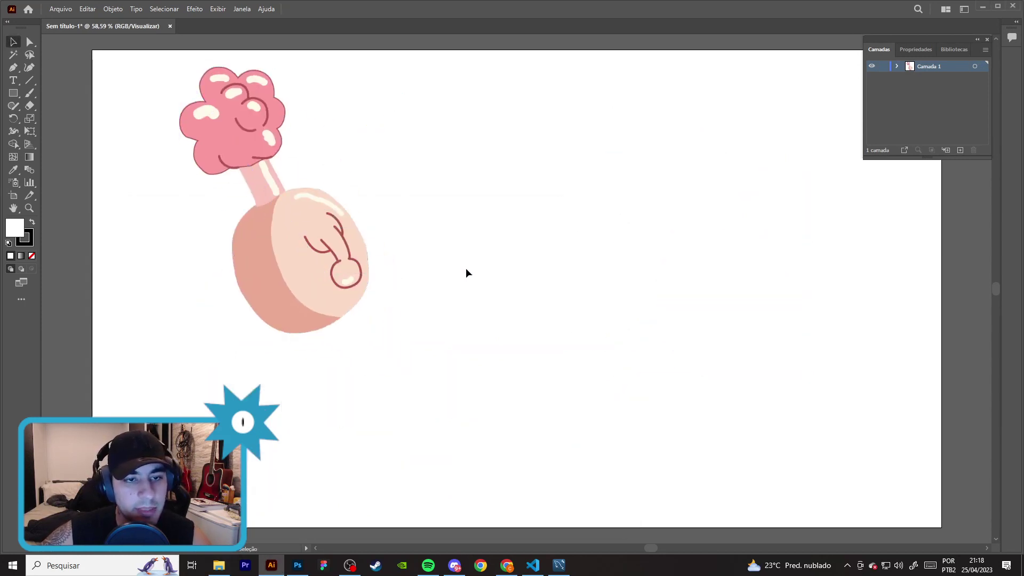
click(347, 265)
drag(347, 265, 278, 256)
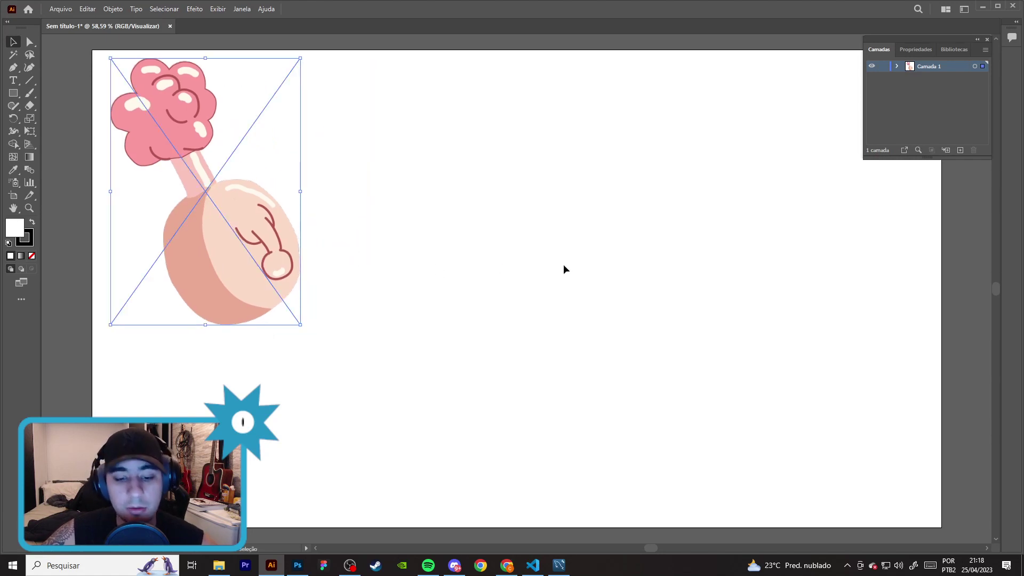
click(508, 565)
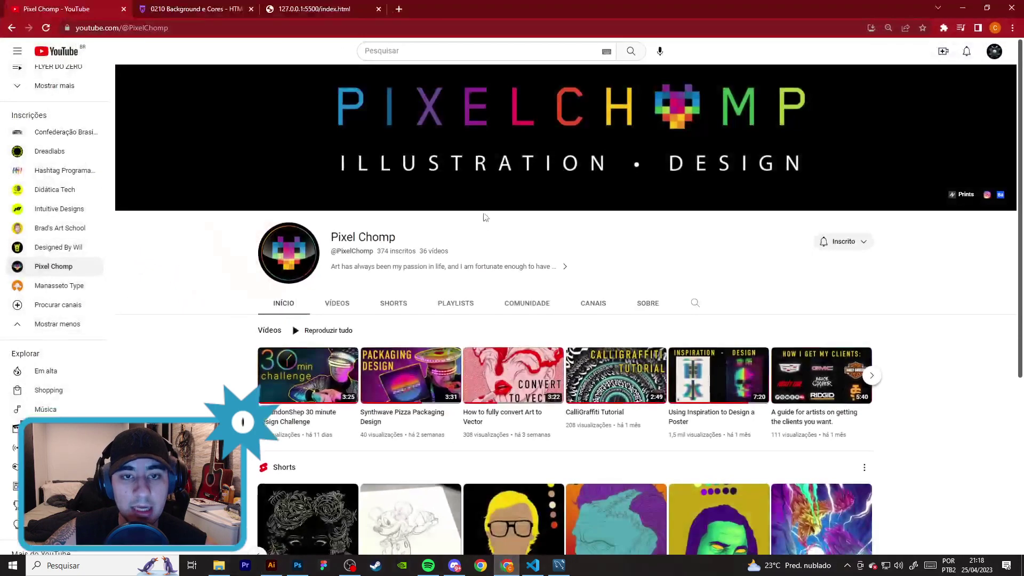
- Search Google Images for 'aple logo' in a new tab and browse the results
click(399, 9)
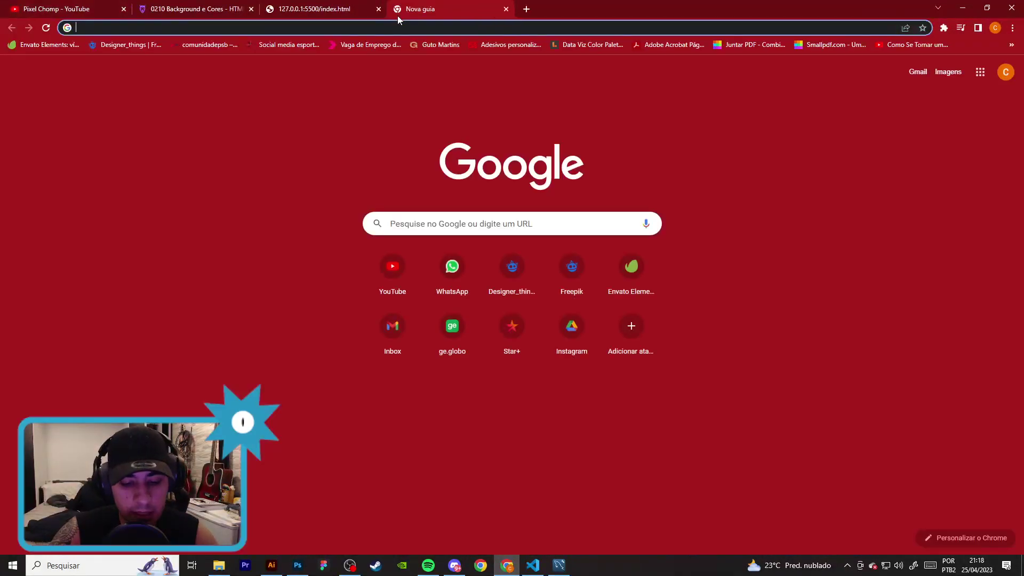
text(aple logo)
key(Return)
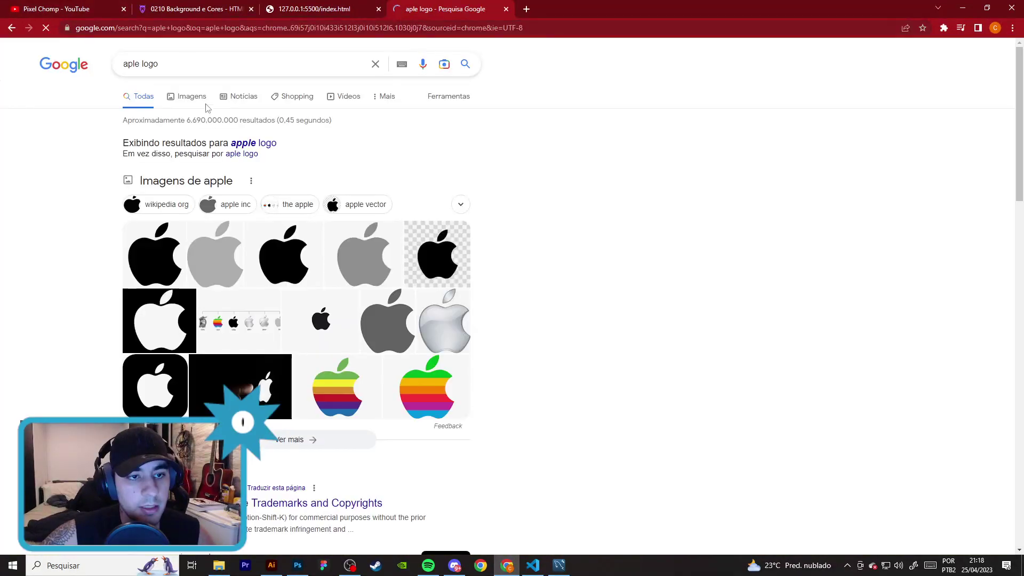
click(194, 97)
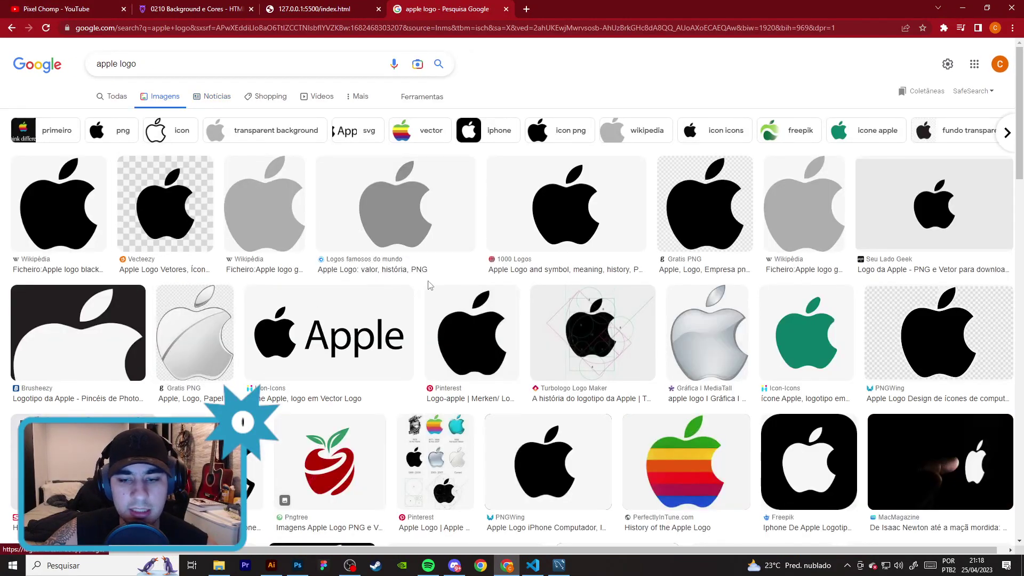
scroll(429, 282, down, 1)
scroll(440, 284, down, 3)
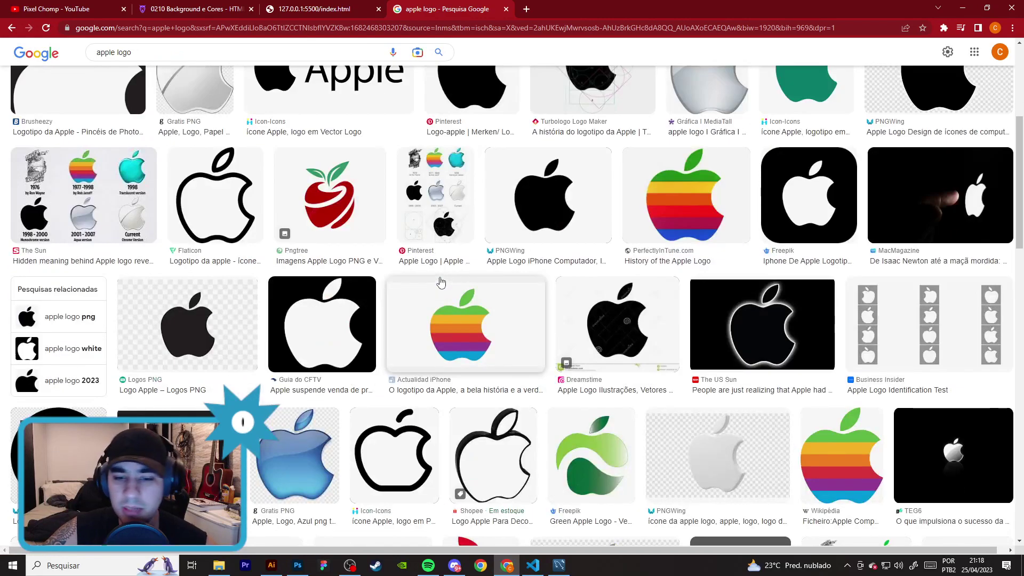
scroll(434, 281, up, 3)
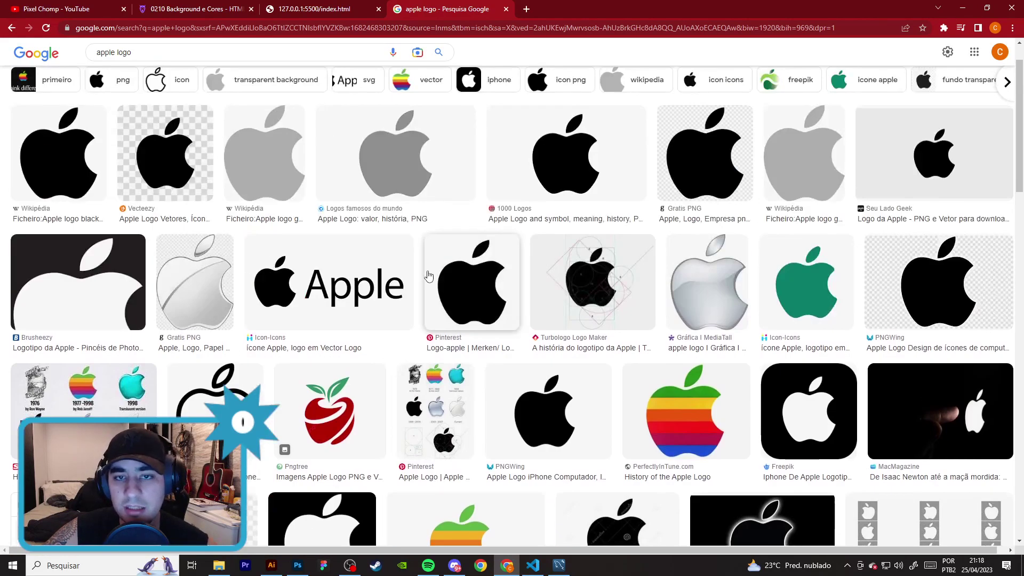
scroll(427, 271, up, 1)
- Refine the search to 'apple logo iphone case', then to 'apple logo iphone box'
click(168, 69)
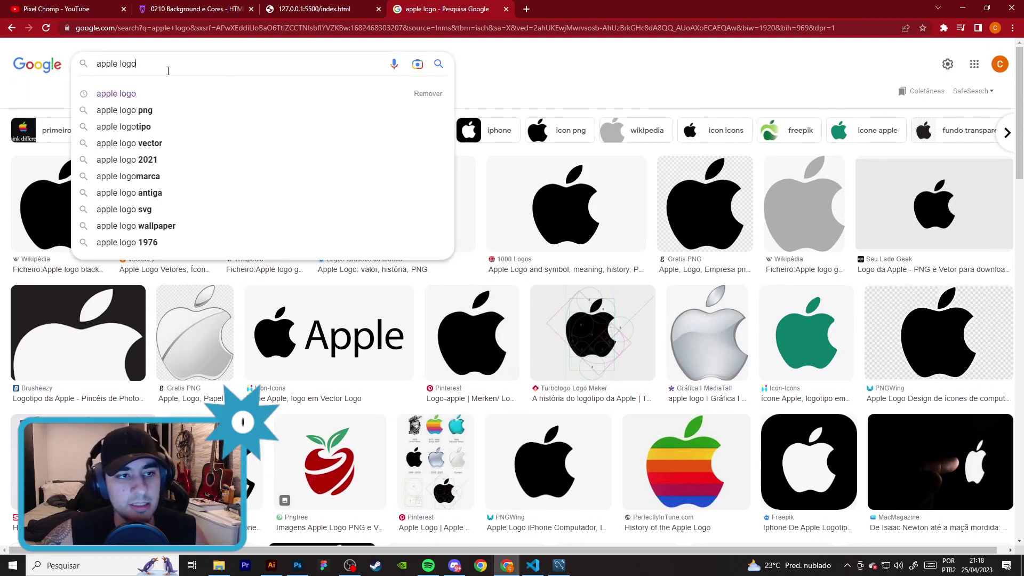
text( iph)
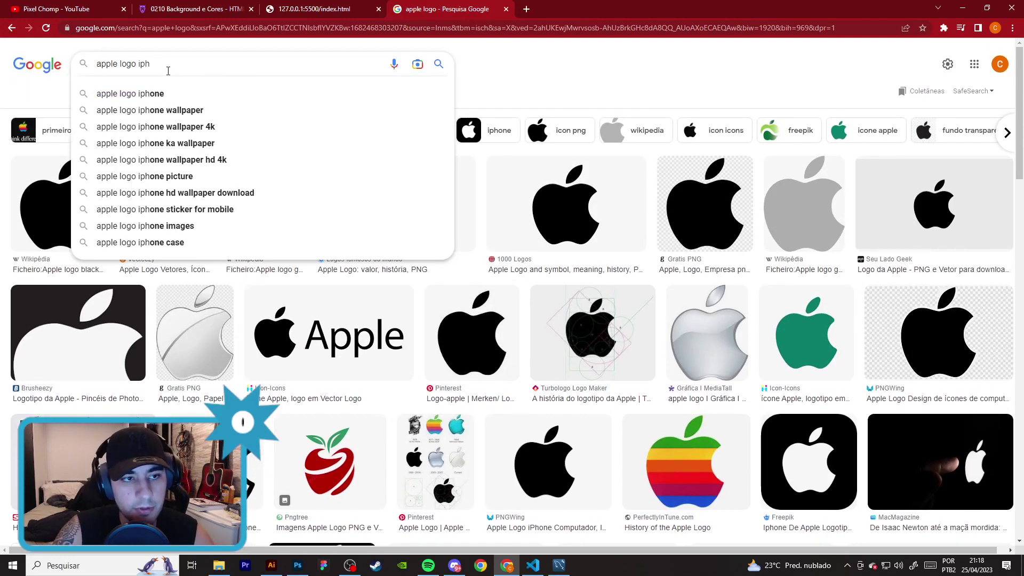
text(once)
key(BackSpace)
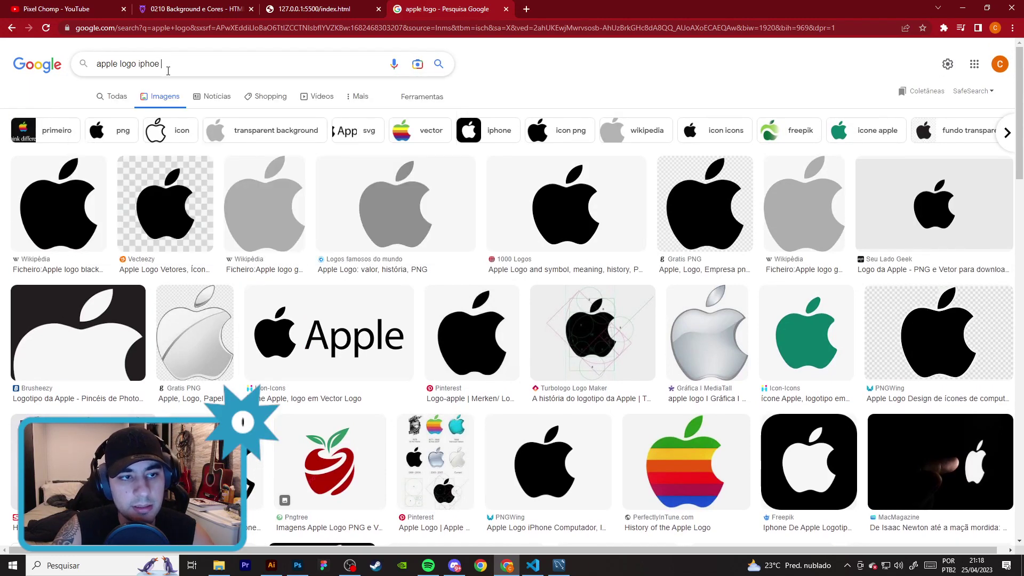
text(e case)
key(Return)
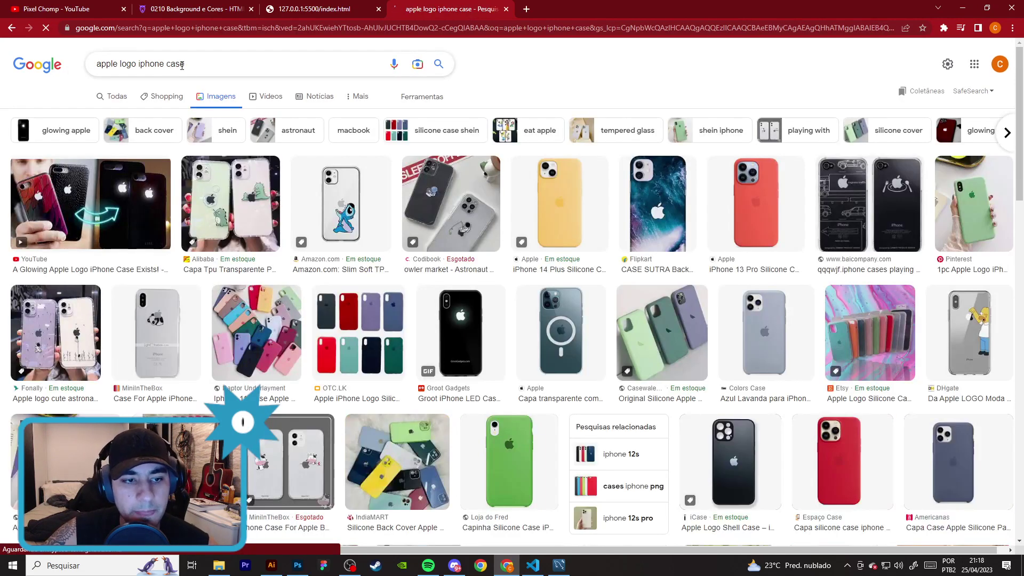
double_click(179, 70)
key(BackSpace)
text(box)
key(Return)
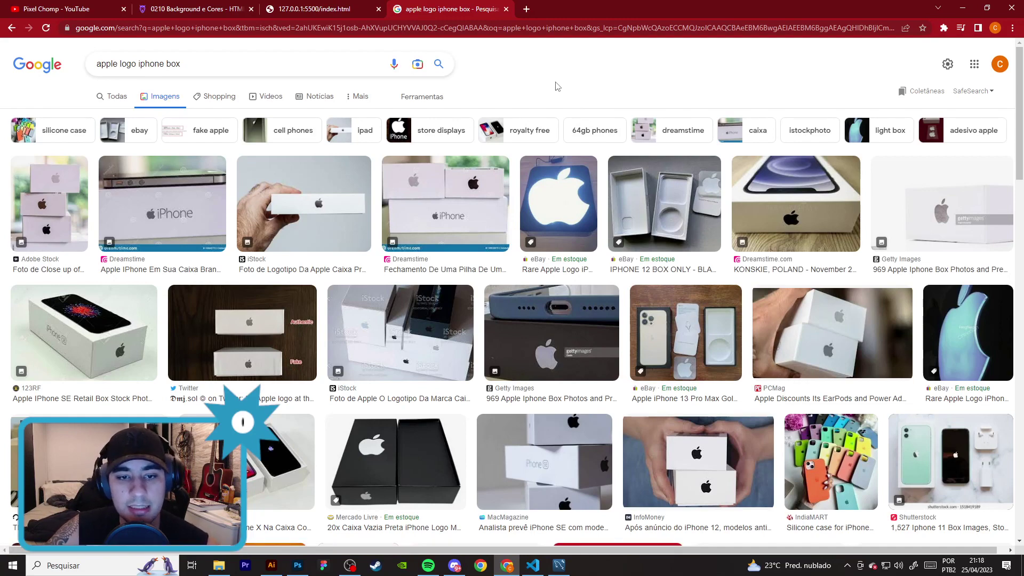
- Preview the stacked white iPhone boxes and iPhone SE box photos, then return to Illustrator
click(452, 199)
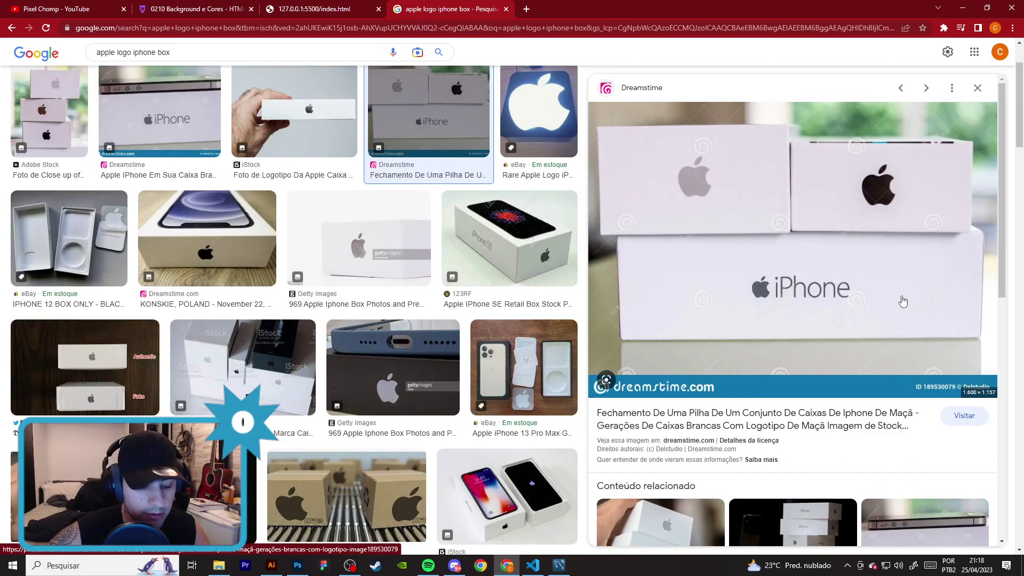
click(544, 266)
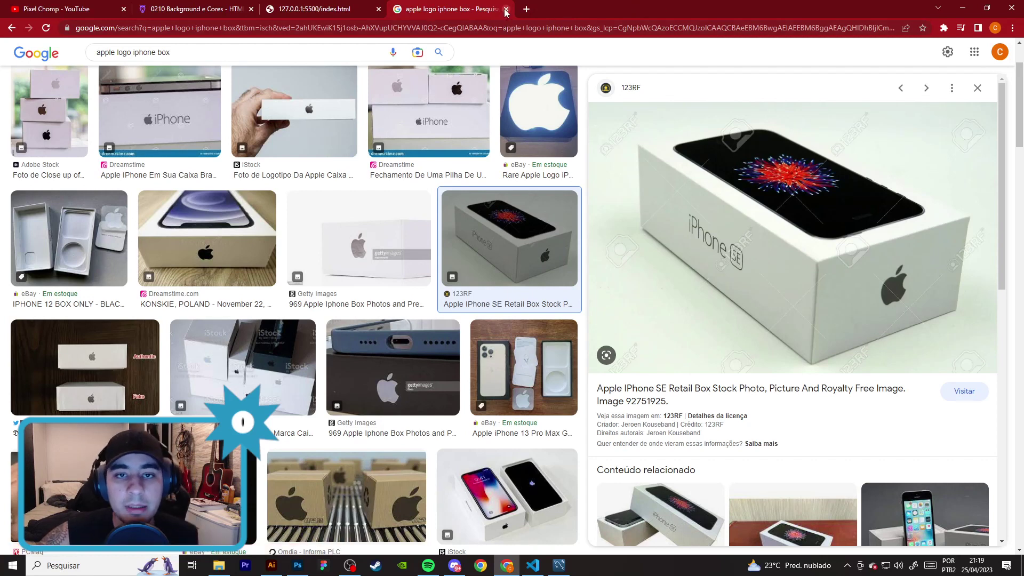
click(963, 8)
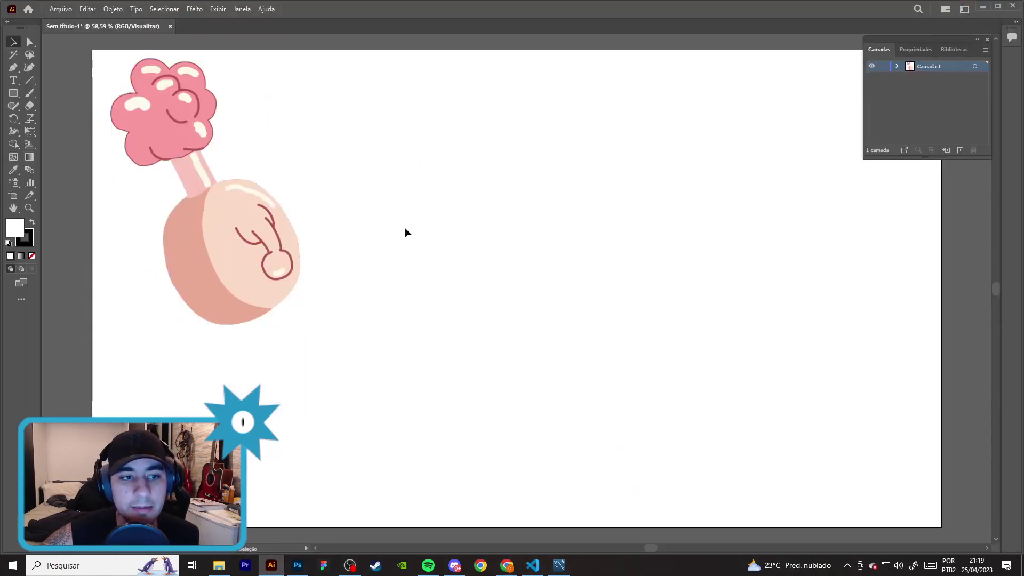
- Pick the Ellipse tool with a black fill and no stroke
click(80, 88)
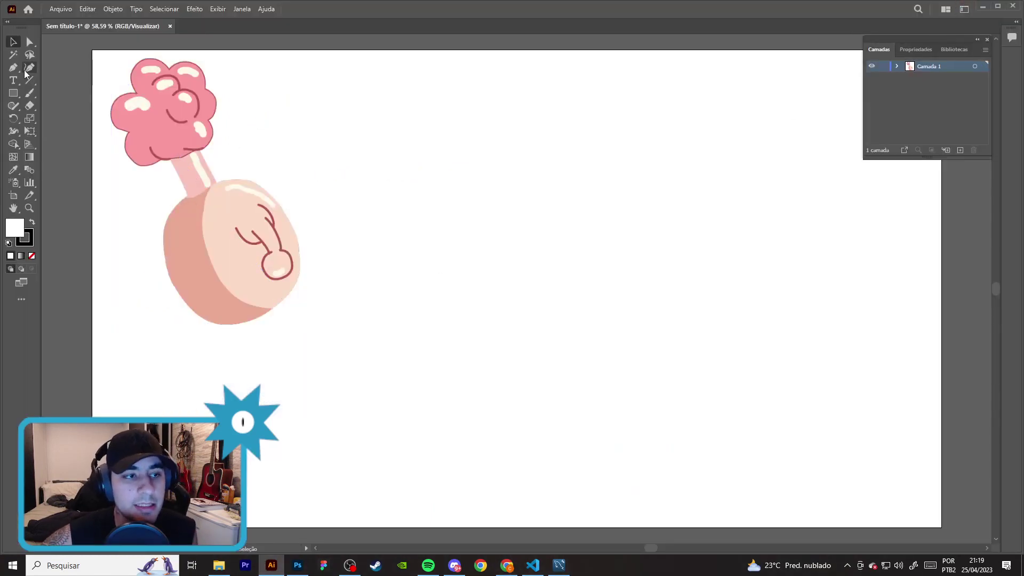
click(12, 94)
drag(11, 95, 58, 117)
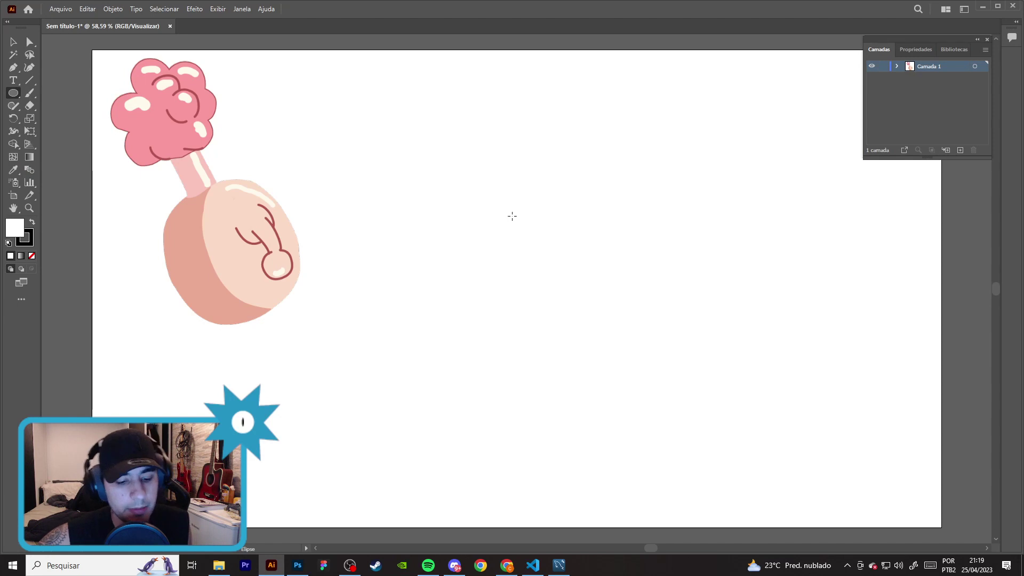
click(32, 223)
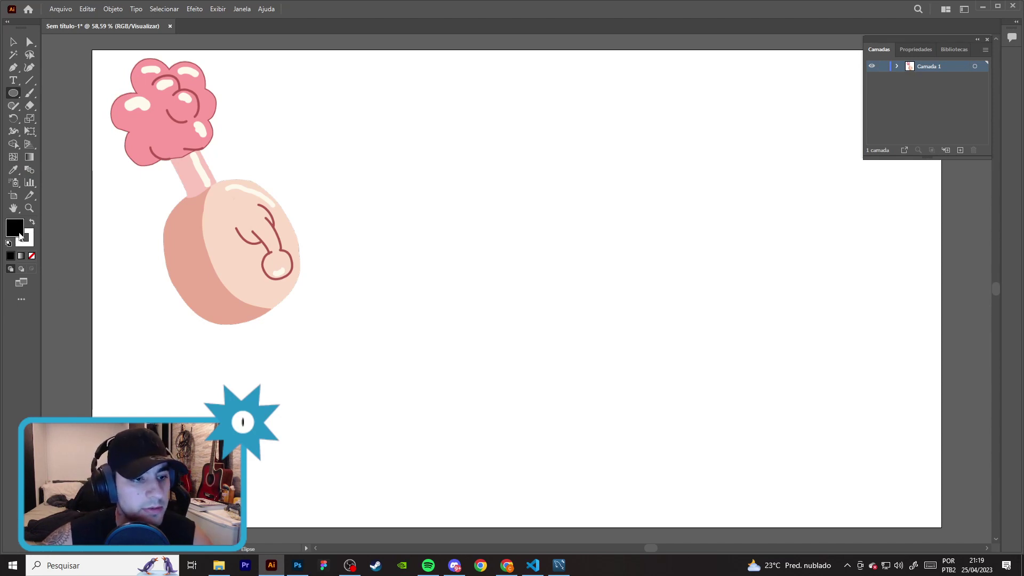
double_click(21, 233)
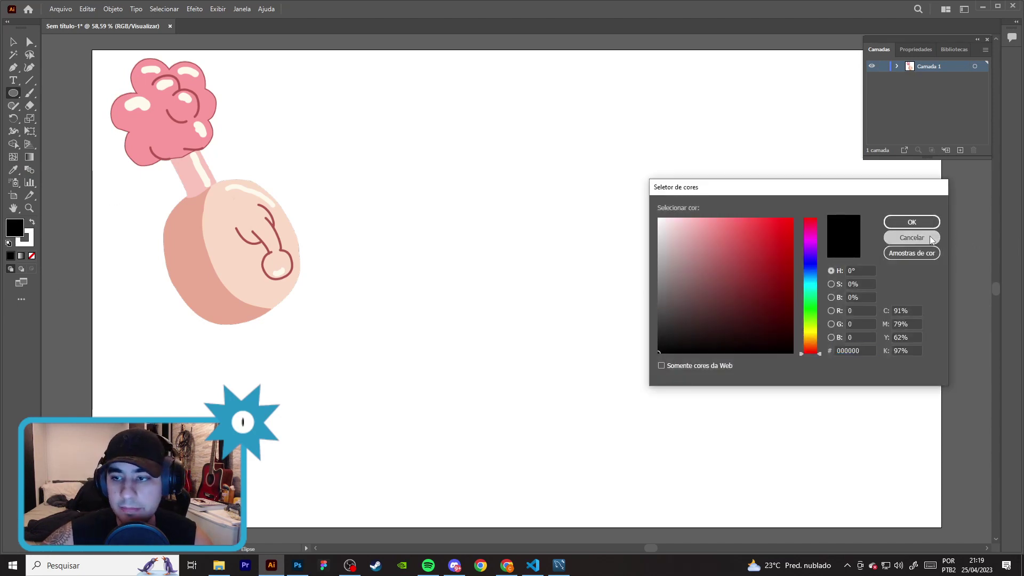
click(913, 237)
click(915, 49)
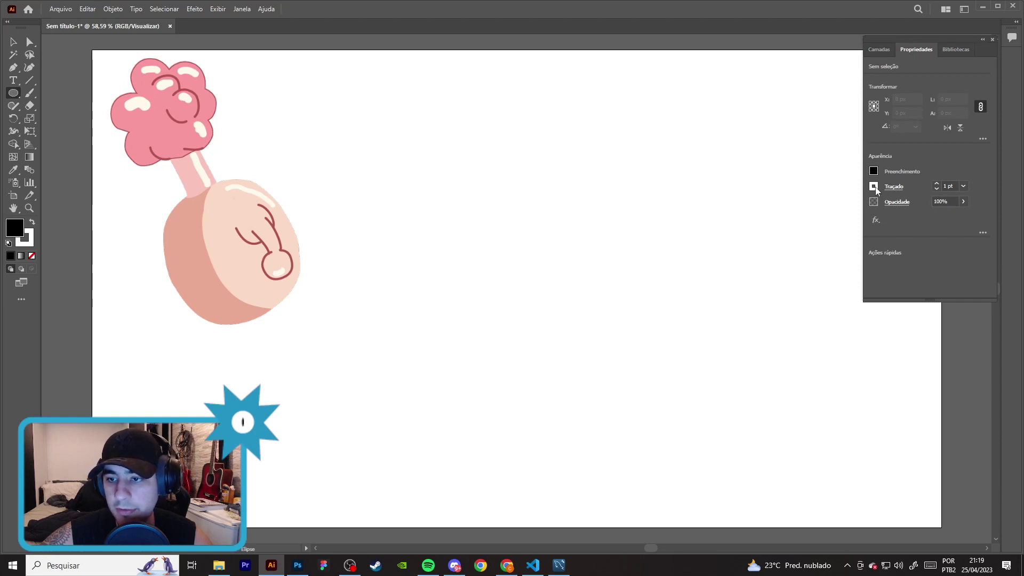
click(873, 187)
click(758, 225)
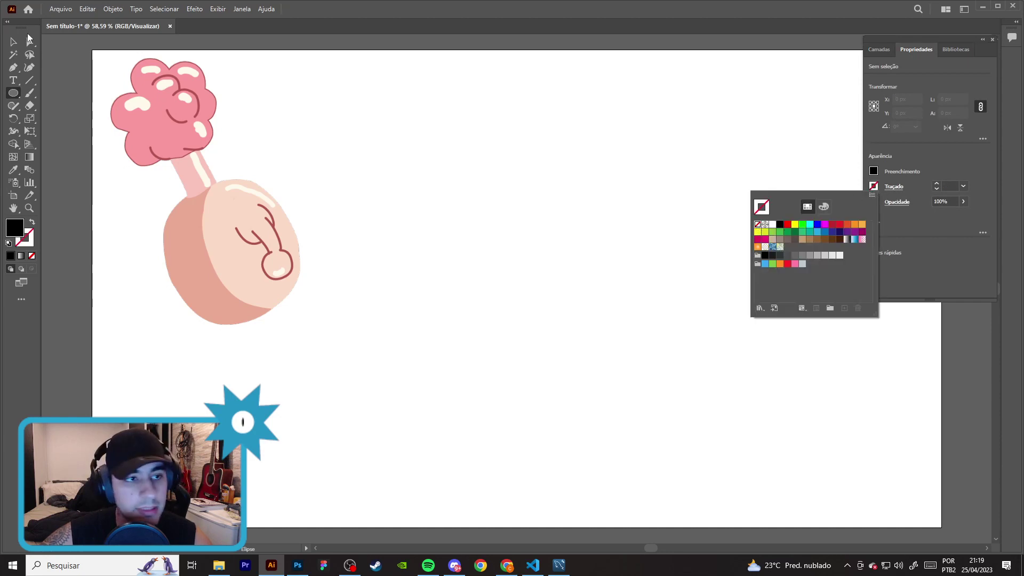
click(15, 43)
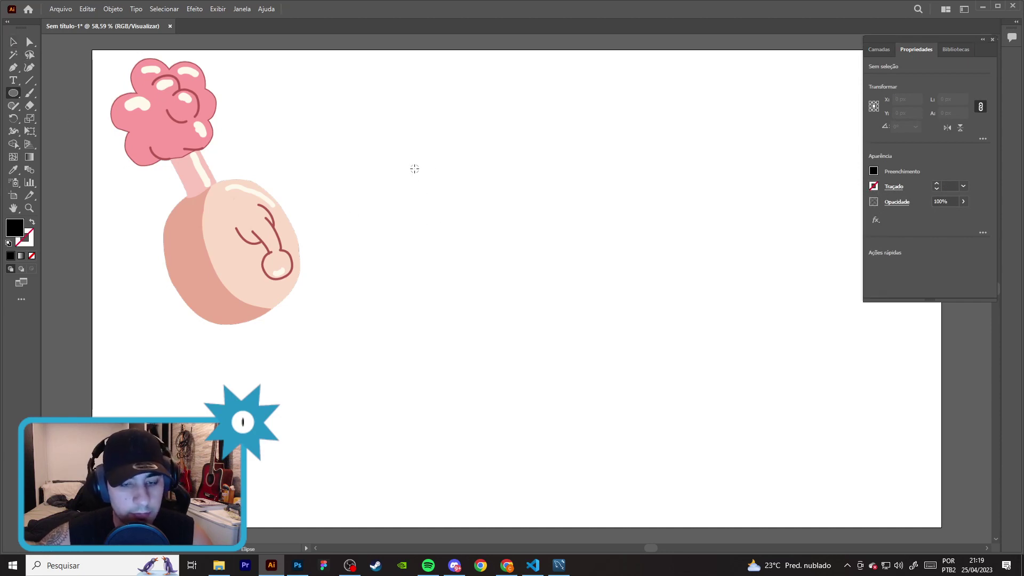
- Draw a black circle about 106 px wide and move it toward the artboard centre
drag(414, 168, 437, 191)
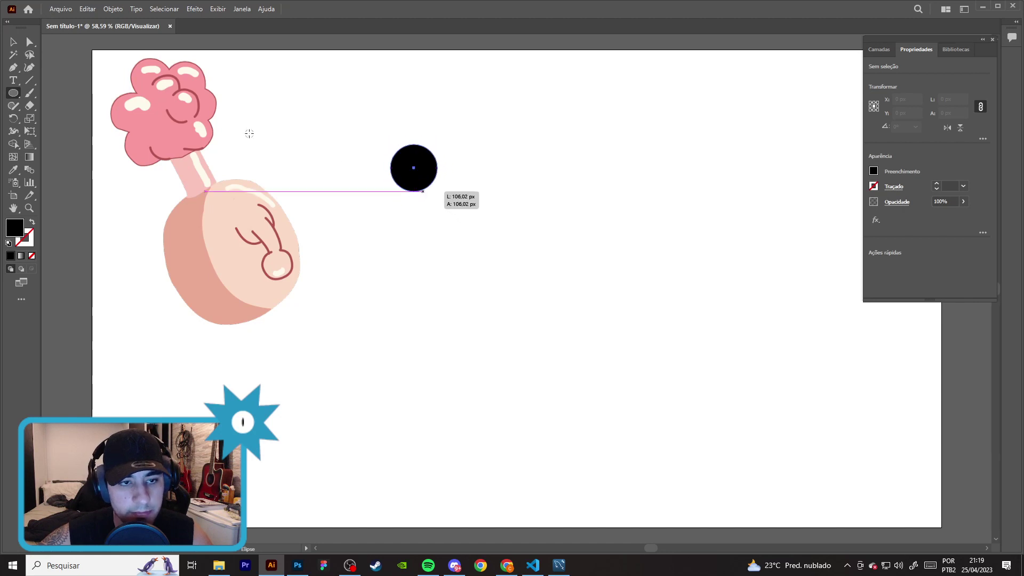
key(v)
drag(414, 170, 486, 240)
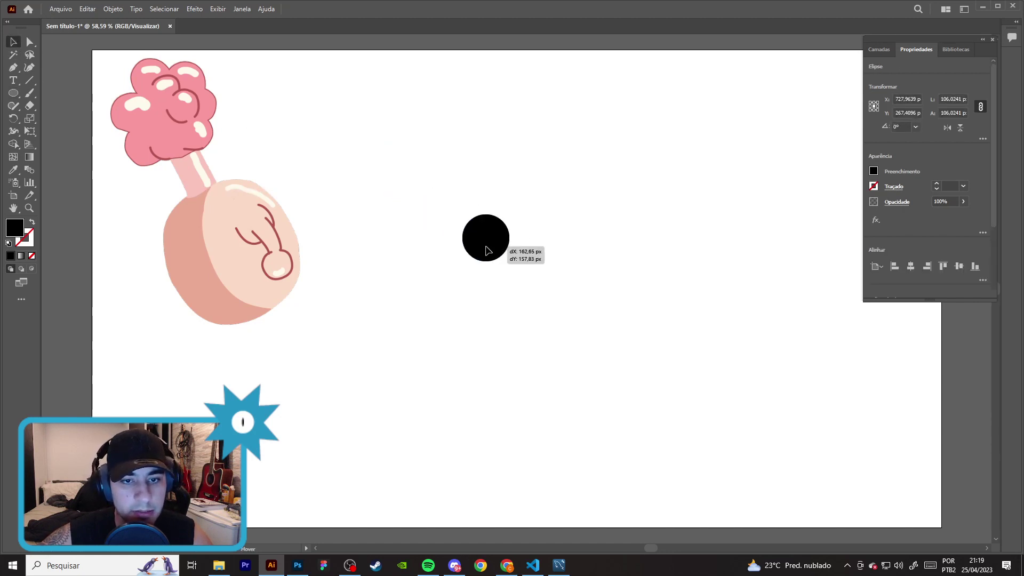
click(590, 206)
key(alt+Tab)
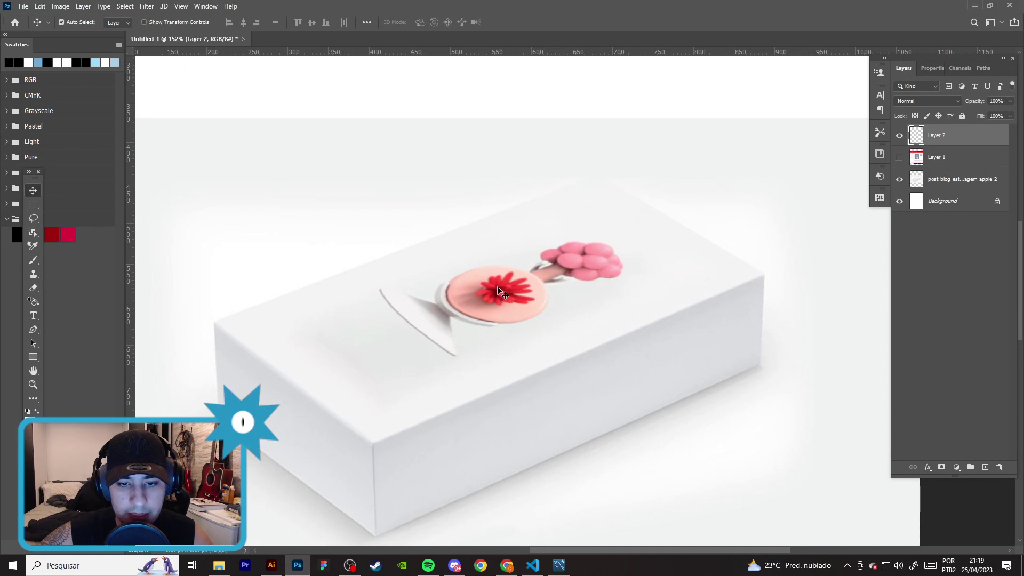
click(271, 565)
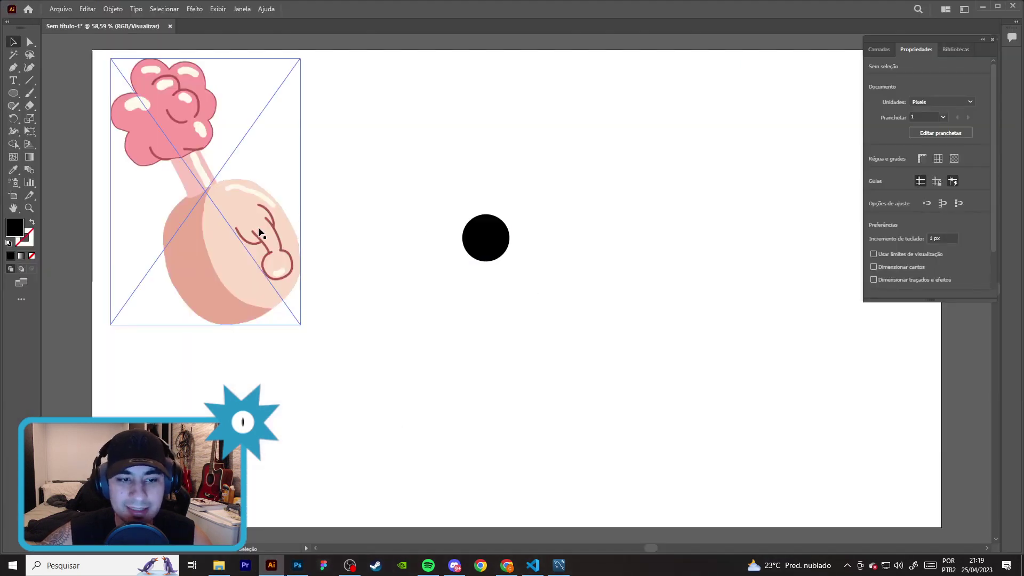
- Shrink the black circle slightly, then try recolouring it red and enlarging it
click(490, 241)
drag(511, 216, 507, 222)
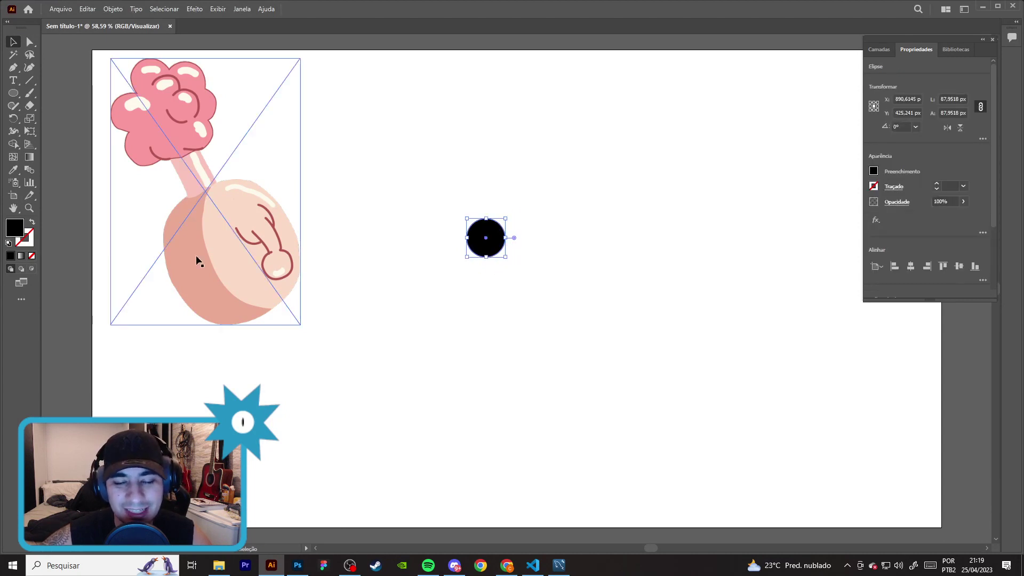
click(464, 208)
click(501, 253)
key(ctrl)
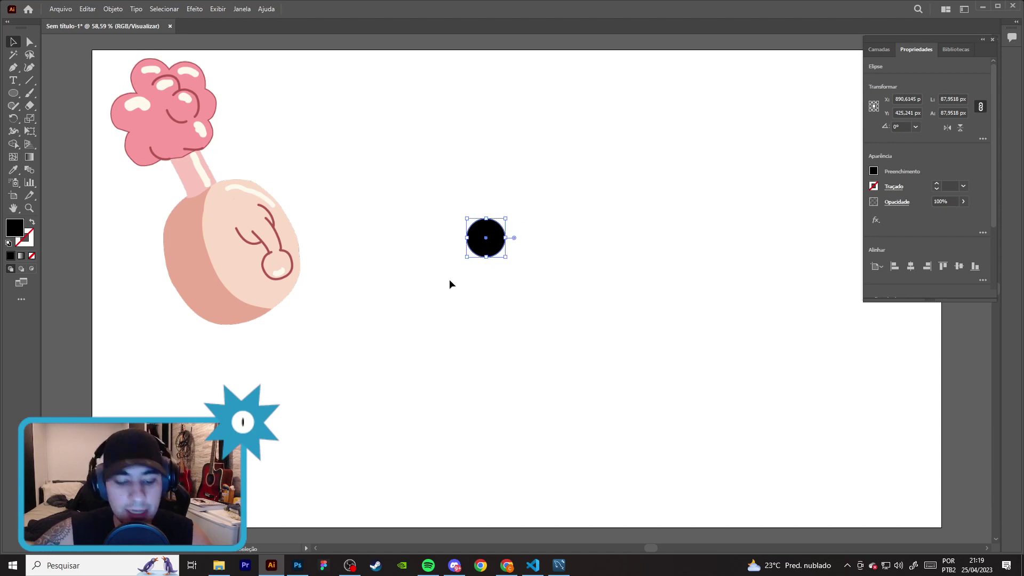
click(874, 171)
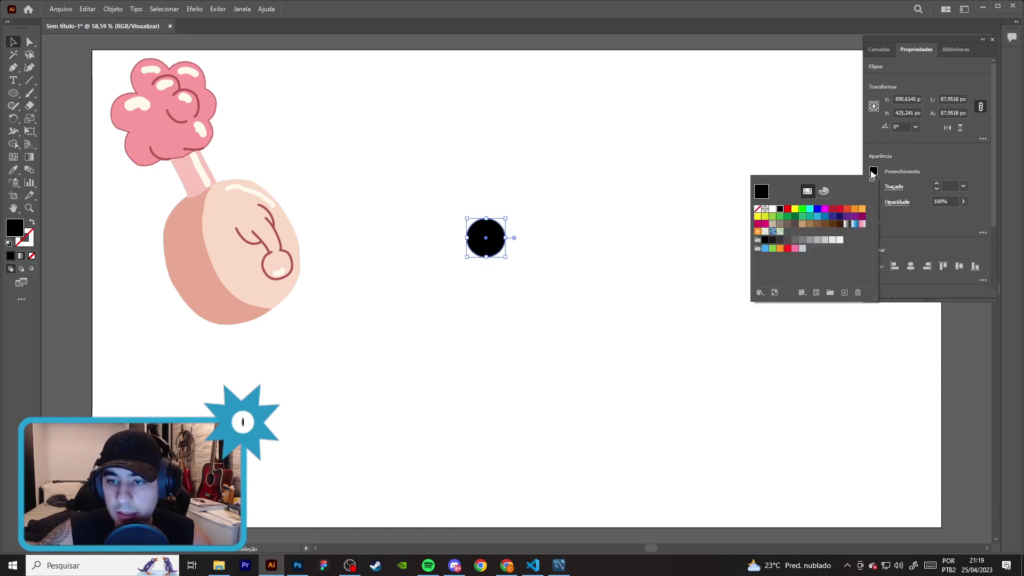
click(786, 210)
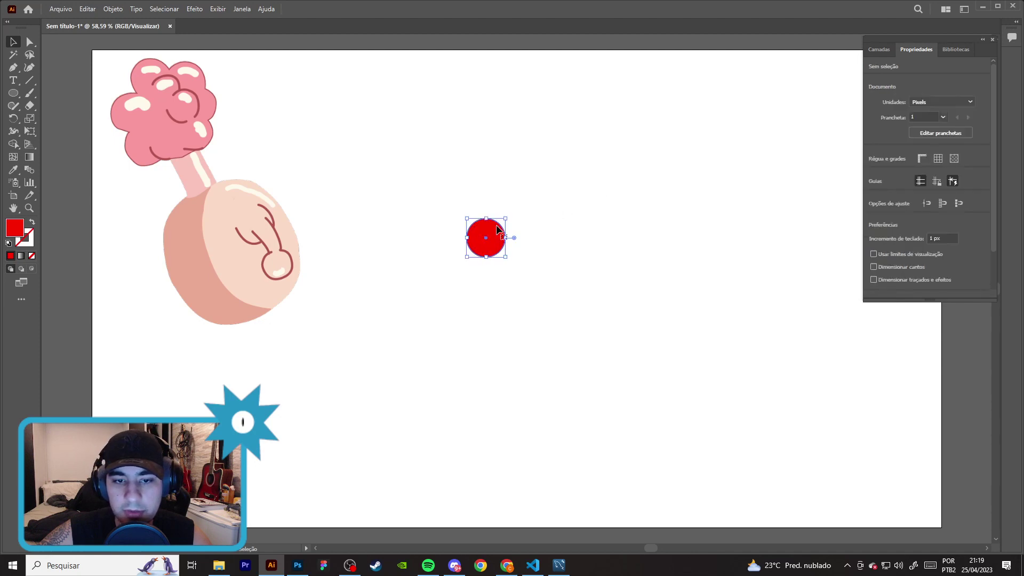
drag(505, 218, 522, 204)
click(592, 228)
- Inspect Camada 1 in the Layers panel and undo back to the single black circle
click(879, 49)
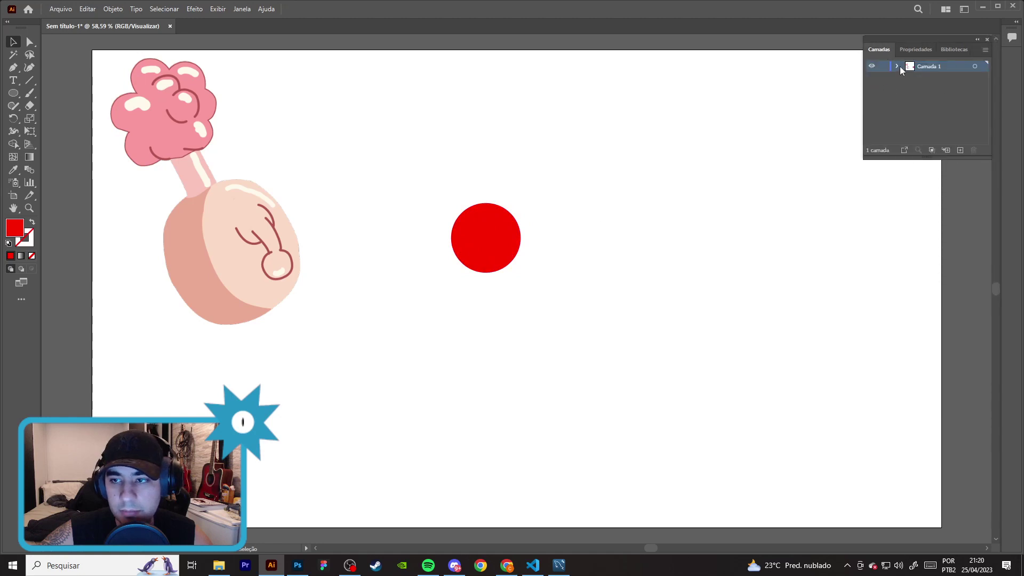
click(897, 66)
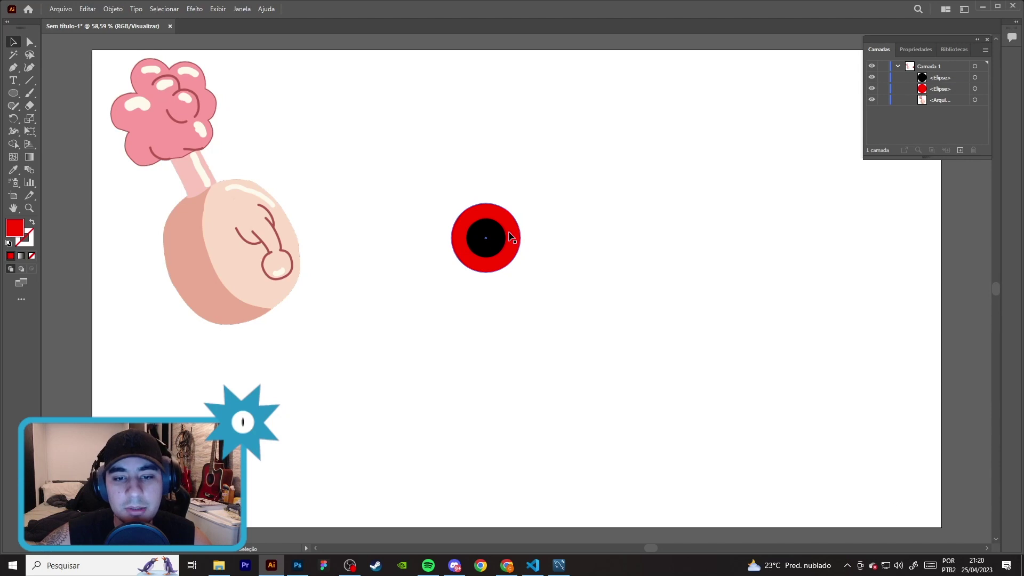
key(ctrl+z)
key(ctrl+z)
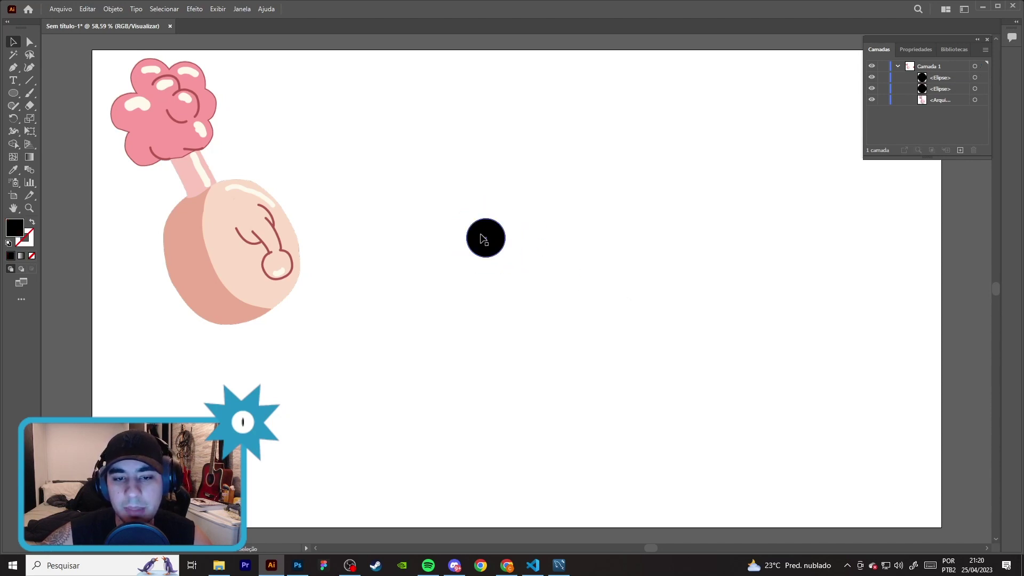
key(ctrl+z)
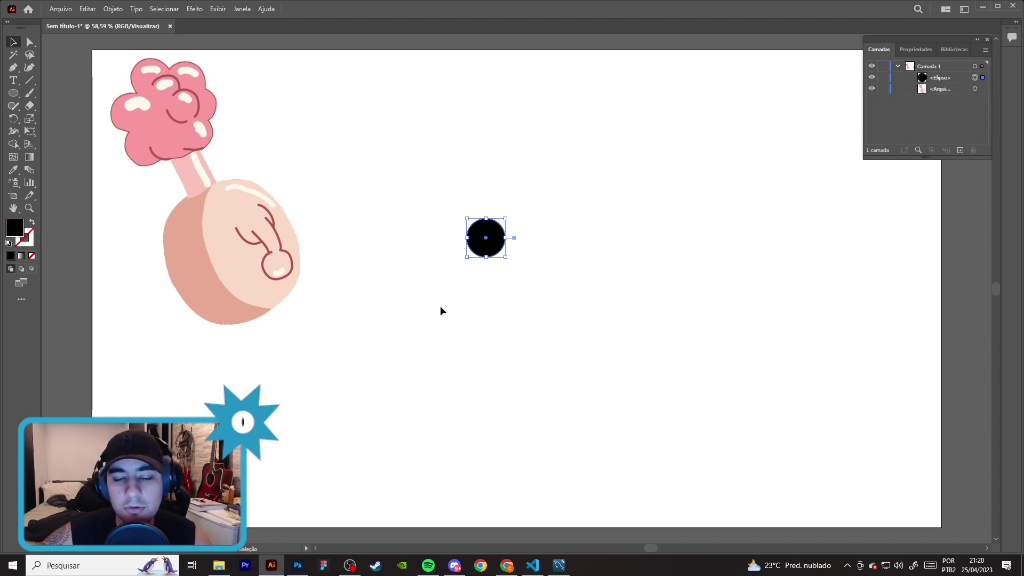
key(a)
key(v)
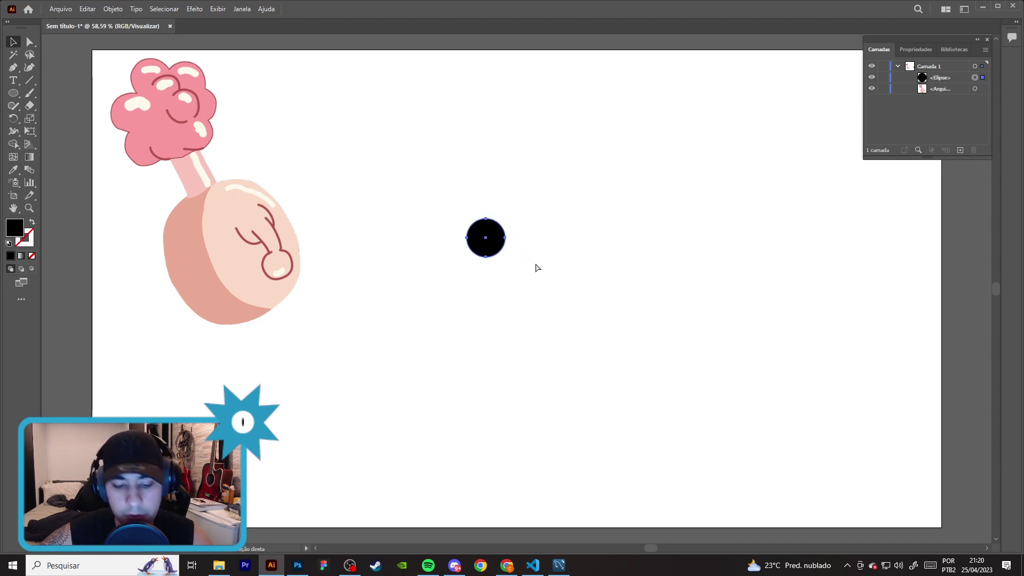
- Paste a copy behind the black circle, fill it red and enlarge it into a ring
key(ctrl+c)
key(ctrl+b)
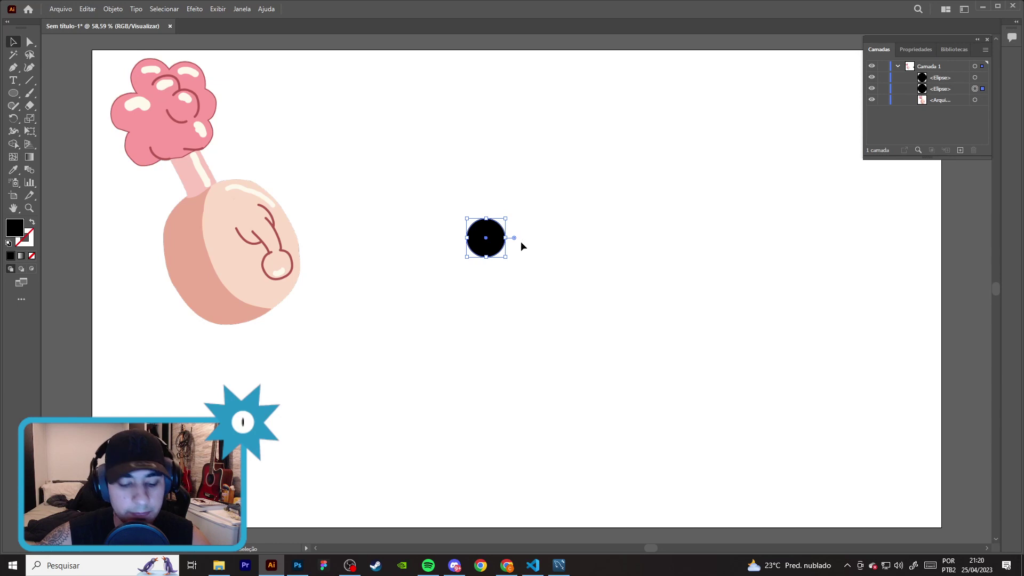
click(915, 49)
click(874, 170)
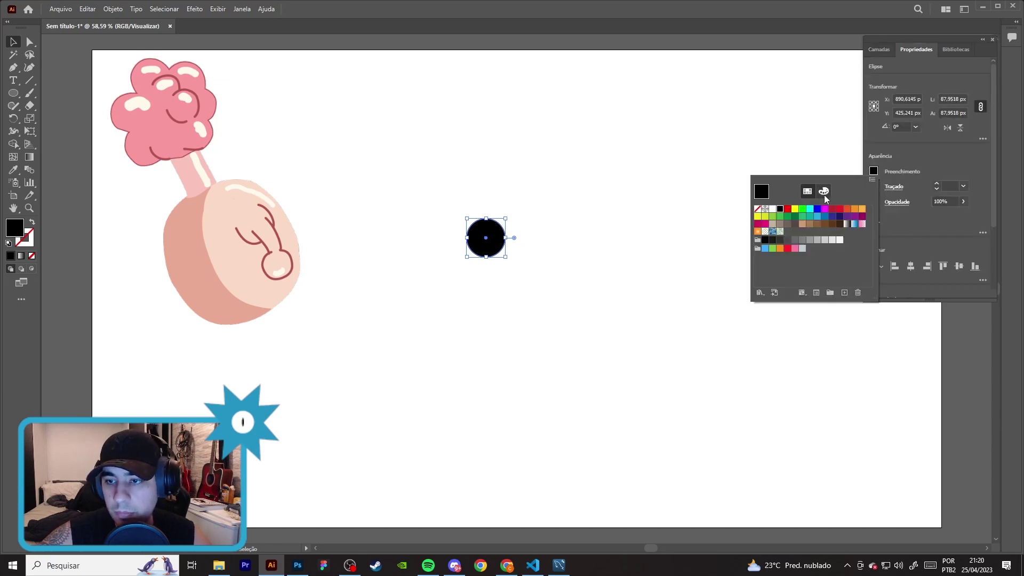
click(788, 209)
drag(506, 218, 530, 202)
- Reselect the red ring and shrink it slightly
click(558, 219)
click(525, 215)
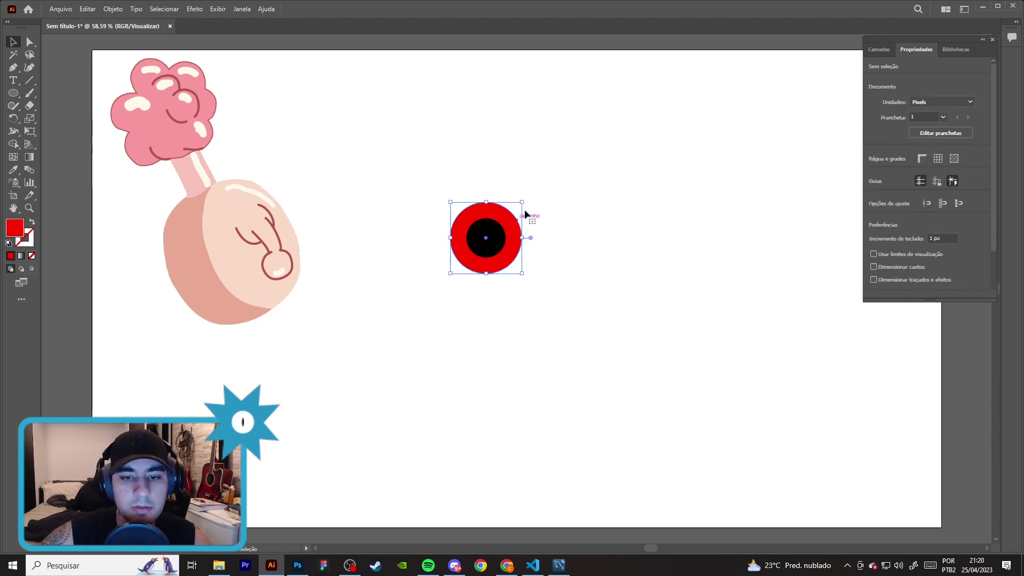
drag(521, 202, 553, 217)
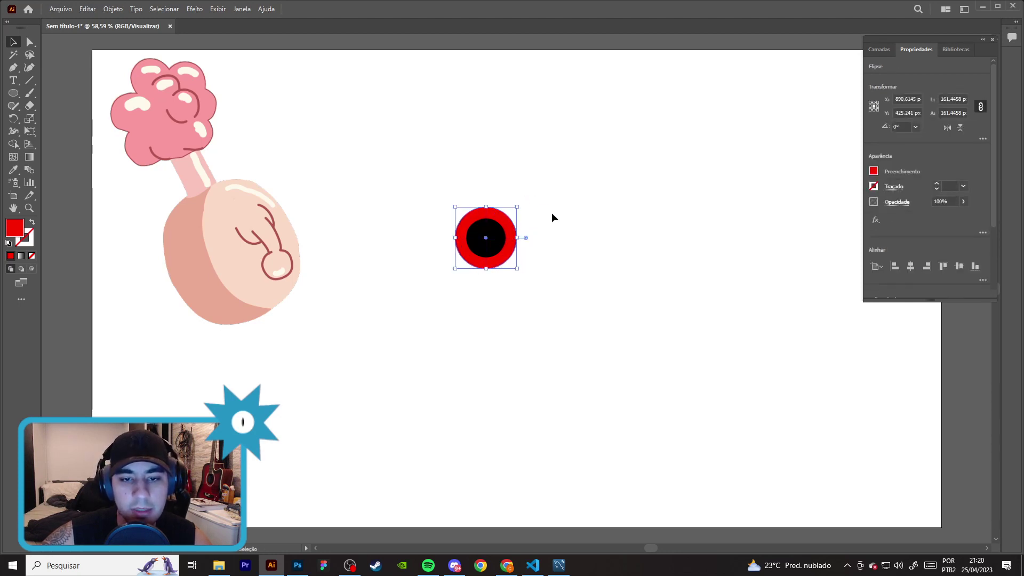
click(553, 218)
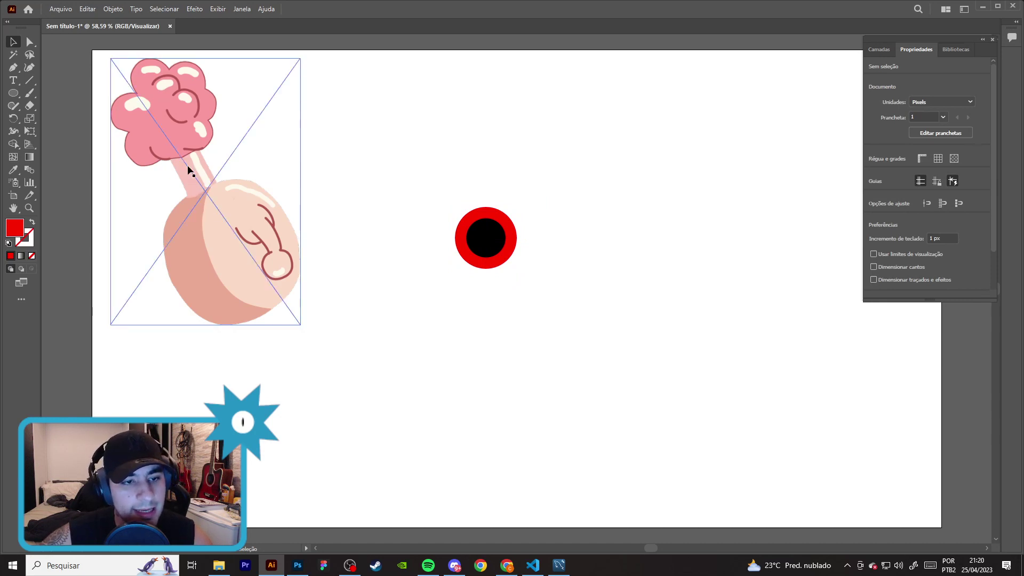
click(14, 95)
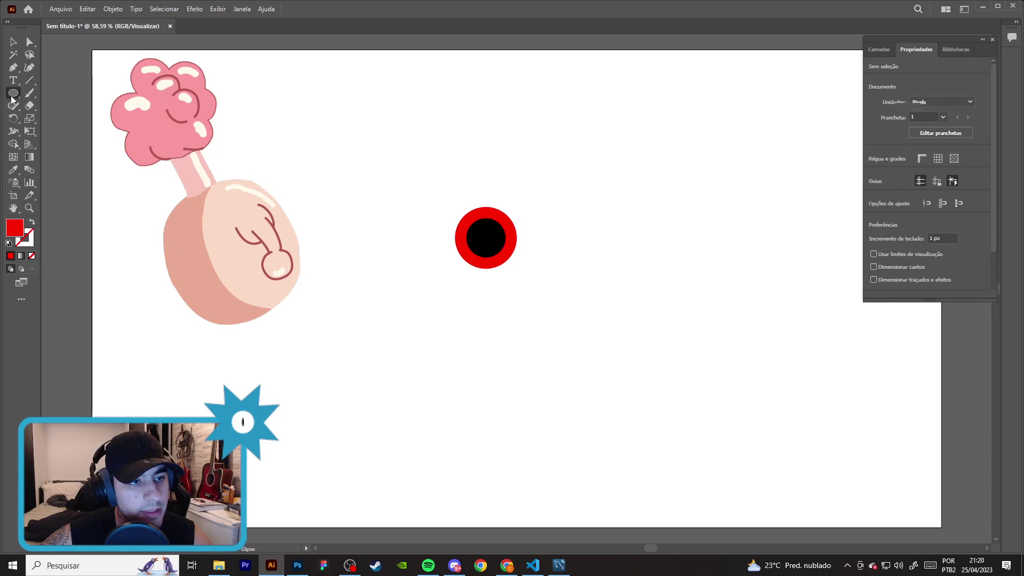
- Draw a small red rectangle about 30 px wide above the circle
click(77, 92)
drag(480, 193, 487, 217)
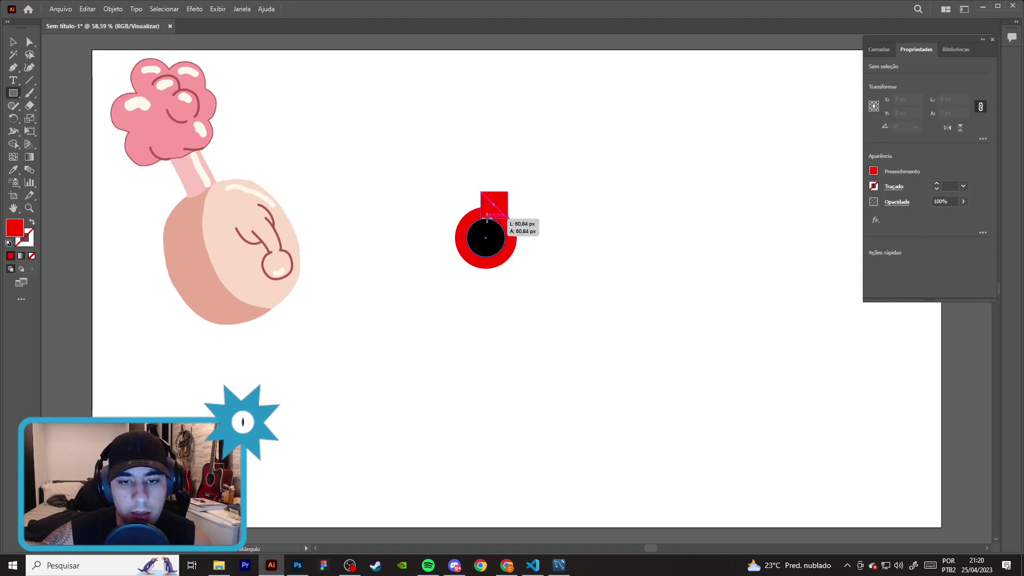
drag(488, 218, 486, 204)
key(v)
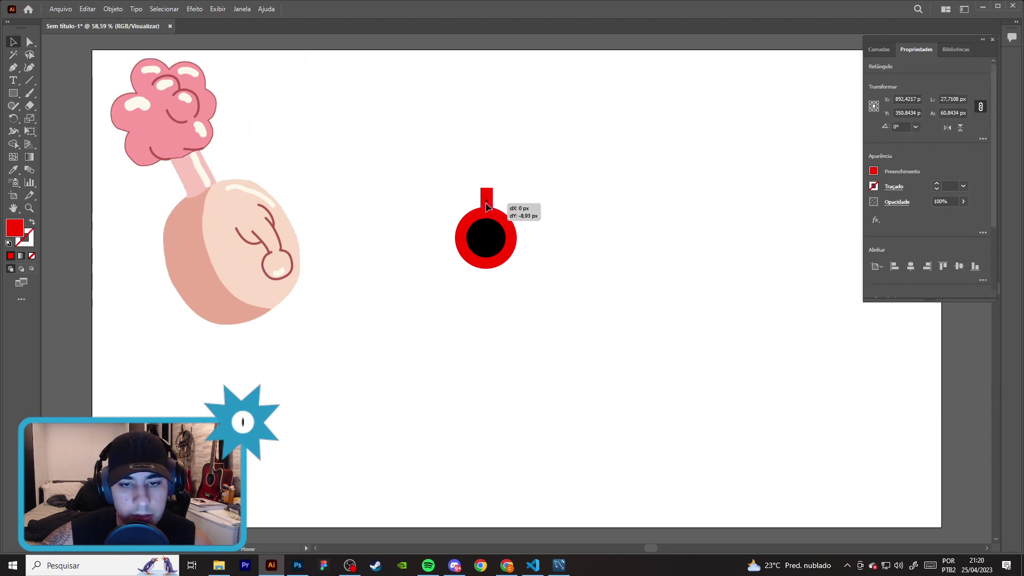
- Move the rectangle onto the ring's top and widen it to about 32 px
drag(486, 204, 486, 204)
click(563, 234)
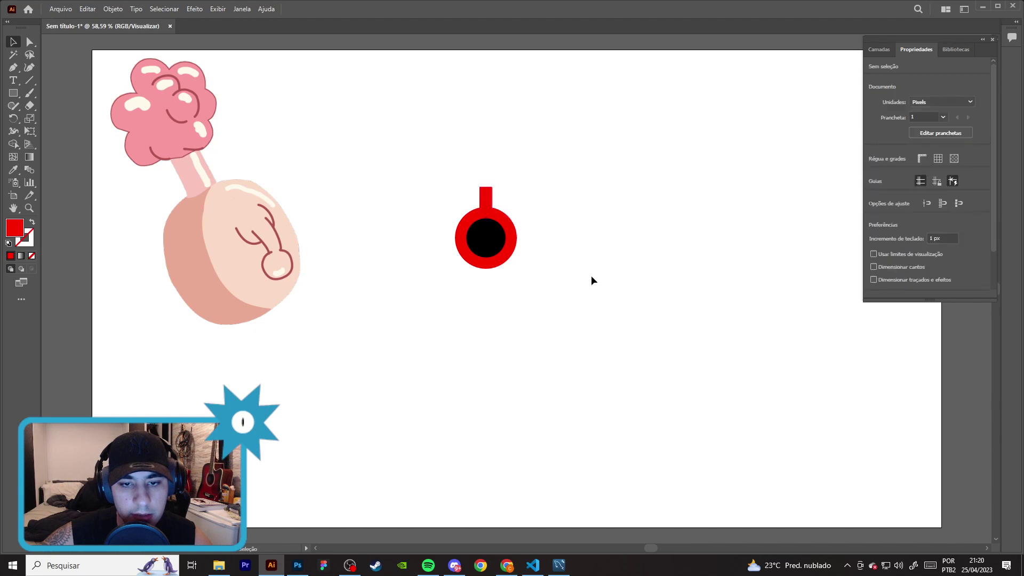
key(ctrl+plus)
key(ctrl+plus)
key(ctrl+plus)
click(506, 235)
drag(504, 234, 505, 220)
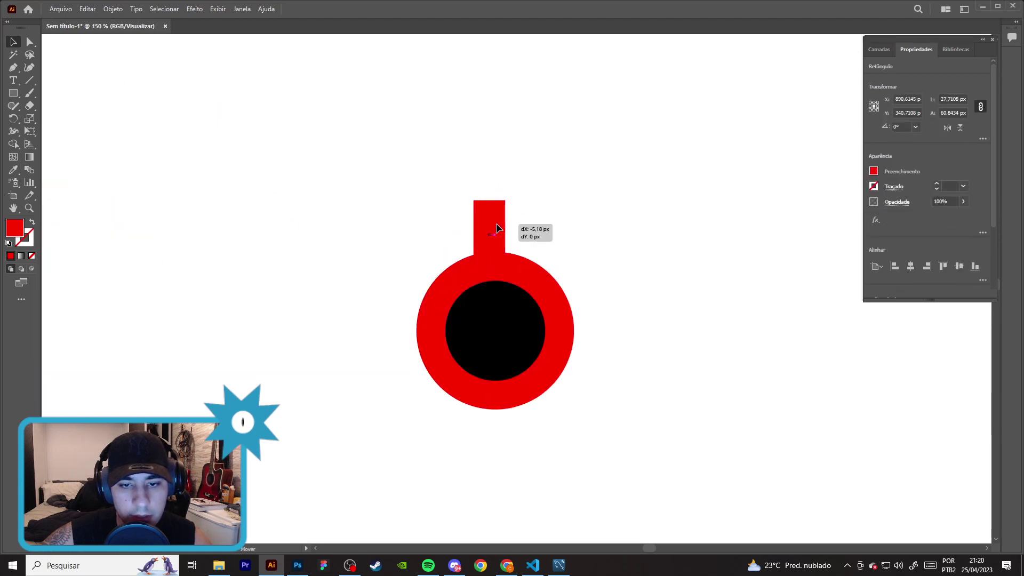
mouse_move(512, 233)
mouse_down()
mouse_move(476, 234)
mouse_move(514, 233)
mouse_up()
click(499, 235)
- Fine-tune the stem's horizontal position so it is centred on the ring
scroll(587, 251, down, 4)
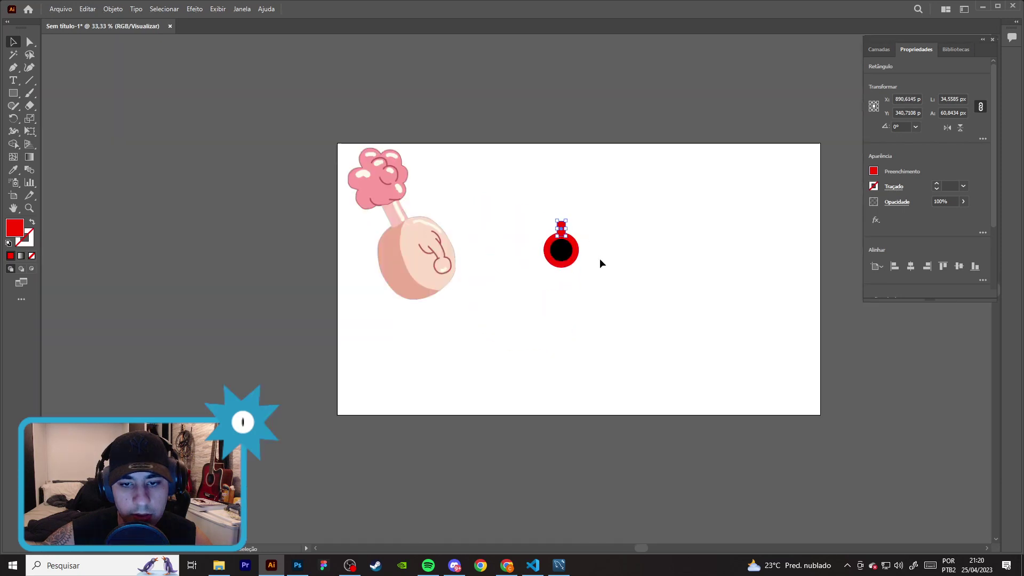
click(603, 257)
scroll(597, 252, up, 3)
scroll(574, 230, down, 1)
scroll(517, 178, up, 1)
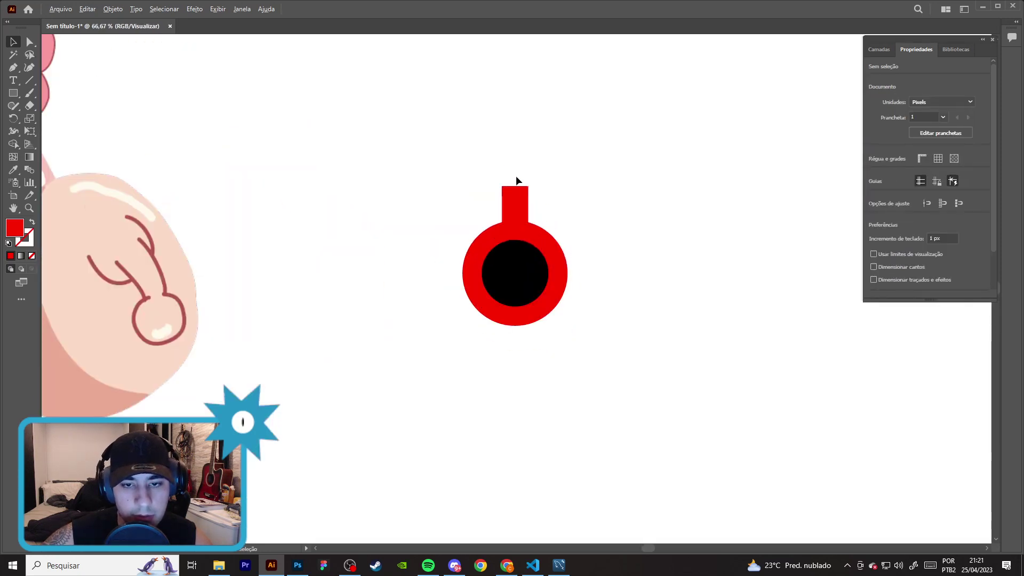
click(530, 208)
drag(517, 207, 521, 205)
scroll(528, 224, up, 4)
drag(496, 161, 509, 162)
scroll(661, 137, down, 5)
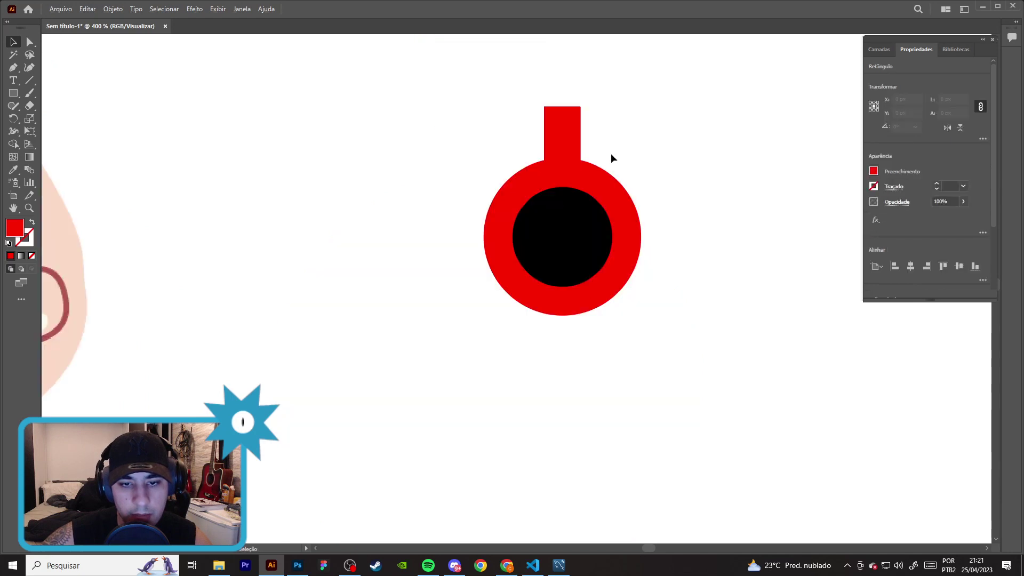
scroll(664, 140, up, 2)
scroll(629, 233, down, 2)
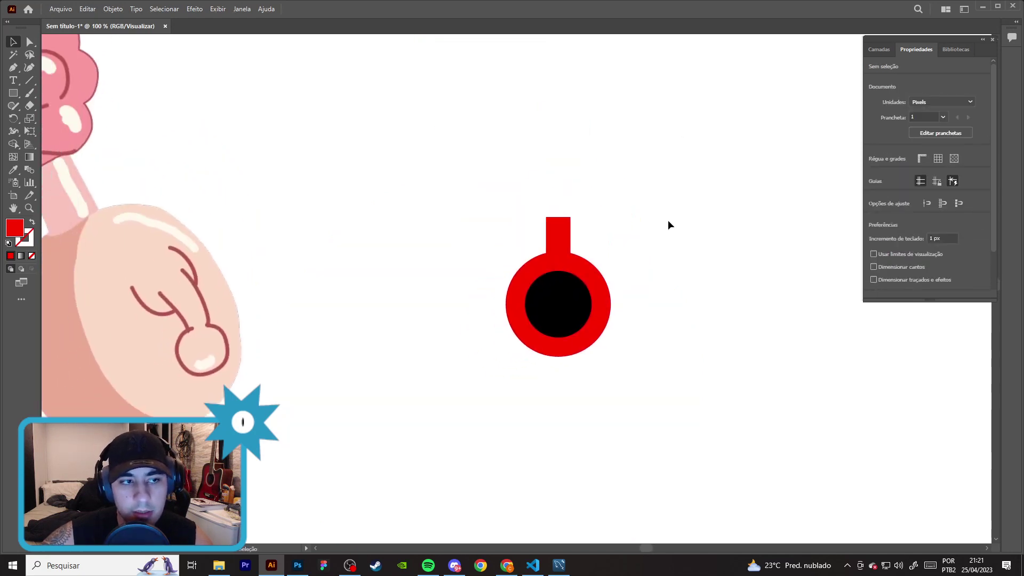
scroll(671, 228, down, 2)
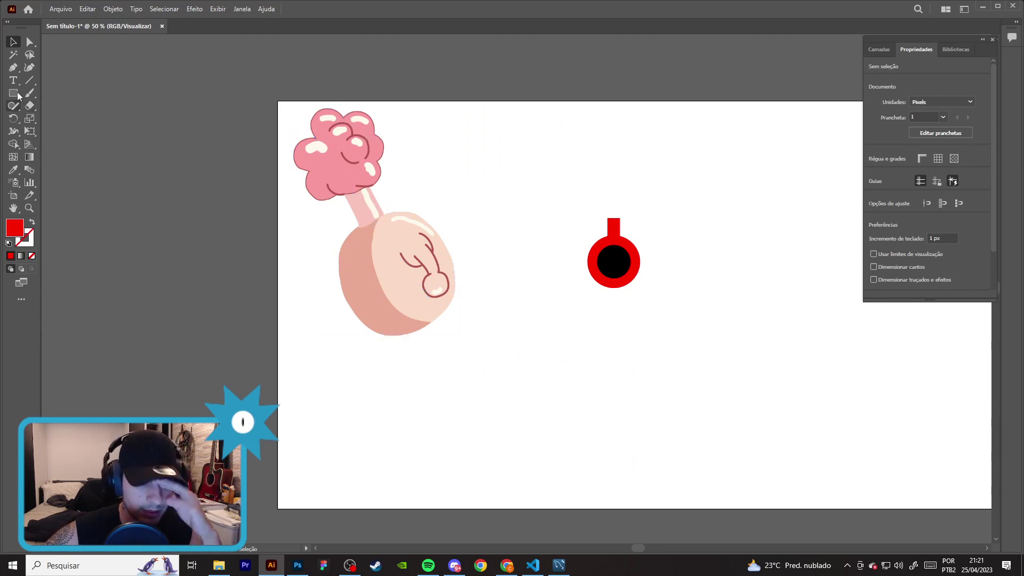
click(29, 67)
- Draw a red cloud-shaped blob above the stem with the Curvature tool, reshaping its left lobes
scroll(658, 219, up, 2)
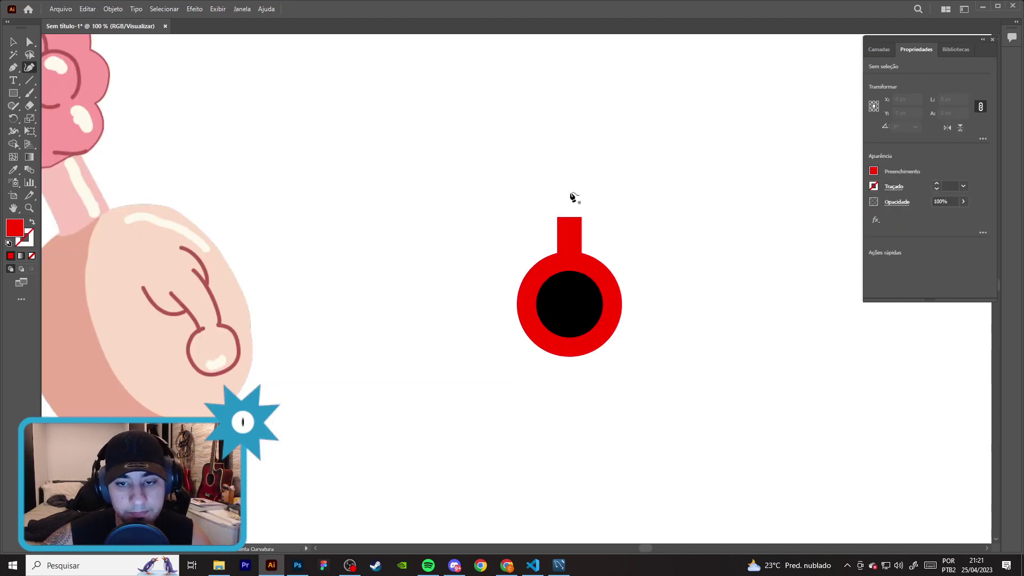
click(561, 118)
click(511, 130)
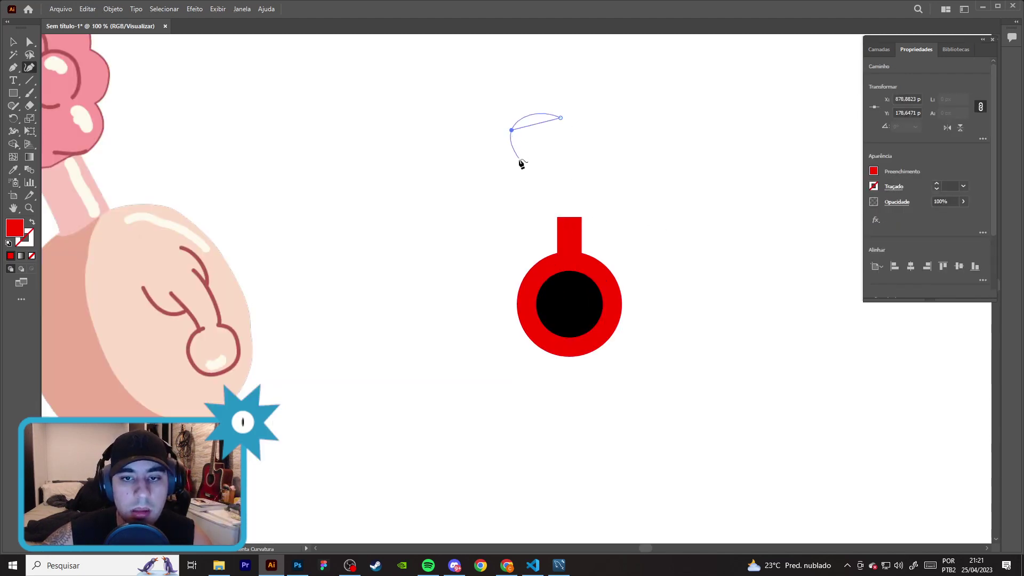
click(521, 159)
click(508, 175)
click(499, 197)
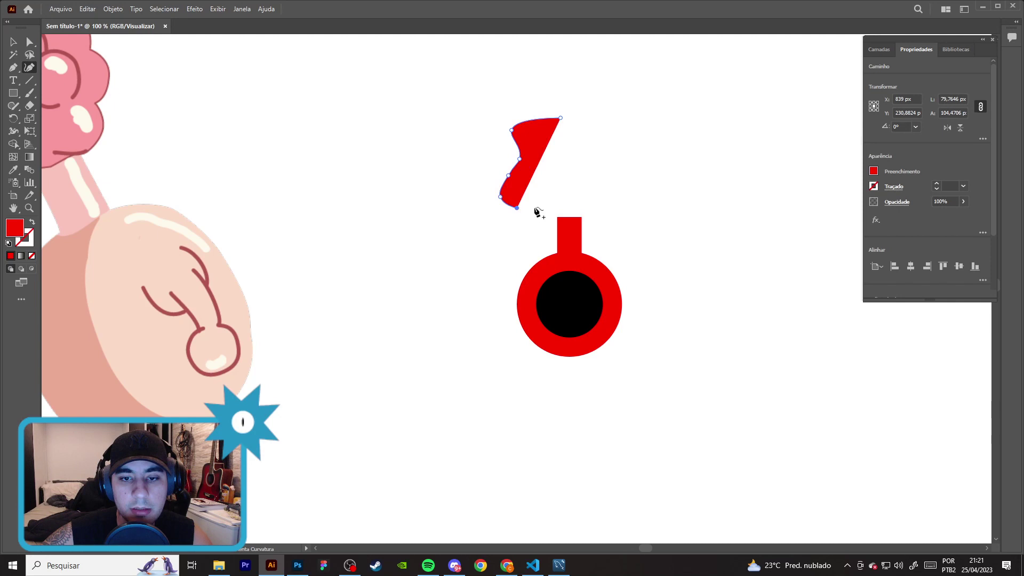
click(541, 202)
click(552, 221)
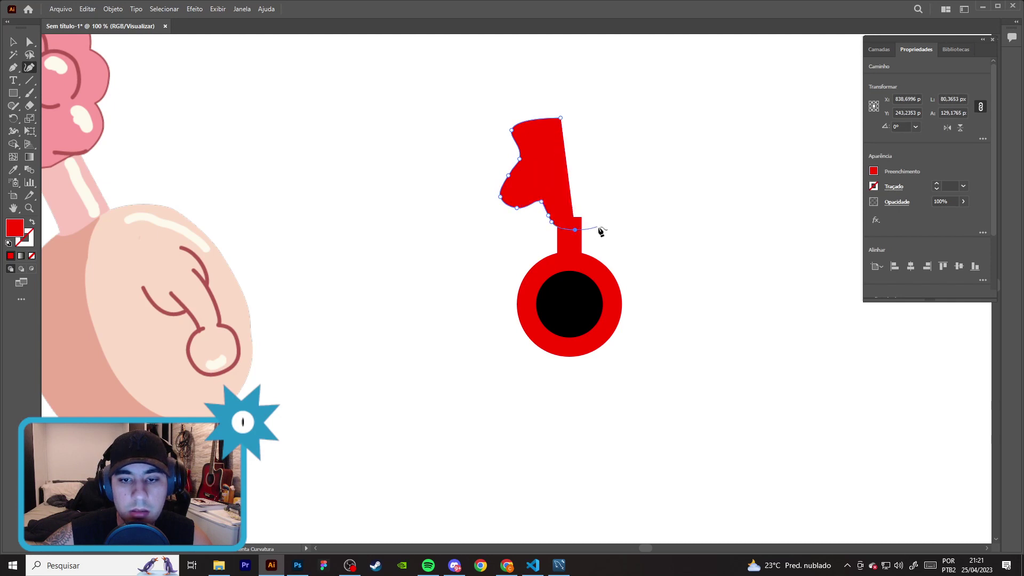
click(598, 227)
click(606, 204)
click(643, 182)
click(637, 154)
click(625, 114)
click(594, 93)
click(561, 105)
scroll(561, 134, up, 2)
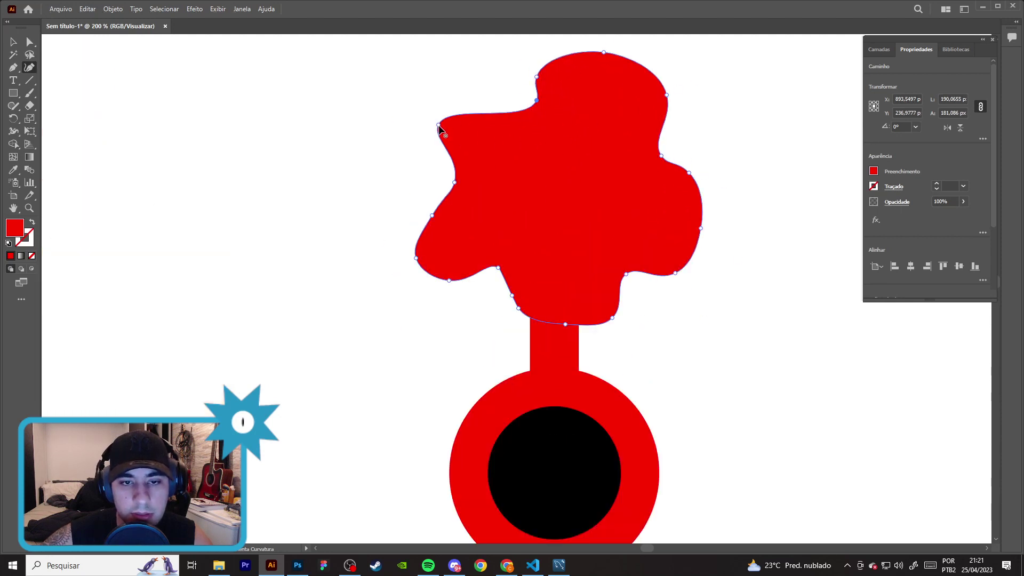
mouse_move(538, 101)
mouse_down()
mouse_move(511, 109)
mouse_move(532, 63)
mouse_up()
mouse_move(452, 130)
mouse_down()
mouse_move(431, 120)
mouse_move(480, 104)
mouse_move(473, 95)
mouse_up()
- Select the red blob and delete it, returning to the Selection tool
click(298, 215)
scroll(298, 215, down, 3)
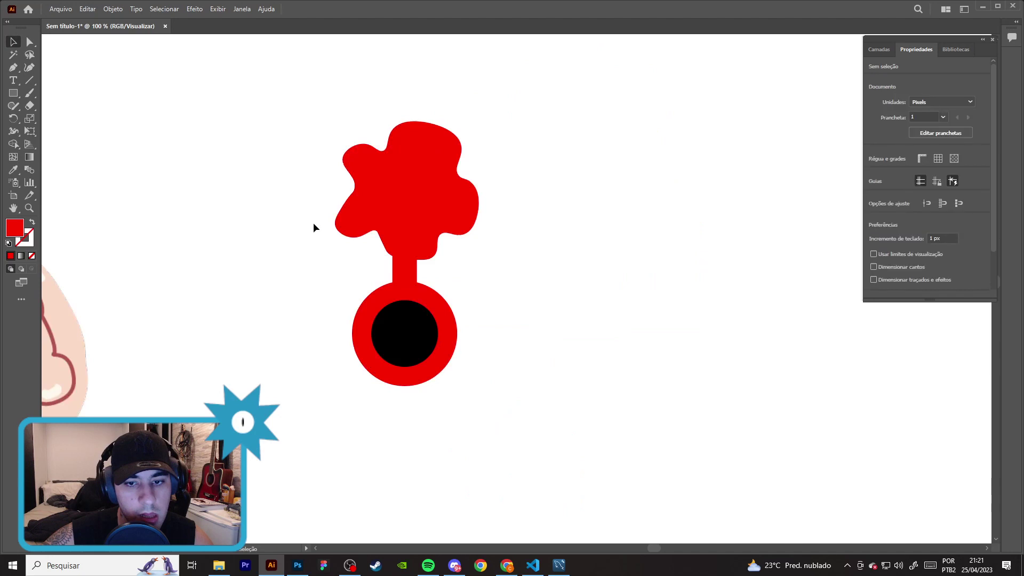
scroll(260, 239, down, 3)
scroll(320, 224, left, 3)
scroll(312, 194, up, 3)
click(506, 199)
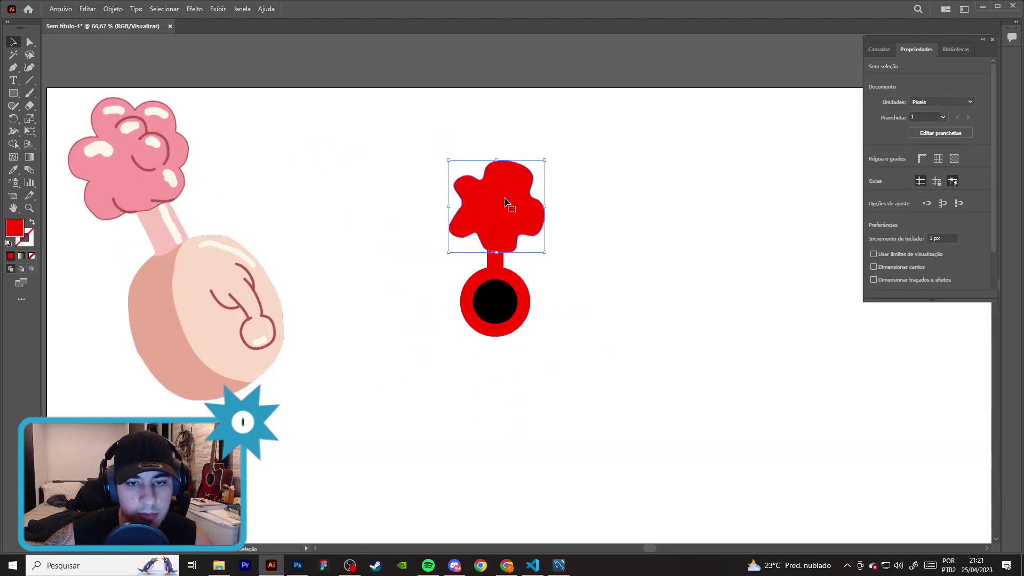
key(Delete)
click(30, 67)
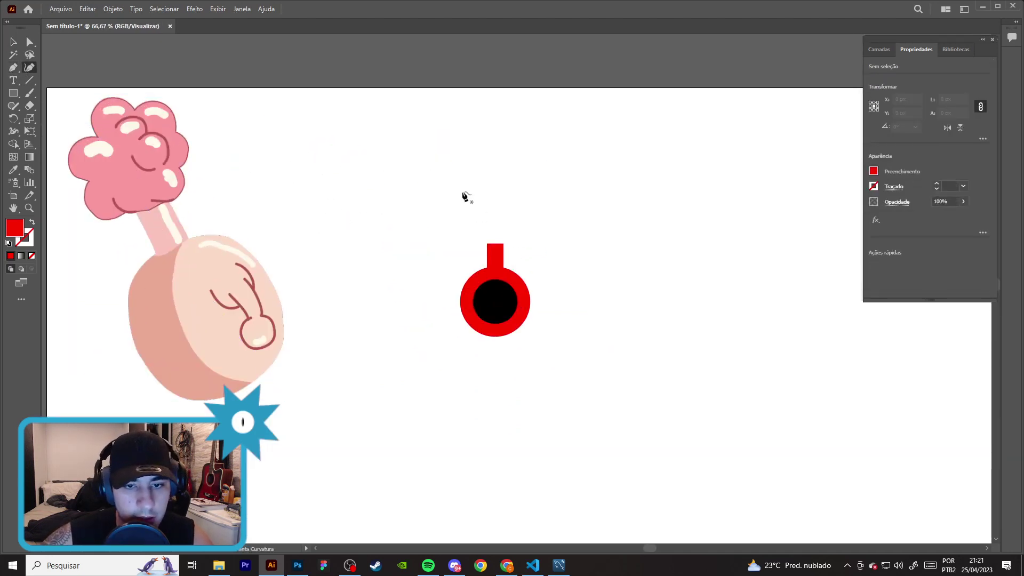
click(16, 42)
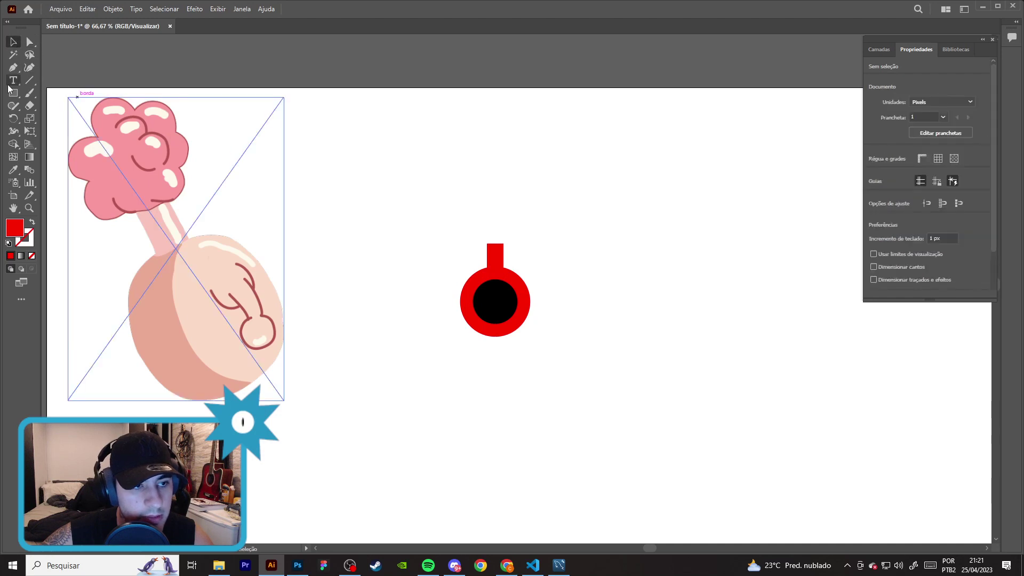
- Draw a red circle above the stem with the Ellipse tool and copy it to the right
drag(14, 93, 69, 118)
mouse_move(440, 200)
mouse_down()
mouse_move(478, 238)
mouse_move(503, 241)
mouse_move(483, 218)
mouse_move(508, 226)
mouse_up()
click(13, 42)
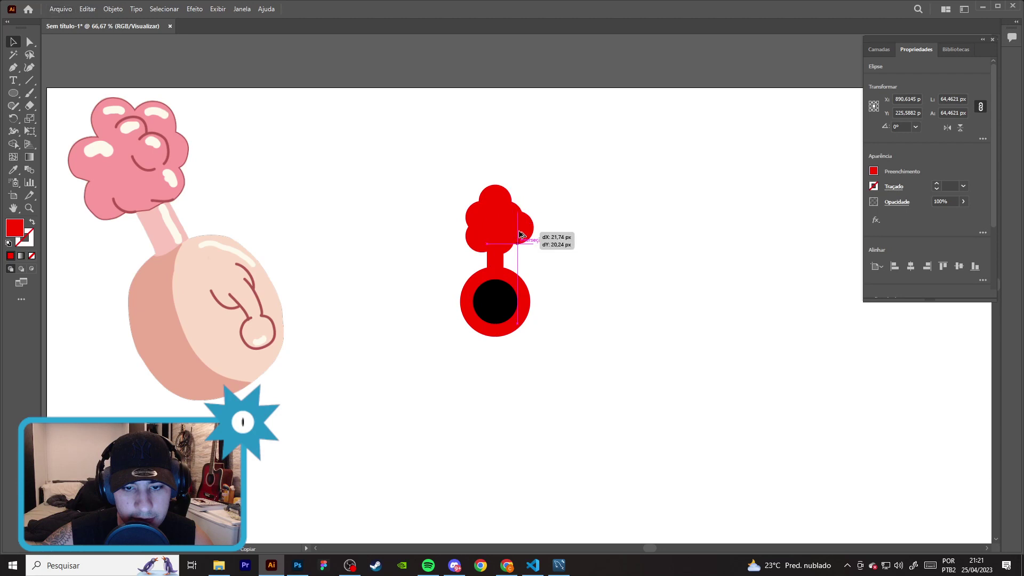
mouse_move(508, 226)
mouse_down()
mouse_move(516, 236)
mouse_move(519, 210)
mouse_up()
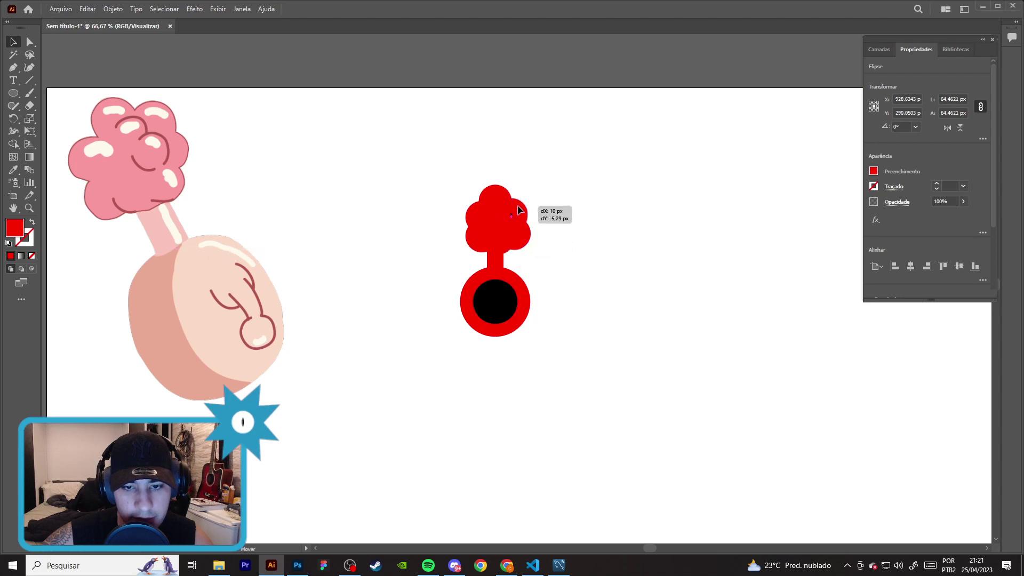
click(611, 260)
- Zoom in and duplicate a circle to fill the cloud's left side
key(ctrl+plus)
key(ctrl+plus)
mouse_move(363, 116)
mouse_down()
mouse_move(572, 251)
mouse_move(531, 248)
mouse_up()
click(620, 304)
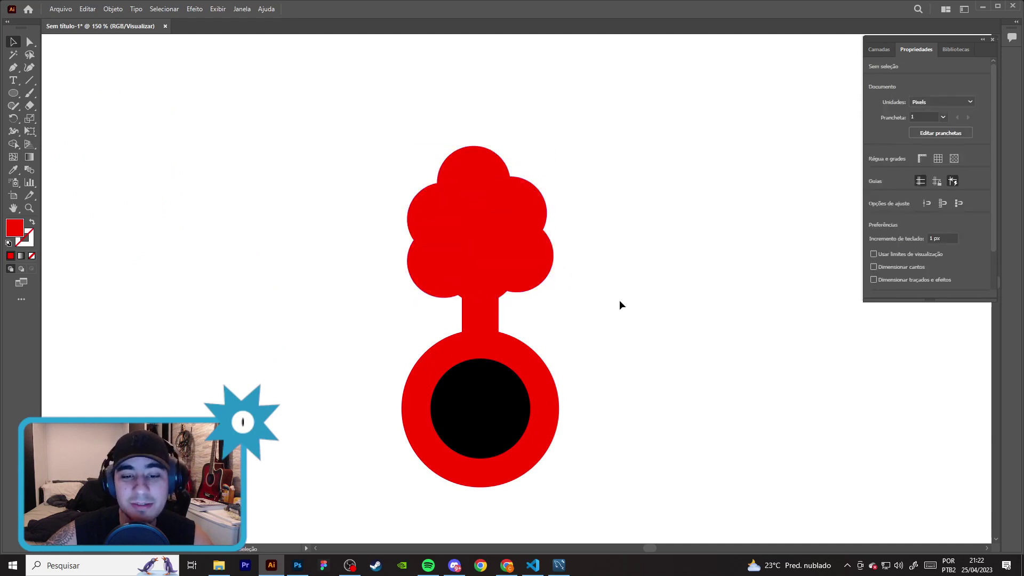
scroll(619, 300, down, 2)
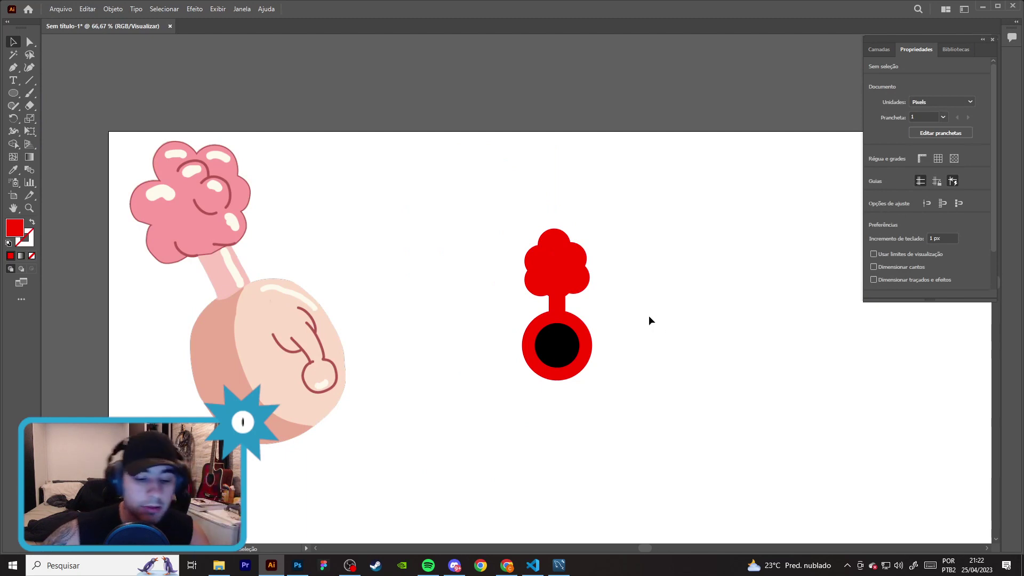
scroll(648, 319, up, 1)
click(475, 222)
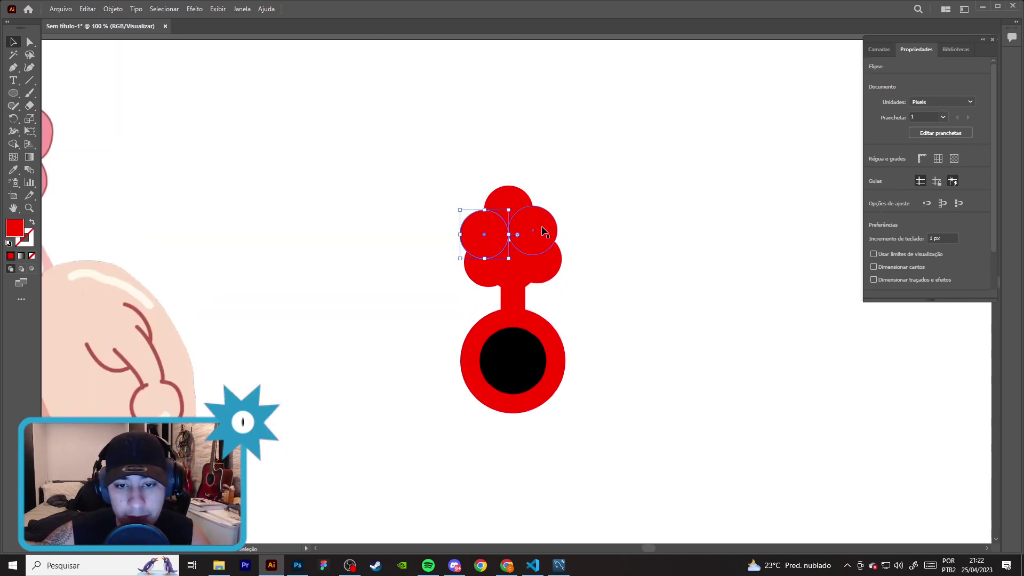
drag(543, 228, 526, 235)
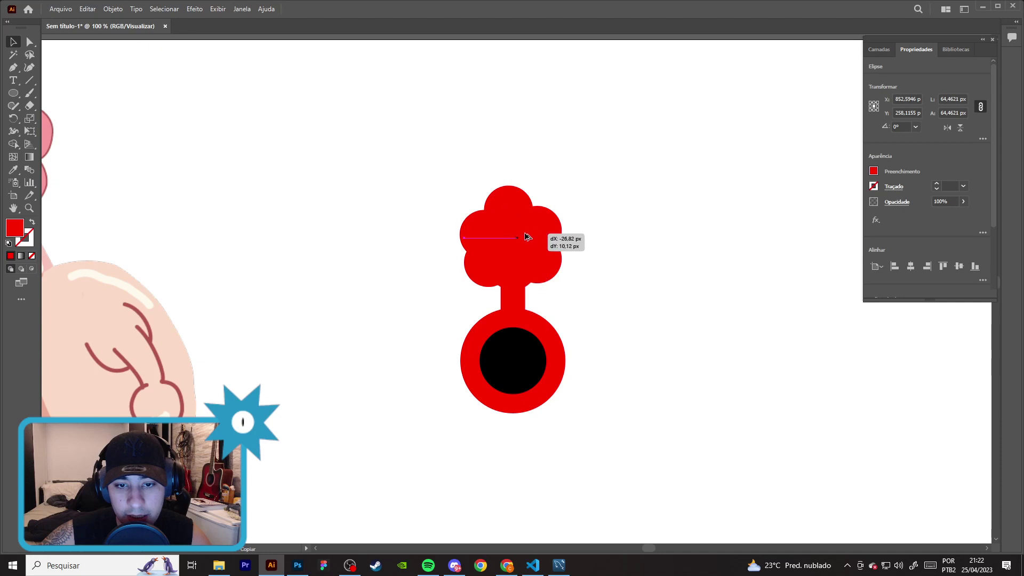
click(639, 244)
- Nudge the middle circle down slightly and select the cloud circles
scroll(639, 244, down, 2)
scroll(658, 298, up, 3)
drag(410, 199, 411, 205)
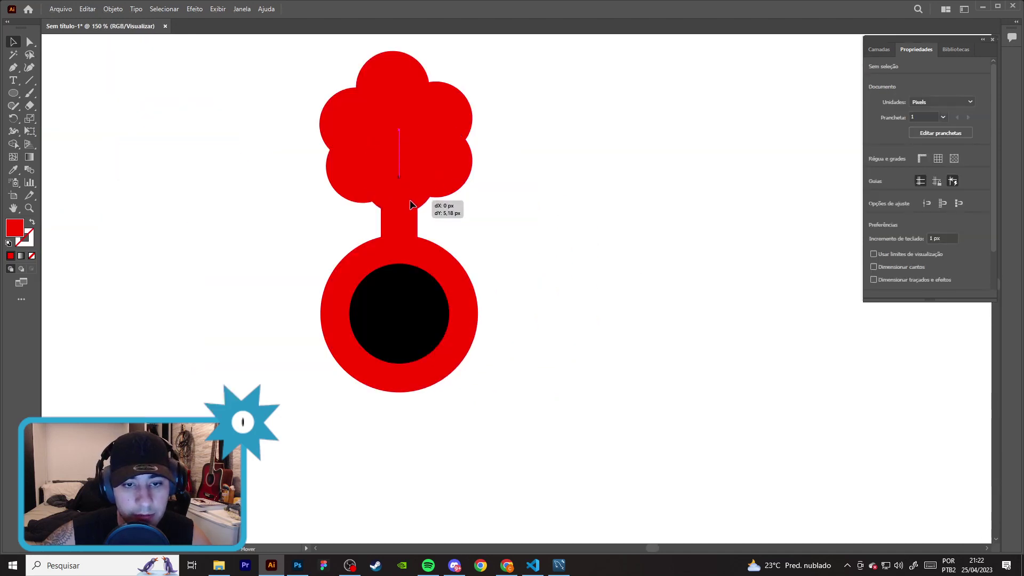
drag(309, 51, 481, 182)
click(532, 197)
click(408, 195)
- Select the cloud circles and unite them with the Shape Builder tool, undoing an accidental move
shift+click(448, 171)
shift+click(346, 123)
shift+click(386, 90)
shift+click(401, 131)
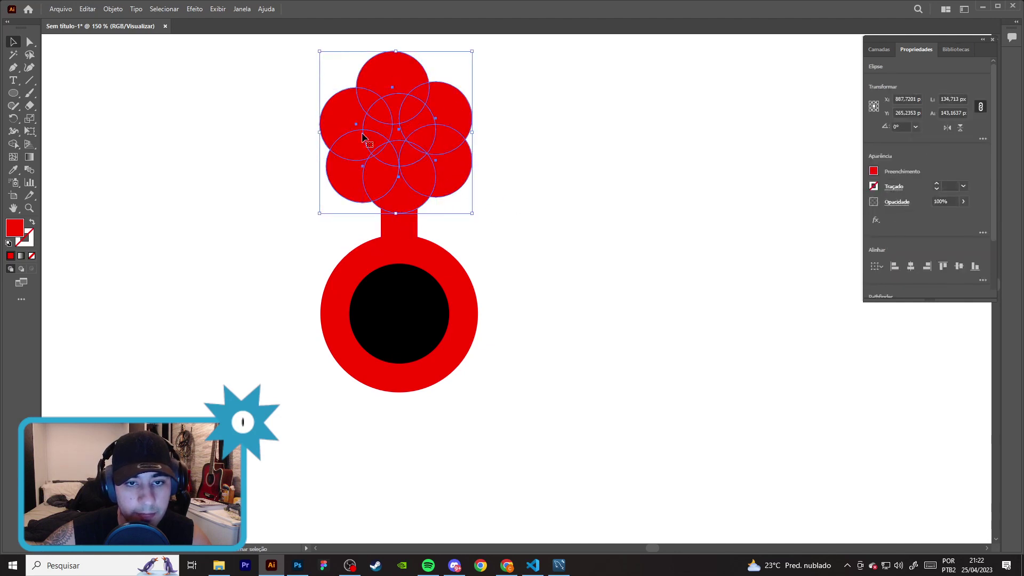
click(13, 144)
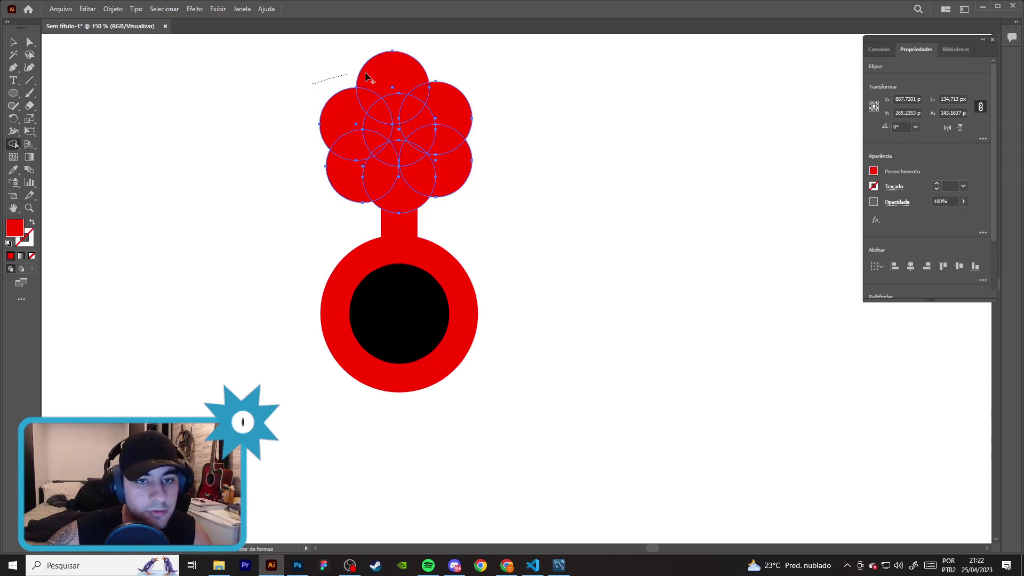
drag(341, 77, 457, 170)
drag(363, 185, 363, 188)
click(13, 43)
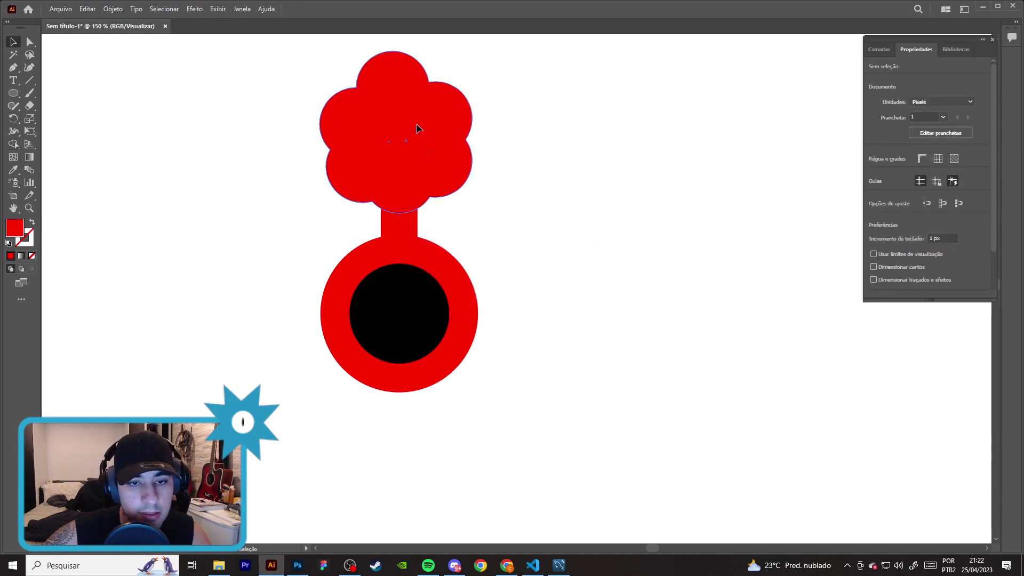
drag(416, 123, 598, 132)
key(ctrl+z)
key(ctrl+z)
- Merge the remaining circle regions and a leftover gap into the single cloud shape
click(14, 145)
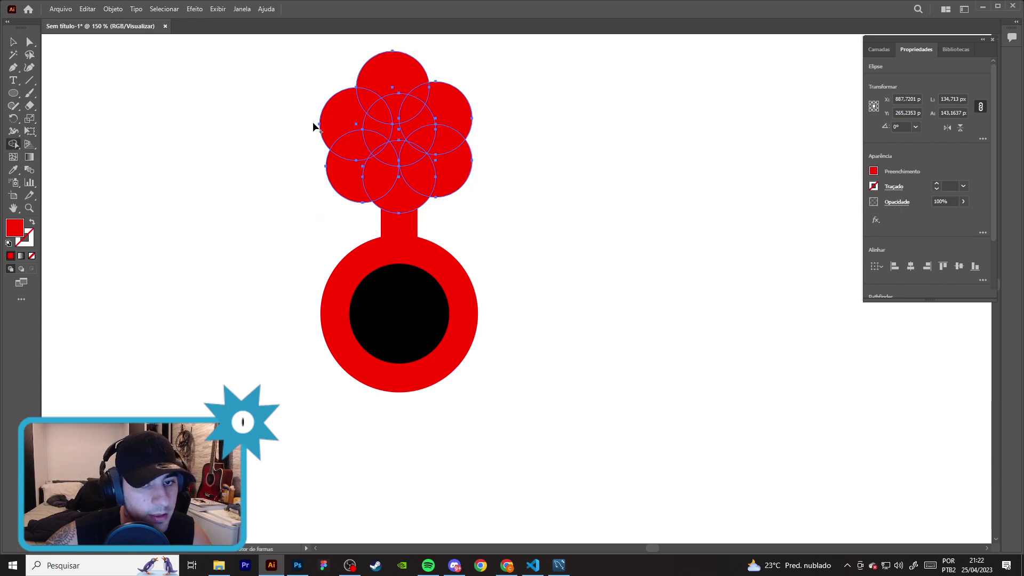
drag(313, 121, 478, 64)
mouse_move(343, 121)
mouse_down()
mouse_move(397, 193)
mouse_move(456, 153)
mouse_up()
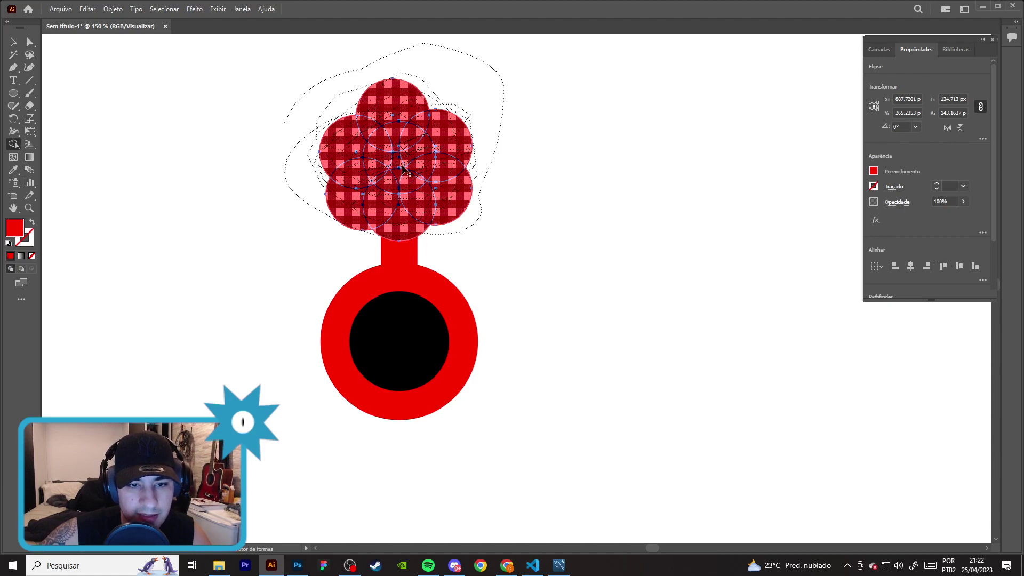
drag(404, 169, 378, 173)
scroll(379, 173, up, 6)
mouse_move(510, 130)
mouse_down()
mouse_move(789, 227)
mouse_move(791, 213)
mouse_up()
scroll(710, 181, down, 3)
scroll(724, 192, down, 4)
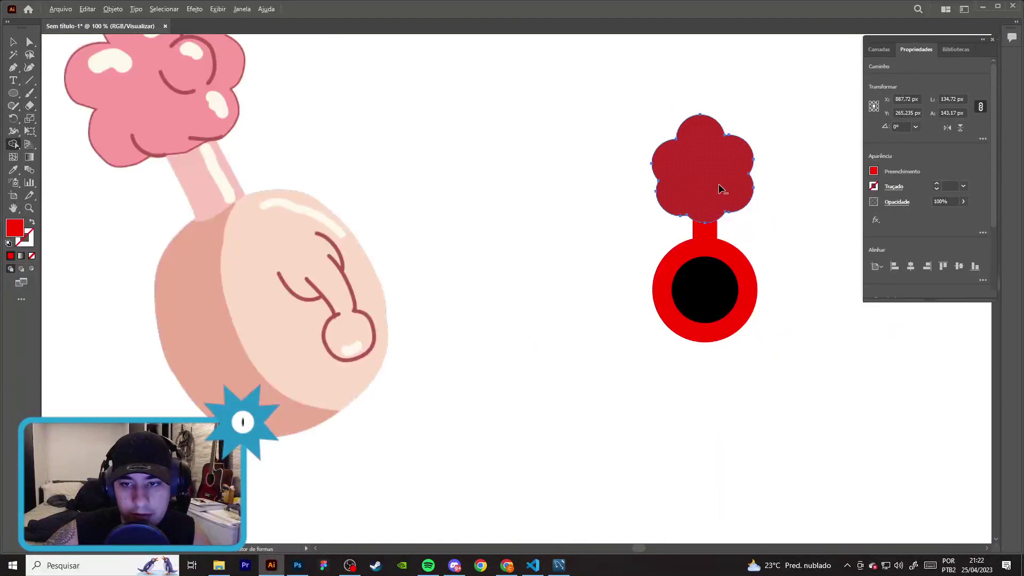
scroll(794, 167, up, 3)
scroll(614, 98, down, 1)
scroll(613, 99, up, 1)
scroll(572, 109, up, 3)
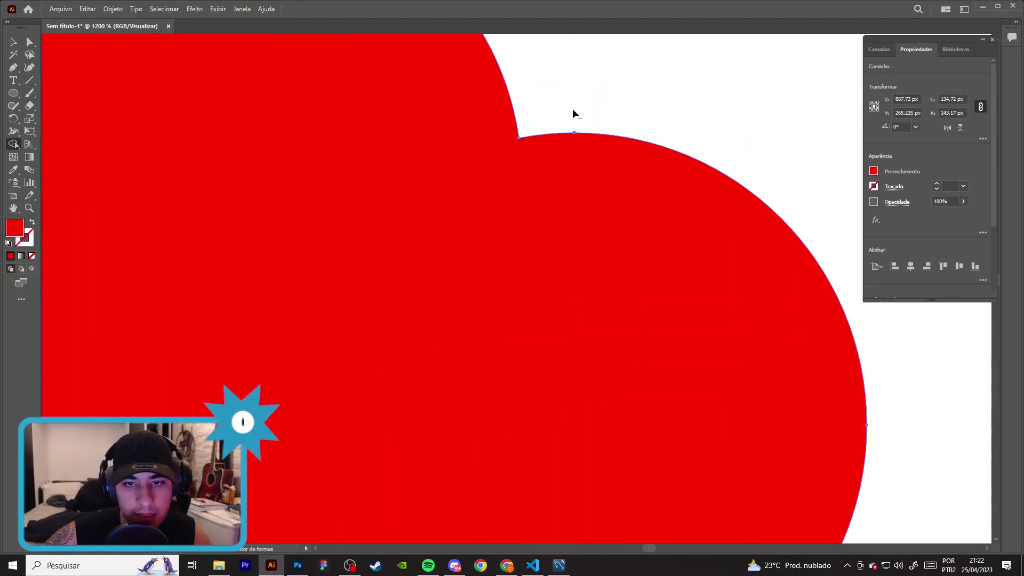
scroll(575, 111, down, 3)
- Shift the merged cloud slightly into place and tilt it a little on the stem
key(v)
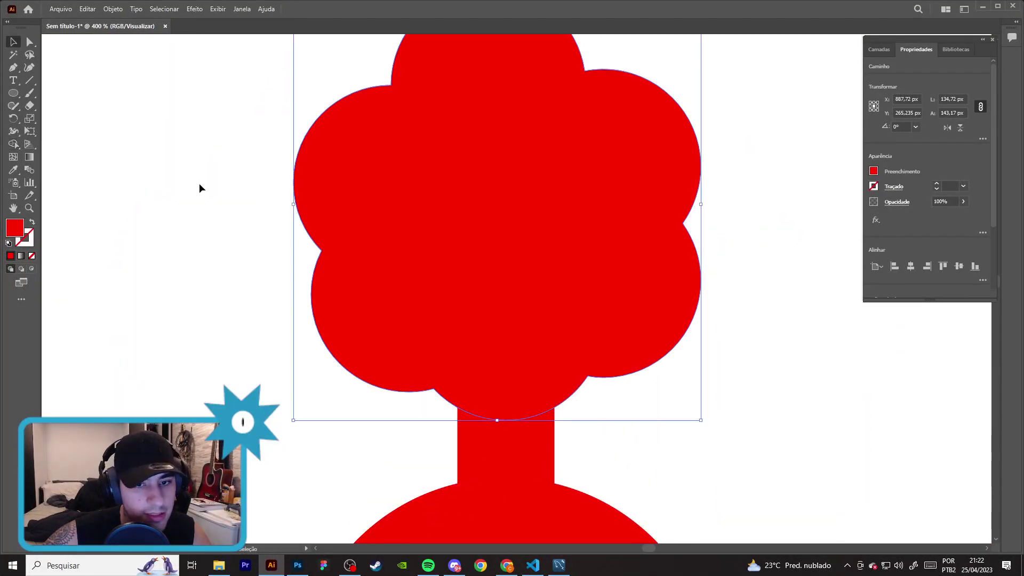
click(198, 181)
key(ctrl+1)
scroll(162, 260, up, 1)
drag(358, 153, 360, 154)
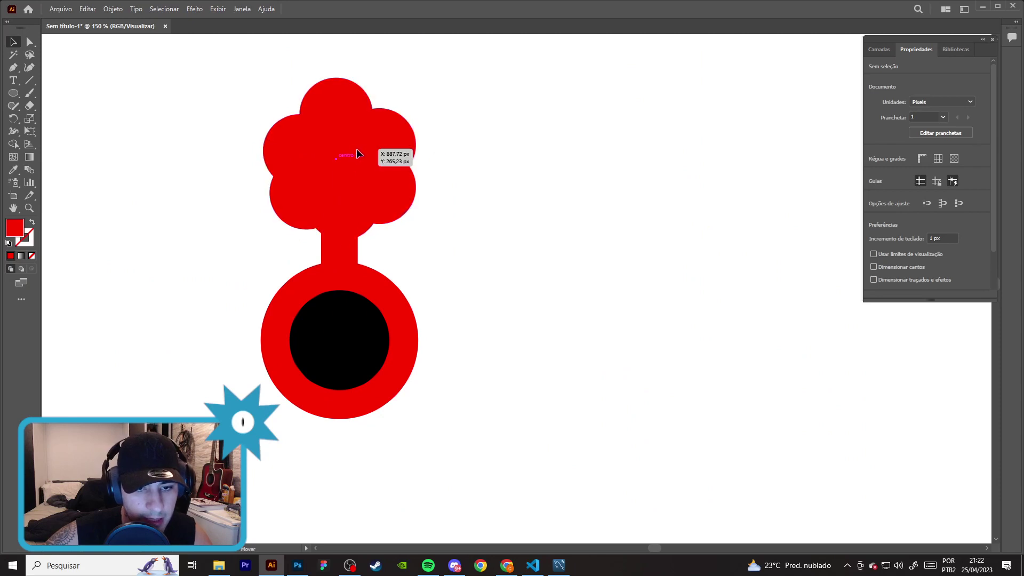
drag(423, 241, 421, 249)
click(478, 228)
scroll(463, 247, down, 2)
scroll(459, 277, up, 2)
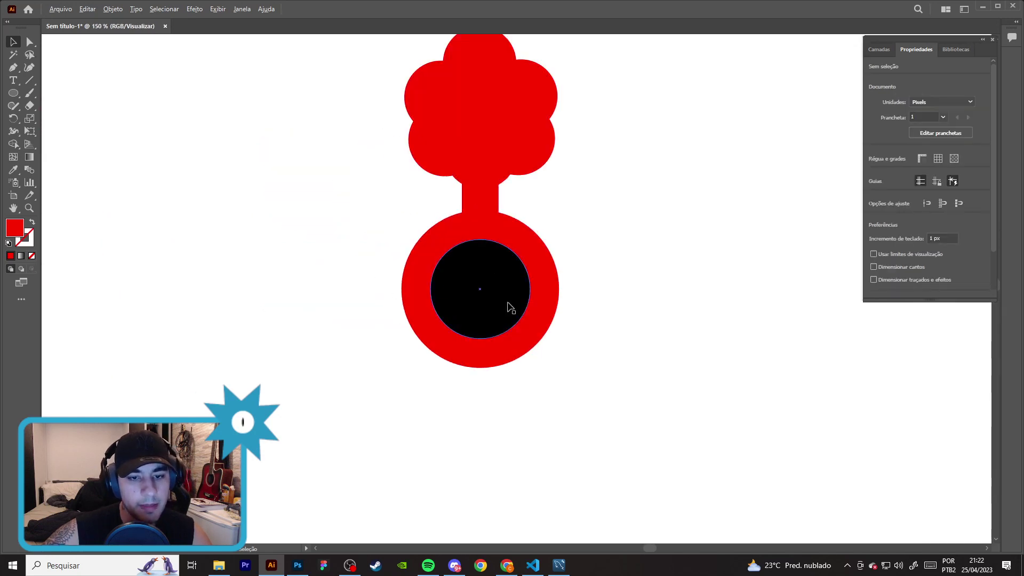
- Check the outer red ring, then marquee-select the whole red figure
click(551, 254)
click(549, 205)
scroll(638, 263, down, 2)
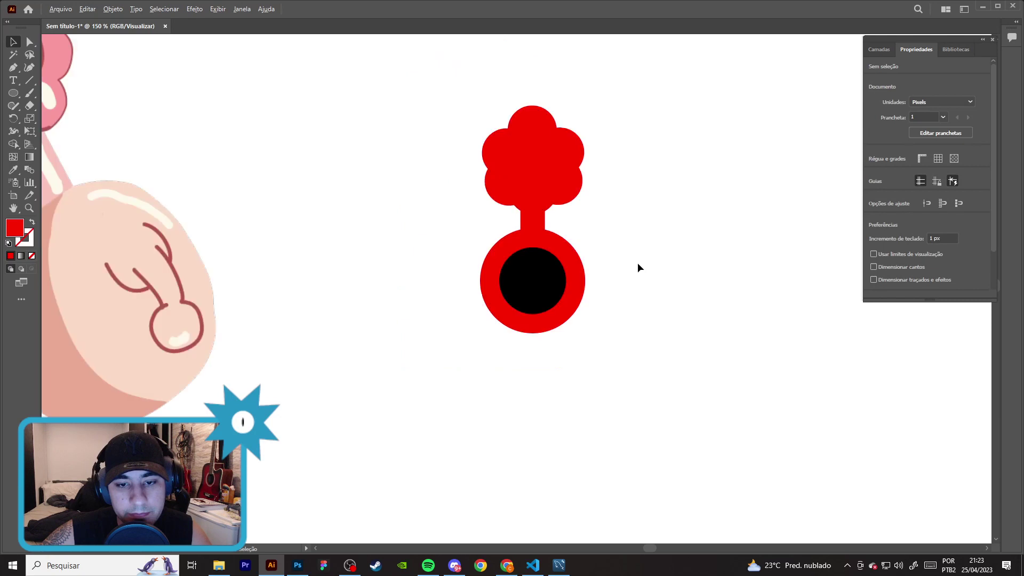
scroll(662, 265, up, 1)
scroll(662, 264, down, 1)
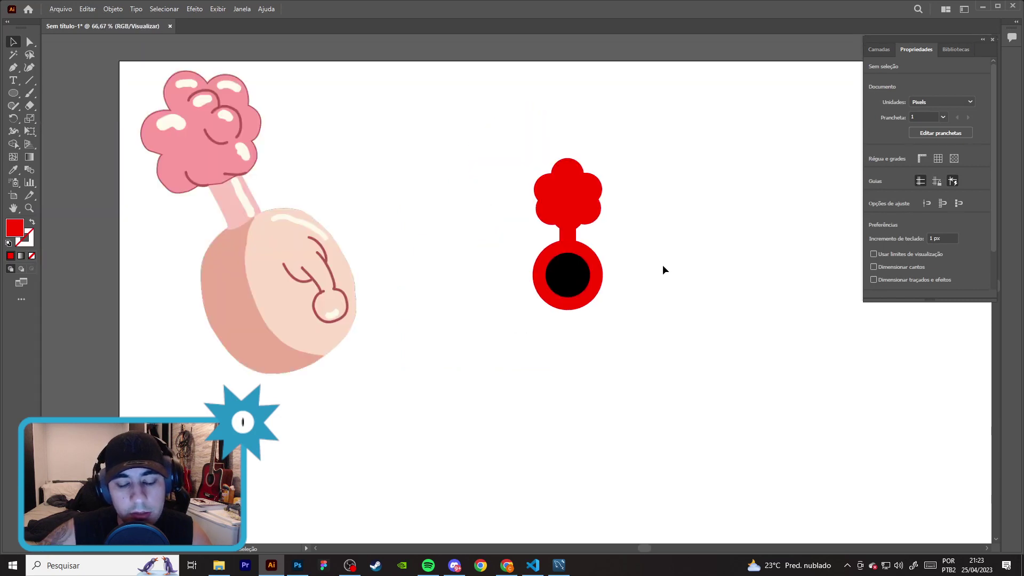
drag(642, 313, 528, 152)
- Fill the whole figure with black and make the inner disc white
click(873, 171)
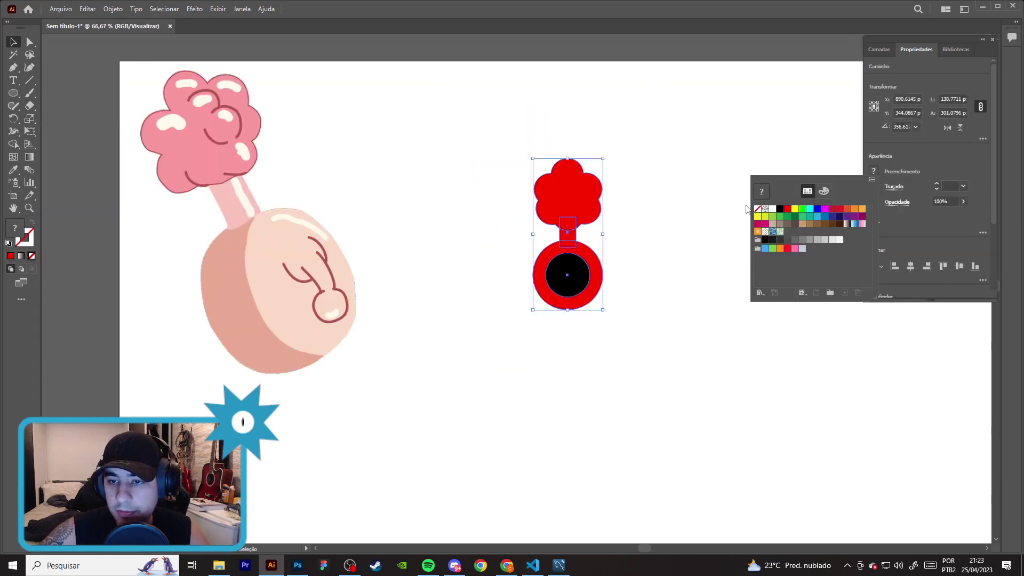
click(780, 212)
click(669, 152)
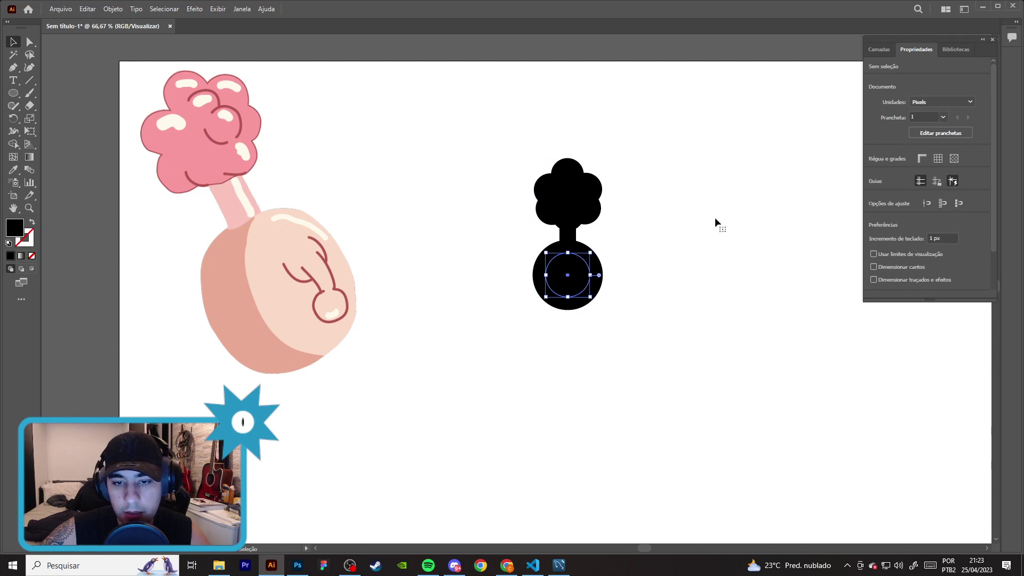
click(873, 171)
click(772, 211)
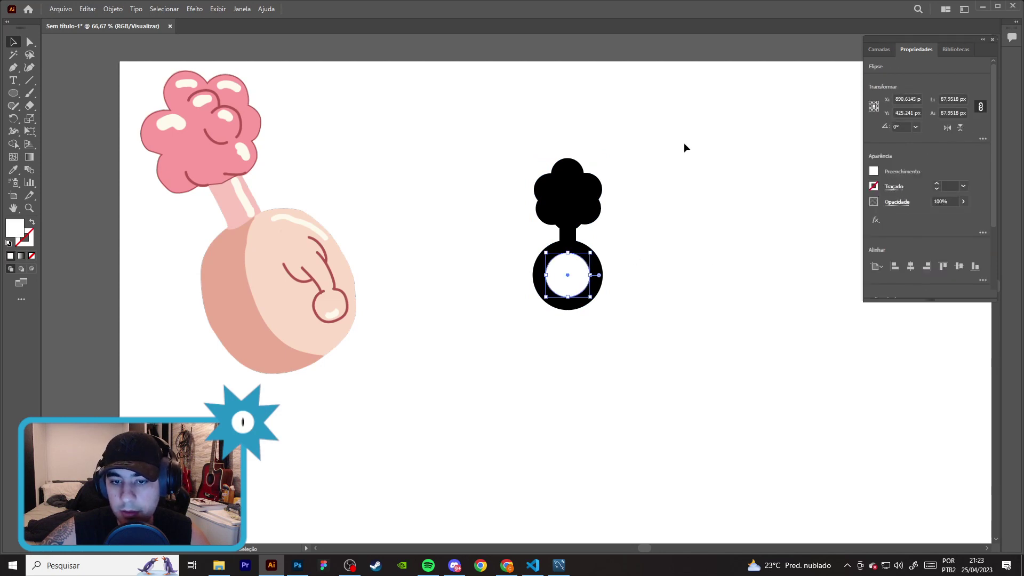
click(684, 143)
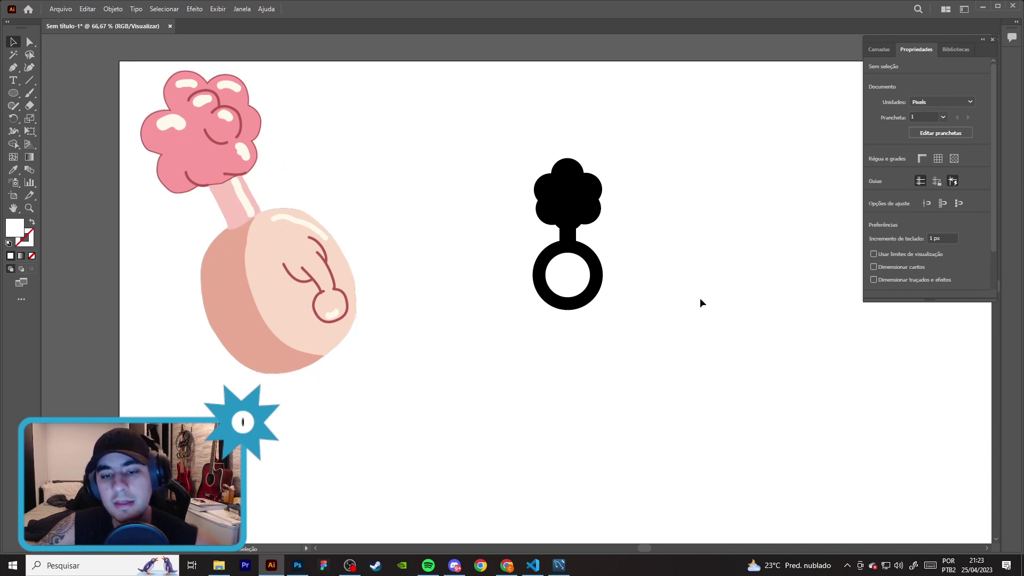
- Try shrinking the inner white circle, then undo the resize
click(571, 274)
scroll(578, 278, up, 2)
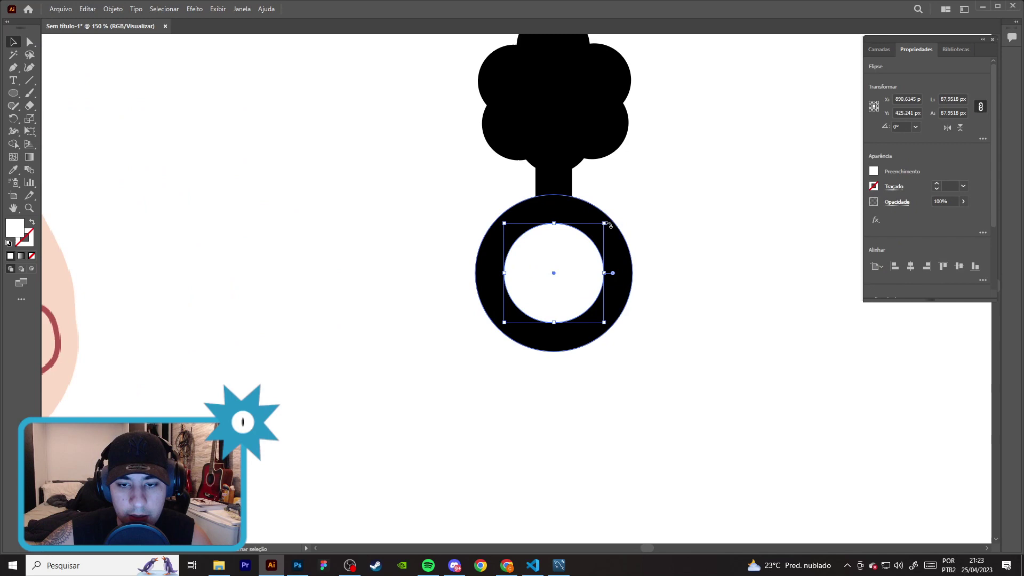
drag(606, 224, 594, 233)
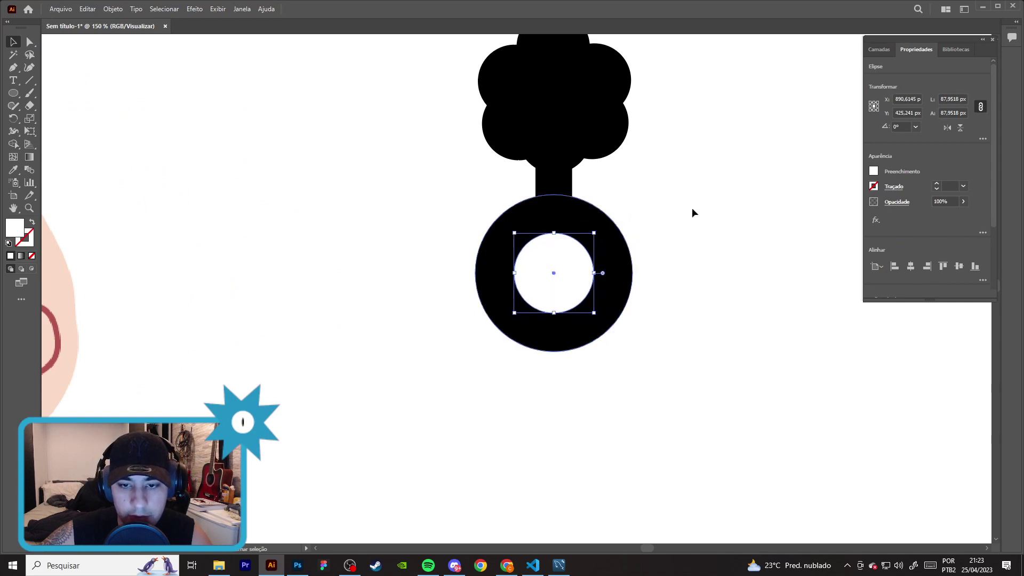
click(874, 172)
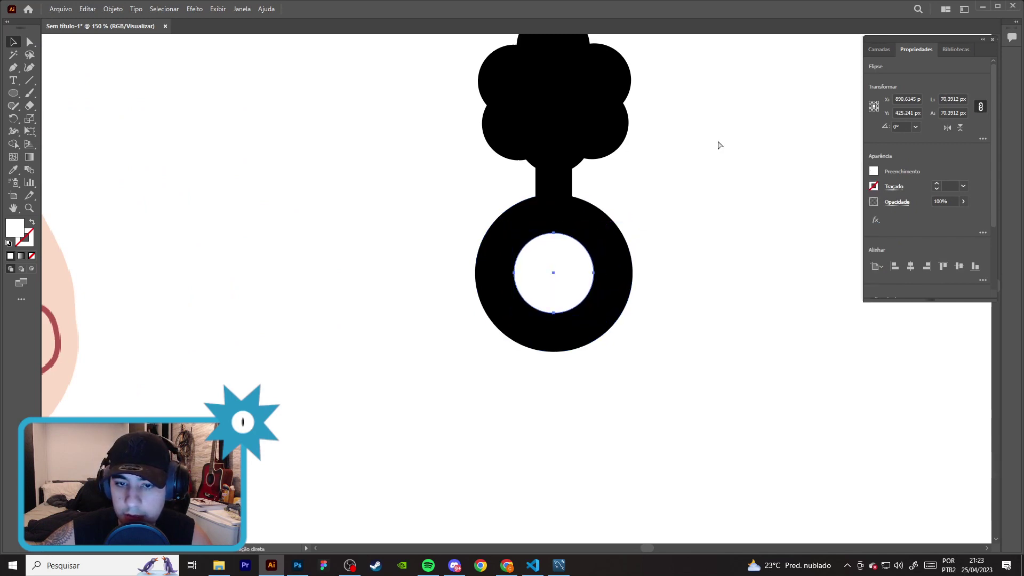
key(ctrl+z)
key(a)
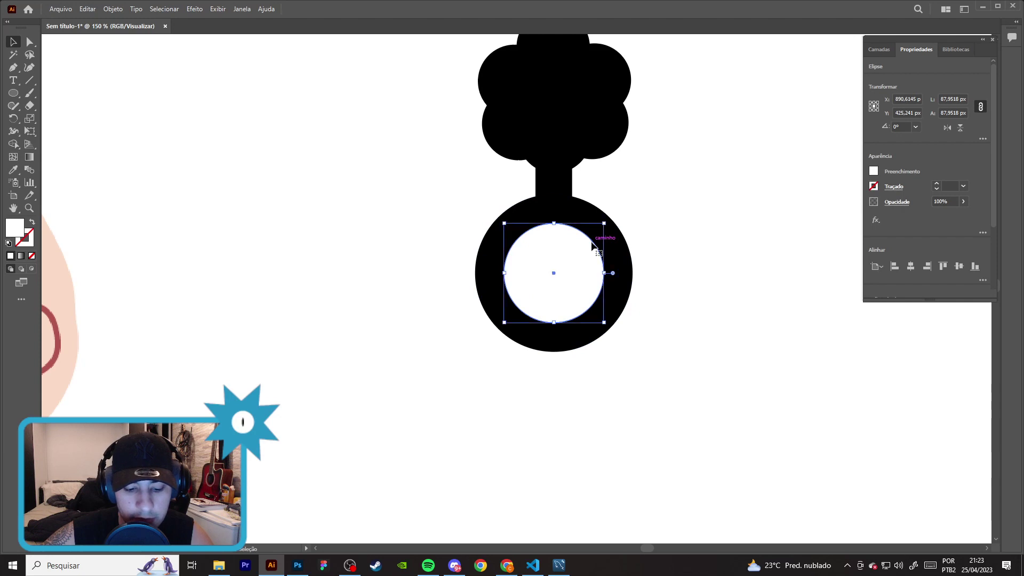
key(v)
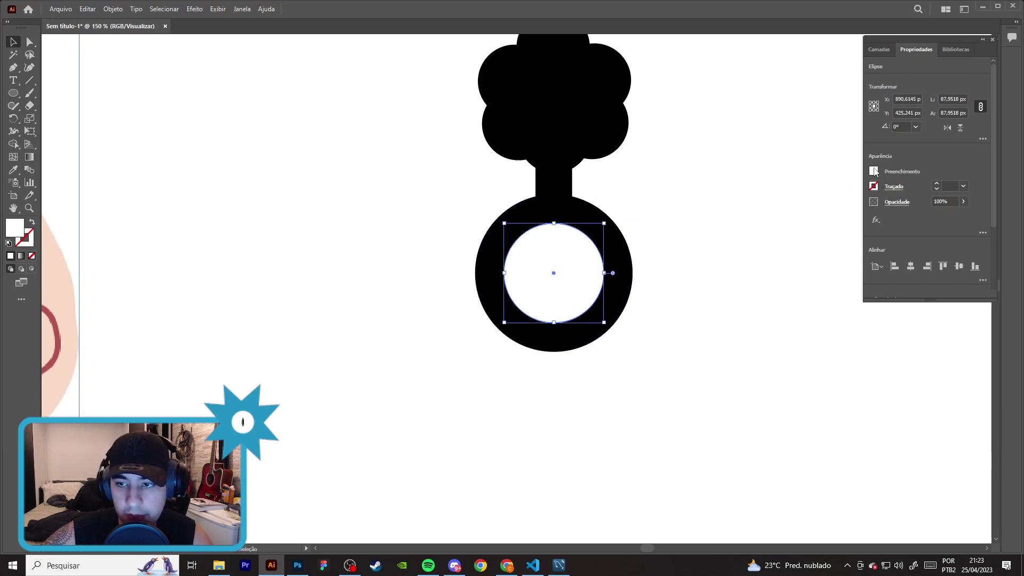
- Fill the inner circle with black and shrink it around its centre, leaving a white ring
click(874, 171)
click(781, 209)
drag(604, 223, 596, 232)
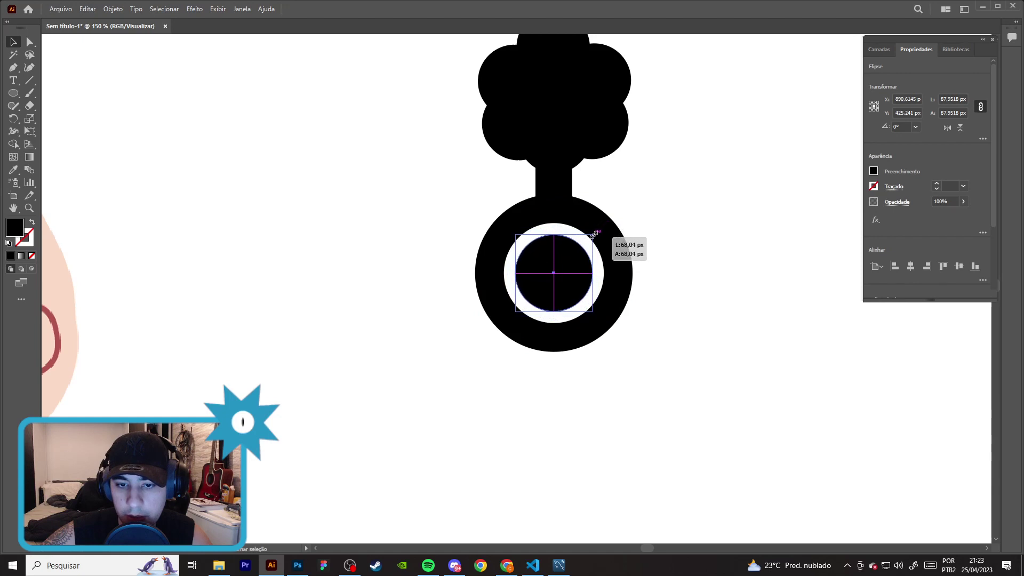
drag(596, 233, 595, 232)
click(641, 213)
scroll(665, 214, down, 2)
scroll(721, 264, down, 1)
scroll(722, 264, up, 1)
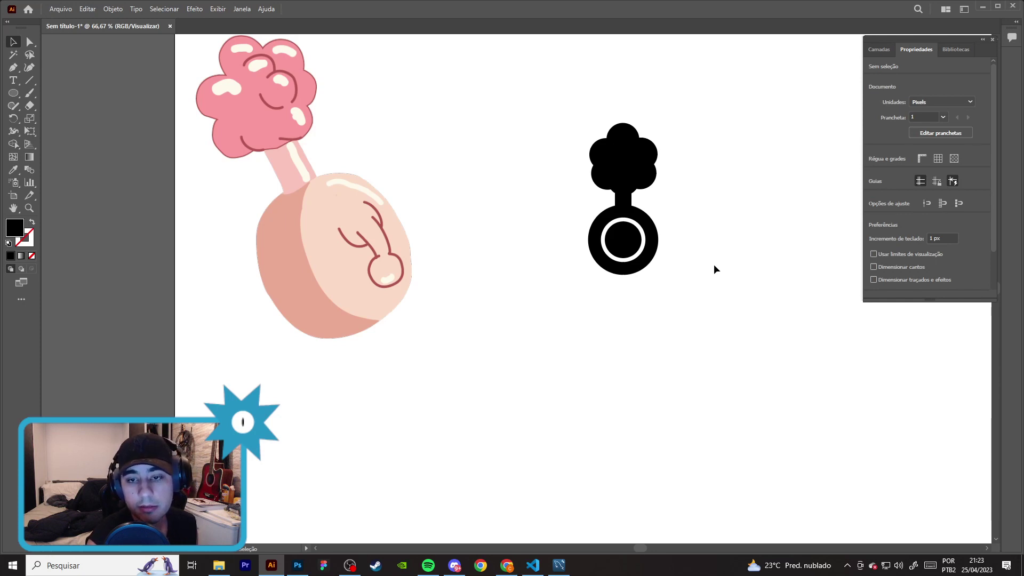
- Duplicate the black cloud-on-stem icon to the right of the original
scroll(714, 269, up, 2)
scroll(700, 233, up, 1)
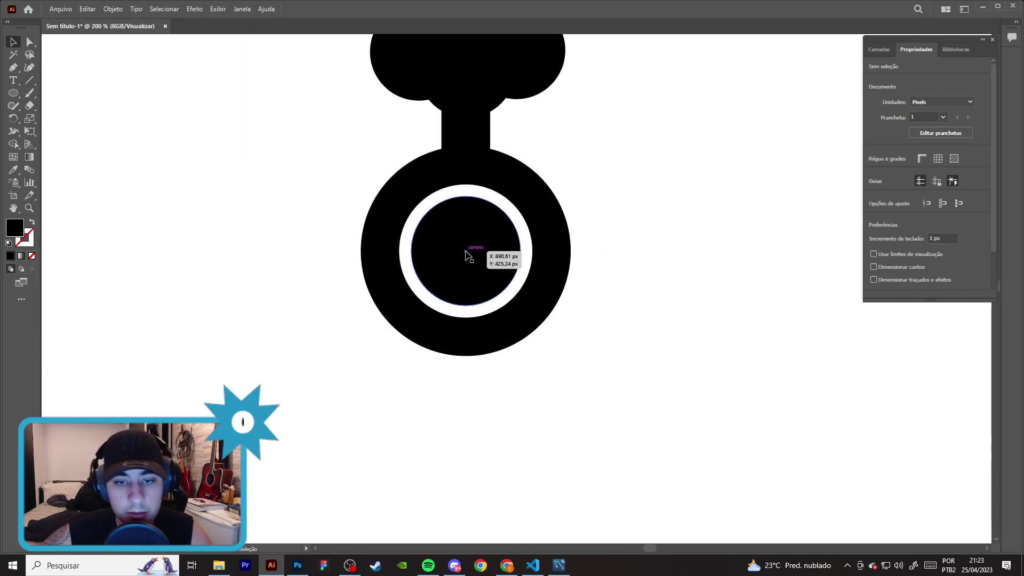
click(522, 247)
drag(584, 373, 630, 356)
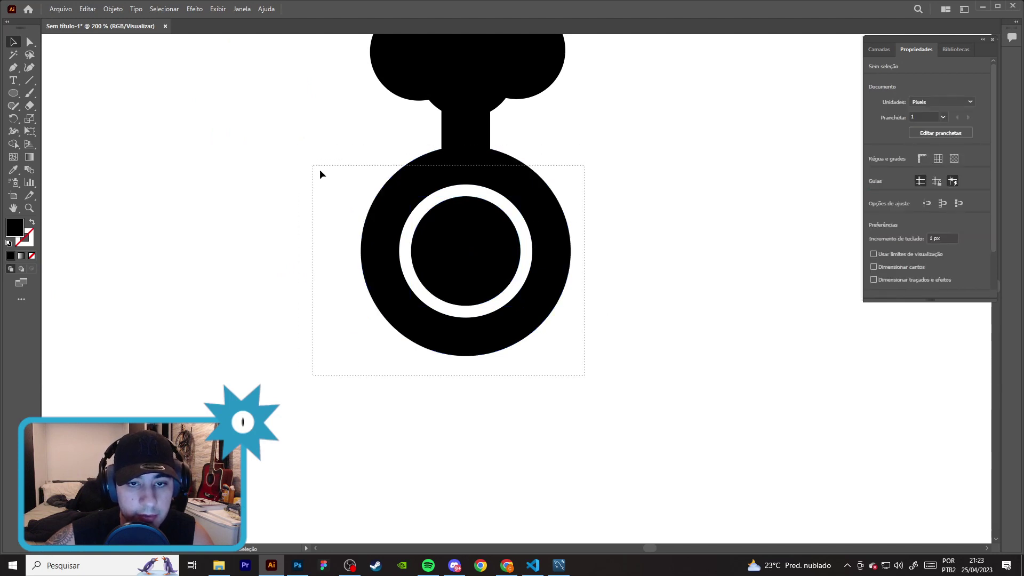
scroll(668, 381, down, 3)
mouse_move(581, 243)
mouse_down()
mouse_move(726, 242)
mouse_move(686, 247)
mouse_up()
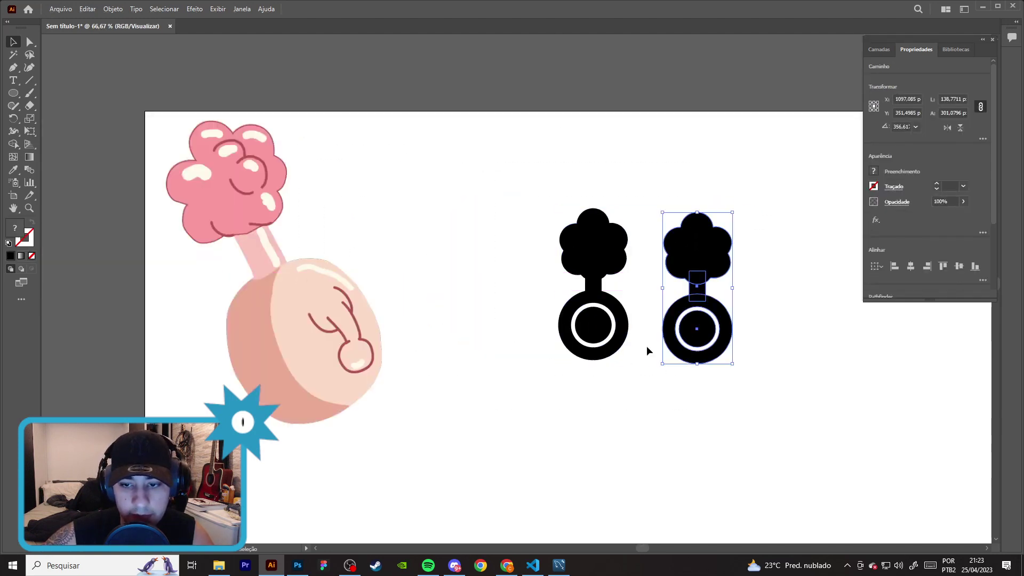
click(637, 362)
- Enlarge the copy's inner white ring toward about 116 px, easing it slightly smaller
scroll(639, 306, up, 3)
scroll(639, 306, up, 2)
scroll(554, 500, down, 1)
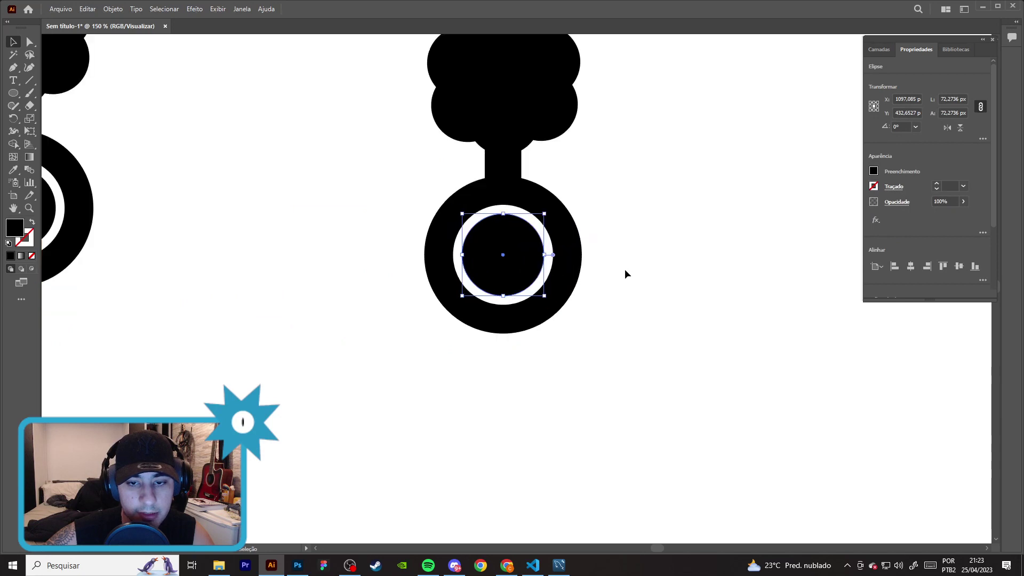
click(523, 219)
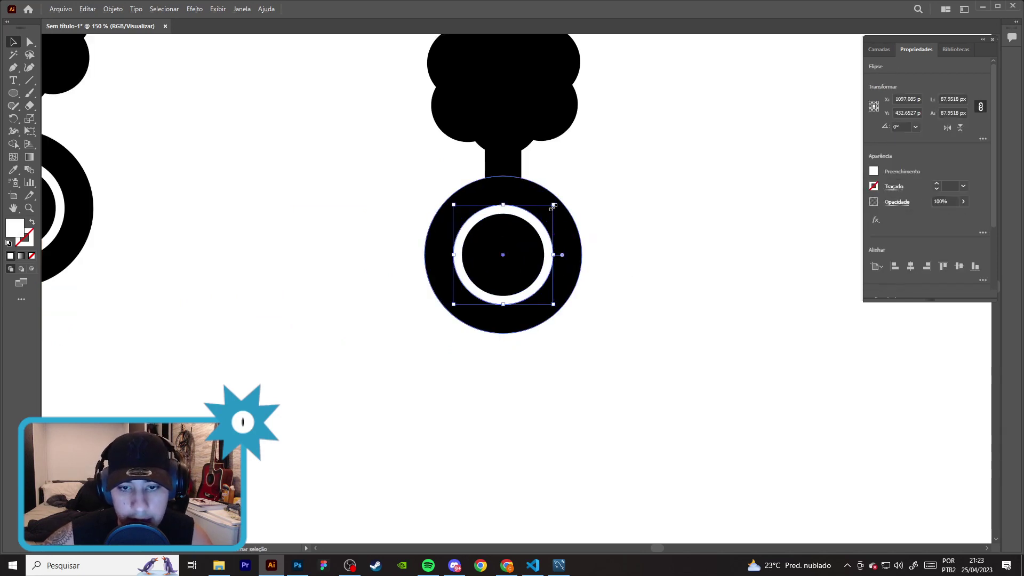
mouse_move(554, 205)
mouse_down()
mouse_move(567, 191)
mouse_move(554, 205)
mouse_up()
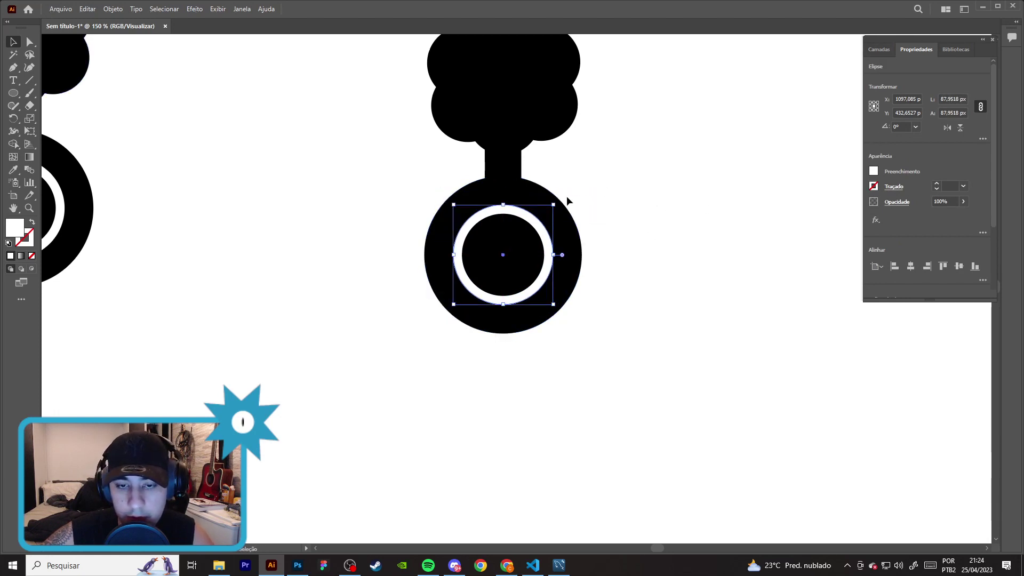
drag(554, 205, 573, 196)
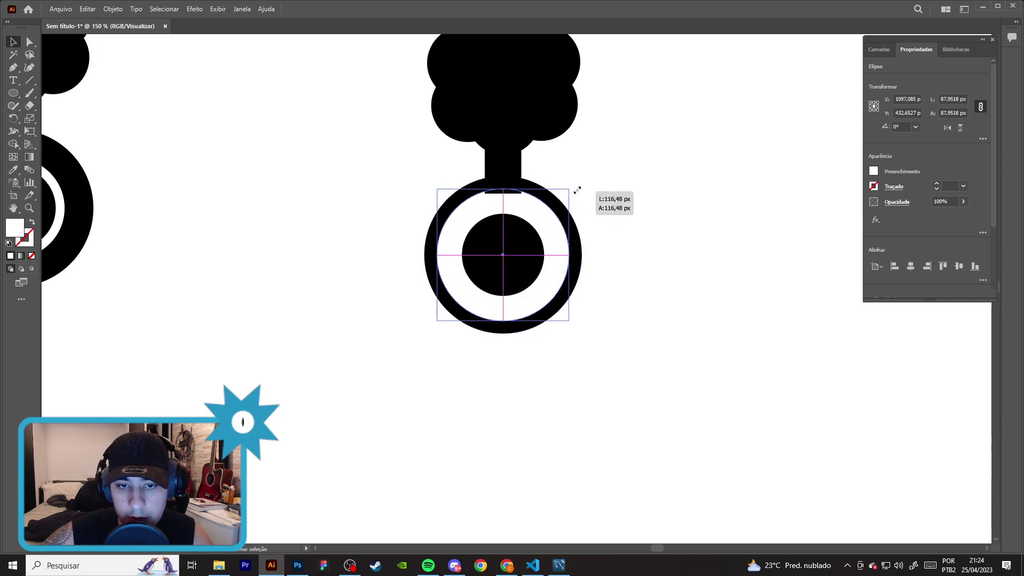
- Send the copy's stem rectangle backward behind the ring (Organizar > Recuar)
click(510, 162)
right_click(510, 166)
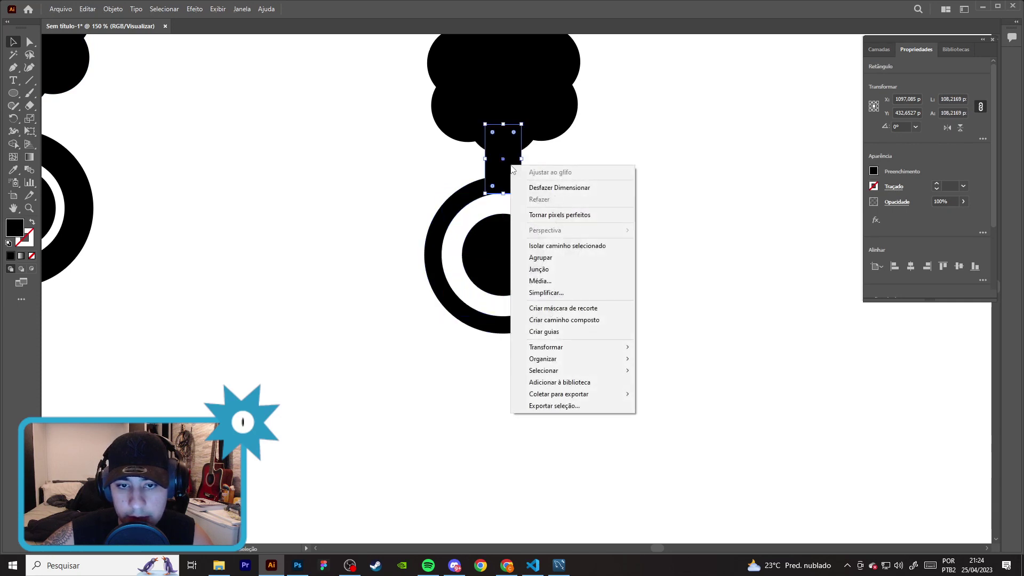
click(672, 394)
click(611, 232)
- Enlarge the copy's inner black circle around its centre
click(530, 217)
key(a)
click(535, 251)
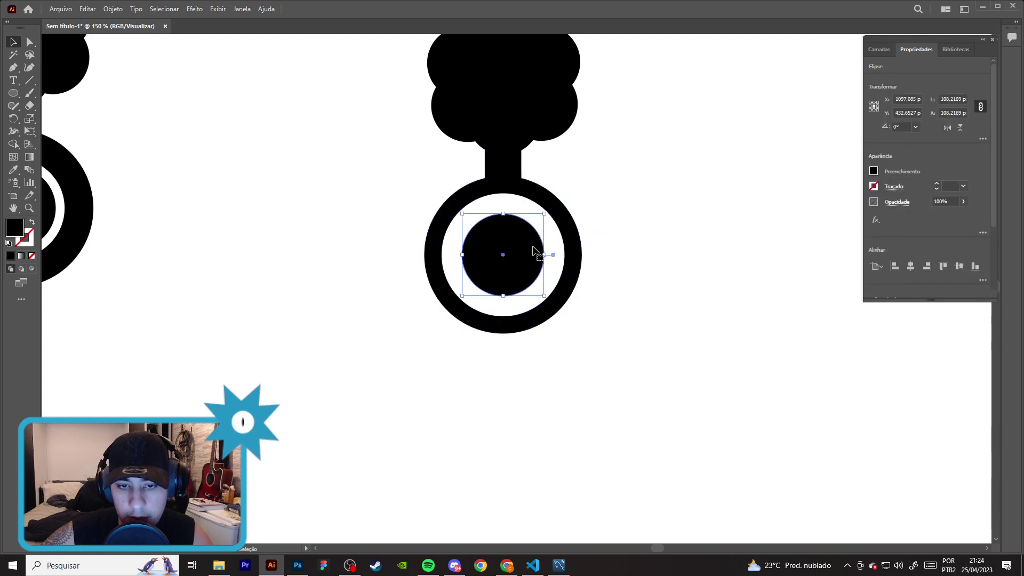
key(v)
drag(544, 213, 558, 199)
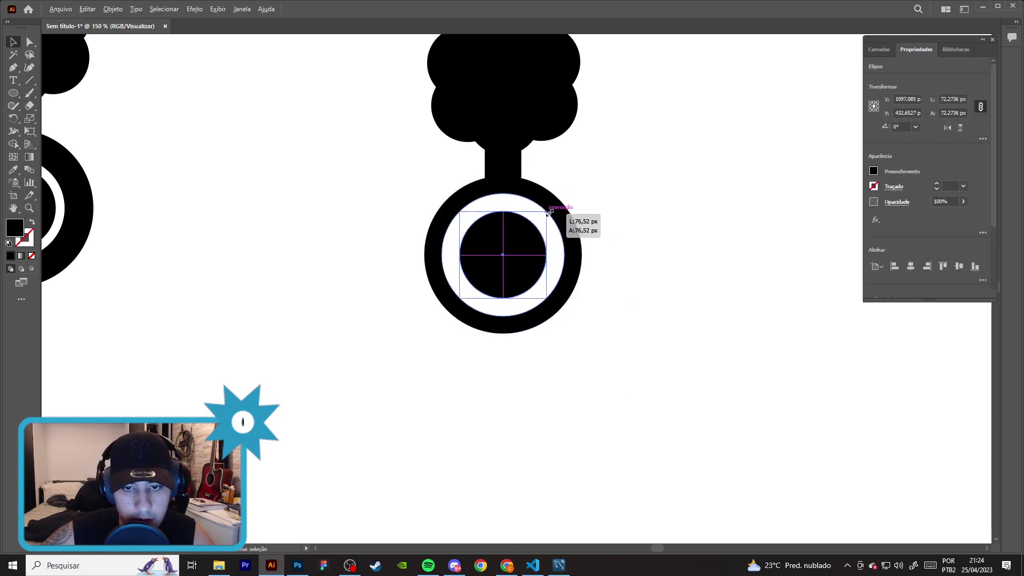
- Turn the circle into an unfilled 9 pt outline ring and shrink it slightly
click(32, 221)
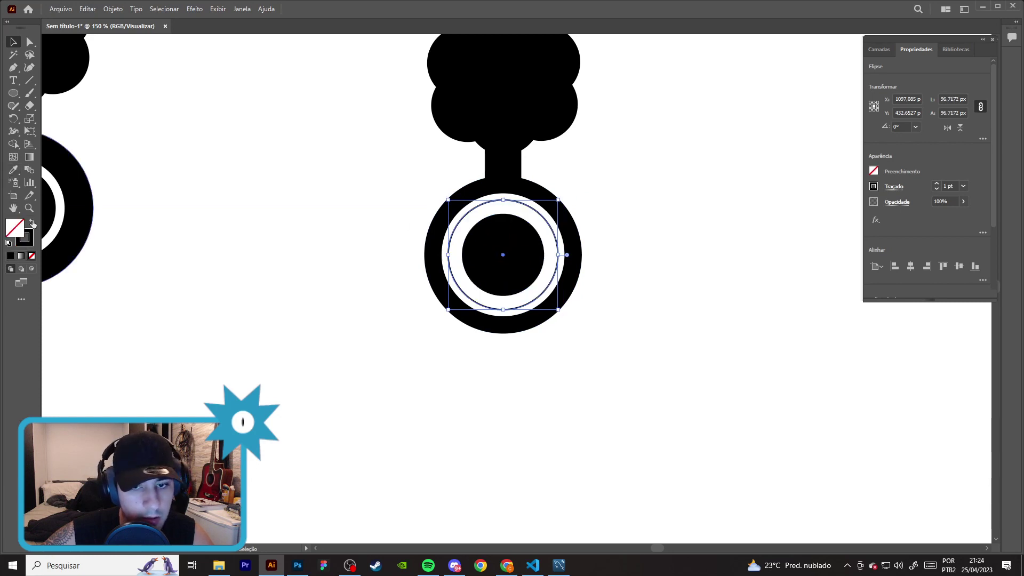
click(937, 184)
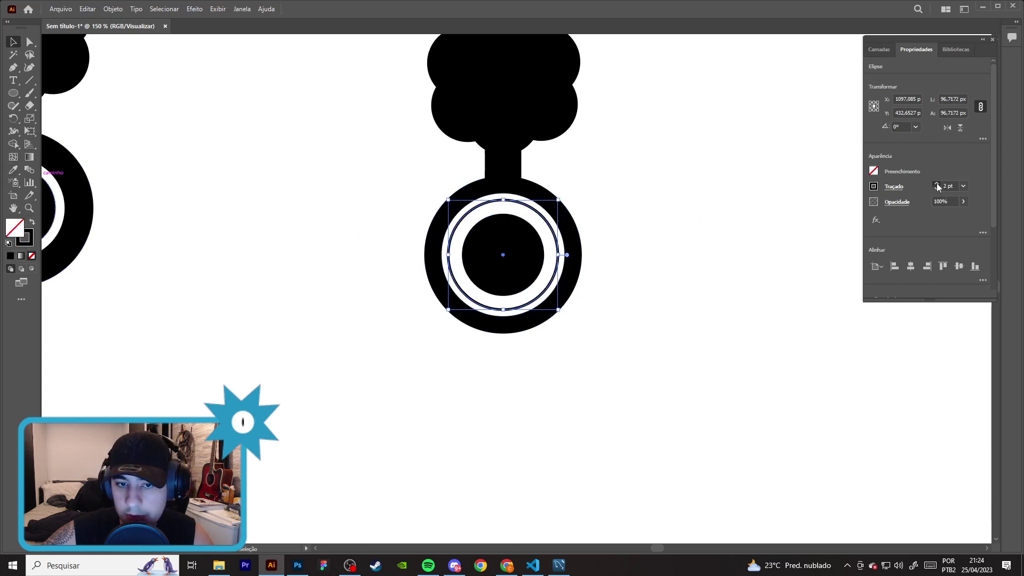
click(936, 183)
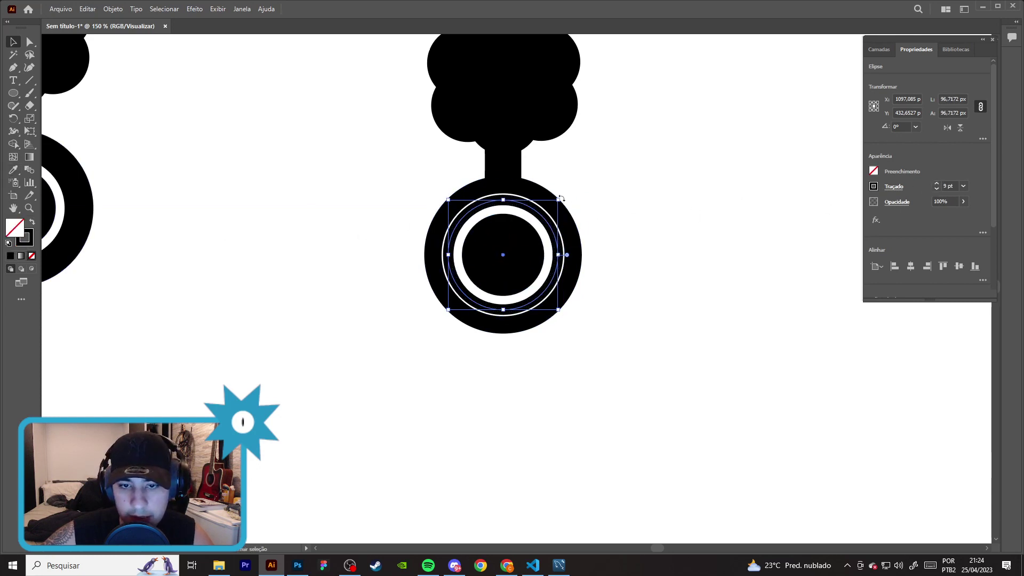
drag(558, 199, 558, 201)
click(651, 211)
- Select the whole copied icon and move it next to the original
alt+scroll(651, 211, down, 2)
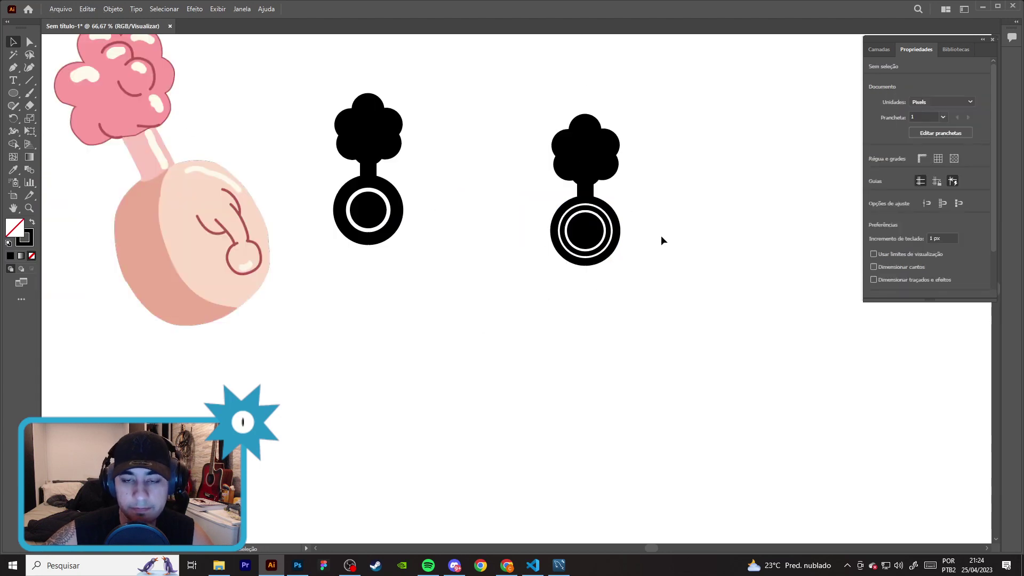
alt+scroll(661, 240, down, 1)
drag(521, 331, 646, 103)
alt+scroll(646, 102, up, 2)
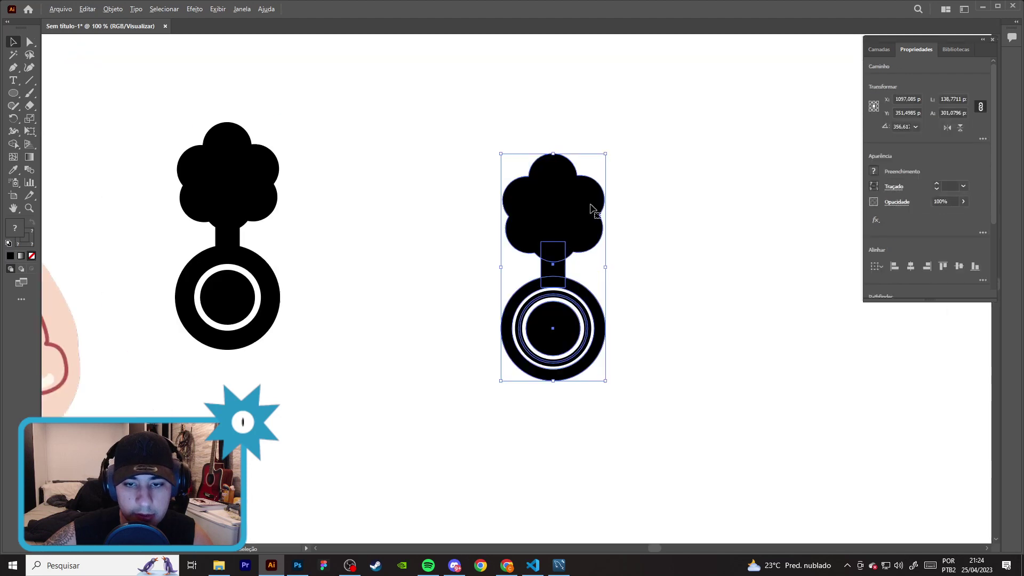
drag(590, 208, 403, 177)
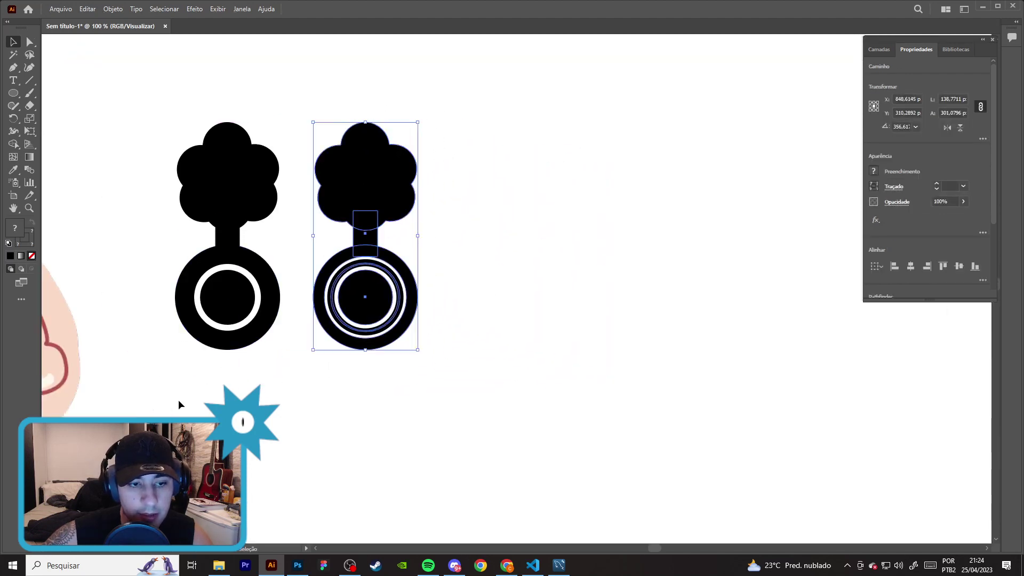
drag(235, 201, 581, 196)
click(695, 333)
alt+scroll(695, 334, up, 2)
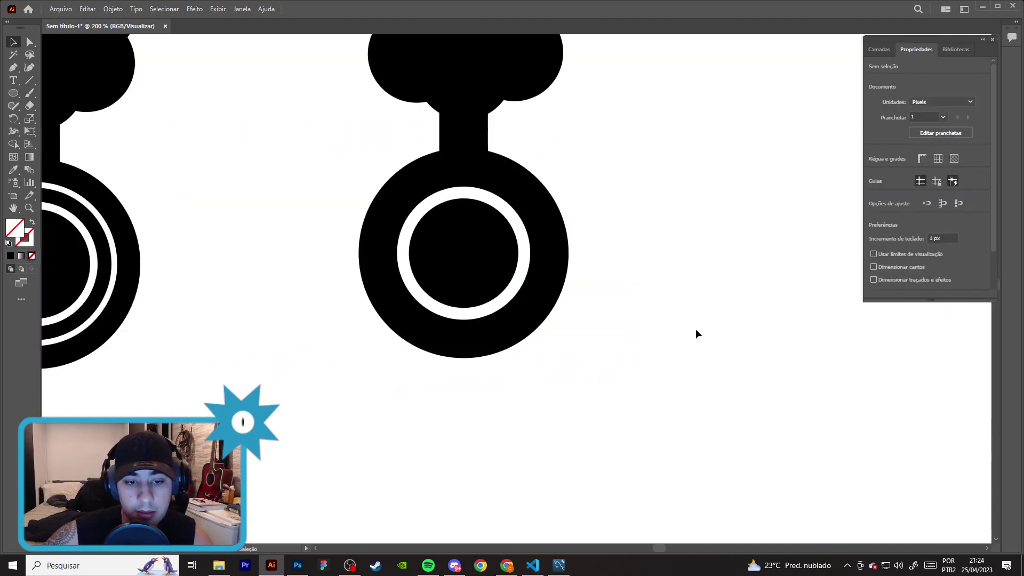
alt+scroll(695, 334, down, 1)
drag(434, 388, 596, 62)
alt+scroll(594, 192, down, 2)
drag(552, 128, 625, 178)
click(722, 272)
alt+scroll(717, 267, up, 2)
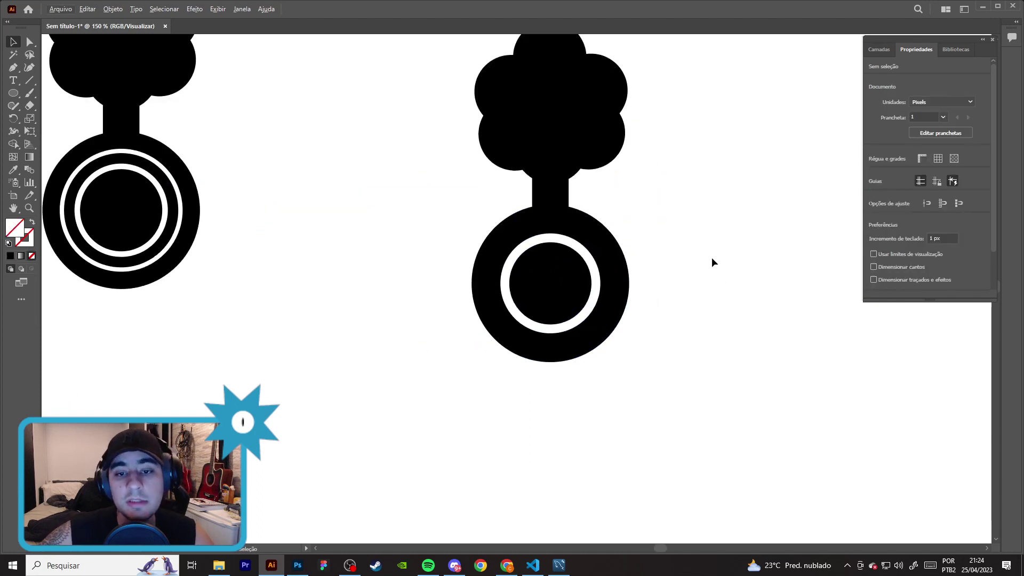
alt+scroll(711, 258, down, 2)
drag(479, 329, 664, 290)
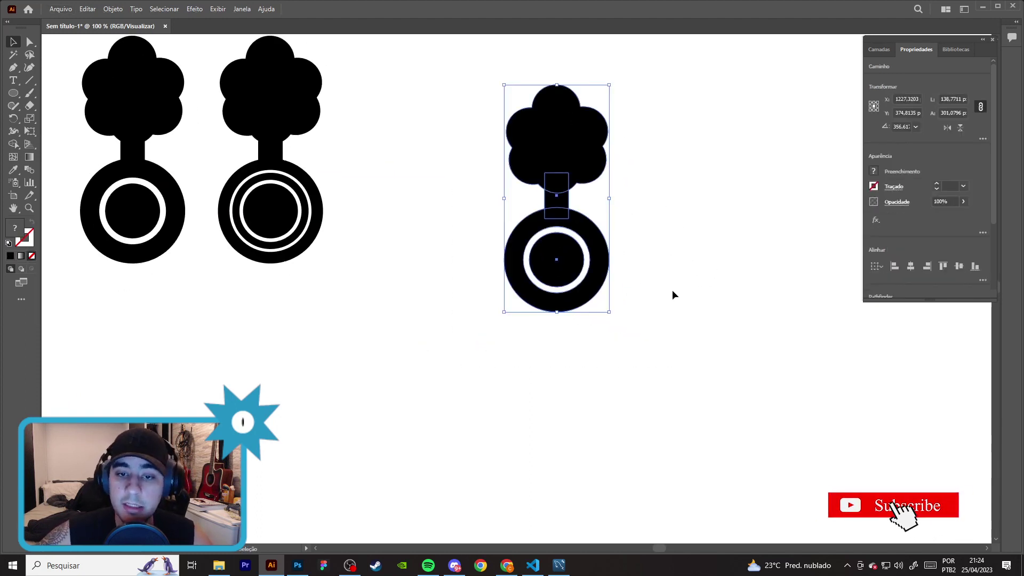
drag(423, 394, 640, 208)
click(639, 238)
alt+scroll(612, 240, up, 2)
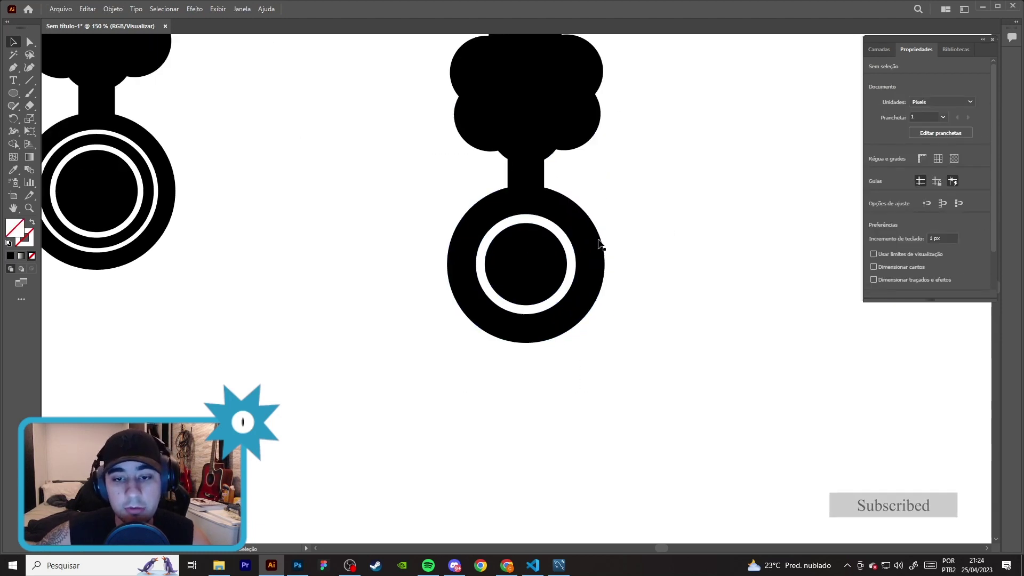
click(530, 268)
click(347, 213)
click(540, 270)
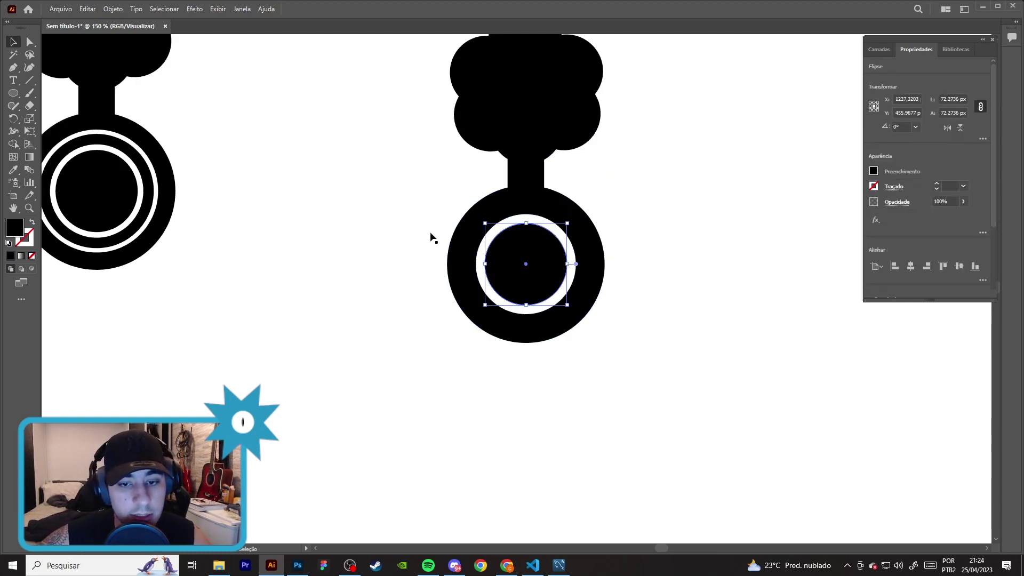
click(268, 117)
alt+scroll(270, 117, down, 2)
drag(211, 131, 260, 131)
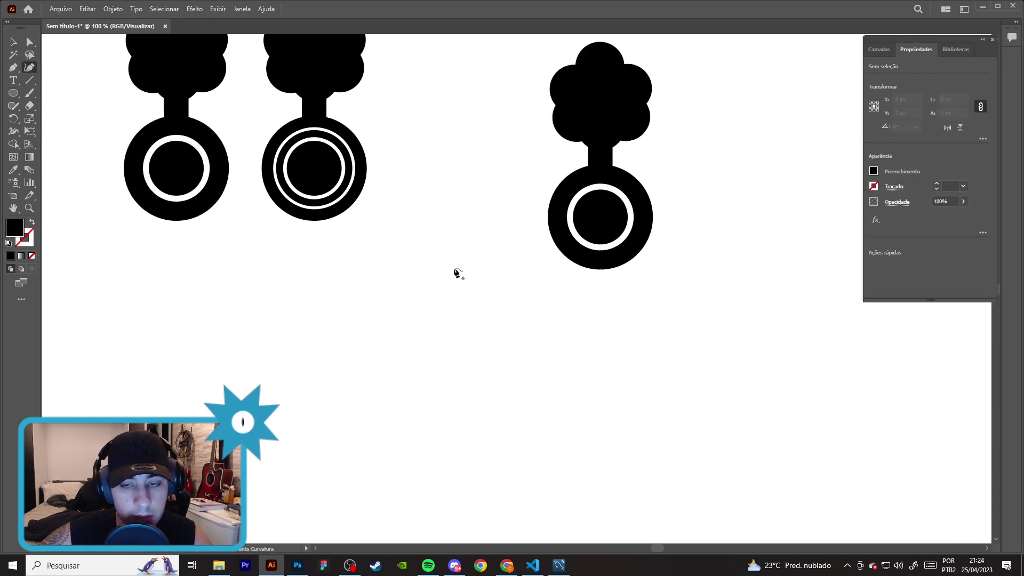
alt+scroll(422, 256, down, 2)
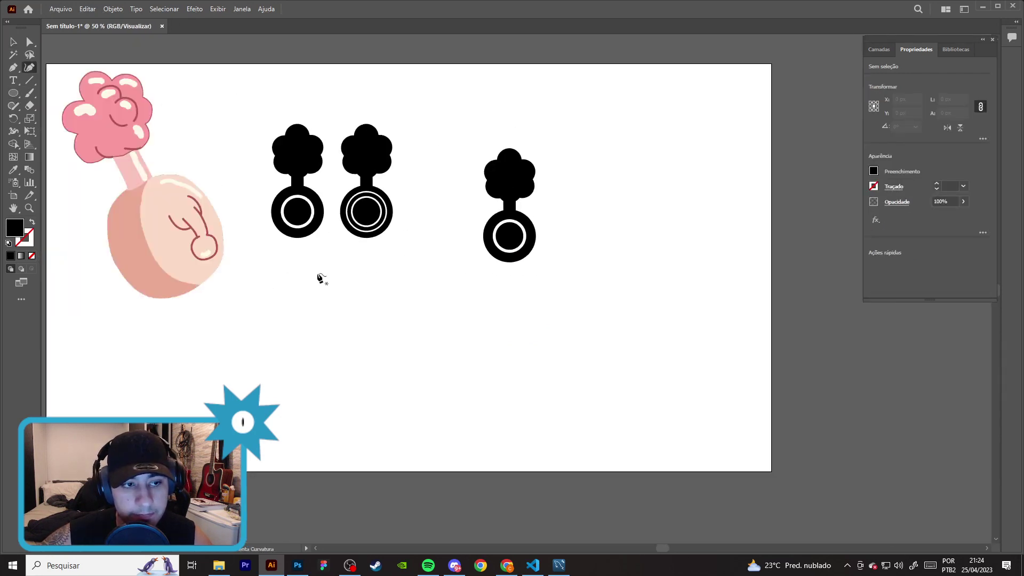
alt+scroll(320, 278, up, 1)
alt+scroll(347, 274, up, 1)
click(298, 565)
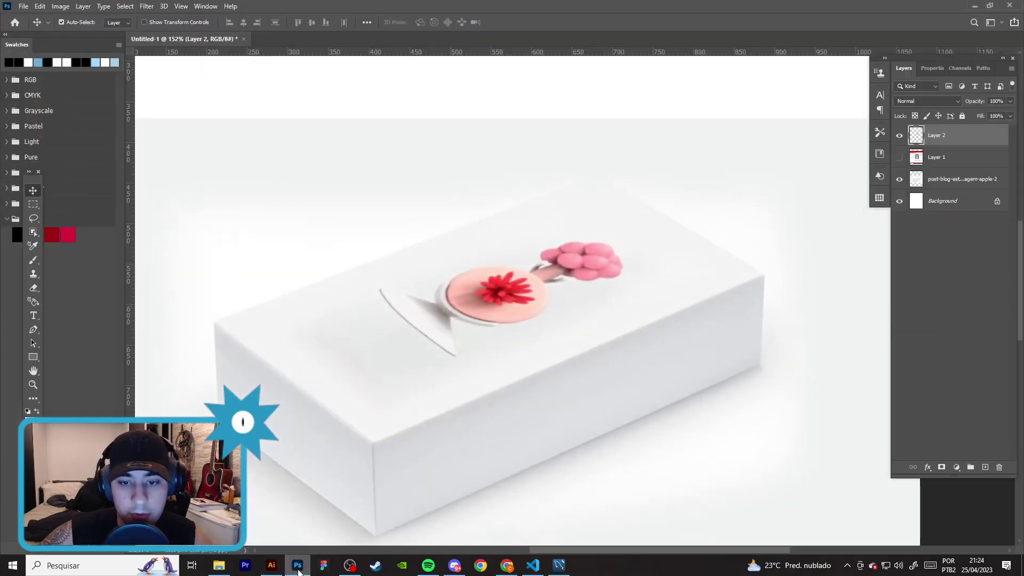
click(298, 566)
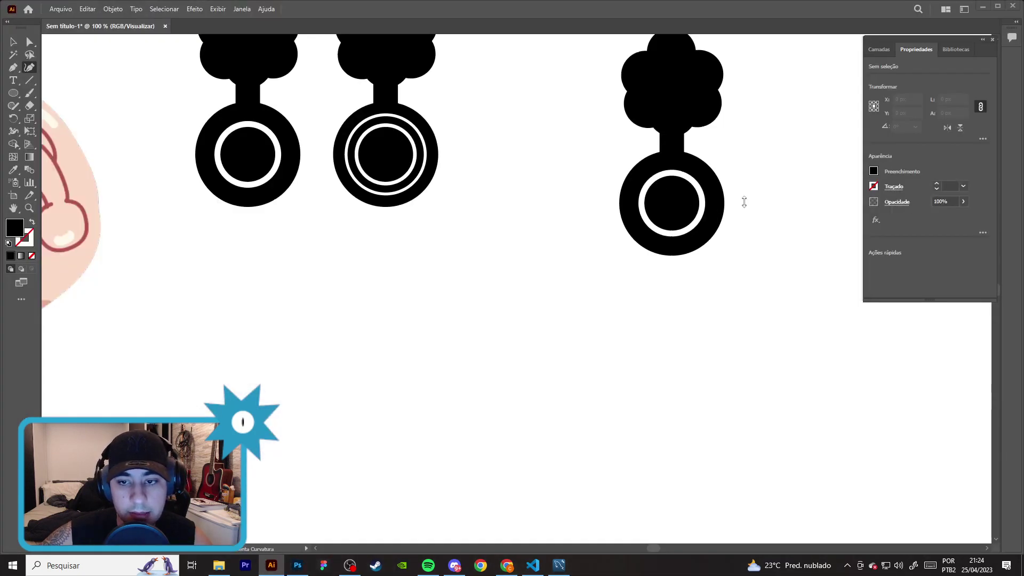
alt+scroll(744, 202, up, 1)
click(454, 280)
click(424, 314)
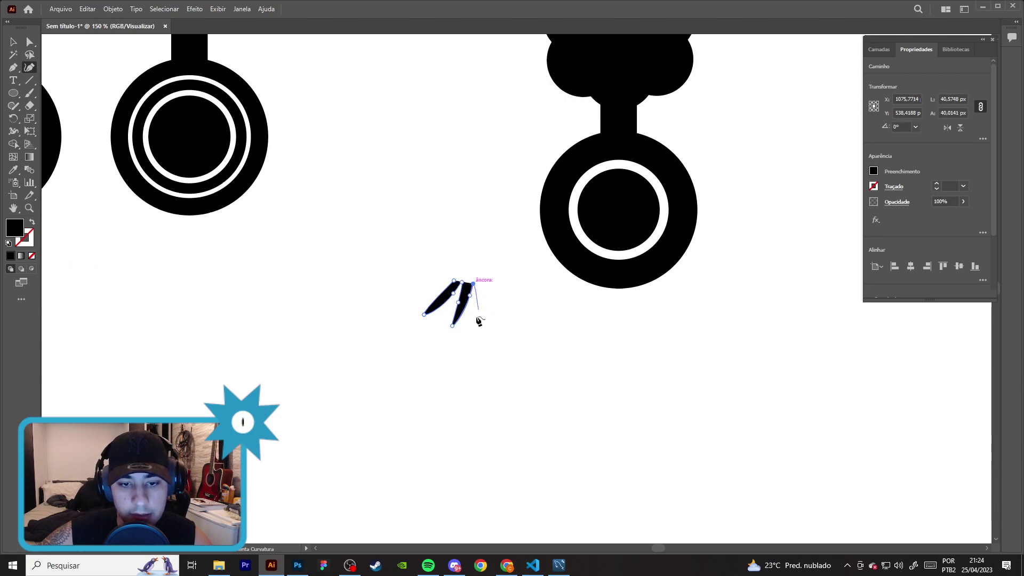
- Finish the curved petal, then duplicate and rotate copies into a spiky star cluster
key(Escape)
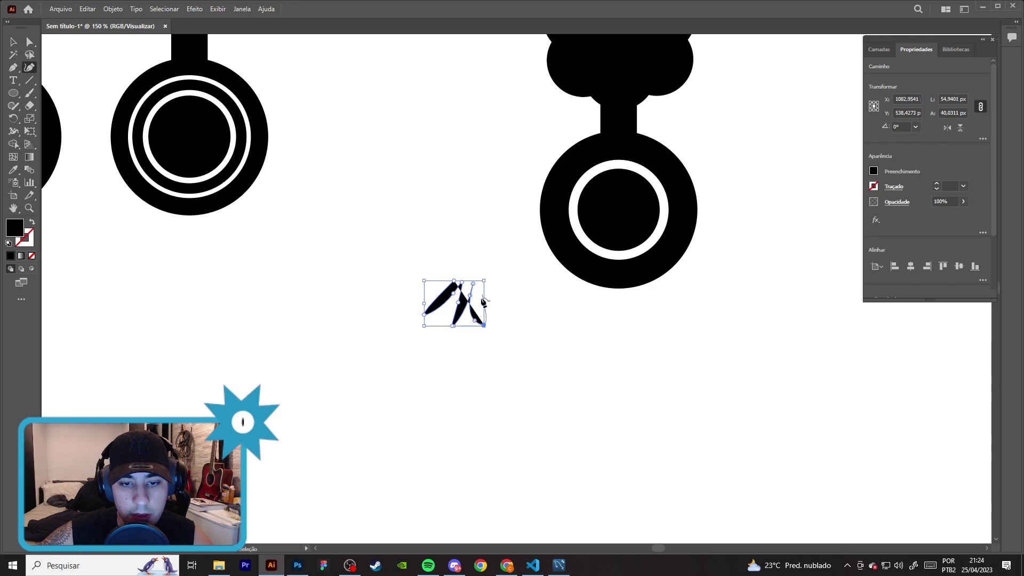
key(ctrl+z)
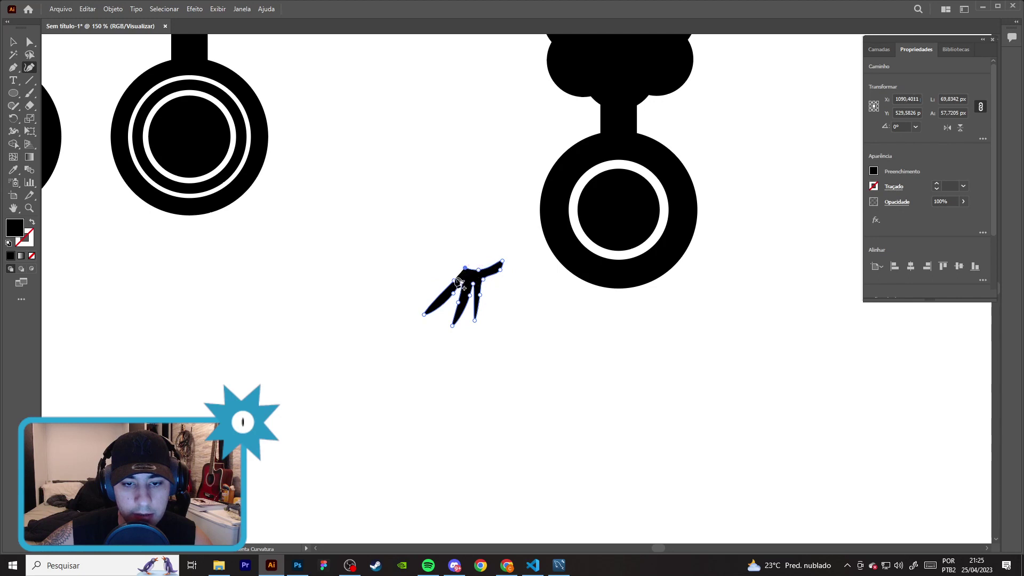
click(14, 43)
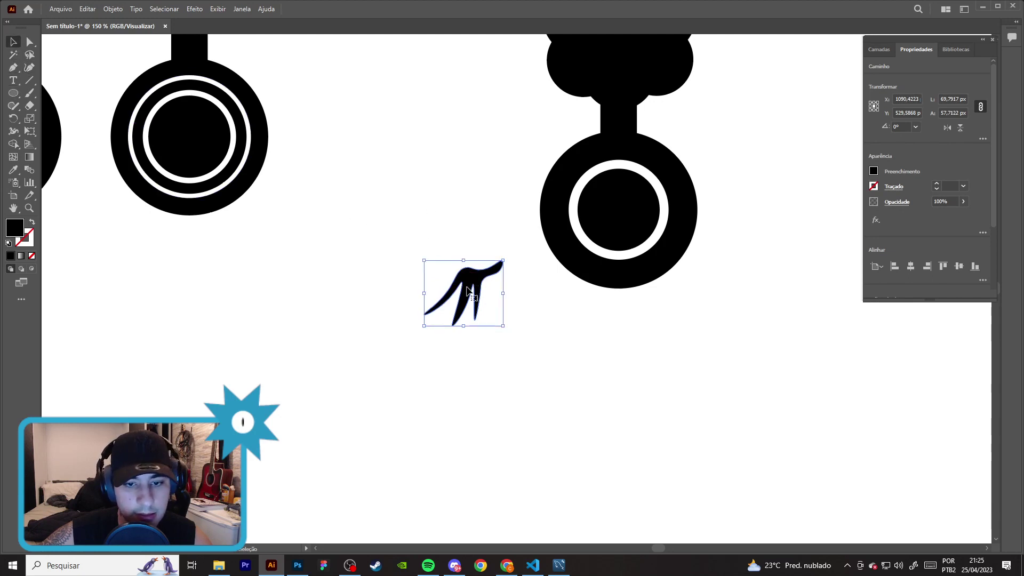
mouse_move(467, 283)
mouse_down()
mouse_move(462, 217)
mouse_move(444, 255)
mouse_move(473, 264)
mouse_move(451, 269)
mouse_up()
mouse_move(448, 216)
mouse_down()
mouse_move(428, 215)
mouse_move(477, 237)
mouse_move(460, 275)
mouse_move(549, 284)
mouse_up()
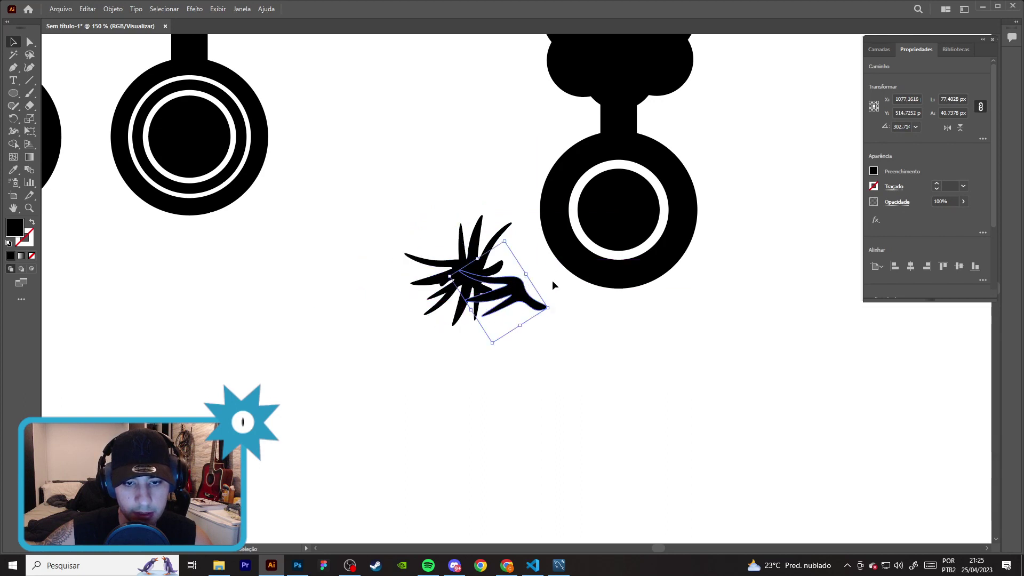
drag(560, 319, 392, 266)
mouse_move(484, 292)
mouse_down()
mouse_move(482, 280)
mouse_move(491, 285)
mouse_up()
click(552, 374)
- Fill the petal burst white and shrink it into the right icon's circle
drag(483, 243, 486, 241)
click(875, 171)
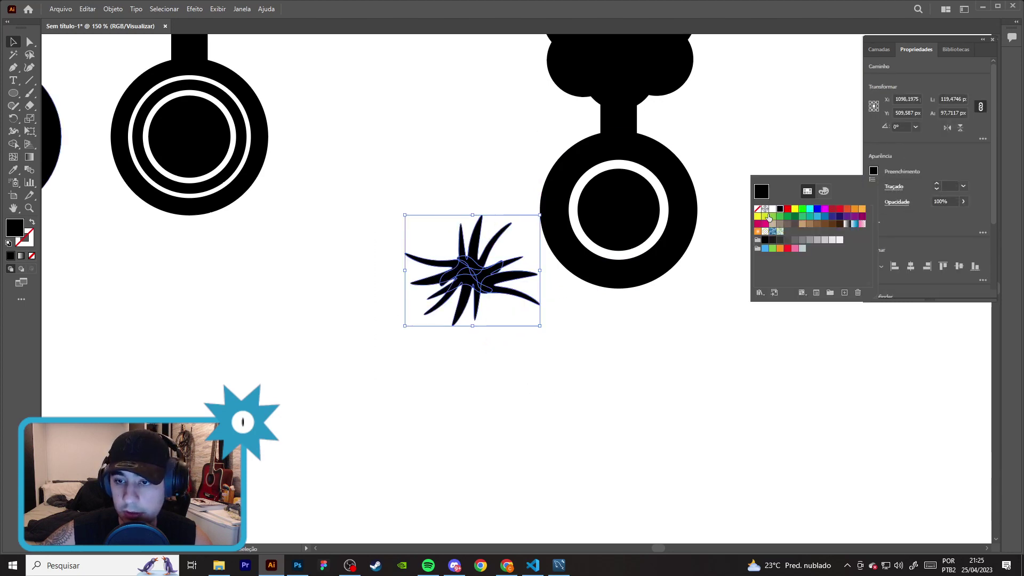
click(769, 210)
mouse_move(541, 215)
mouse_down()
mouse_move(481, 259)
mouse_move(667, 184)
mouse_up()
click(735, 206)
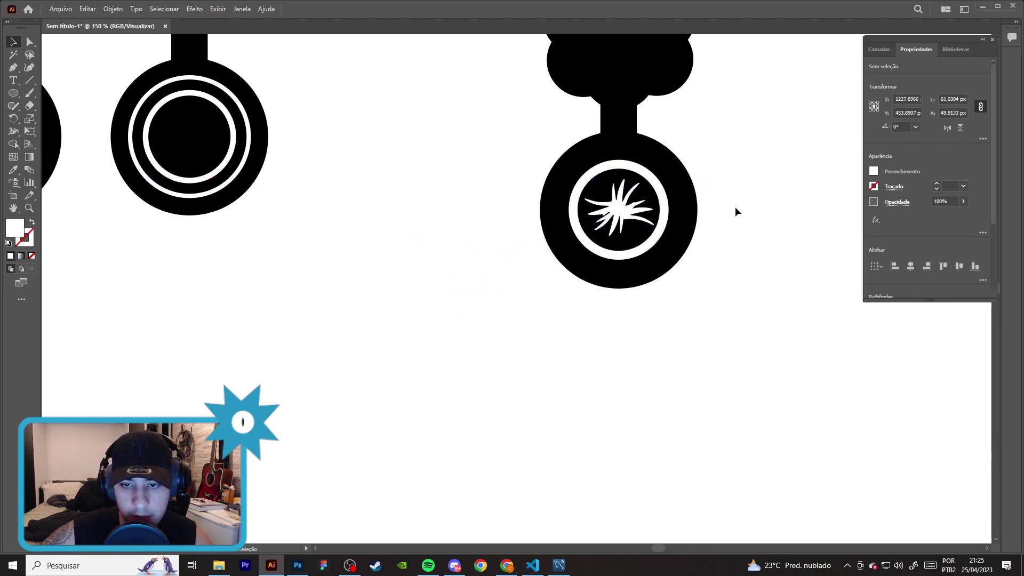
- Move the burst out of the circle into open space and fill it black
click(619, 210)
drag(619, 209, 473, 271)
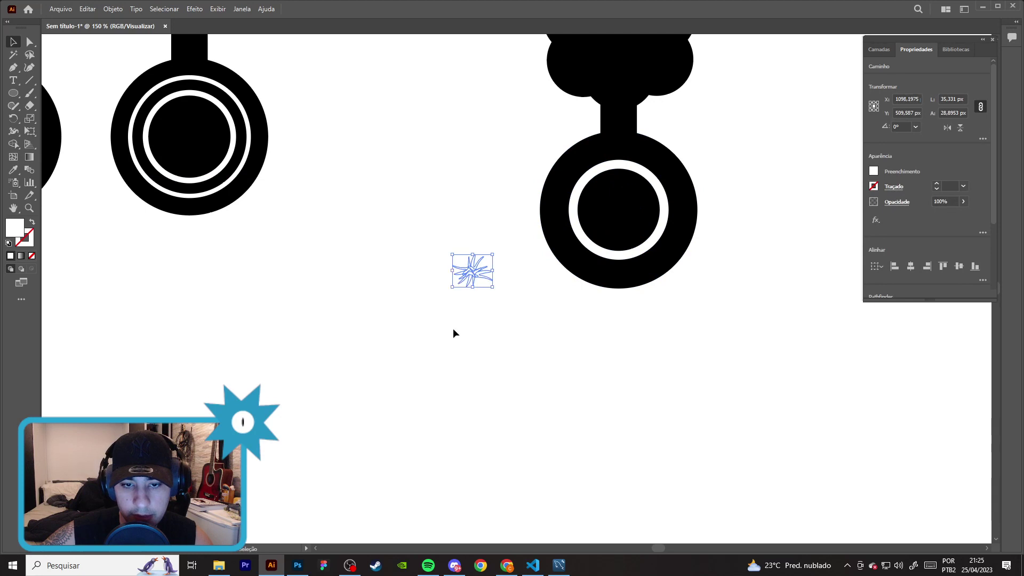
scroll(492, 298, up, 2)
scroll(491, 297, up, 2)
click(873, 172)
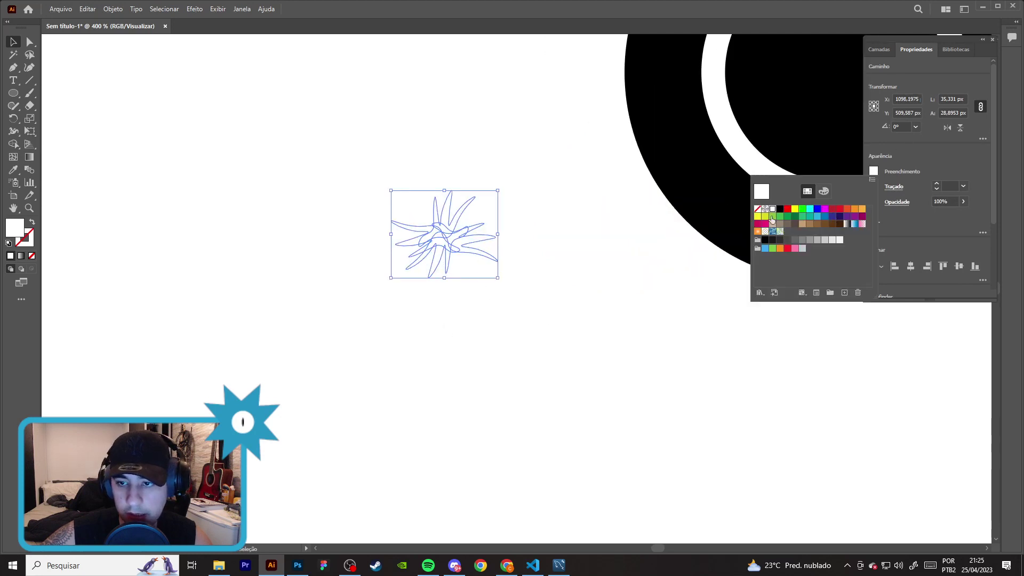
click(772, 218)
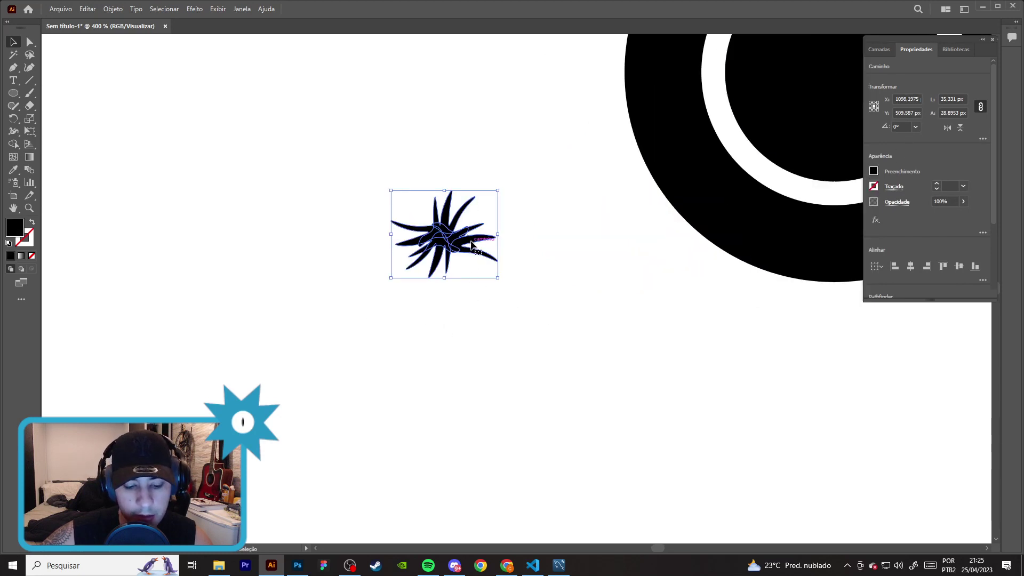
- Open the Pathfinder panel and add a rotated copy of the burst to fill its gaps
click(252, 6)
click(318, 360)
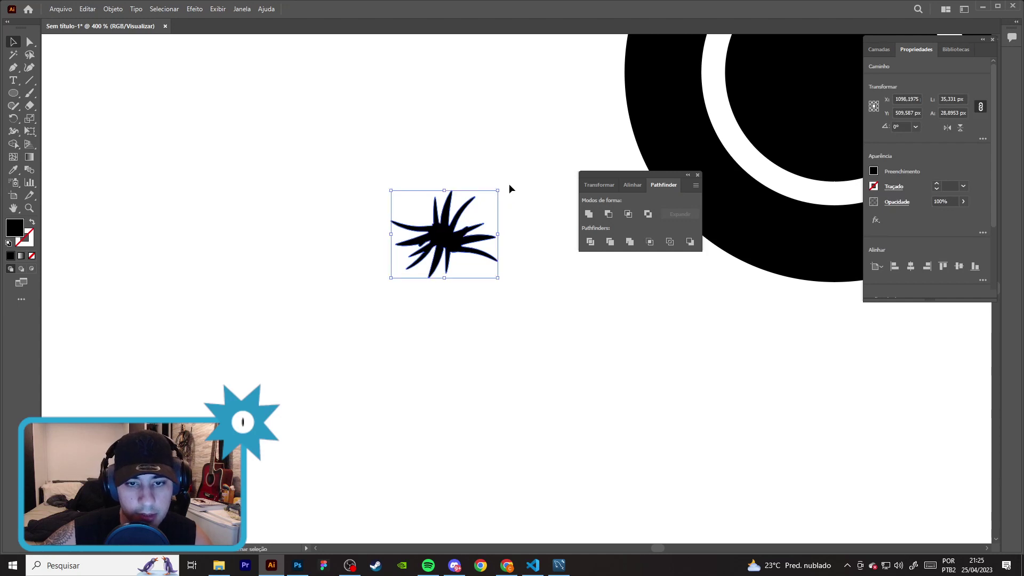
drag(502, 188, 502, 234)
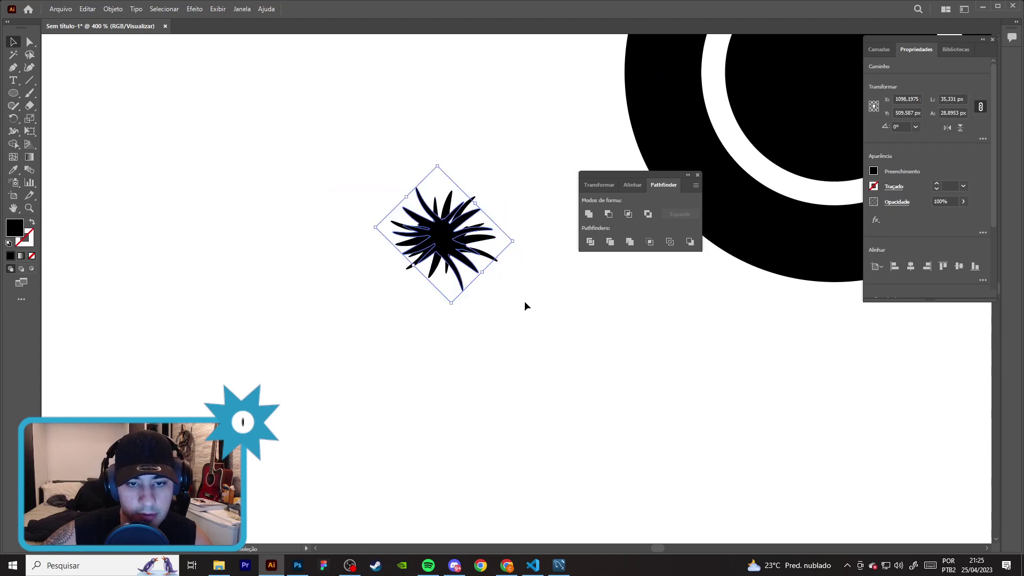
click(391, 343)
click(501, 255)
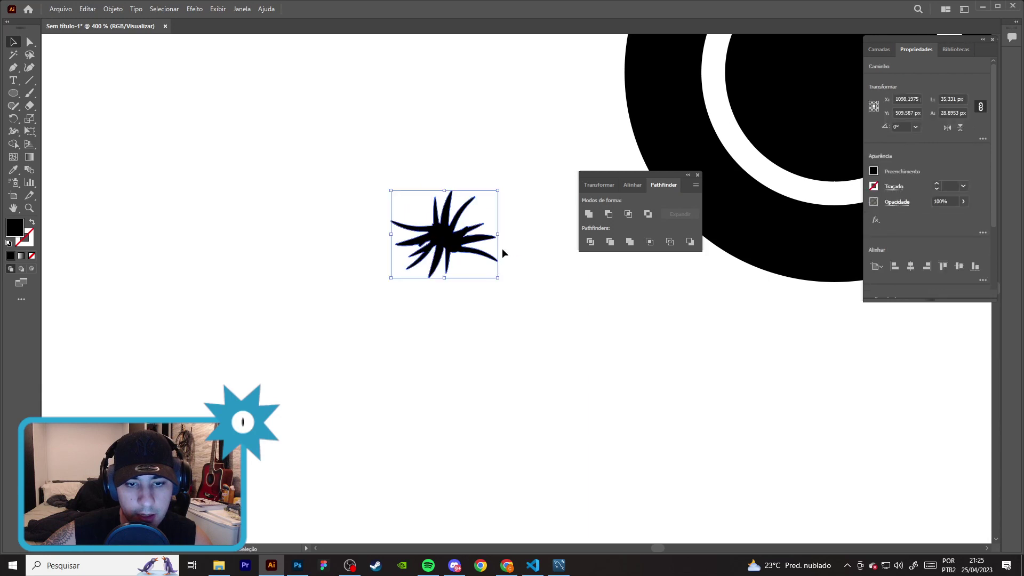
drag(465, 227, 469, 224)
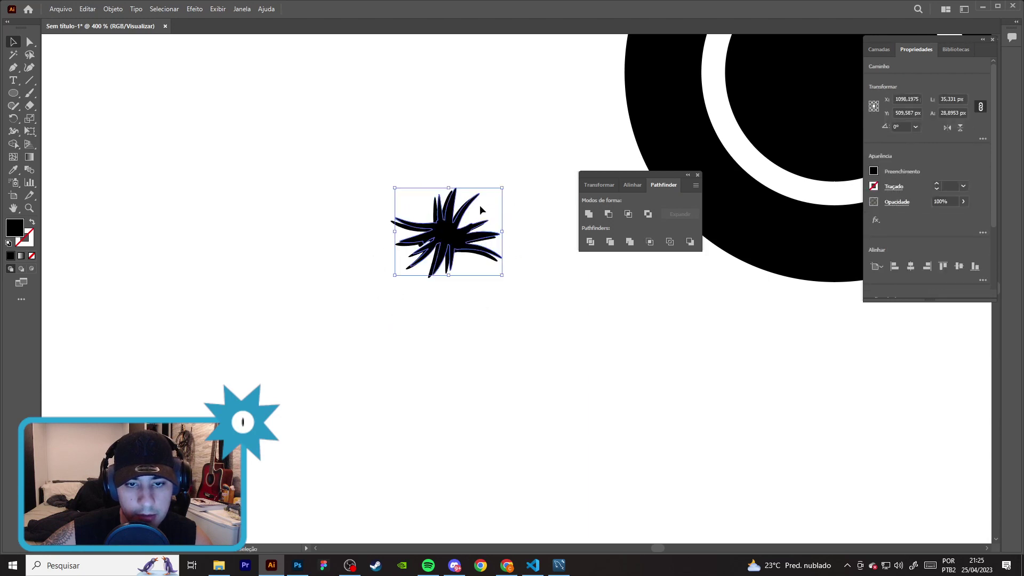
key(ctrl+z)
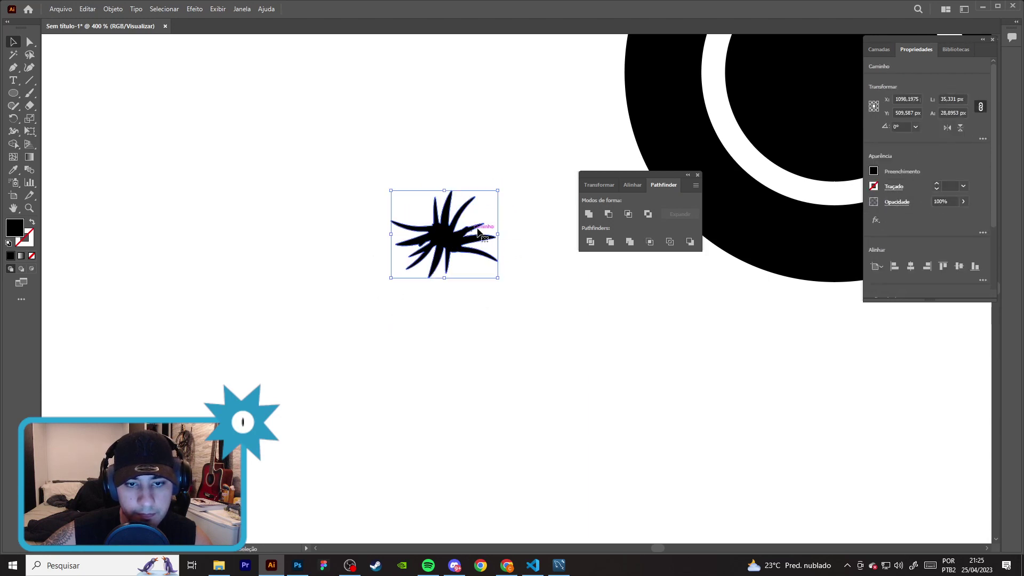
mouse_move(503, 189)
mouse_down()
mouse_move(499, 247)
mouse_move(503, 239)
mouse_up()
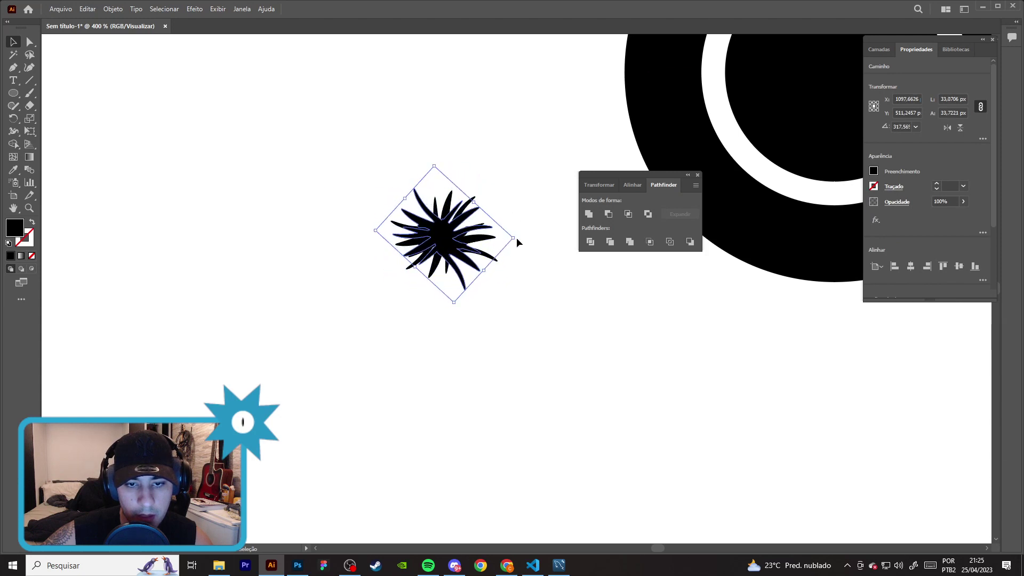
click(494, 319)
- Fill the denser burst white, close Pathfinder, and place it in the right icon's ring
drag(441, 241, 445, 240)
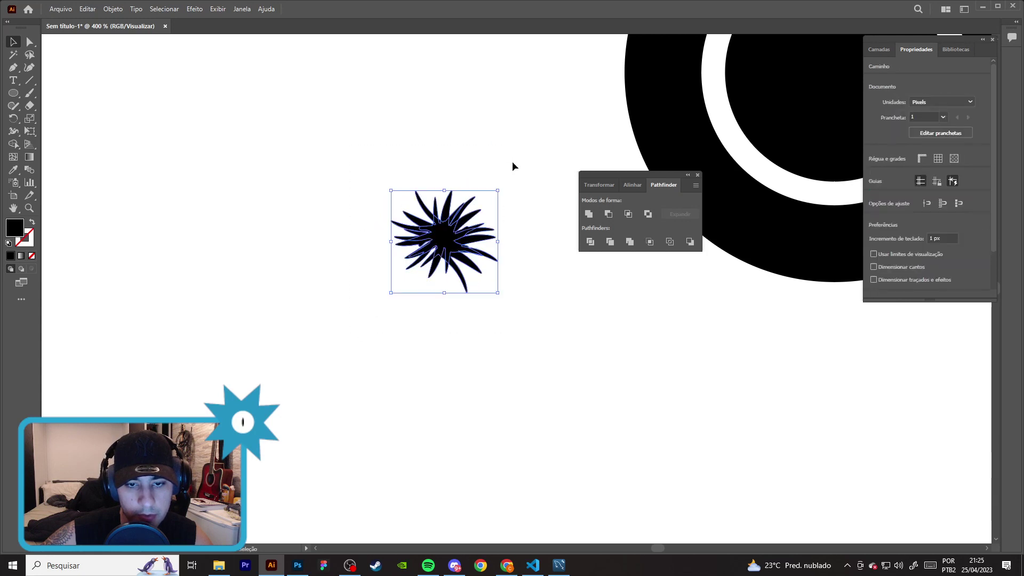
click(873, 174)
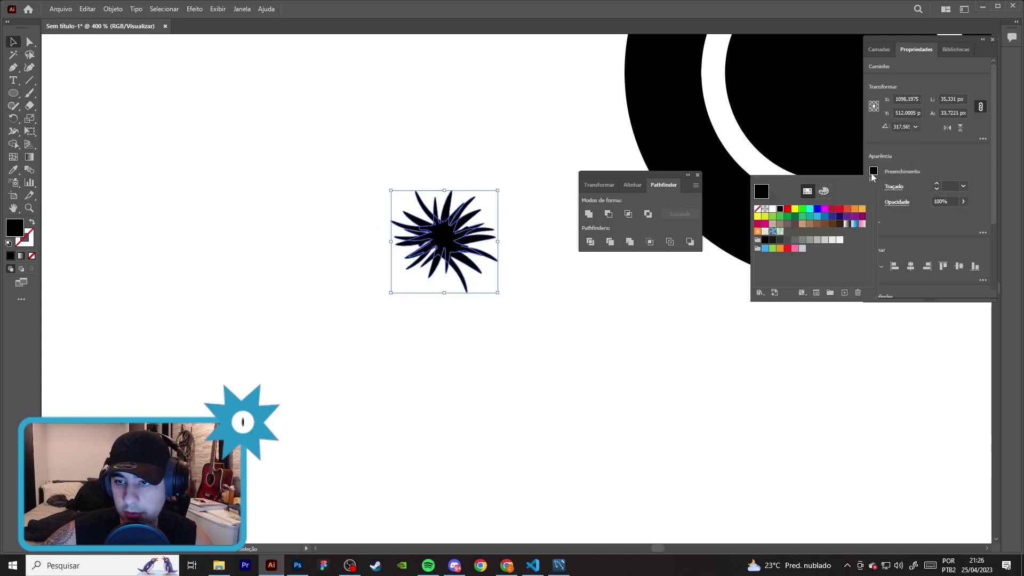
click(772, 209)
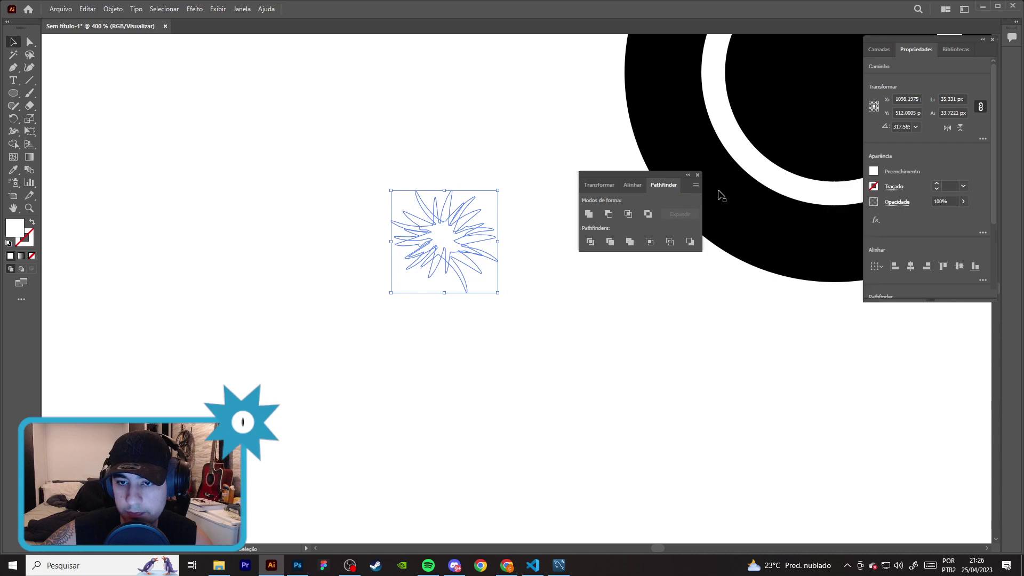
click(697, 175)
scroll(515, 176, down, 3)
mouse_move(491, 210)
mouse_down()
mouse_move(663, 129)
mouse_move(630, 151)
mouse_move(661, 119)
mouse_up()
click(743, 153)
scroll(742, 153, down, 3)
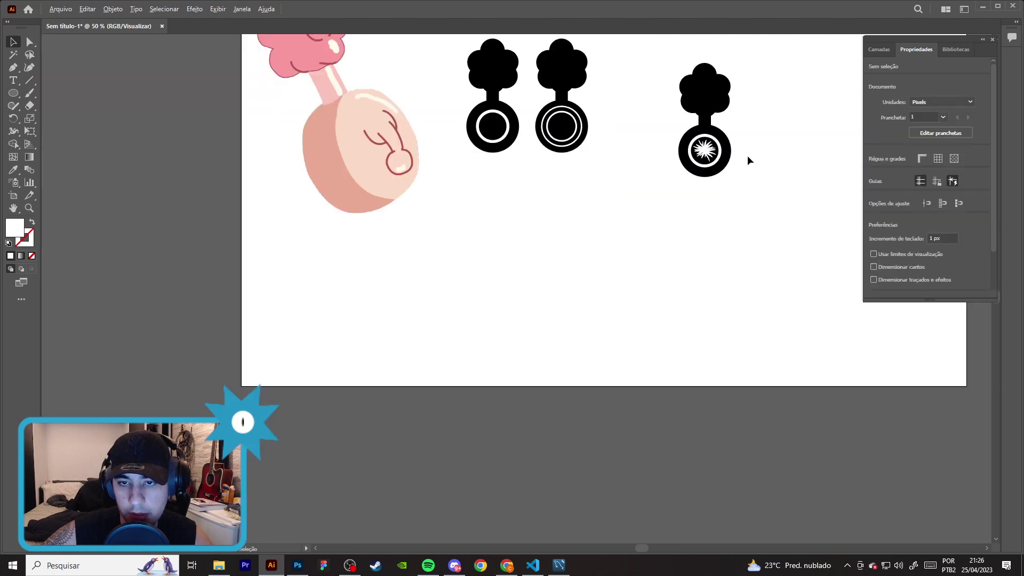
- Move the finished starburst icon left beside the other rattles
scroll(766, 110, up, 2)
scroll(742, 169, up, 1)
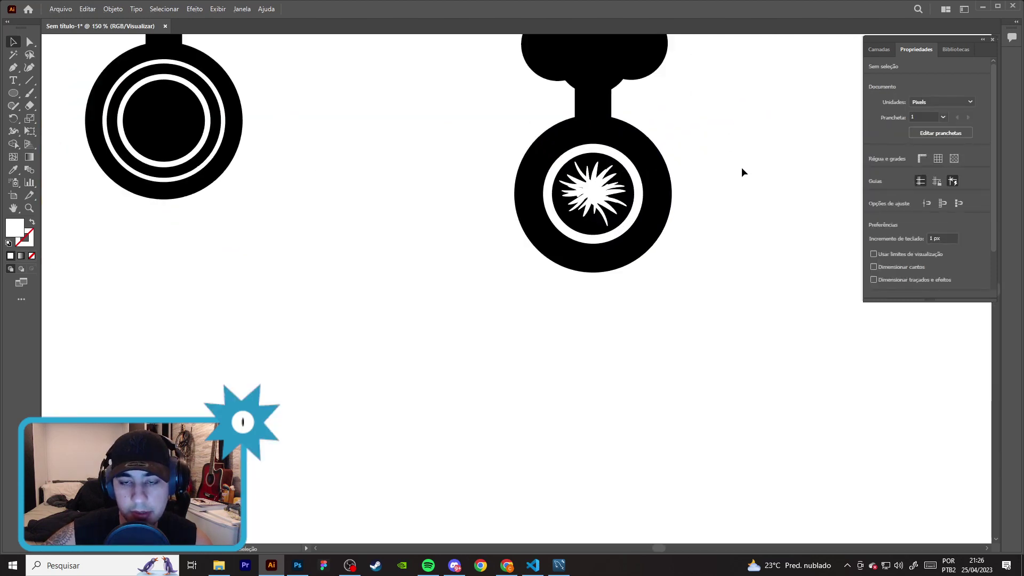
scroll(742, 168, down, 2)
mouse_move(768, 155)
mouse_down()
mouse_move(503, 275)
mouse_move(538, 119)
mouse_up()
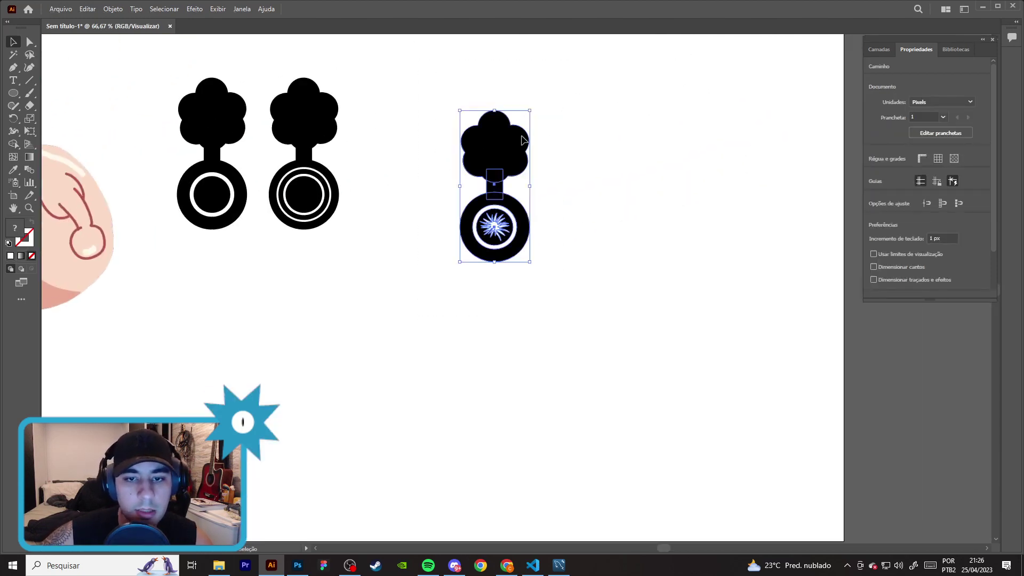
click(532, 247)
click(494, 227)
scroll(501, 229, up, 2)
drag(503, 243, 357, 322)
key(ctrl+z)
scroll(446, 325, down, 1)
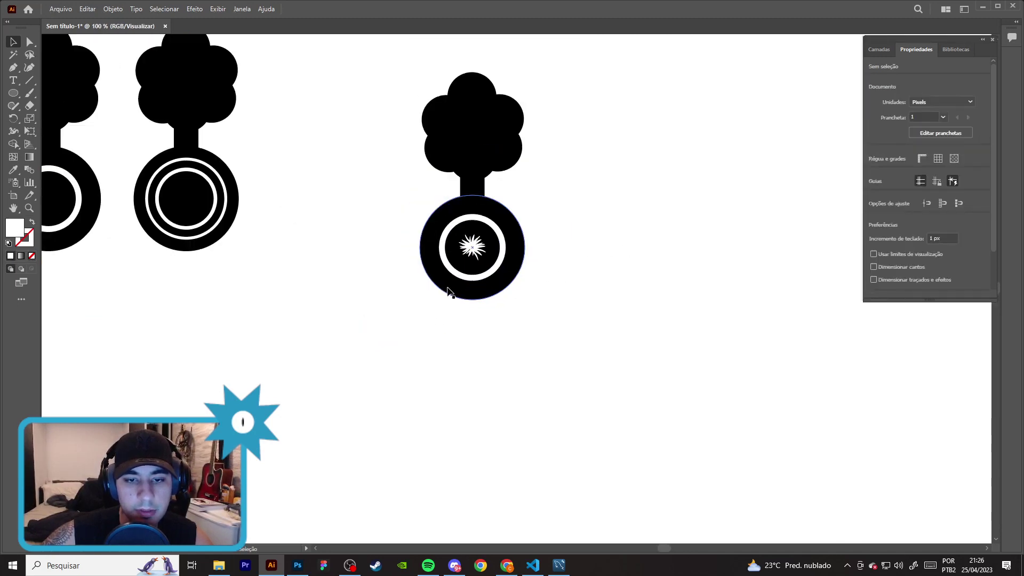
drag(480, 96, 343, 96)
scroll(400, 164, down, 1)
click(311, 181)
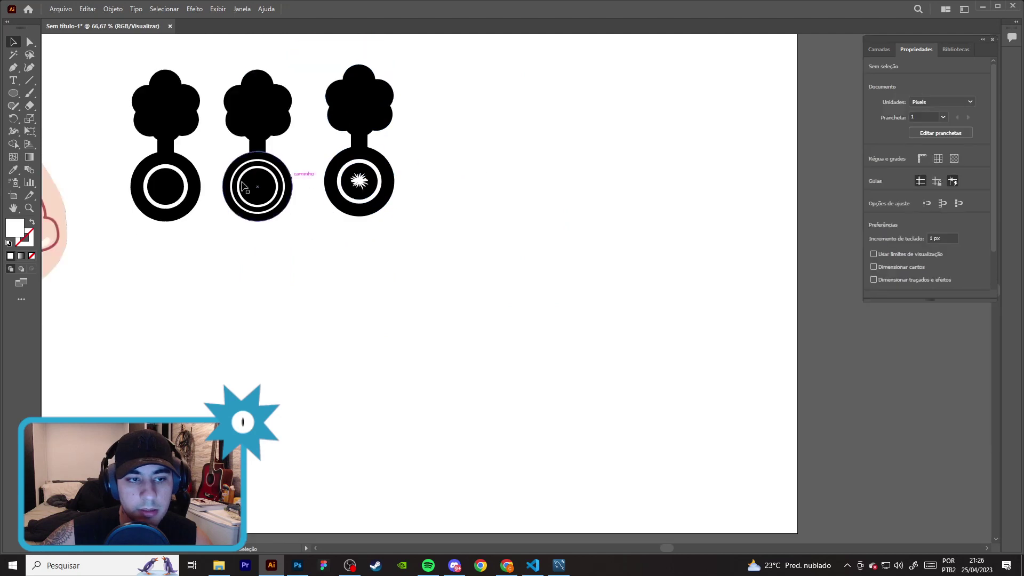
- Duplicate an icon to the right and centre the small burst in its circle
drag(165, 107, 480, 112)
drag(309, 371, 463, 241)
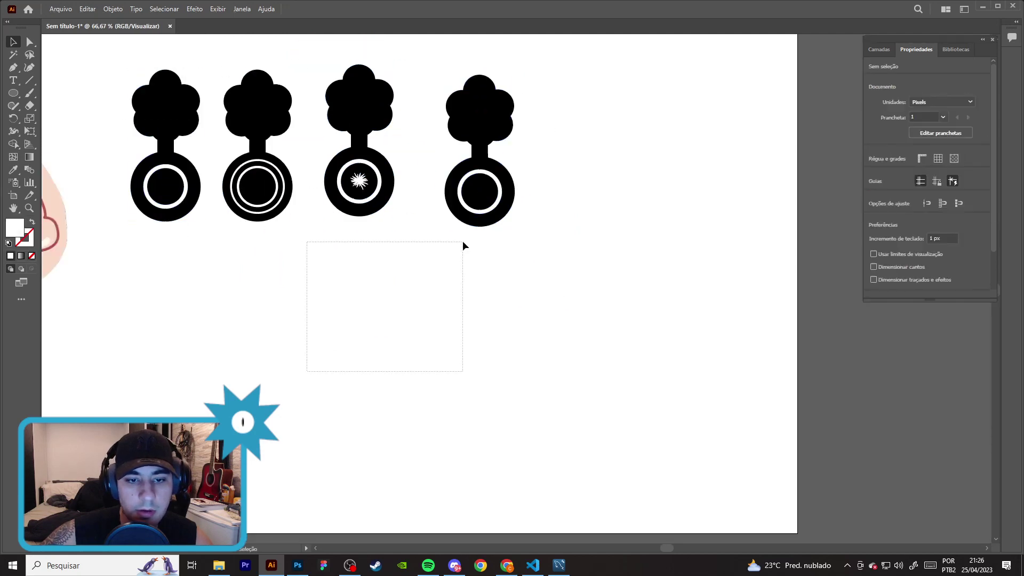
drag(386, 269, 486, 195)
scroll(485, 194, up, 2)
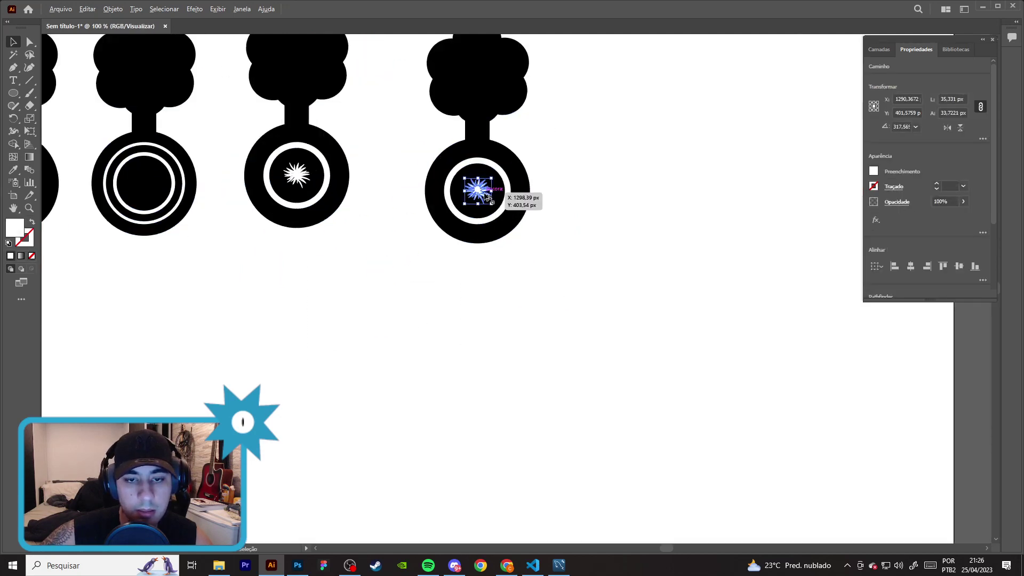
- Enlarge the fourth icon's inner black disc to cover its white ring
click(493, 164)
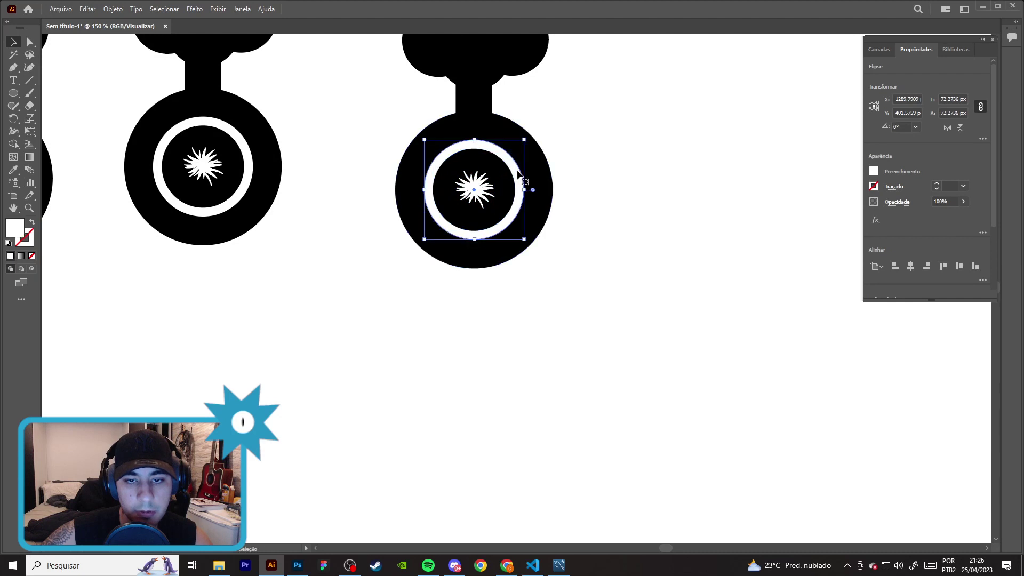
drag(515, 172, 520, 173)
click(554, 158)
click(473, 193)
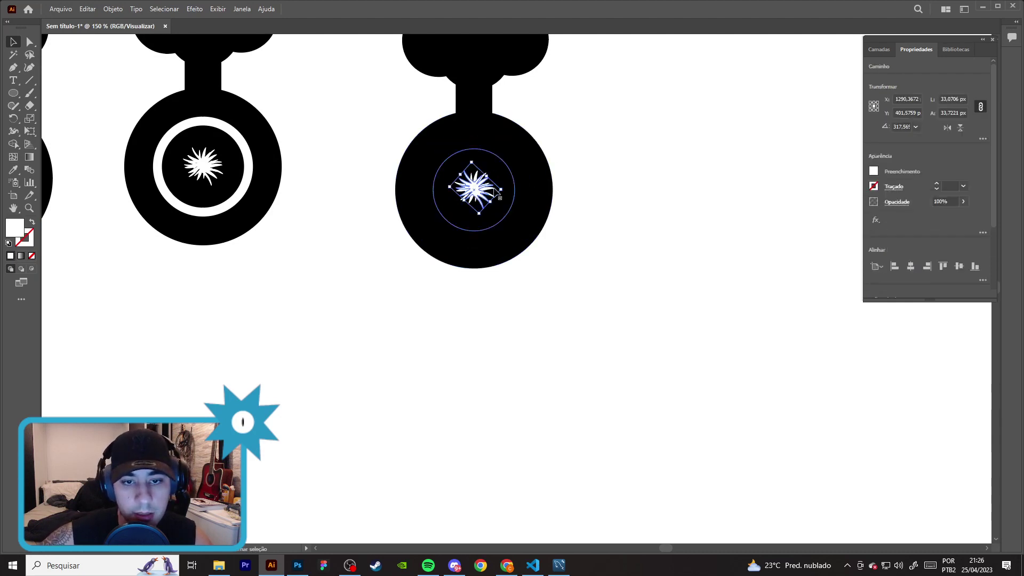
click(509, 188)
key(Delete)
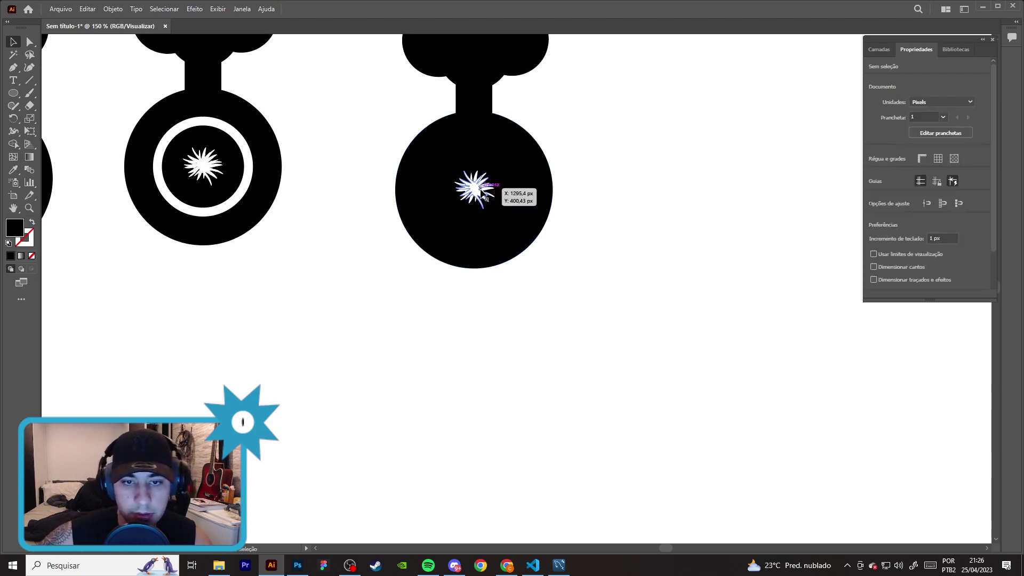
- Enlarge both white star paths to fill the black disc, then zoom back out
click(499, 191)
drag(501, 190, 516, 190)
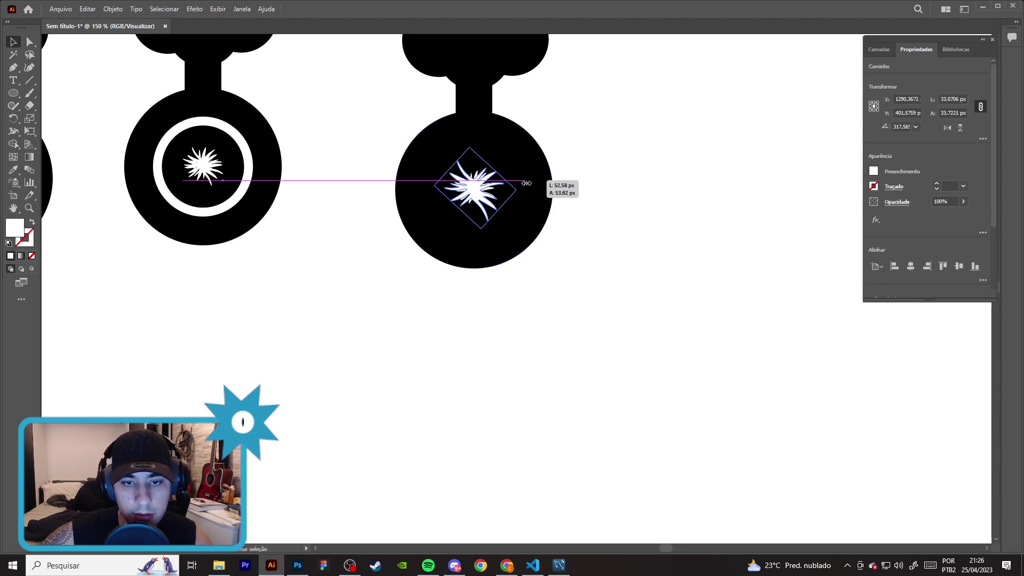
click(477, 184)
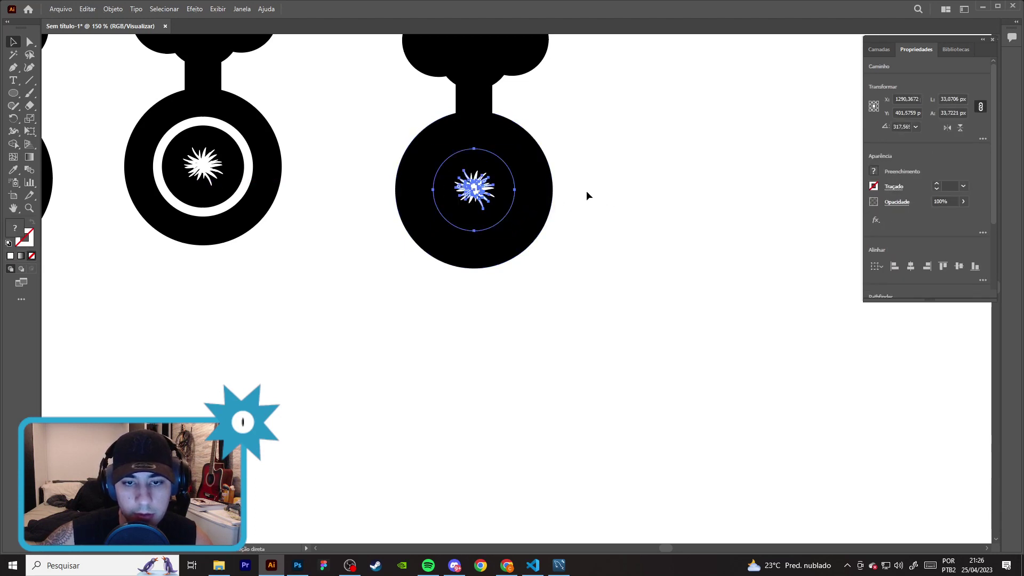
key(ctrl+plus)
click(549, 184)
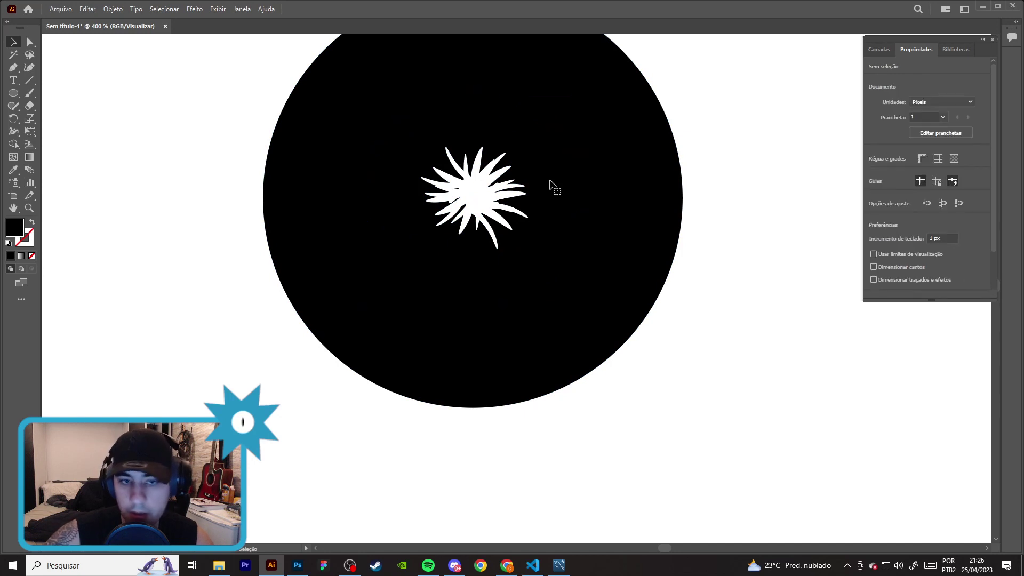
click(472, 182)
shift+click(481, 171)
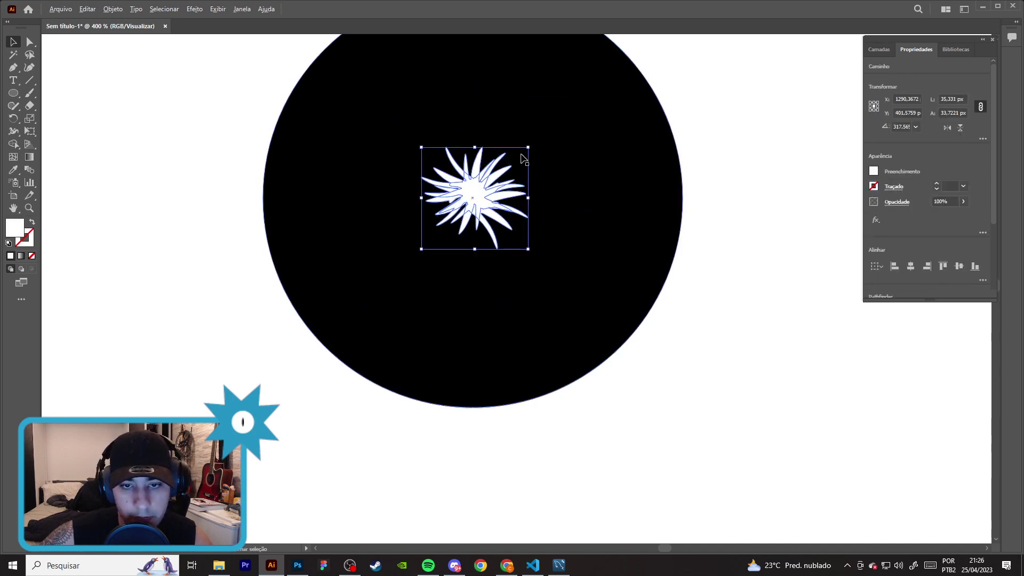
drag(531, 145, 613, 80)
key(ctrl+minus)
key(ctrl+minus)
key(ctrl+minus)
click(683, 126)
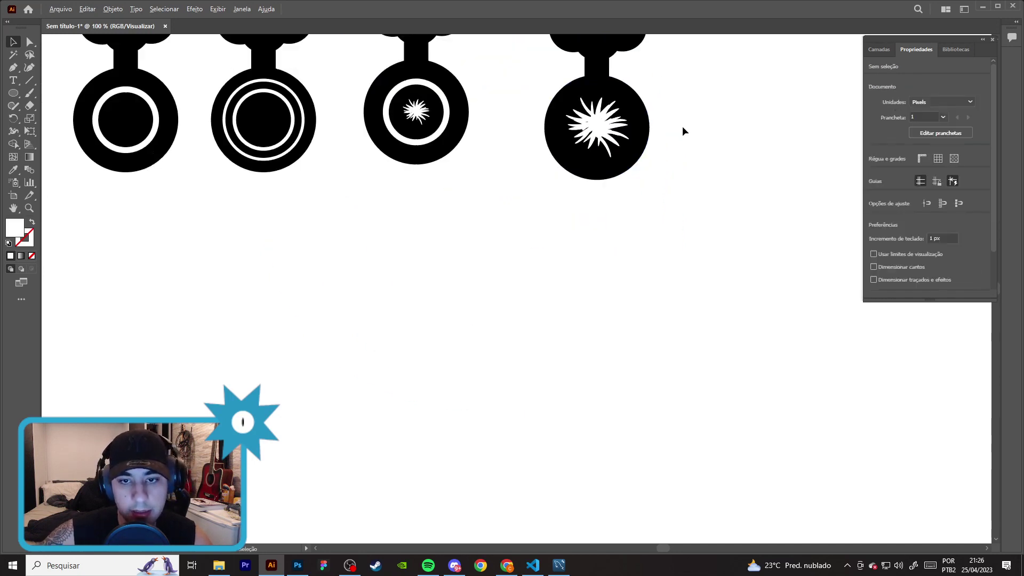
- Realign the four rattle icons so they are evenly spaced in a row
key(ctrl+minus)
key(ctrl+minus)
drag(492, 330, 475, 261)
drag(530, 179, 496, 171)
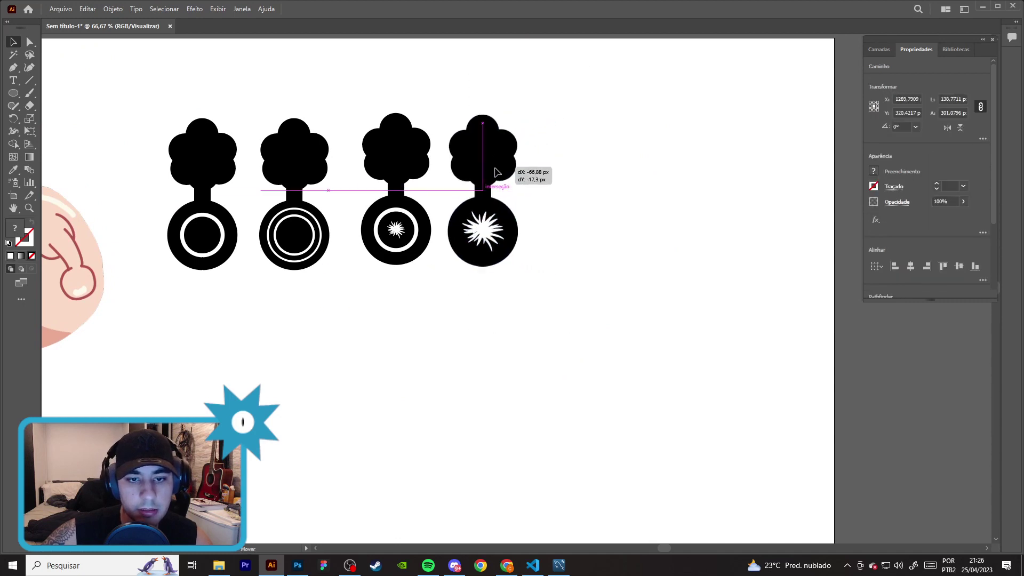
drag(399, 170, 387, 176)
drag(497, 165, 477, 171)
drag(210, 247, 218, 244)
drag(300, 168, 300, 167)
click(378, 185)
drag(379, 185, 375, 182)
drag(468, 196, 463, 187)
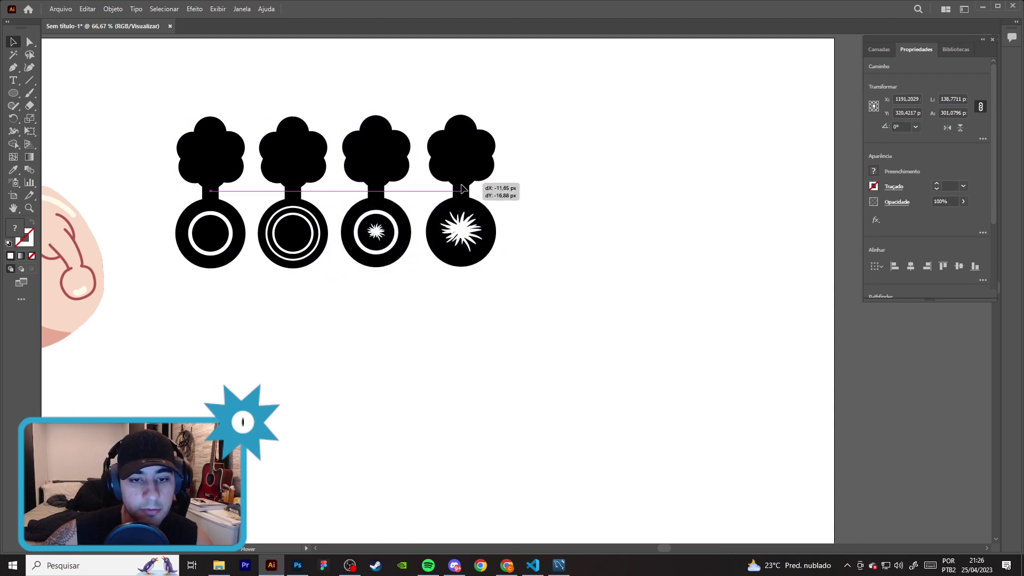
- Place the starburst rattle beside the plain-ring rattle at top right, then duplicate the plain-ring one below
drag(462, 188, 737, 123)
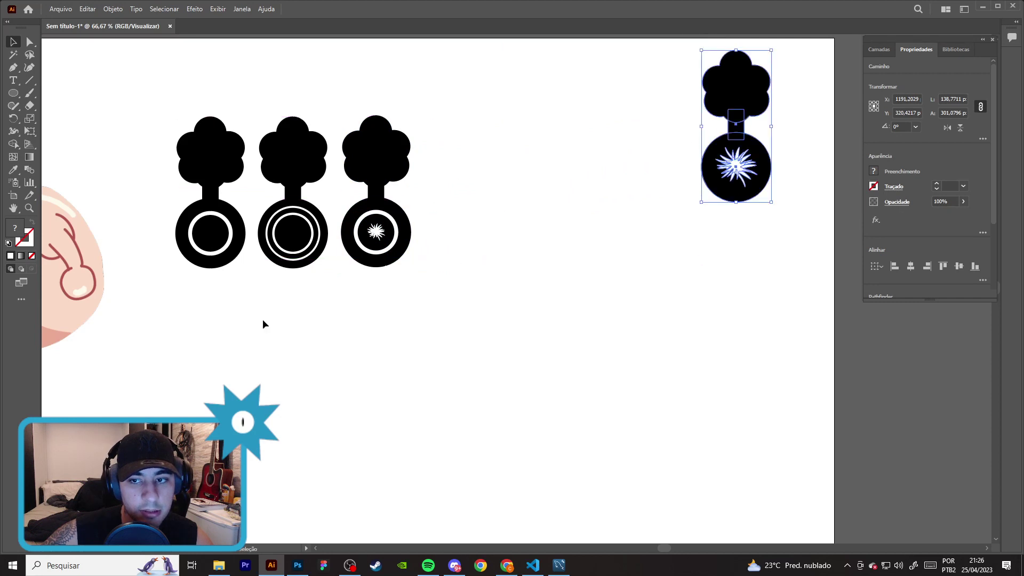
drag(197, 251, 199, 250)
drag(222, 142, 666, 91)
drag(728, 65, 737, 90)
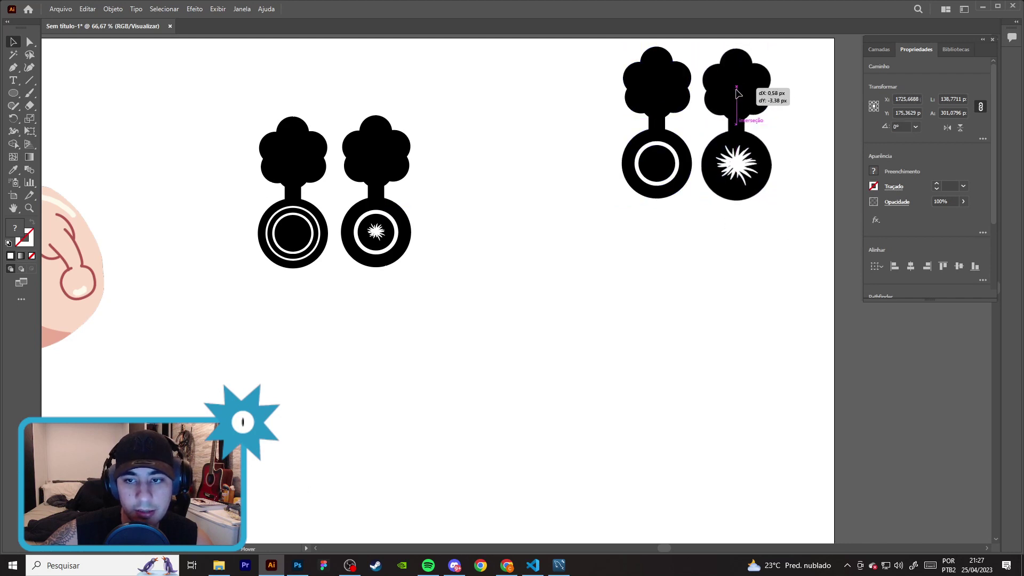
drag(737, 90, 737, 93)
click(796, 248)
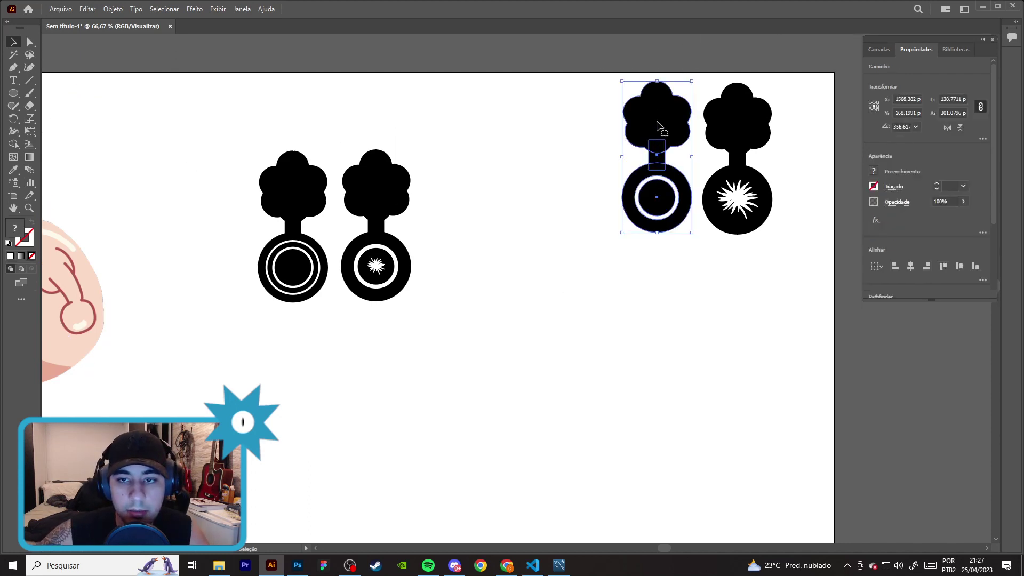
drag(659, 137, 540, 381)
- Try shrinking the ringed disc and stem under the cloud, then undo the move
click(614, 351)
alt+scroll(577, 412, up, 2)
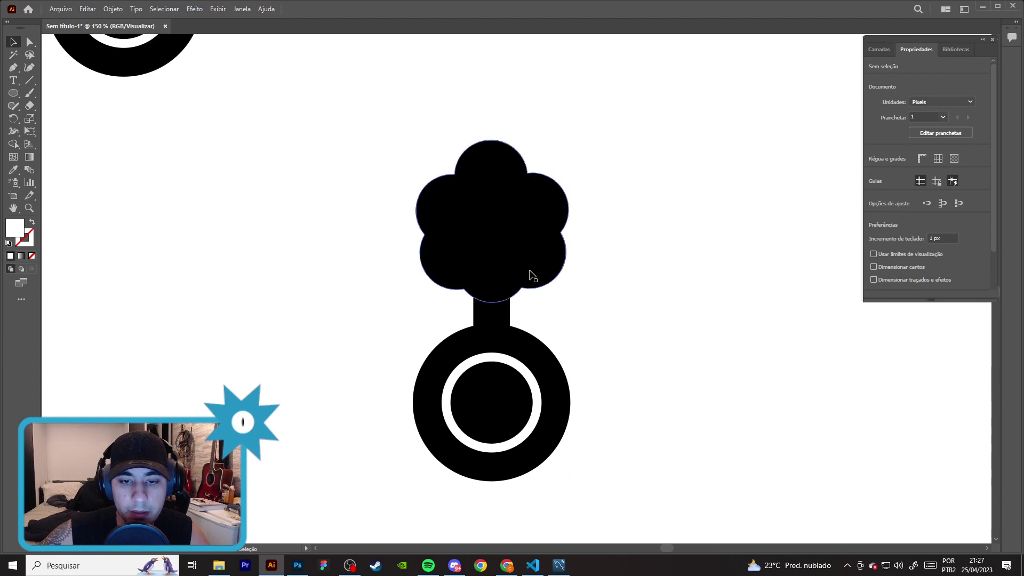
click(589, 339)
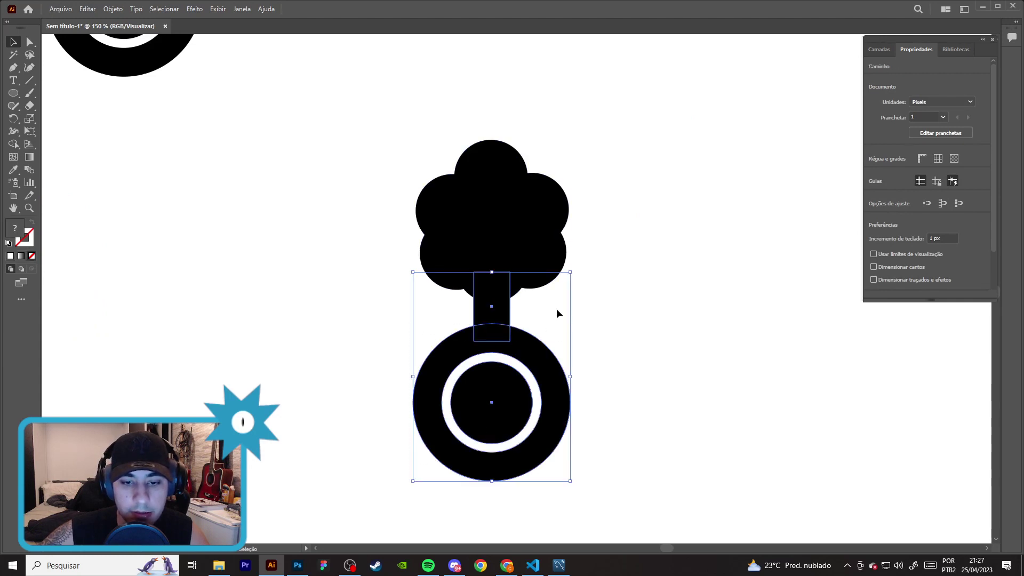
drag(569, 271, 517, 345)
drag(492, 387, 492, 336)
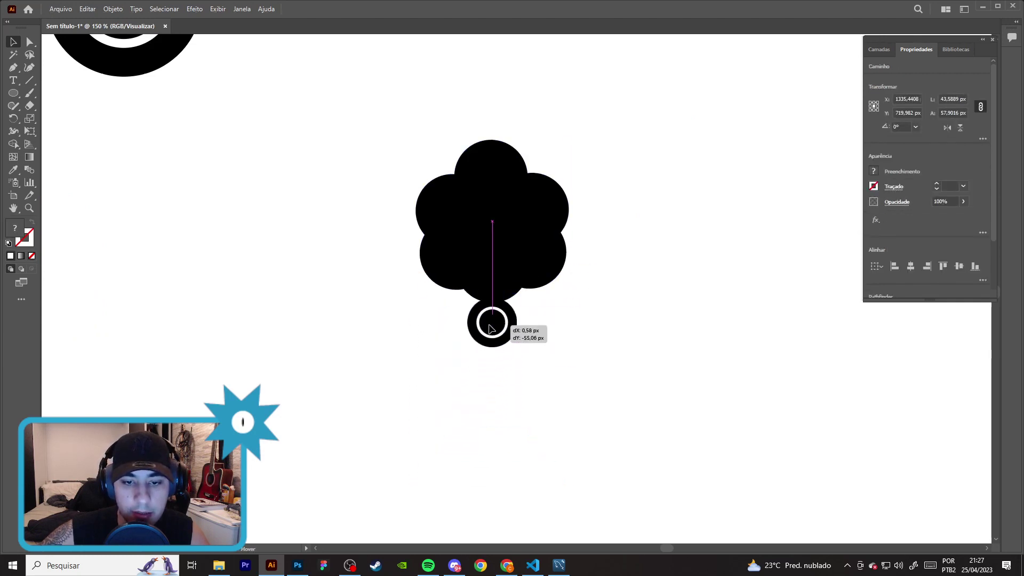
click(594, 373)
alt+scroll(608, 370, down, 2)
alt+scroll(622, 369, down, 1)
alt+scroll(629, 363, up, 1)
alt+scroll(633, 356, up, 2)
key(ctrl+z)
key(ctrl+z)
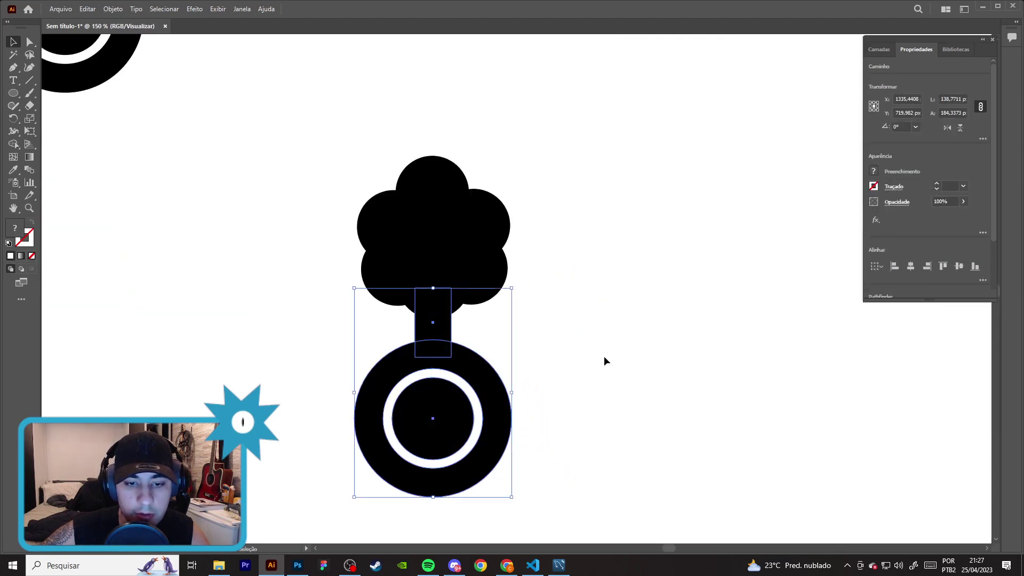
click(312, 201)
- Shrink the cloud and stem onto the ringed disc and move the new rattle up beside the others
drag(538, 318, 537, 319)
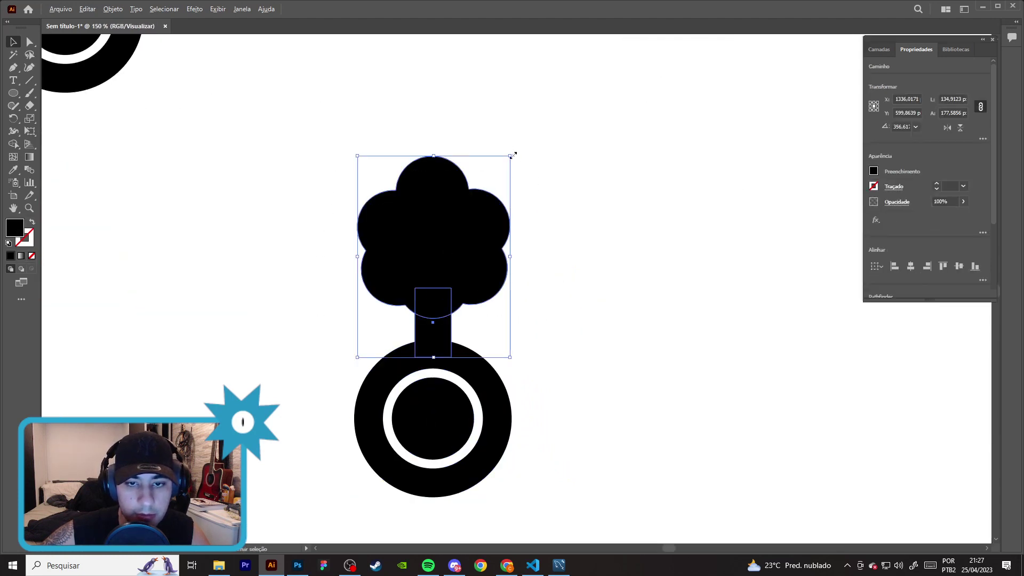
drag(513, 155, 462, 223)
drag(430, 277, 430, 316)
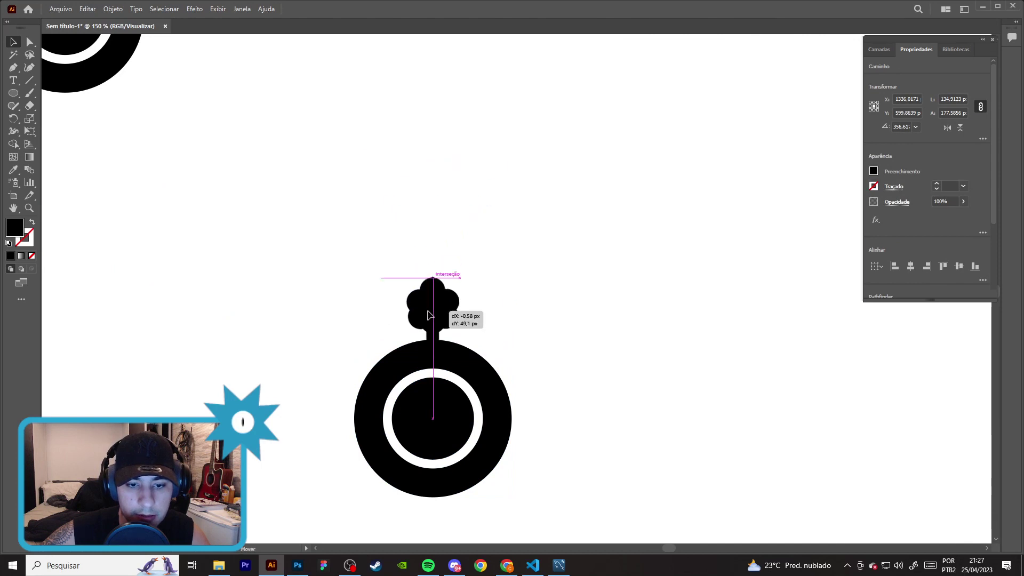
key(ctrl+minus)
key(ctrl+minus)
key(ctrl+minus)
shift+click(515, 376)
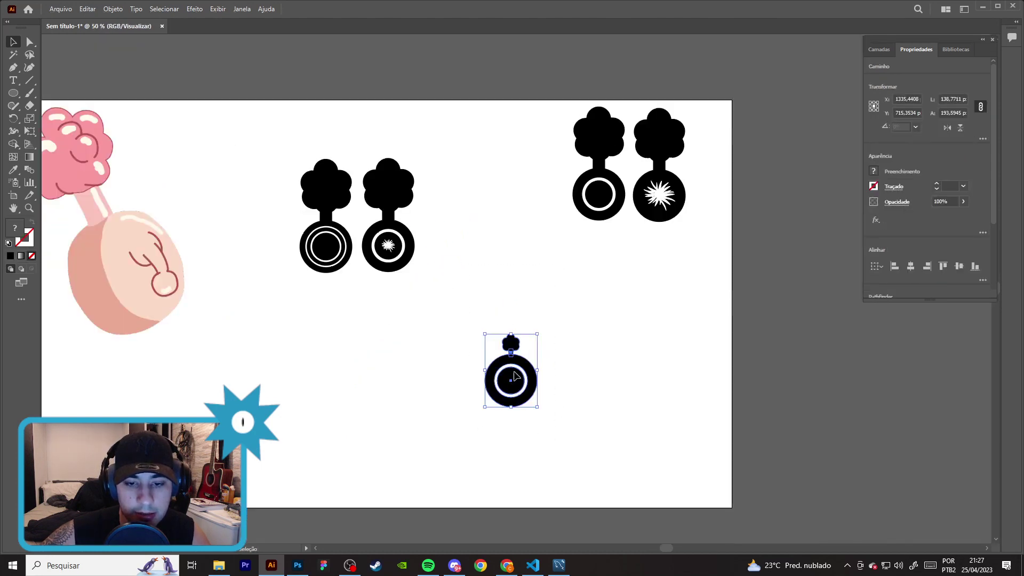
drag(515, 376, 532, 203)
click(546, 281)
- Duplicate the new rattle below and delete the copy's white ring and inner black circle
click(534, 185)
drag(533, 185, 534, 368)
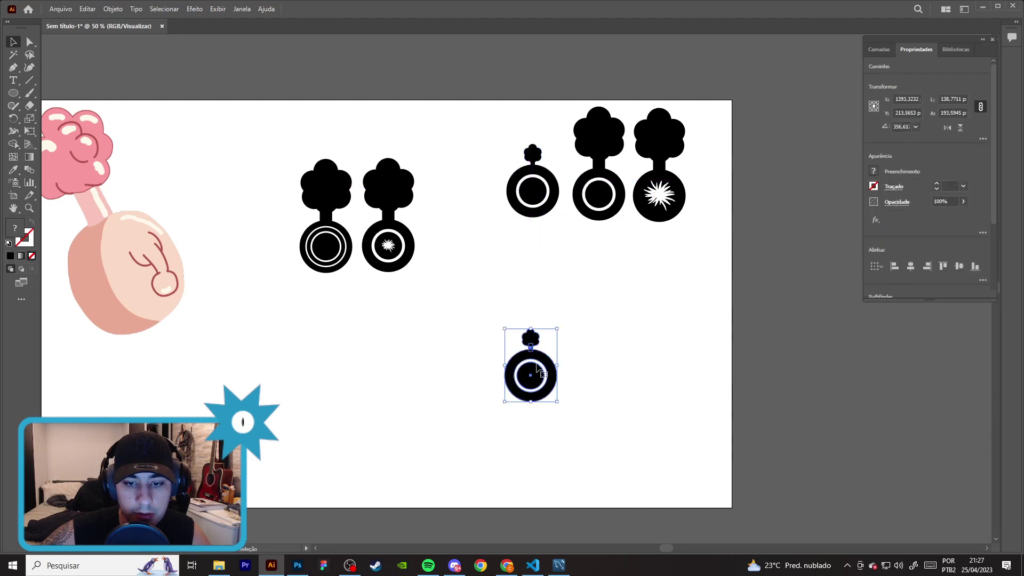
click(533, 415)
key(ctrl+plus)
key(ctrl+plus)
click(560, 339)
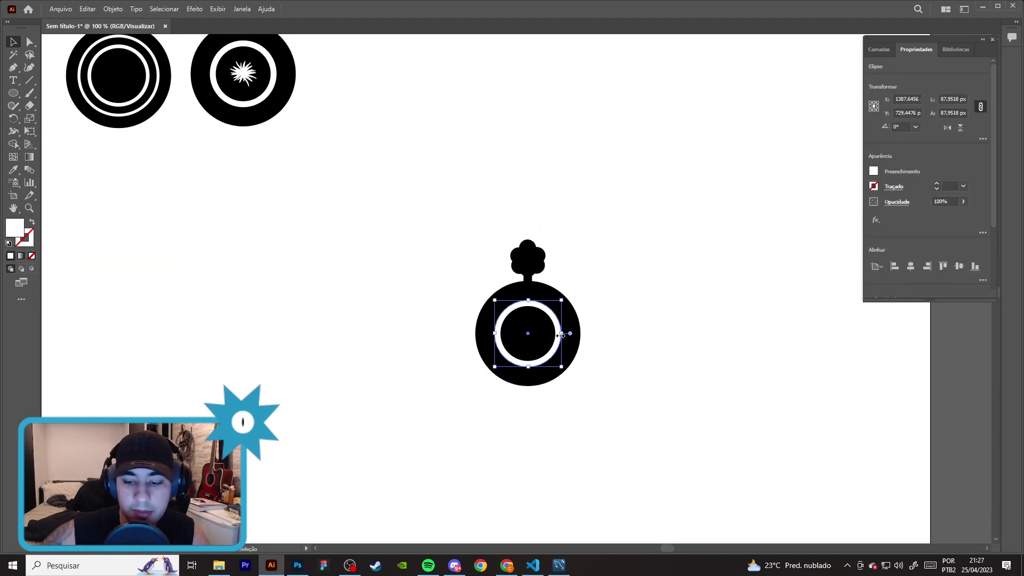
key(Delete)
click(544, 333)
key(Delete)
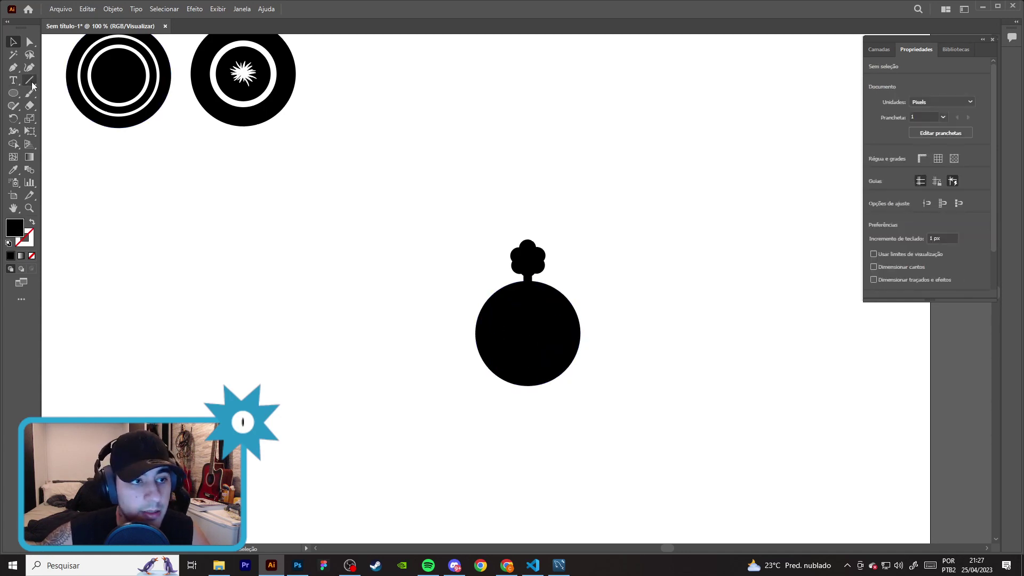
- Draw and remove a vertical test line, then delete the solid-disc copy
click(30, 81)
drag(303, 214, 309, 333)
click(323, 333)
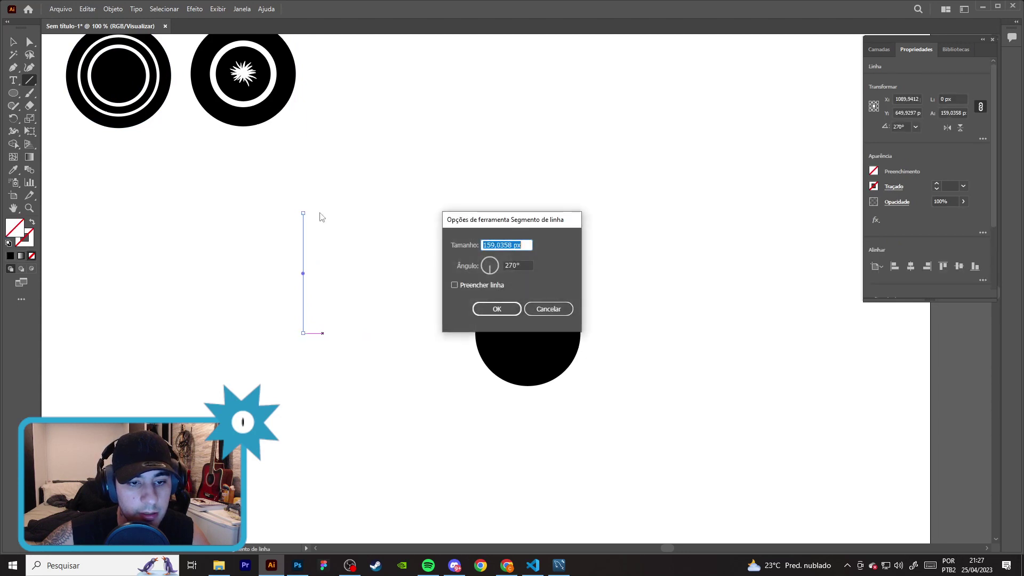
click(513, 313)
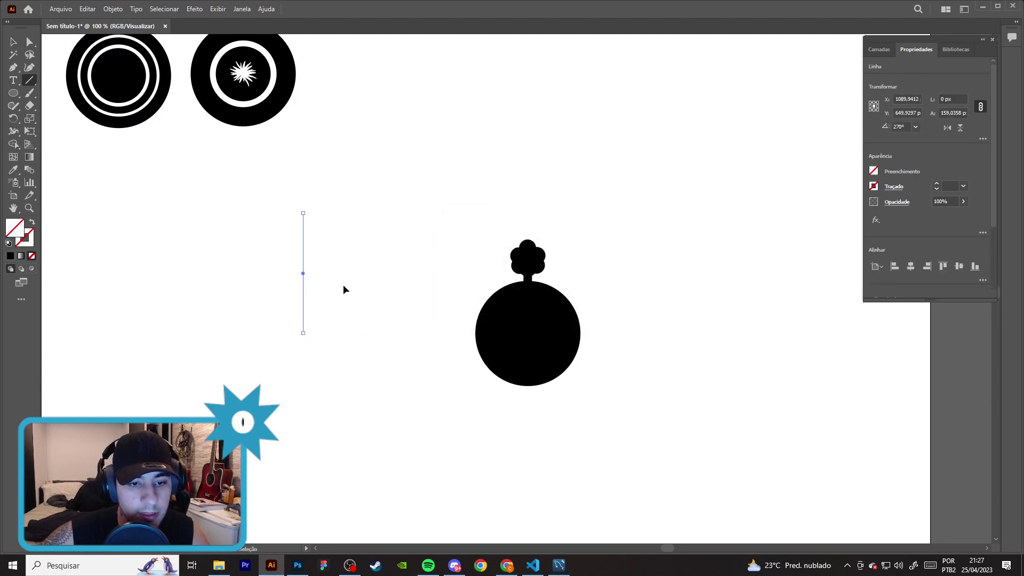
key(Delete)
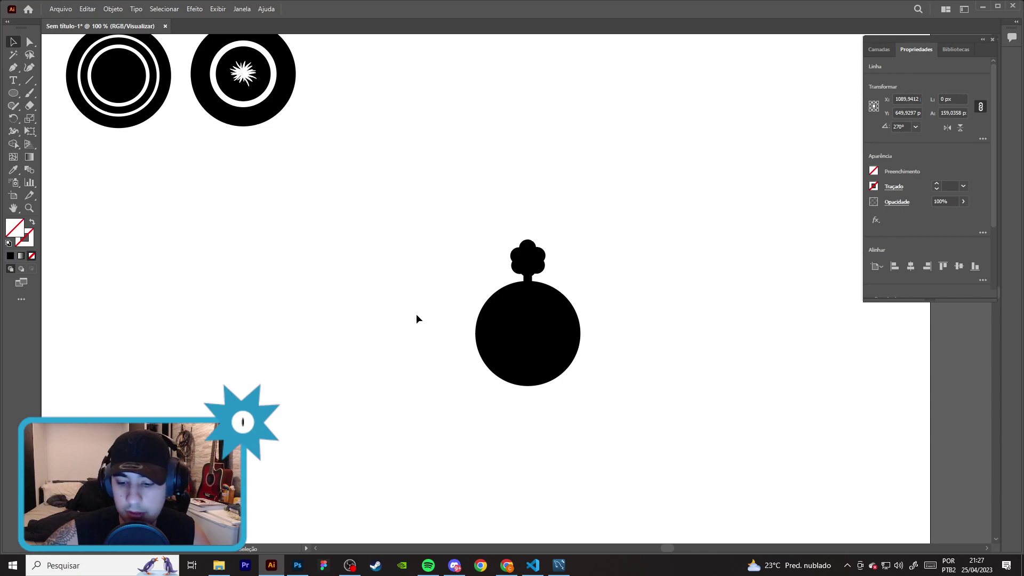
drag(410, 467, 612, 230)
key(Delete)
scroll(528, 235, down, 4)
scroll(571, 179, up, 3)
scroll(599, 229, up, 1)
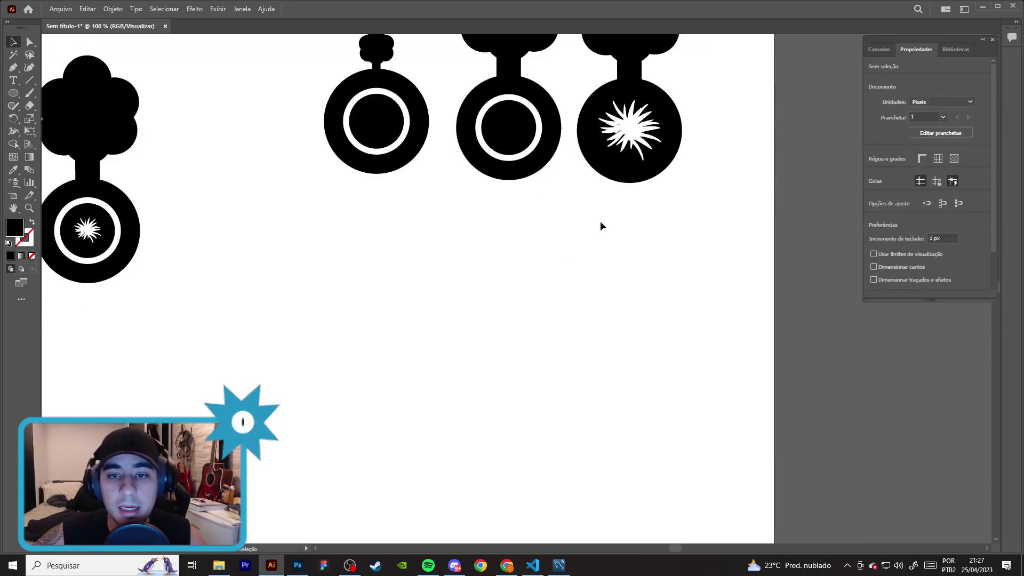
- Delete the left rattle icon, keeping the right one after undoing its deletion
drag(600, 229, 522, 347)
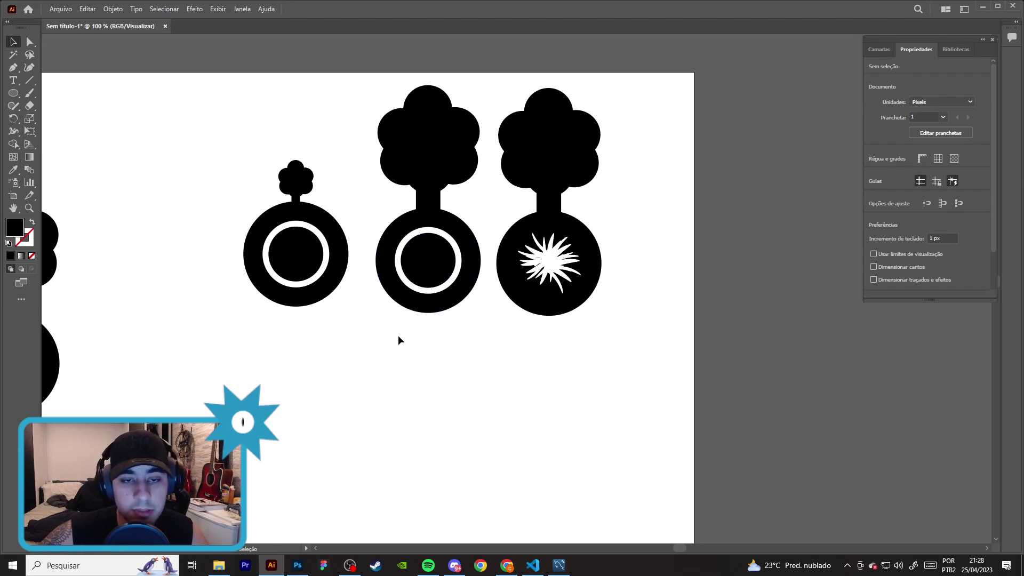
click(281, 274)
key(Delete)
click(579, 110)
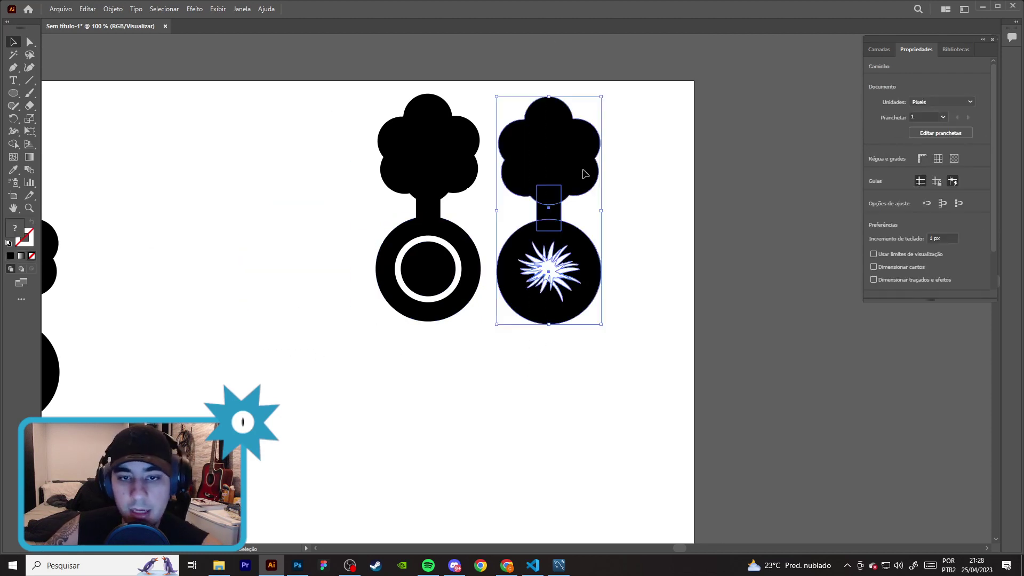
key(Delete)
key(ctrl+z)
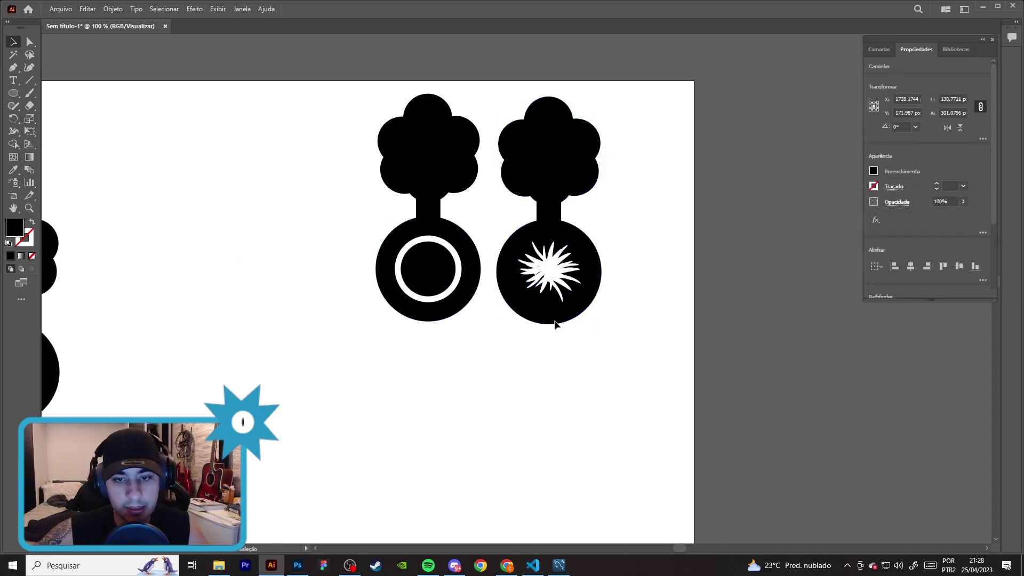
- Move the pink reference image and draft icons onto the pasteboard and group them
scroll(570, 187, down, 1)
drag(558, 213, 133, 309)
scroll(207, 292, down, 1)
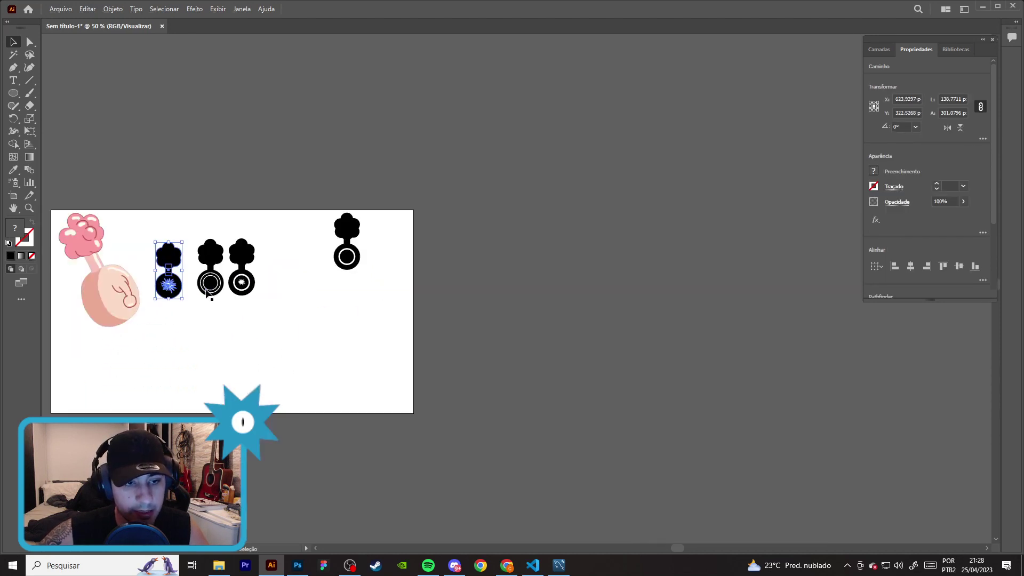
drag(202, 200, 185, 329)
shift+click(242, 259)
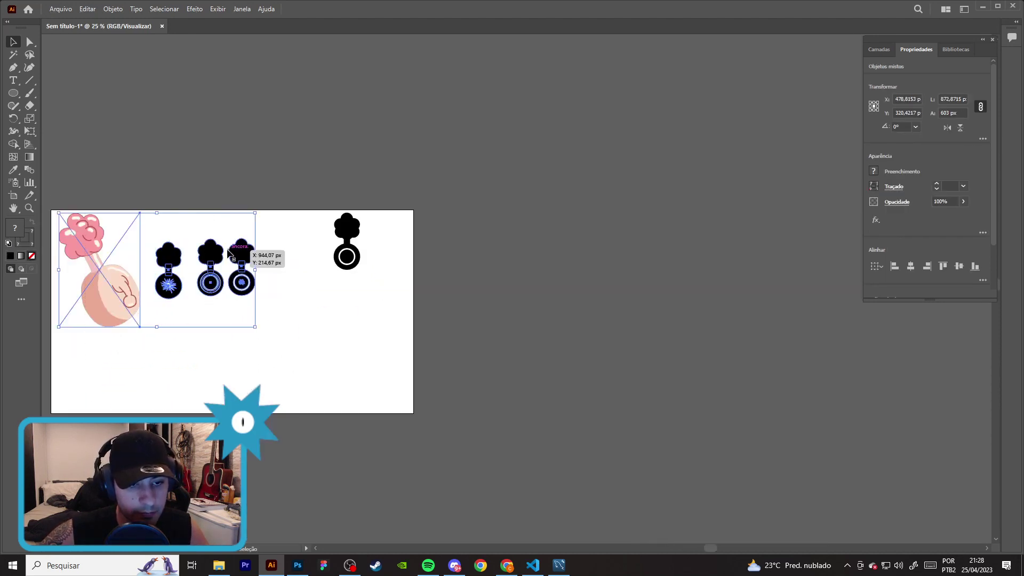
drag(242, 259, 645, 136)
key(ctrl+g)
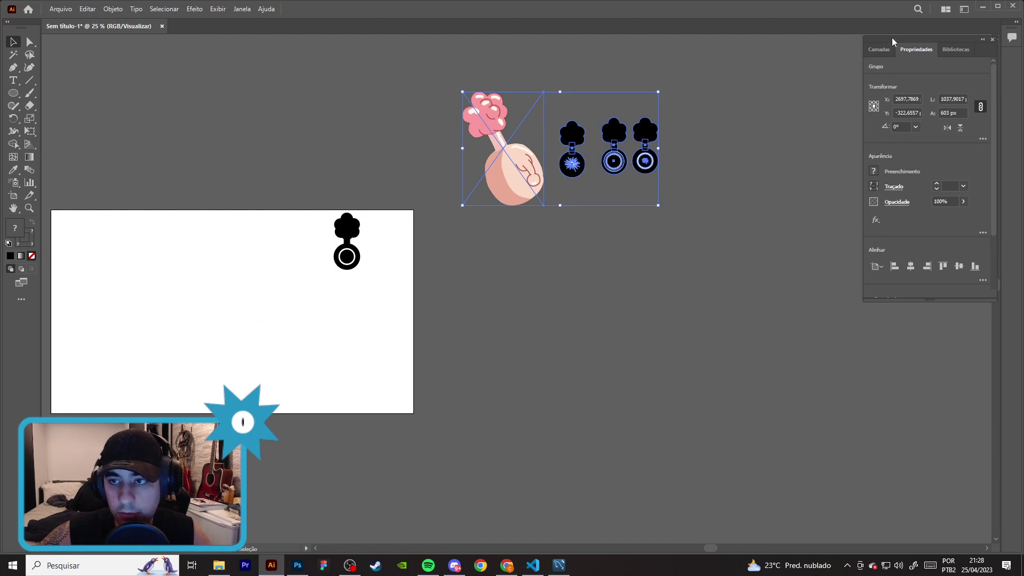
- Hide the reference-and-drafts group in the Layers panel
click(879, 49)
click(898, 67)
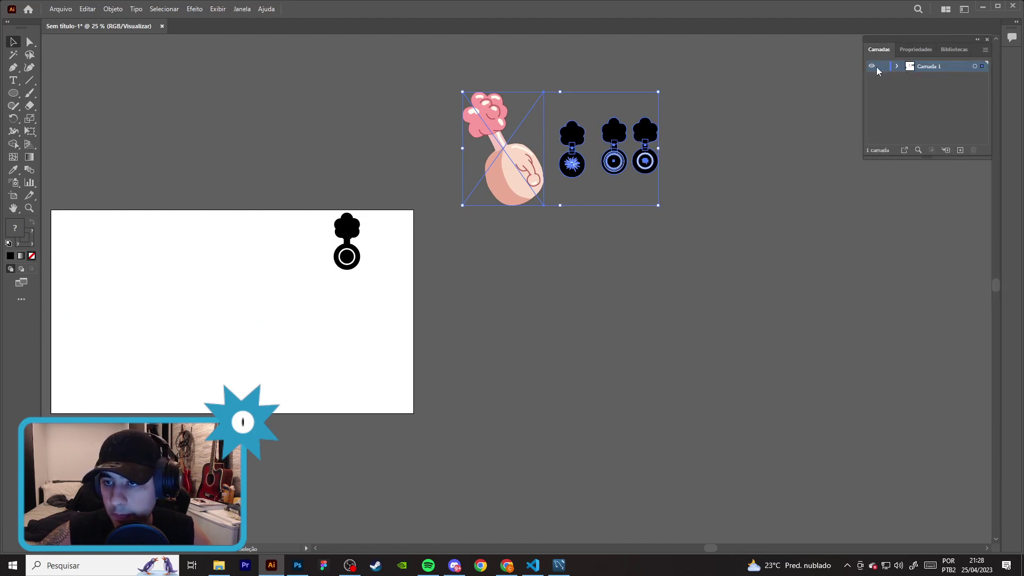
click(875, 67)
click(875, 67)
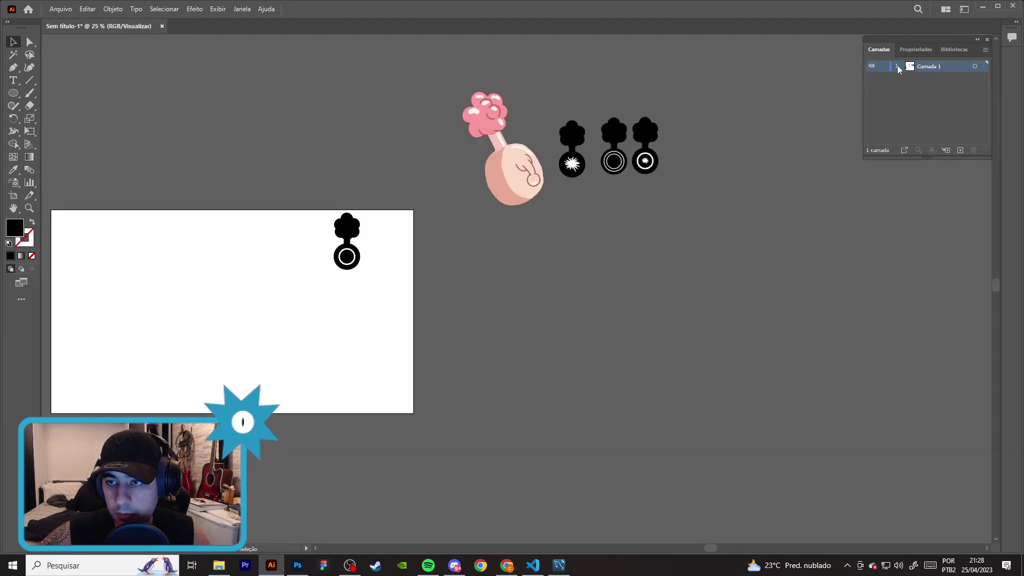
click(872, 78)
- Move the remaining ring icon to the centre of the artboard
drag(258, 305, 374, 214)
scroll(363, 267, down, 1)
scroll(427, 240, up, 1)
scroll(495, 219, up, 1)
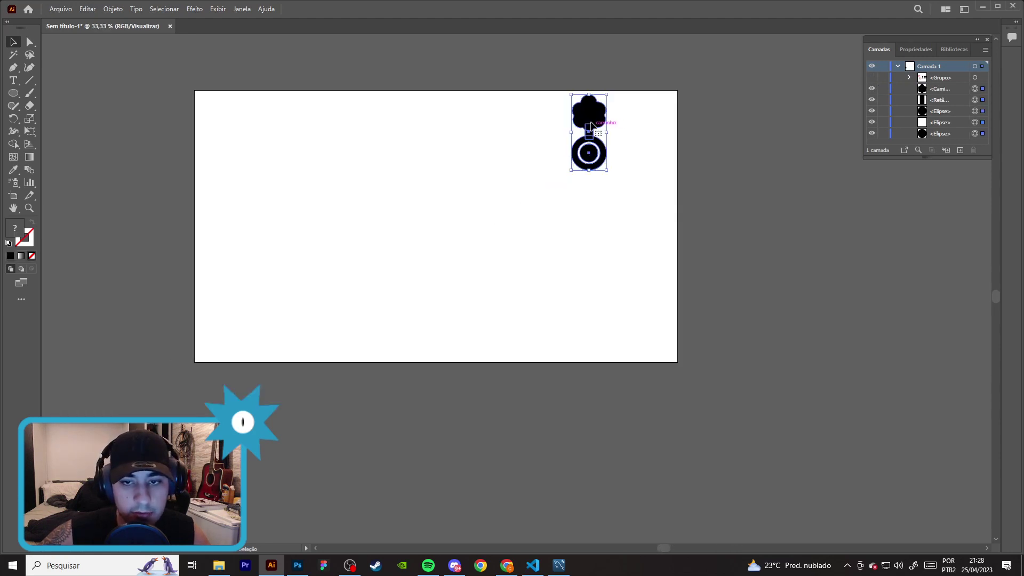
drag(591, 125, 435, 200)
- Try uniting all ring icon parts in Pathfinder, then undo because the ring was lost
drag(392, 272, 480, 140)
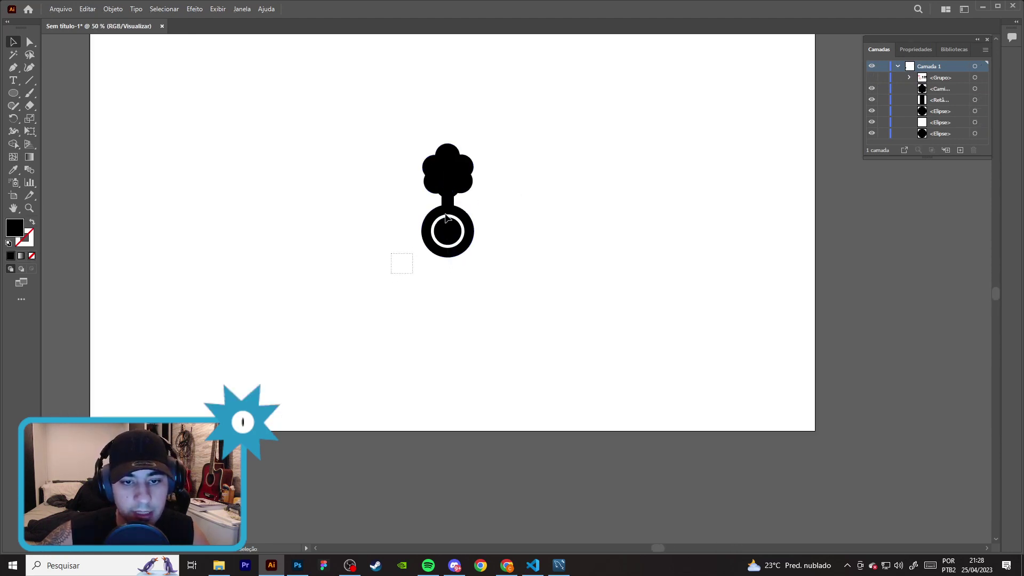
click(242, 9)
click(288, 360)
click(589, 214)
key(ctrl+z)
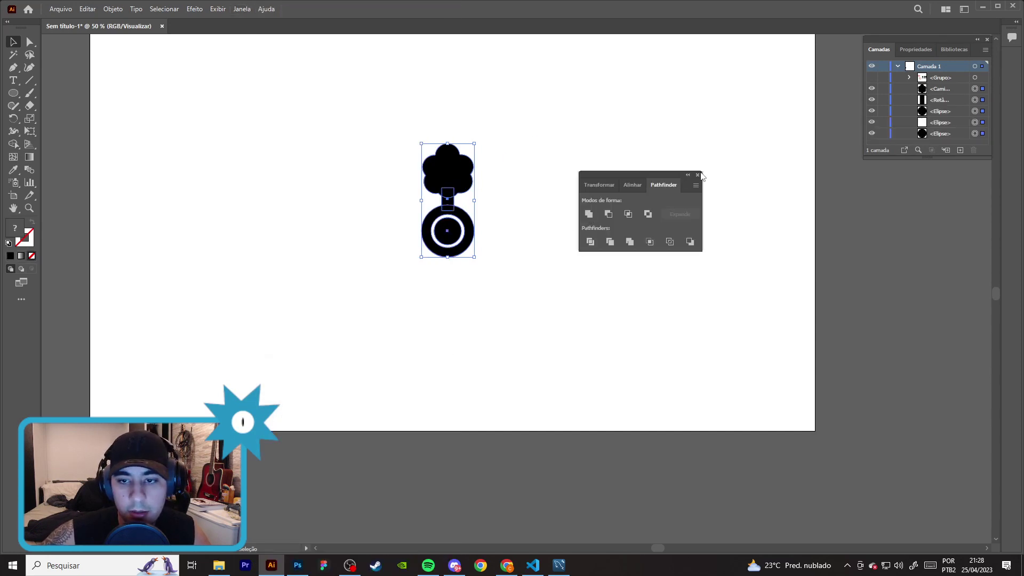
- Unite the cloud and stem into one shape with Pathfinder
click(698, 175)
click(483, 193)
scroll(483, 193, up, 3)
drag(480, 210, 288, 75)
click(249, 9)
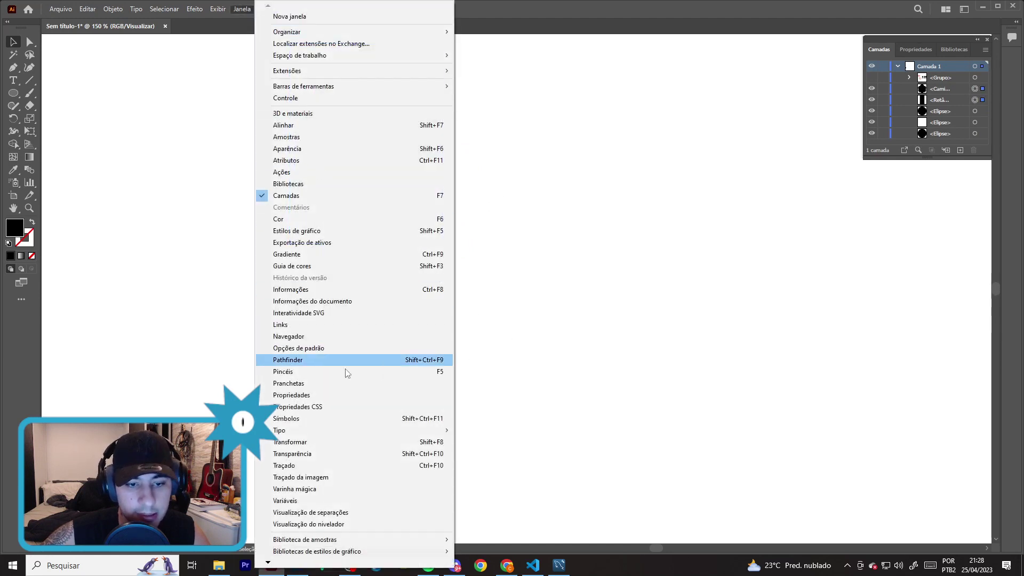
click(341, 360)
click(593, 213)
- Unite the cloud-stem shape with the black disc and send it behind the ring
drag(488, 96, 335, 246)
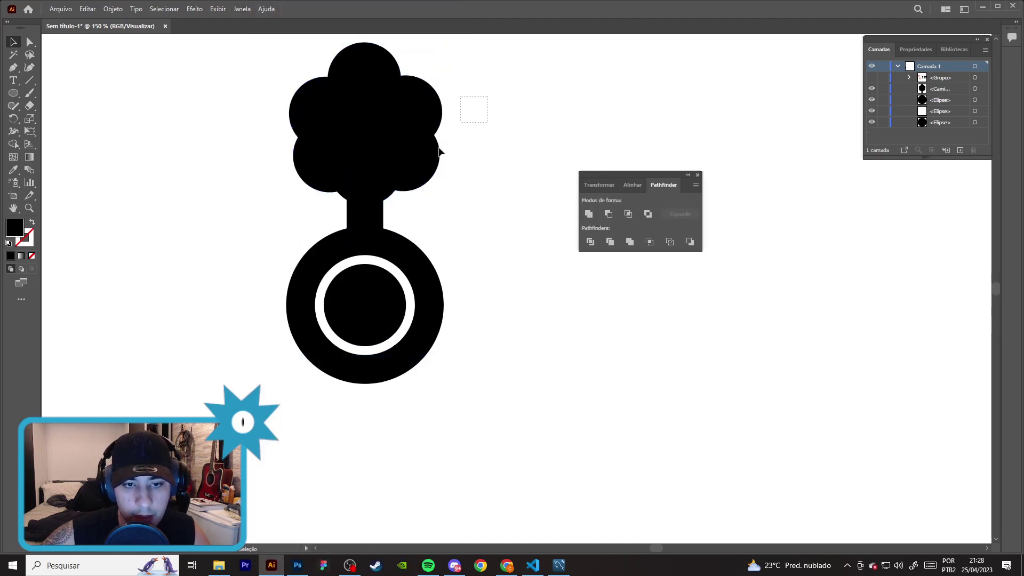
click(588, 213)
right_click(365, 170)
mouse_move(424, 363)
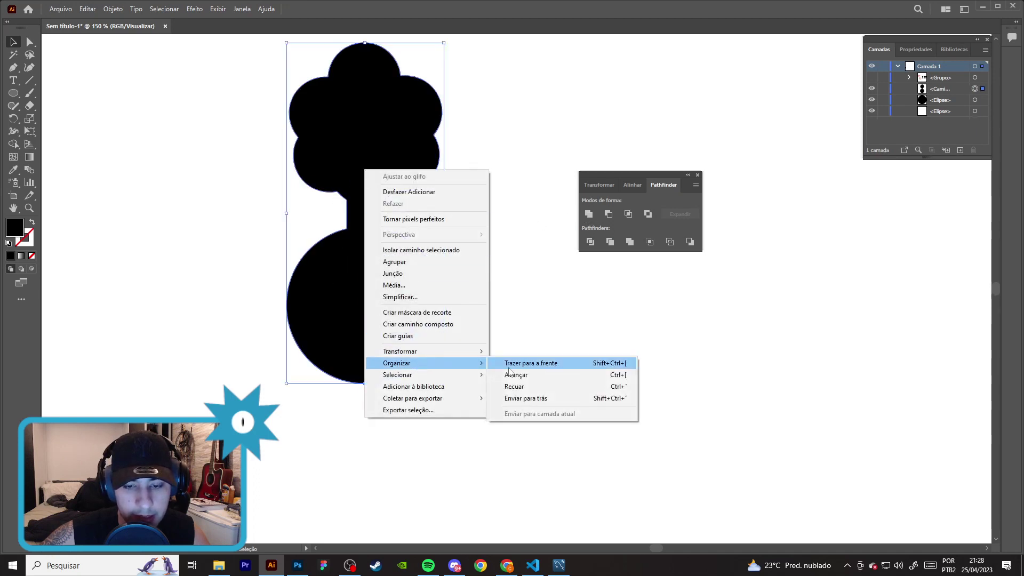
click(512, 398)
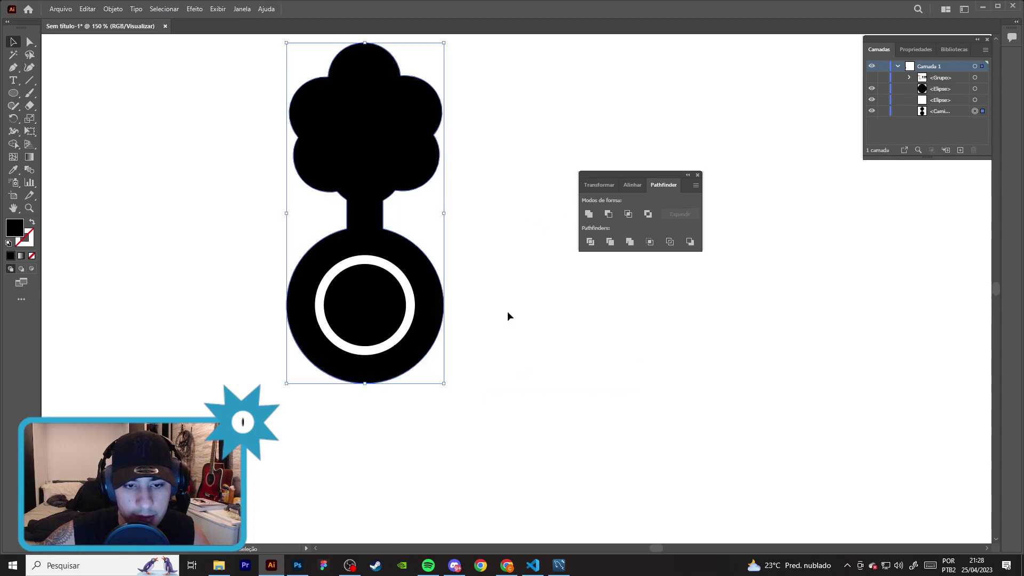
click(698, 175)
- Zoom in to inspect the white ring circle, then zoom back out
drag(486, 456, 235, 35)
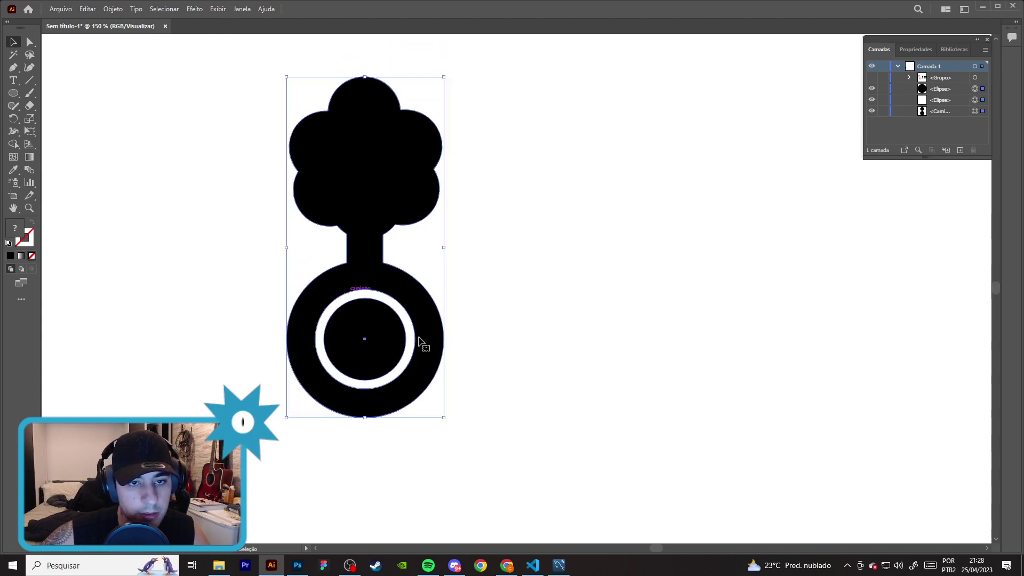
key(ctrl+plus)
key(ctrl+plus)
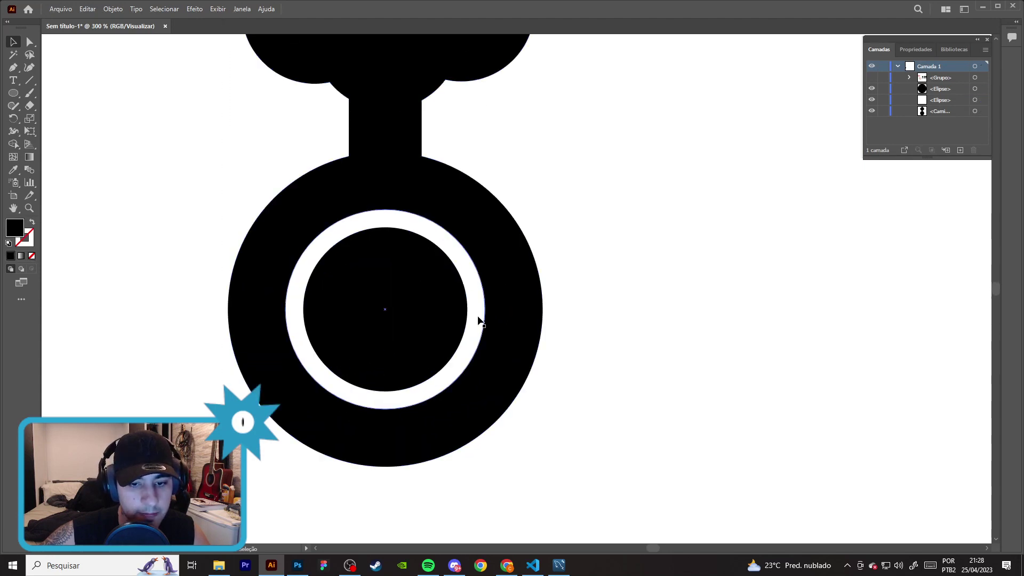
click(478, 321)
click(208, 179)
key(ctrl+minus)
key(ctrl+minus)
- Use Shape Builder to merge the ring area into its own shape
drag(143, 92, 468, 366)
key(shift+m)
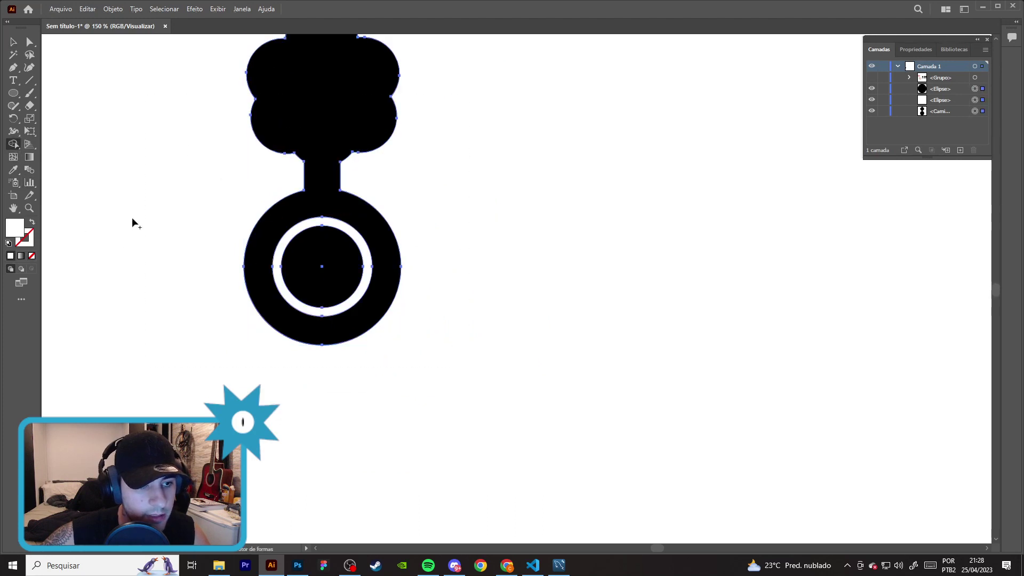
scroll(211, 240, up, 1)
click(319, 238)
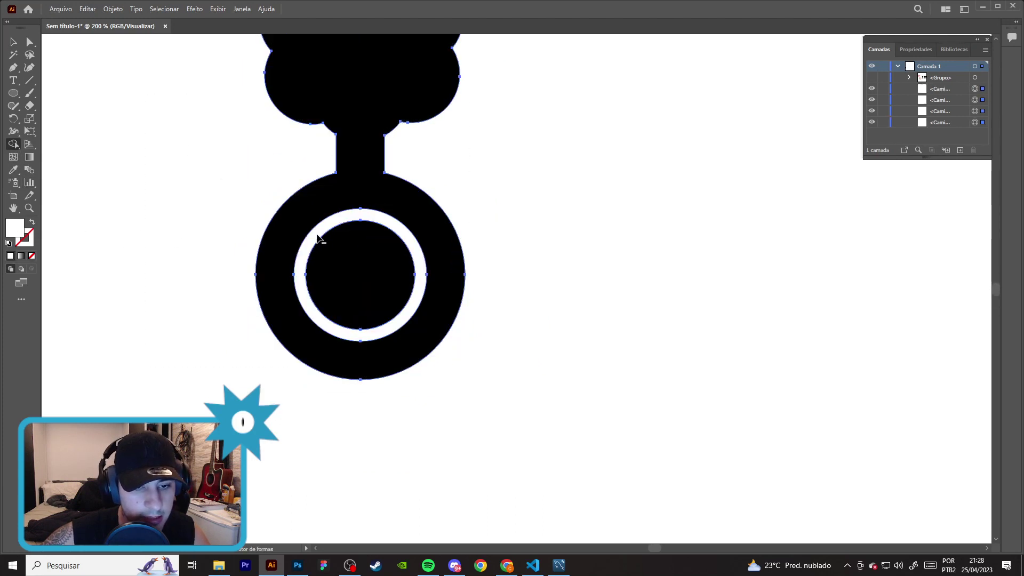
key(v)
click(205, 209)
- Move the icon back onto the artboard and position it
scroll(206, 210, down, 1)
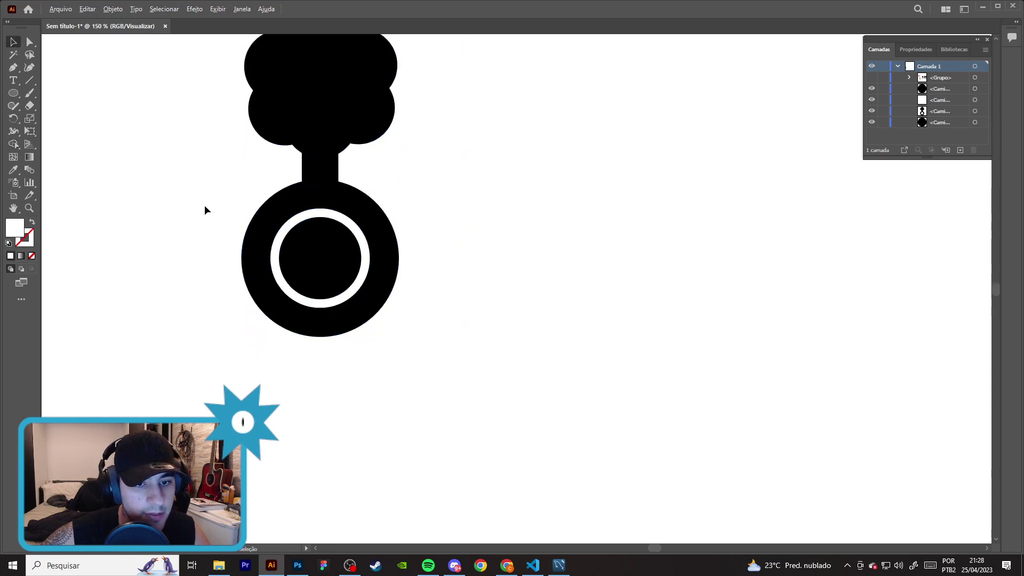
mouse_move(201, 354)
mouse_down()
mouse_move(408, 82)
mouse_move(832, 216)
mouse_up()
scroll(412, 96, down, 3)
click(912, 315)
scroll(912, 315, up, 3)
scroll(713, 263, up, 2)
click(640, 182)
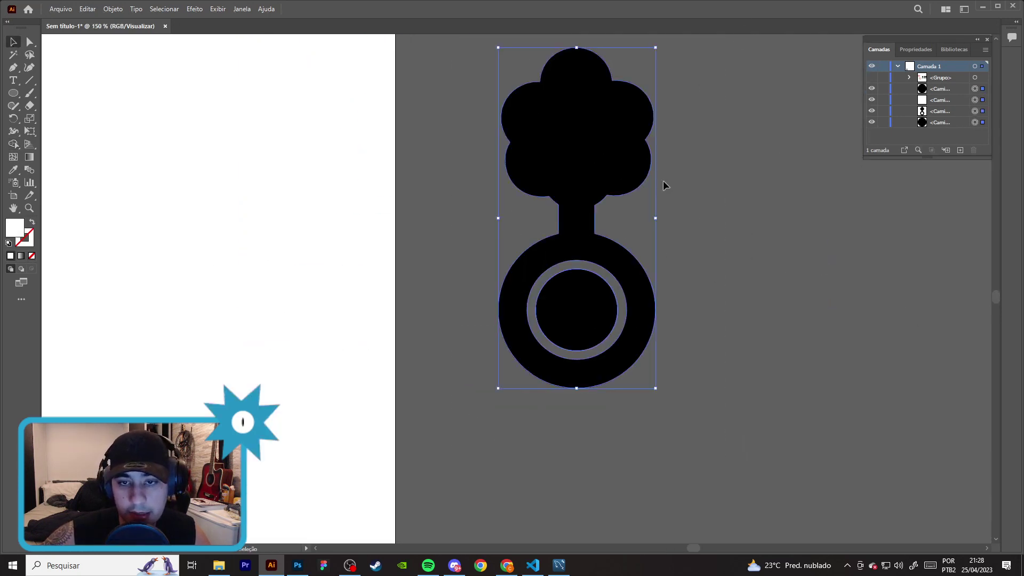
scroll(646, 192, down, 3)
drag(634, 188, 286, 121)
click(189, 172)
scroll(190, 172, up, 2)
scroll(402, 314, up, 1)
drag(402, 314, 356, 411)
- Unite the four icon paths into one shape and shift it up and left
drag(230, 462, 521, 47)
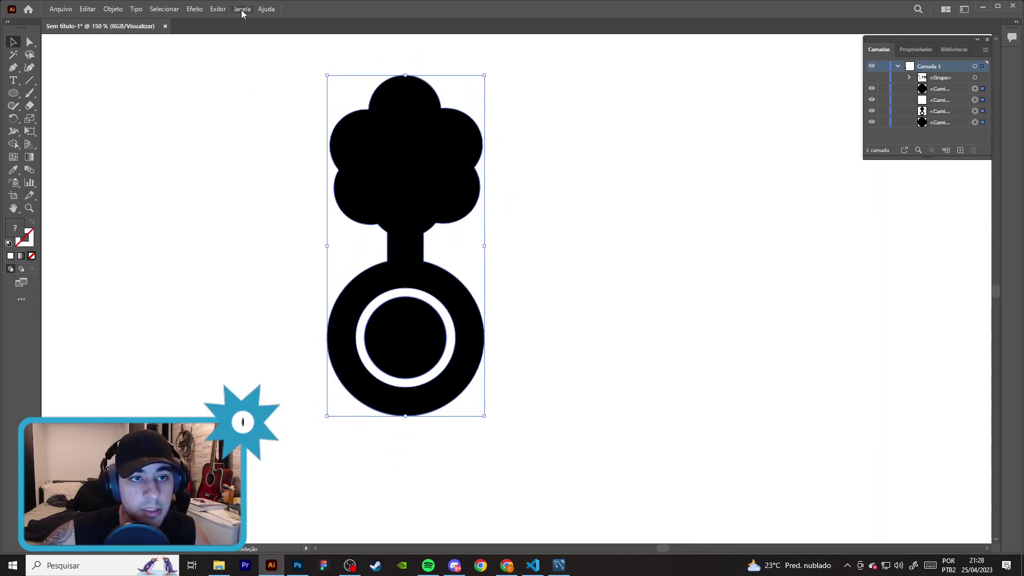
click(242, 9)
click(327, 360)
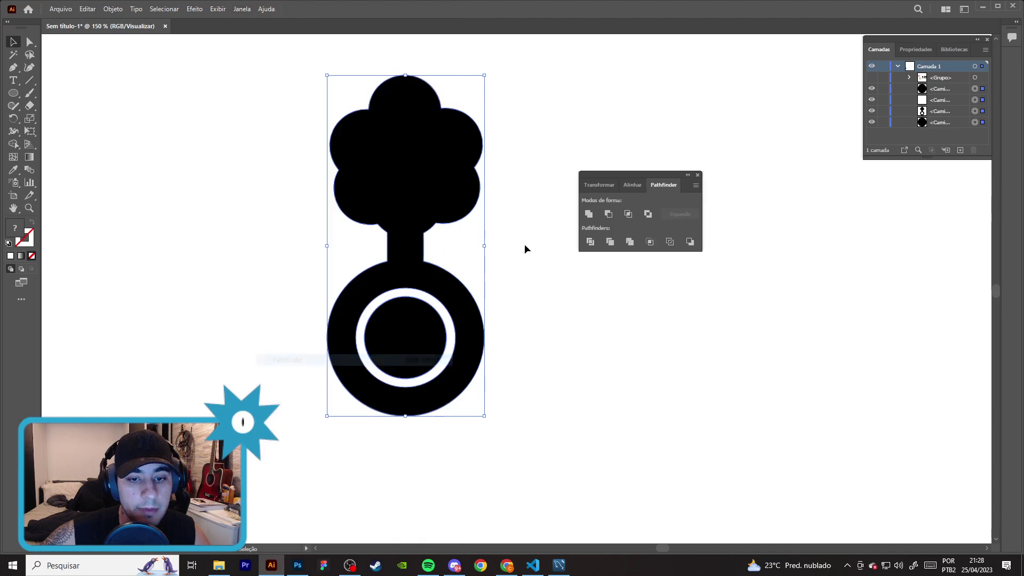
click(588, 214)
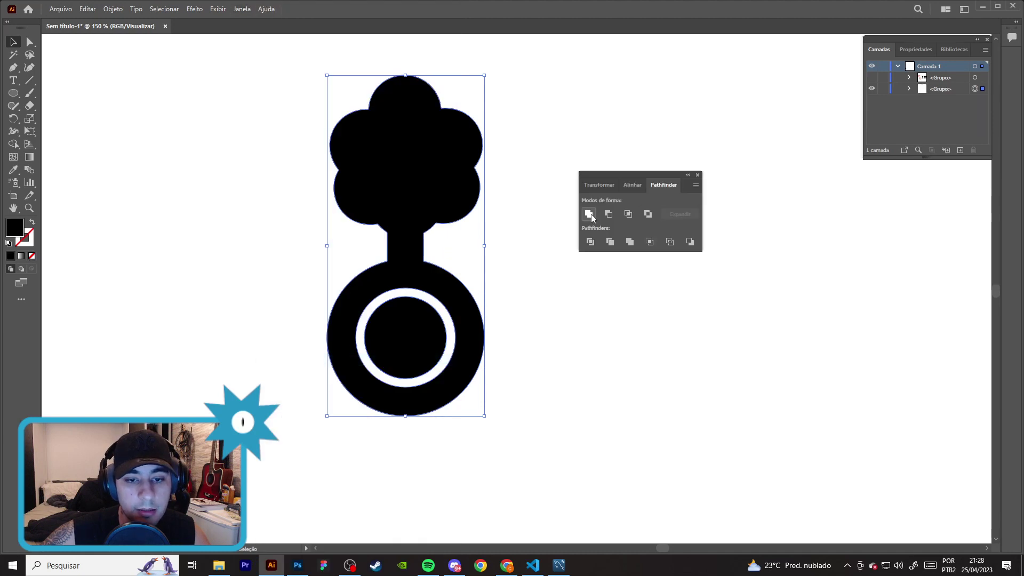
click(698, 175)
mouse_move(423, 337)
mouse_down()
mouse_move(397, 297)
mouse_move(544, 308)
mouse_up()
- Check the inner circle with Direct Selection and undo to keep it in the ring
key(a)
click(546, 322)
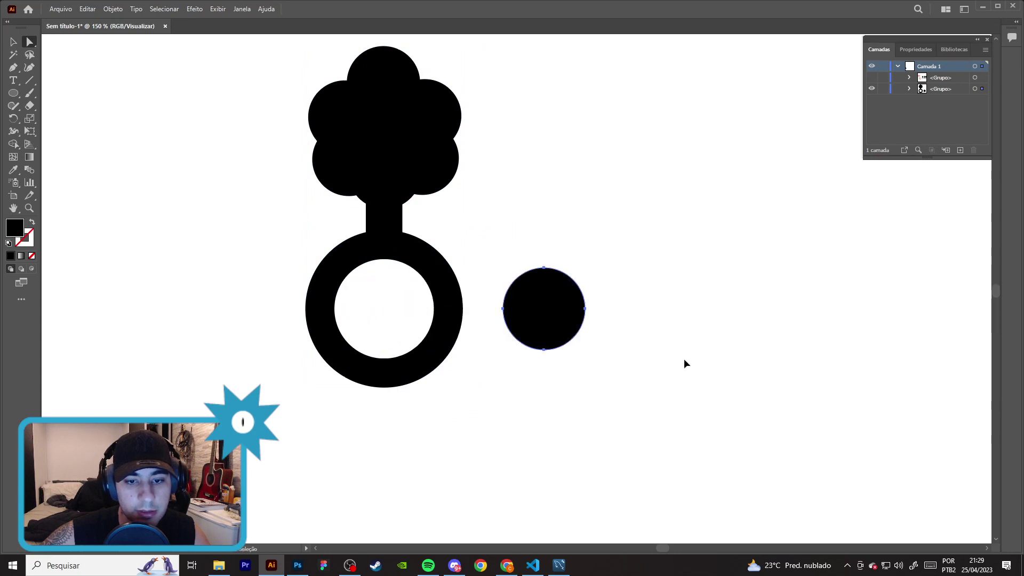
key(ctrl+z)
click(457, 417)
scroll(460, 401, down, 1)
key(v)
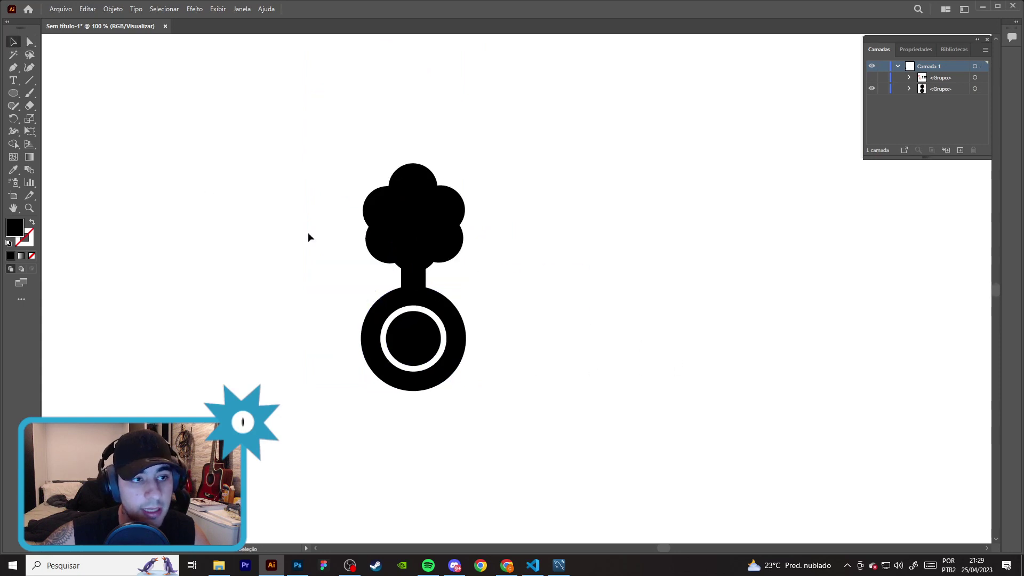
- Enlarge the icon group from its centre to roughly 270 by 587 px
scroll(288, 228, down, 1)
mouse_move(272, 384)
mouse_down()
mouse_move(423, 201)
mouse_move(503, 125)
mouse_up()
drag(375, 180, 327, 147)
click(451, 252)
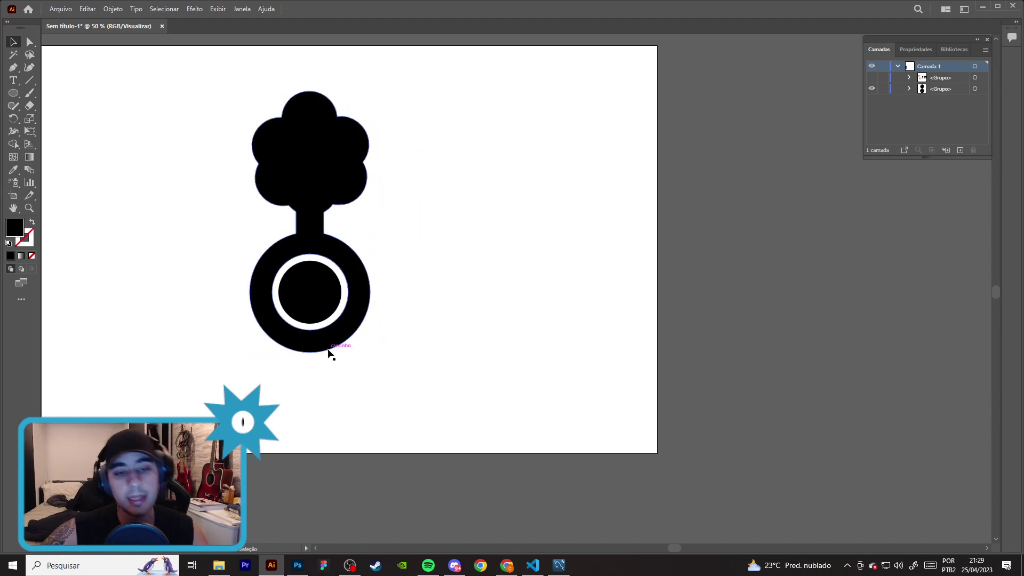
- Inspect the icon's anchor points with Direct Selection, then deselect
key(a)
drag(165, 407, 462, 72)
key(v)
click(406, 303)
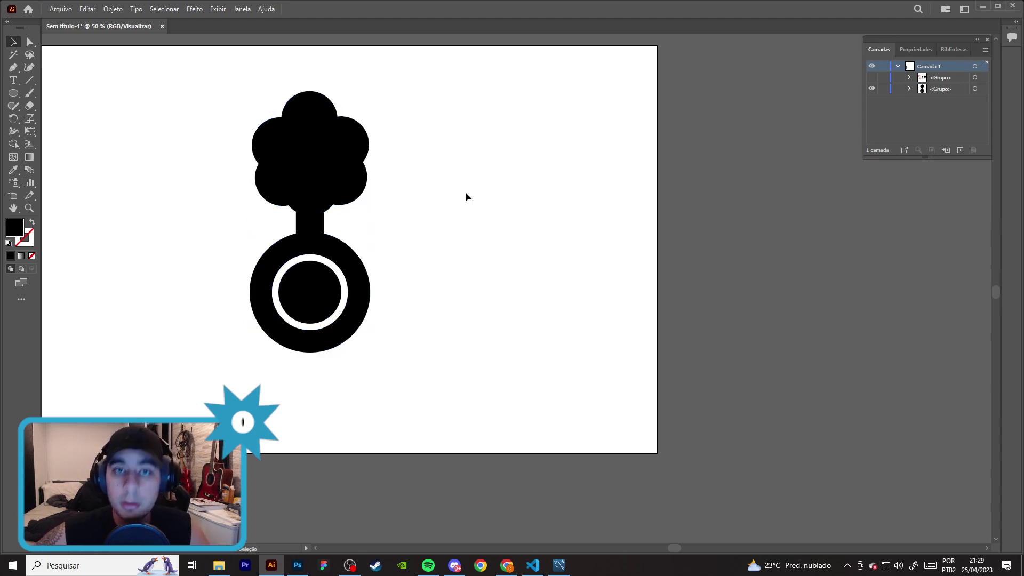
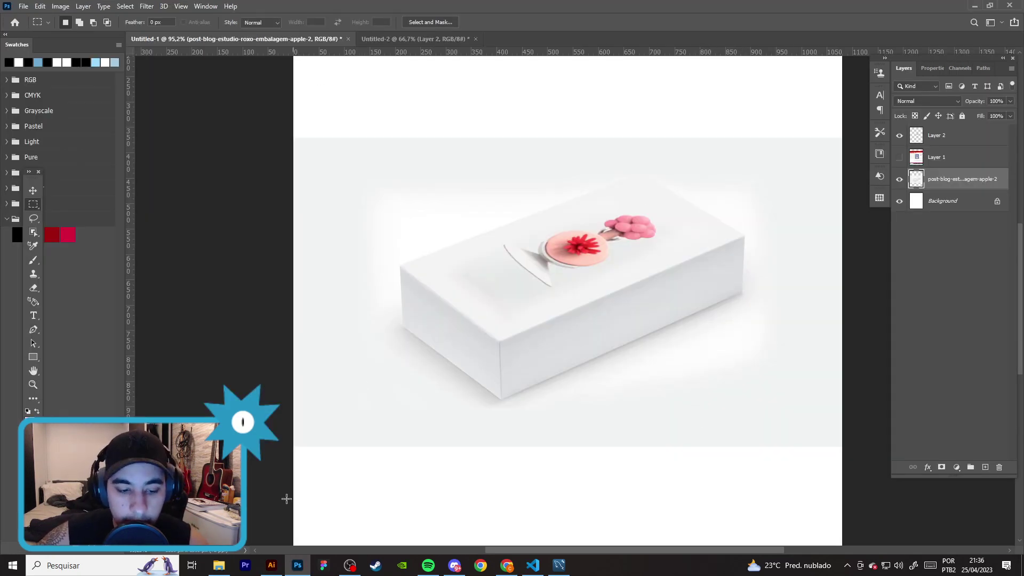
- Copy the black logo from Illustrator and paste it into the mockup as pixels, scaled to about 9%
click(271, 566)
click(435, 357)
mouse_move(191, 400)
mouse_down()
mouse_move(478, 63)
mouse_move(469, 81)
mouse_up()
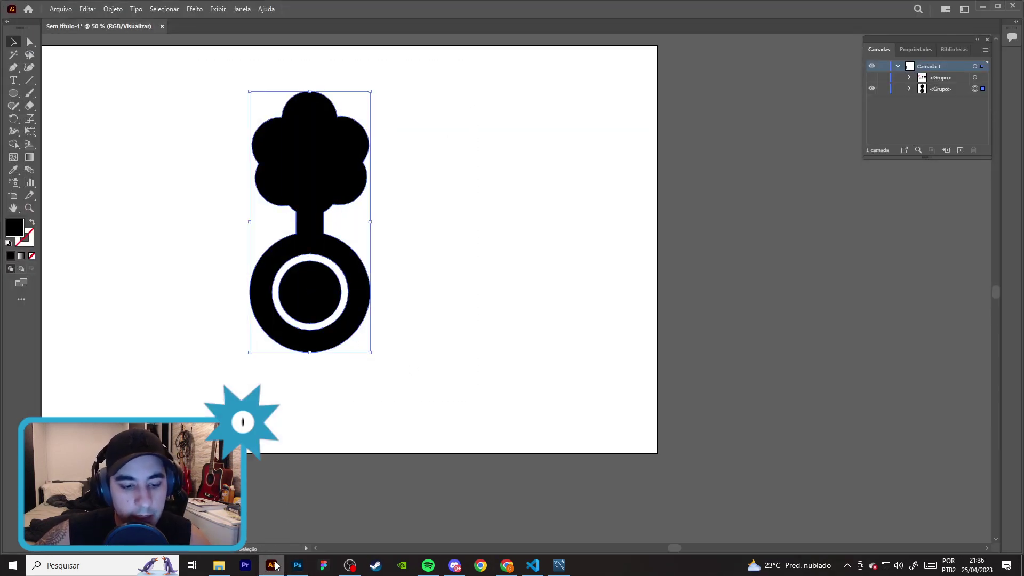
click(297, 566)
key(ctrl+v)
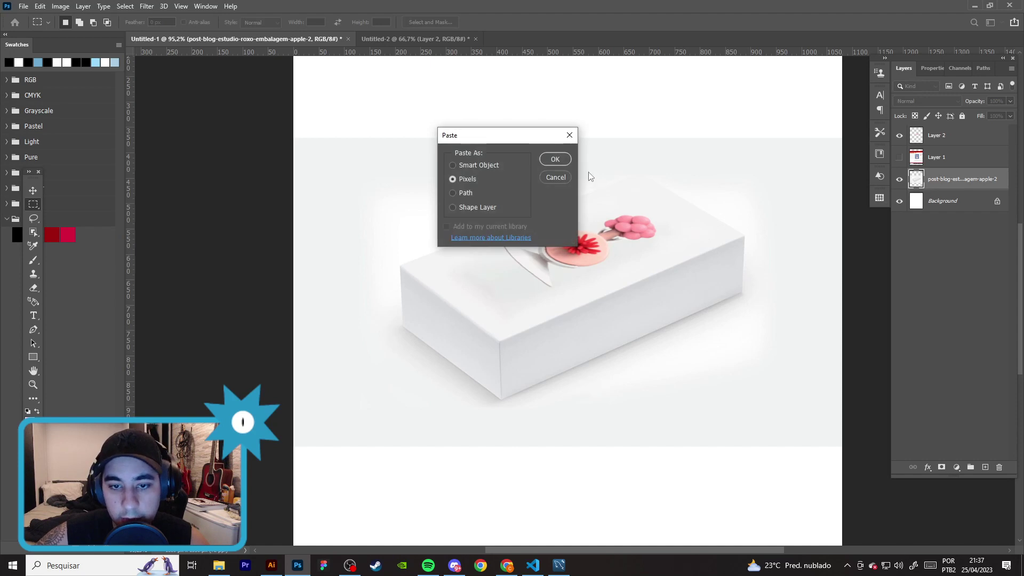
click(565, 163)
drag(593, 184, 440, 140)
mouse_move(501, 75)
mouse_down()
mouse_move(407, 231)
mouse_move(397, 103)
mouse_up()
key(Return)
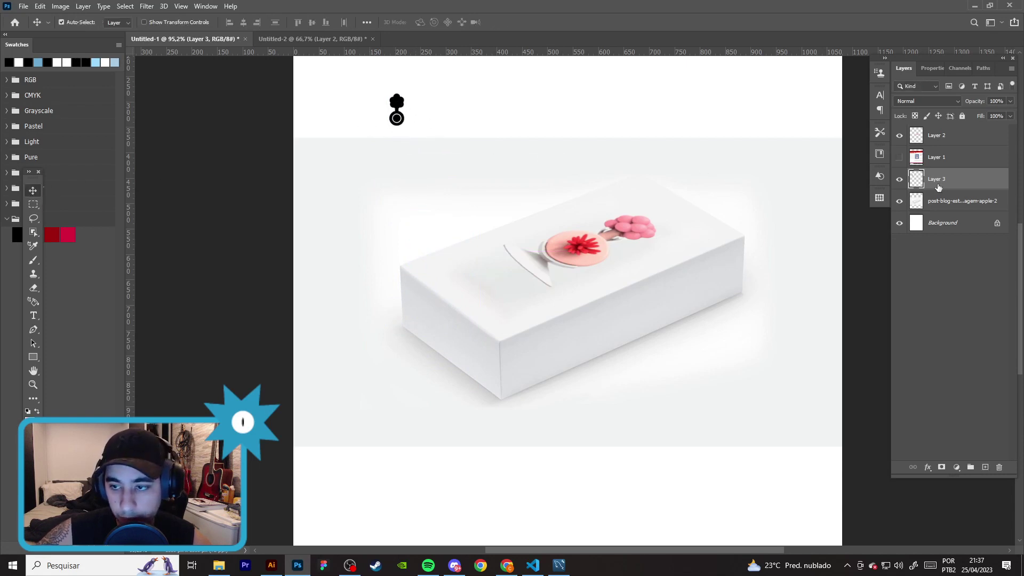
- Hide the flat logo layer and make the box photo layer active
ctrl+click(917, 181)
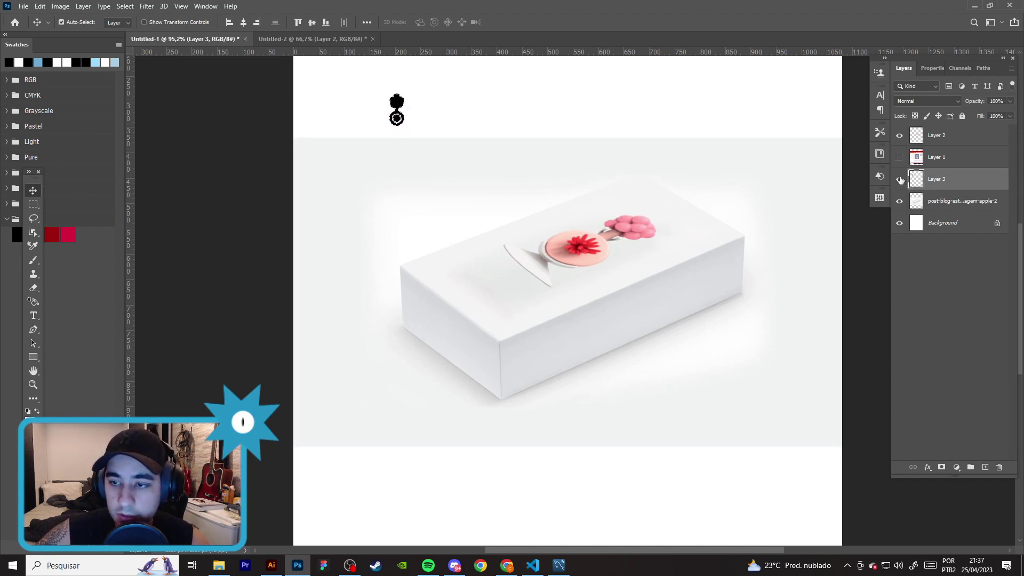
click(899, 179)
click(33, 204)
click(237, 215)
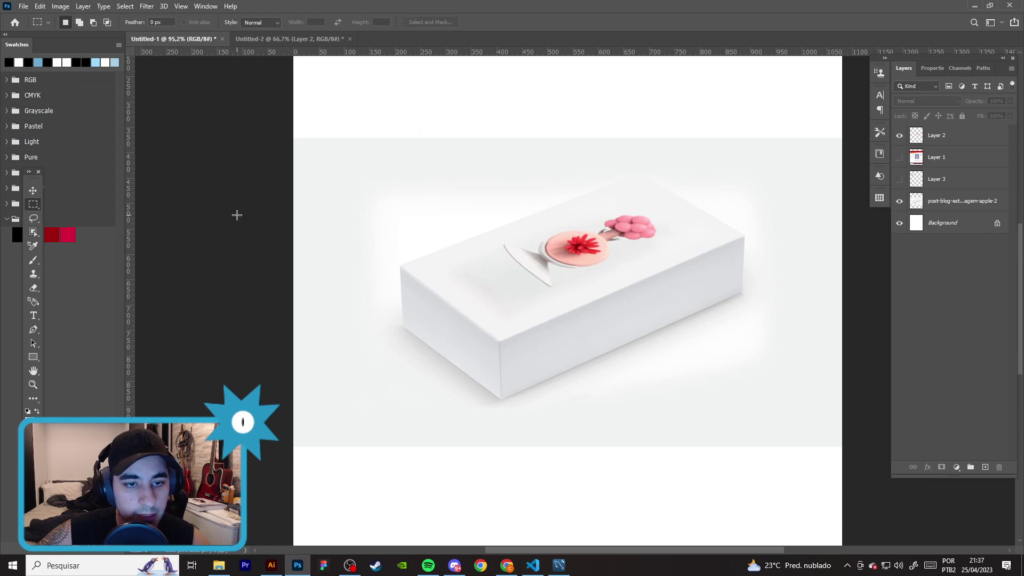
click(33, 191)
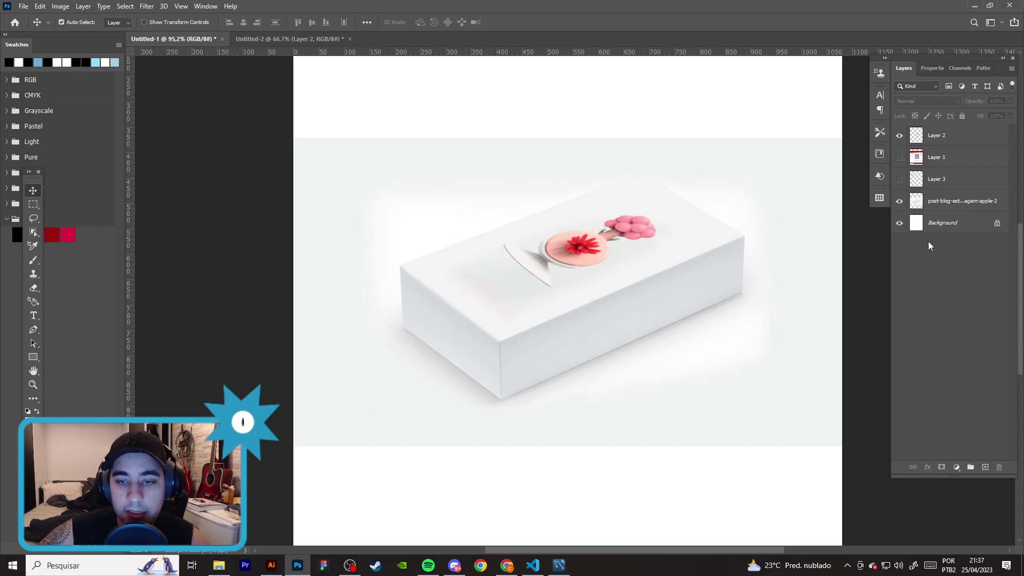
click(946, 200)
click(899, 201)
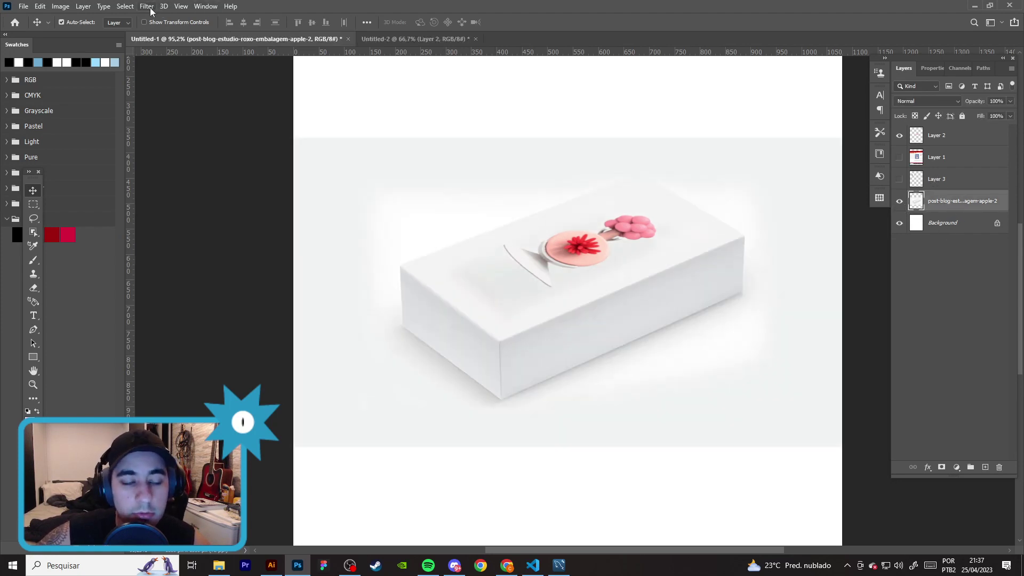
click(145, 7)
click(173, 101)
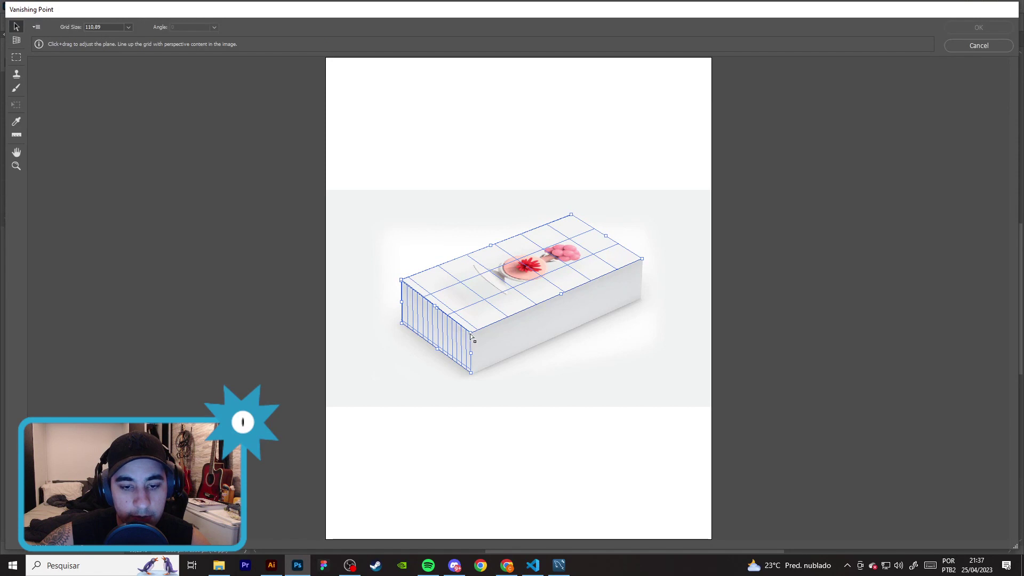
- Fit the side perspective plane onto the box's left end face and remove the stray extra plane
drag(442, 358, 407, 385)
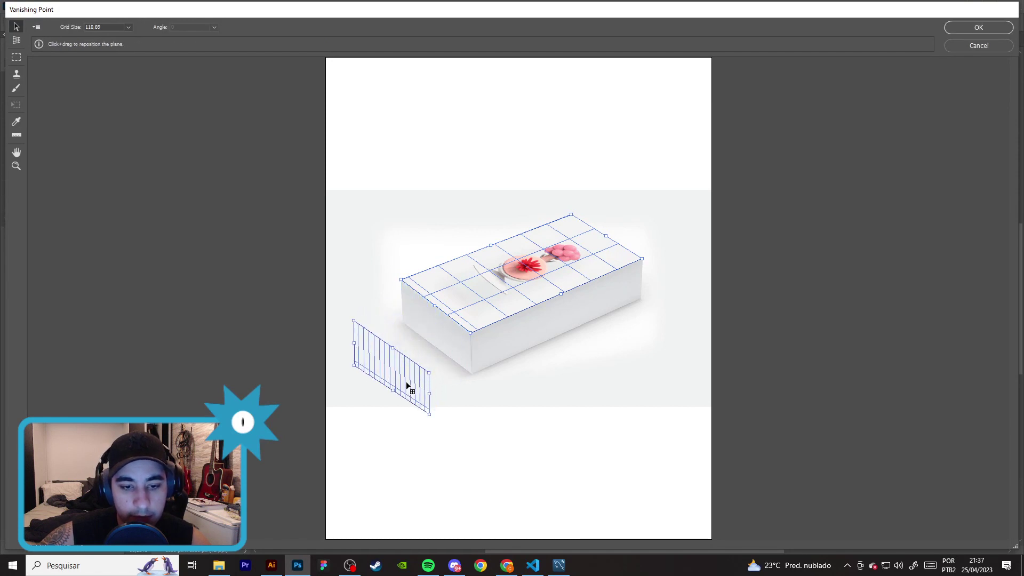
mouse_move(402, 380)
mouse_down()
mouse_move(440, 340)
mouse_move(442, 360)
mouse_up()
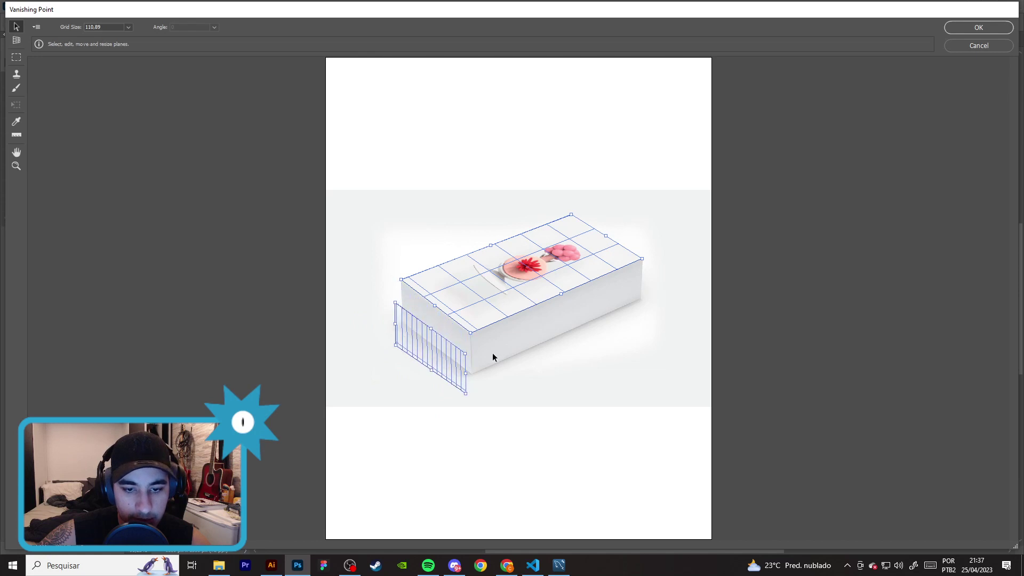
click(16, 40)
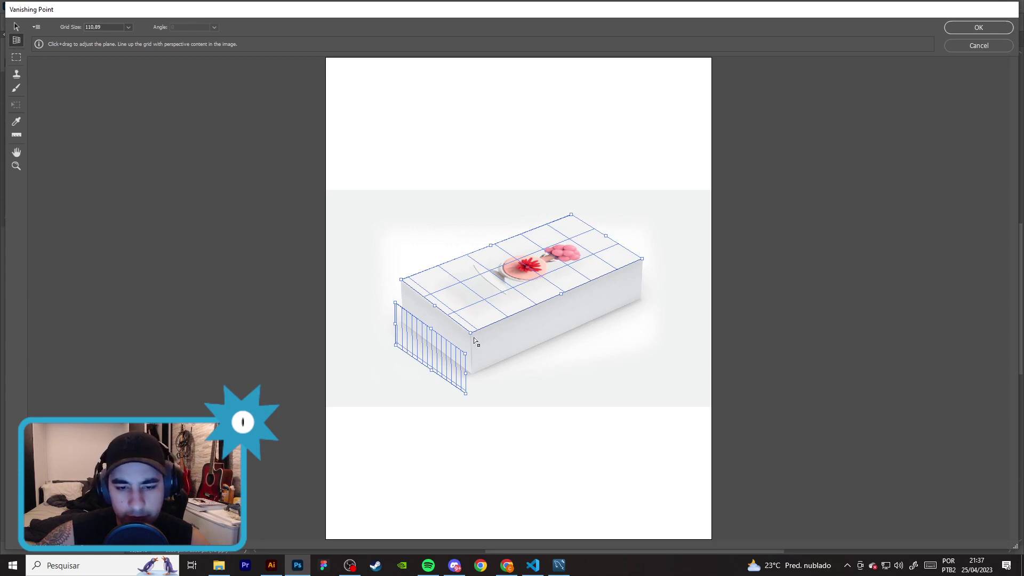
click(546, 375)
click(659, 327)
click(679, 375)
click(612, 408)
key(ctrl+alt+z)
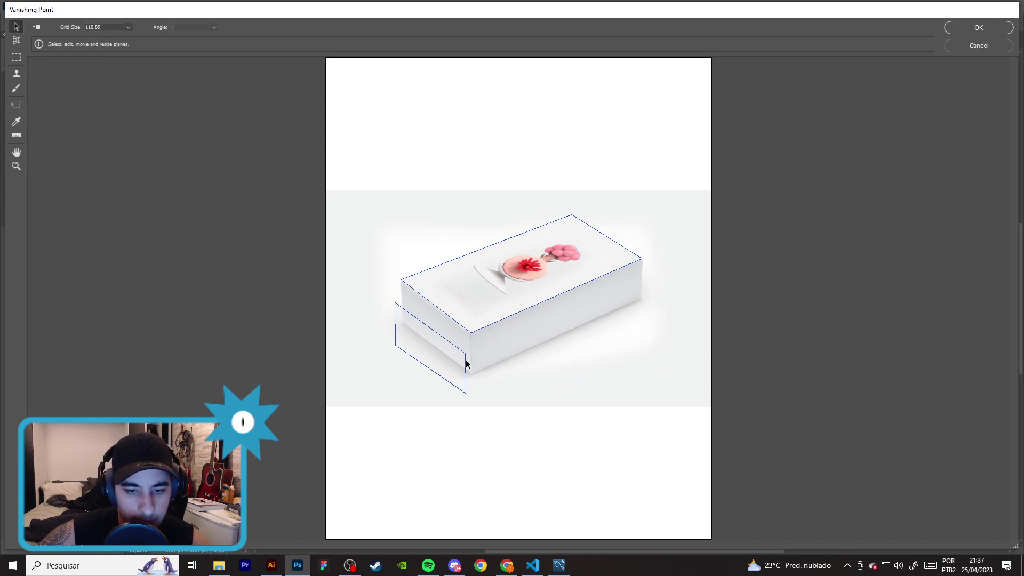
mouse_move(421, 343)
mouse_down()
mouse_move(441, 331)
mouse_move(433, 327)
mouse_up()
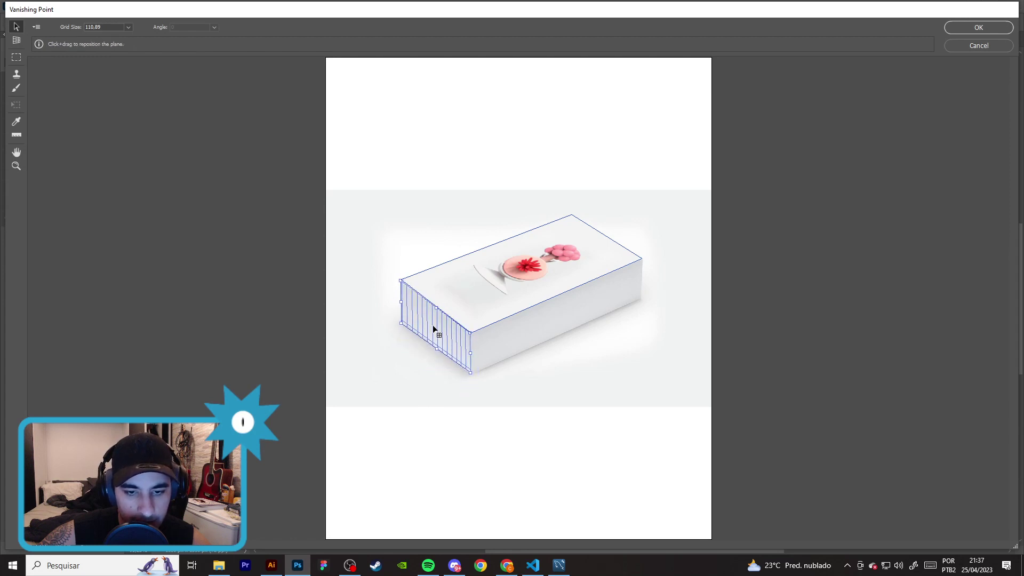
click(341, 183)
- Paste the logo into Vanishing Point and drag it onto the box's left end face
key(ctrl+v)
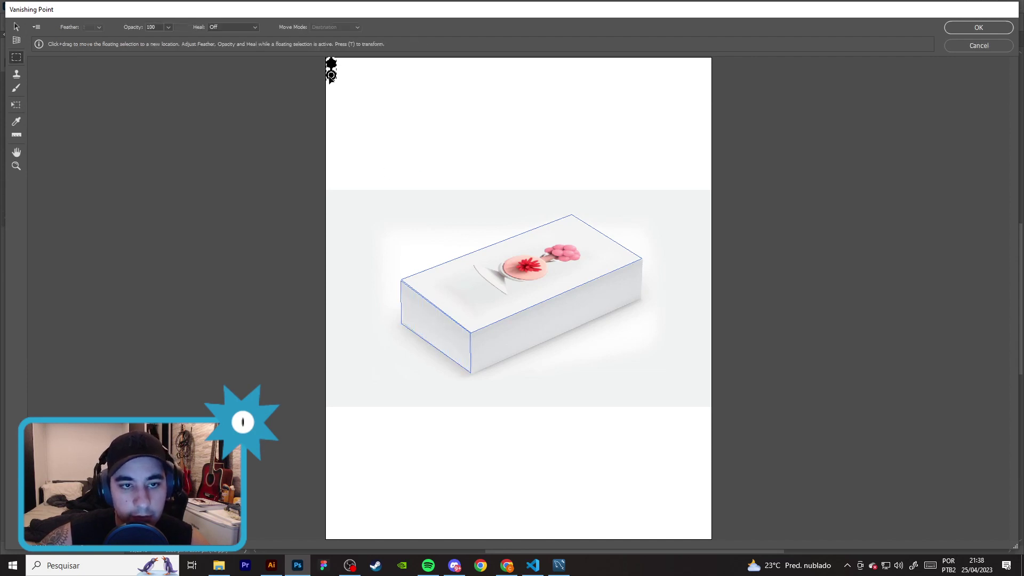
drag(331, 73, 433, 320)
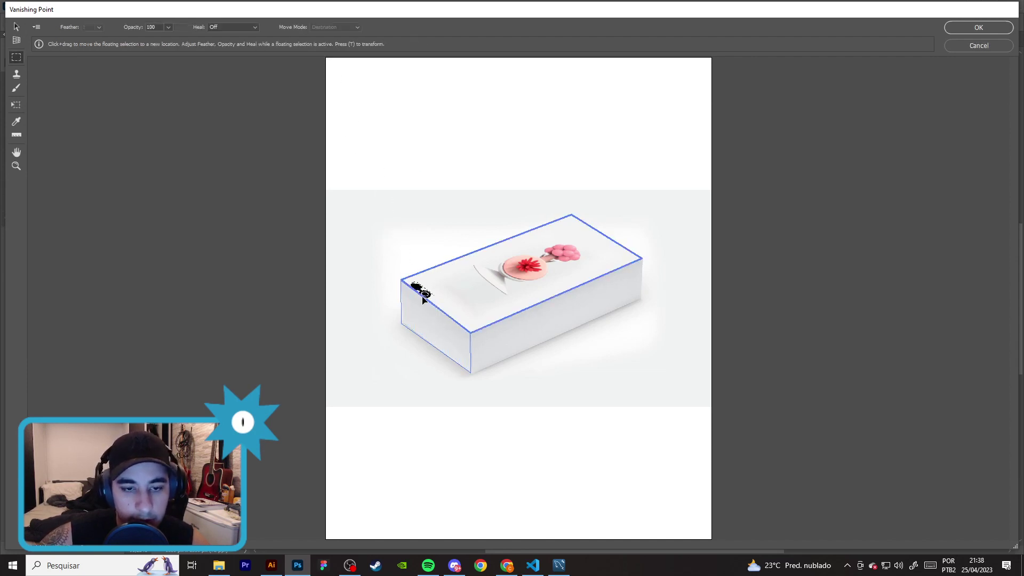
key(ctrl+z)
key(ctrl+z)
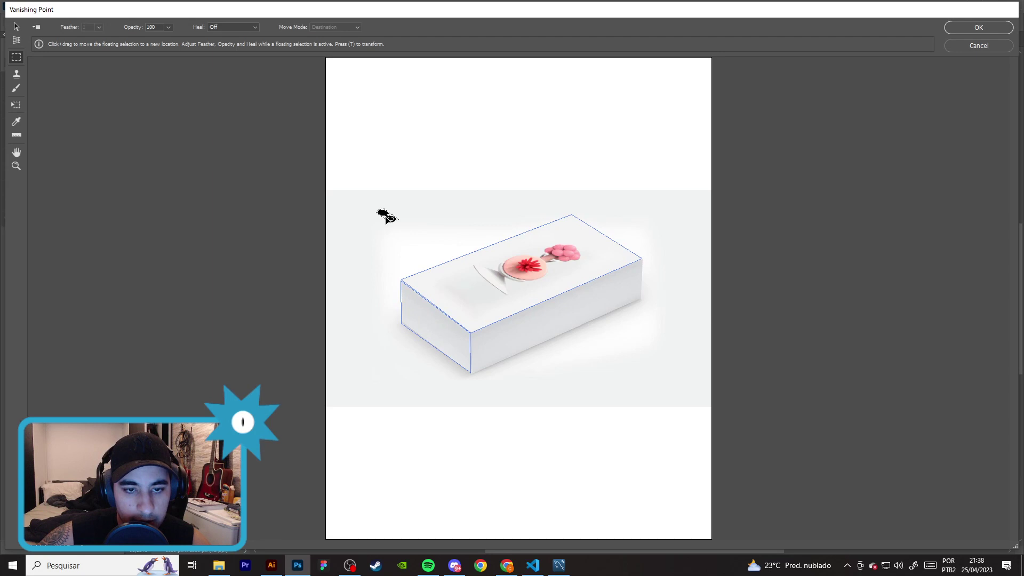
drag(401, 283, 430, 359)
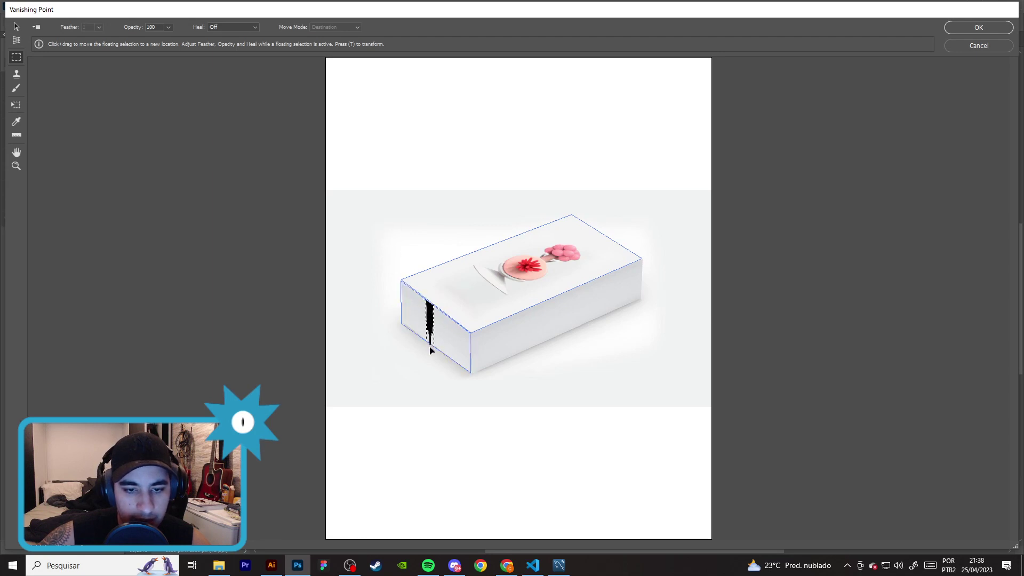
key(ctrl+d)
- Scale and position the logo to fit the end face, then apply the filter
key(t)
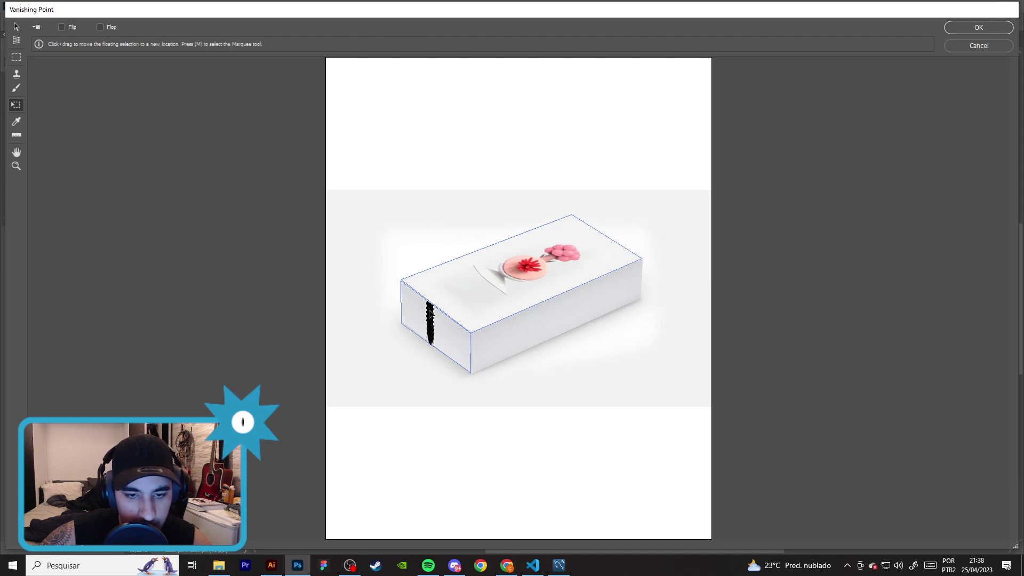
drag(430, 317, 427, 314)
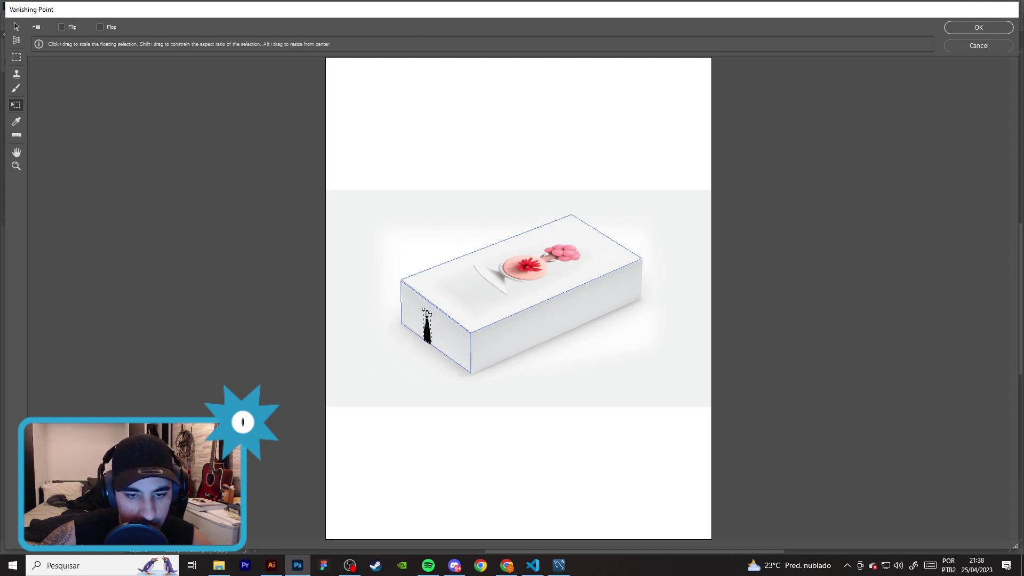
drag(427, 313, 426, 435)
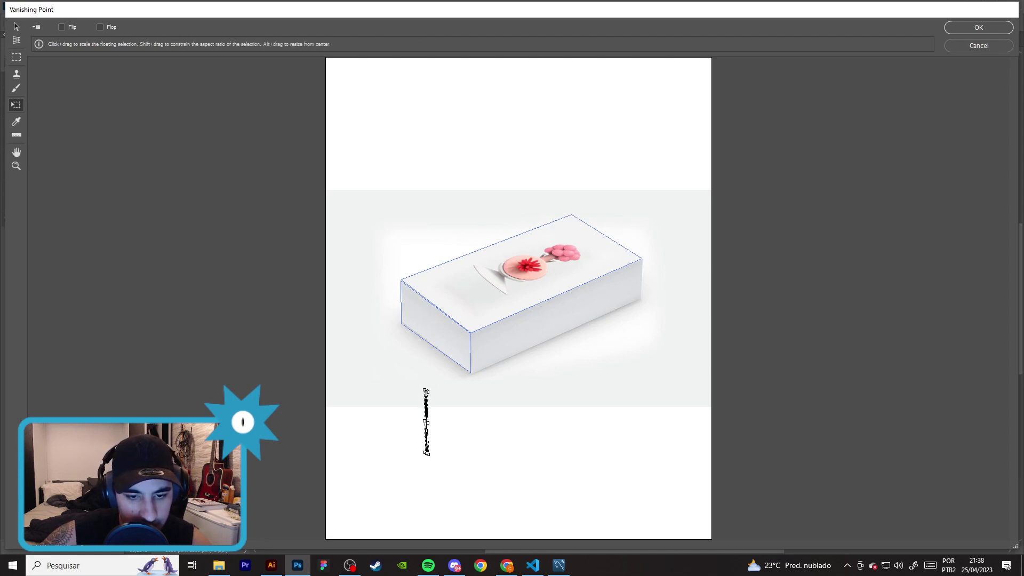
mouse_move(430, 432)
mouse_down()
mouse_move(430, 325)
mouse_move(436, 362)
mouse_move(446, 354)
mouse_move(437, 322)
mouse_up()
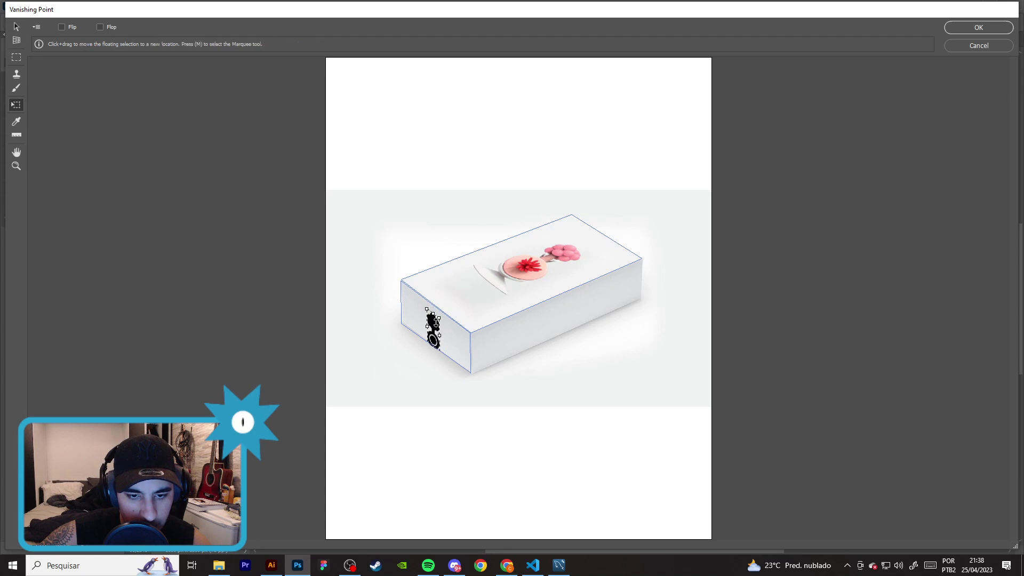
drag(437, 331, 438, 312)
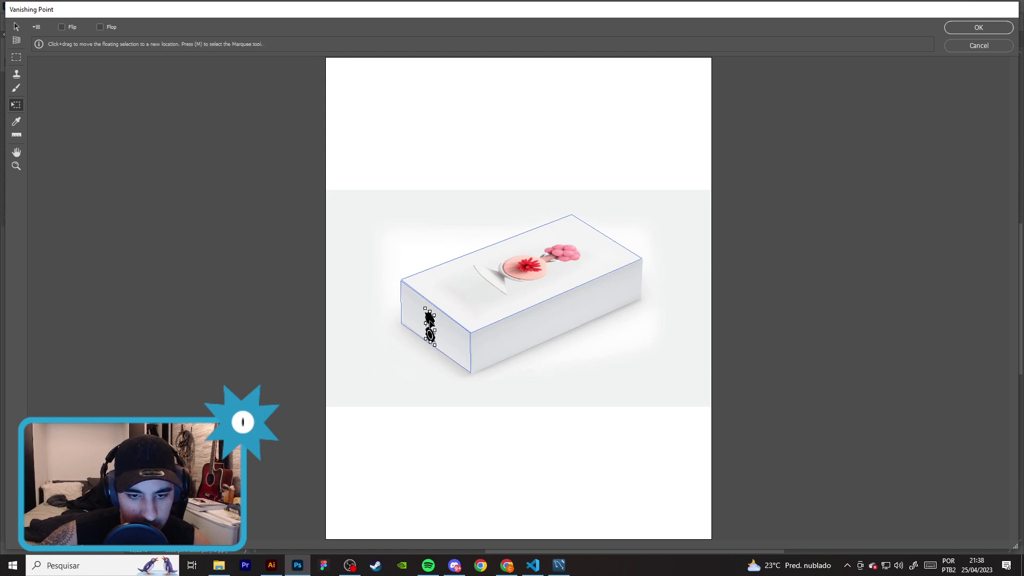
drag(431, 315, 433, 316)
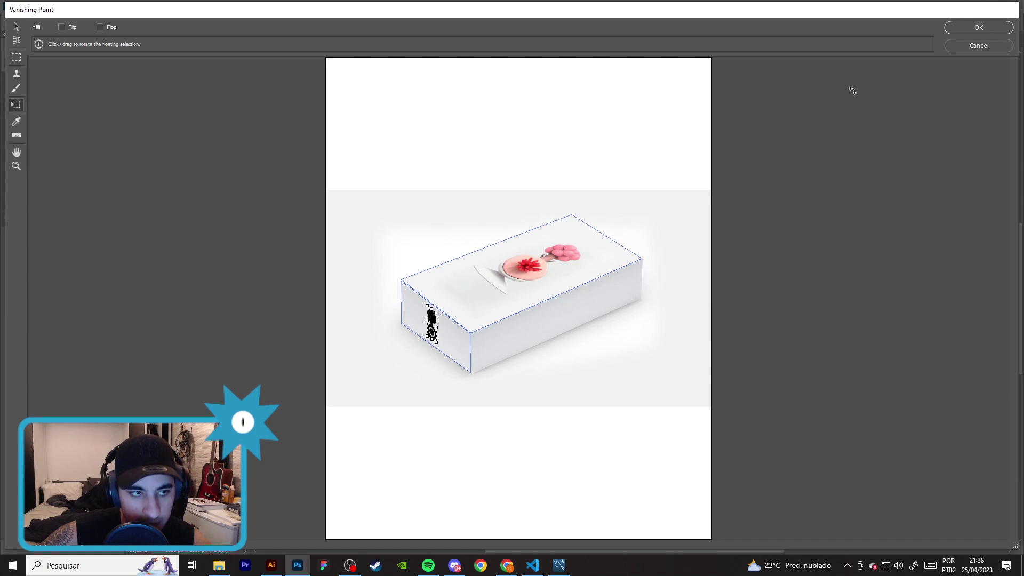
click(957, 31)
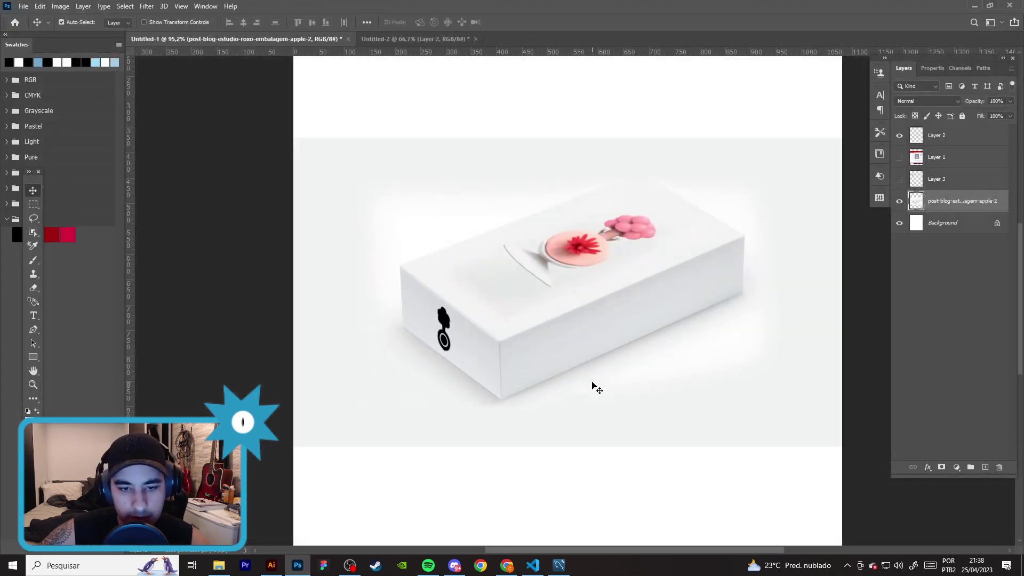
- Delete the leftover flat logo layer and deselect all layers
scroll(592, 379, down, 2)
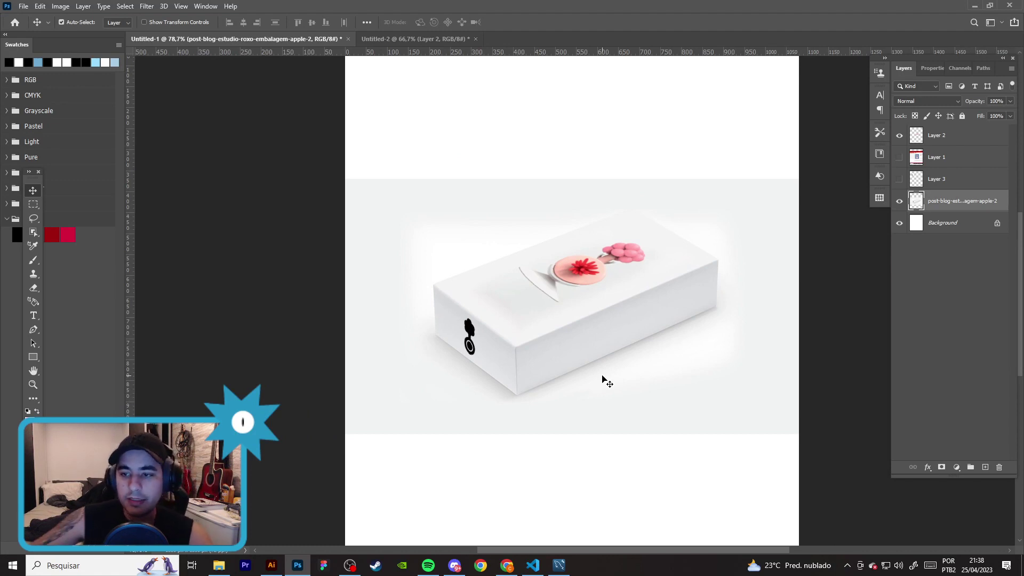
click(900, 180)
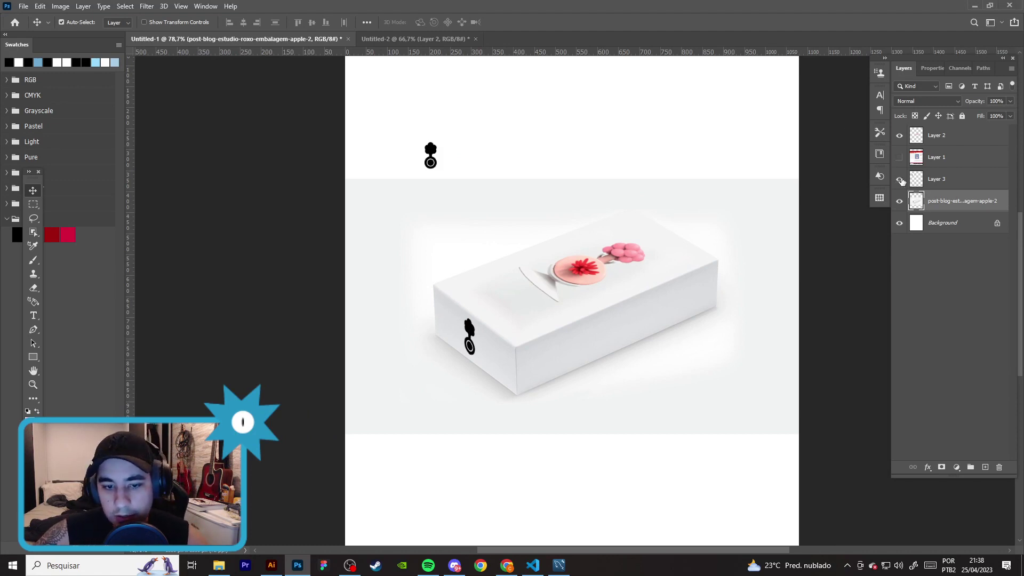
click(956, 179)
key(Delete)
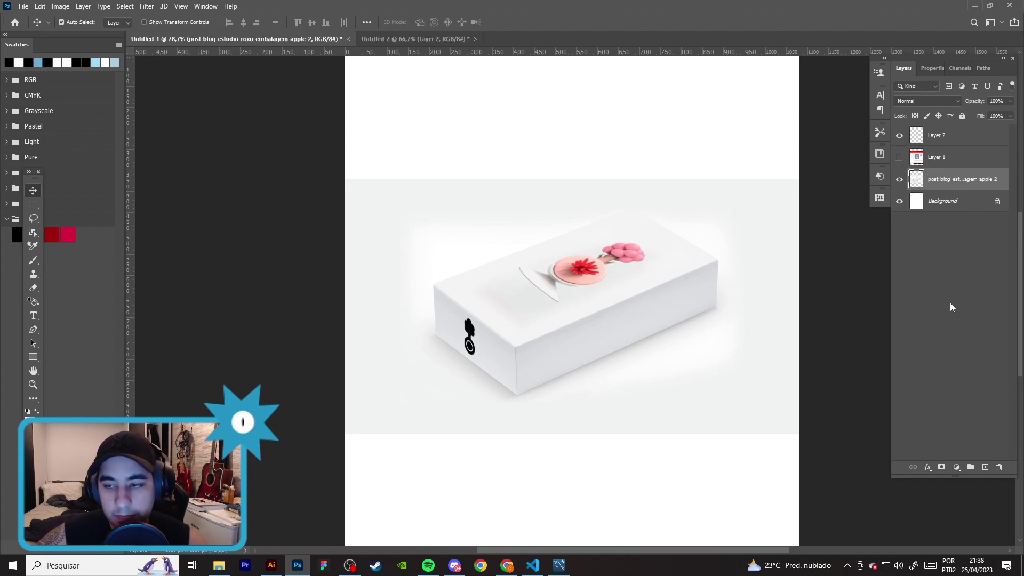
click(950, 302)
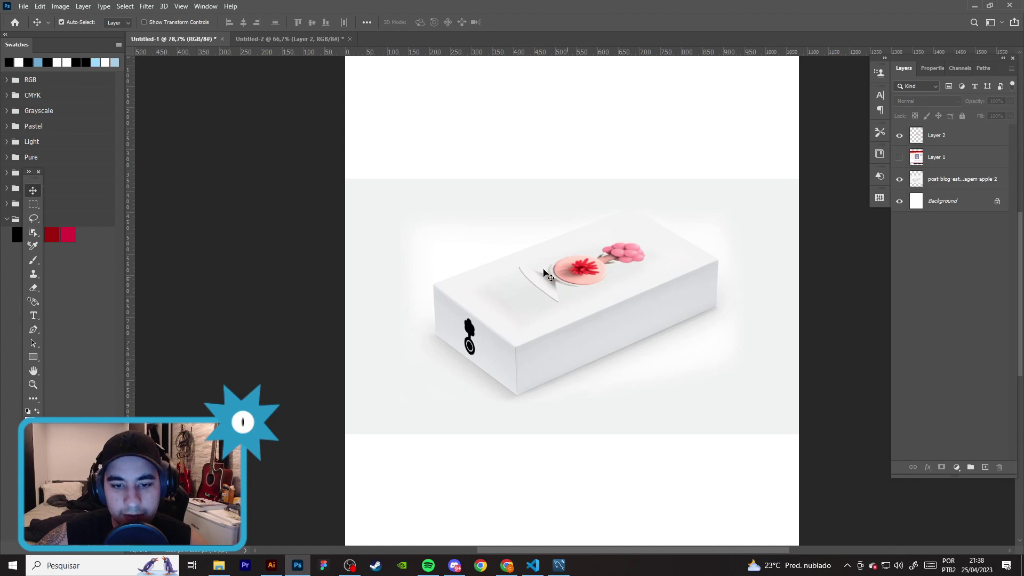
scroll(470, 376, up, 2)
scroll(478, 356, up, 2)
scroll(480, 342, down, 3)
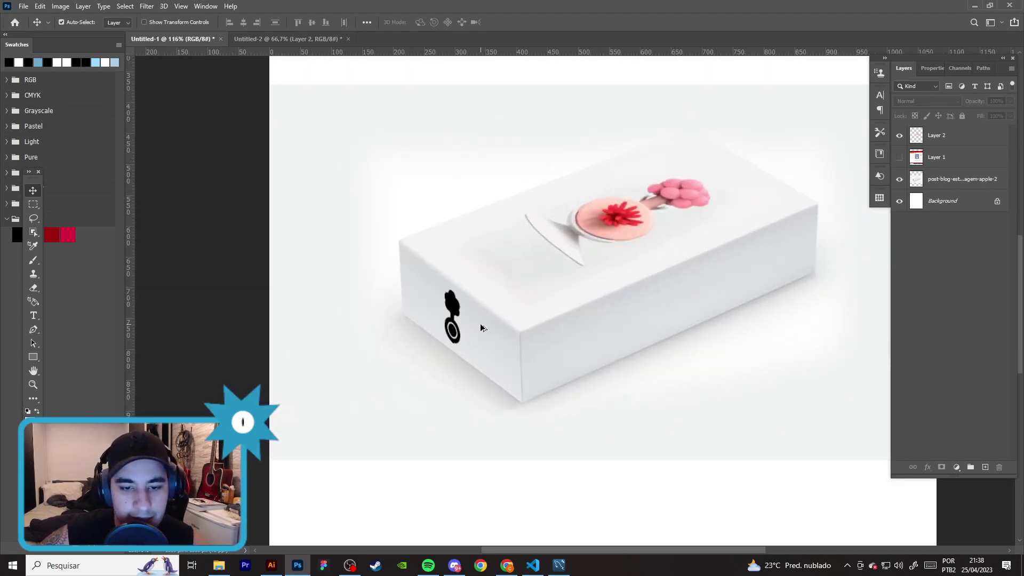
scroll(534, 336, down, 2)
scroll(560, 341, up, 2)
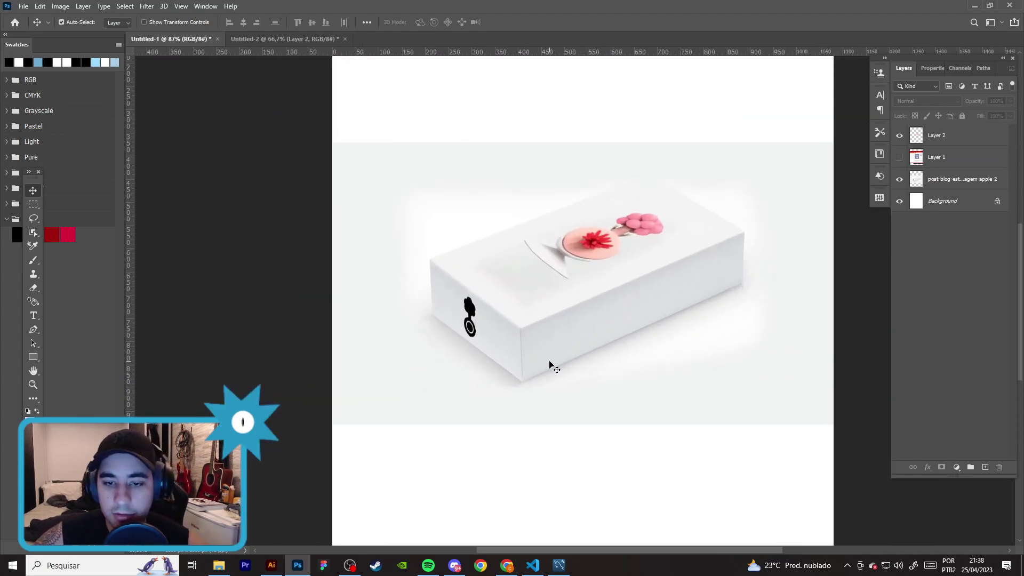
- Put the black logo on its own new layer, faded to about 47% opacity, above the box
key(ctrl+v)
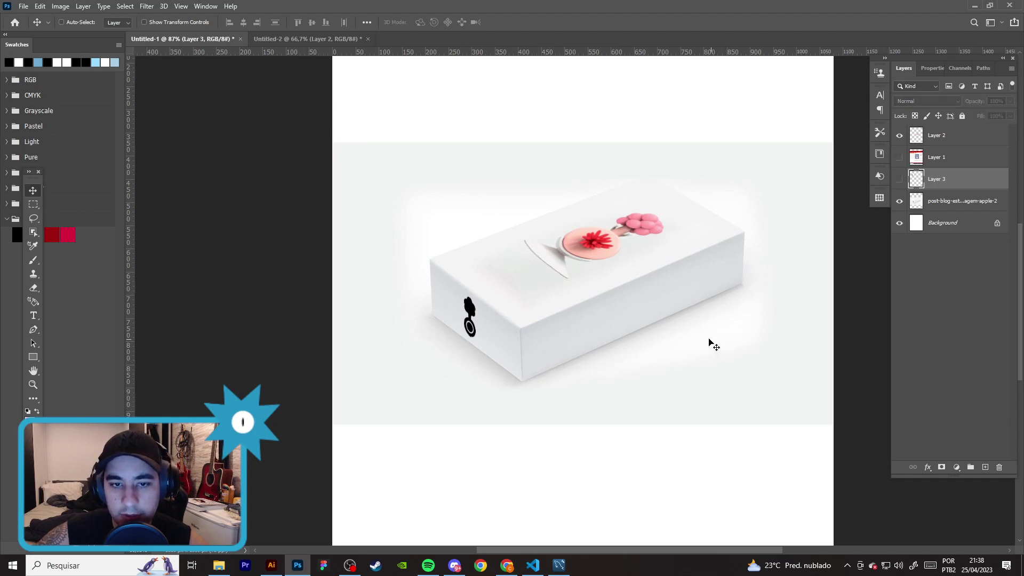
click(900, 180)
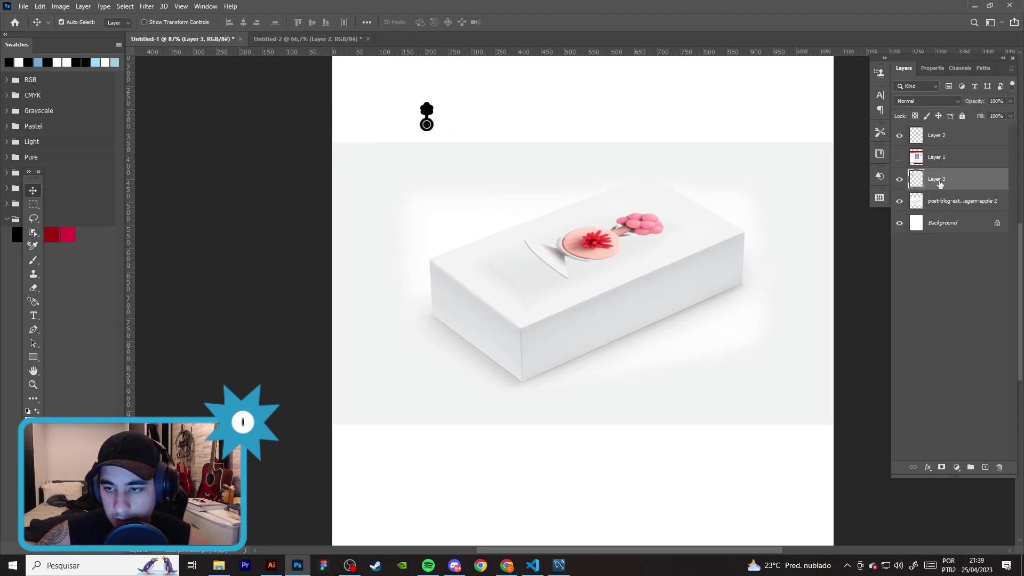
drag(1009, 107, 989, 116)
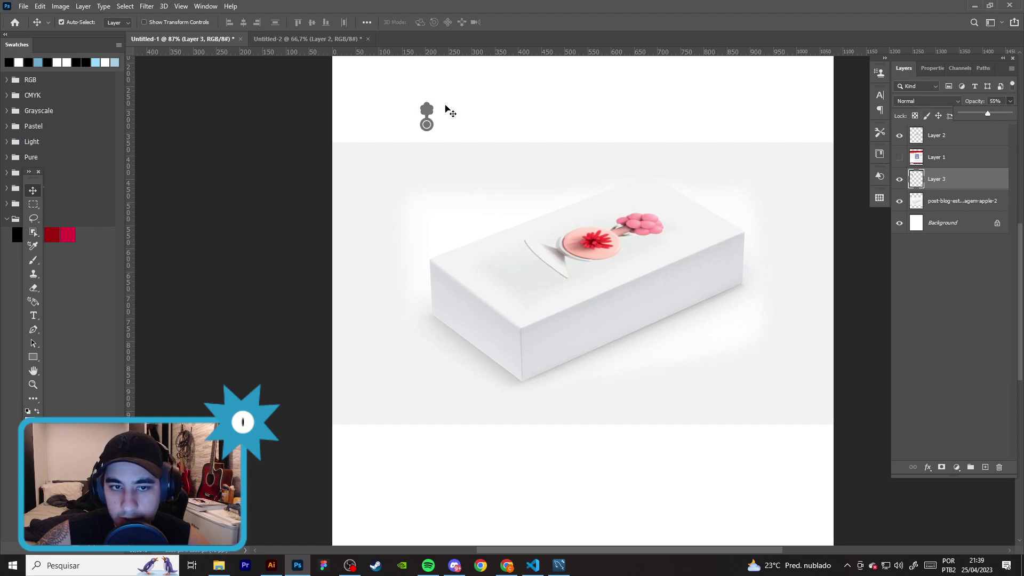
drag(427, 114, 471, 313)
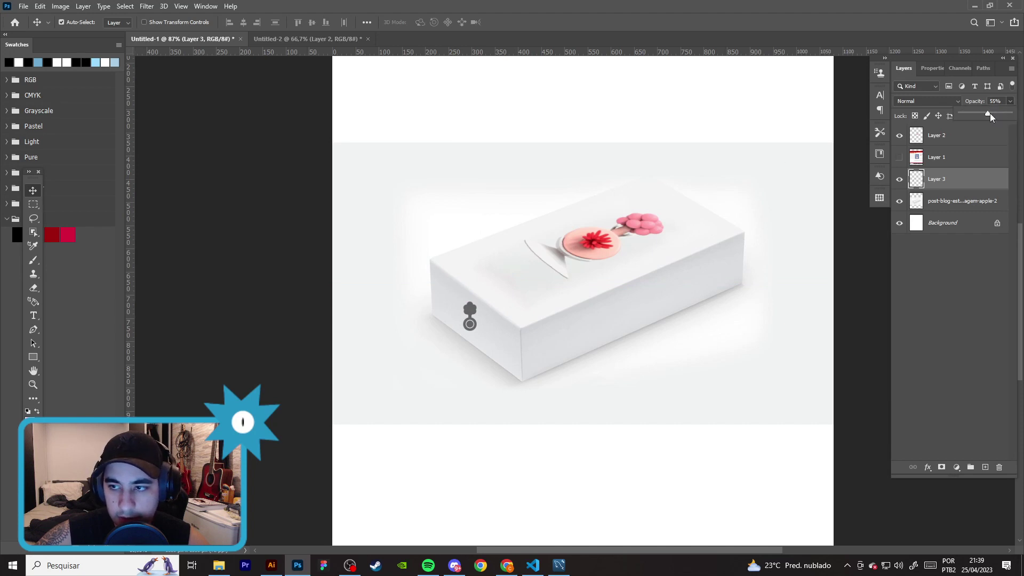
drag(990, 116, 985, 116)
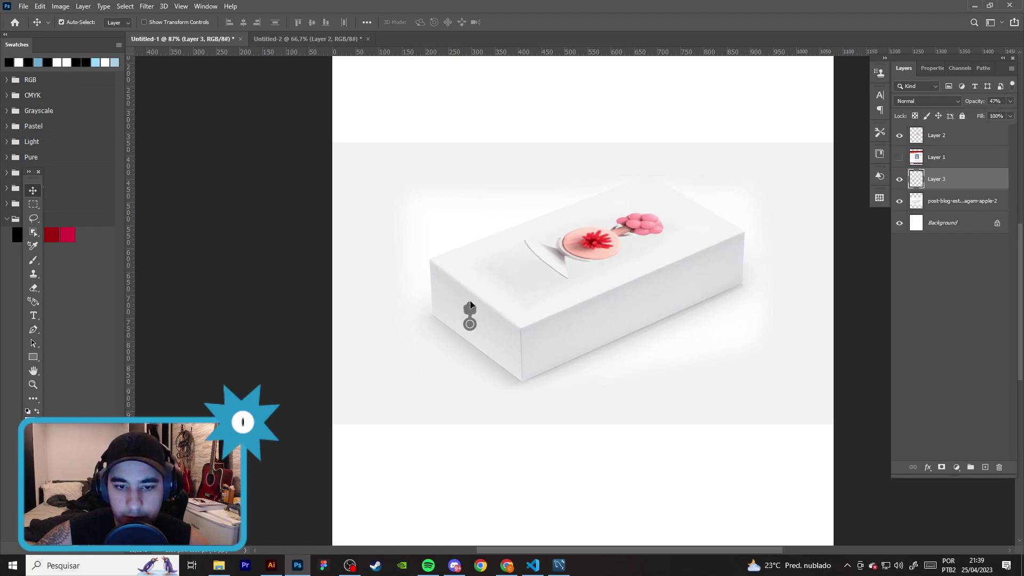
drag(469, 319, 451, 112)
- Load the logo's outline as a selection, hide its layer, and make the box photo active
ctrl+click(925, 183)
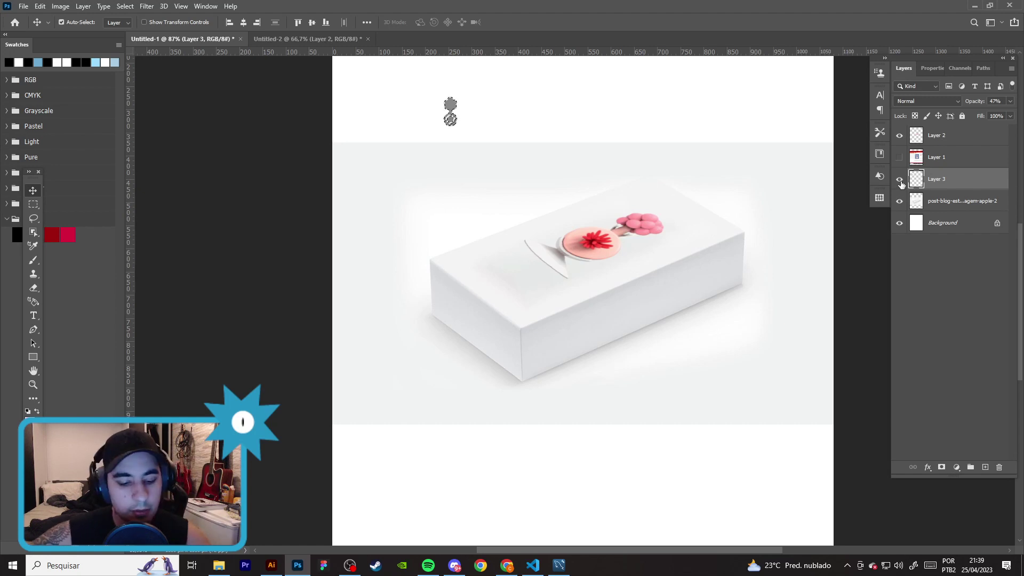
click(899, 180)
click(955, 201)
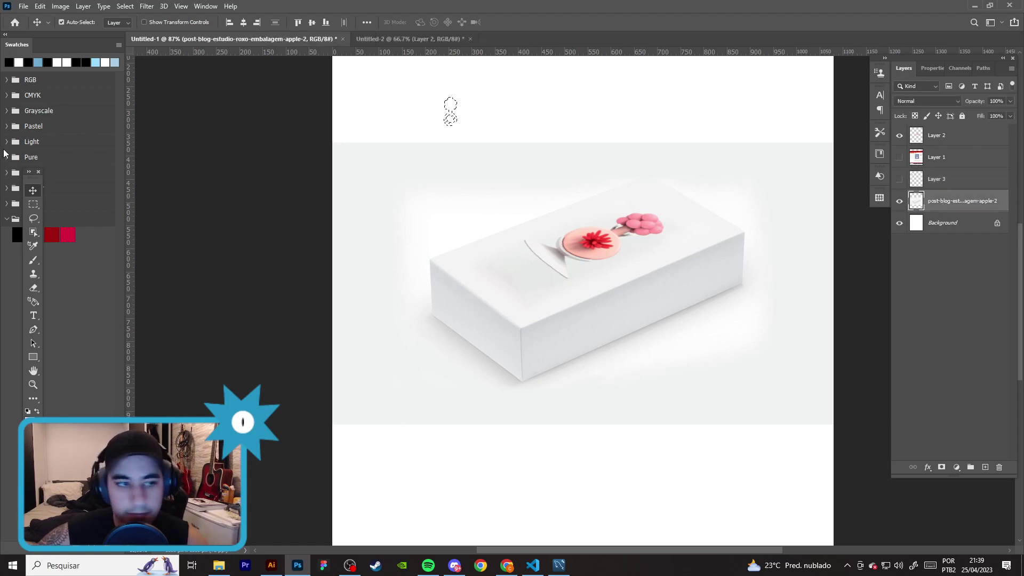
click(33, 204)
click(37, 191)
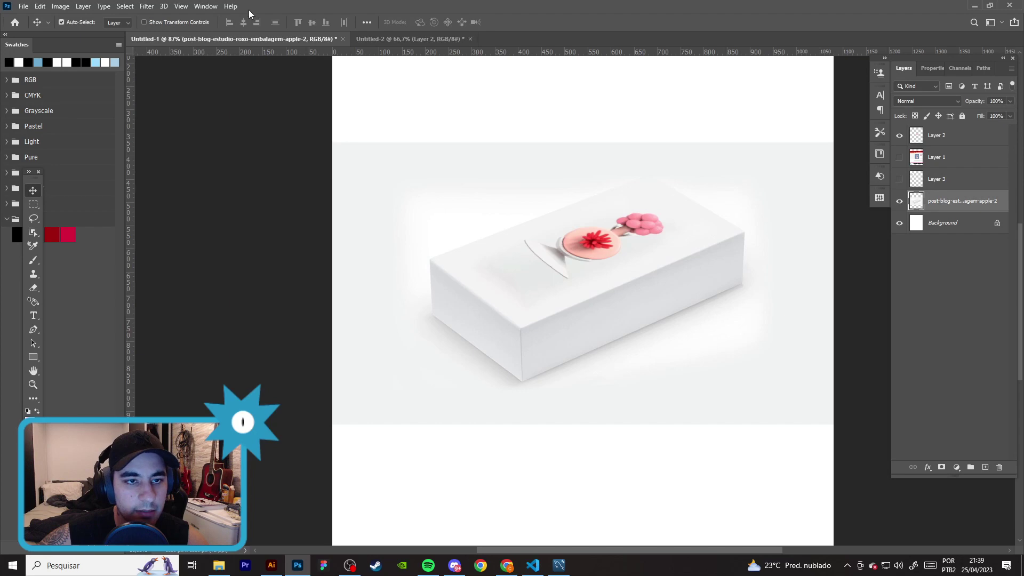
click(147, 6)
click(197, 101)
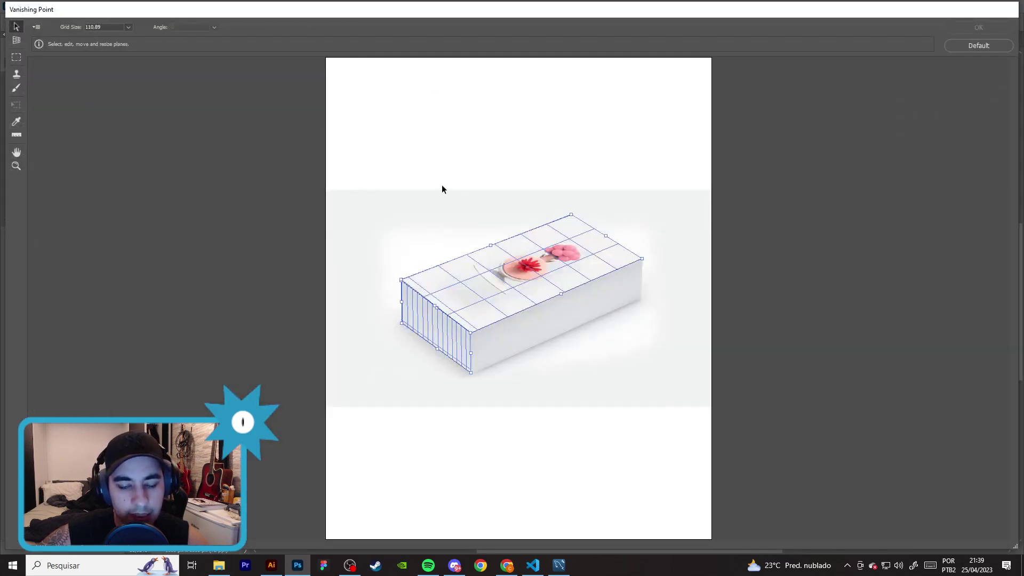
- Leave the Vanishing Point filter without making changes
key(m)
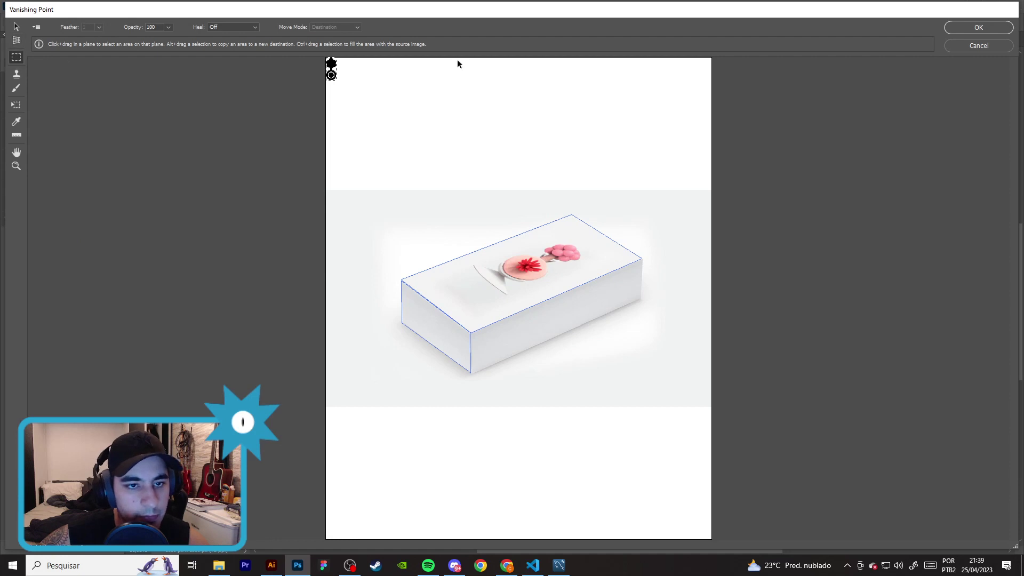
key(alt)
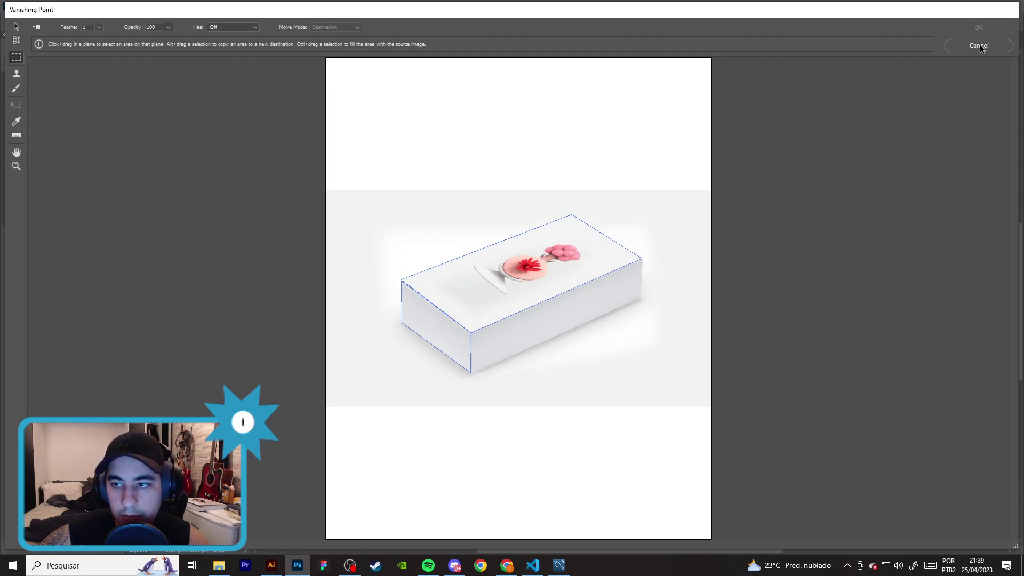
click(979, 46)
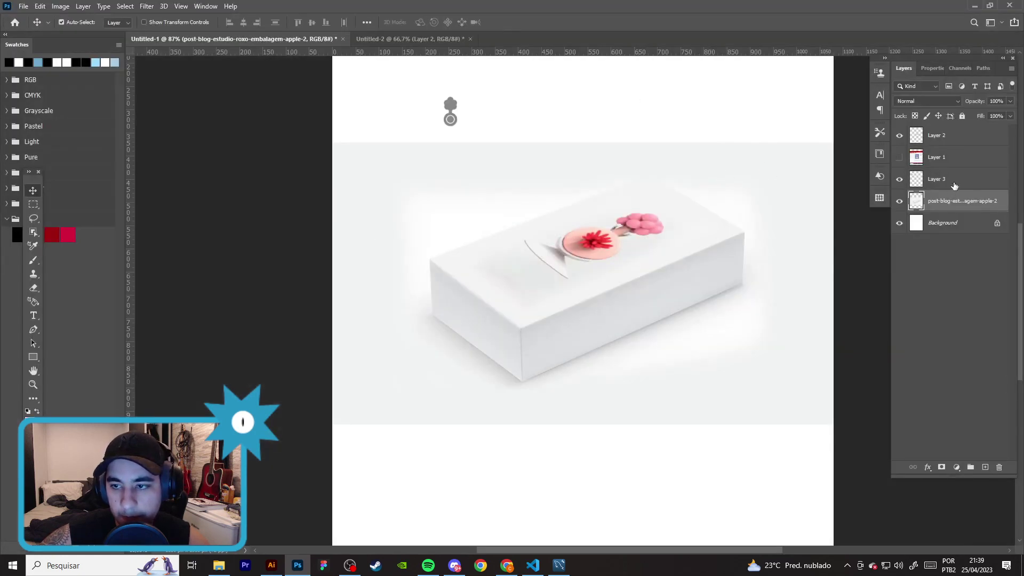
- Convert Layer 3 to a smart object and load its pixels as a selection
right_click(952, 178)
click(852, 252)
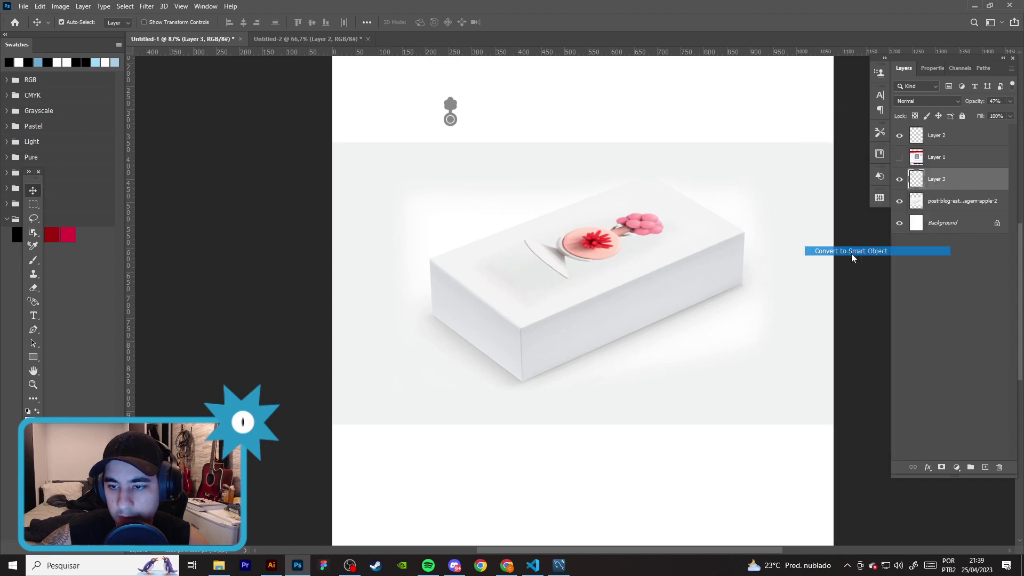
right_click(944, 180)
click(688, 162)
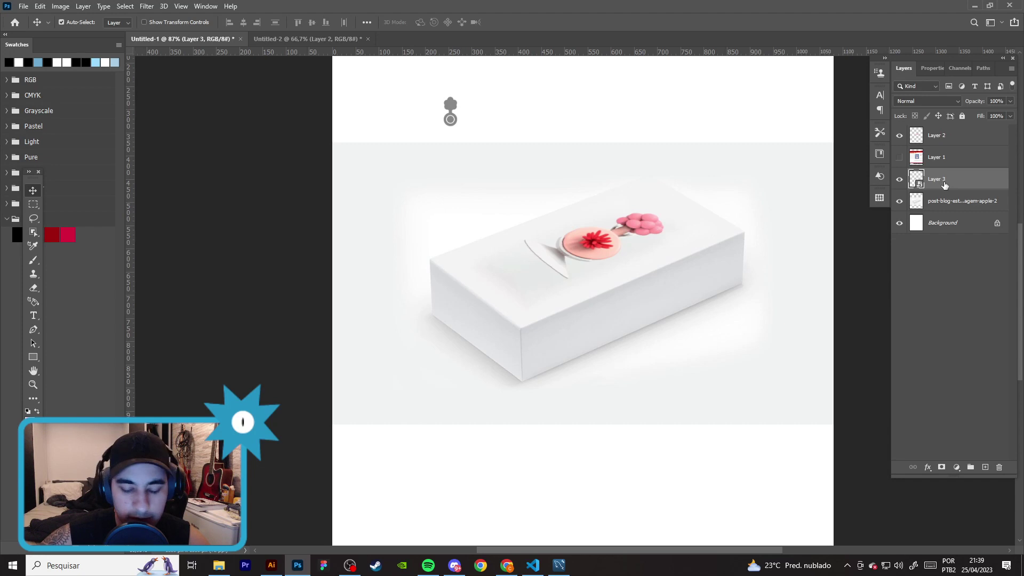
ctrl+click(919, 180)
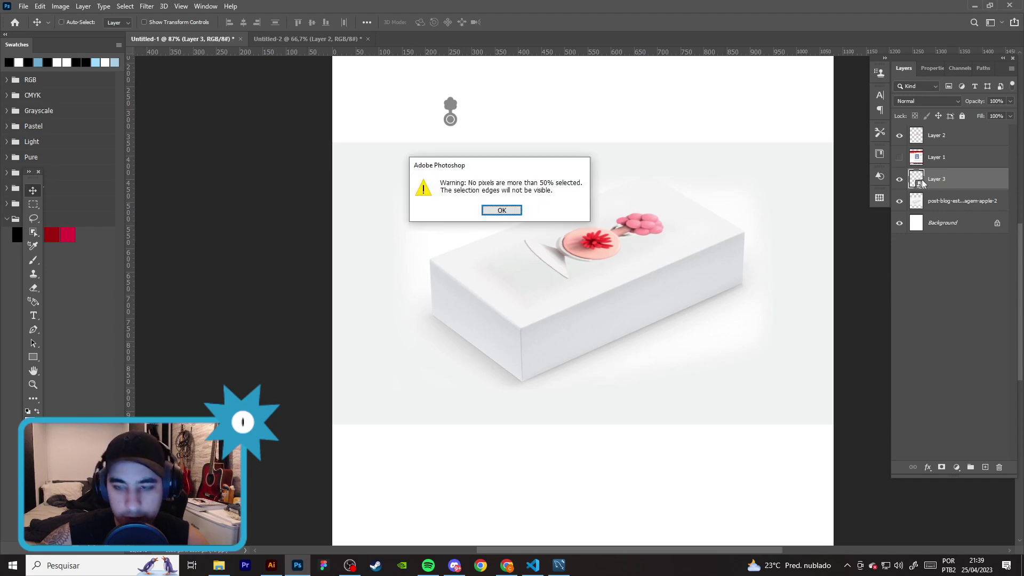
click(504, 209)
right_click(949, 181)
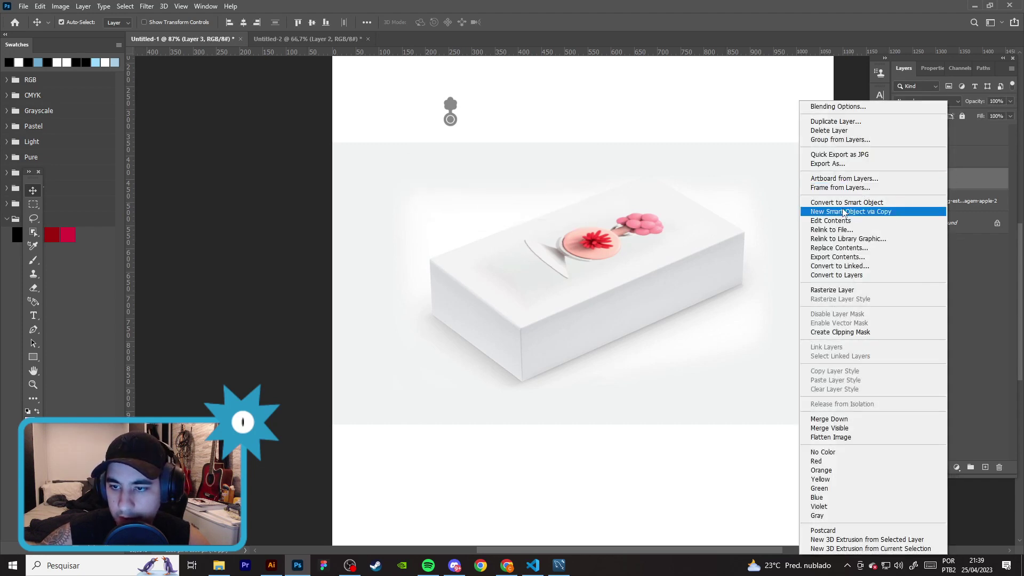
- Rasterize Layer 3 and load its logo pixels as a selection
click(842, 291)
ctrl+click(916, 180)
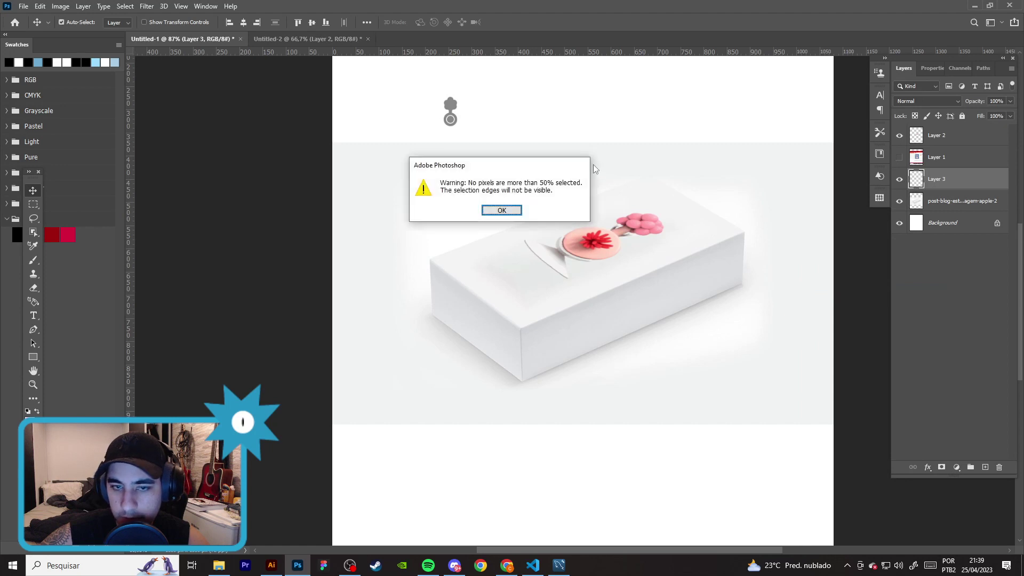
click(502, 210)
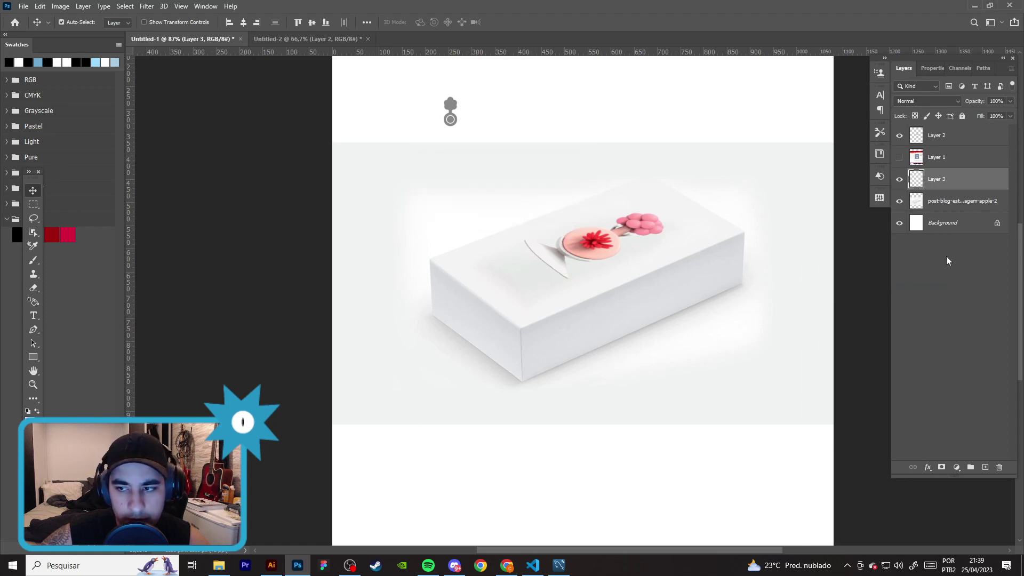
click(491, 157)
ctrl+click(914, 183)
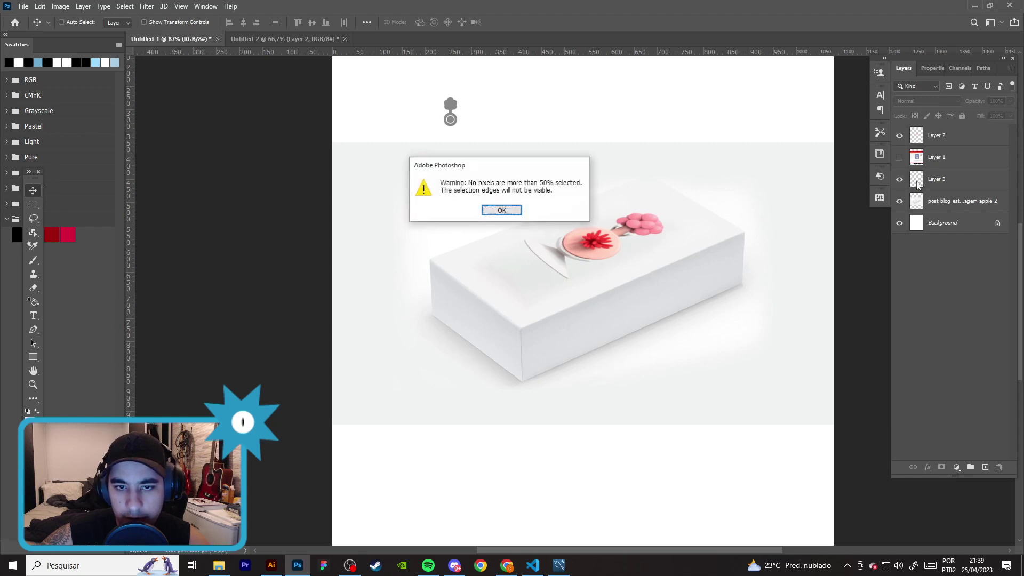
click(502, 211)
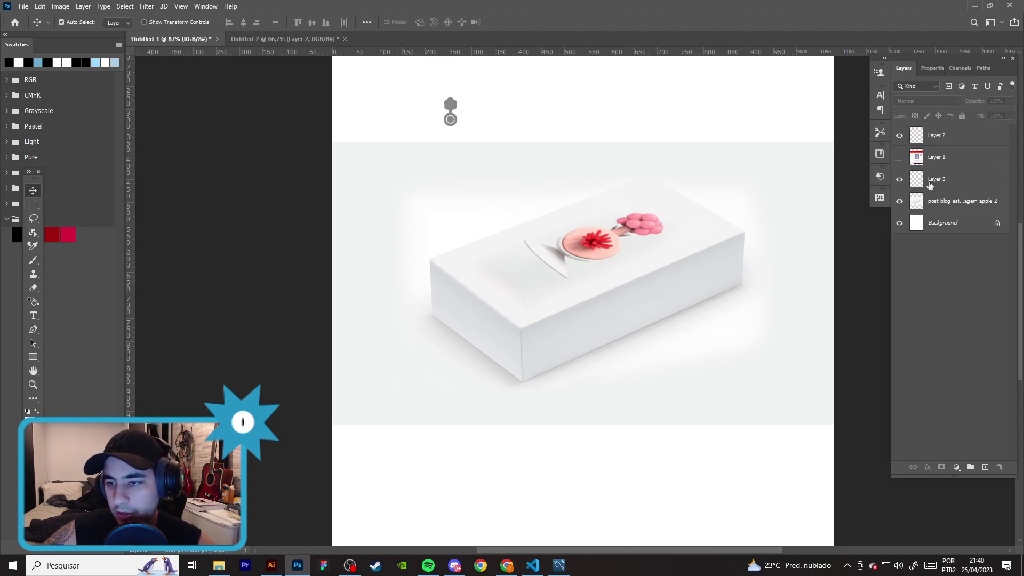
- Trial-move the grey logo onto the box's side, undo it, and reselect the logo layer
drag(452, 106, 469, 312)
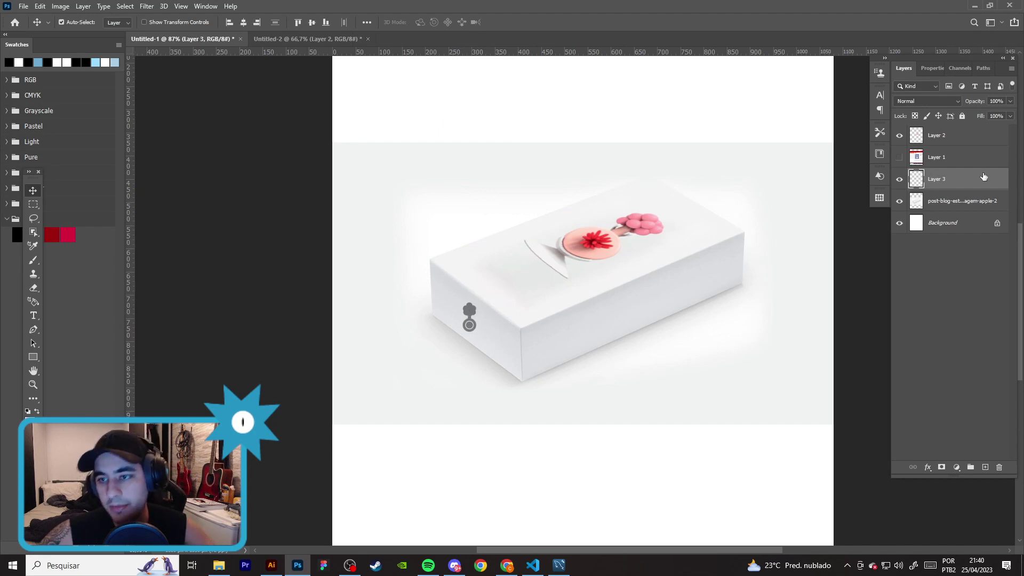
key(ctrl+z)
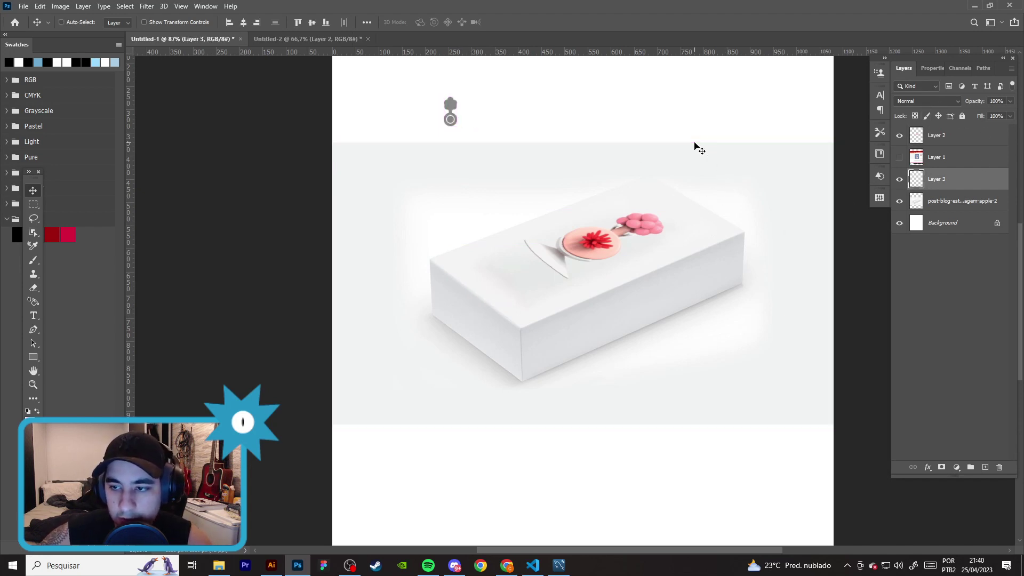
click(955, 200)
click(900, 178)
ctrl+click(948, 181)
click(946, 181)
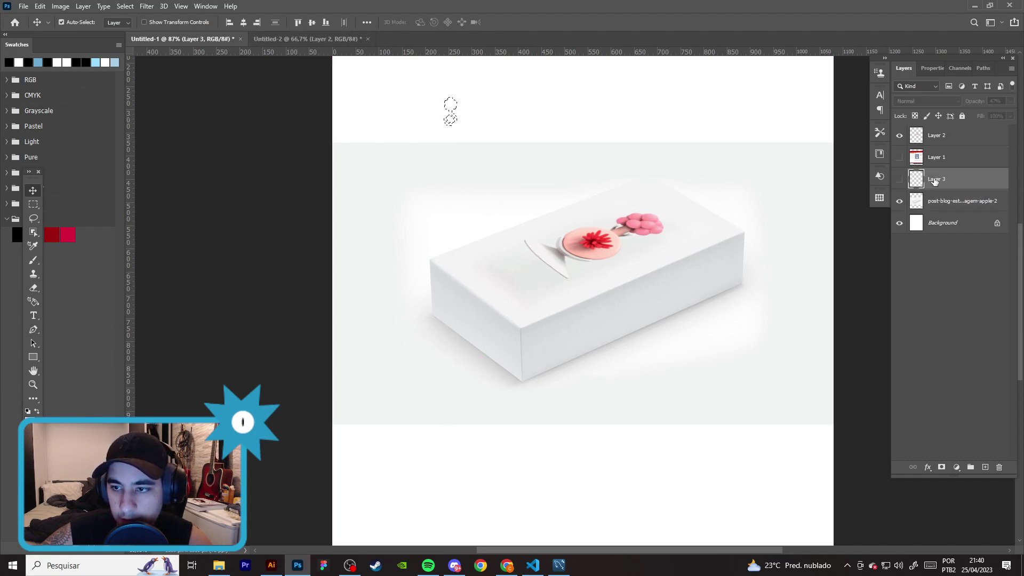
- Set the logo layer's opacity to about 47% and deselect
key(4)
key(7)
click(1010, 101)
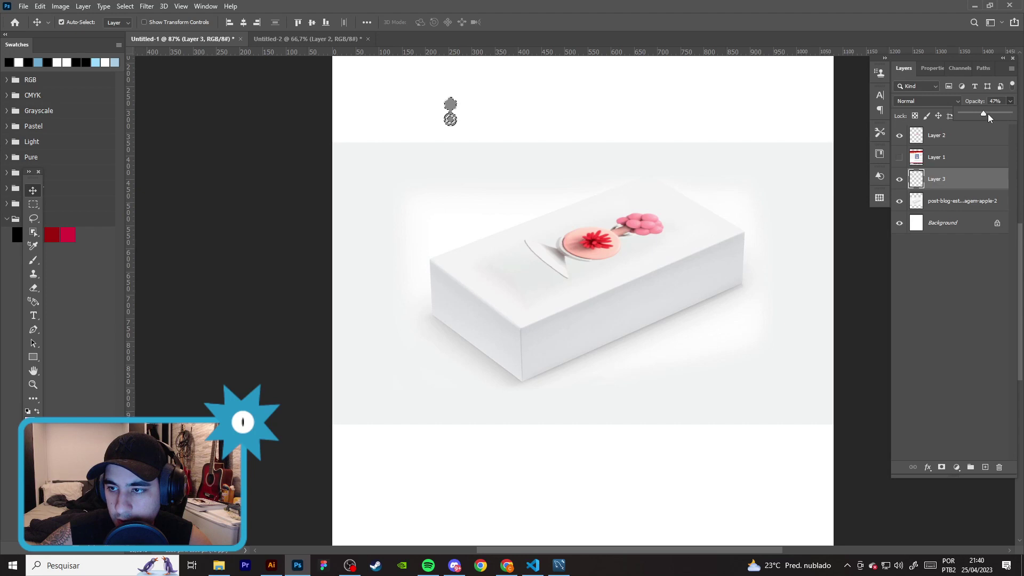
drag(989, 116, 989, 116)
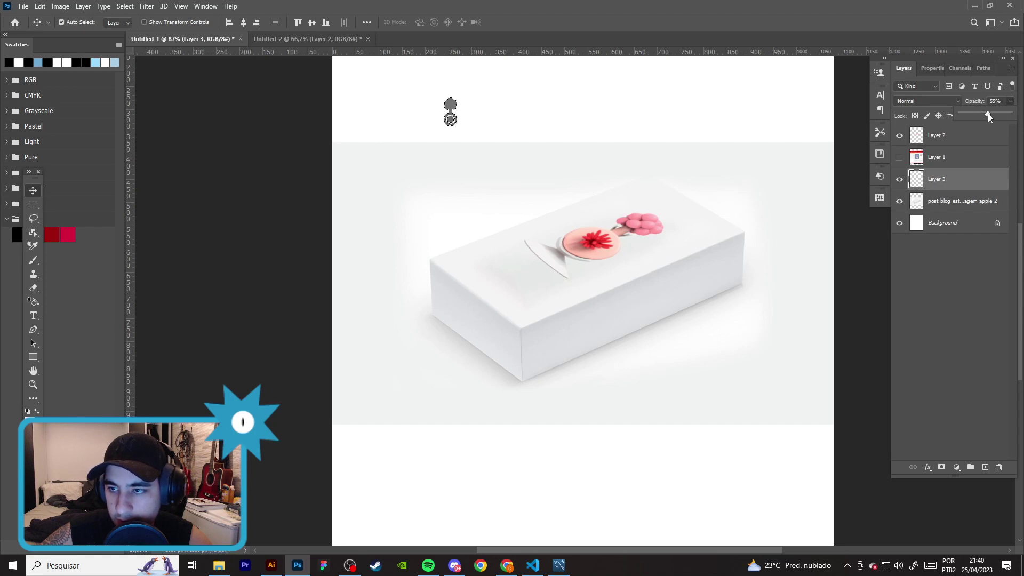
click(266, 160)
click(33, 205)
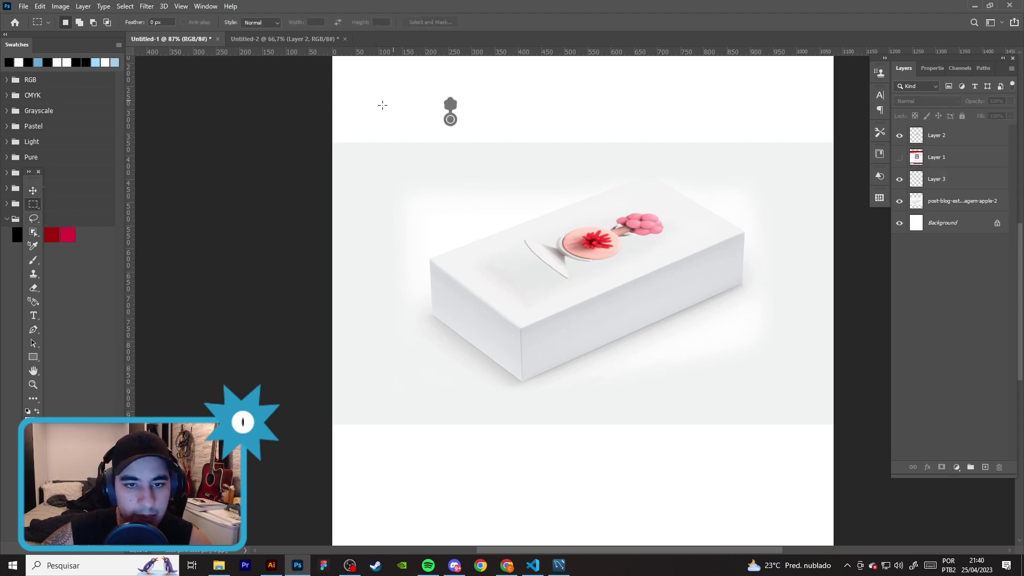
click(33, 191)
- Re-rasterize Layer 3 via a smart object, hide it, and make the box photo layer active
right_click(939, 178)
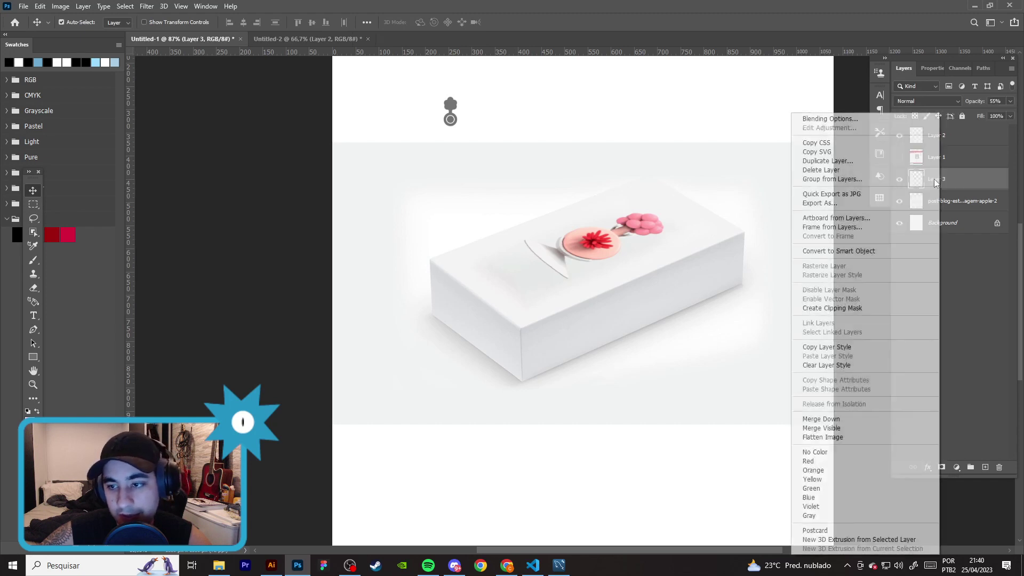
click(848, 251)
right_click(955, 178)
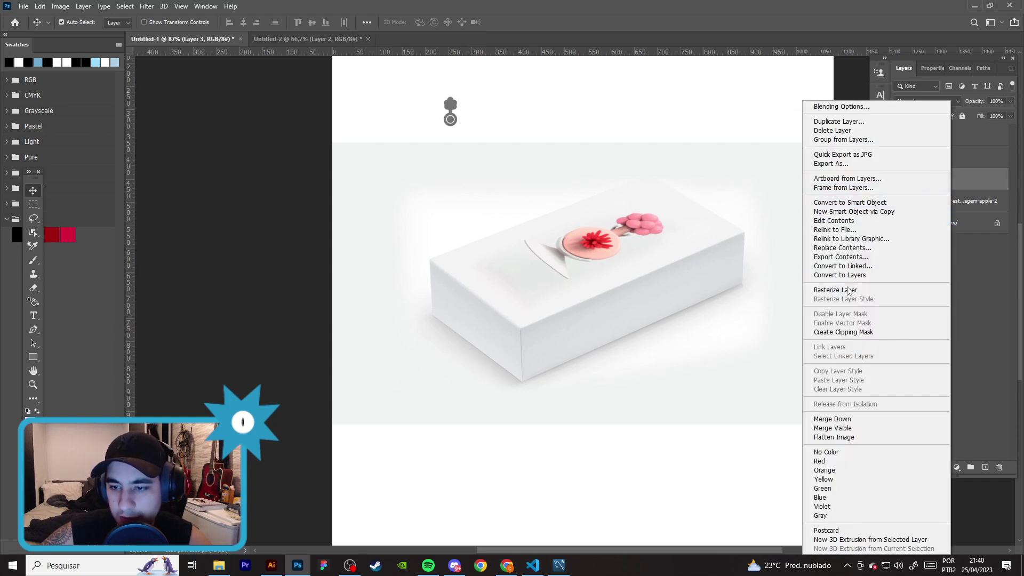
click(850, 290)
ctrl+click(915, 186)
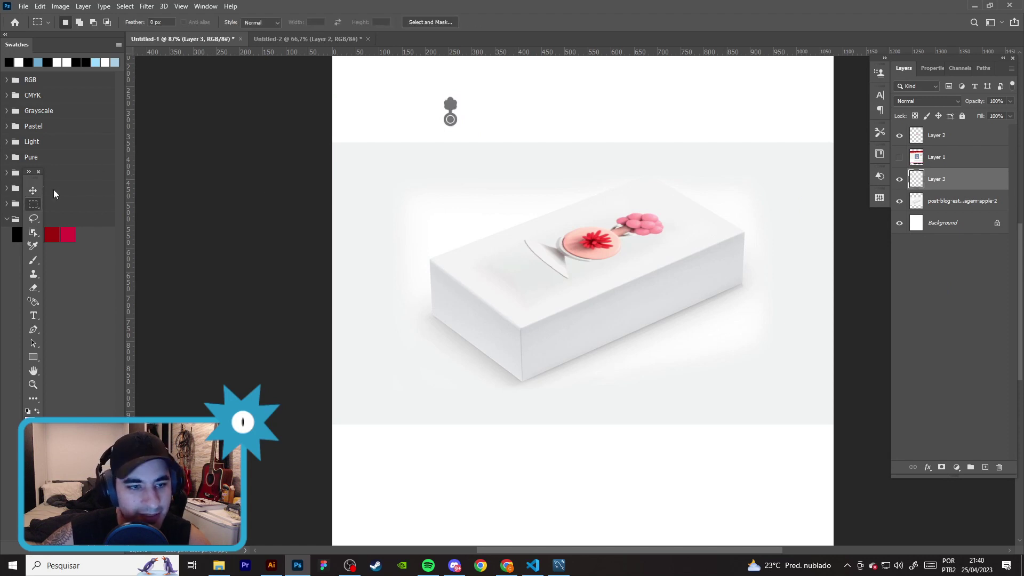
click(900, 180)
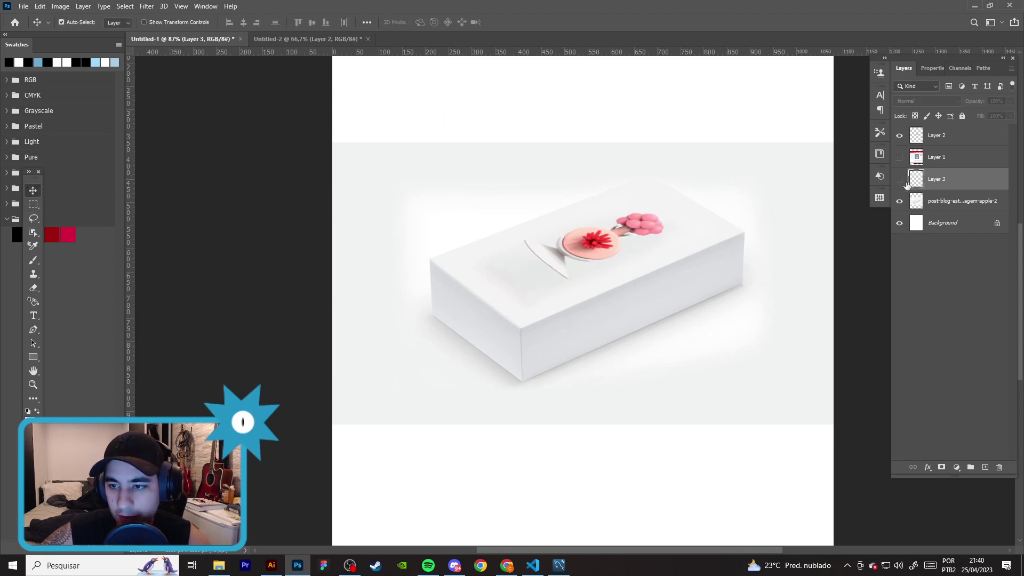
click(945, 201)
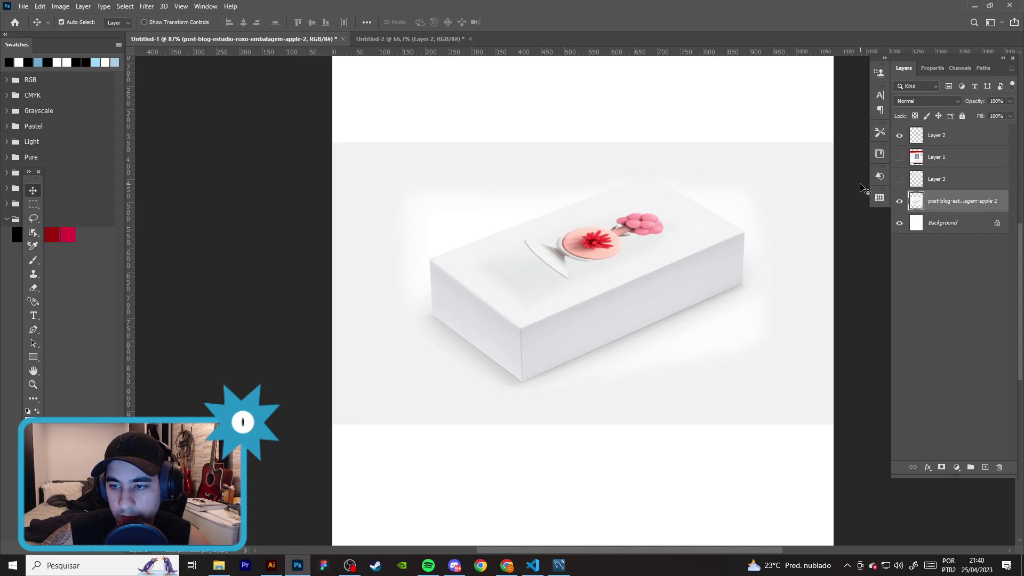
click(943, 178)
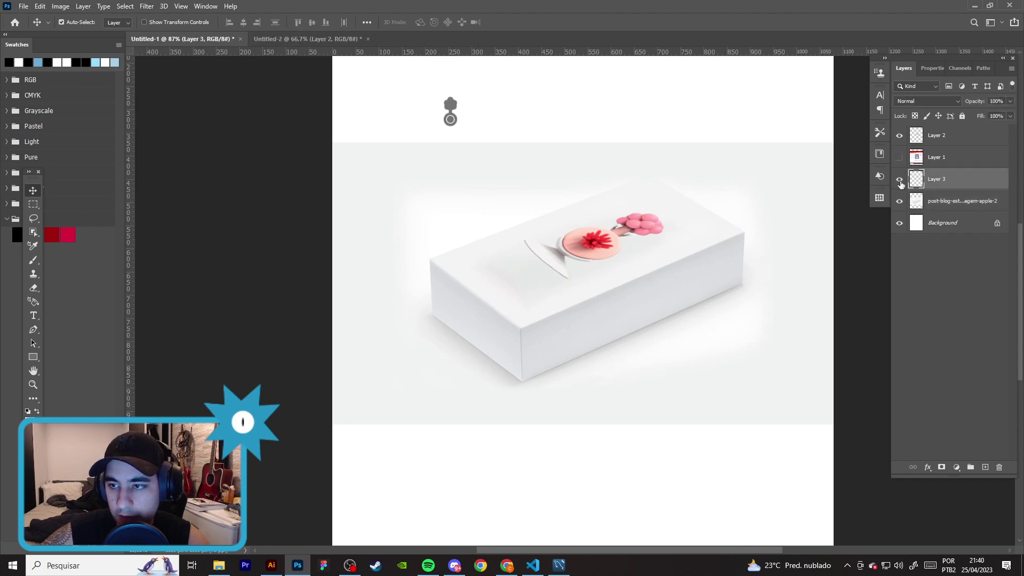
click(951, 202)
click(146, 6)
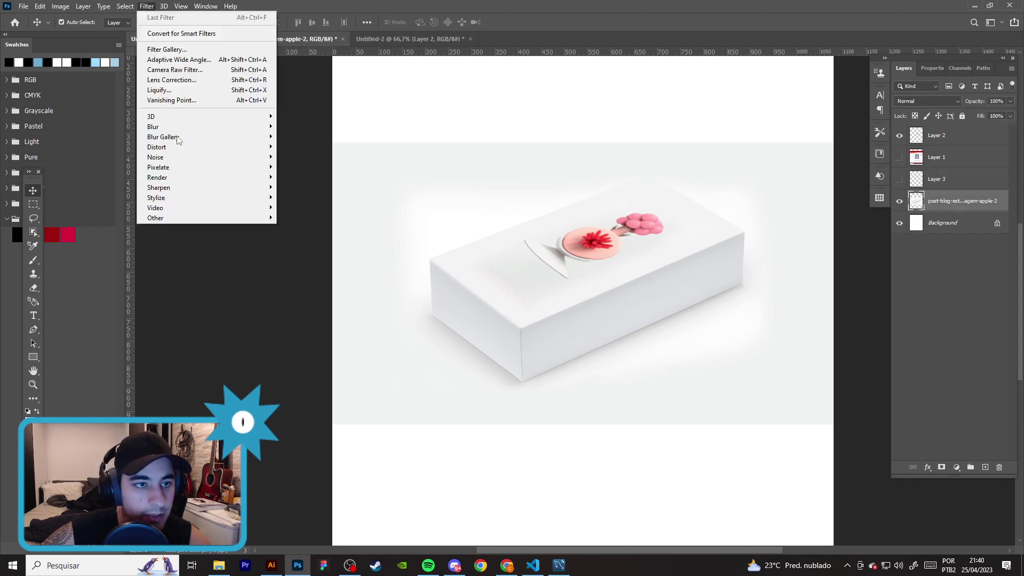
- Paste the logo into Vanishing Point and drag it onto the box's plane
click(160, 101)
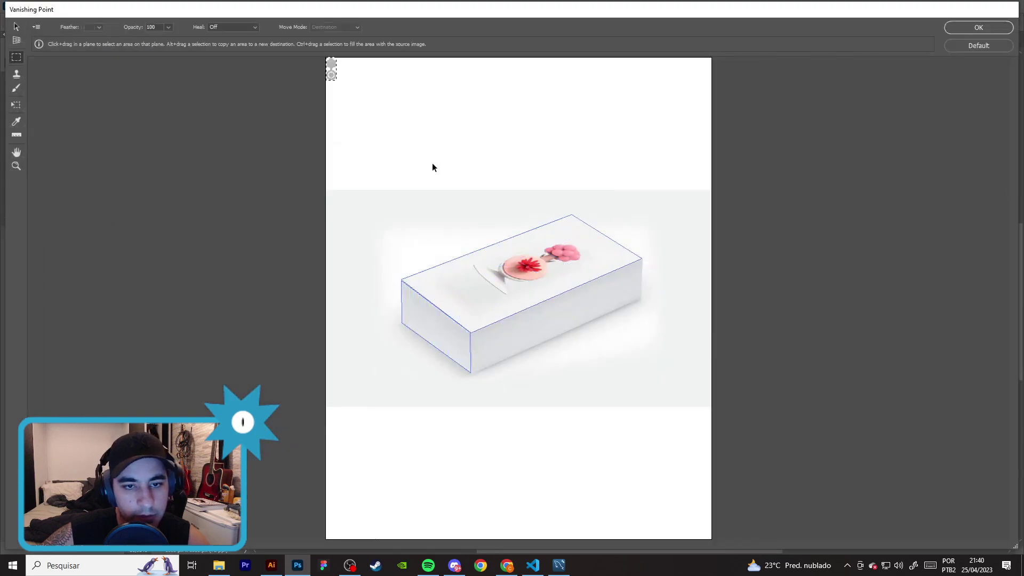
key(ctrl+v)
mouse_move(343, 83)
mouse_down()
mouse_move(432, 284)
mouse_move(432, 331)
mouse_up()
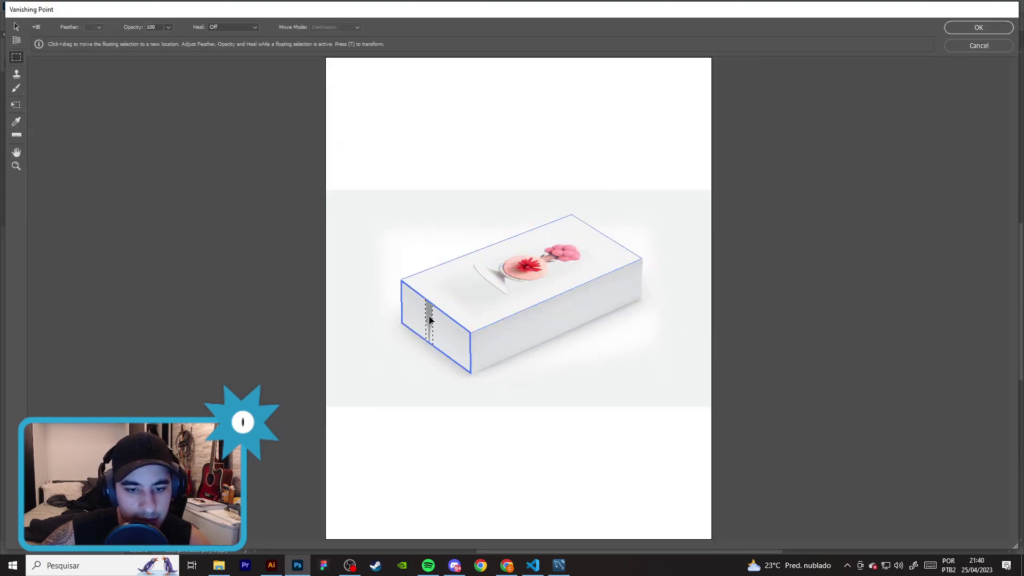
key(t)
- Rotate the logo upright, scale it to fit the short left face, and apply
drag(432, 338, 436, 420)
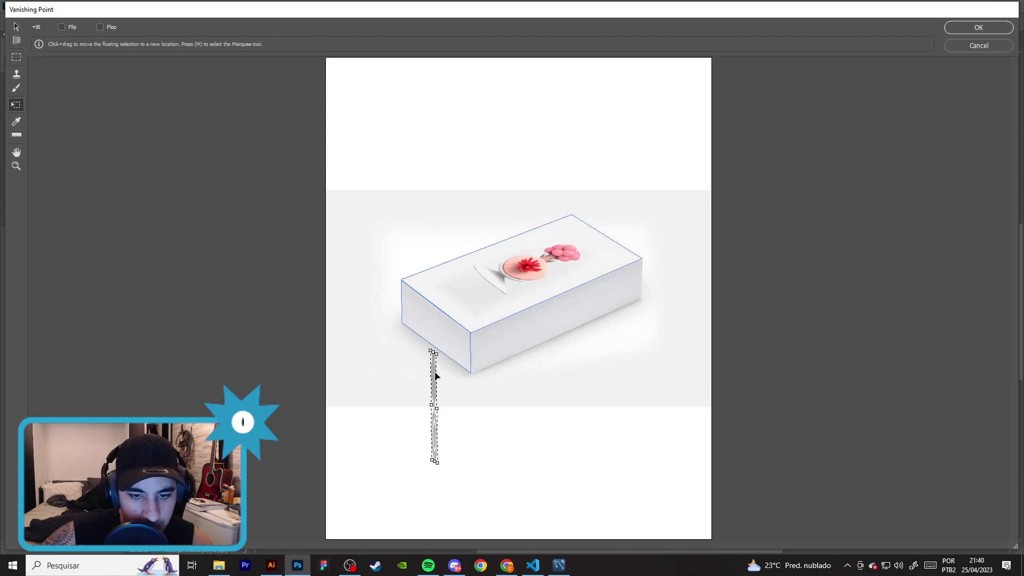
mouse_move(436, 420)
mouse_down()
mouse_move(442, 432)
mouse_move(434, 321)
mouse_move(435, 335)
mouse_up()
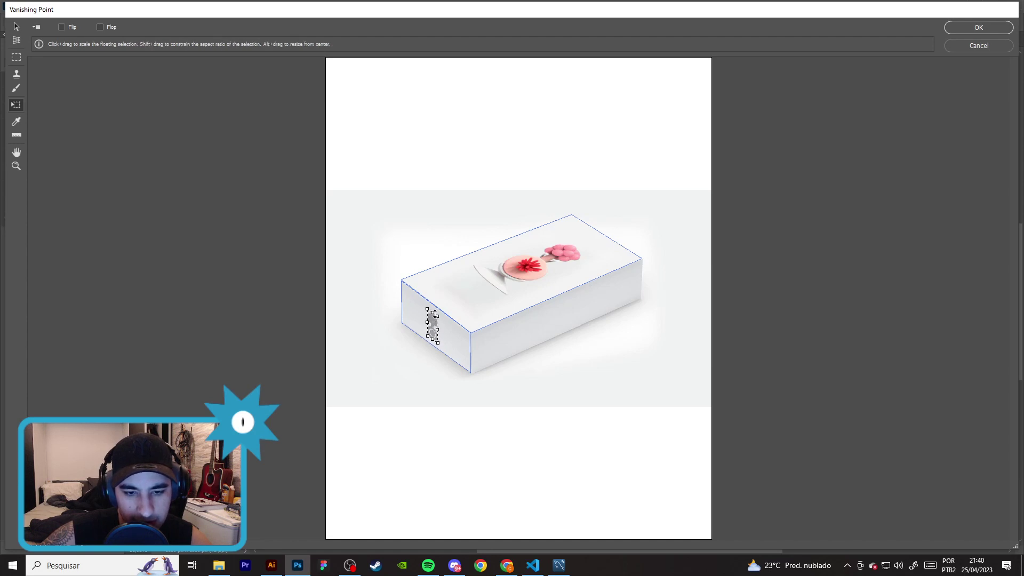
drag(434, 318, 433, 312)
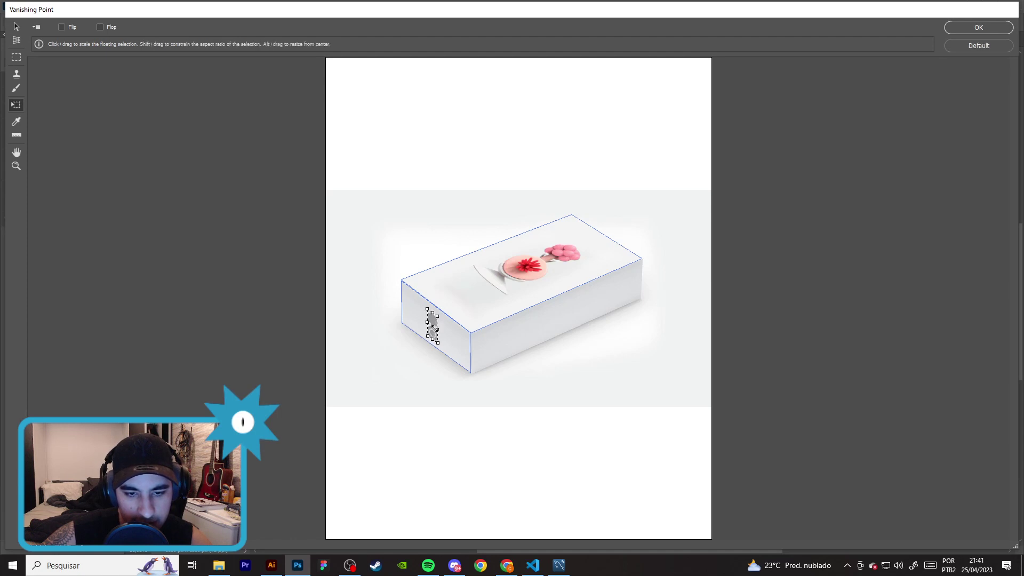
drag(435, 327, 433, 325)
click(1004, 22)
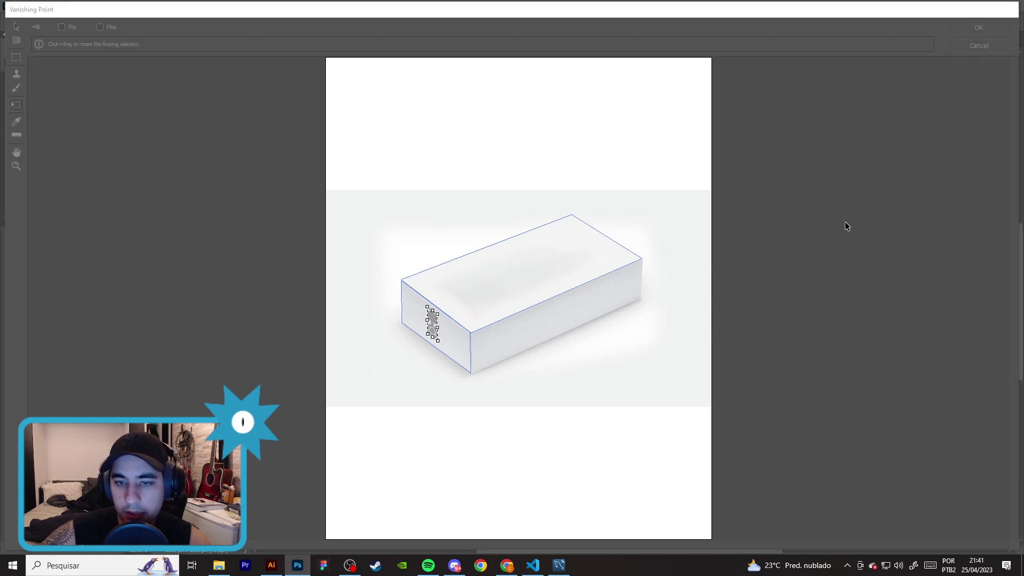
scroll(701, 429, down, 1)
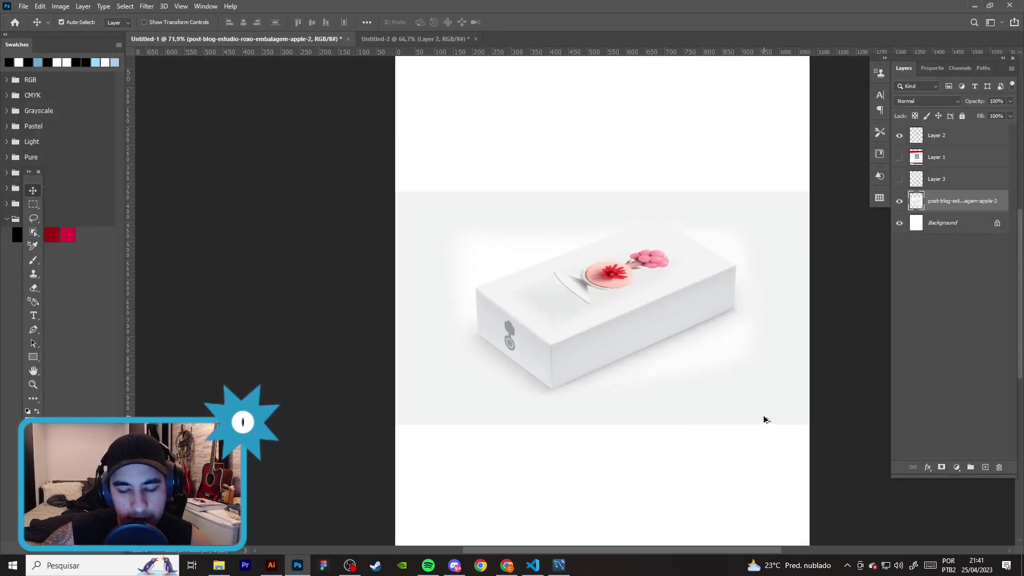
scroll(771, 371, up, 1)
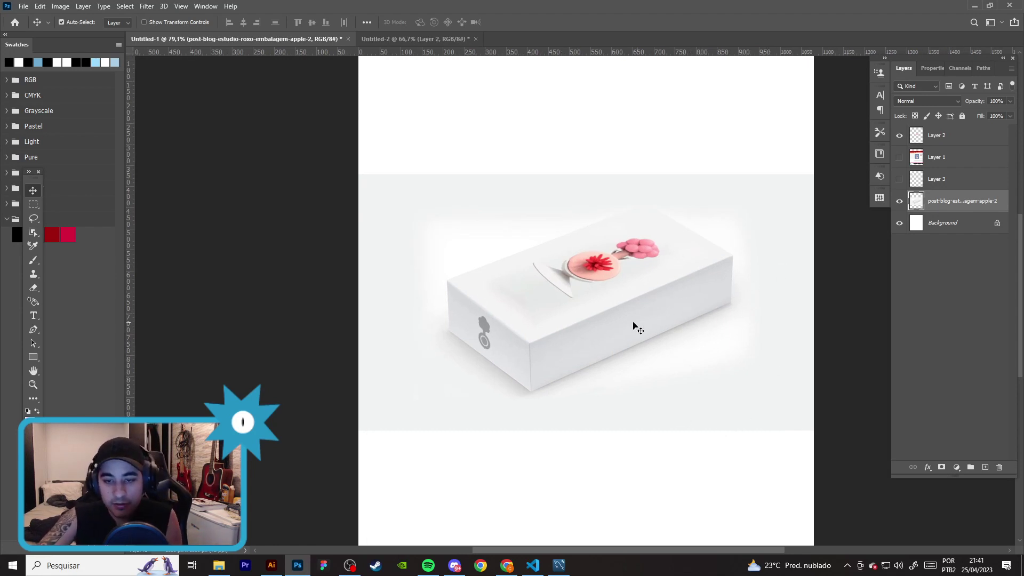
click(33, 316)
- Type the title 'Plumbus' above the box, with a capital P
drag(412, 108, 744, 258)
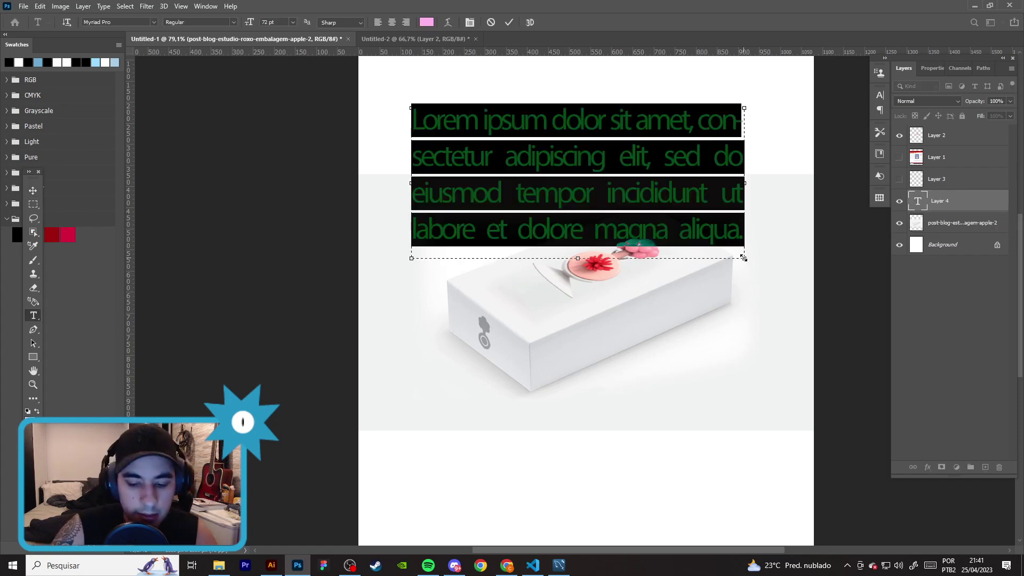
text(plumbus)
key(ctrl+Return)
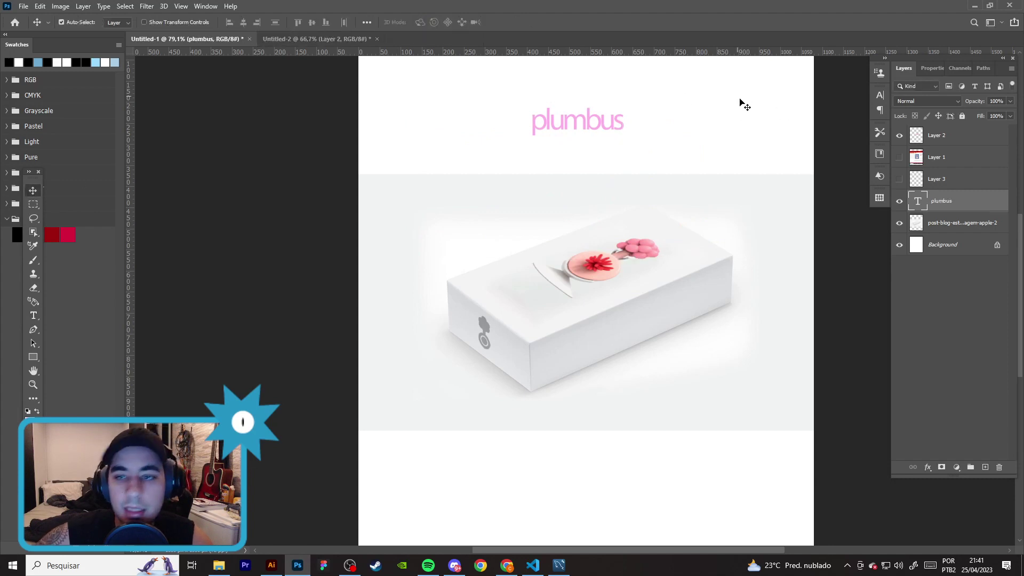
double_click(557, 122)
click(544, 121)
key(BackSpace)
text(P)
click(33, 191)
- Keep the Myriad Pro font and set the title's text colour to black
click(931, 68)
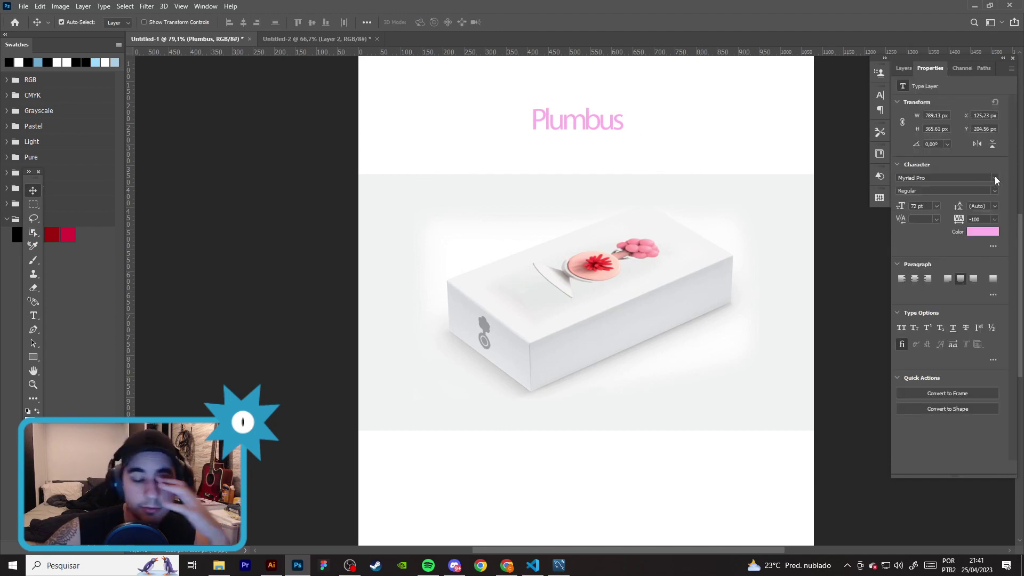
click(995, 179)
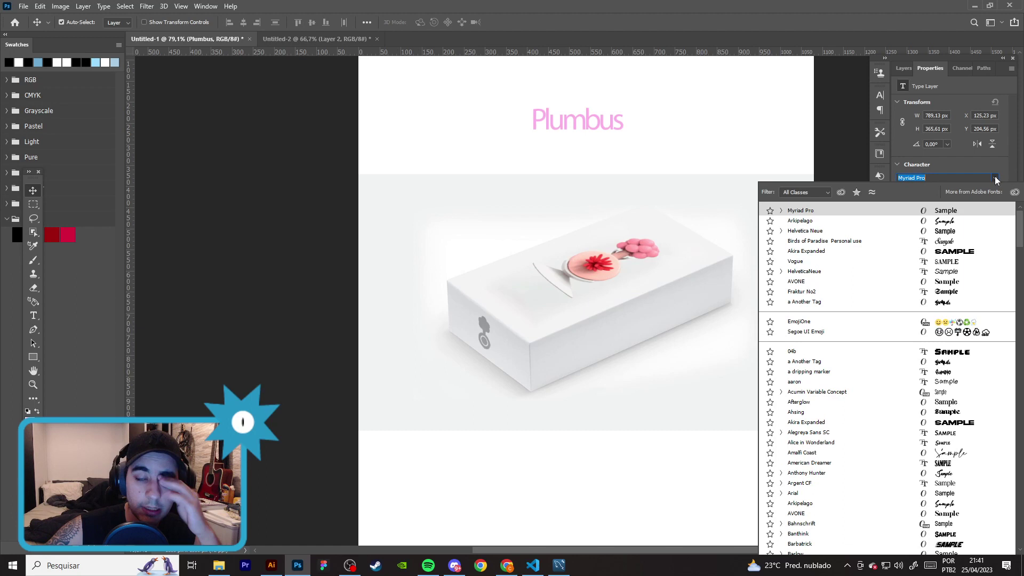
click(882, 210)
click(983, 231)
drag(453, 204, 422, 329)
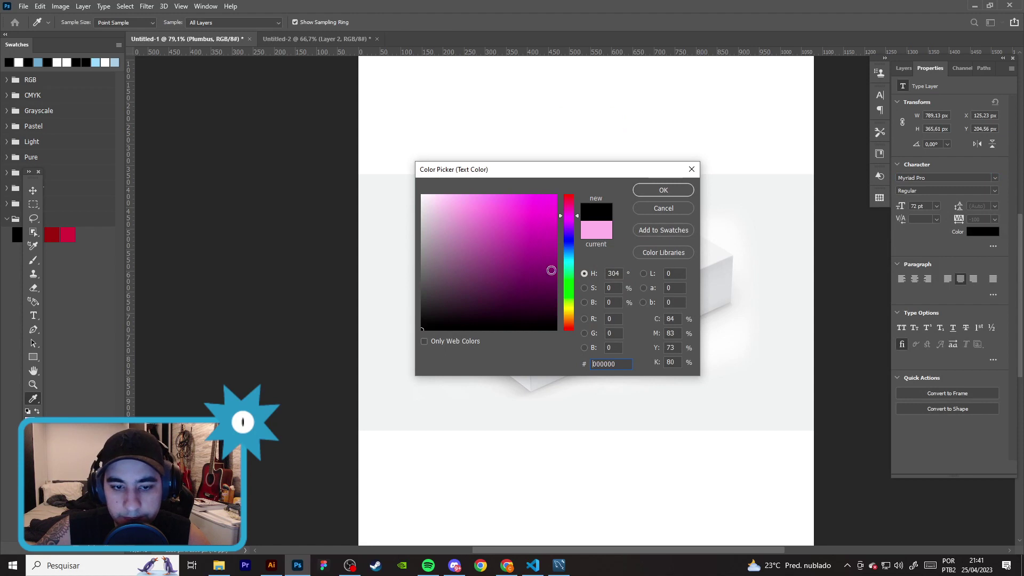
click(665, 191)
- Lower the title's opacity to 57%, nudge it lower right, and show the logo layer
click(1010, 102)
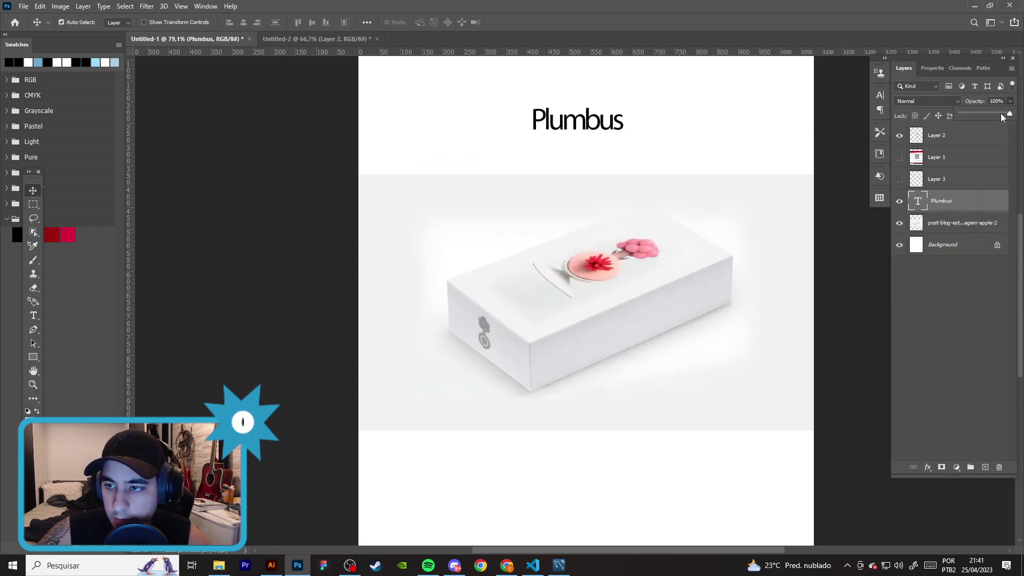
drag(986, 115, 985, 114)
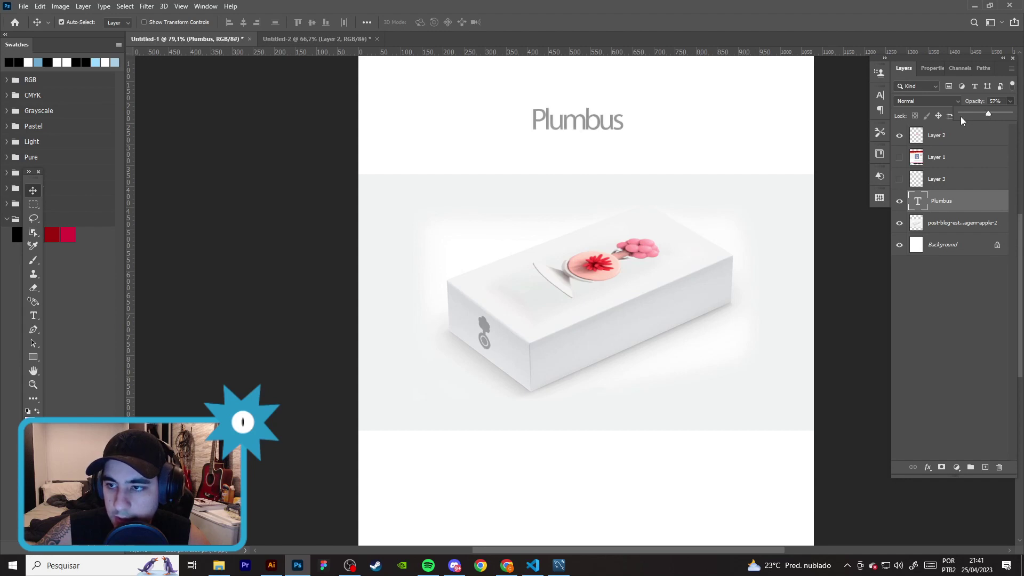
drag(642, 128, 651, 150)
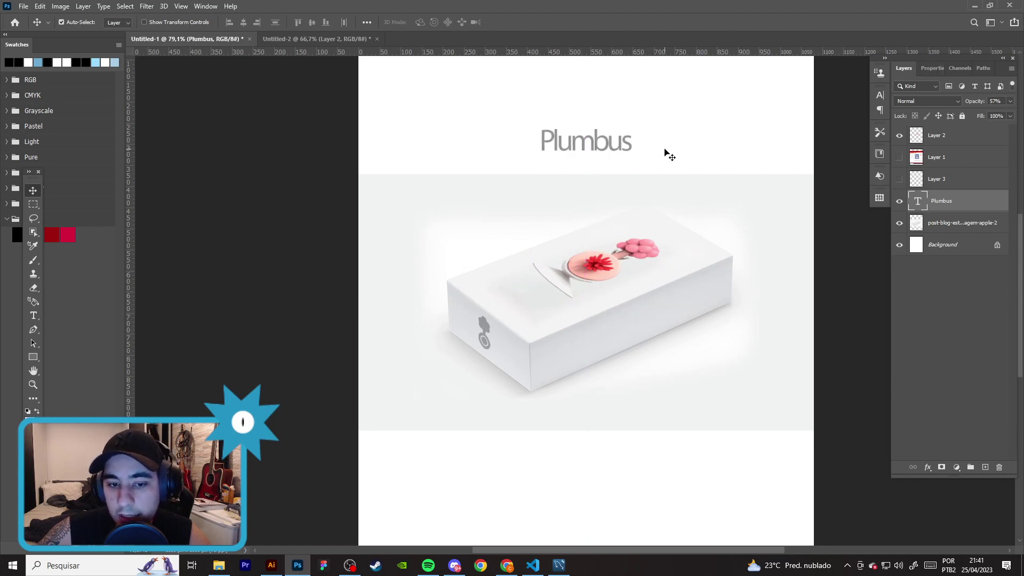
click(899, 180)
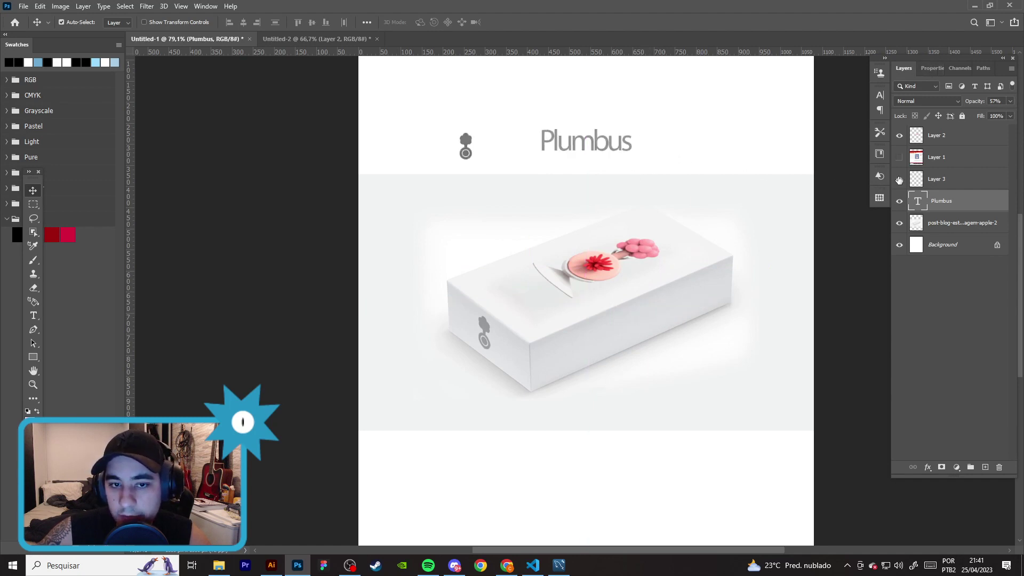
- Delete the stray logo layer, nudge the Plumbus title left, and duplicate it to the right
drag(471, 141, 531, 132)
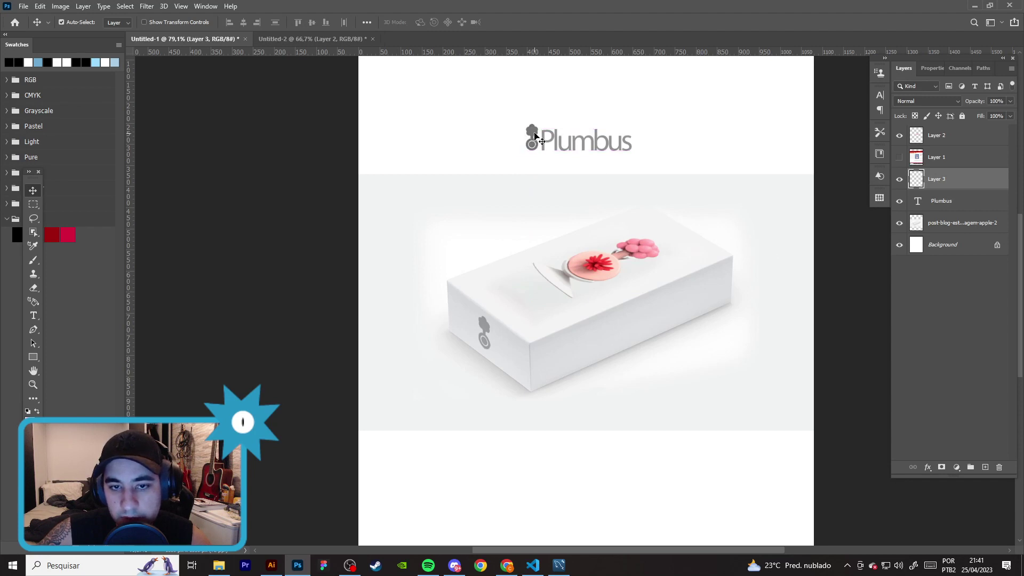
key(Delete)
drag(596, 140, 588, 141)
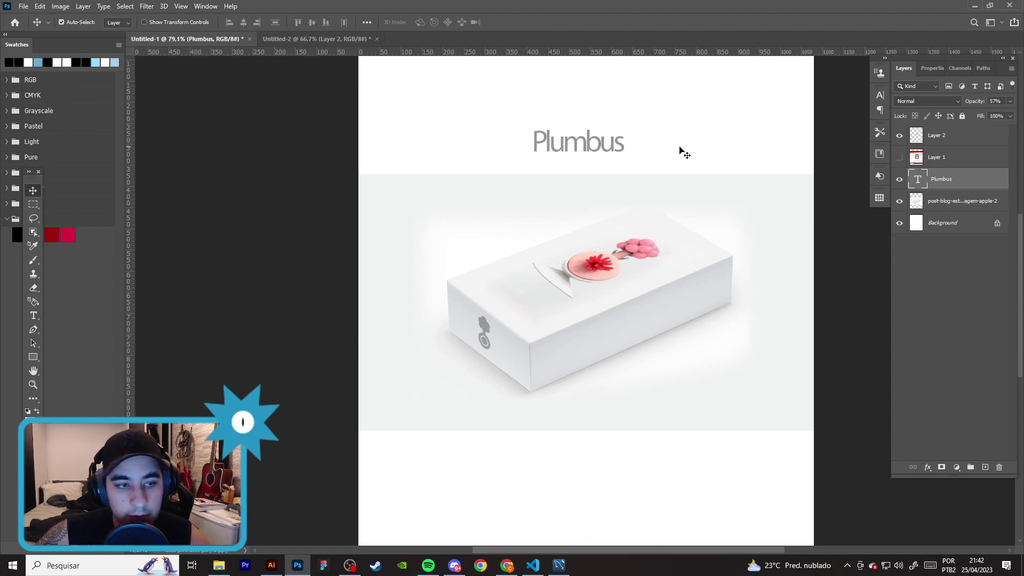
mouse_move(589, 141)
mouse_down()
mouse_move(702, 151)
mouse_move(663, 154)
mouse_up()
- Edit the duplicated title down to a single letter P
double_click(709, 149)
click(733, 153)
key(BackSpace)
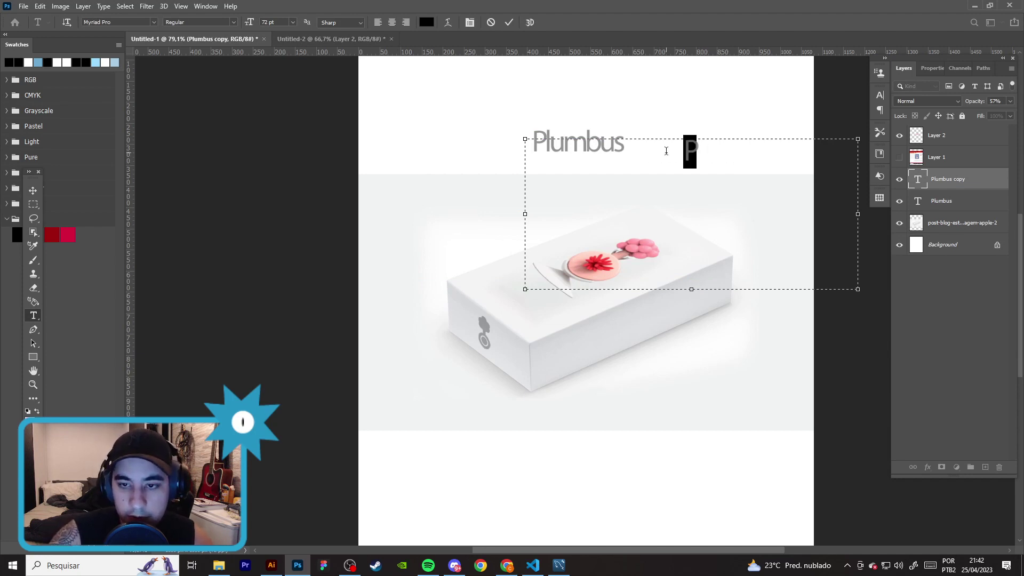
click(666, 151)
key(BackSpace)
text(p)
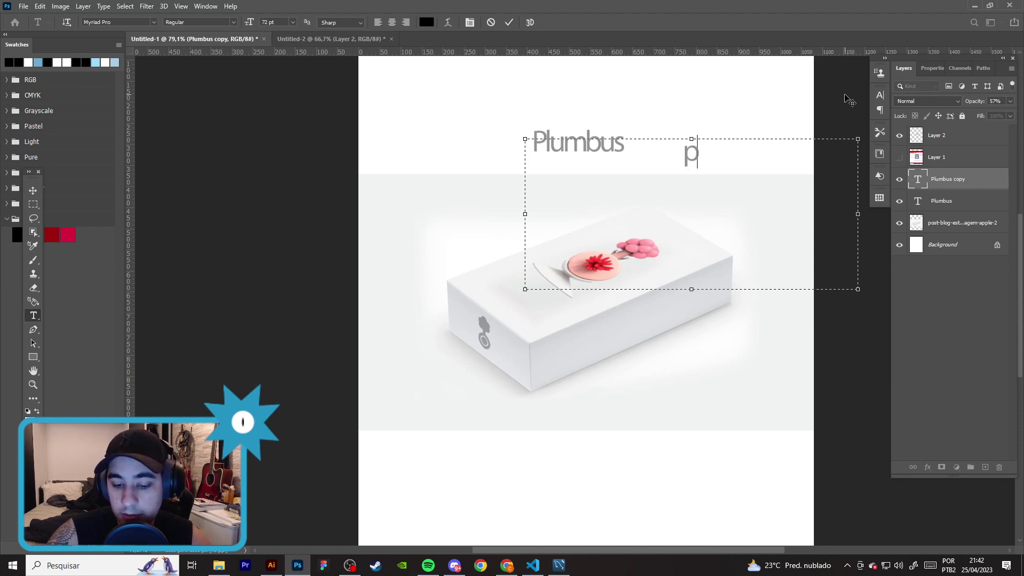
- Set the single letter's font size to 30 pt in the Character panel
click(926, 69)
drag(906, 206, 868, 207)
click(32, 191)
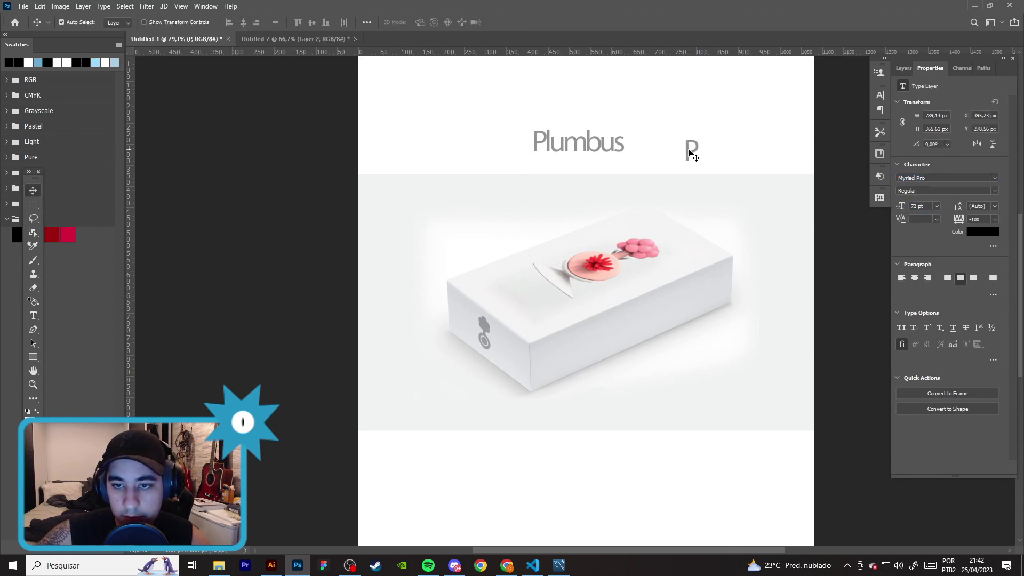
click(937, 206)
click(928, 252)
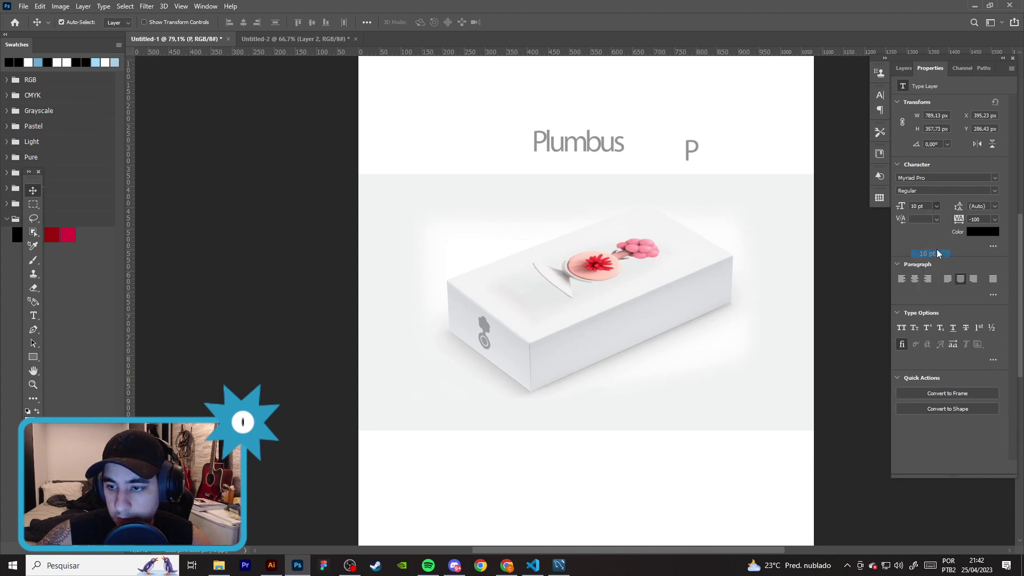
click(937, 206)
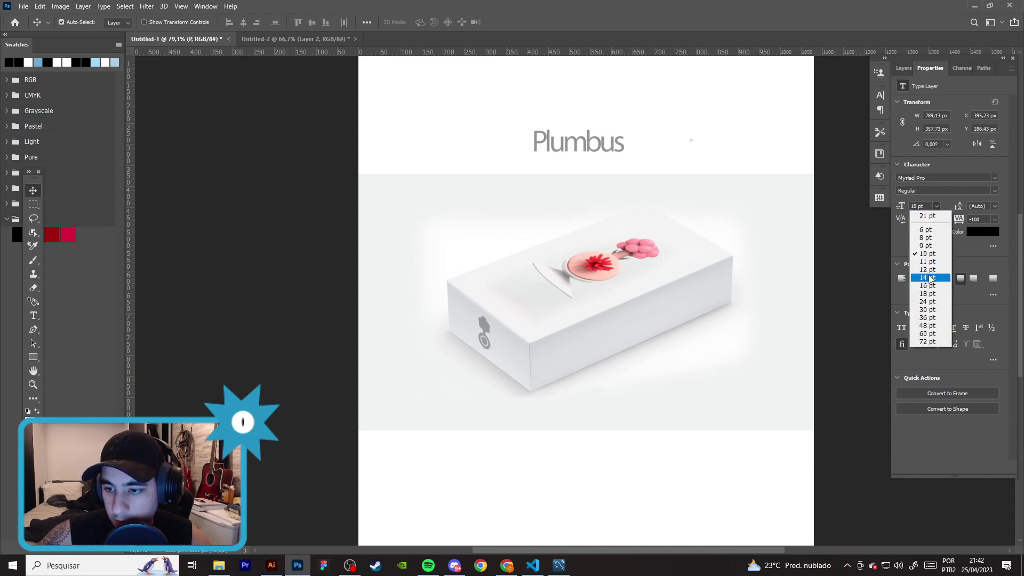
click(931, 278)
click(937, 206)
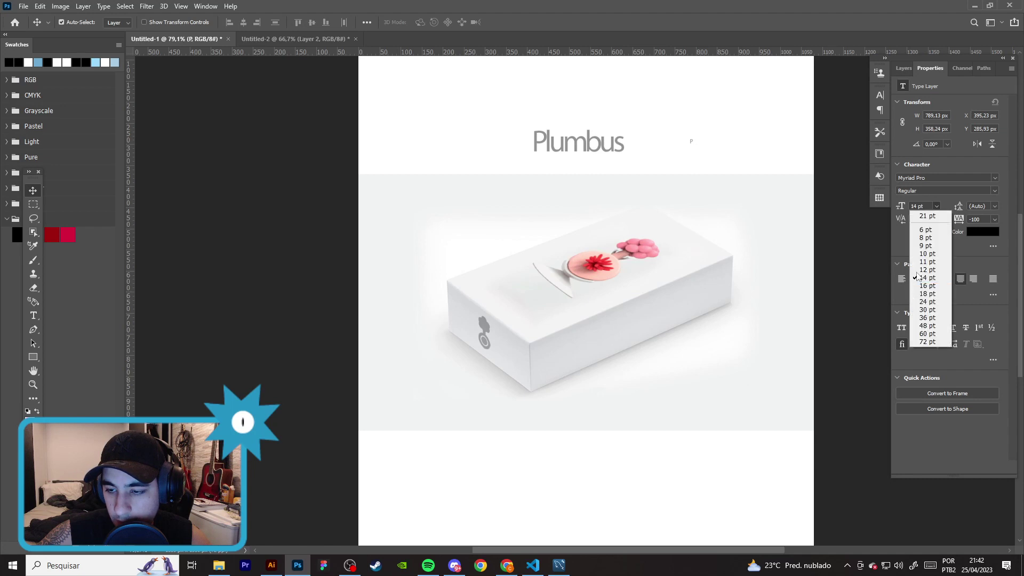
click(931, 288)
click(937, 206)
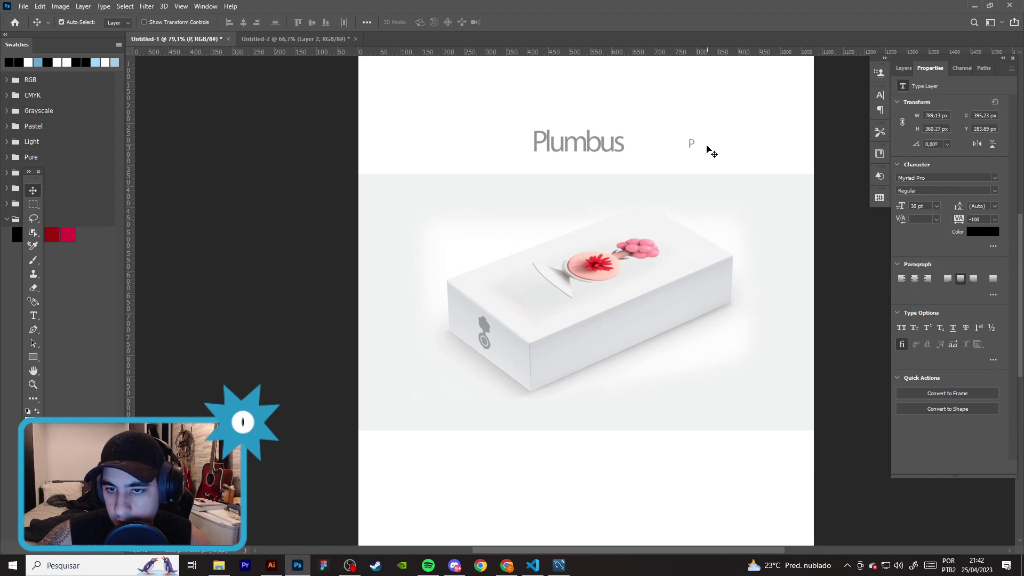
- Place the 30 pt P just right of the word Plumbus
drag(690, 148, 636, 148)
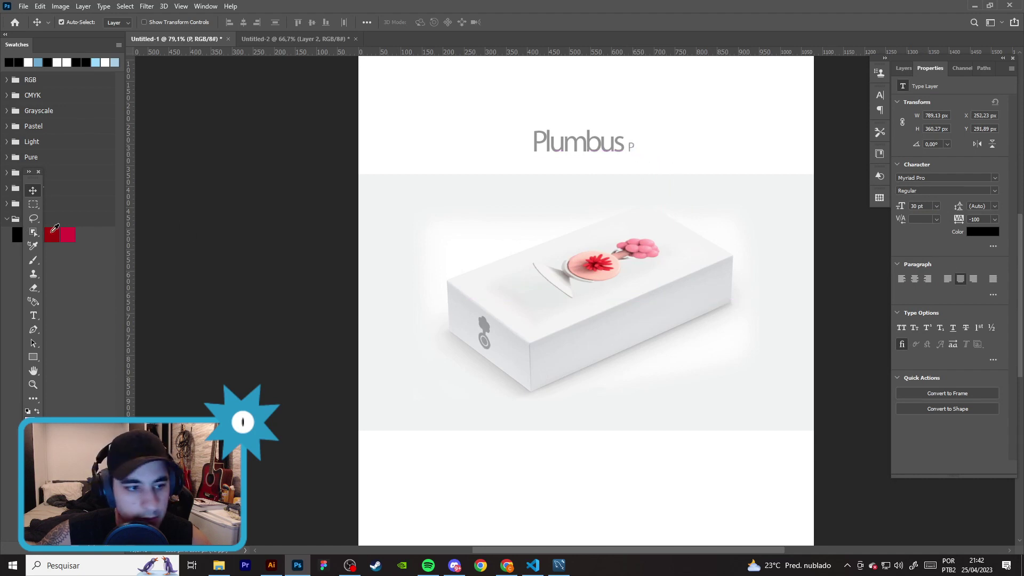
click(29, 358)
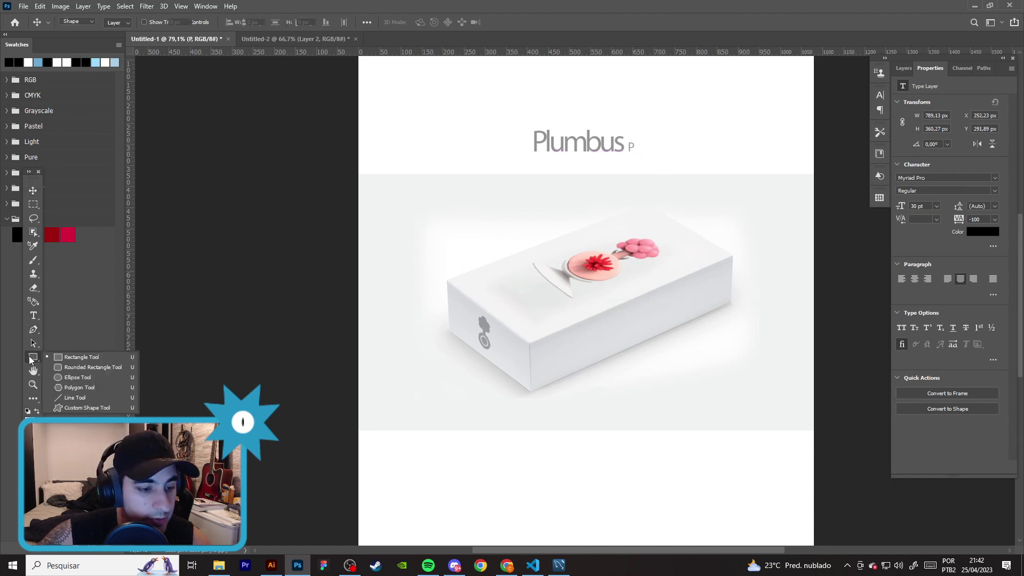
click(75, 356)
- Reset colours to black and draw a small circle left of the Plumbus word
drag(641, 136, 673, 133)
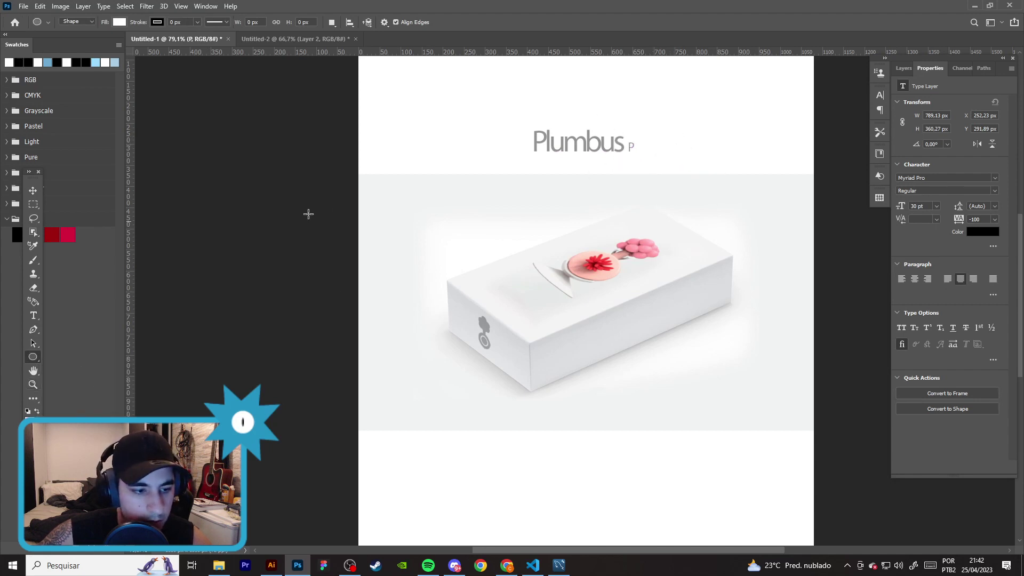
key(d)
mouse_move(409, 140)
mouse_down()
mouse_move(438, 172)
mouse_move(424, 154)
mouse_up()
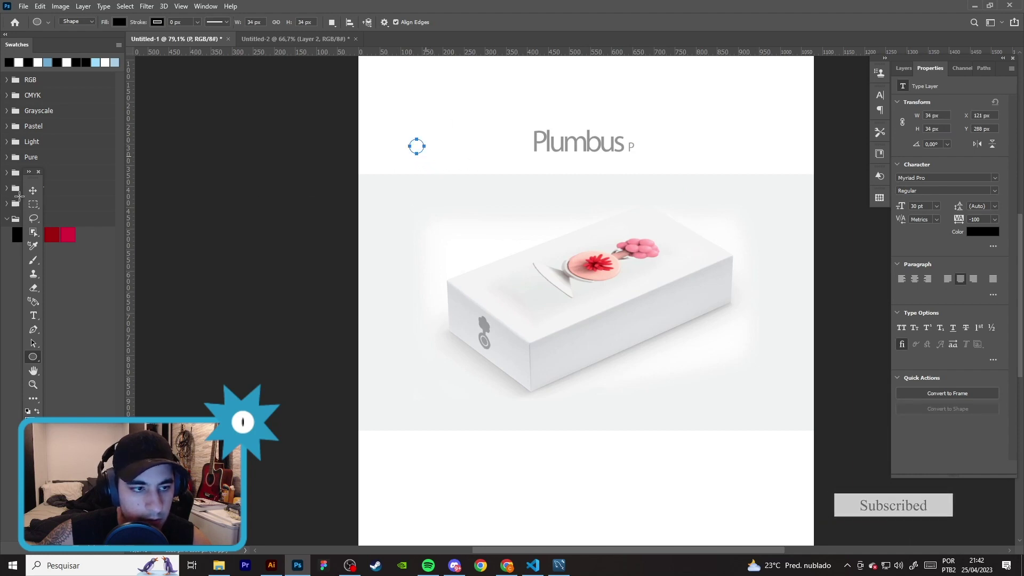
click(40, 197)
scroll(367, 176, up, 2)
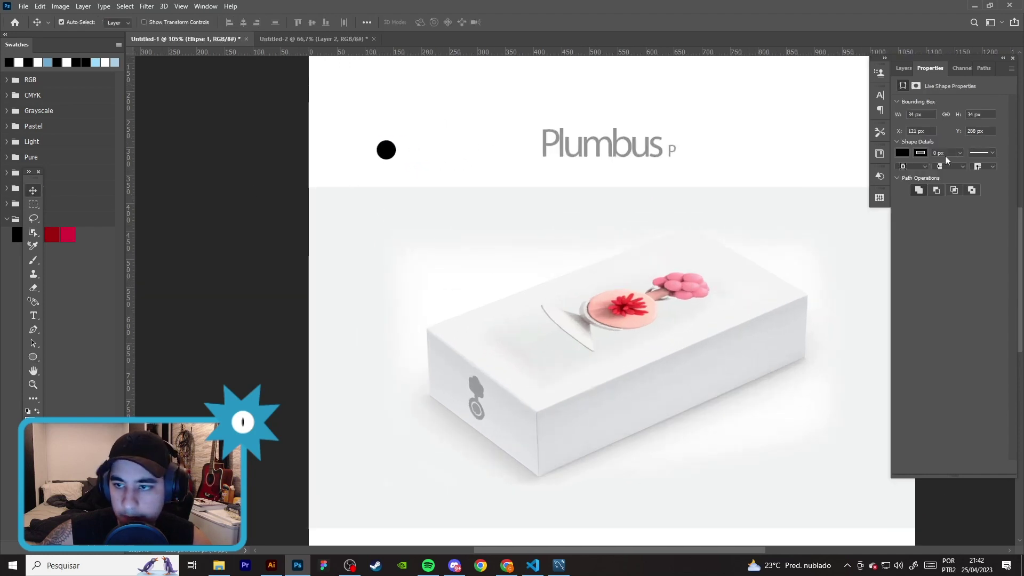
- Give the circle no fill and a 2 px black stroke
click(902, 152)
click(881, 173)
click(902, 153)
click(958, 153)
key(Return)
- Move the ring just after Plumbus and scale it down to fit around the P
drag(397, 153, 682, 155)
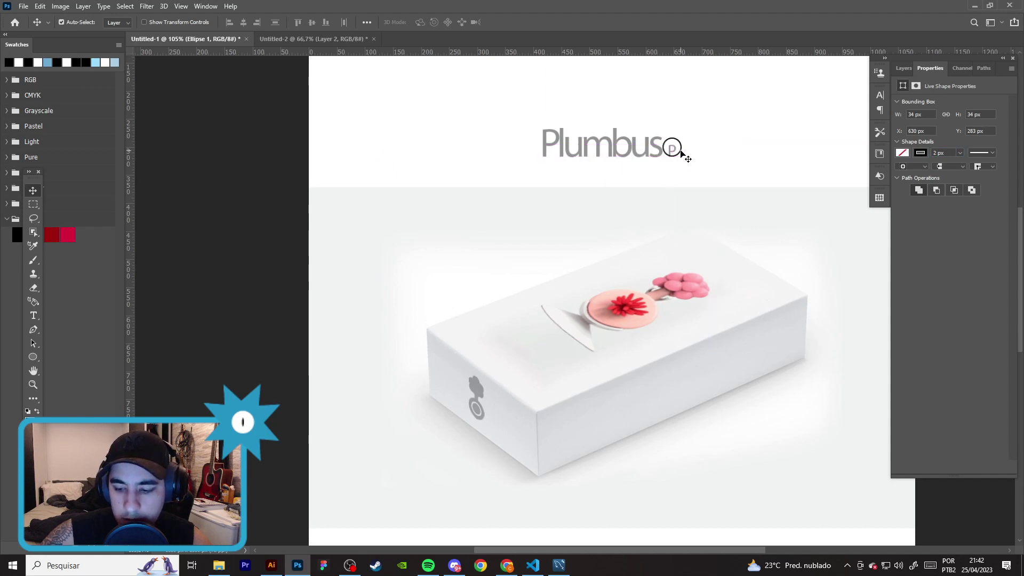
key(ctrl+t)
drag(682, 141, 677, 145)
key(Return)
- Align the P inside the ring and start transforming it
click(734, 156)
scroll(668, 145, up, 5)
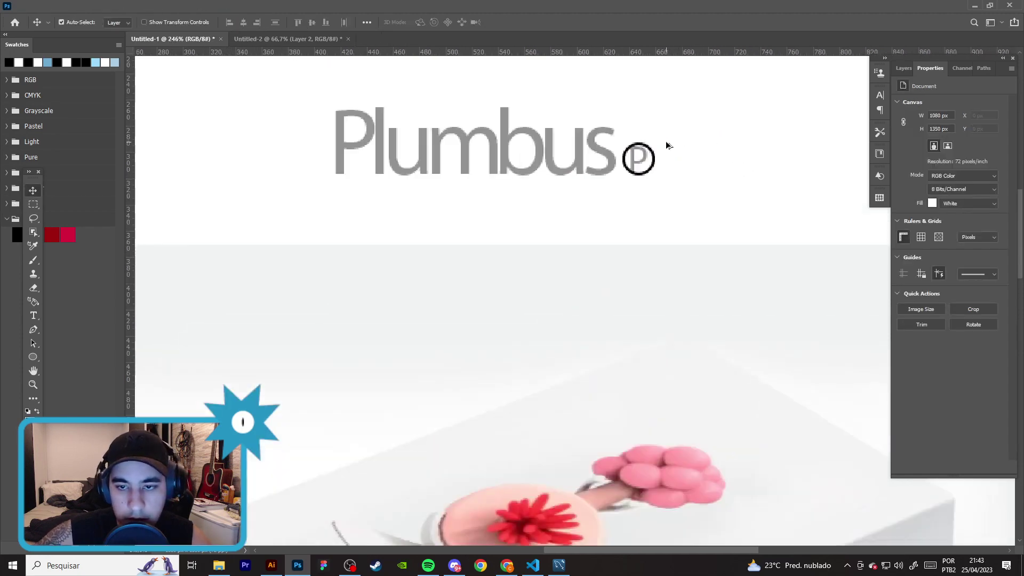
scroll(667, 145, up, 4)
drag(606, 170, 609, 173)
key(ctrl+t)
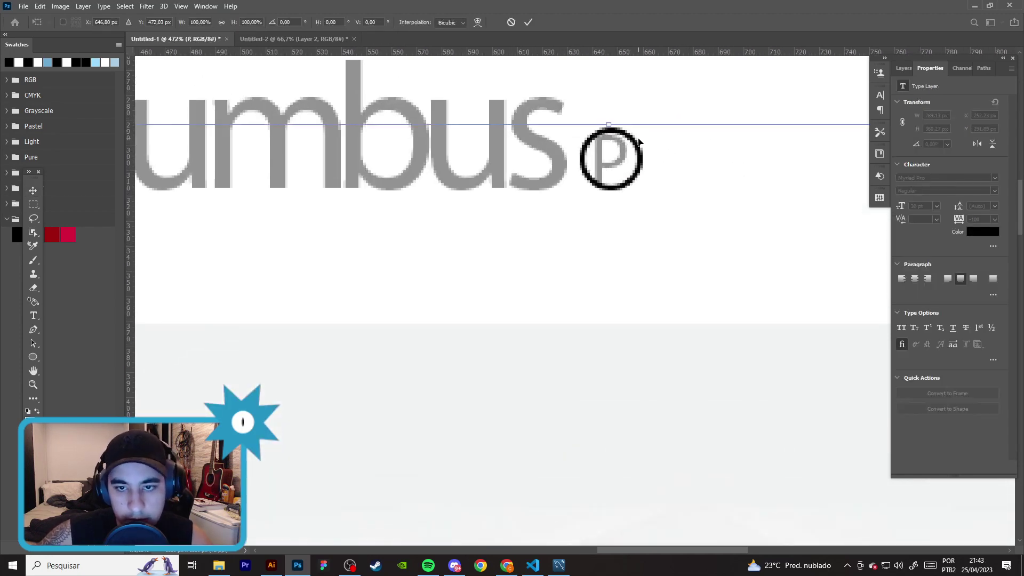
scroll(667, 148, down, 2)
click(904, 68)
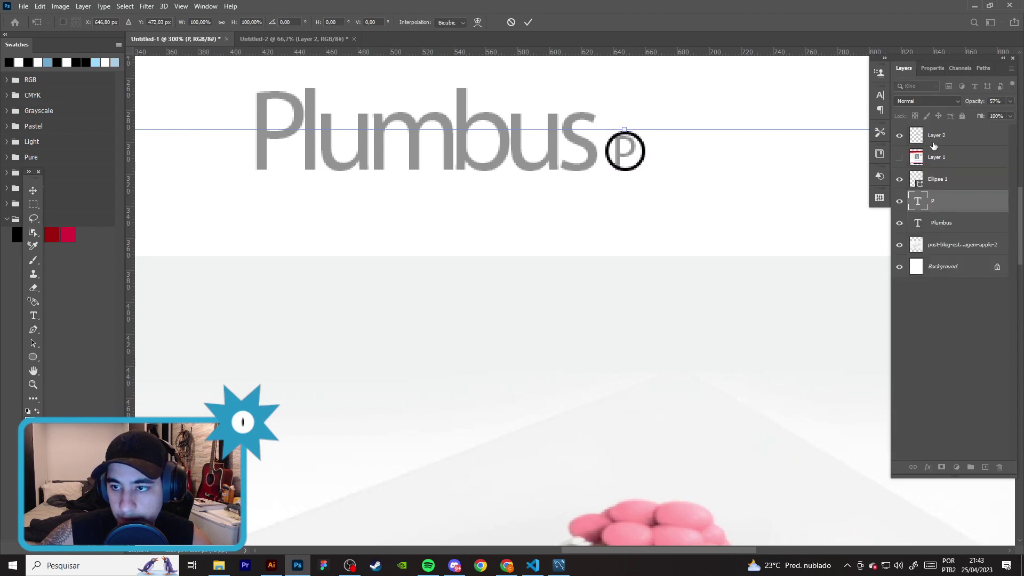
- Convert the P to a smart object, scale it to about 75%, and centre it in the ring
key(Return)
right_click(950, 198)
click(853, 205)
key(ctrl+t)
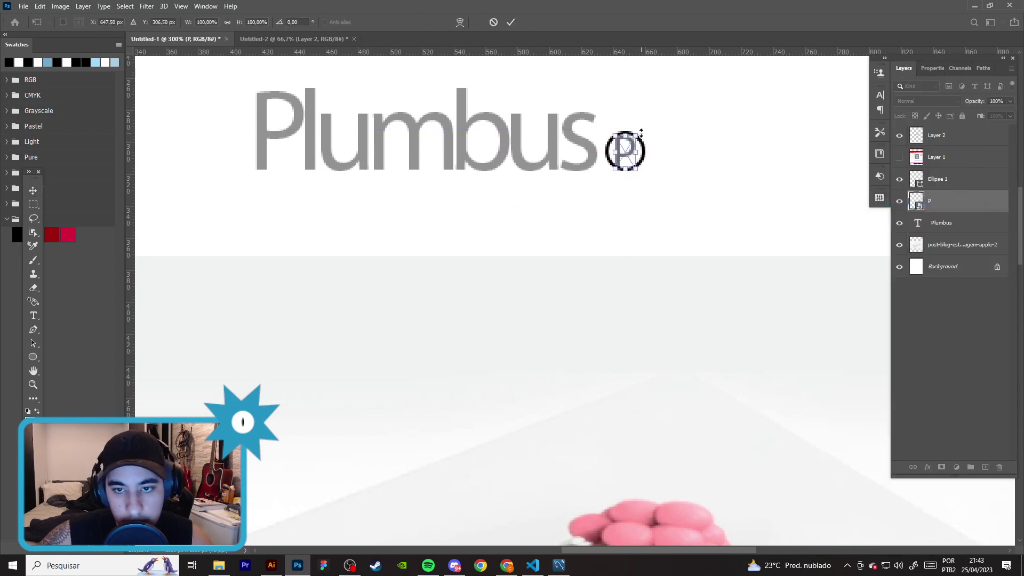
drag(639, 135, 630, 150)
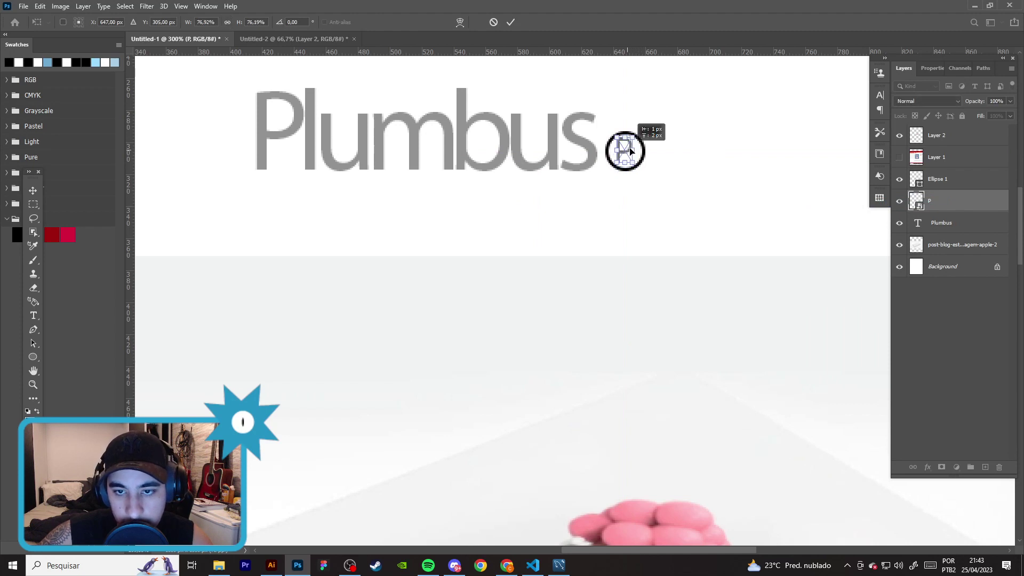
key(Right)
key(Down)
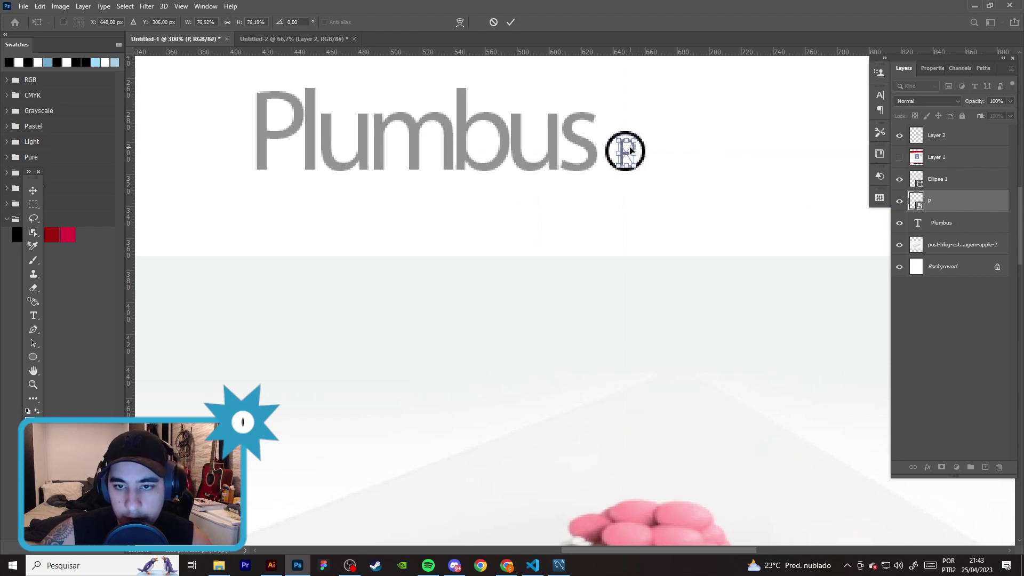
key(Down)
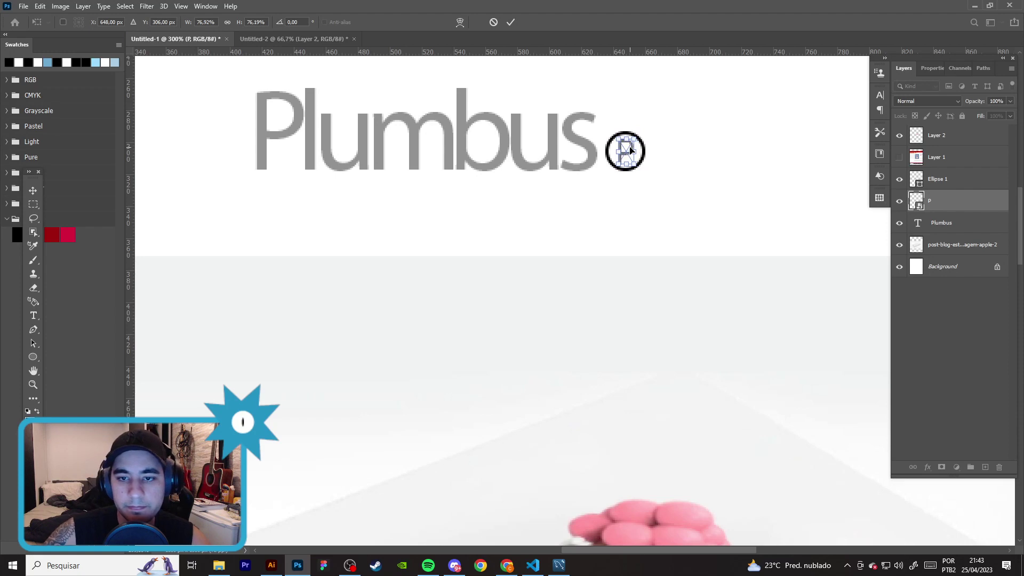
key(Return)
- Lower the Ellipse 1 ring's opacity to about 55% to match the grey wordmark
scroll(744, 206, down, 3)
scroll(712, 192, down, 3)
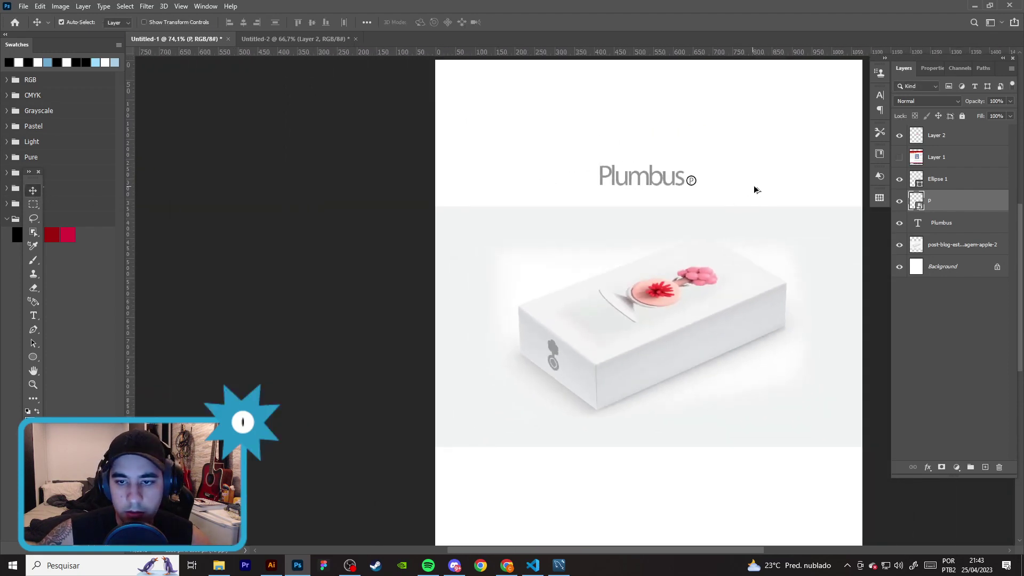
scroll(747, 186, up, 2)
scroll(664, 167, up, 3)
scroll(570, 240, up, 3)
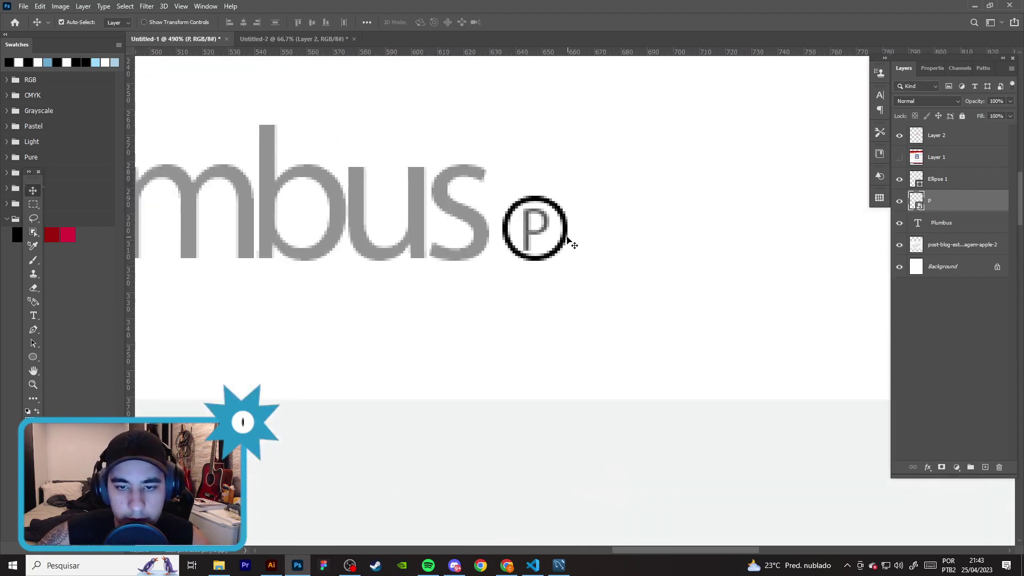
click(586, 237)
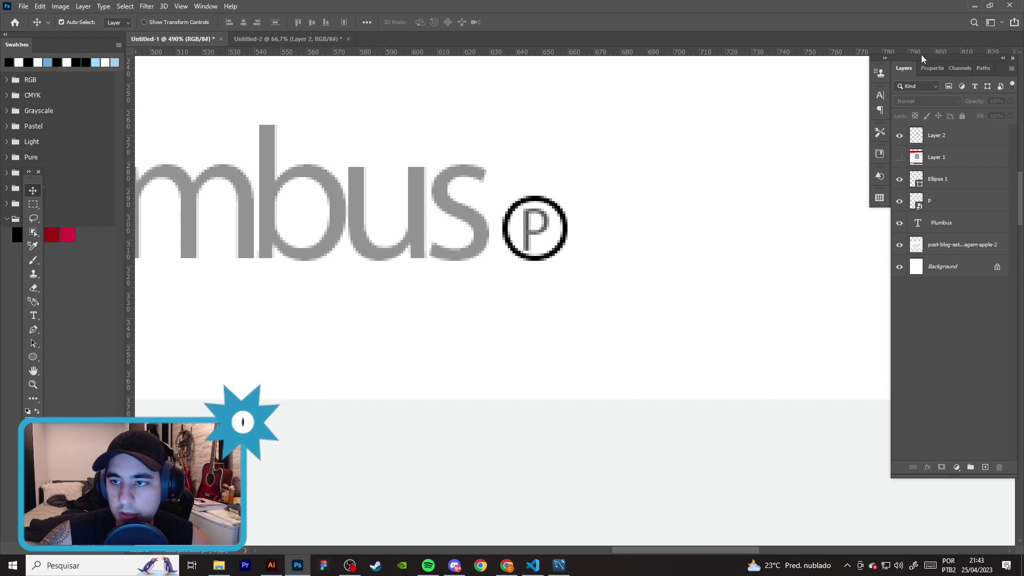
click(957, 179)
click(1010, 100)
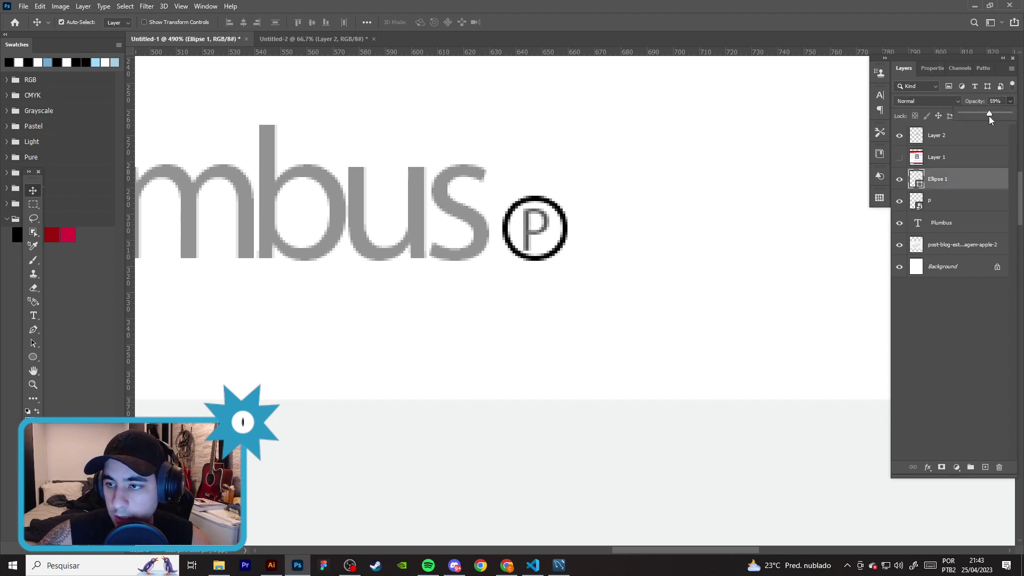
drag(989, 117, 987, 116)
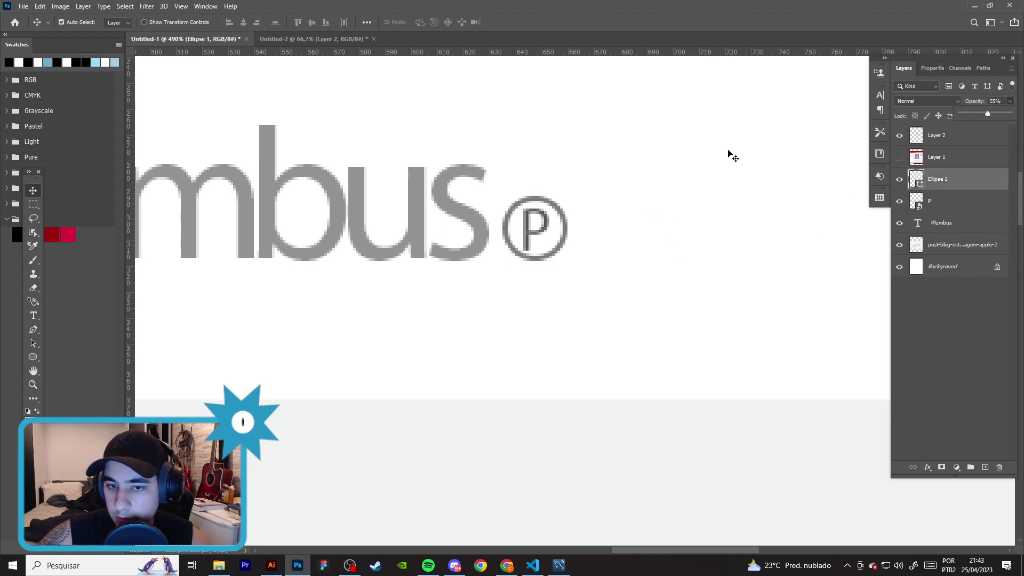
click(729, 155)
scroll(721, 198, down, 10)
scroll(726, 211, down, 3)
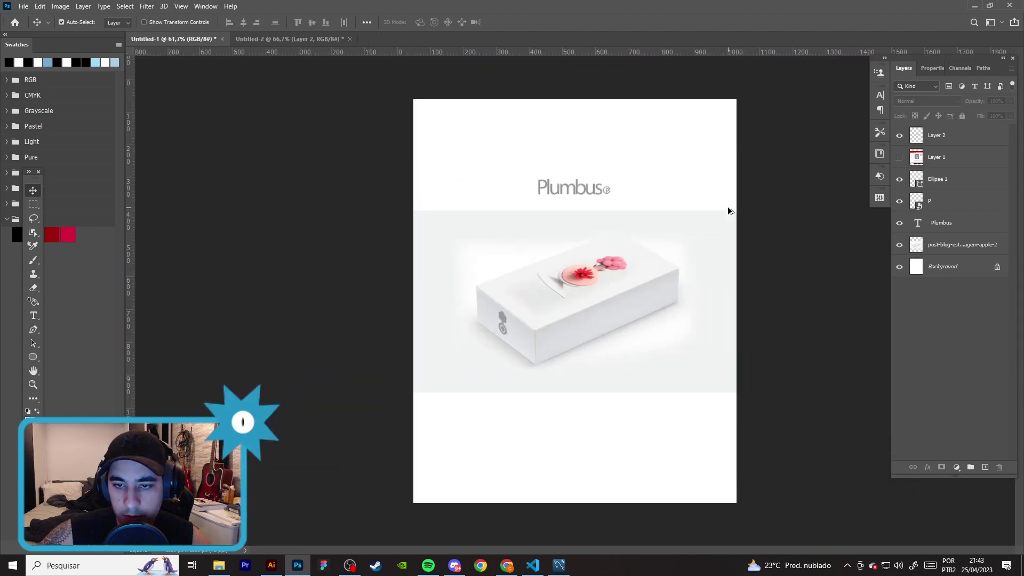
scroll(709, 222, up, 2)
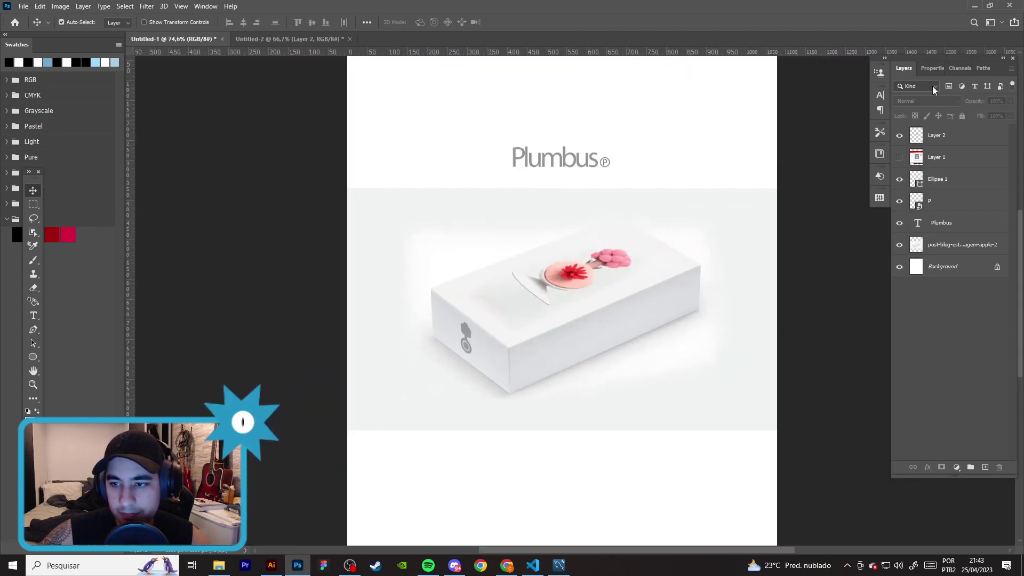
- Group Ellipse 1, P and Plumbus, convert the group to a smart object, and rasterize it
click(944, 180)
shift+click(944, 201)
shift+click(947, 224)
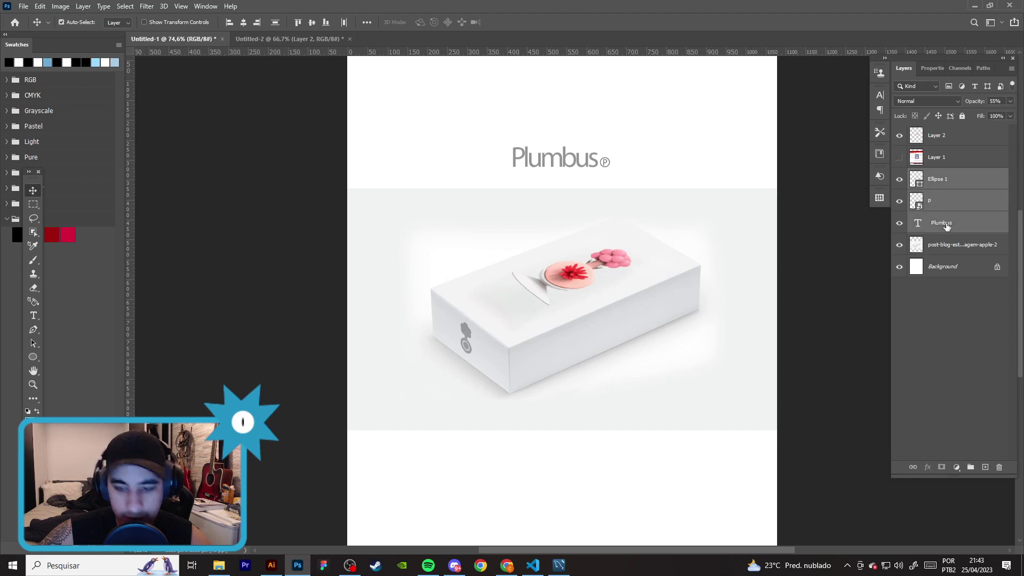
key(ctrl+g)
right_click(945, 186)
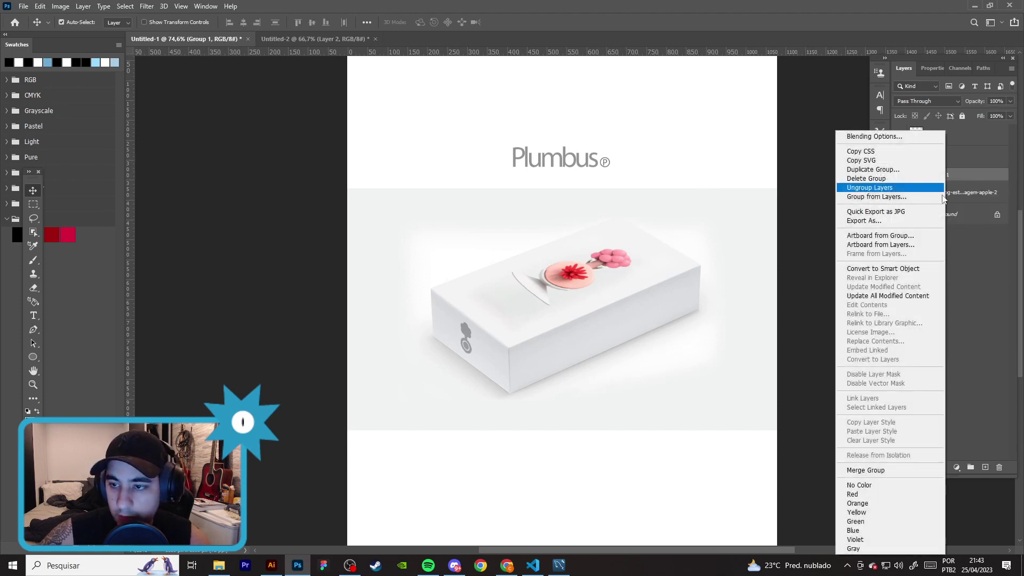
click(887, 270)
right_click(943, 180)
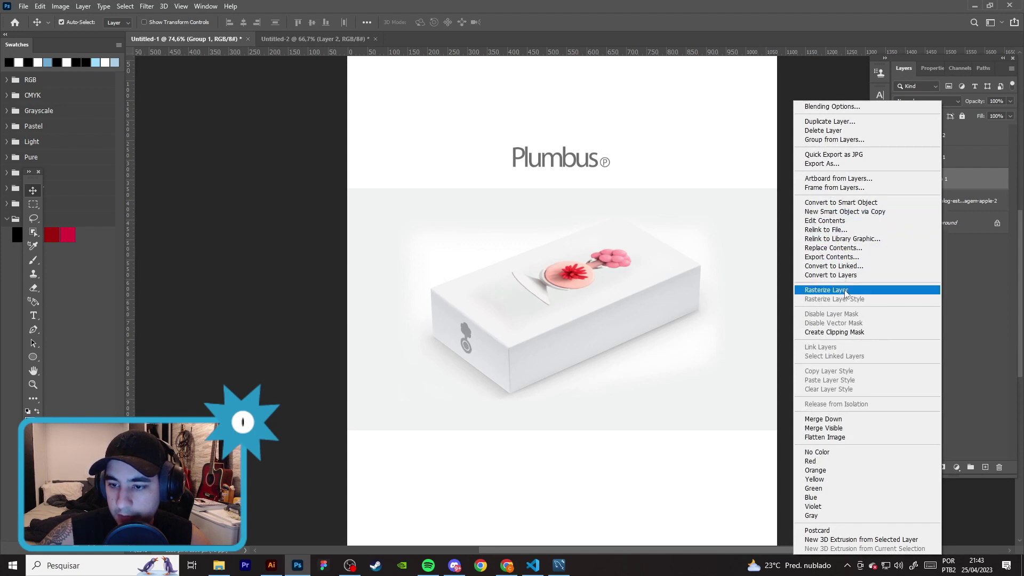
click(845, 290)
- Move the merged wordmark up and right, load its outline as a selection, and hide it
key(ctrl+t)
mouse_move(585, 162)
mouse_down()
mouse_move(617, 293)
mouse_move(637, 121)
mouse_up()
key(Return)
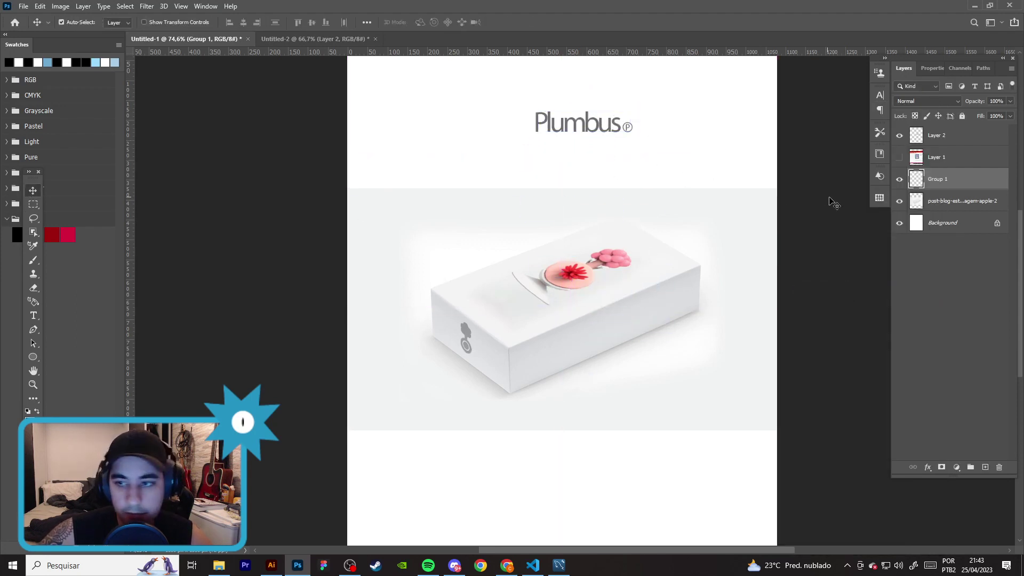
ctrl+click(915, 180)
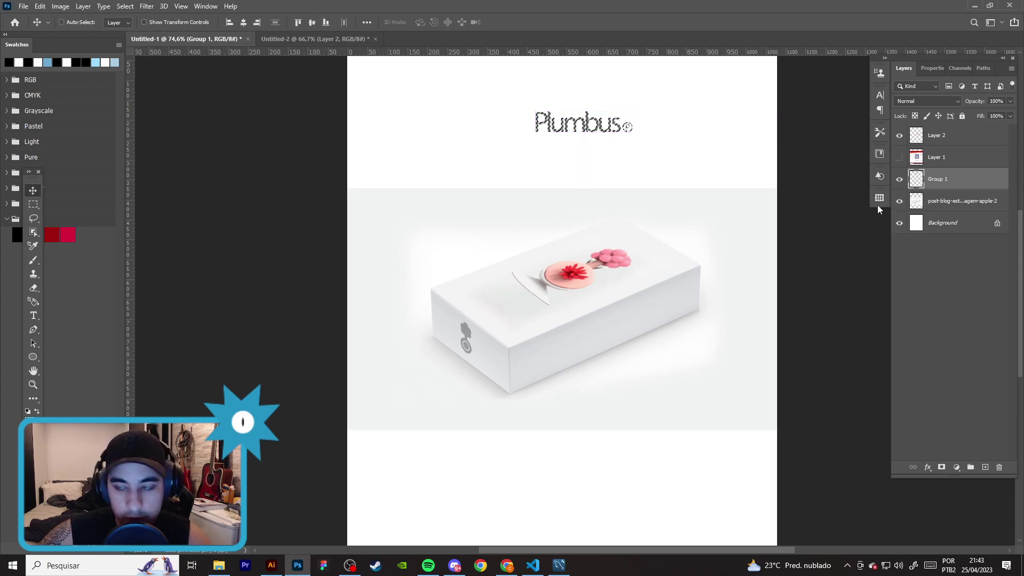
click(900, 179)
click(960, 201)
click(33, 205)
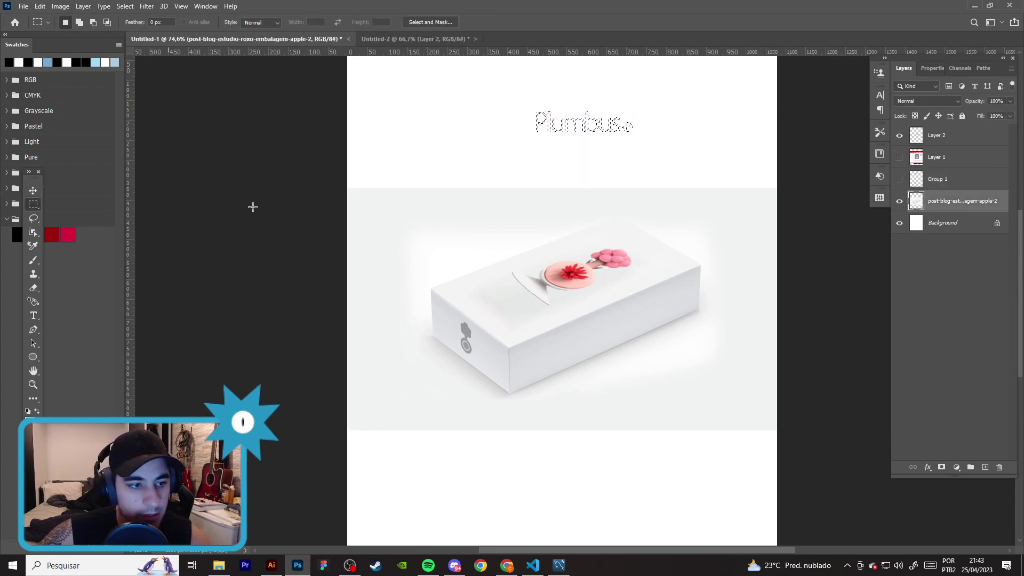
click(146, 6)
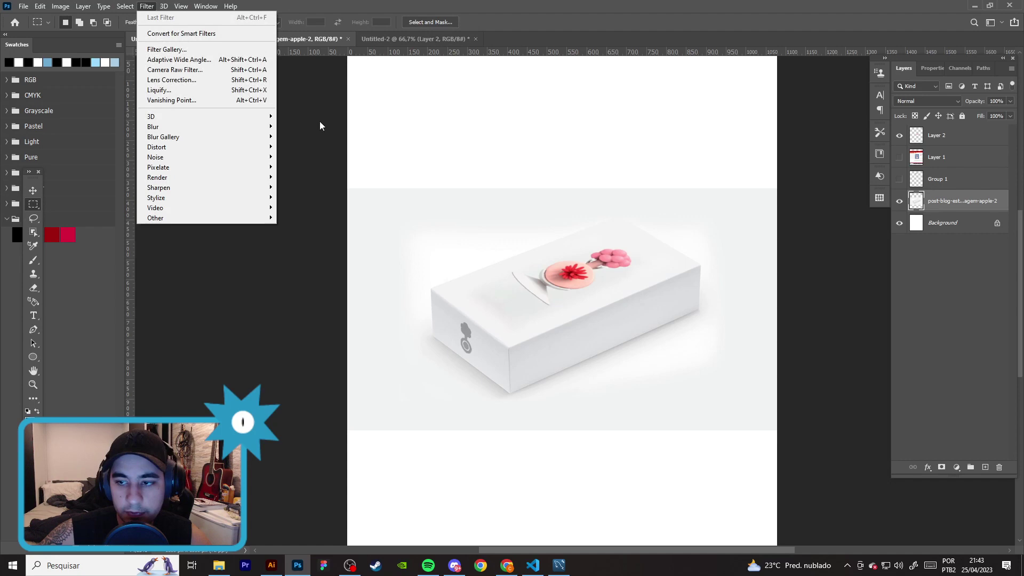
- Create a Vanishing Point plane over the box's long front side and paste in the Plumbus wordmark
click(214, 100)
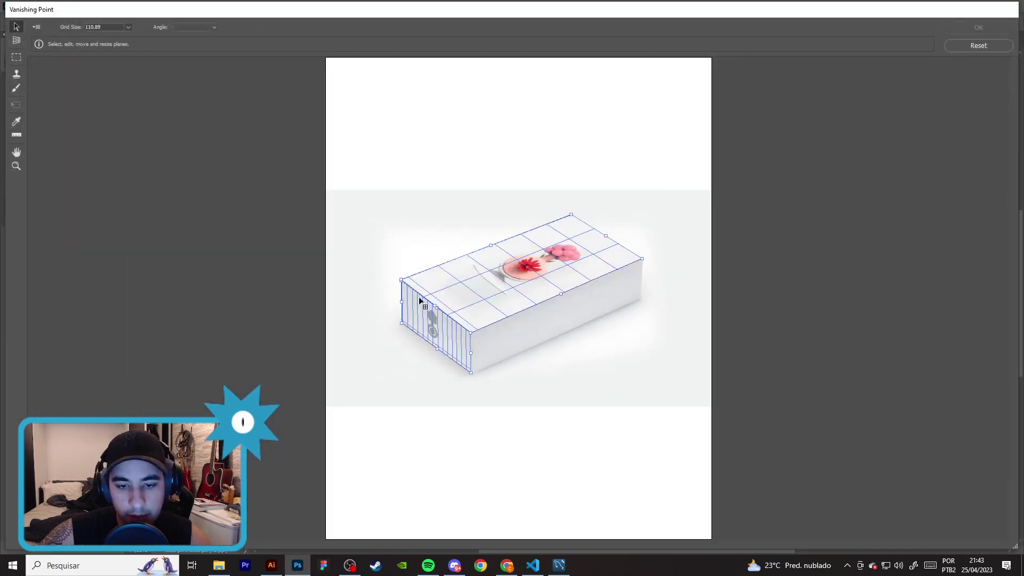
click(16, 41)
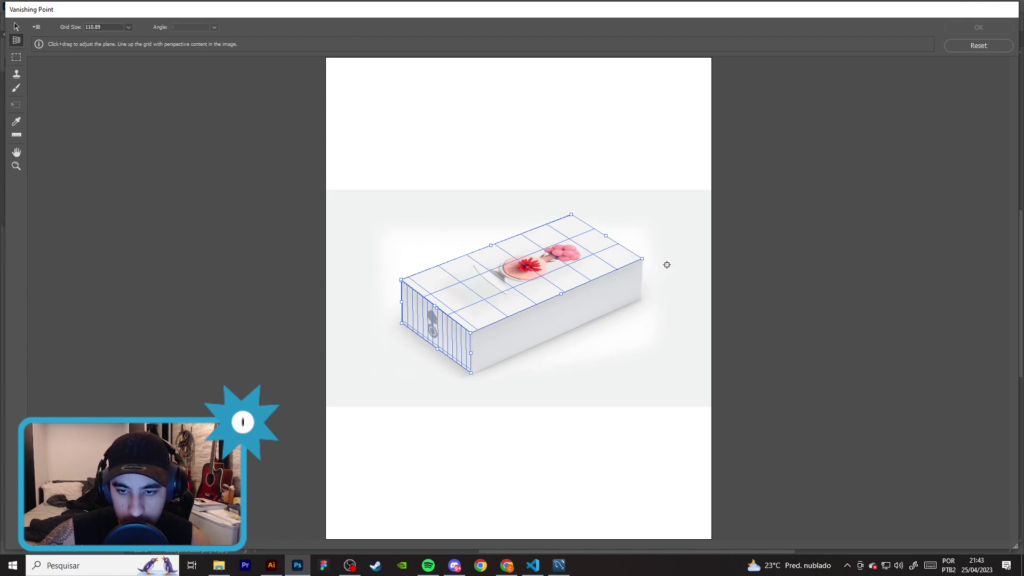
click(641, 298)
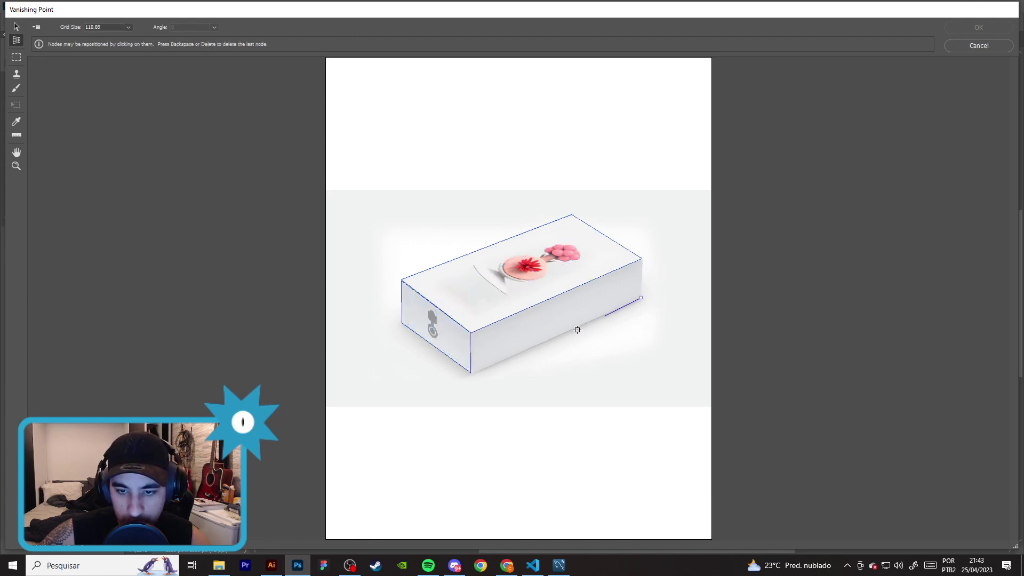
click(470, 333)
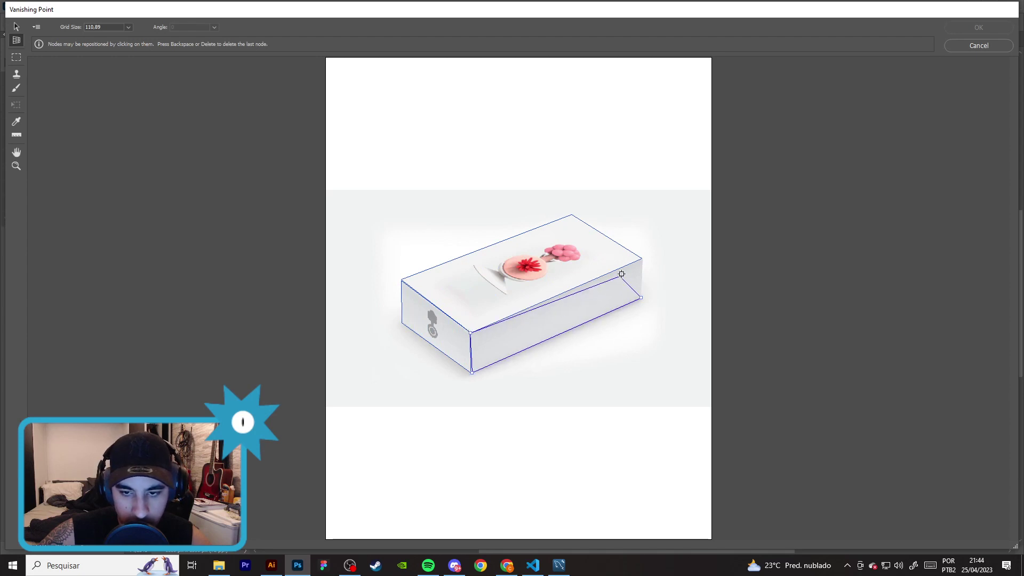
click(642, 260)
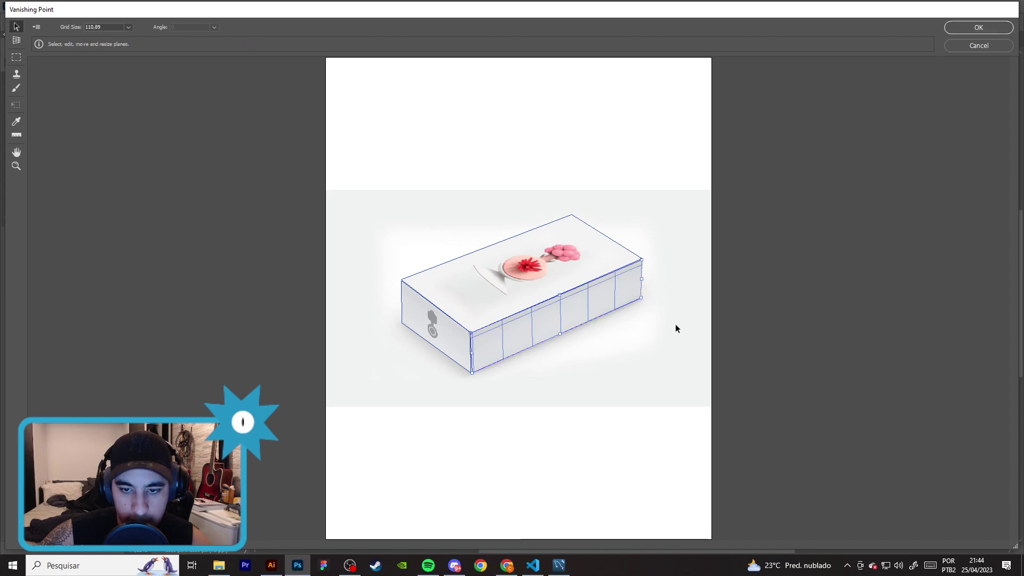
key(ctrl+v)
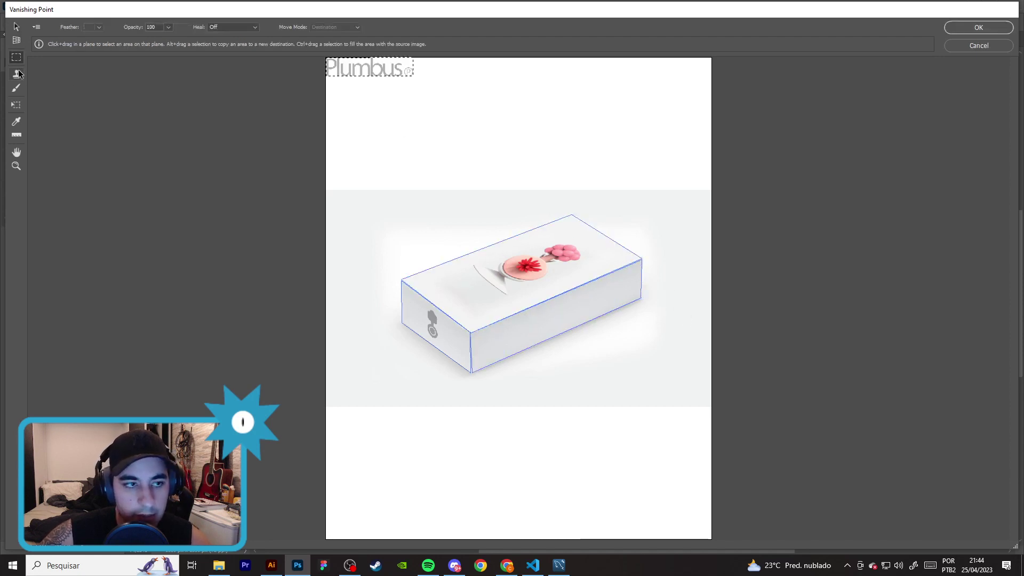
click(17, 27)
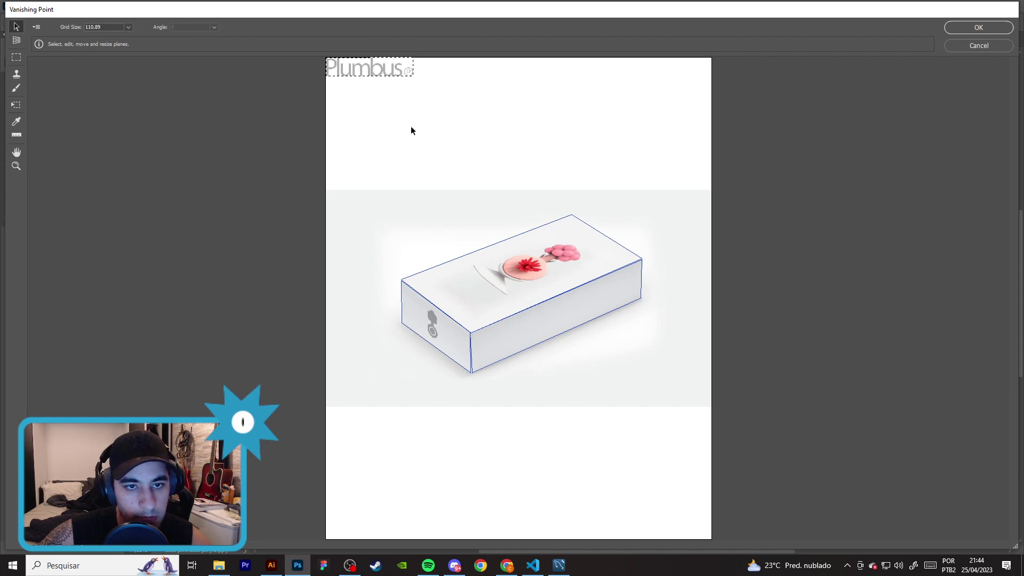
- Transform the pasted Plumbus wordmark onto the front plane and apply it with OK
key(t)
mouse_move(384, 68)
mouse_down()
mouse_move(578, 307)
mouse_move(590, 293)
mouse_move(582, 306)
mouse_up()
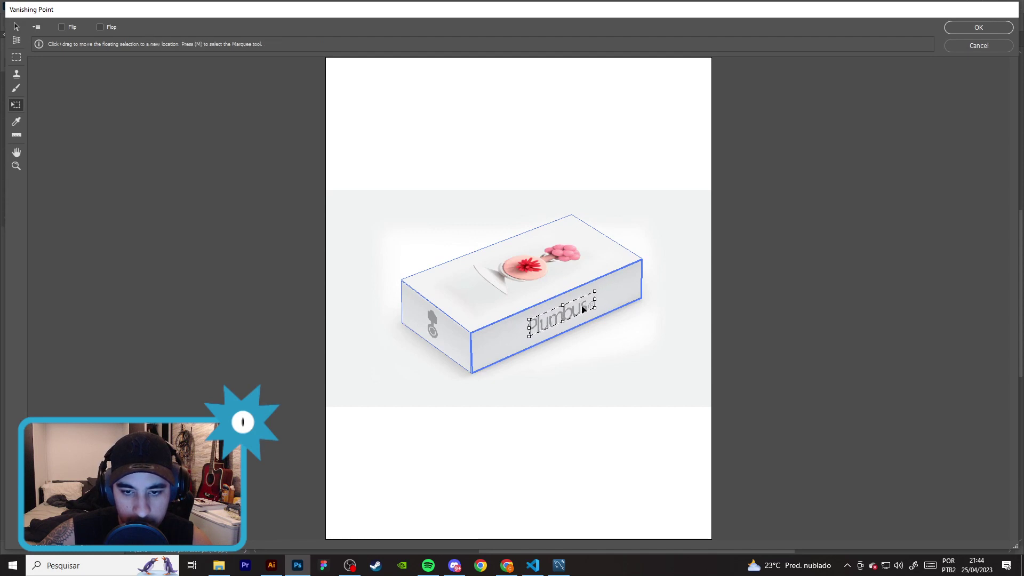
click(977, 28)
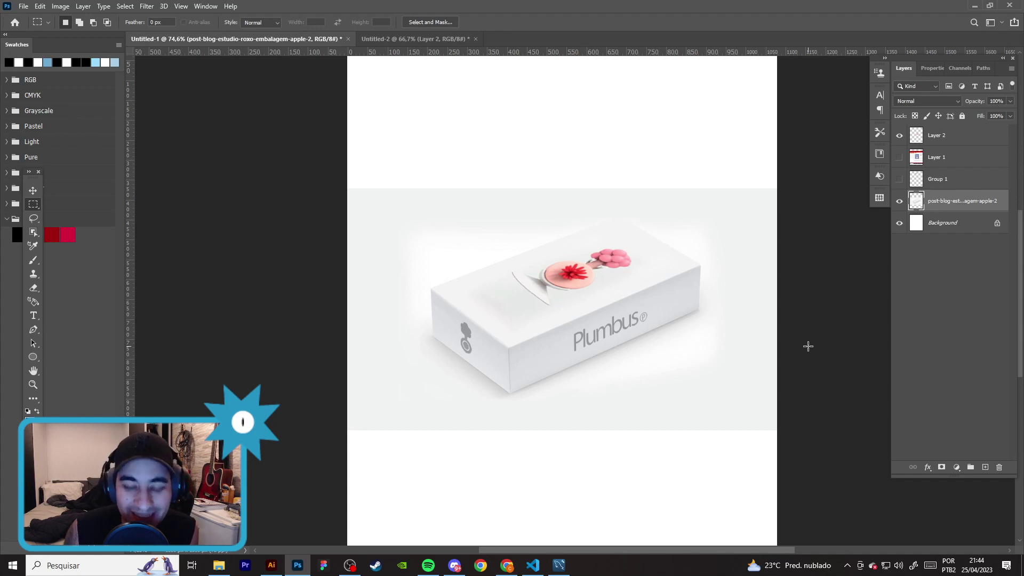
click(271, 565)
- Move the black logo off the artboard to its left
click(460, 206)
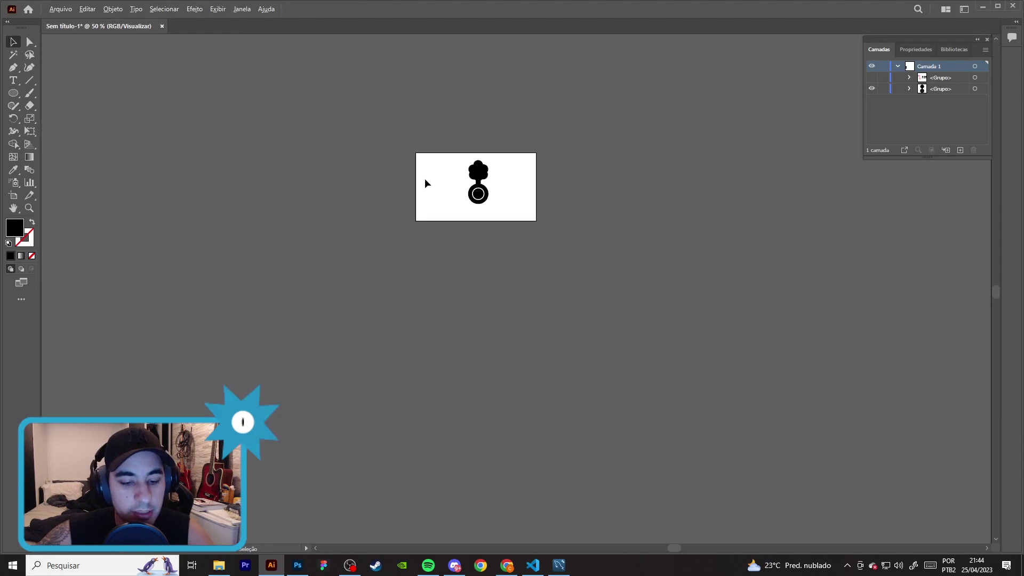
scroll(425, 183, down, 3)
drag(483, 141, 224, 158)
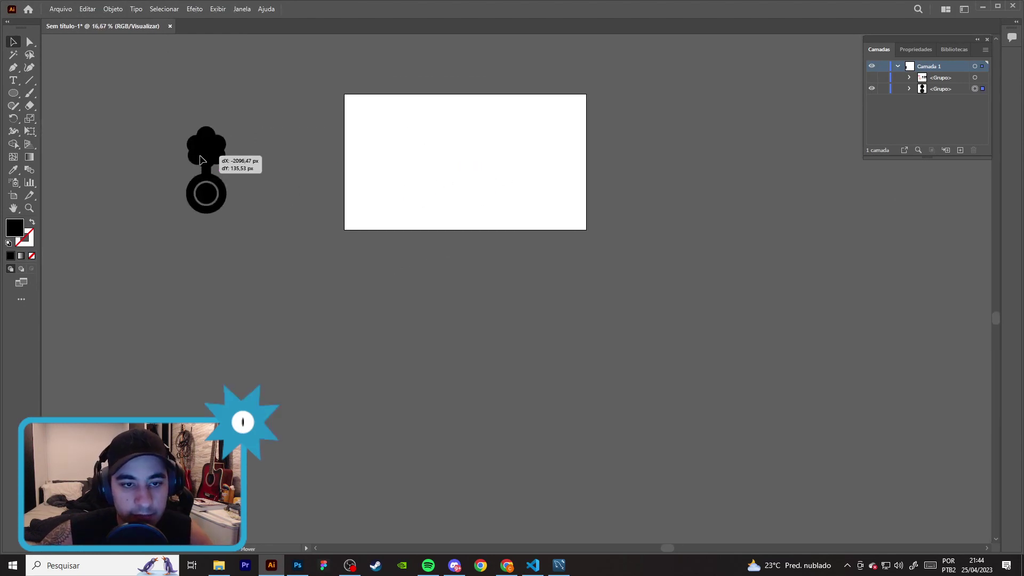
- Browse the desktop folder in File Explorer, close it, and open a new browser tab
click(219, 566)
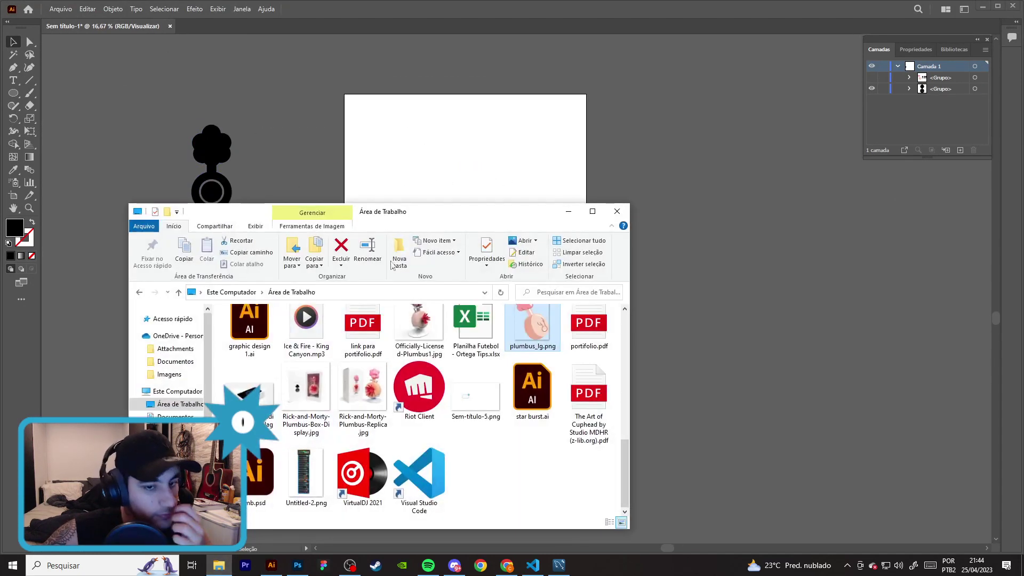
scroll(514, 397, up, 5)
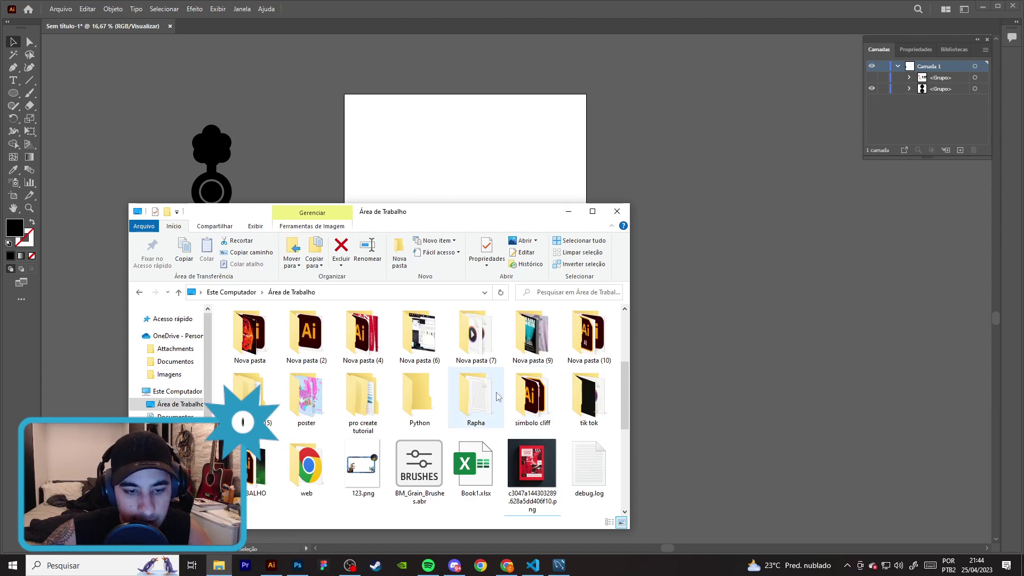
scroll(479, 388, down, 5)
scroll(469, 406, down, 3)
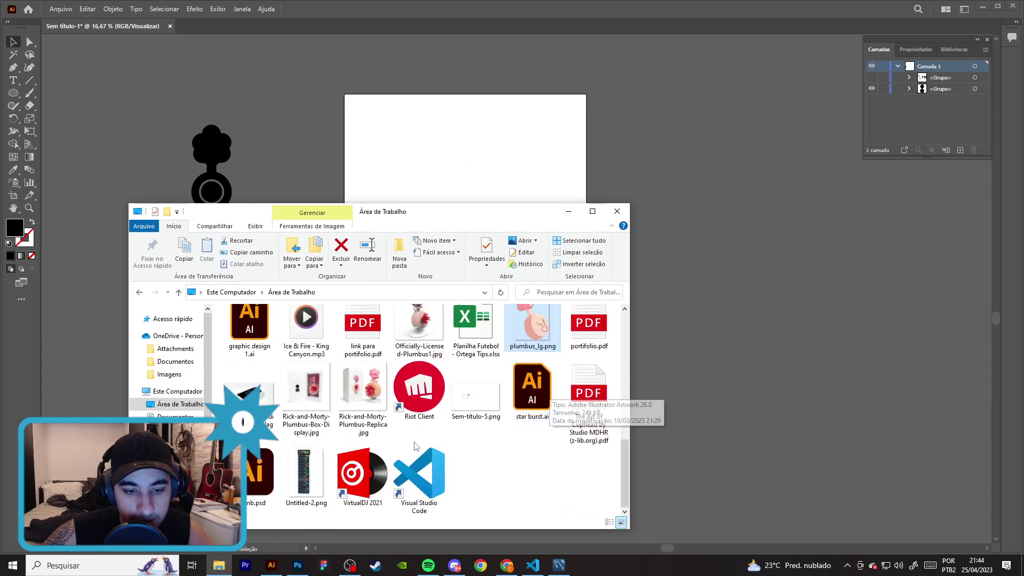
scroll(454, 427, up, 3)
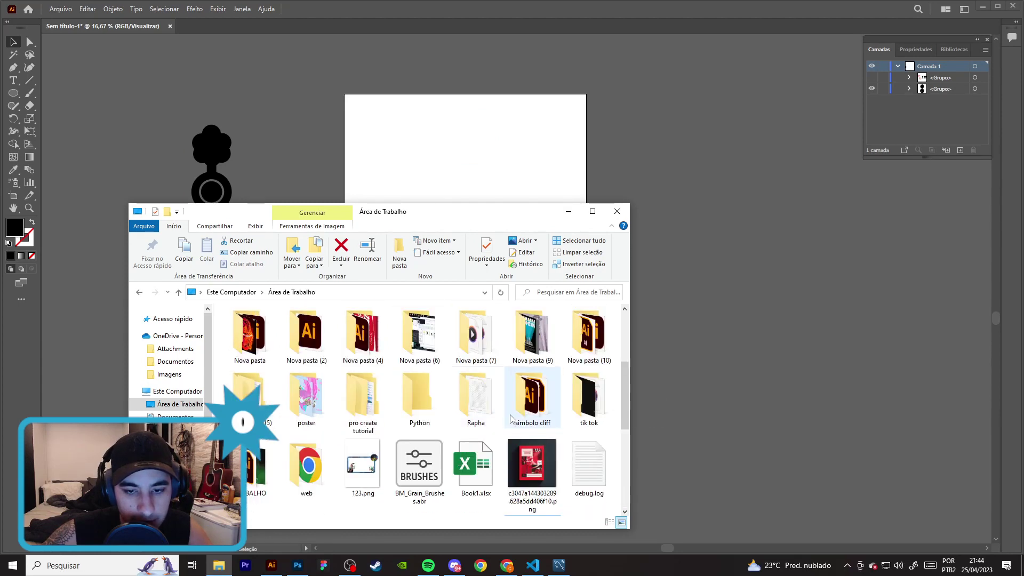
scroll(511, 419, up, 3)
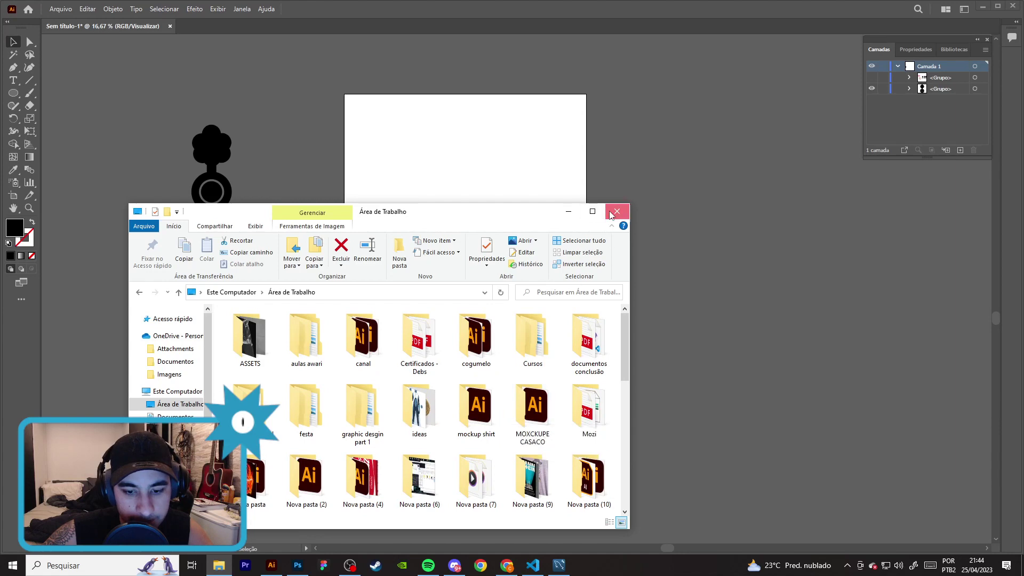
click(612, 215)
click(501, 475)
click(400, 8)
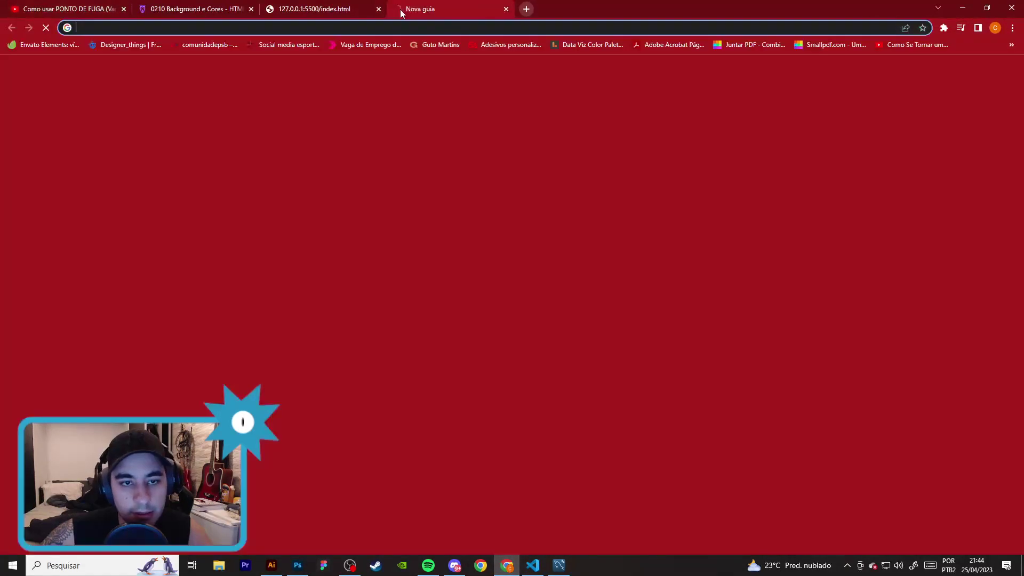
- Search Google Images for 'plumbus poster' and preview the blue blueprint poster
text(plumbus post)
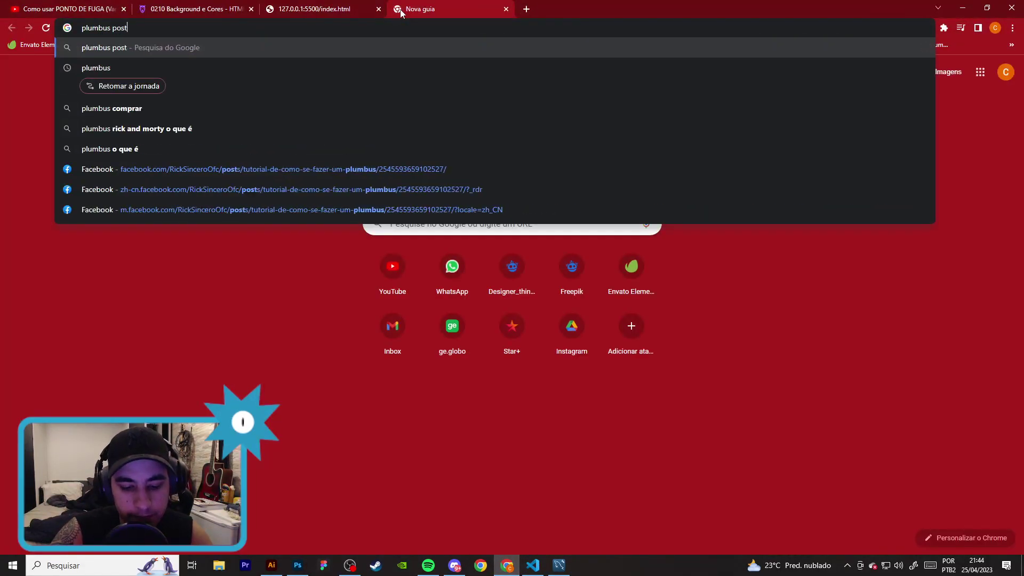
text(er)
key(Return)
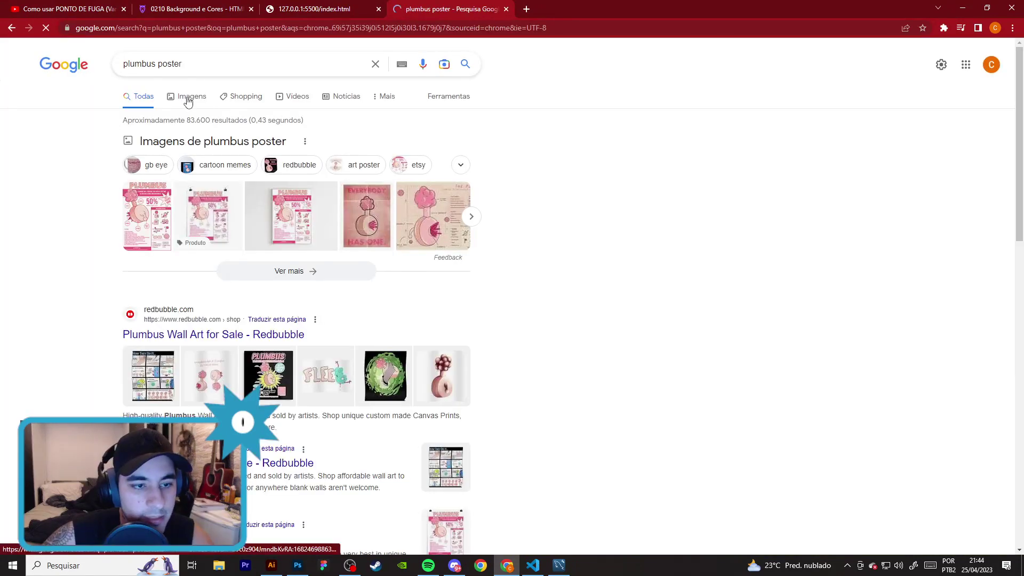
click(188, 101)
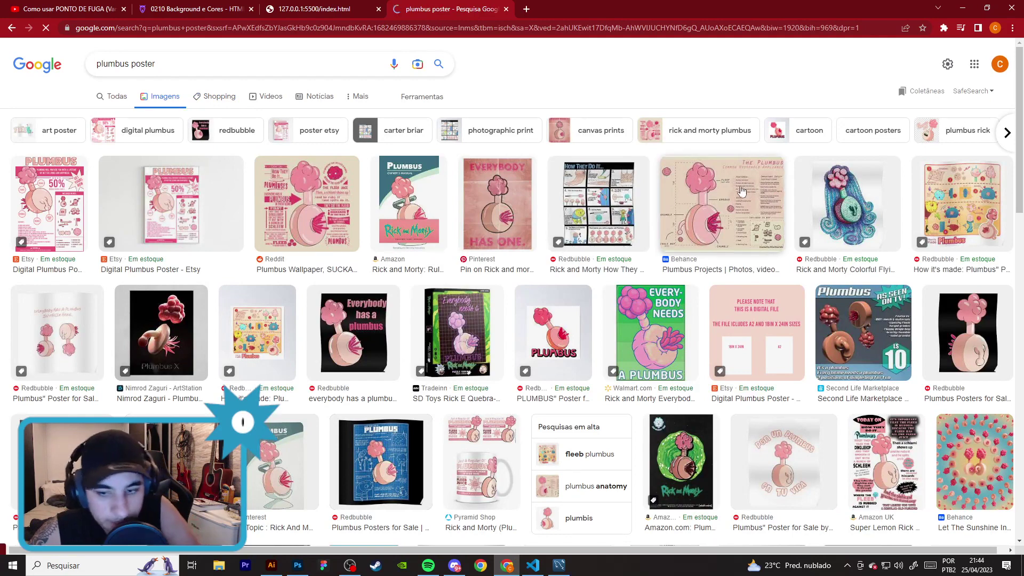
click(381, 462)
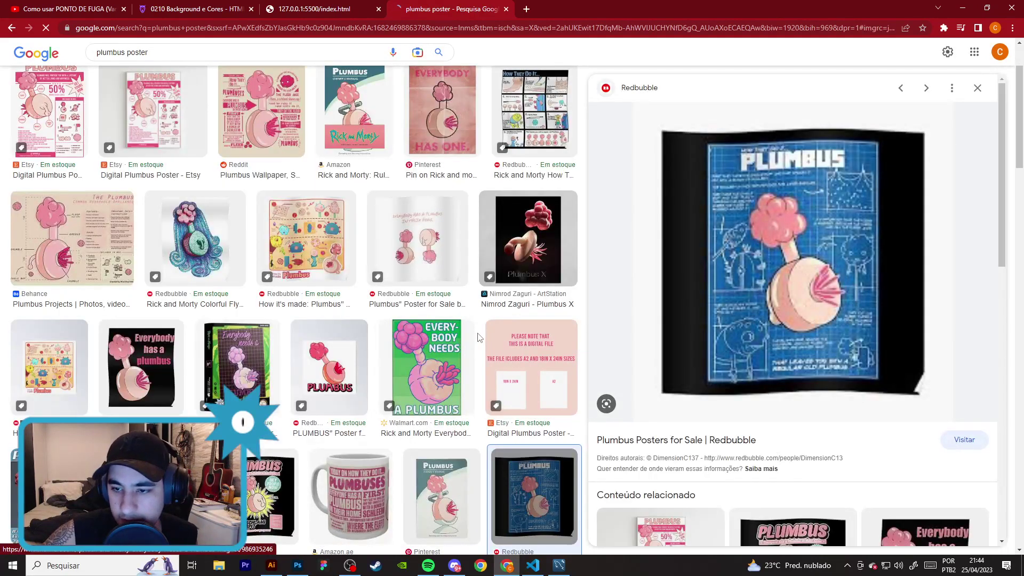
- Save the QUADRO PLUMBUS diagram image to the desktop (Área de Trabalho)
scroll(581, 275, down, 5)
scroll(581, 275, down, 3)
scroll(731, 279, down, 6)
scroll(731, 280, down, 6)
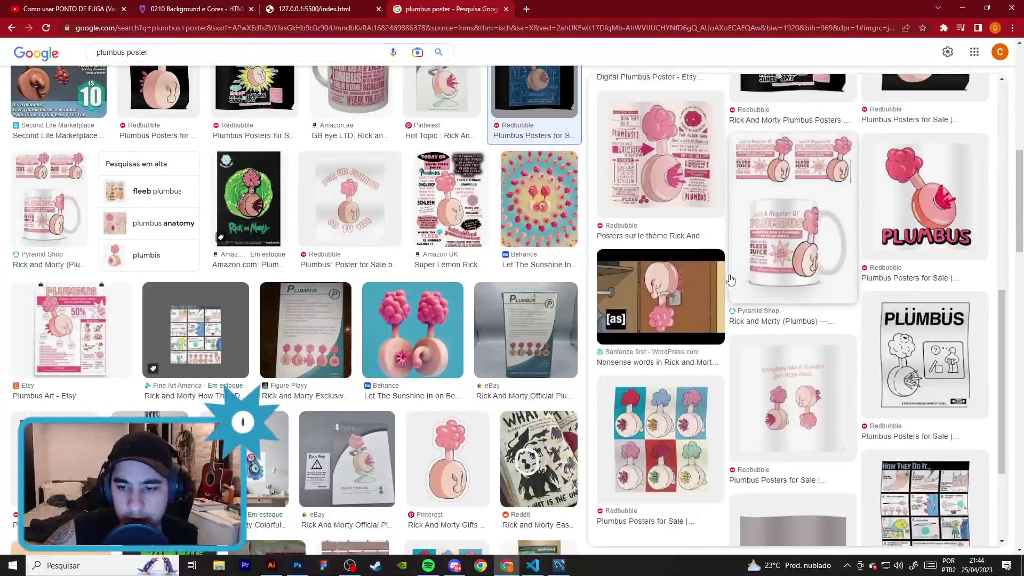
scroll(731, 279, down, 3)
scroll(466, 308, down, 3)
scroll(466, 309, down, 5)
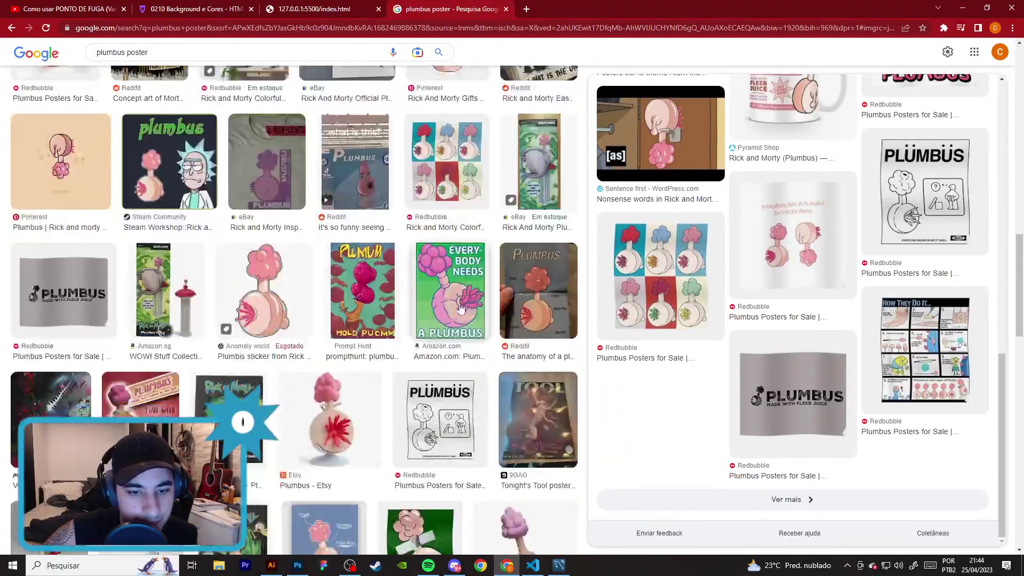
scroll(356, 286, down, 5)
scroll(358, 284, down, 3)
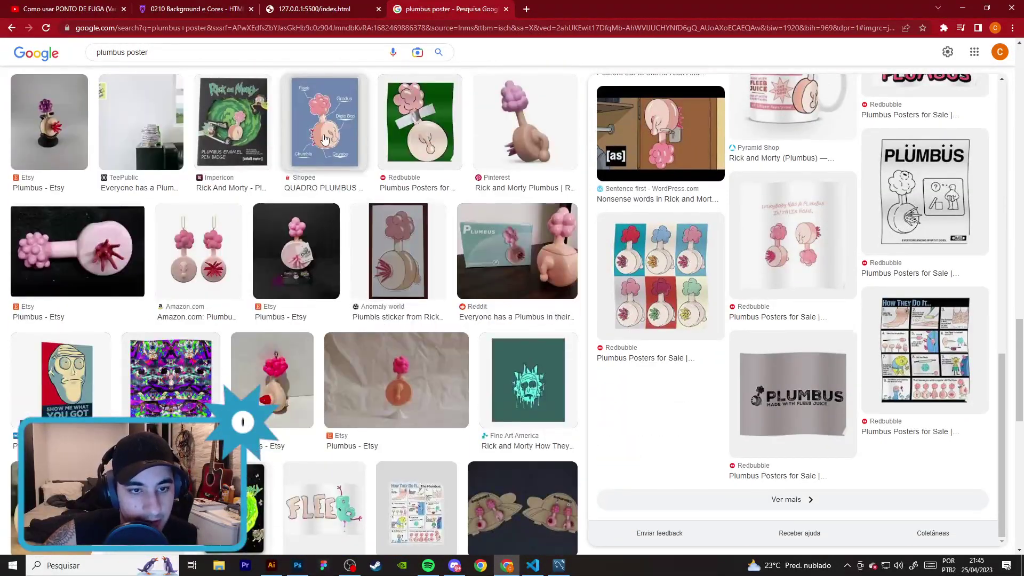
click(328, 125)
right_click(800, 240)
click(849, 352)
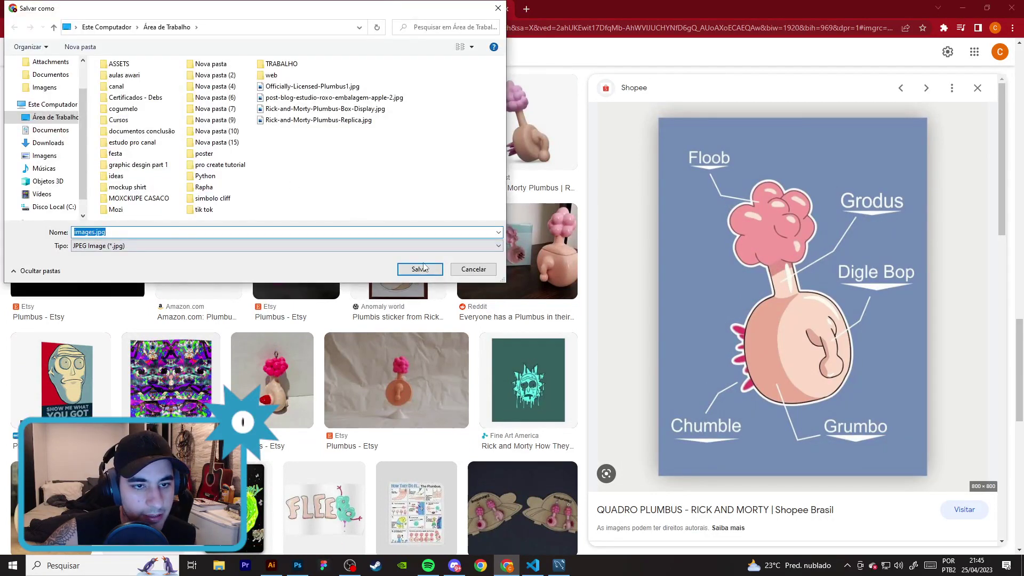
click(420, 269)
click(271, 565)
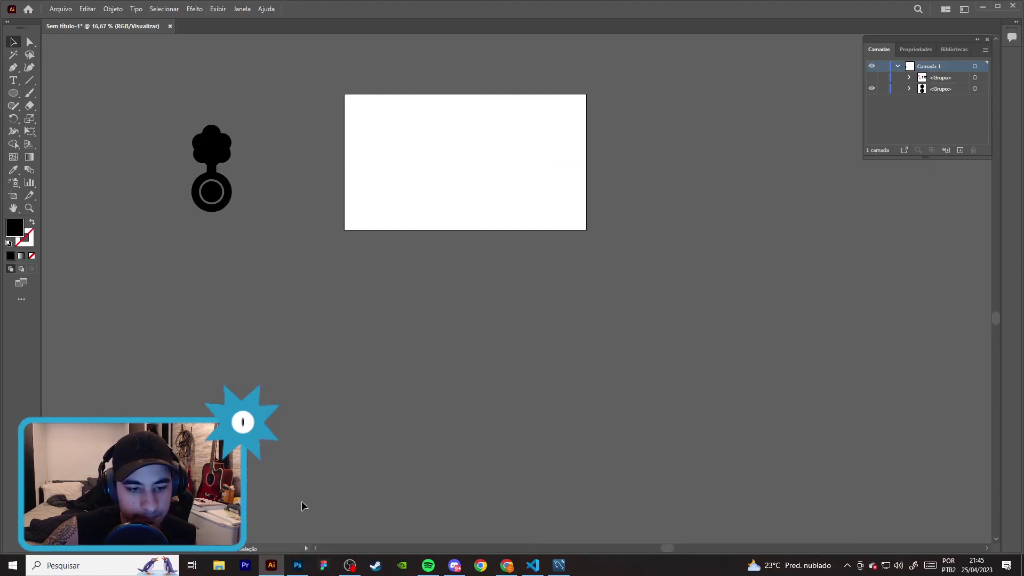
- Place images.jpg from the desktop onto the Illustrator artboard
key(super+e)
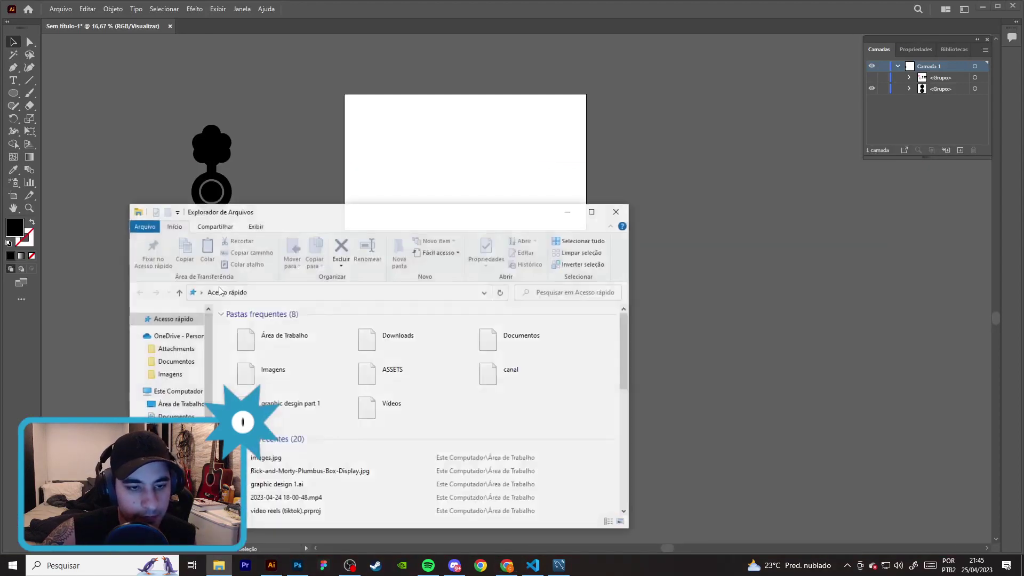
click(181, 404)
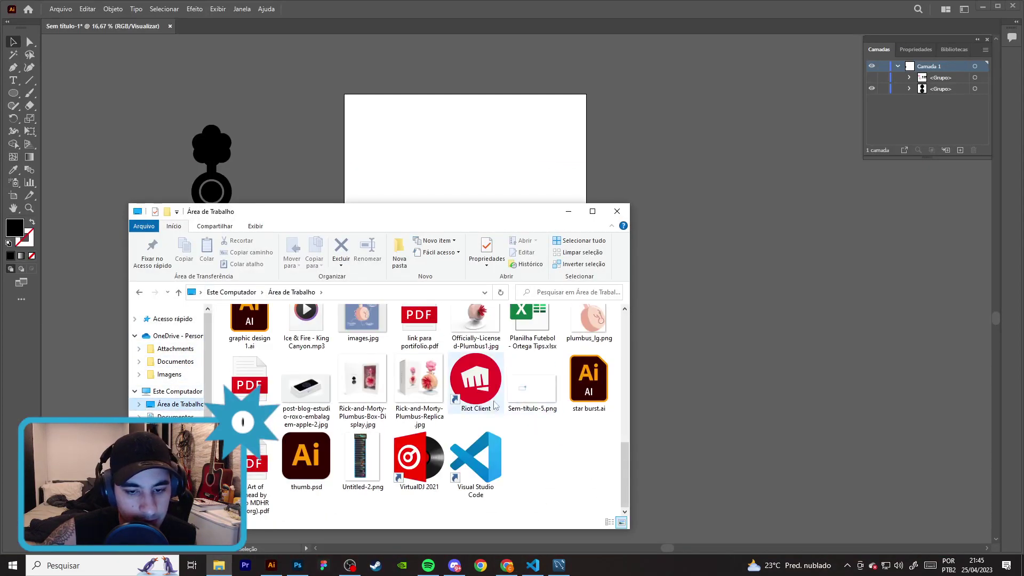
drag(362, 320, 462, 141)
click(568, 212)
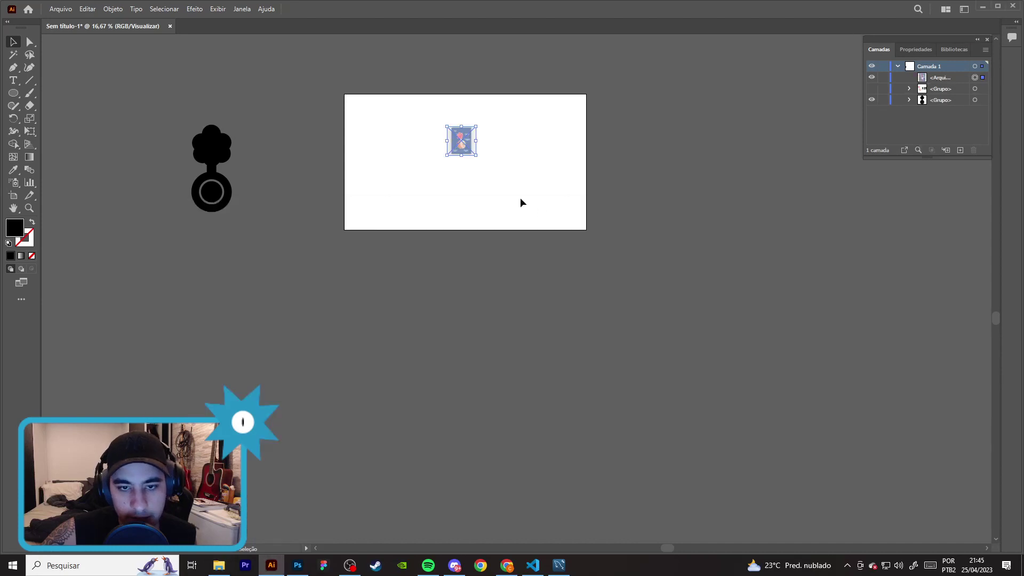
- Enlarge the Plumbus reference diagram and position it on the artboard's left
scroll(479, 160, up, 4)
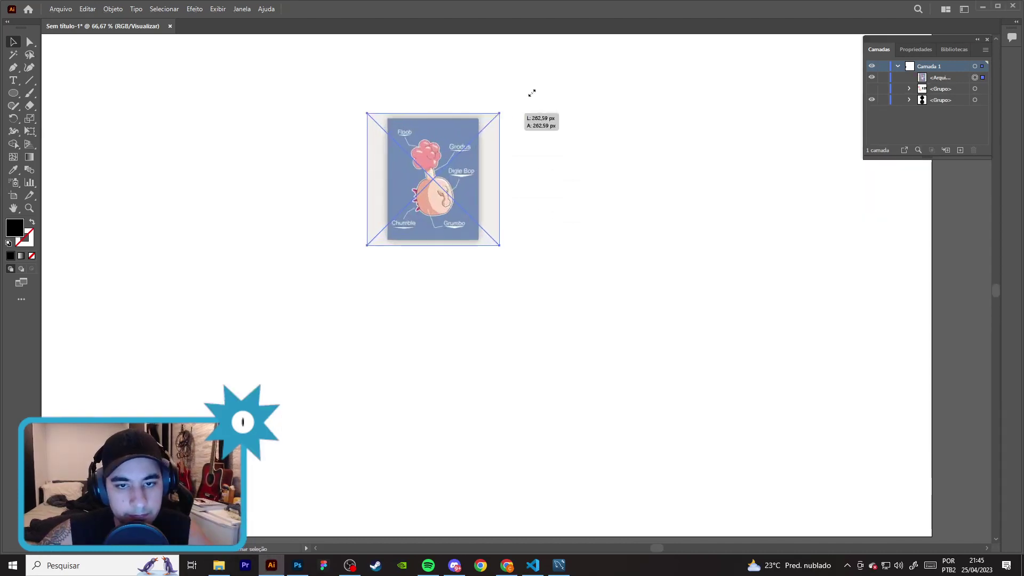
drag(496, 124, 646, 54)
scroll(586, 160, down, 5)
drag(549, 235, 488, 246)
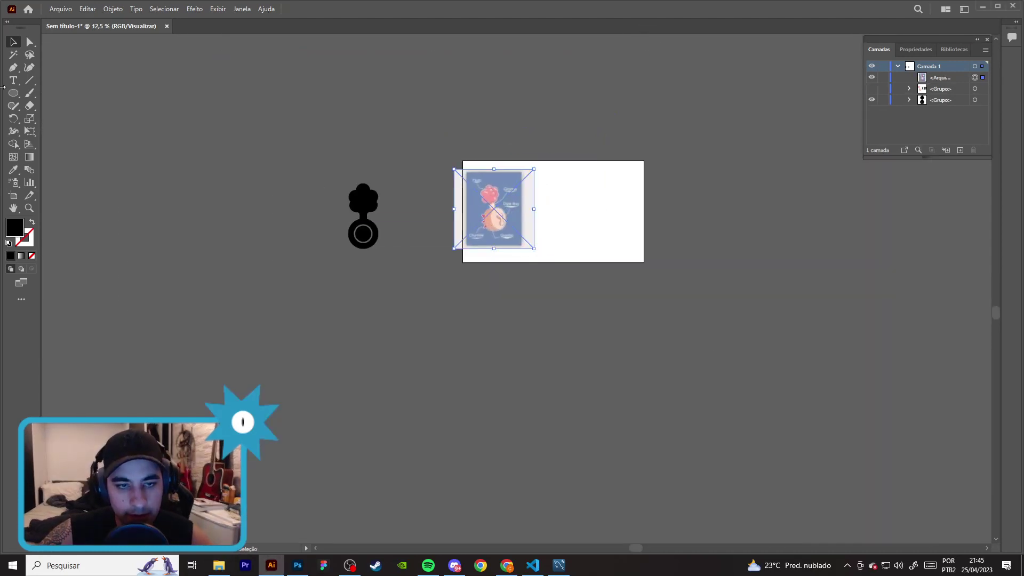
scroll(590, 221, up, 4)
drag(478, 205, 598, 220)
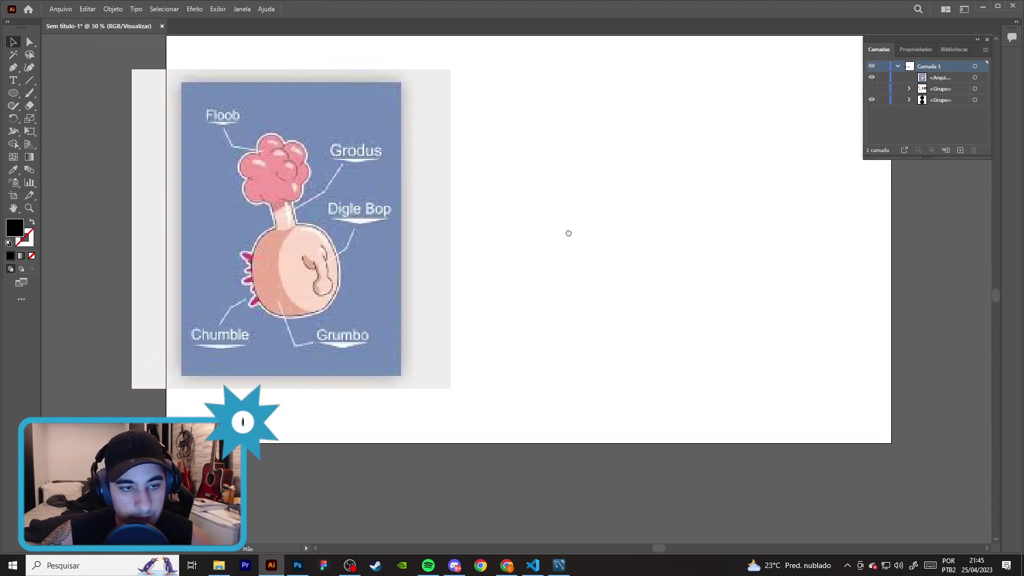
scroll(597, 220, down, 1)
scroll(590, 217, up, 1)
drag(435, 210, 427, 181)
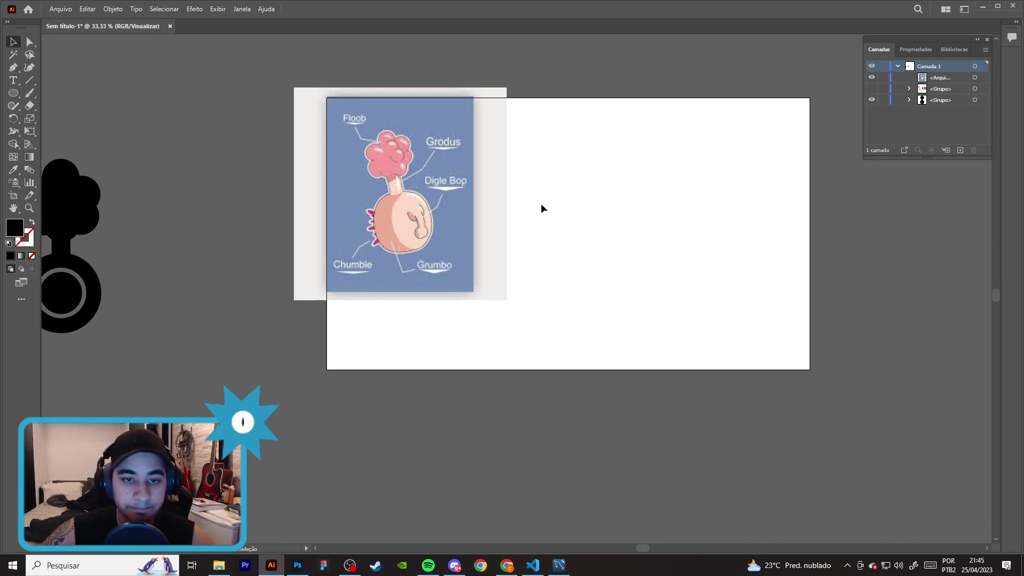
scroll(505, 196, up, 1)
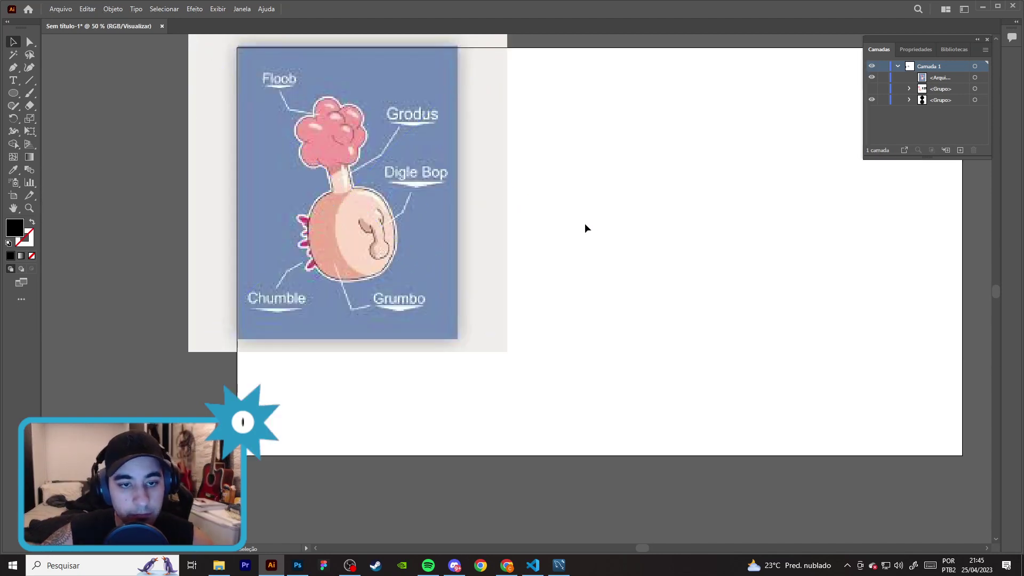
drag(399, 172, 395, 176)
- Drag the black flower-and-ring silhouette from the pasteboard onto the artboard beside the diagram
click(584, 214)
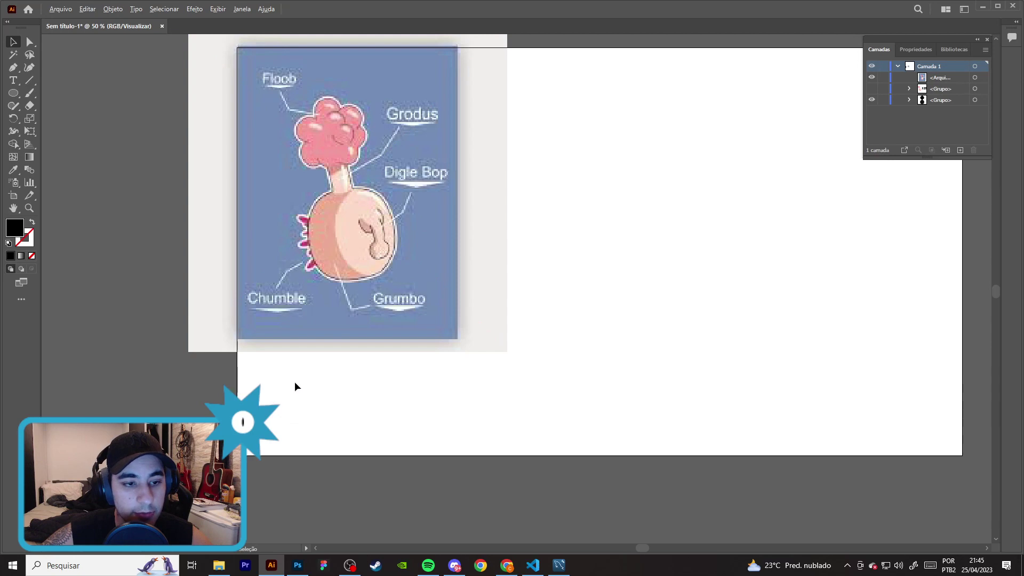
key(ctrl+minus)
drag(149, 257, 689, 199)
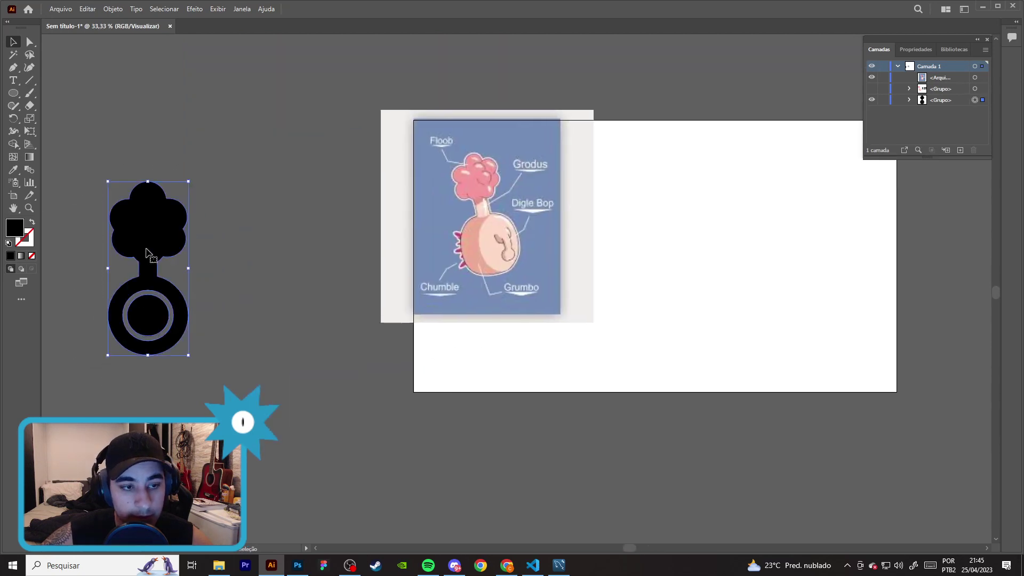
- Delete the ring's inner black circle, leaving a white hole in its centre
click(768, 240)
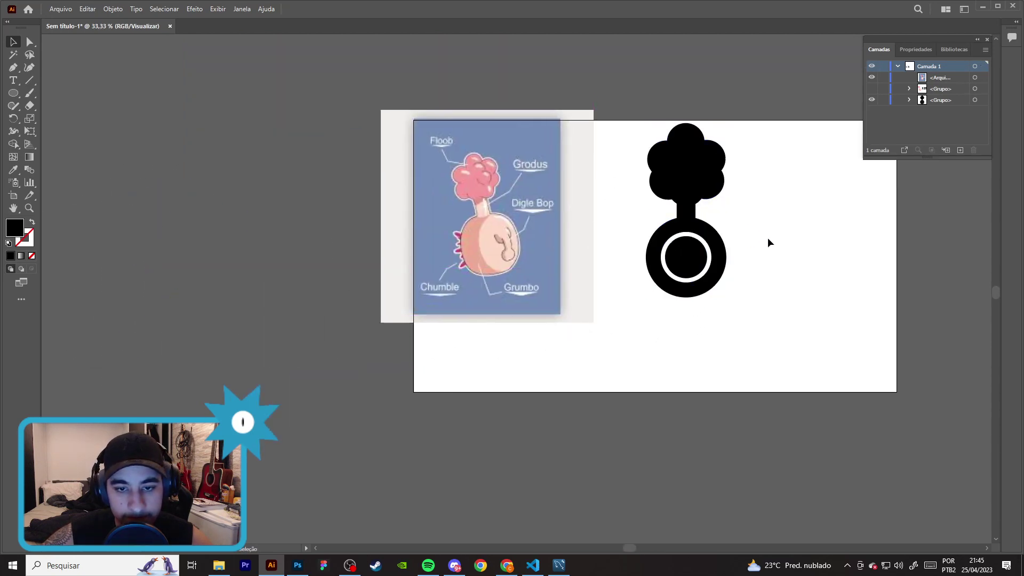
scroll(757, 240, up, 1)
click(656, 263)
key(Delete)
key(ctrl+z)
click(29, 41)
click(658, 268)
key(Delete)
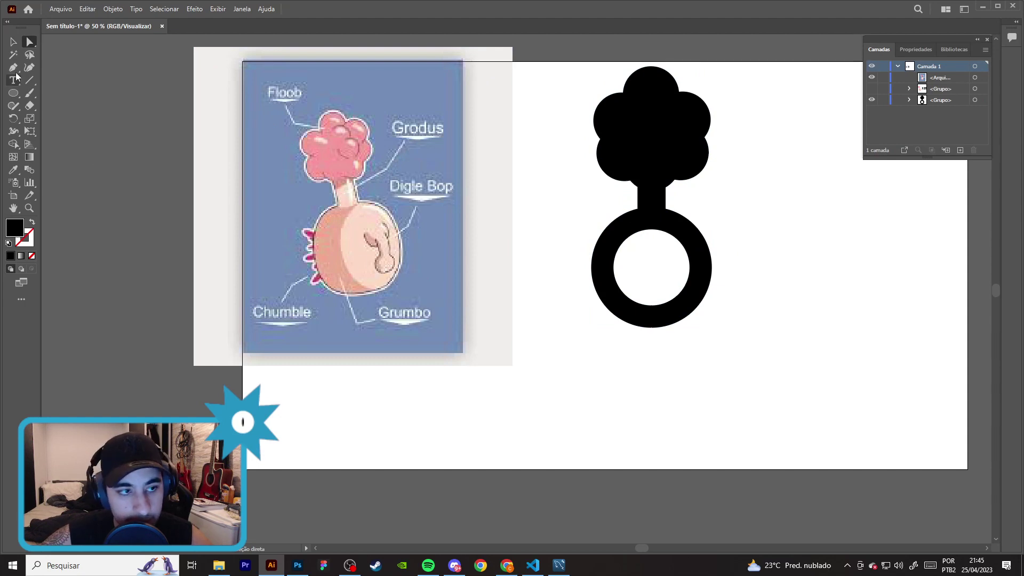
- Draw a small black circle and a thin upright bar, and move them into the ring's centre
click(13, 93)
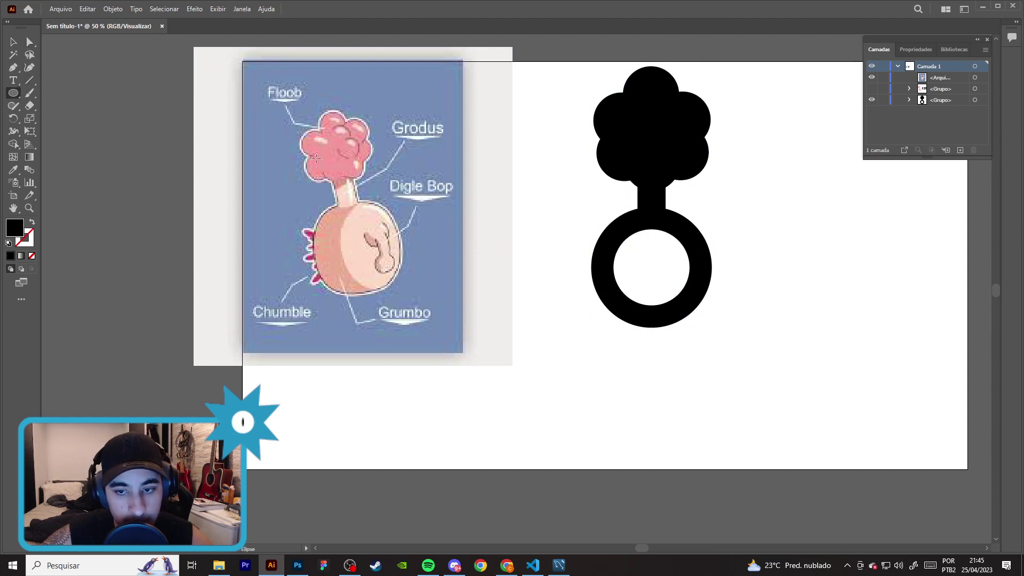
drag(544, 279, 565, 300)
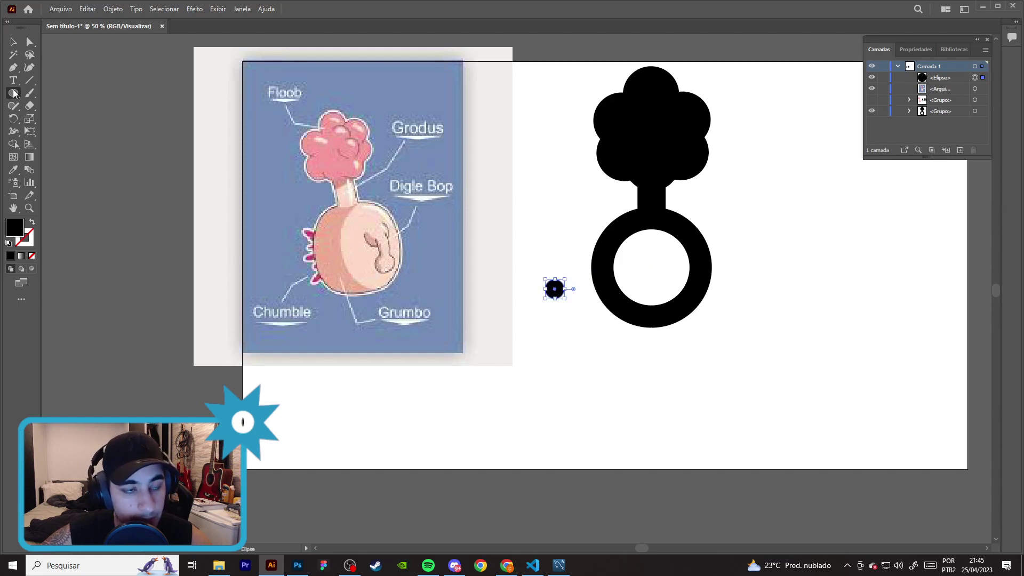
drag(14, 94, 58, 91)
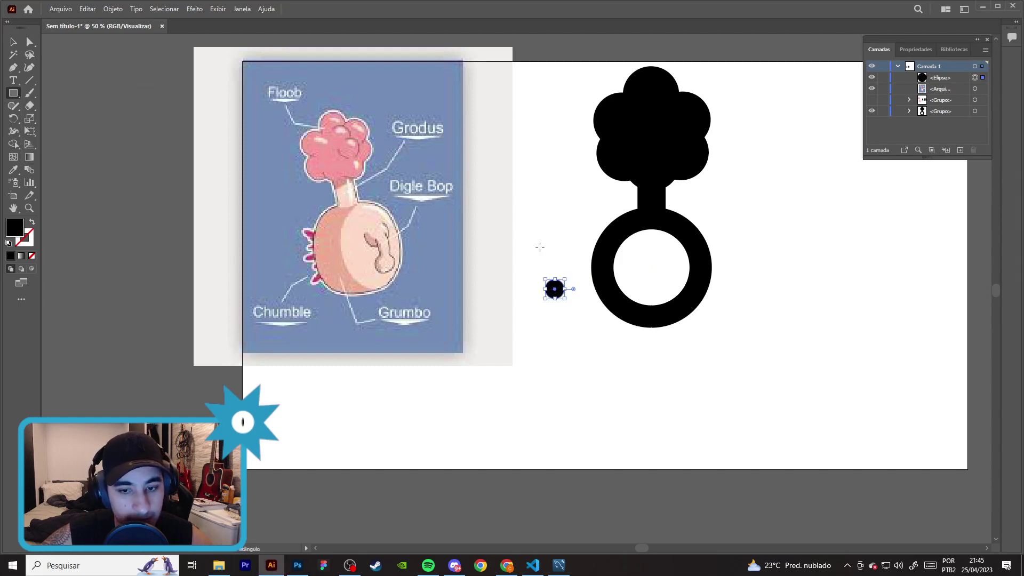
drag(550, 251, 553, 307)
key(v)
scroll(558, 245, up, 2)
drag(578, 384, 525, 275)
drag(556, 314, 750, 293)
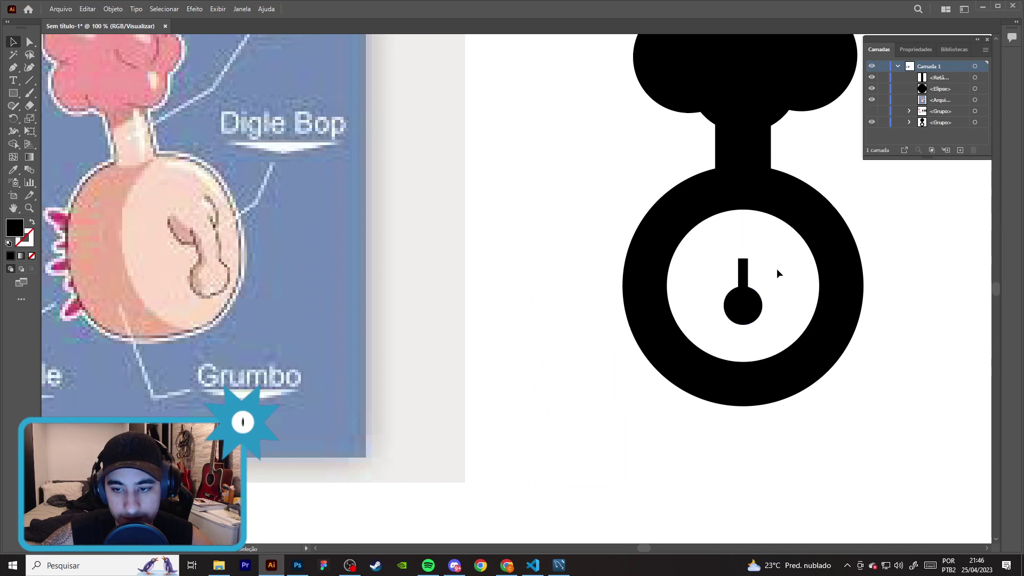
- Round the bar's top corners and settle the keyhole shapes in place
click(743, 274)
scroll(766, 265, up, 2)
scroll(765, 263, up, 1)
key(p)
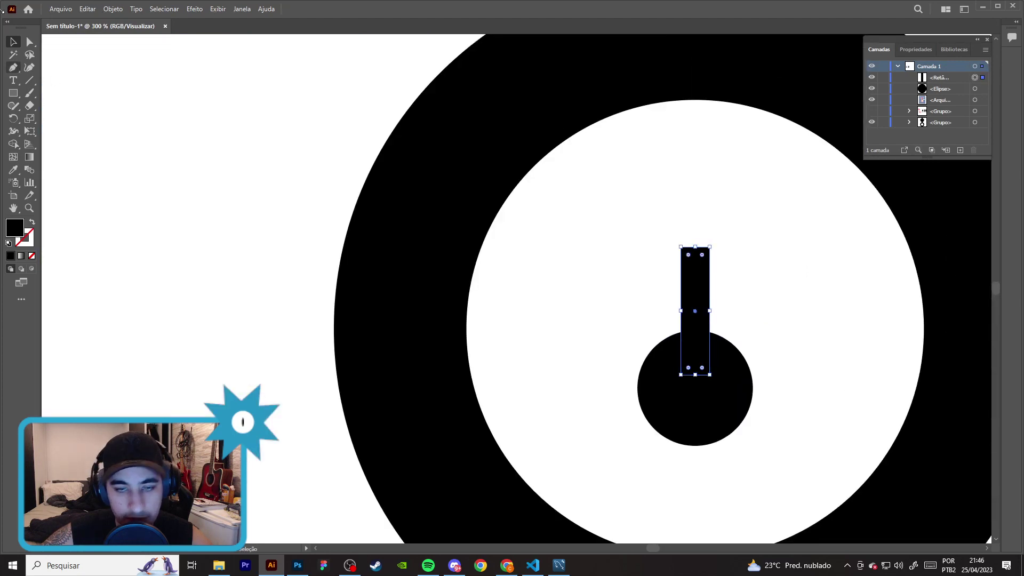
drag(689, 255, 690, 281)
click(773, 287)
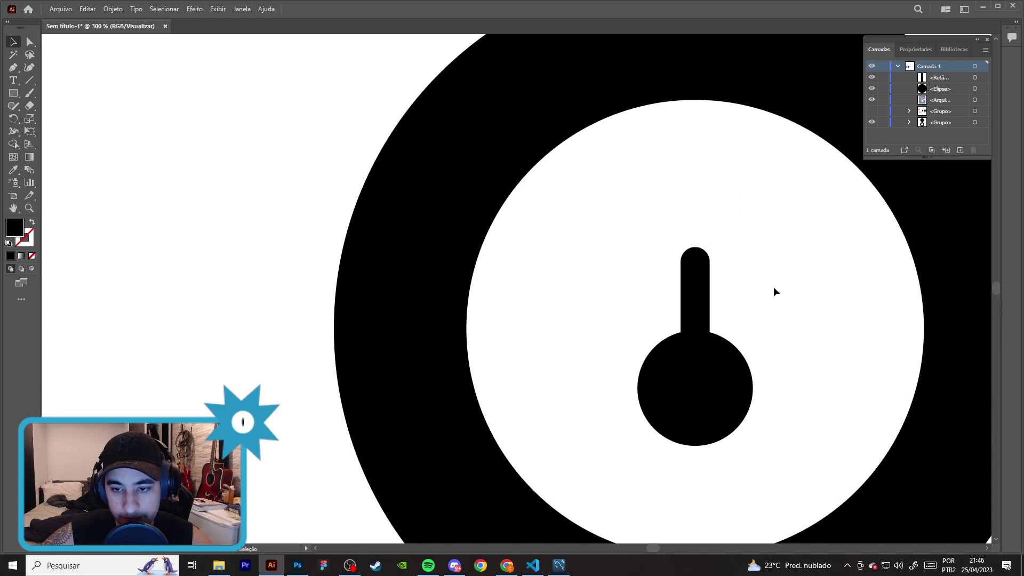
scroll(818, 310, down, 5)
scroll(889, 321, up, 1)
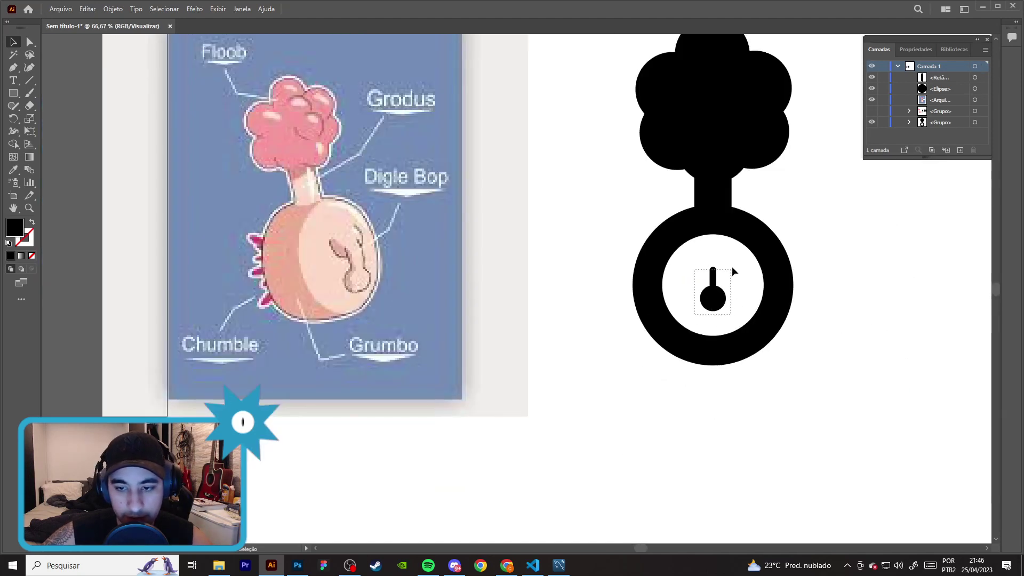
drag(720, 293, 715, 298)
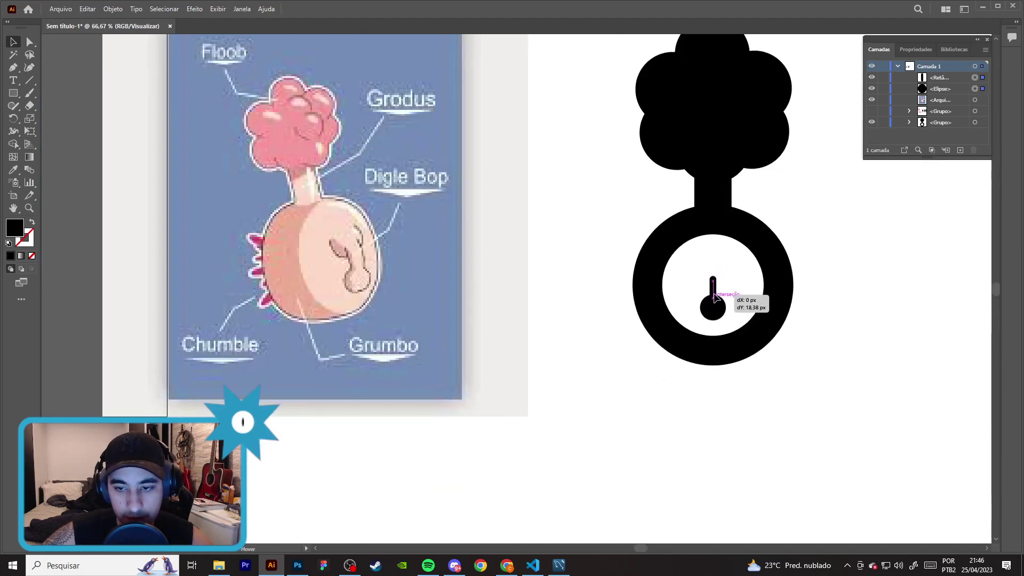
drag(715, 300, 714, 290)
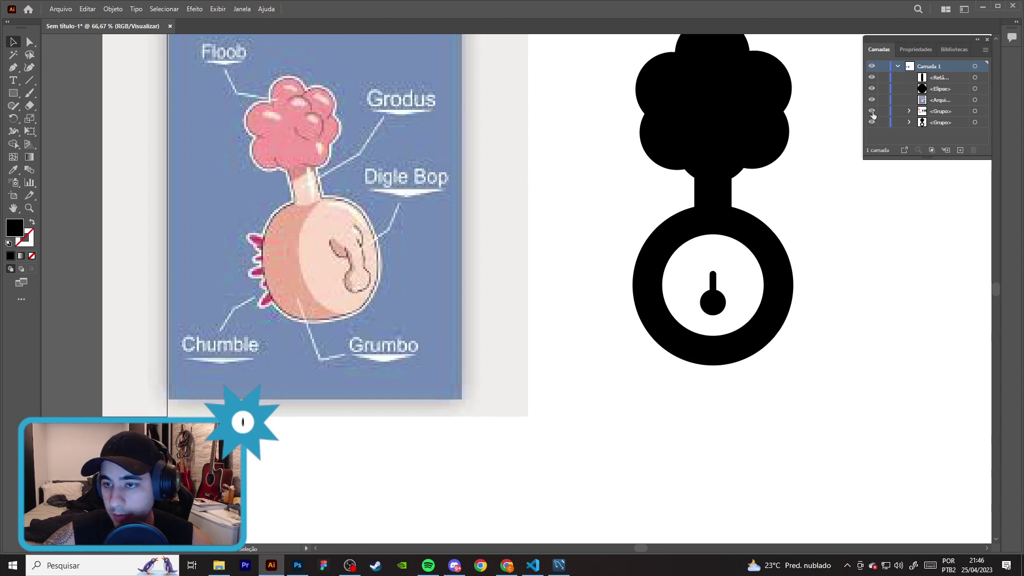
- Pan to the three icon variants and shift their group to the right
scroll(873, 114, down, 5)
drag(883, 180, 433, 283)
scroll(610, 179, up, 5)
scroll(610, 180, up, 2)
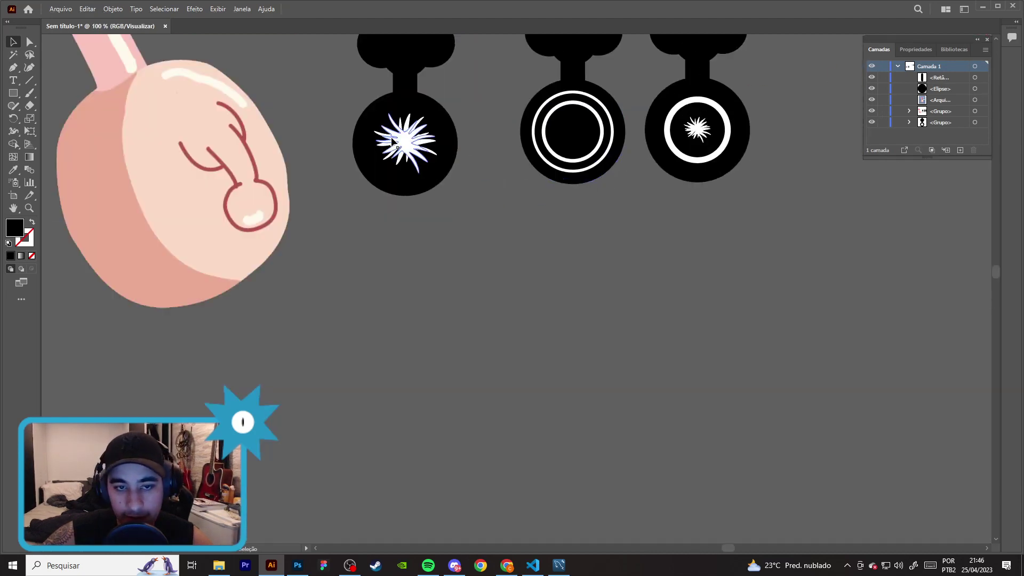
click(393, 141)
click(28, 41)
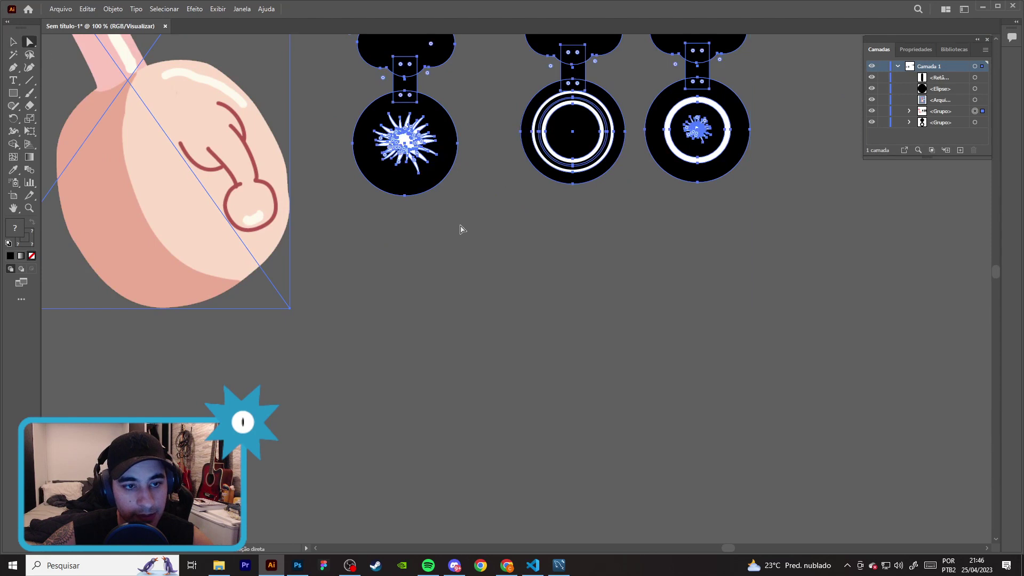
click(462, 226)
click(427, 147)
scroll(427, 146, down, 2)
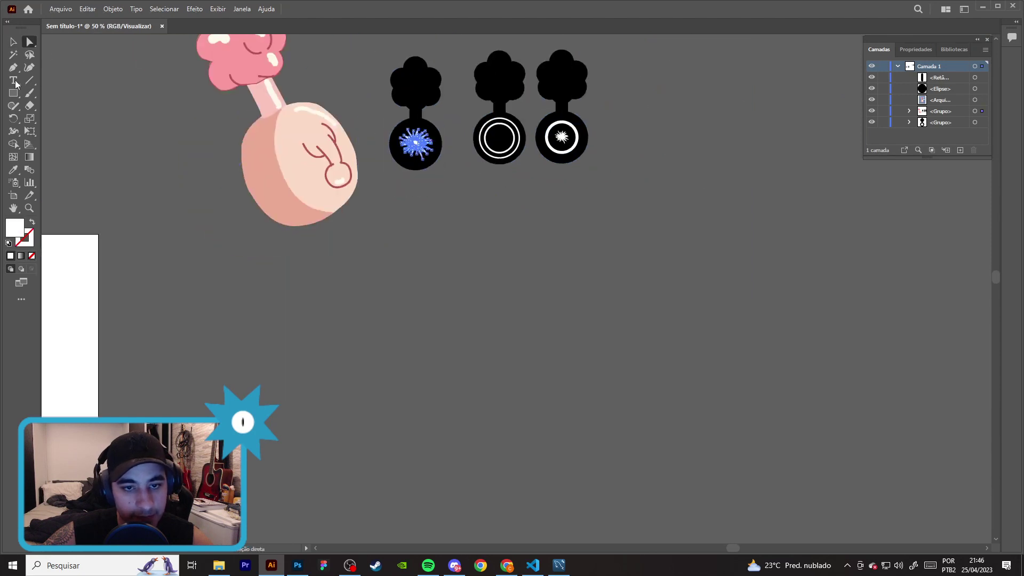
click(15, 43)
drag(427, 152, 479, 152)
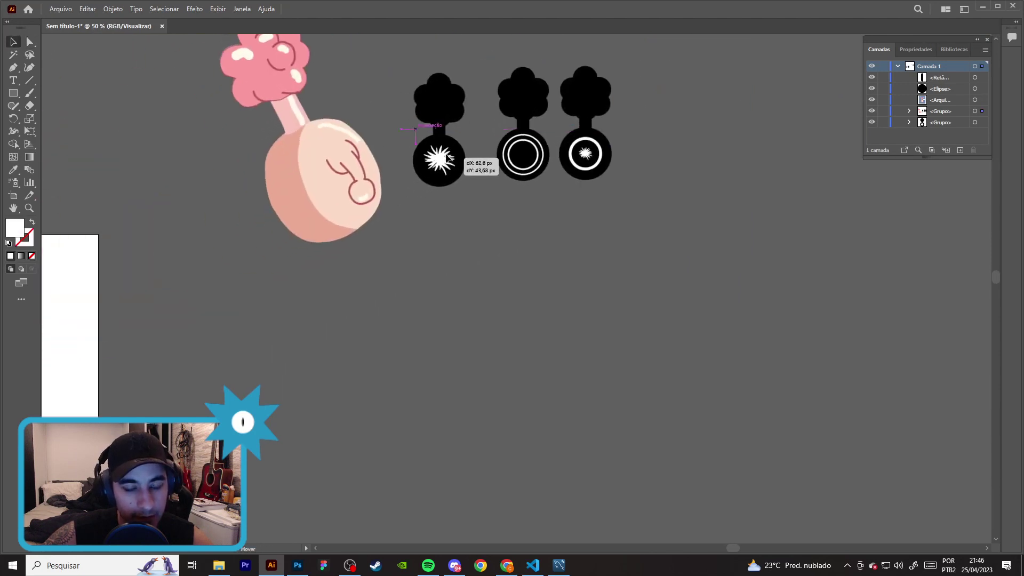
- Isolate the whole white starburst shape from its icon group
click(520, 212)
click(464, 142)
scroll(460, 136, up, 5)
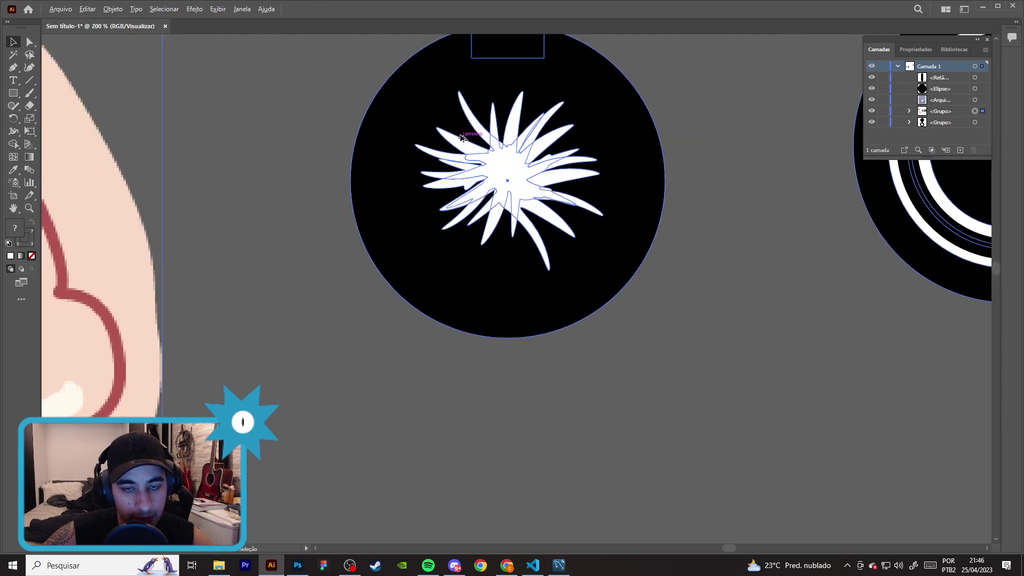
click(30, 43)
click(531, 178)
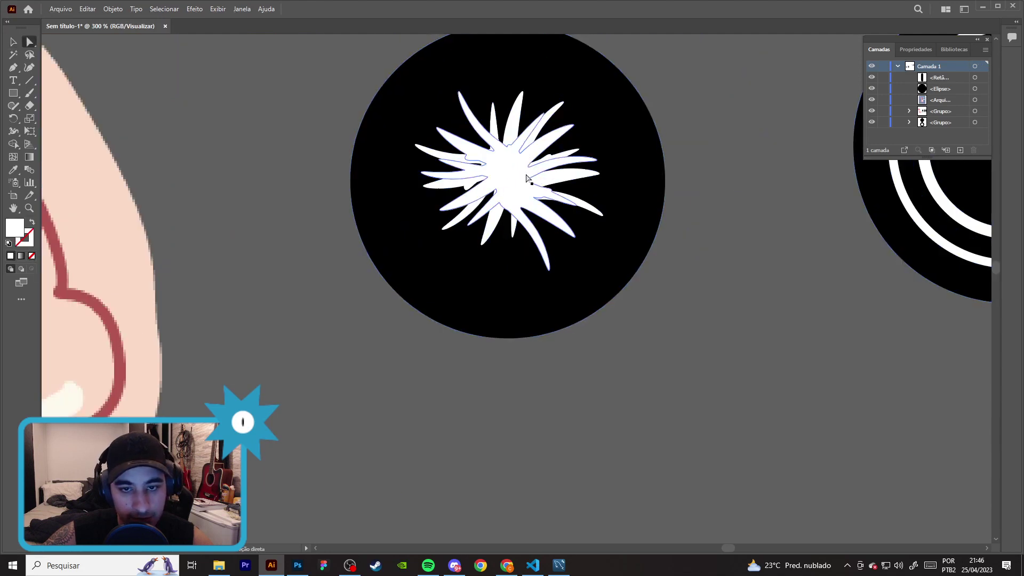
click(13, 43)
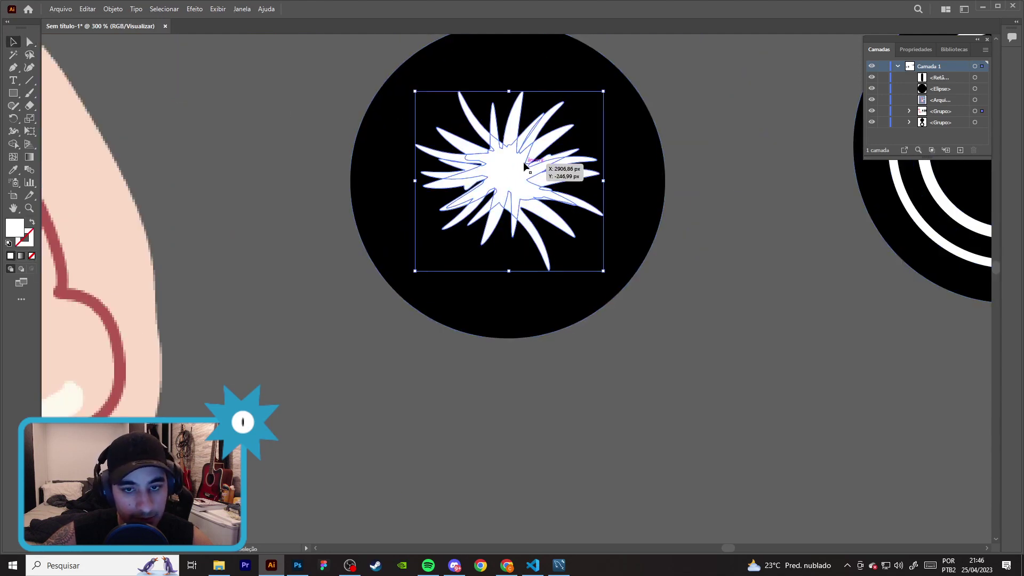
- Open the starburst's context menu, then reselect the starburst path to inspect its anchors
right_click(524, 163)
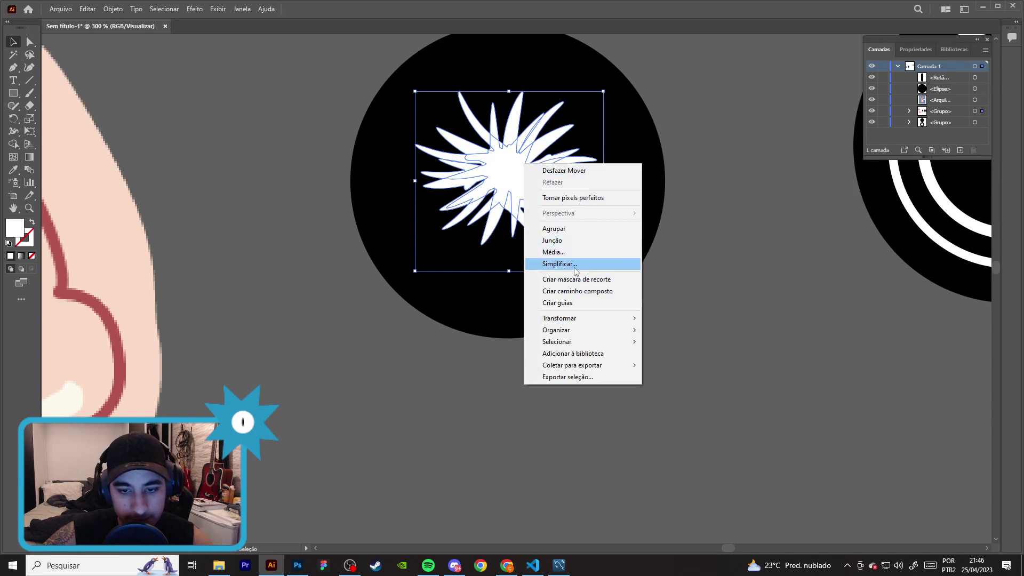
click(732, 250)
click(608, 212)
click(530, 178)
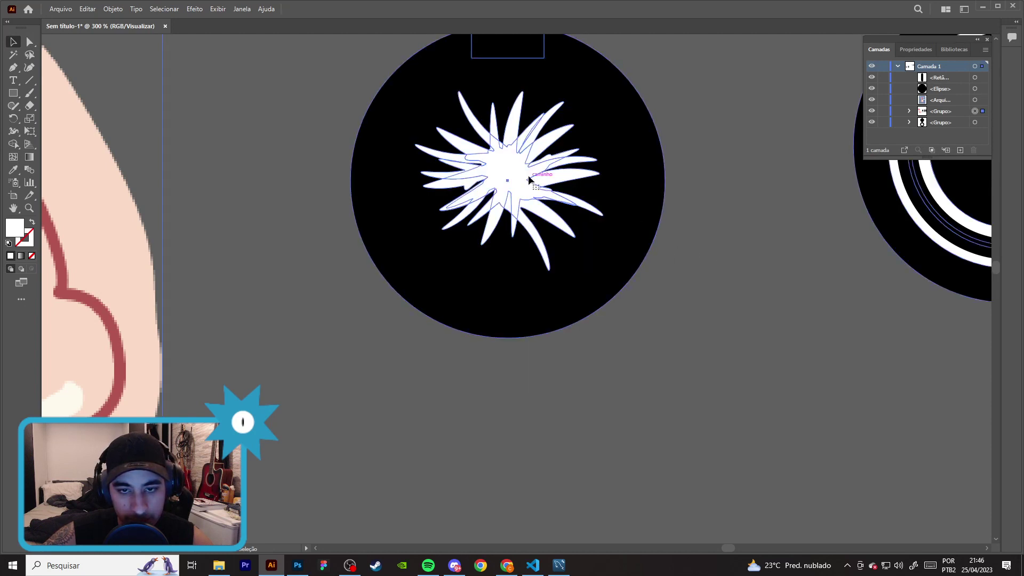
click(29, 43)
click(512, 171)
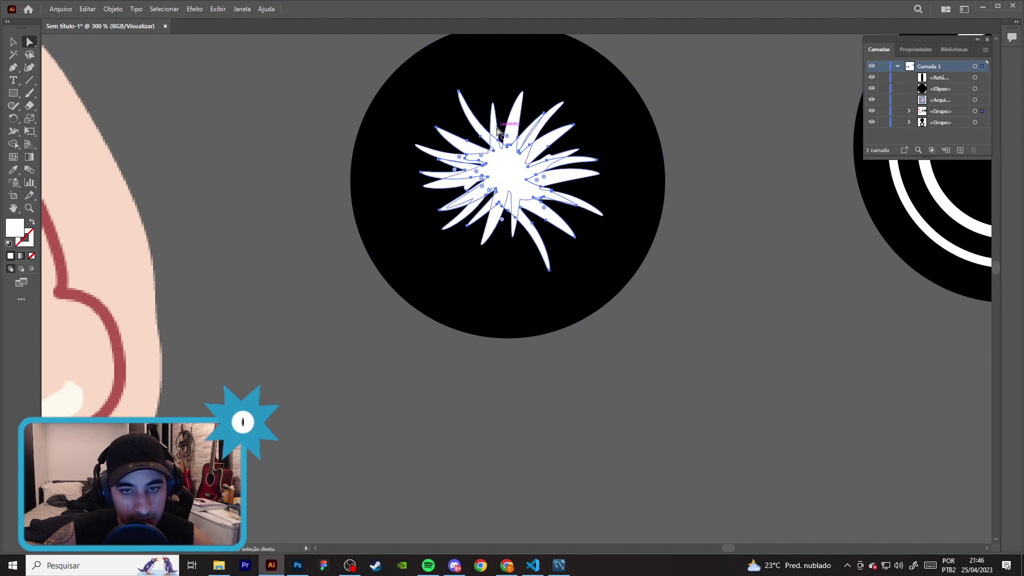
click(7, 45)
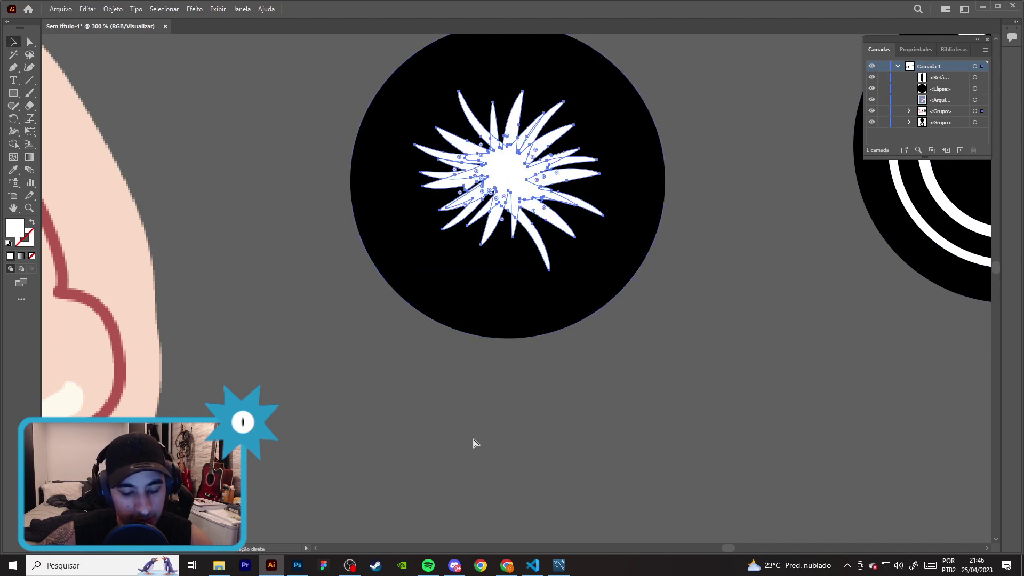
- Deselect the starburst and scroll back to select the flower-and-ring logo group
click(583, 446)
scroll(456, 385, down, 5)
scroll(499, 300, up, 2)
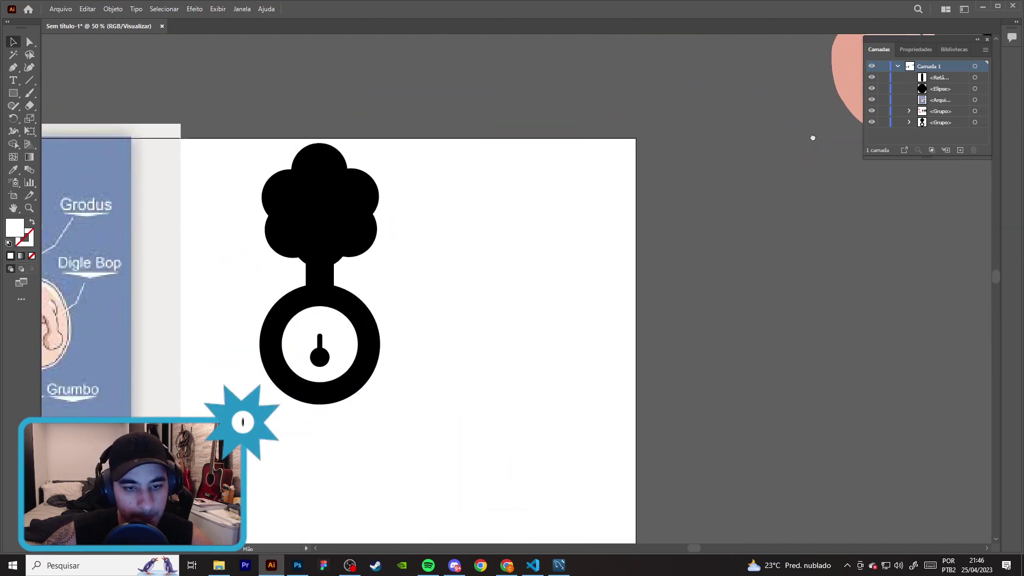
scroll(507, 277, down, 3)
scroll(507, 277, left, 5)
click(484, 248)
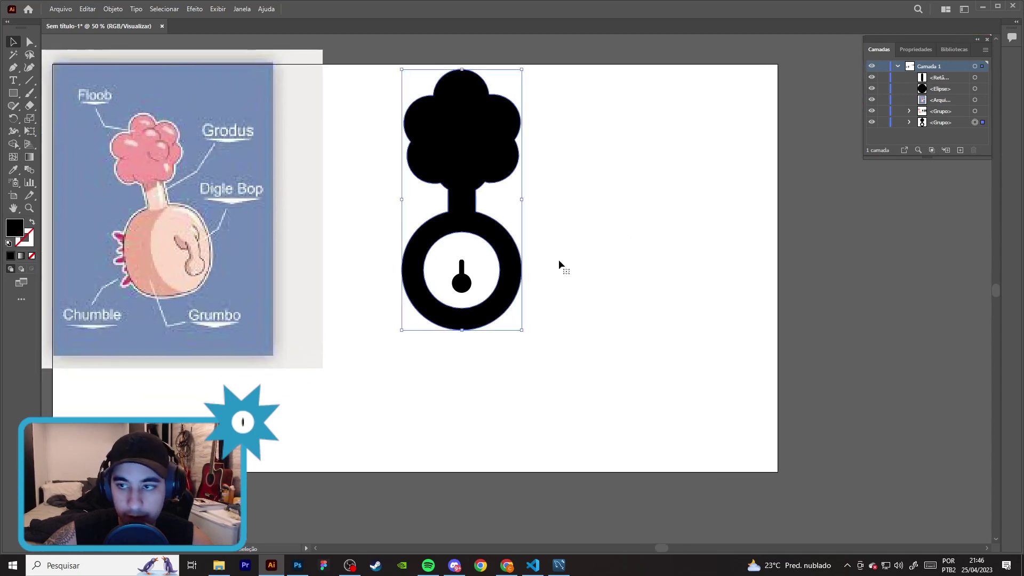
- Zoom in on the ring and paste the starburst beside it
scroll(555, 331, up, 3)
click(536, 329)
drag(473, 405, 612, 480)
key(a)
key(ctrl+v)
scroll(542, 299, down, 1)
drag(488, 277, 408, 248)
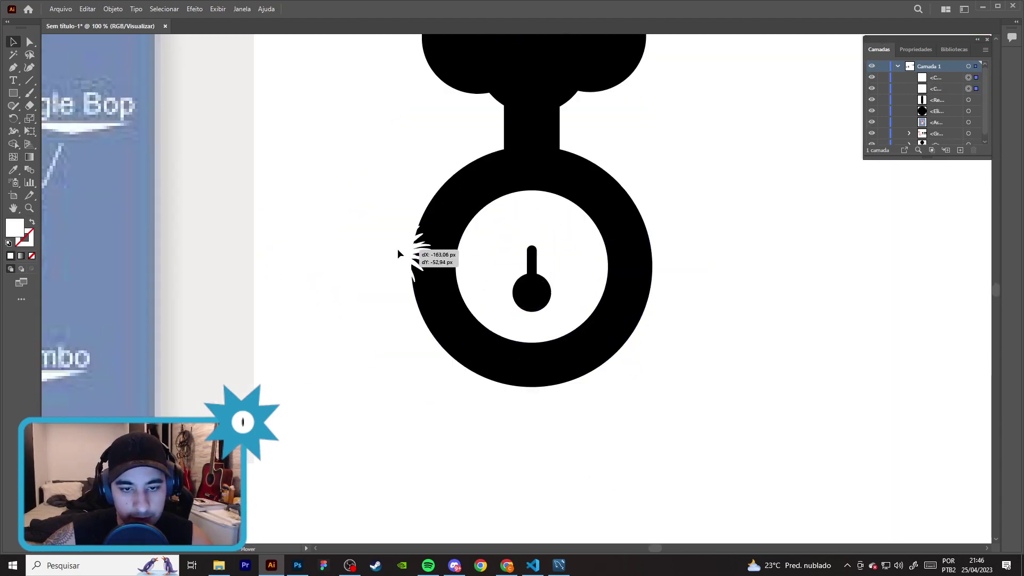
- Send the starburst backward and give it a black fill
right_click(409, 249)
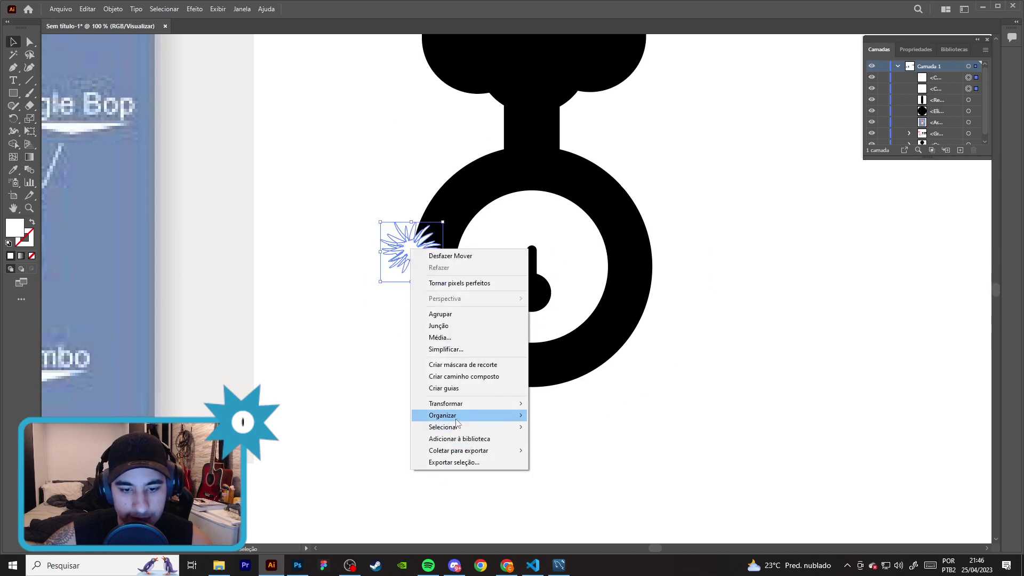
click(559, 449)
click(916, 49)
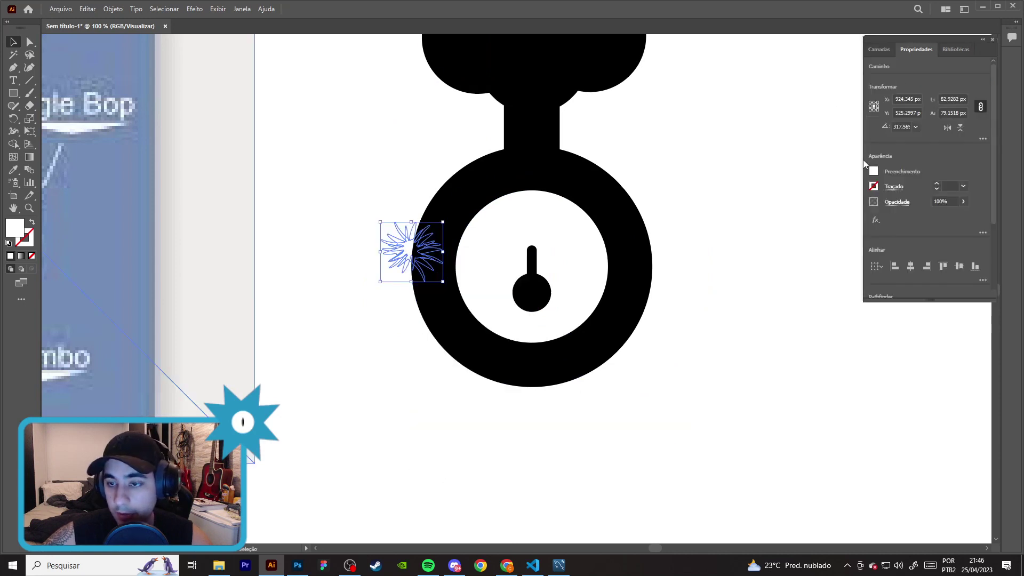
click(874, 171)
click(782, 209)
key(Escape)
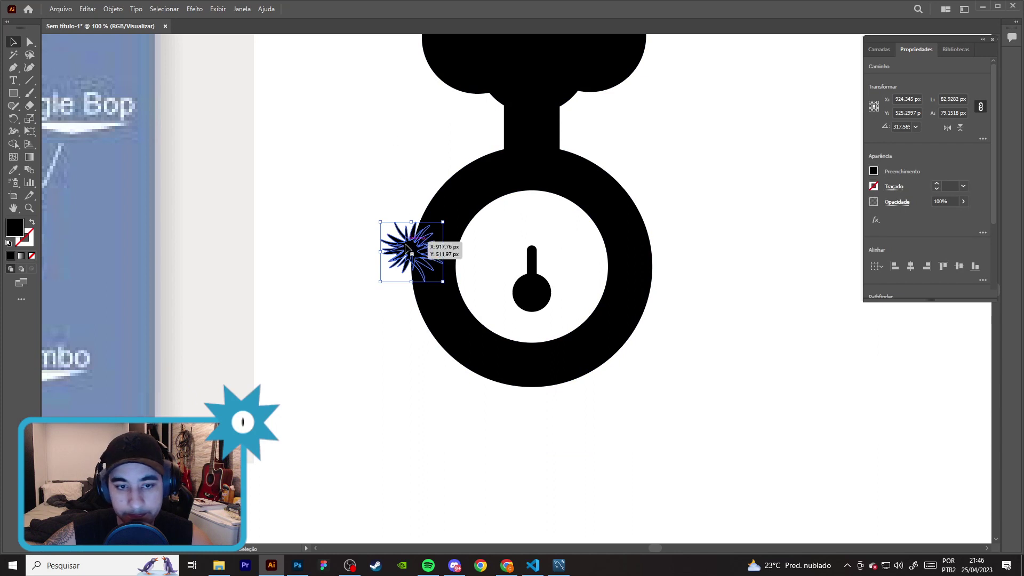
- Scale the black starburst up to about ring size and centre it over the ring
drag(444, 224, 480, 185)
drag(378, 228, 397, 212)
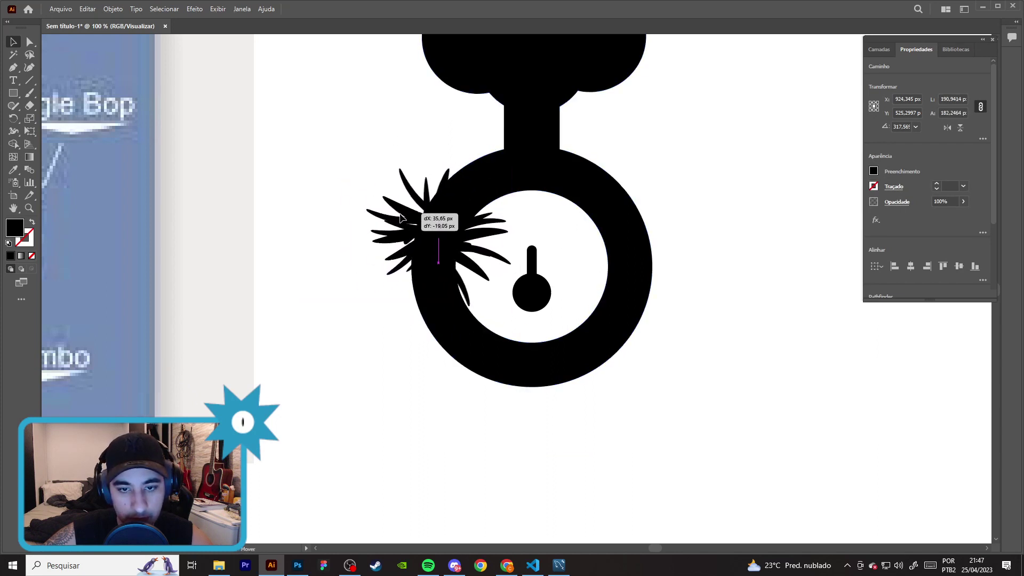
drag(397, 213, 403, 213)
click(561, 248)
alt+scroll(561, 247, down, 1)
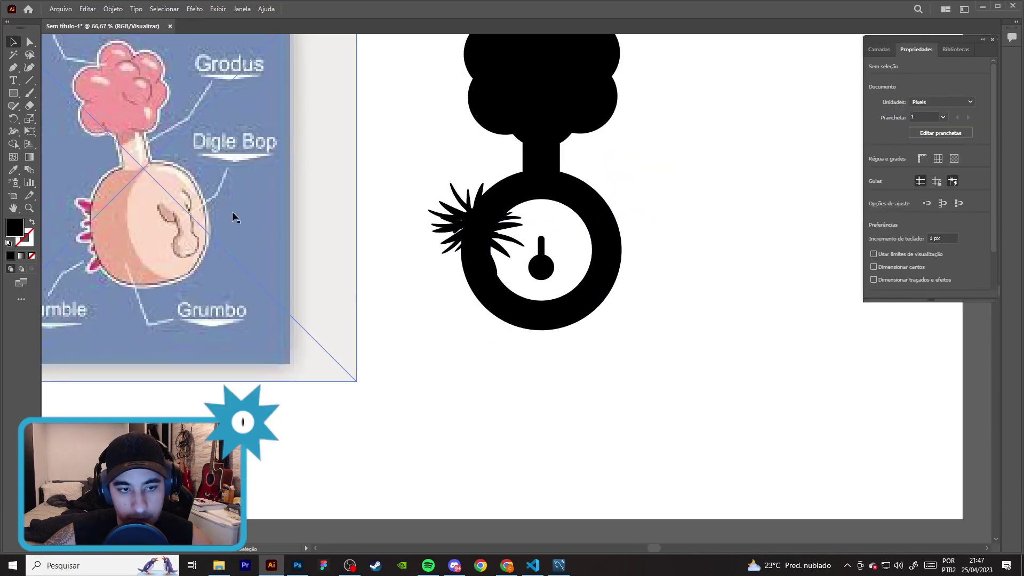
drag(473, 219, 471, 269)
drag(523, 221, 638, 157)
mouse_move(548, 210)
mouse_down()
mouse_move(556, 183)
mouse_move(551, 204)
mouse_up()
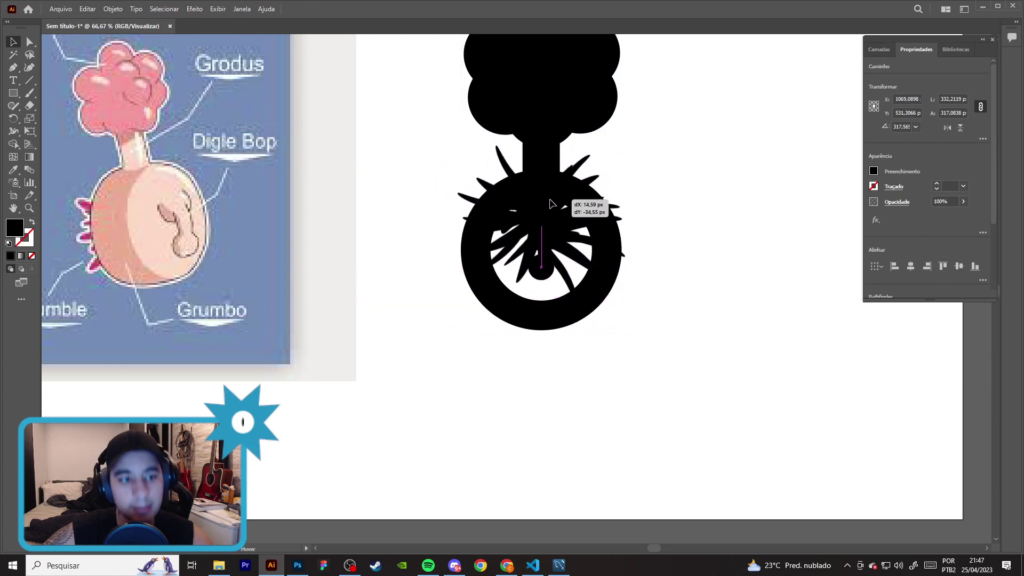
mouse_move(551, 204)
mouse_down()
mouse_move(457, 178)
mouse_move(546, 214)
mouse_move(508, 265)
mouse_move(527, 222)
mouse_up()
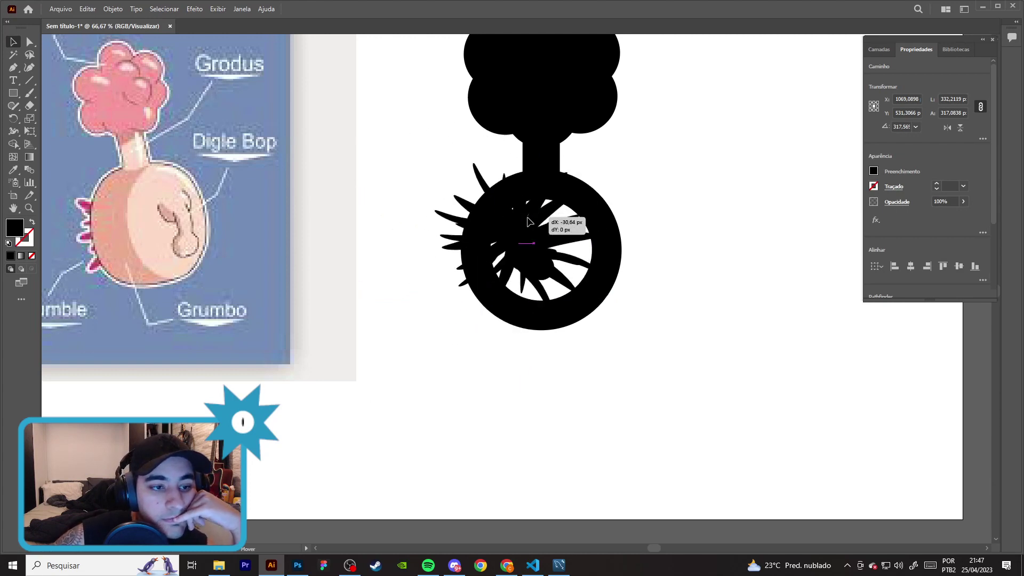
mouse_move(528, 221)
mouse_down()
mouse_move(487, 197)
mouse_move(498, 213)
mouse_move(485, 228)
mouse_move(597, 220)
mouse_move(531, 224)
mouse_up()
mouse_move(624, 160)
mouse_down()
mouse_move(665, 142)
mouse_move(653, 134)
mouse_up()
drag(535, 240, 539, 247)
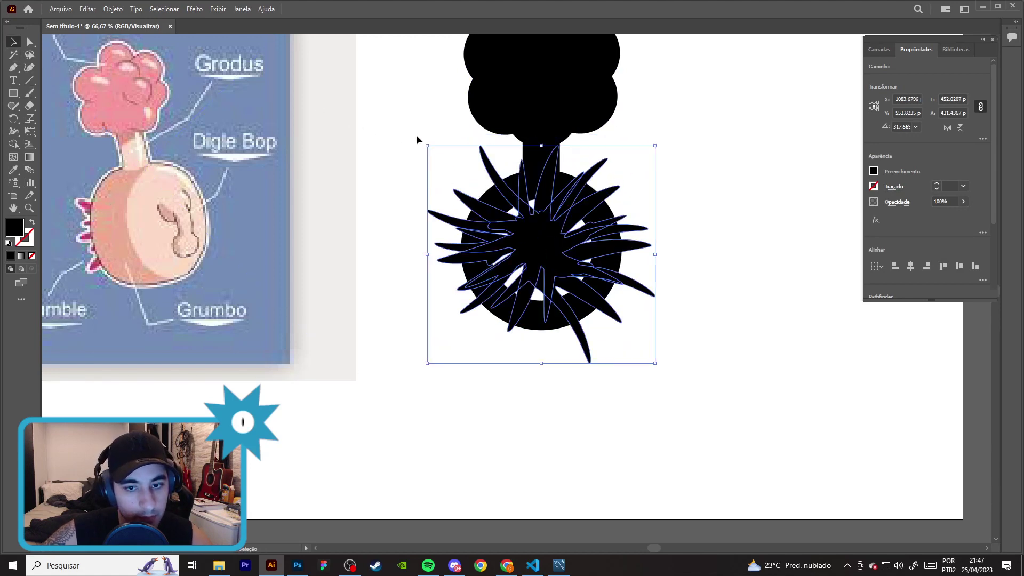
- Select the starburst together with the ring and flower, then pick the starburst path
drag(411, 388, 644, 170)
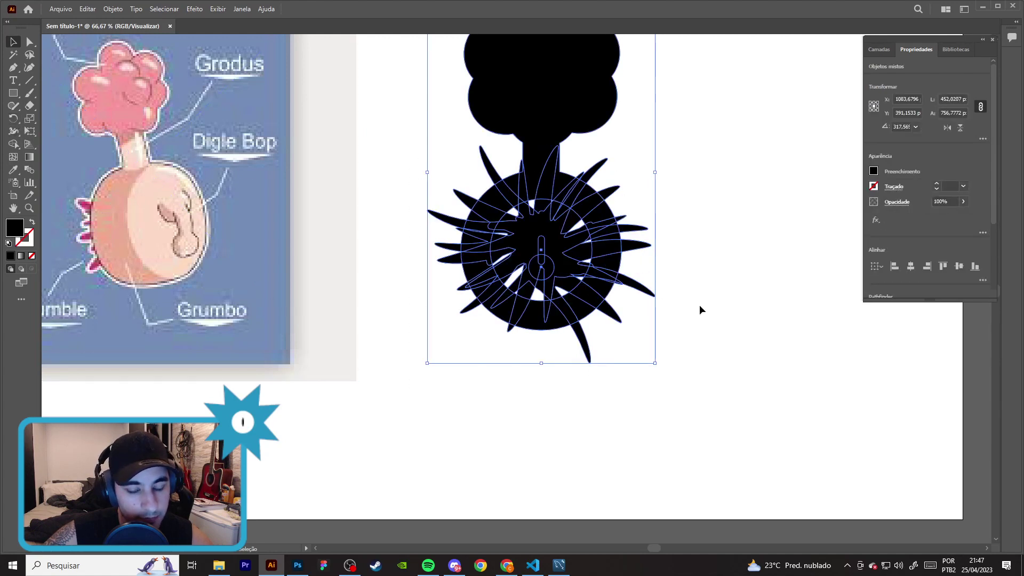
scroll(705, 308, up, 2)
drag(761, 308, 831, 367)
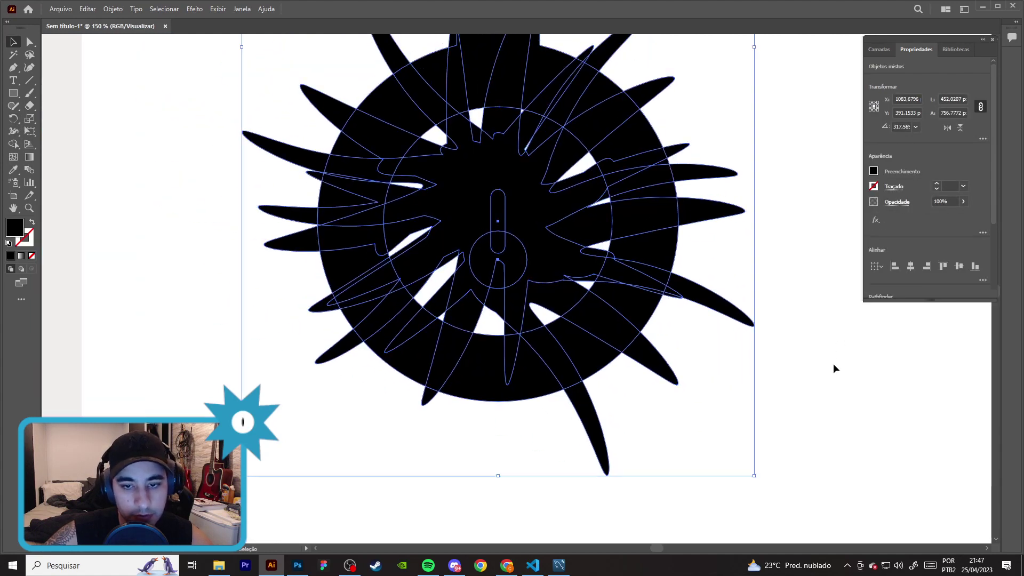
click(831, 367)
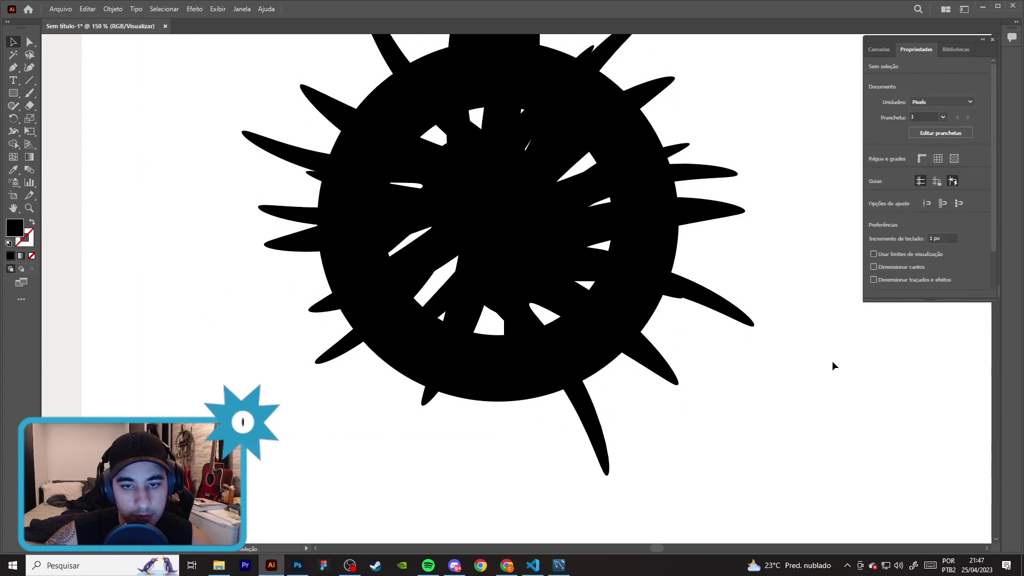
click(561, 221)
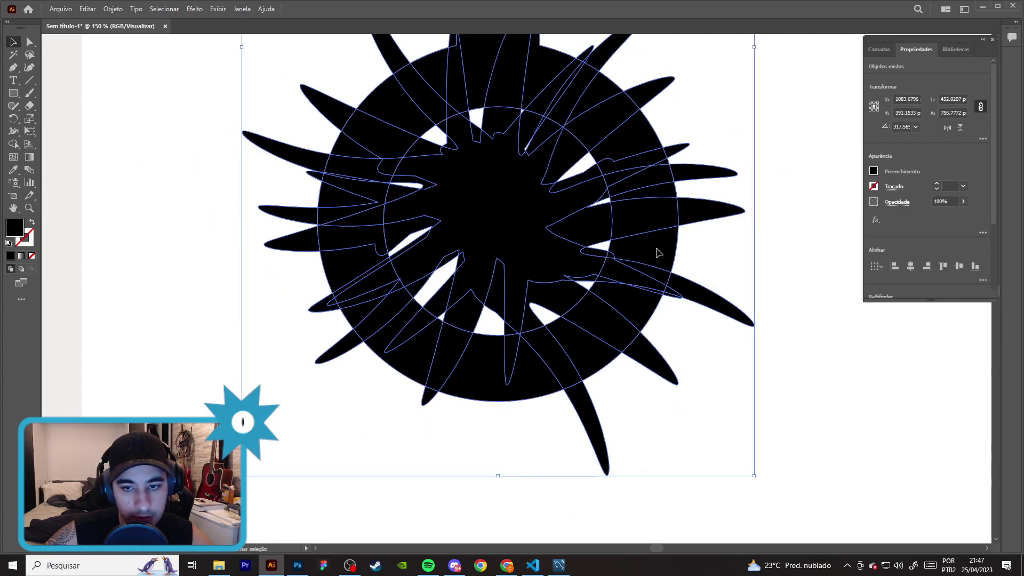
click(13, 144)
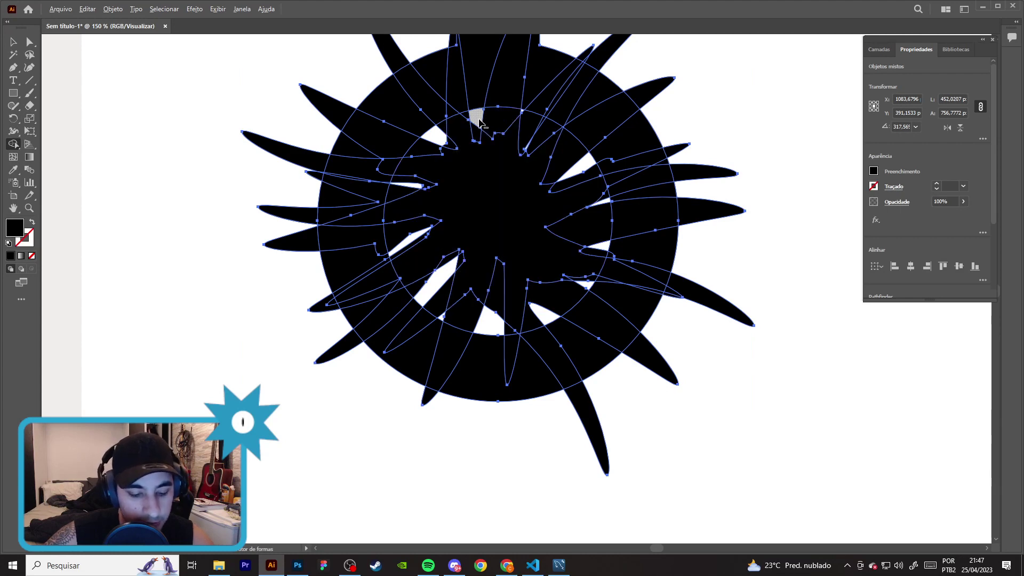
- Merge the burst pieces inside the inner circle to clear spikes from the white centre
drag(480, 121, 583, 253)
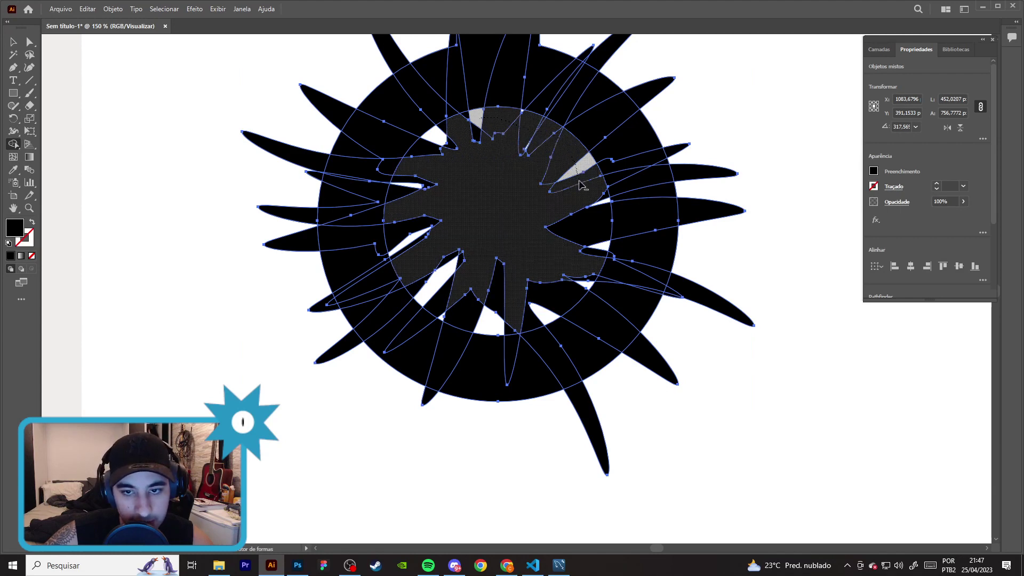
mouse_move(590, 282)
mouse_down()
mouse_move(533, 308)
mouse_move(463, 259)
mouse_move(417, 206)
mouse_up()
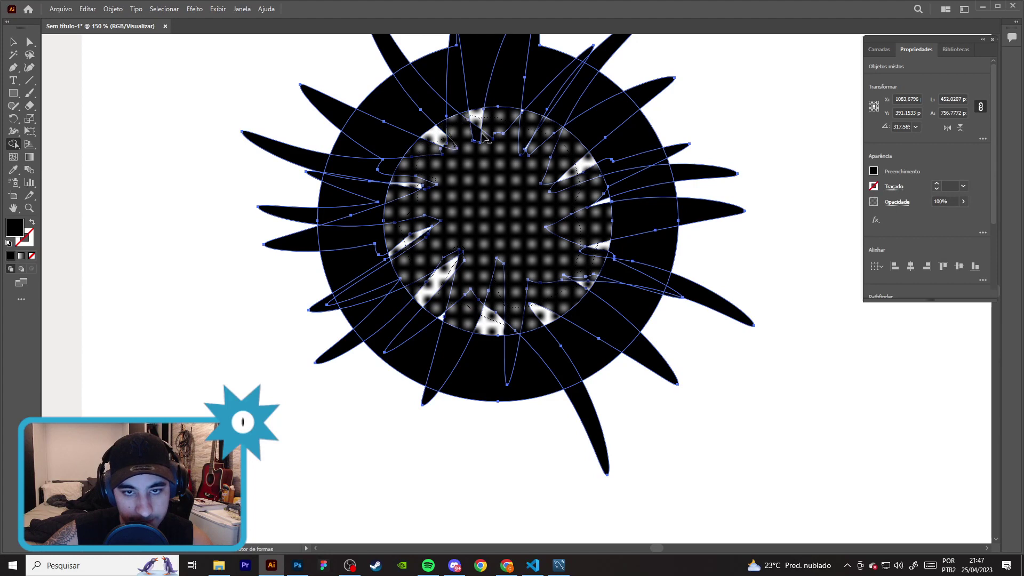
drag(483, 138, 516, 217)
key(ctrl+minus)
key(ctrl+minus)
key(ctrl+minus)
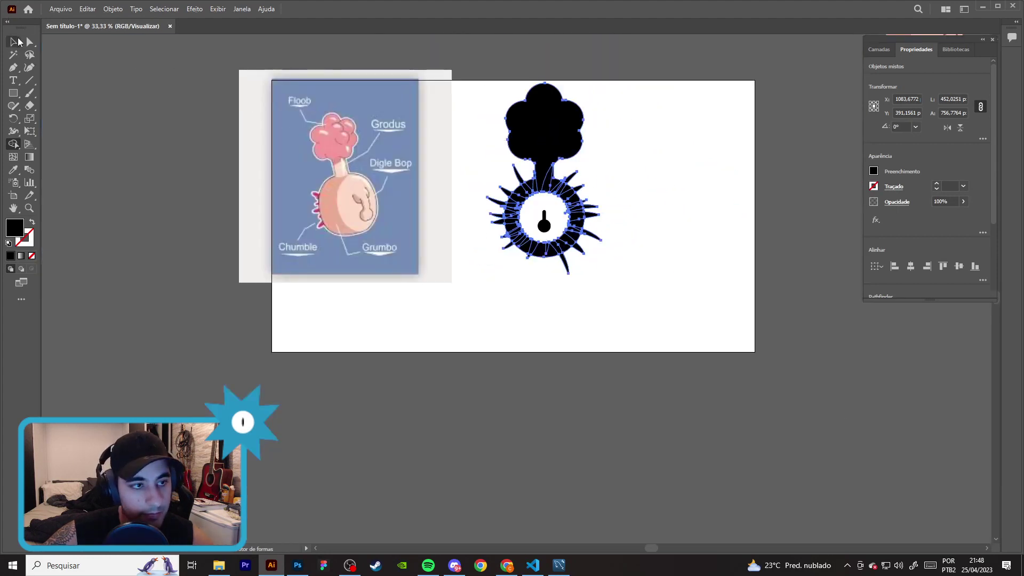
- Trim the stray spike crossing into the white centre together with the ring
click(18, 41)
click(699, 303)
scroll(645, 271, up, 1)
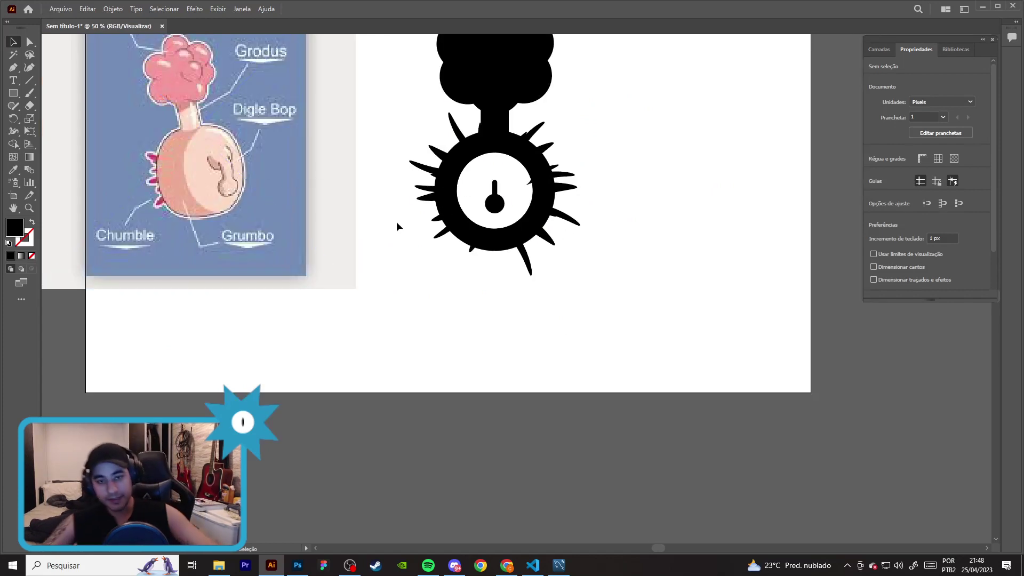
scroll(533, 178, up, 2)
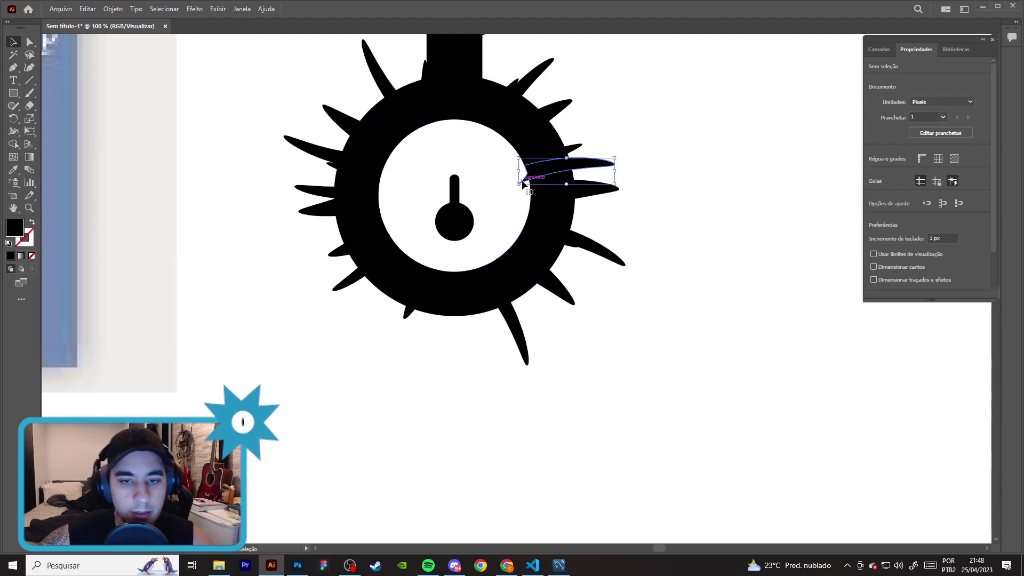
click(522, 181)
scroll(523, 183, up, 2)
shift+click(560, 224)
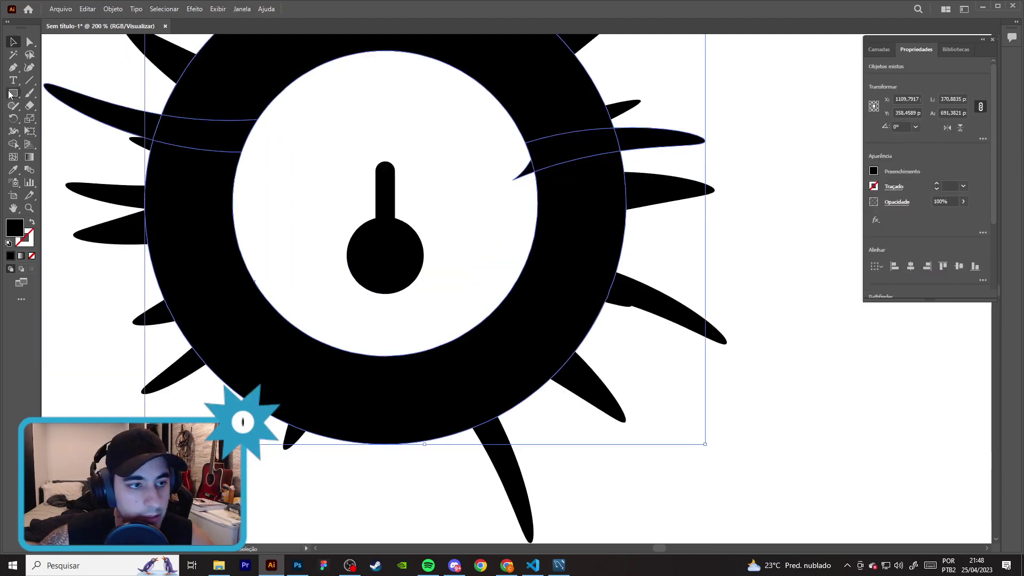
click(14, 149)
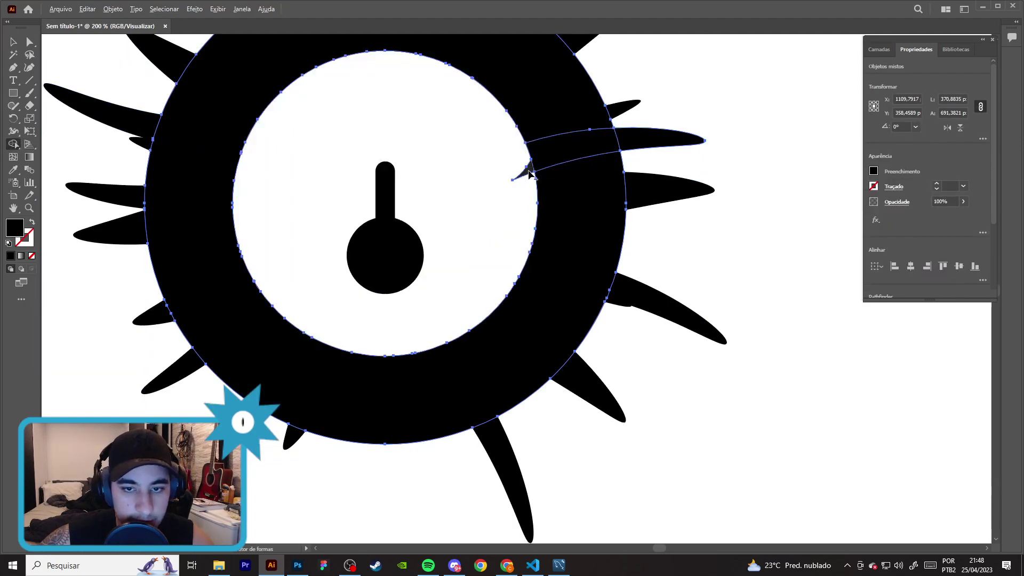
key(v)
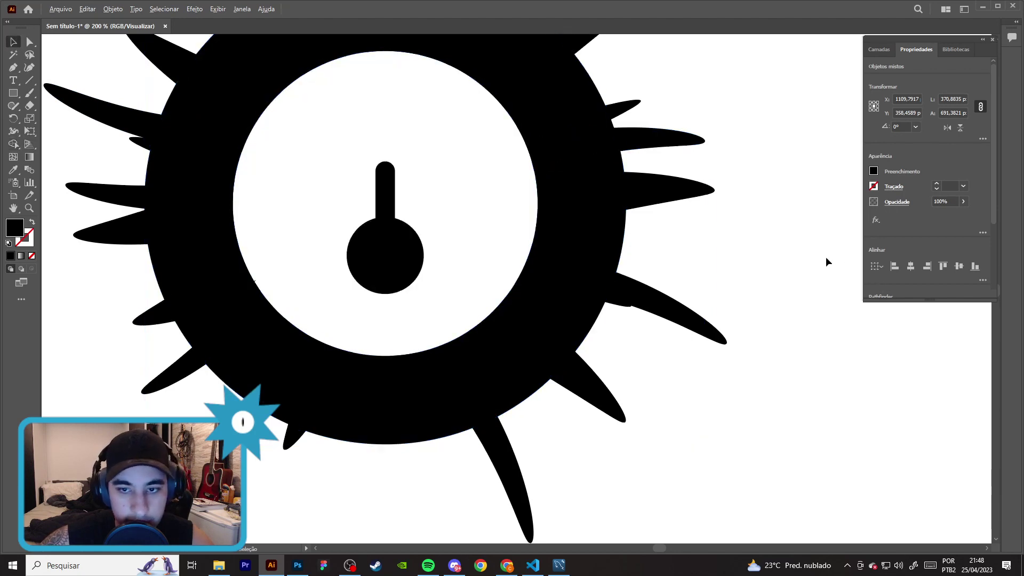
- Pan across the reference image and whole logo, then undo the last change
scroll(839, 261, down, 3)
drag(412, 231, 465, 234)
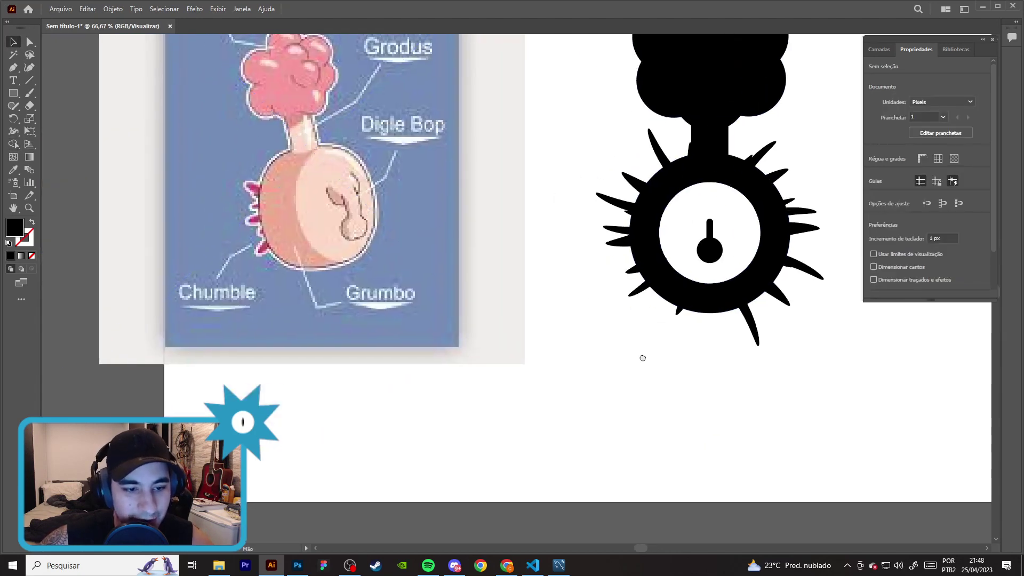
drag(649, 358, 515, 382)
scroll(521, 373, down, 3)
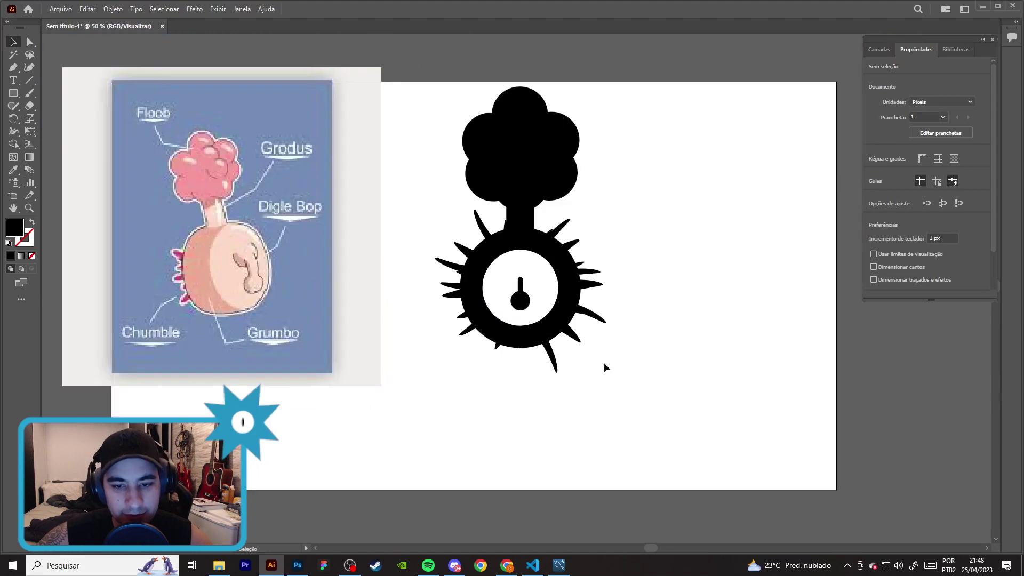
key(ctrl+z)
- Centre the spiky burst over the ring and select it together with the ring
key(ctrl+z)
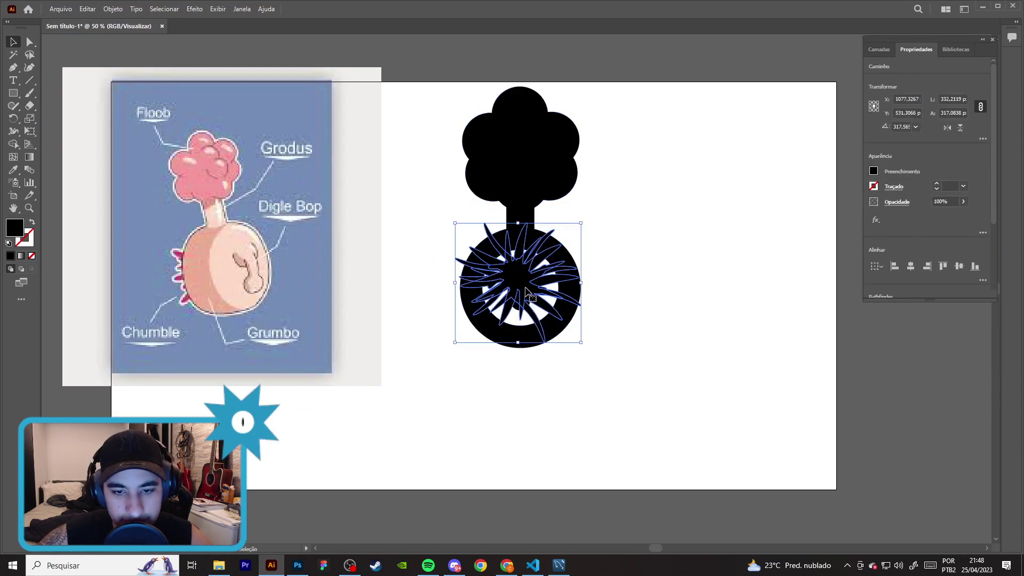
drag(526, 292, 480, 290)
key(ctrl+z)
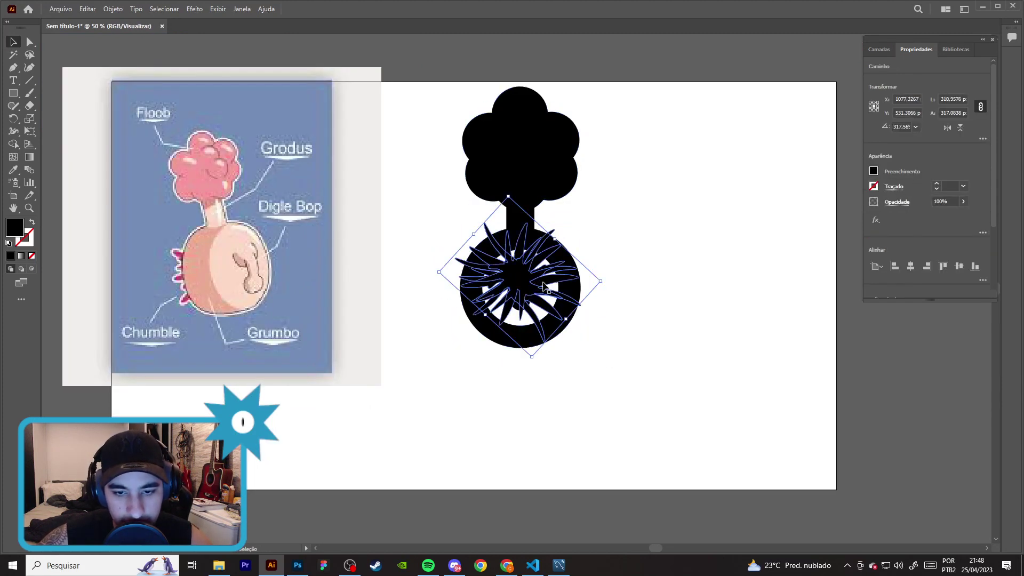
drag(543, 286, 515, 285)
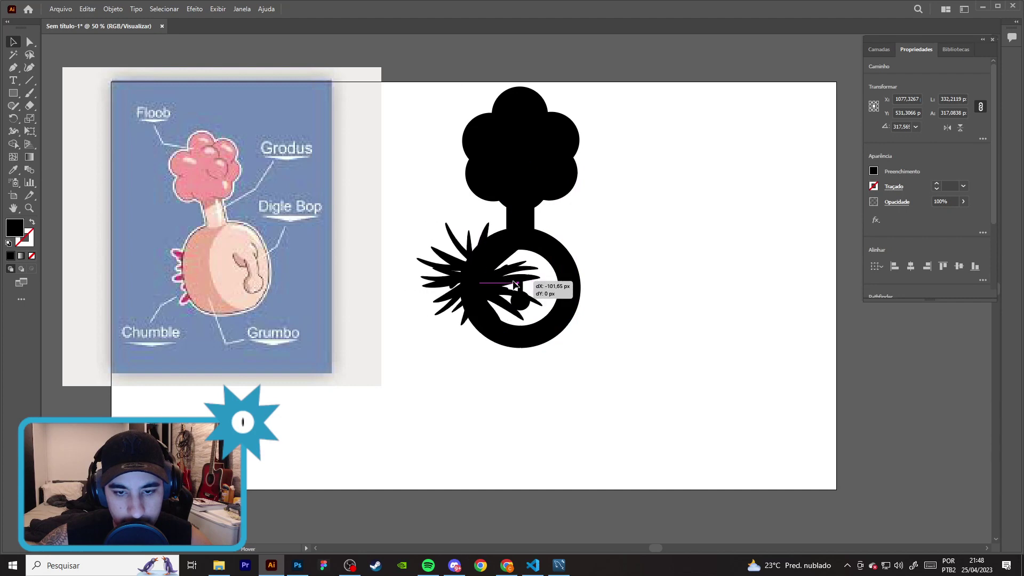
drag(515, 285, 517, 315)
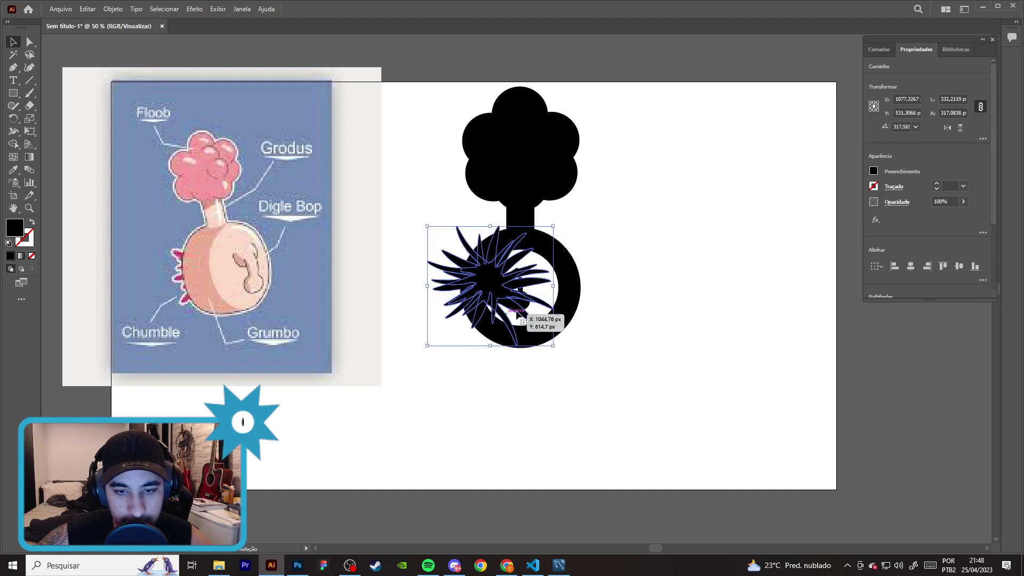
scroll(544, 294, up, 2)
shift+click(608, 272)
- Delete the blade regions inside the ring's inner circle with the Shape Builder
click(13, 144)
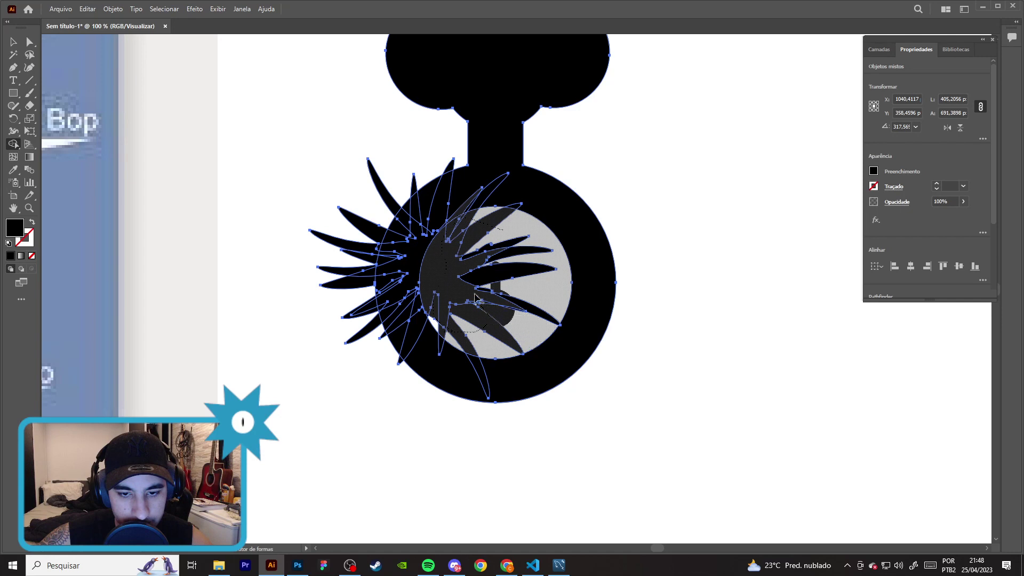
drag(549, 326, 512, 303)
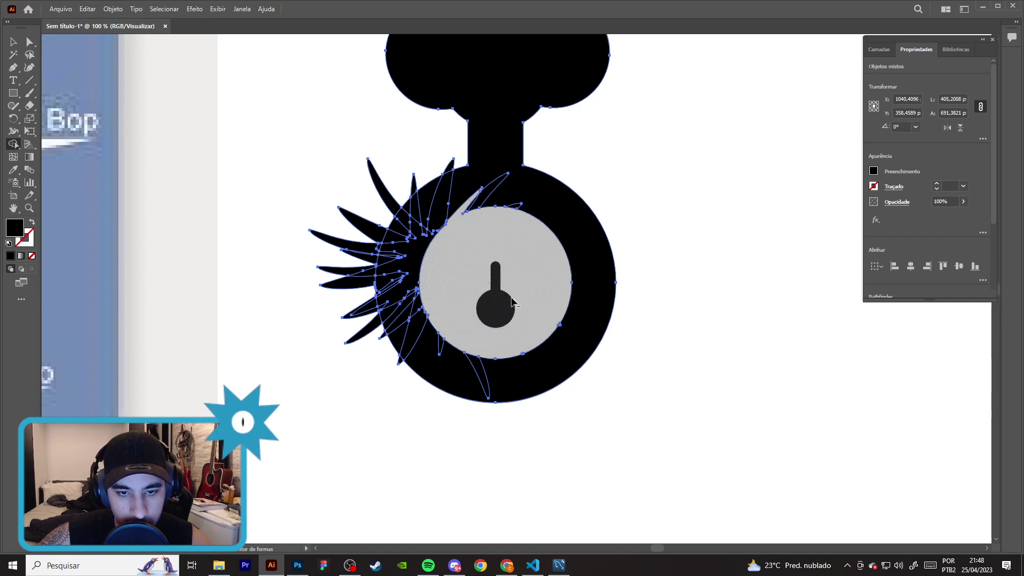
scroll(492, 231, up, 2)
key(ctrl+z)
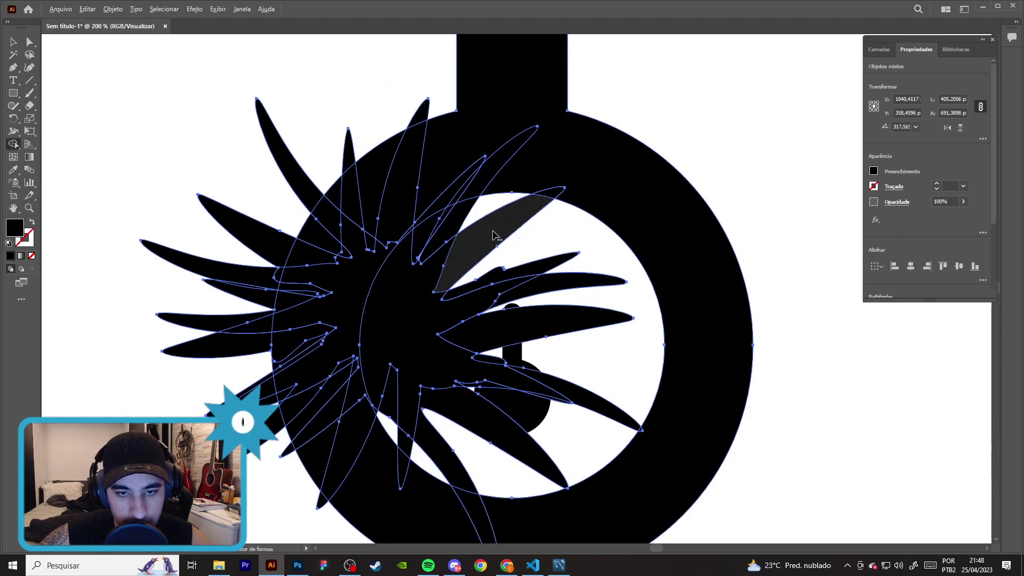
drag(492, 235, 410, 282)
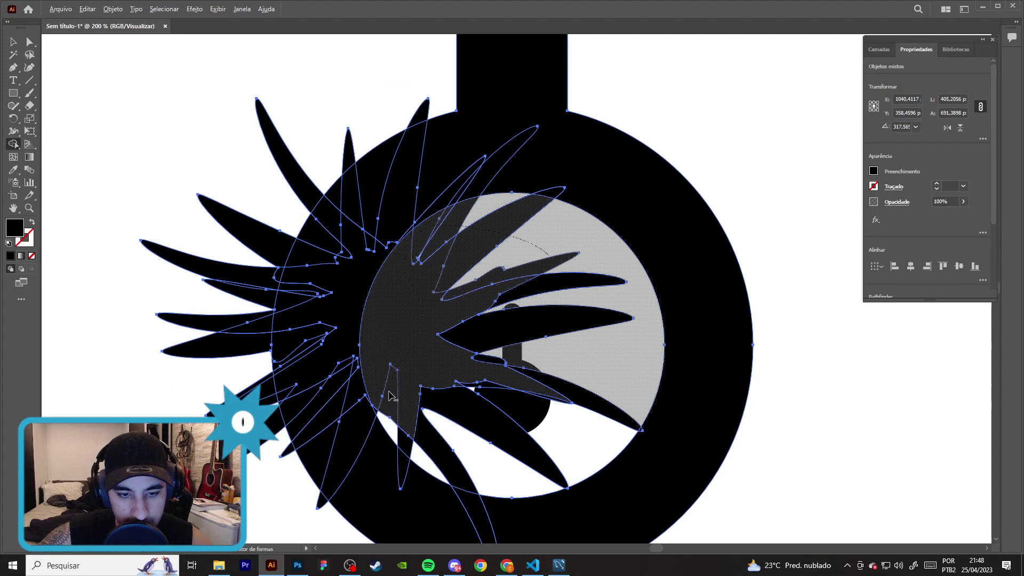
drag(411, 434, 543, 277)
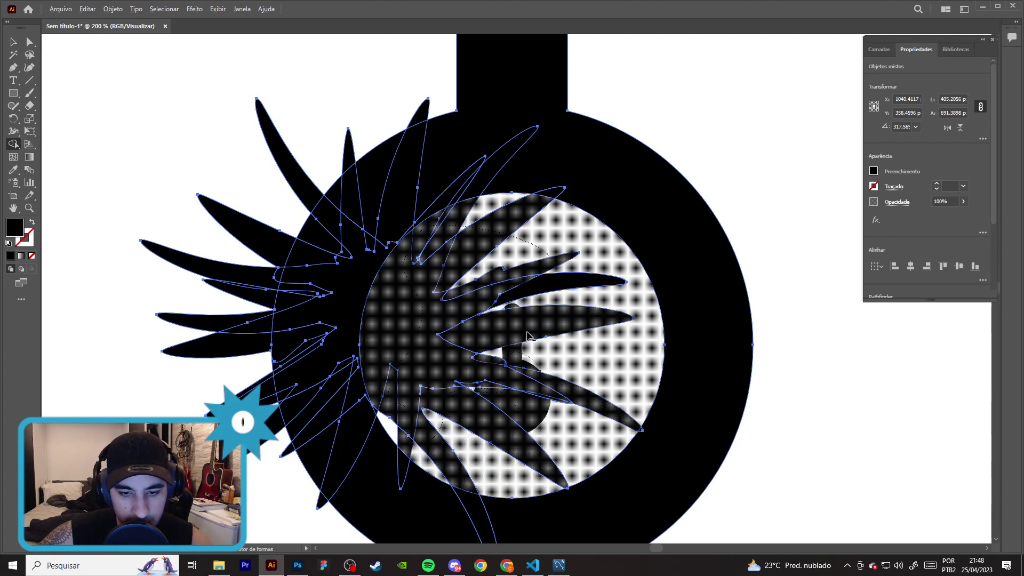
drag(570, 293, 585, 323)
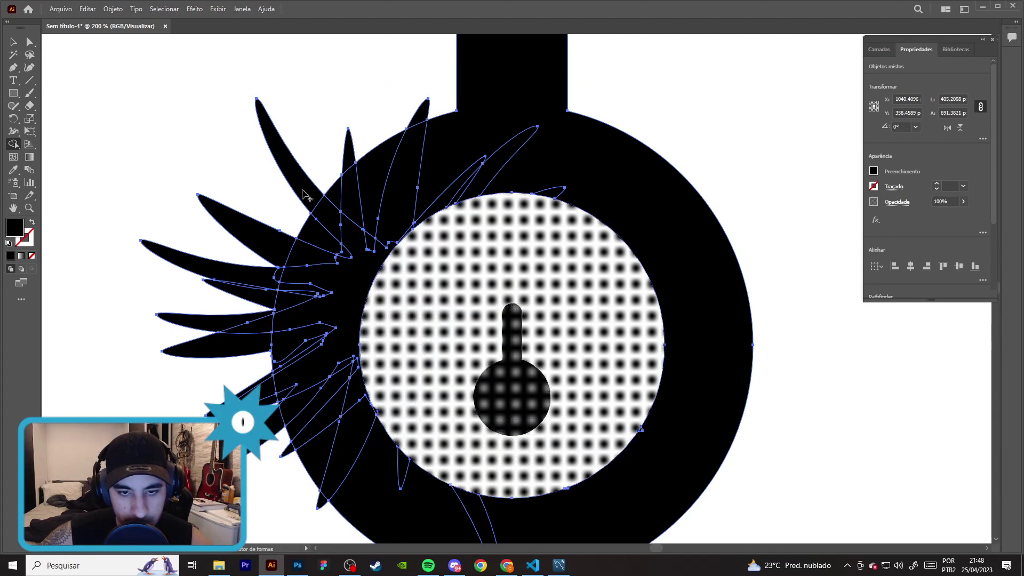
- Recentre the view, undo a stray point move, and clear the selection
scroll(160, 132, down, 3)
scroll(68, 224, down, 2)
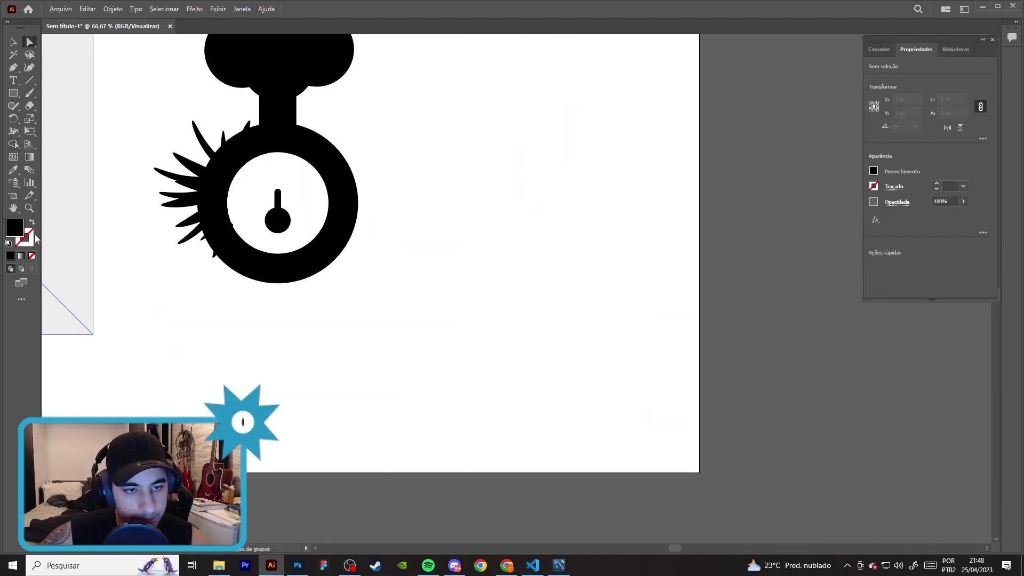
scroll(166, 289, down, 2)
drag(465, 312, 524, 305)
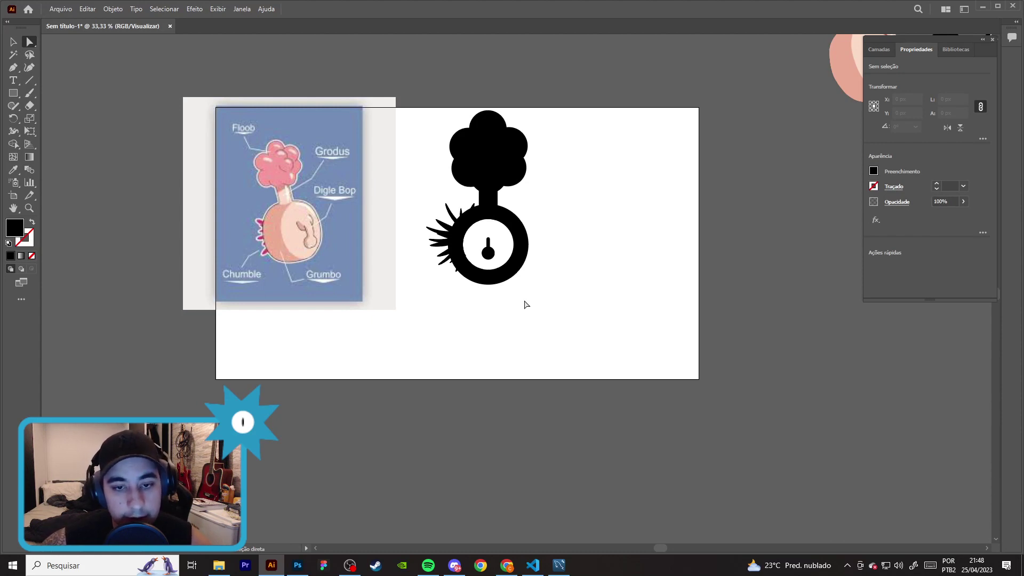
scroll(519, 305, up, 1)
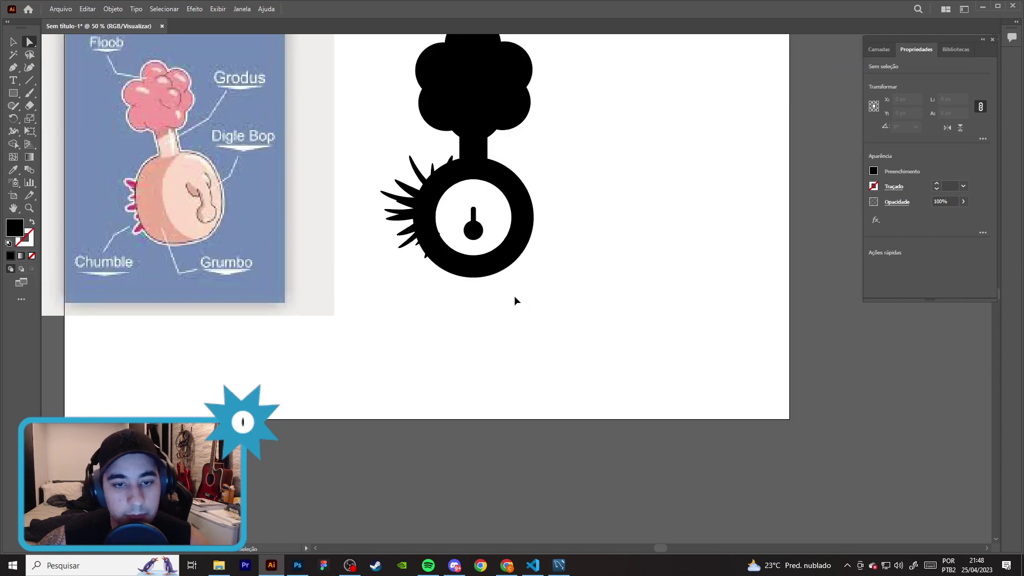
drag(477, 239, 492, 315)
key(ctrl+z)
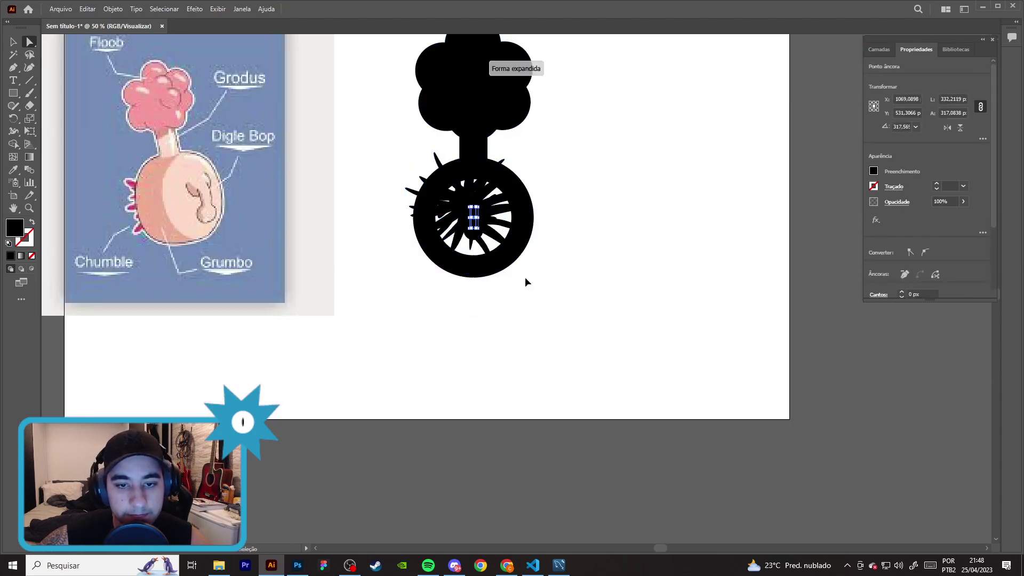
key(ctrl+a)
key(ctrl+shift+a)
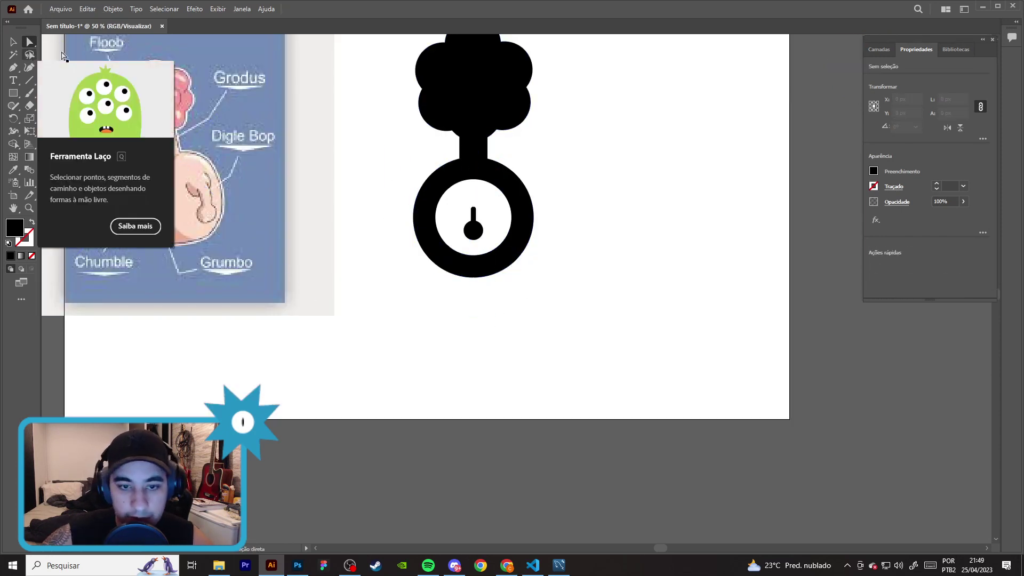
- Zoom out and select the small starburst figure beside the artboard
key(ctrl+minus)
key(ctrl+minus)
key(ctrl+minus)
drag(668, 168, 455, 302)
scroll(515, 163, up, 2)
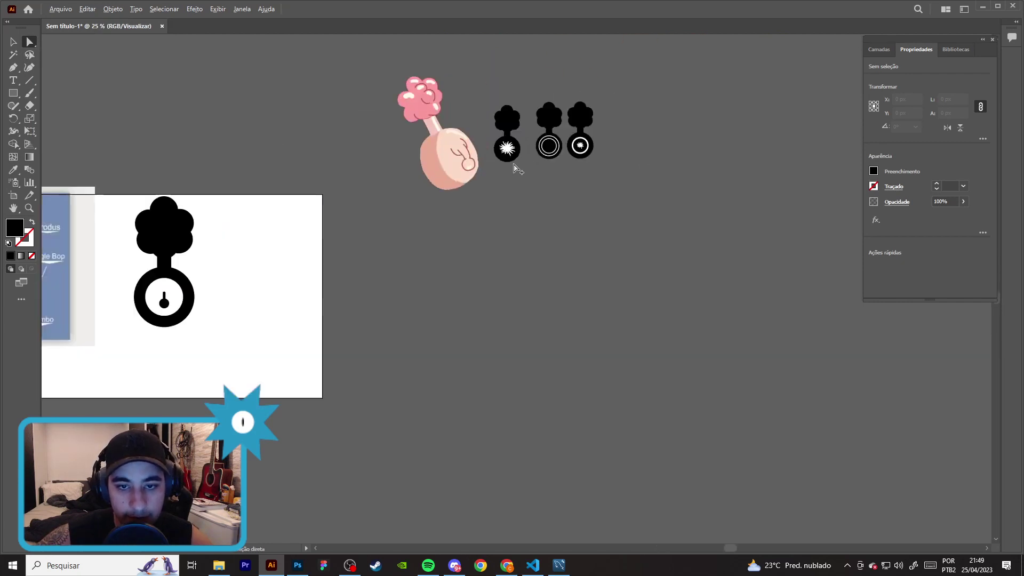
click(504, 160)
drag(462, 231, 512, 154)
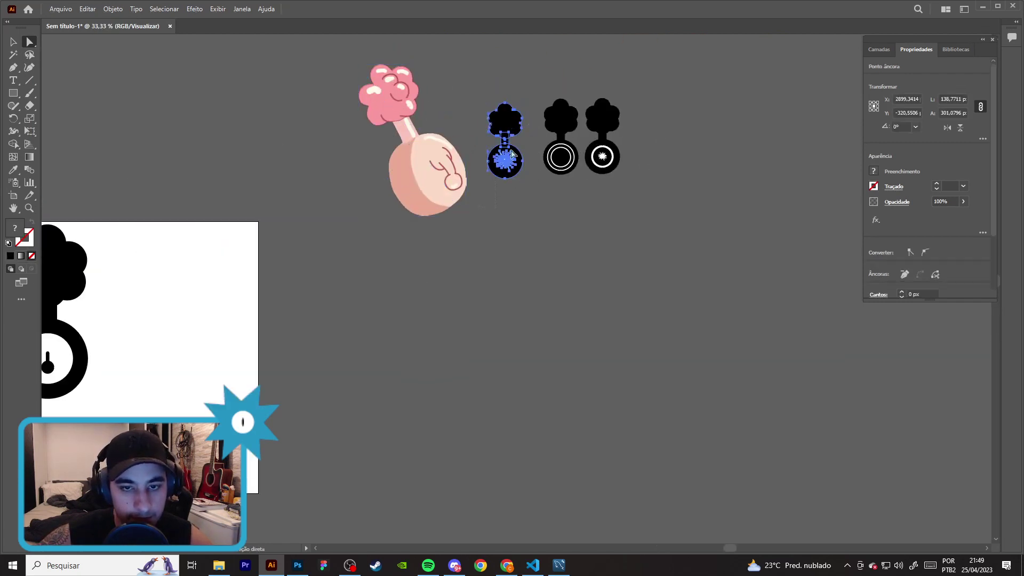
click(439, 356)
mouse_move(477, 319)
mouse_down()
mouse_move(492, 315)
mouse_move(521, 263)
mouse_move(422, 207)
mouse_up()
drag(423, 284, 460, 134)
- Enlarge the starburst figure to match the first and delete its flower head and stem
key(v)
click(420, 171)
drag(456, 217, 485, 286)
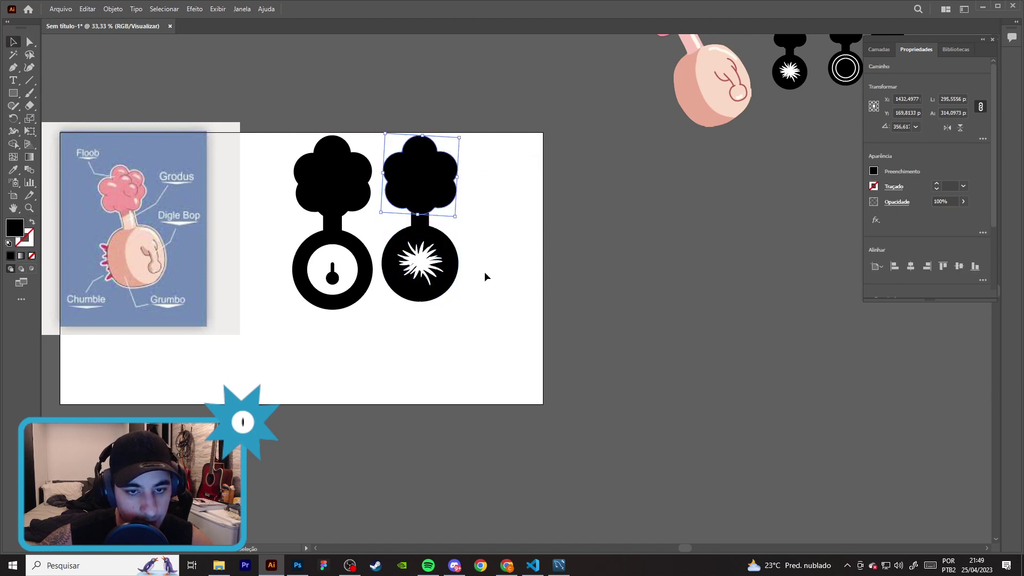
drag(452, 219, 500, 246)
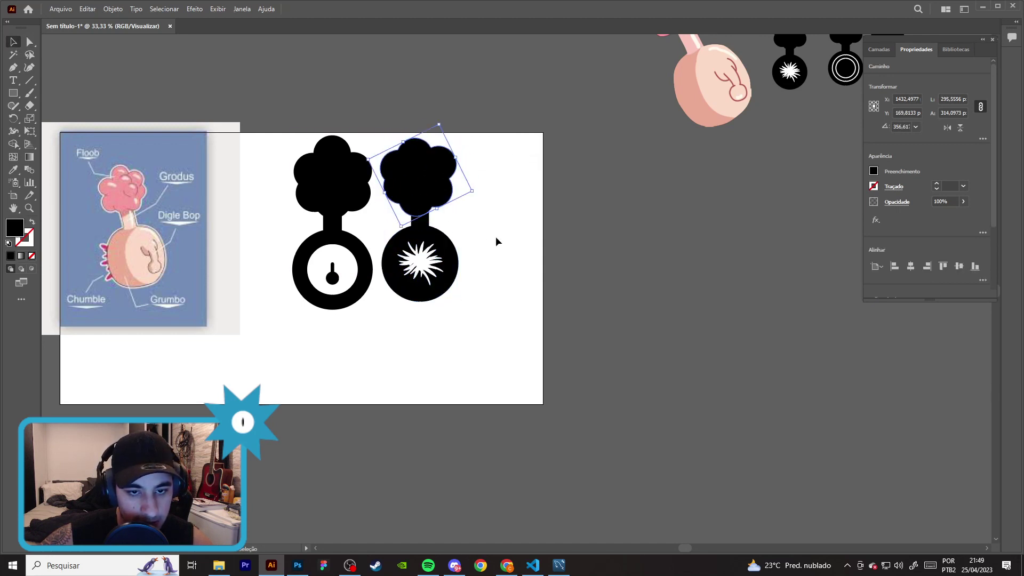
key(Delete)
- Move the black starburst circle to the right, beside the keyhole ring
mouse_move(496, 322)
mouse_down()
mouse_move(401, 220)
mouse_move(416, 246)
mouse_up()
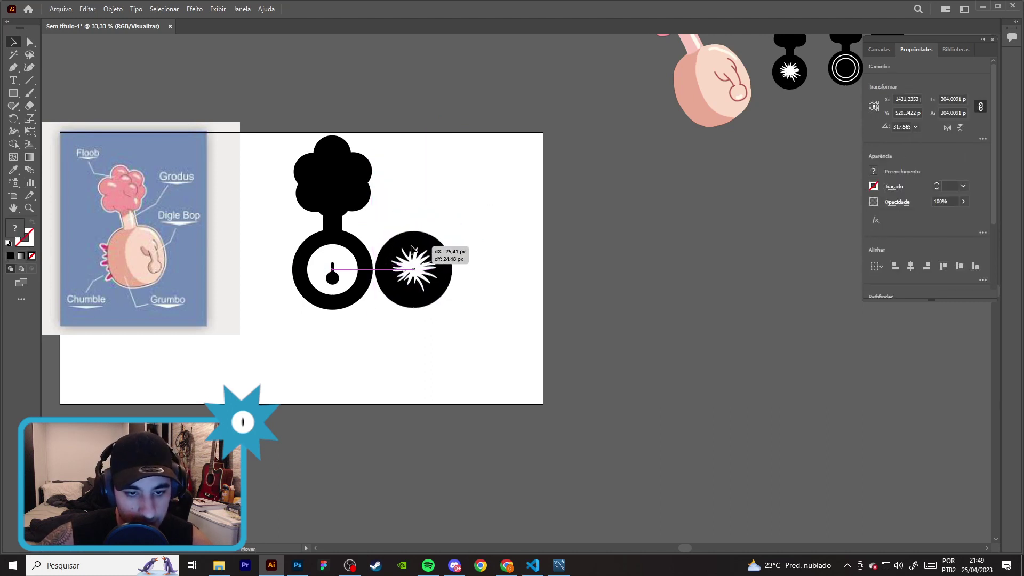
drag(416, 247, 417, 248)
click(371, 304)
scroll(372, 320, up, 1)
drag(373, 330, 536, 340)
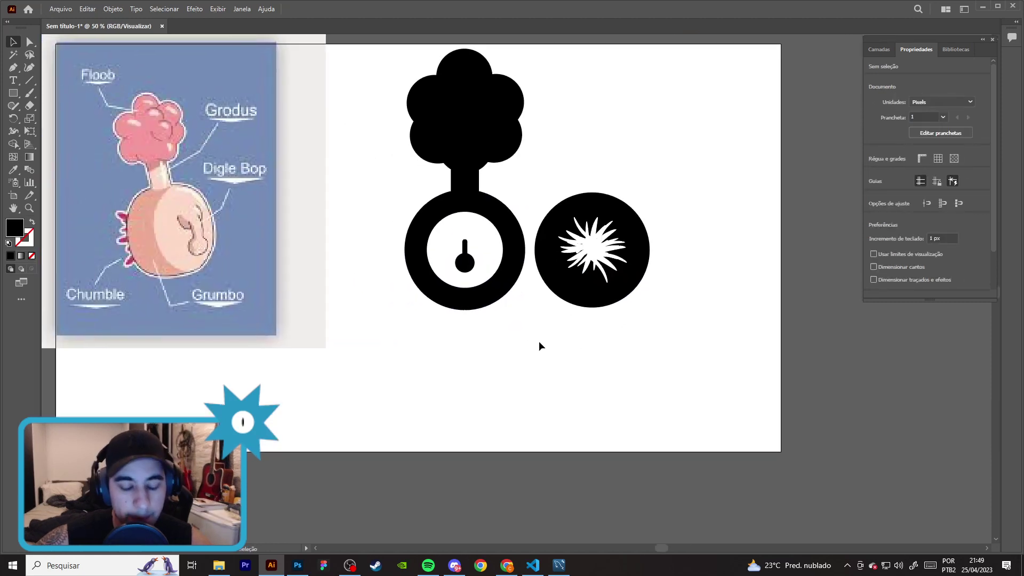
drag(638, 241, 655, 243)
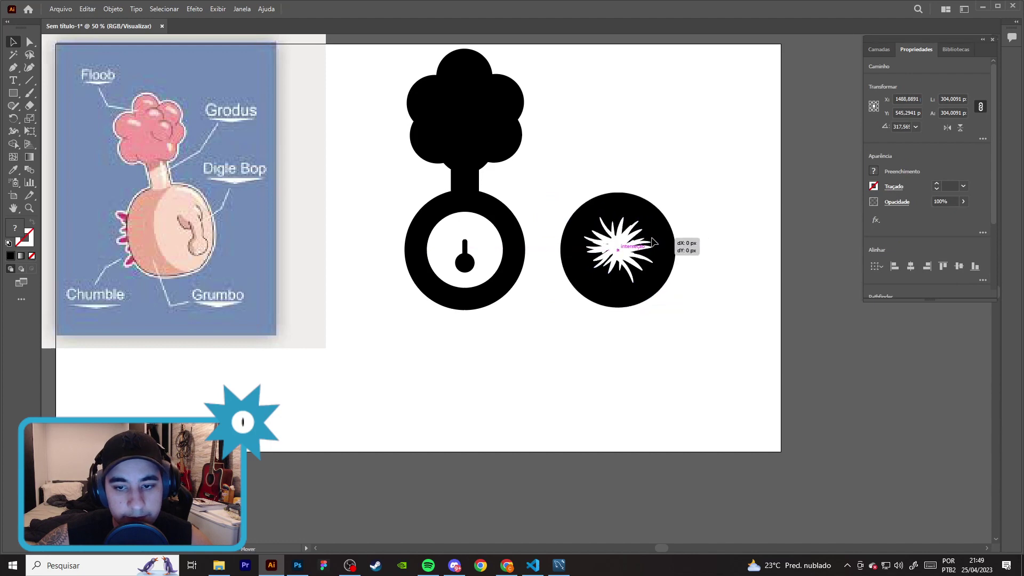
click(570, 362)
- Draw a small black triangle below the two circles
click(29, 67)
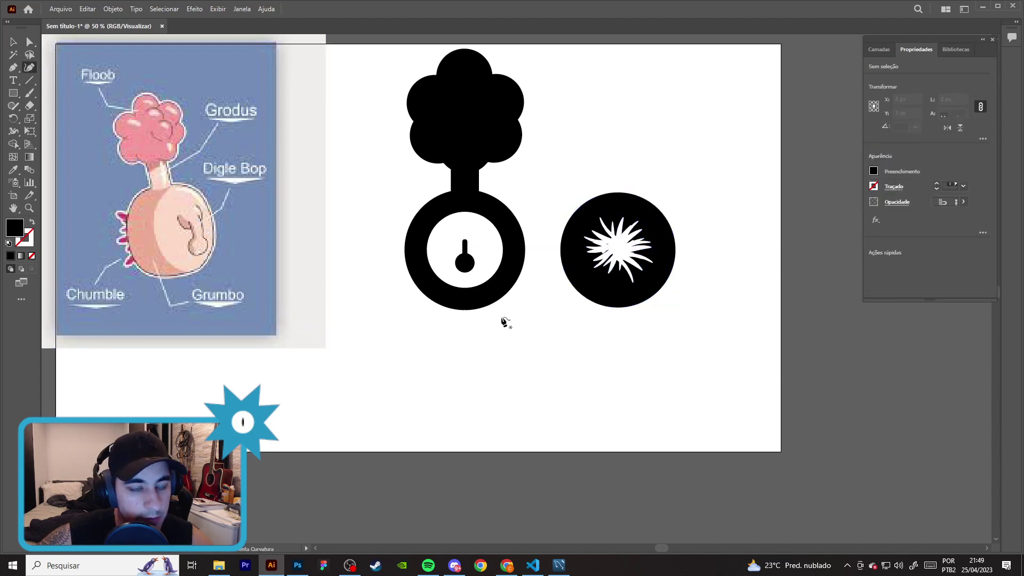
alt+scroll(502, 318, up, 2)
alt+scroll(557, 375, down, 1)
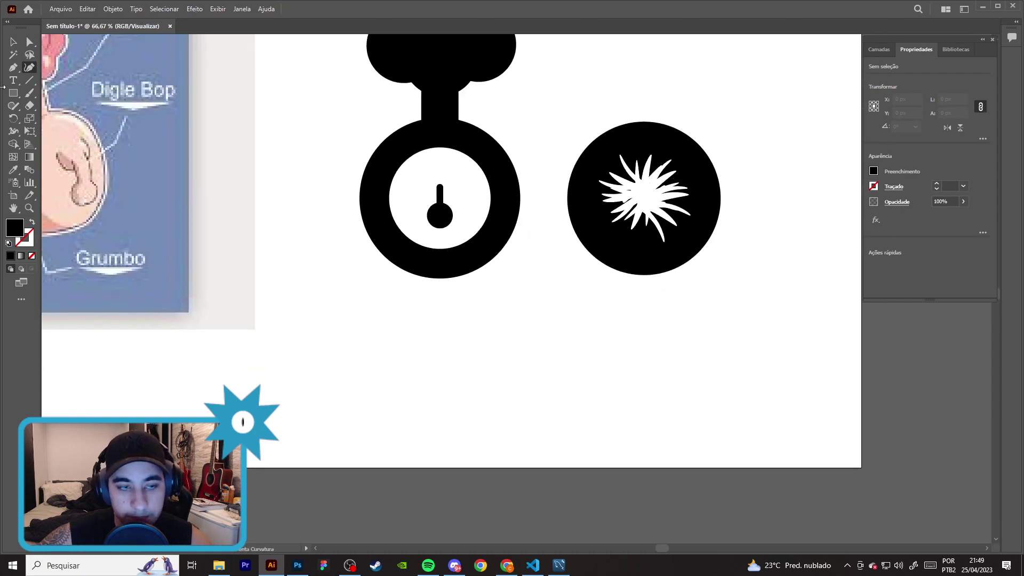
click(511, 337)
click(511, 354)
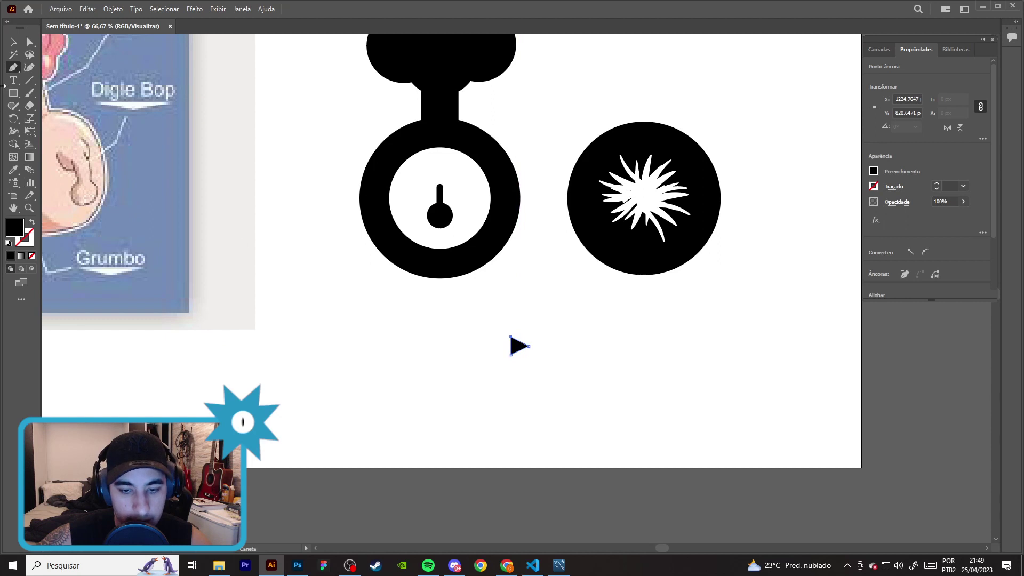
click(15, 41)
key(shift+grave)
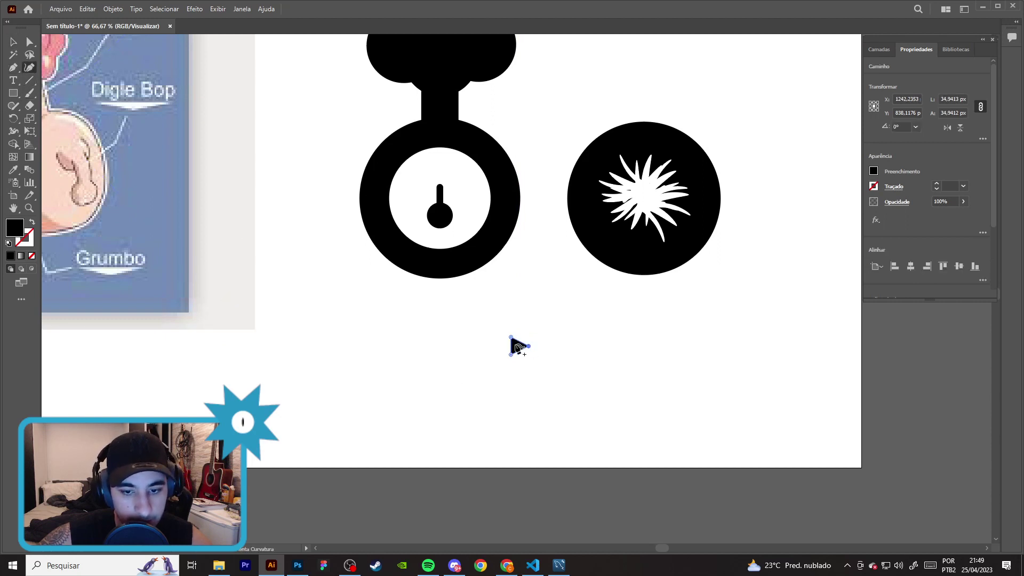
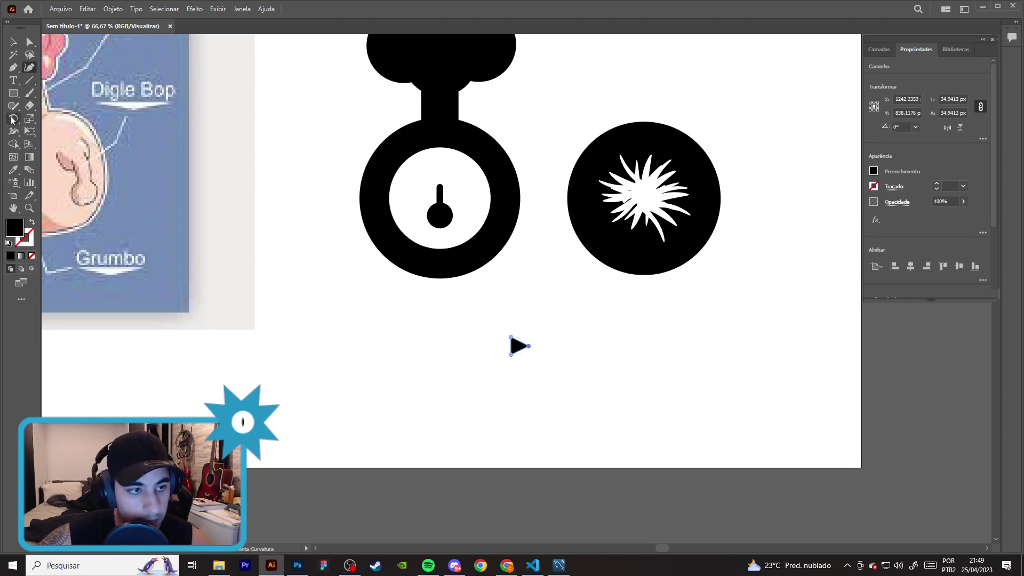
- Draw a small unfilled ellipse with a thick 4 pt stroke, snug against the triangle
drag(15, 97, 54, 119)
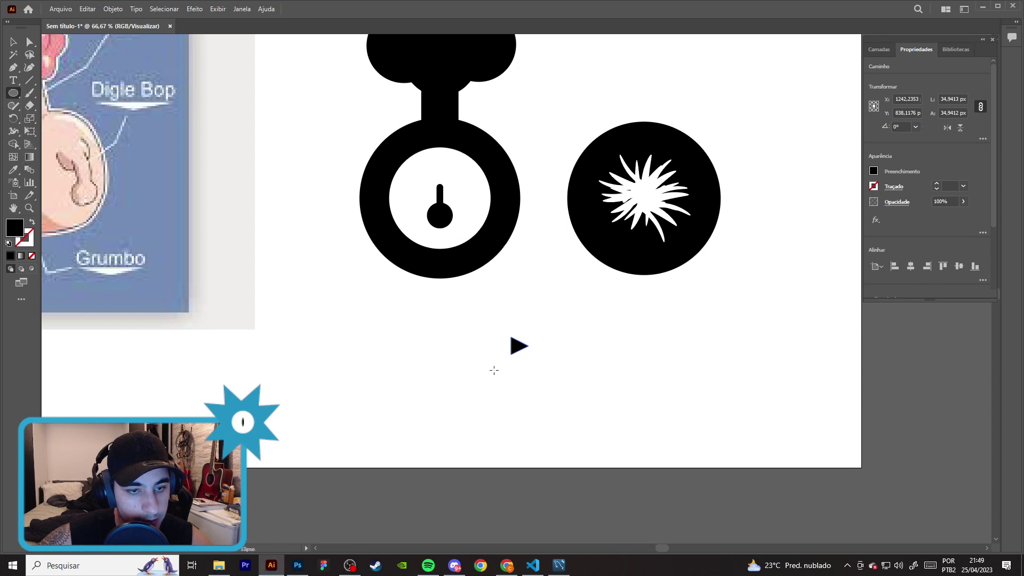
mouse_move(484, 370)
mouse_down()
mouse_move(511, 372)
mouse_move(486, 373)
mouse_up()
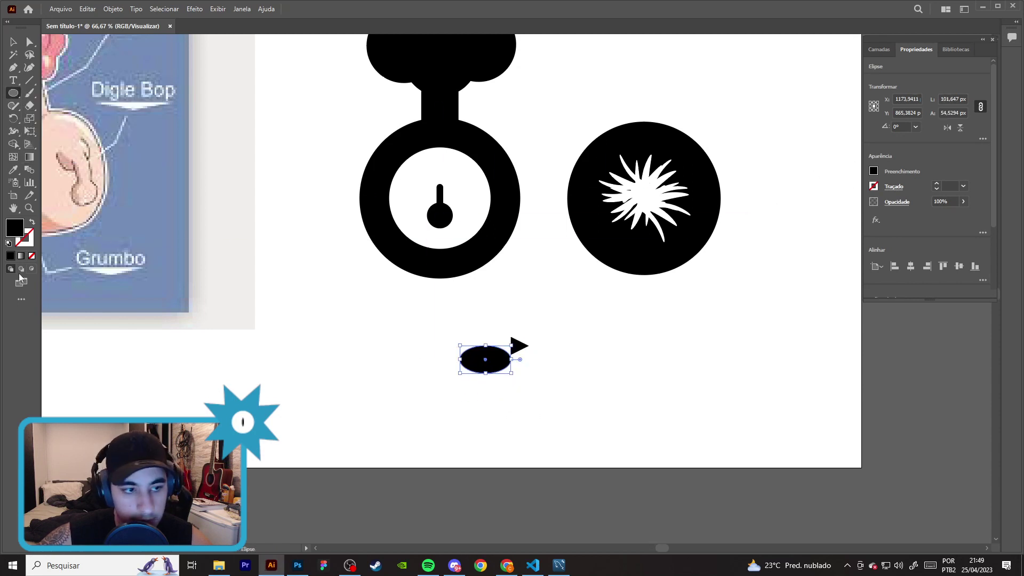
click(33, 224)
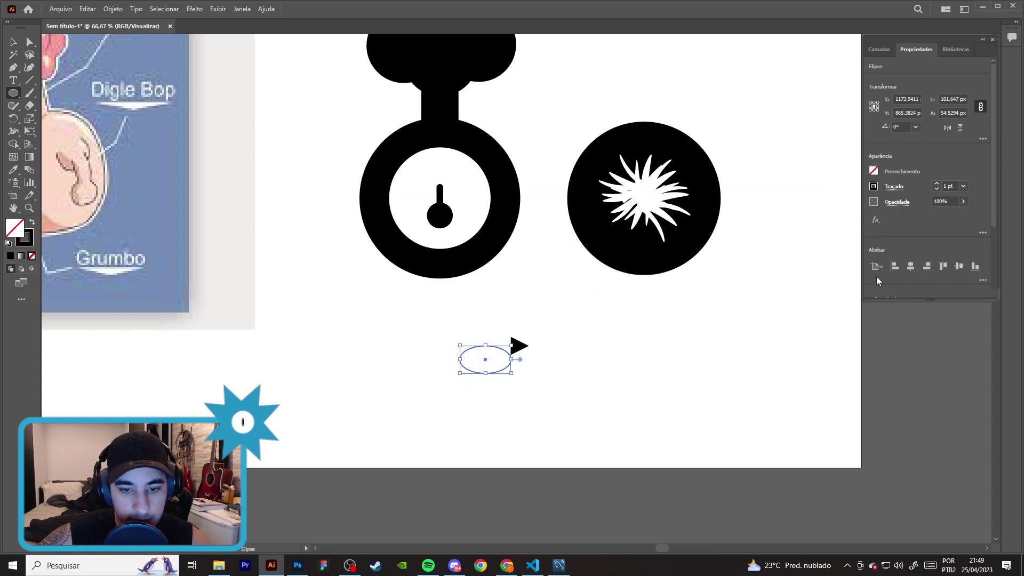
click(937, 184)
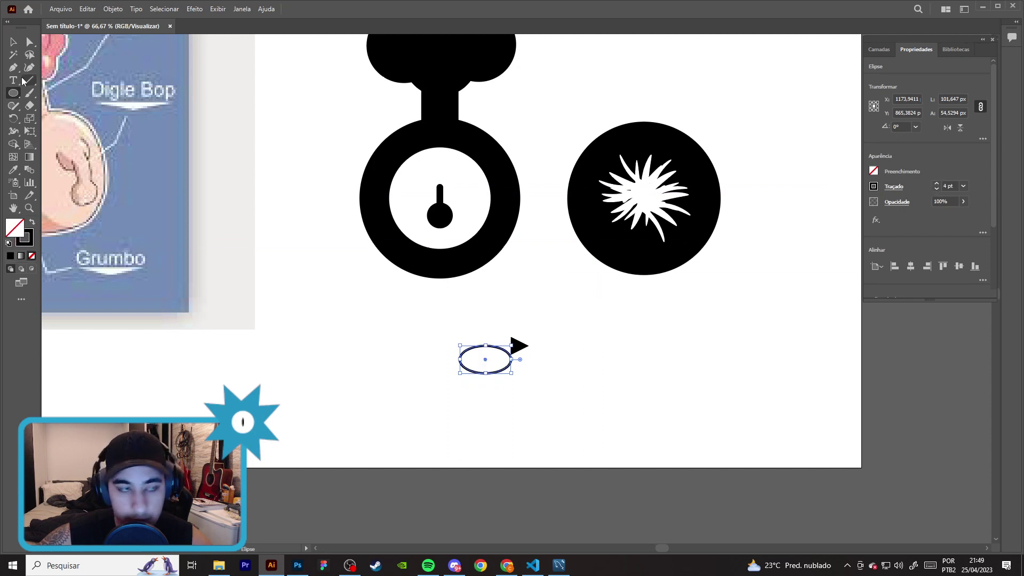
drag(492, 367, 494, 354)
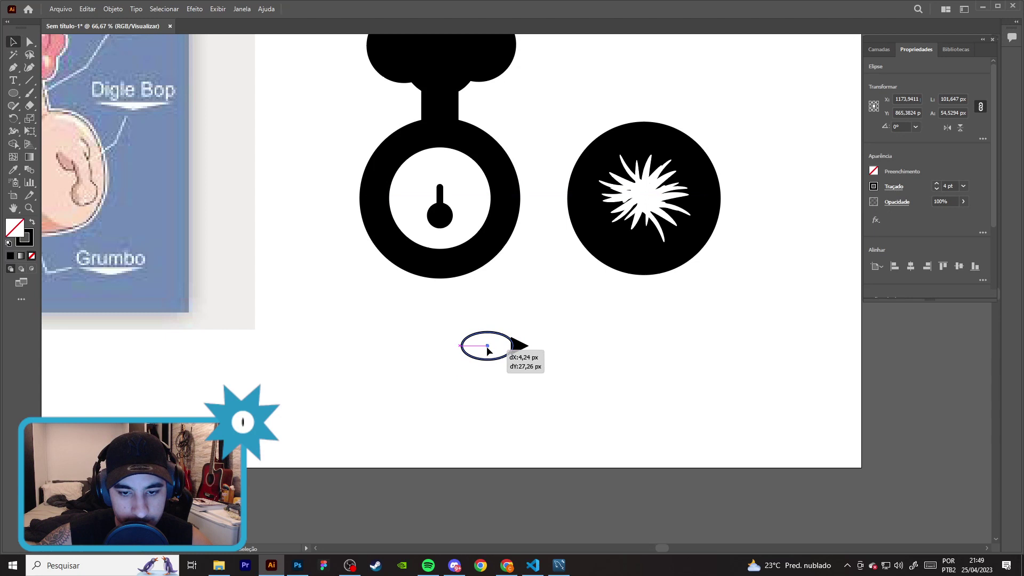
click(521, 394)
- Turn the triangle into two arrowheads on the ellipse's right and lower edges
alt+scroll(507, 388, up, 2)
alt+scroll(533, 363, up, 1)
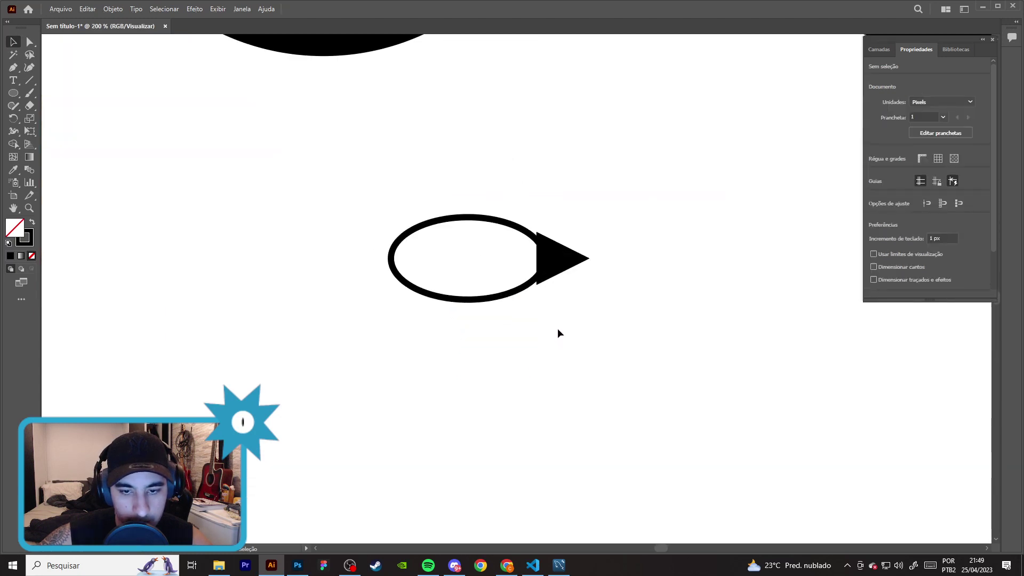
drag(563, 267, 545, 217)
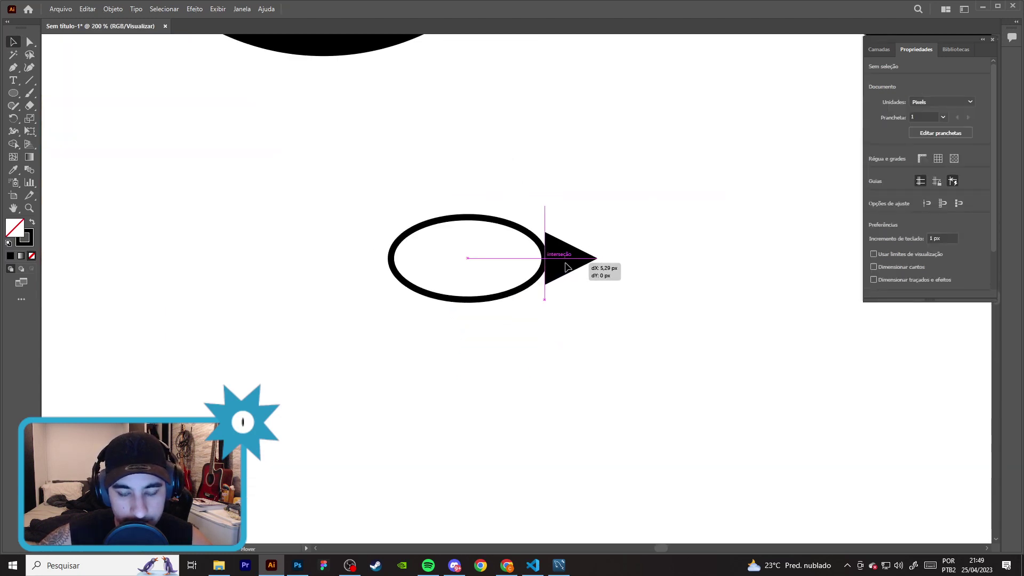
mouse_move(545, 220)
mouse_down()
mouse_move(511, 224)
mouse_move(546, 229)
mouse_move(440, 329)
mouse_move(483, 316)
mouse_up()
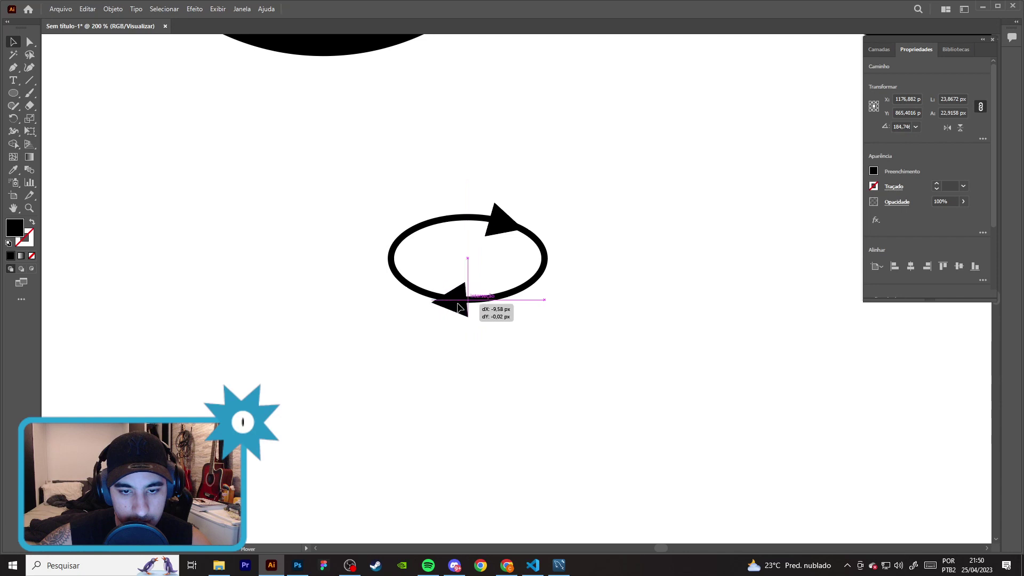
drag(482, 316, 451, 309)
click(454, 312)
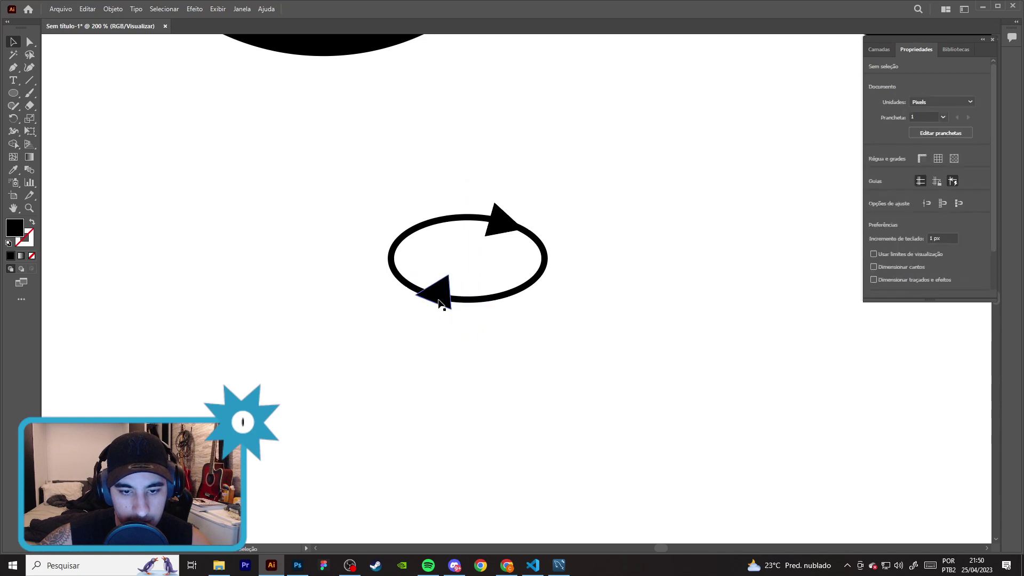
drag(457, 311, 439, 307)
- Move the looping-arrow icon between the two large black circles
click(472, 328)
key(ctrl+minus)
mouse_move(538, 254)
mouse_down()
mouse_move(525, 259)
mouse_move(551, 139)
mouse_up()
key(ctrl+minus)
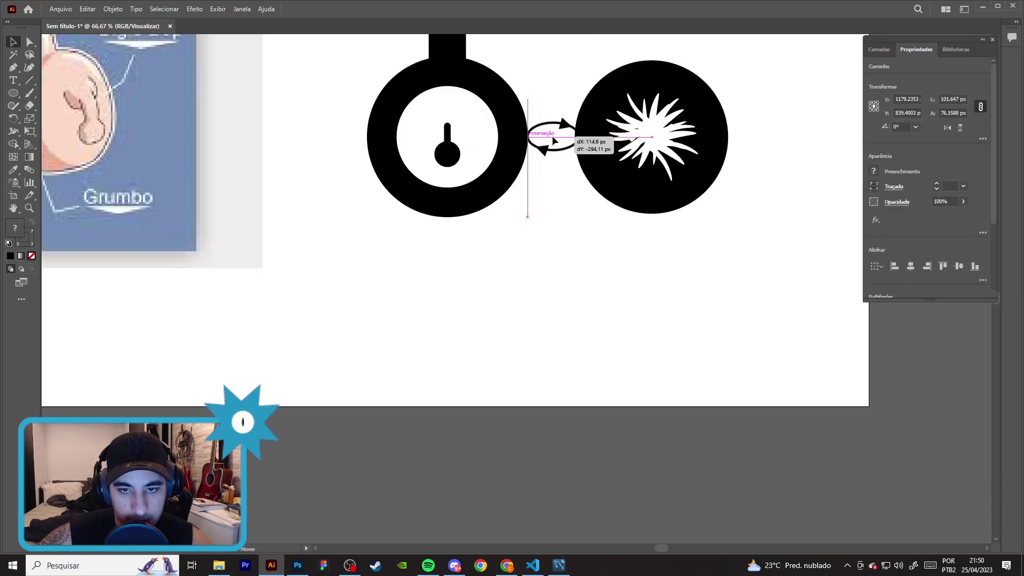
drag(629, 299, 560, 384)
drag(647, 377, 565, 133)
- Shift the right black circle rightward and straighten the cycle icon
drag(616, 215, 628, 213)
click(493, 236)
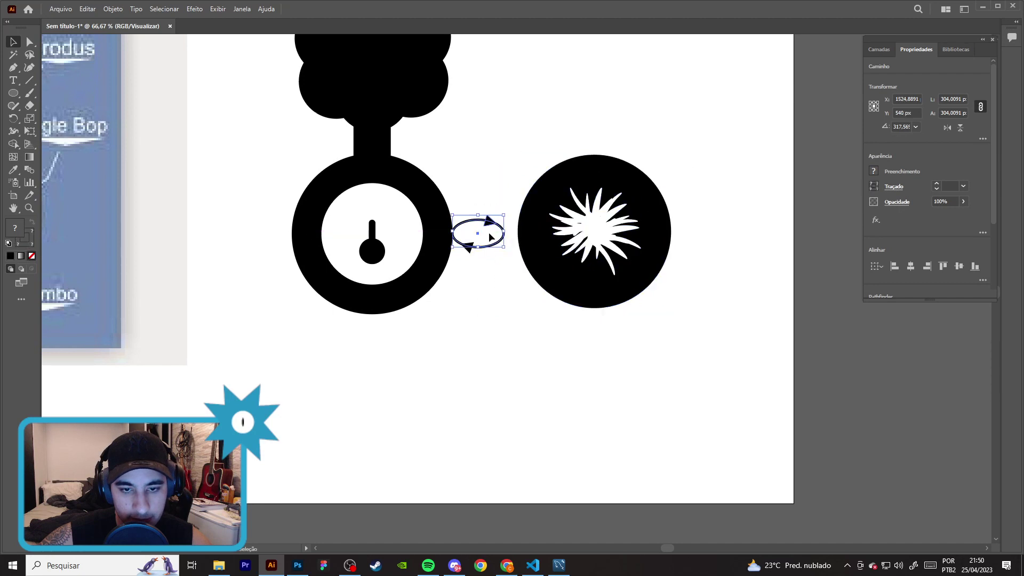
drag(490, 229, 495, 230)
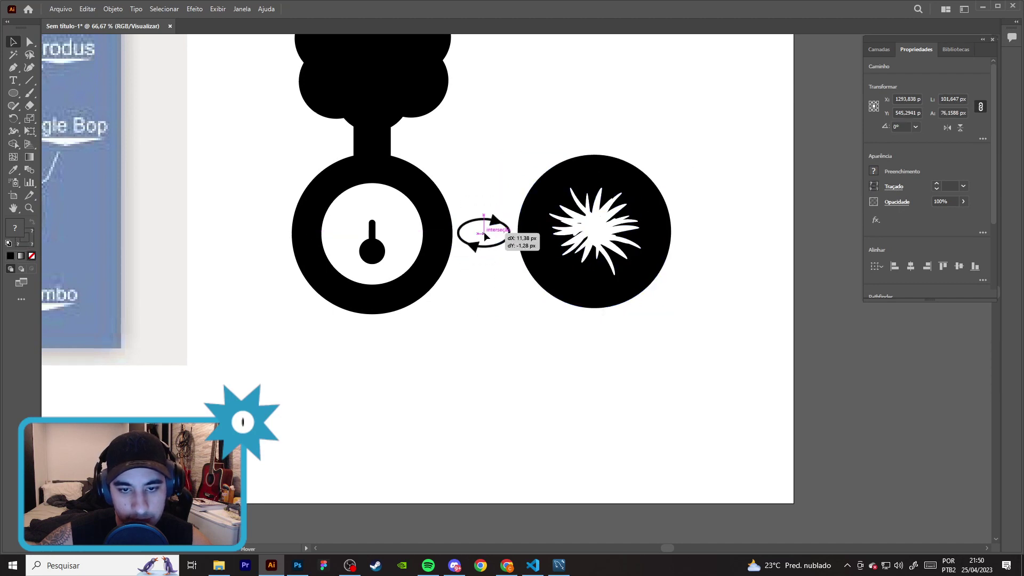
drag(567, 321, 647, 129)
key(ctrl+shift+a)
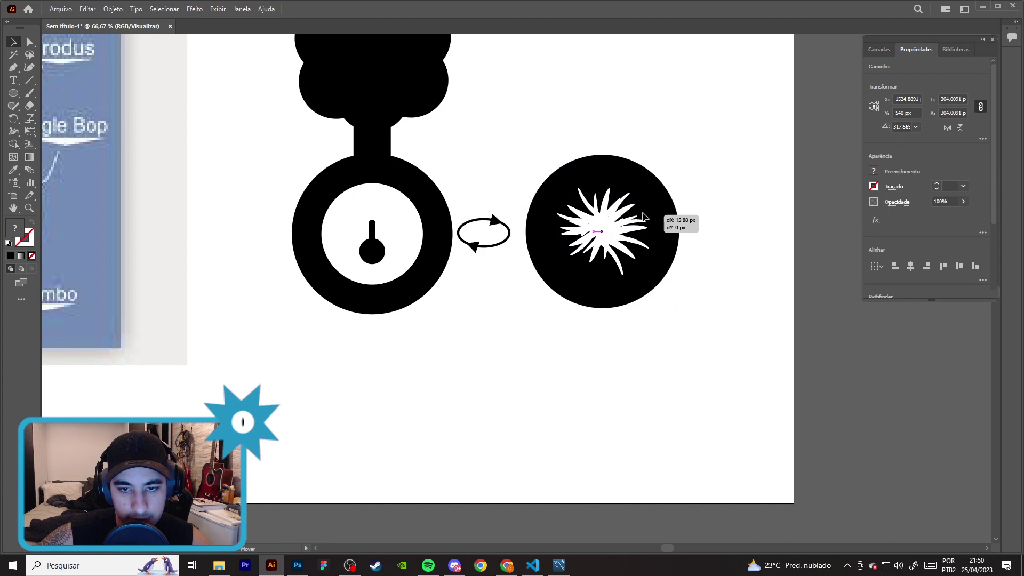
scroll(658, 341, down, 2)
scroll(638, 347, up, 2)
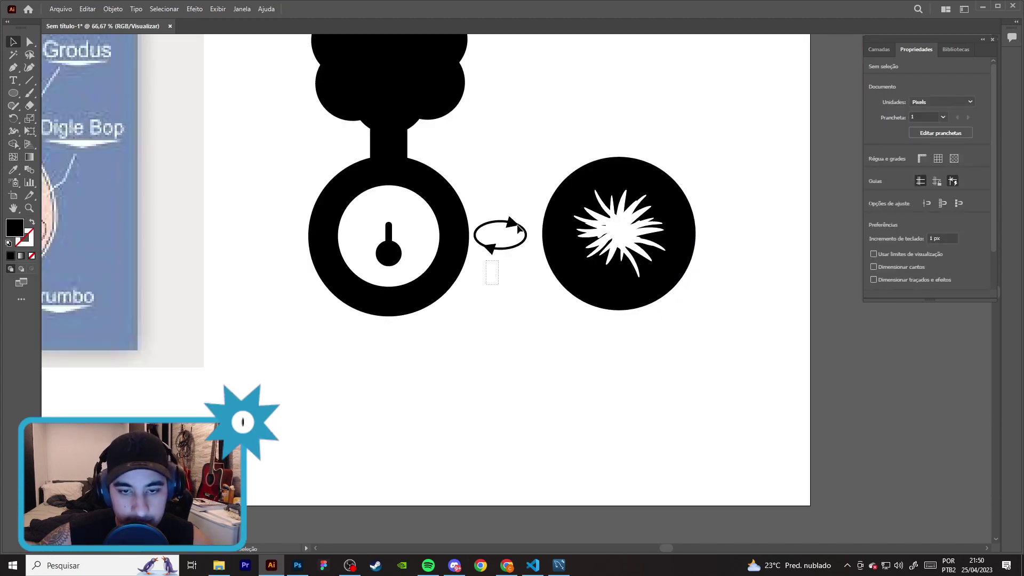
- Centre the cycle icon between the two circles
click(498, 246)
click(509, 131)
click(482, 246)
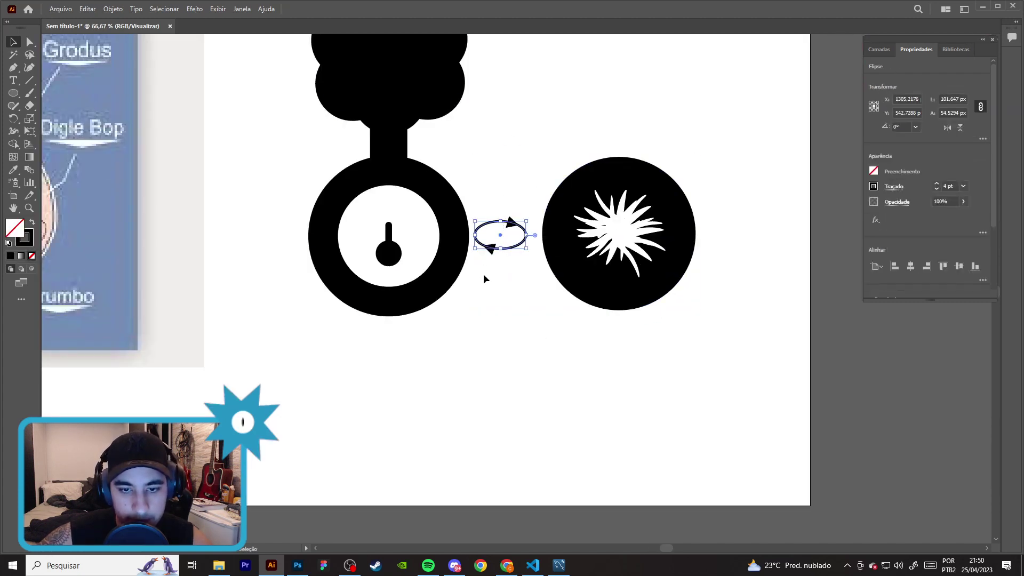
drag(499, 236, 503, 235)
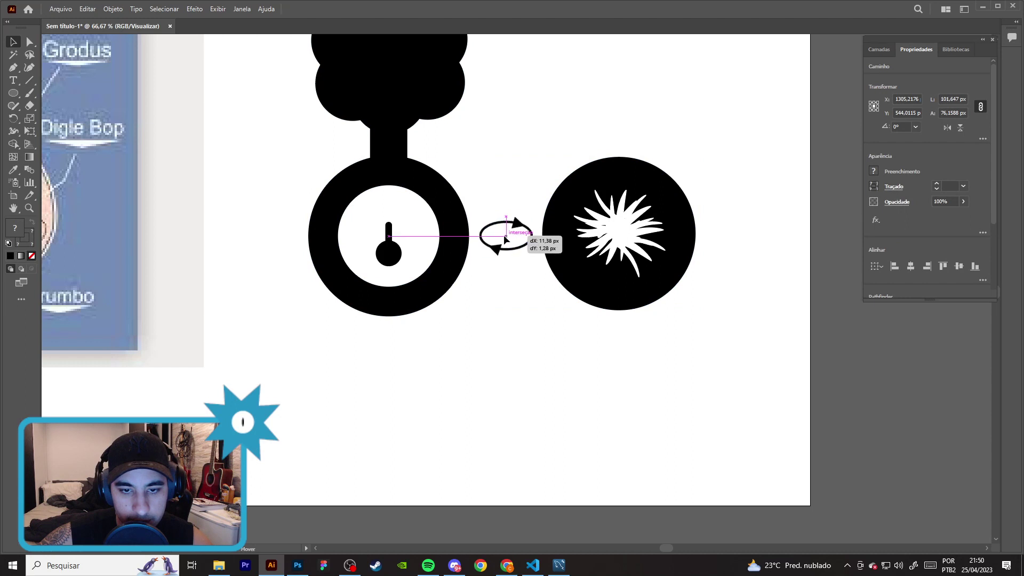
drag(504, 235, 504, 235)
click(578, 359)
- Align the right black circle level with the left one
click(666, 229)
drag(665, 229, 675, 223)
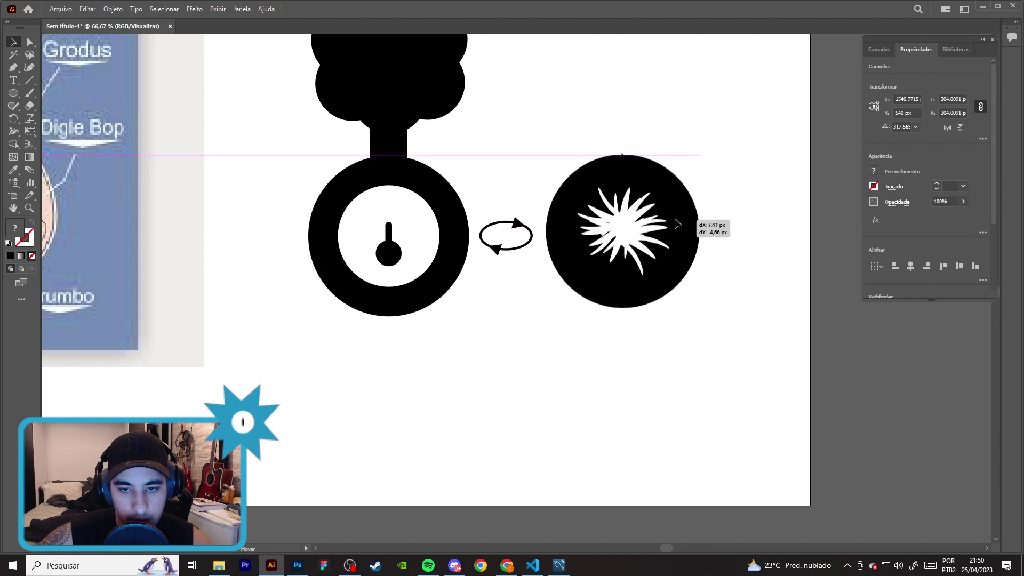
drag(675, 223, 674, 226)
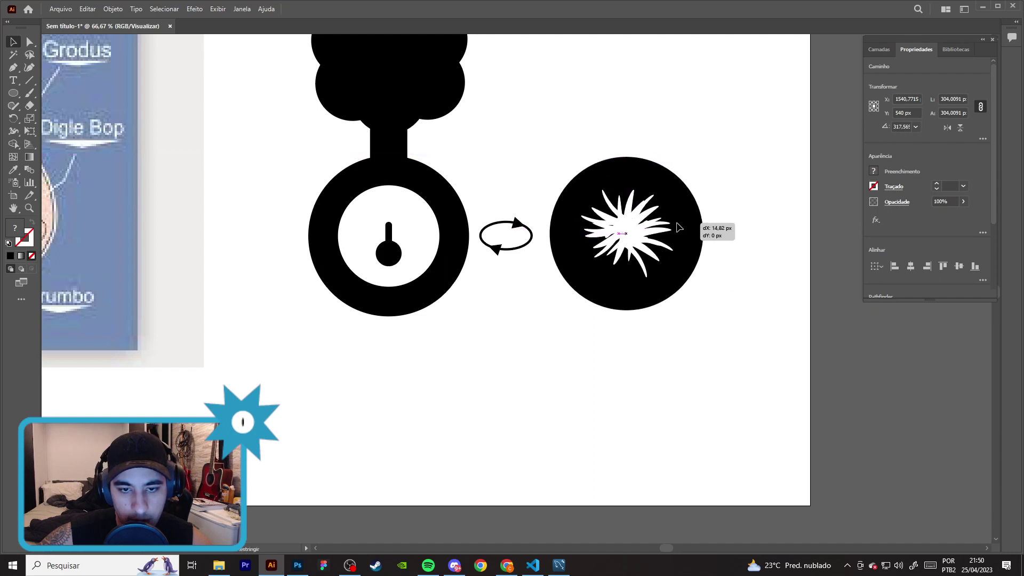
click(647, 333)
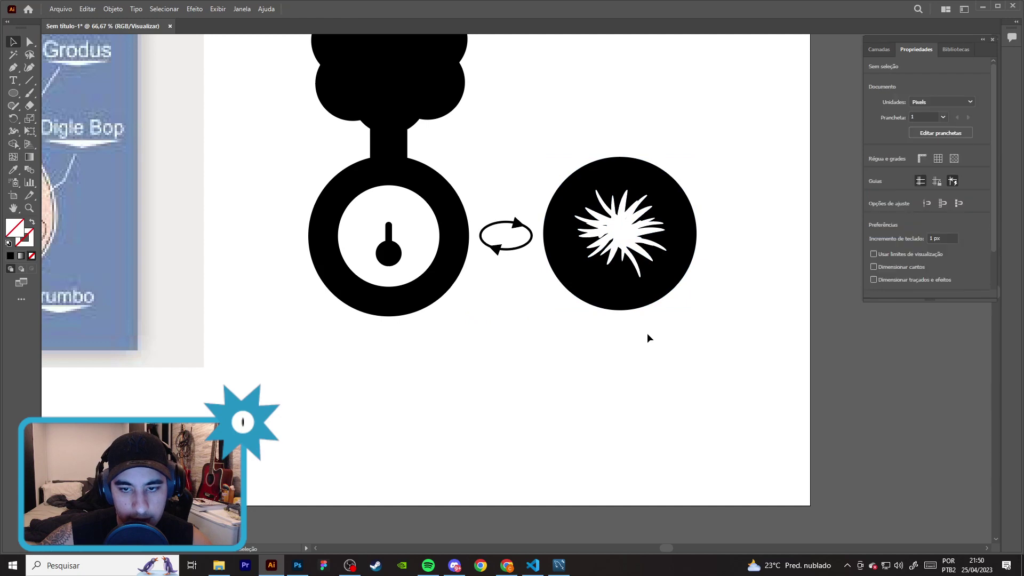
scroll(623, 346, down, 2)
scroll(635, 347, up, 1)
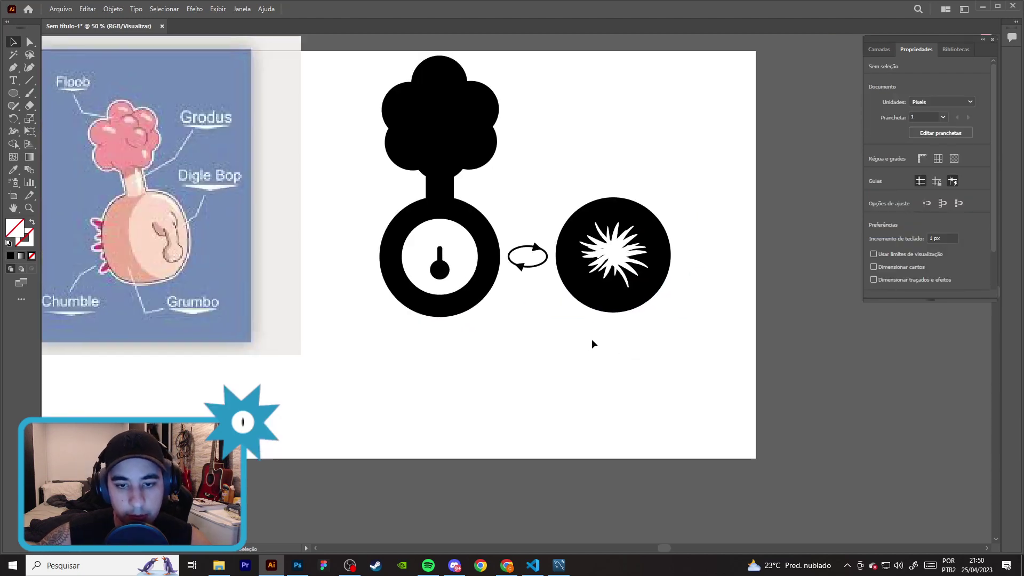
scroll(592, 343, up, 2)
- Shrink the cycle icon about its centre
click(545, 207)
drag(553, 190, 537, 201)
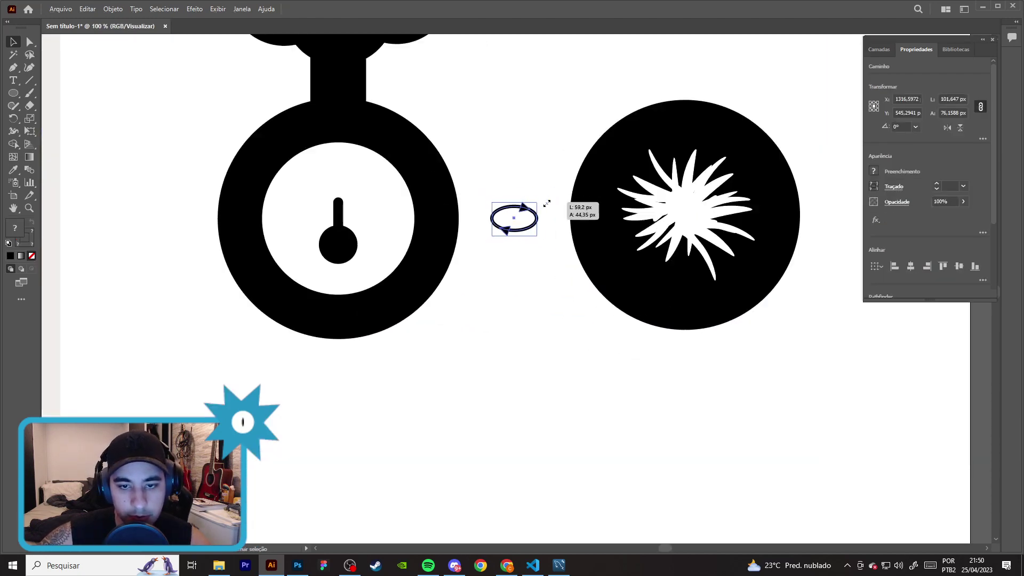
click(528, 302)
scroll(535, 296, down, 1)
scroll(544, 319, down, 1)
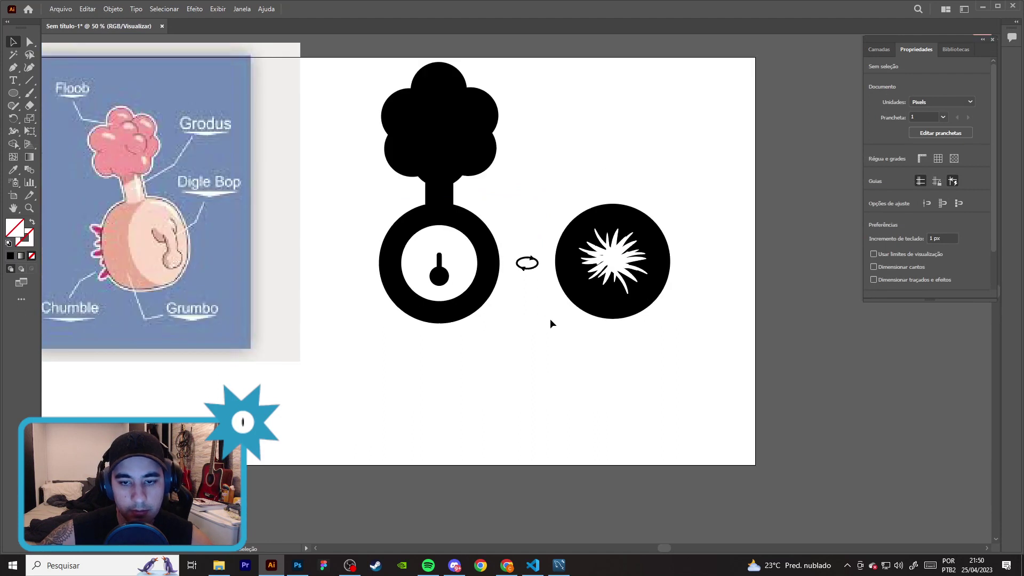
scroll(506, 304, down, 2)
scroll(506, 304, left, 2)
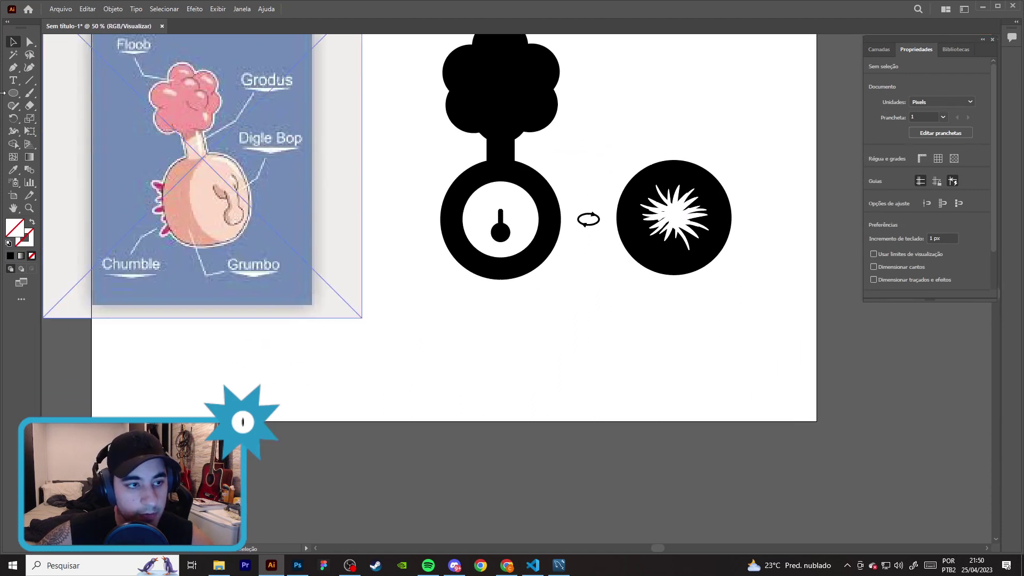
- Draw a Pen line from inside the left circle's disc past its lower-right edge, with a heavier stroke
click(13, 68)
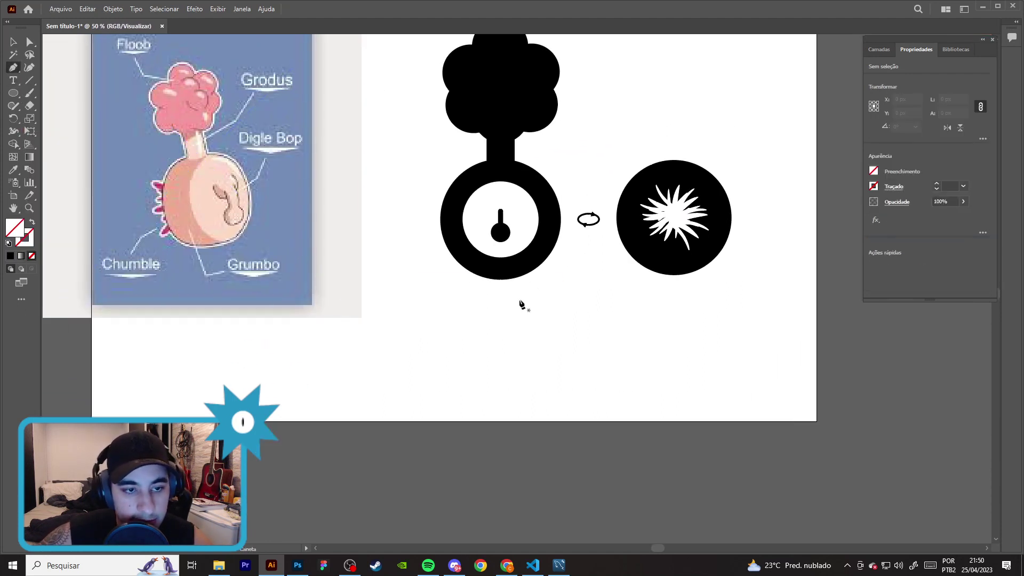
click(514, 228)
click(553, 300)
key(v)
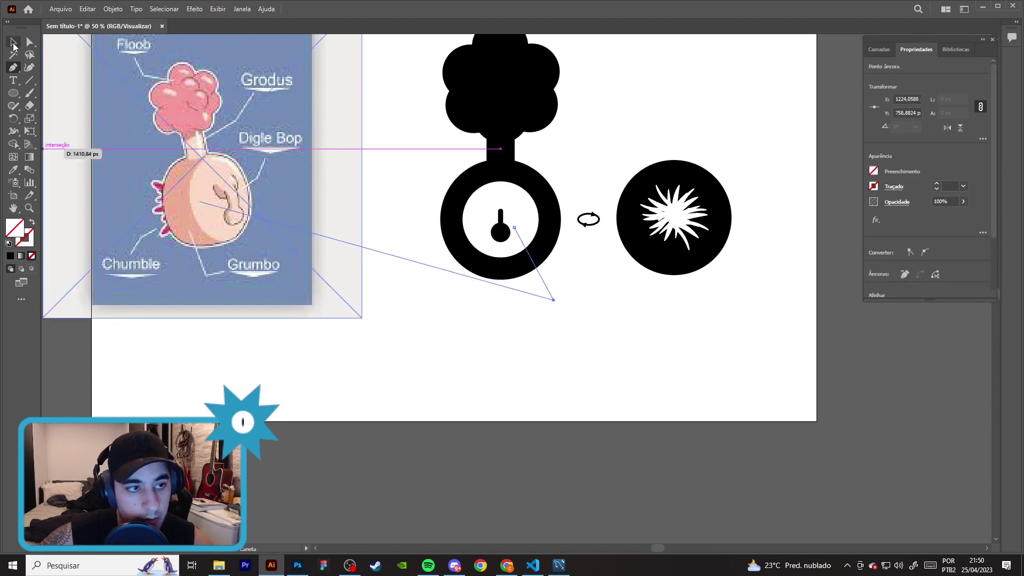
scroll(554, 299, up, 1)
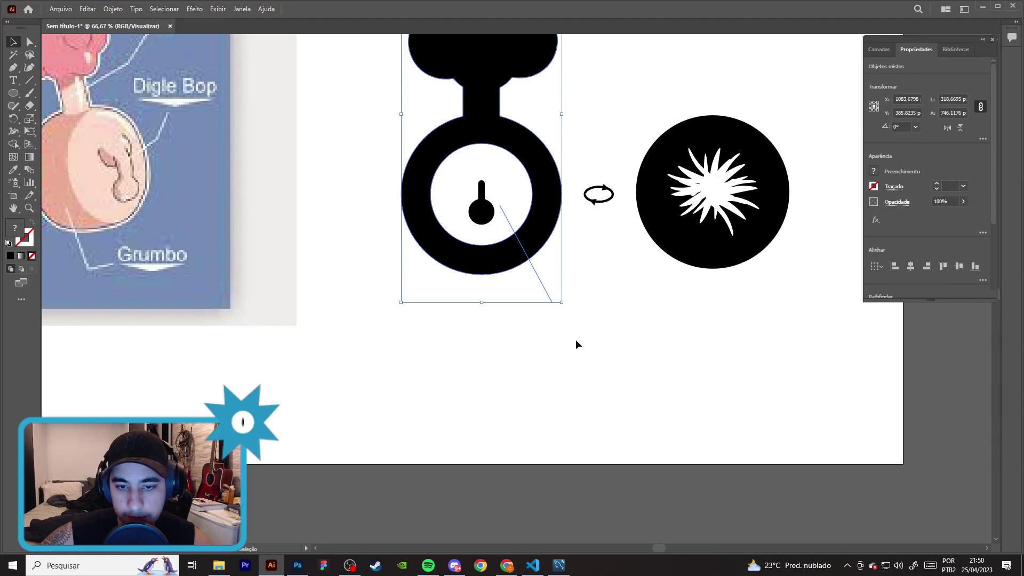
click(552, 298)
click(937, 185)
click(646, 357)
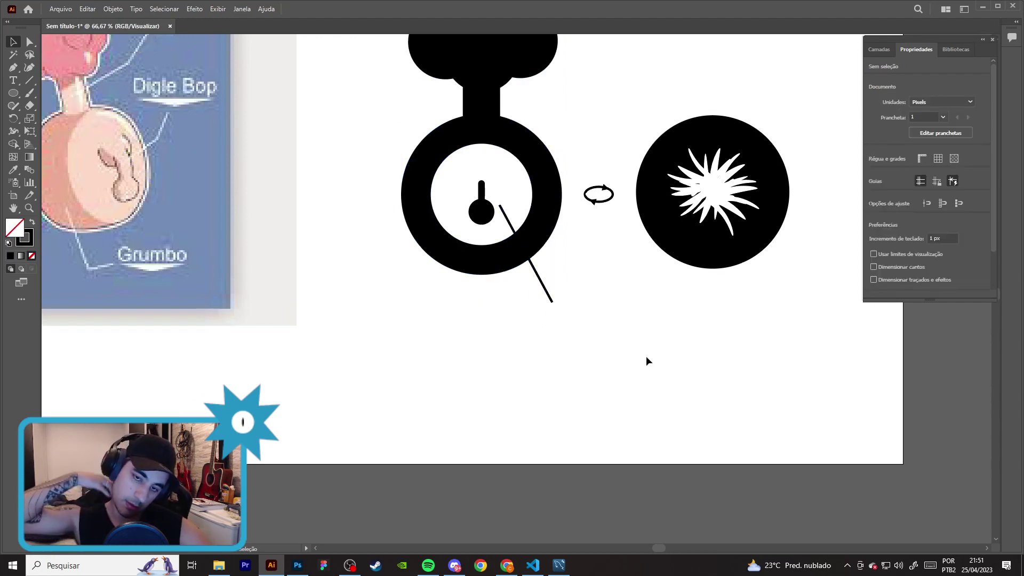
click(551, 297)
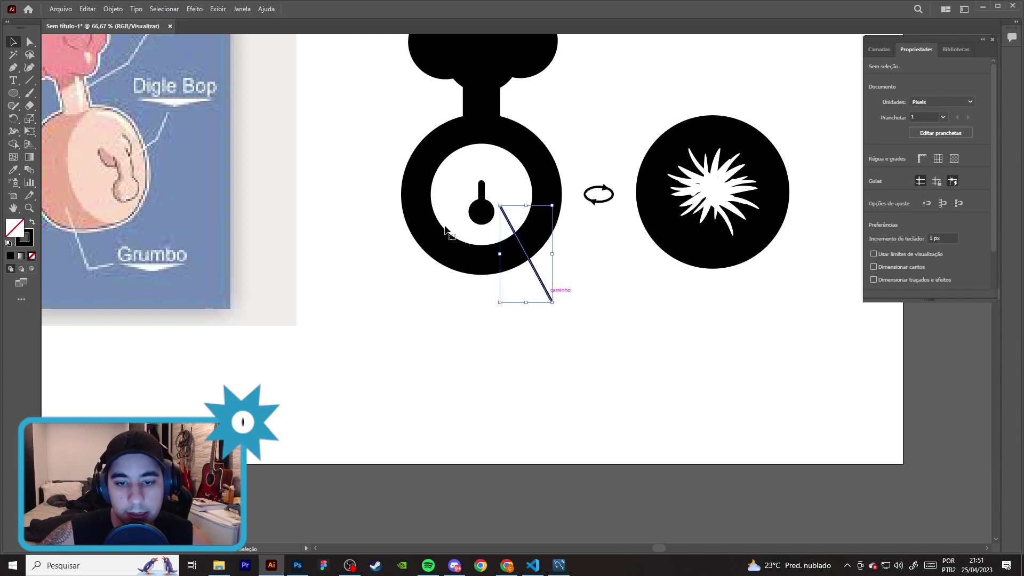
- In the Stroke panel, try a start arrowhead on the line, then remove it
click(245, 12)
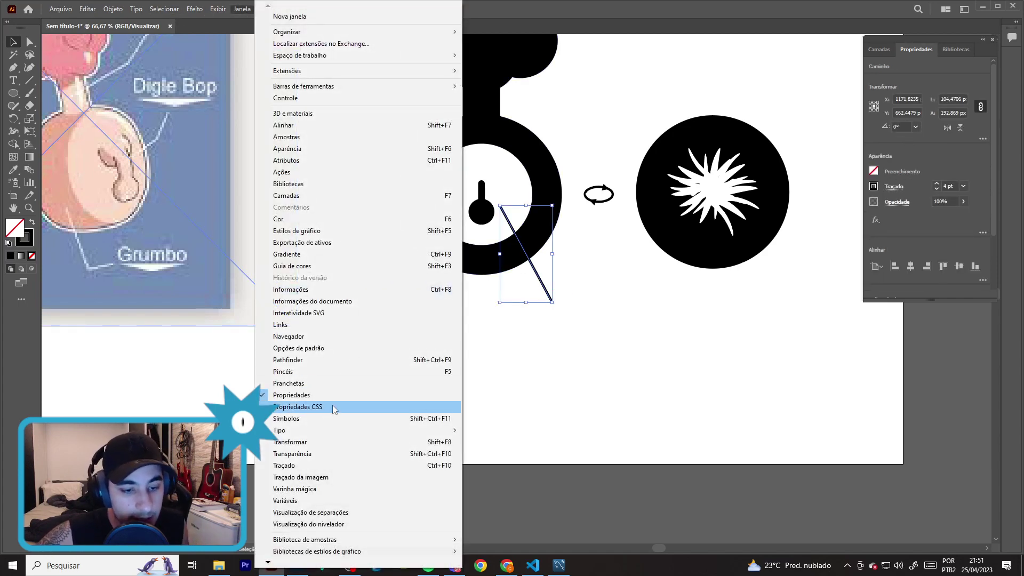
click(320, 467)
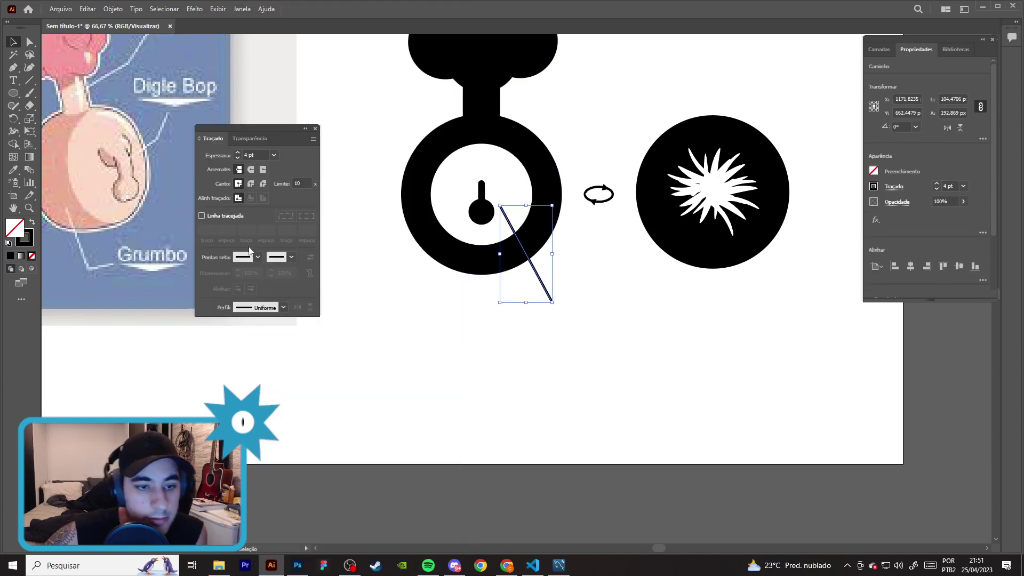
click(282, 308)
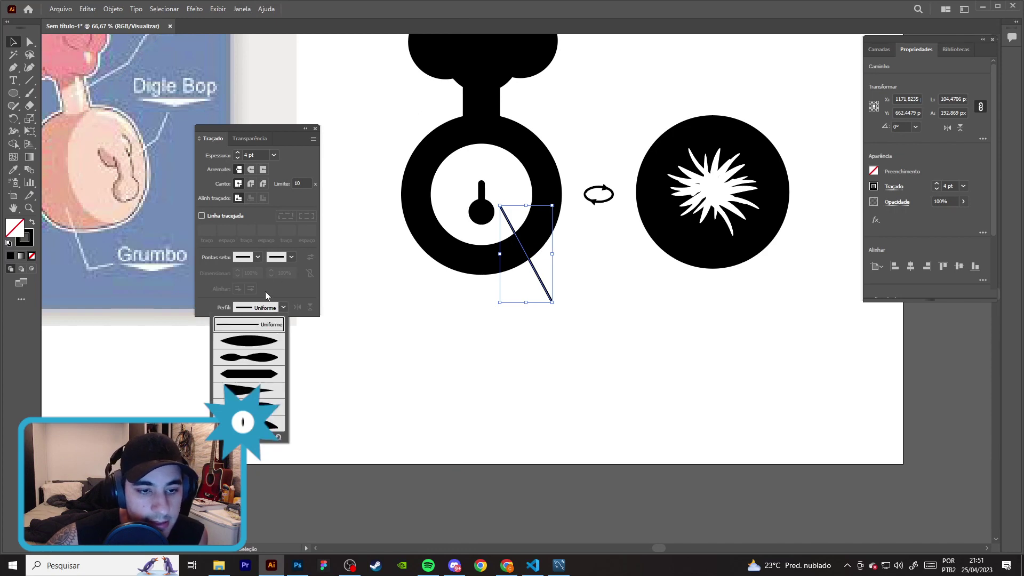
click(257, 258)
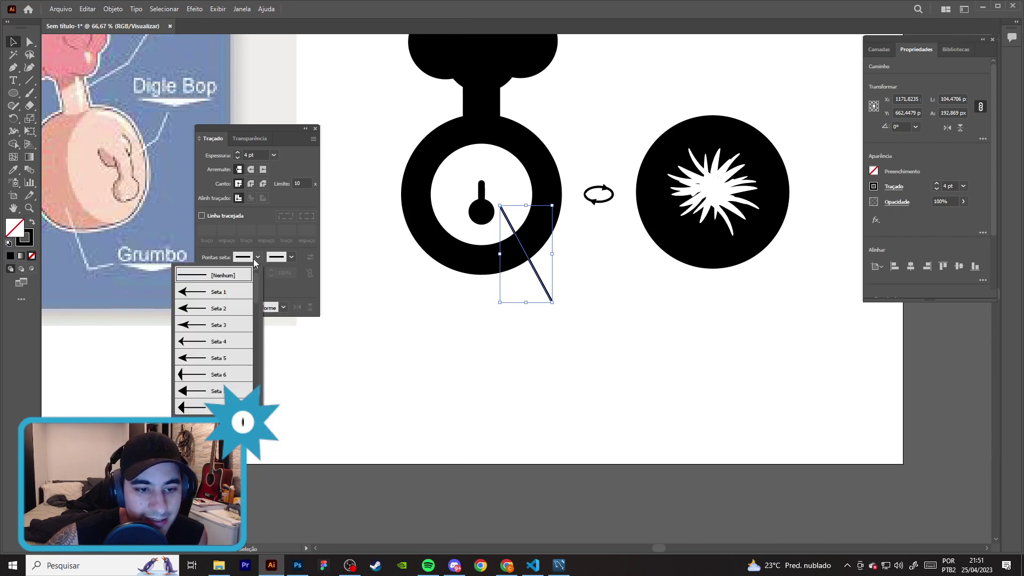
click(226, 294)
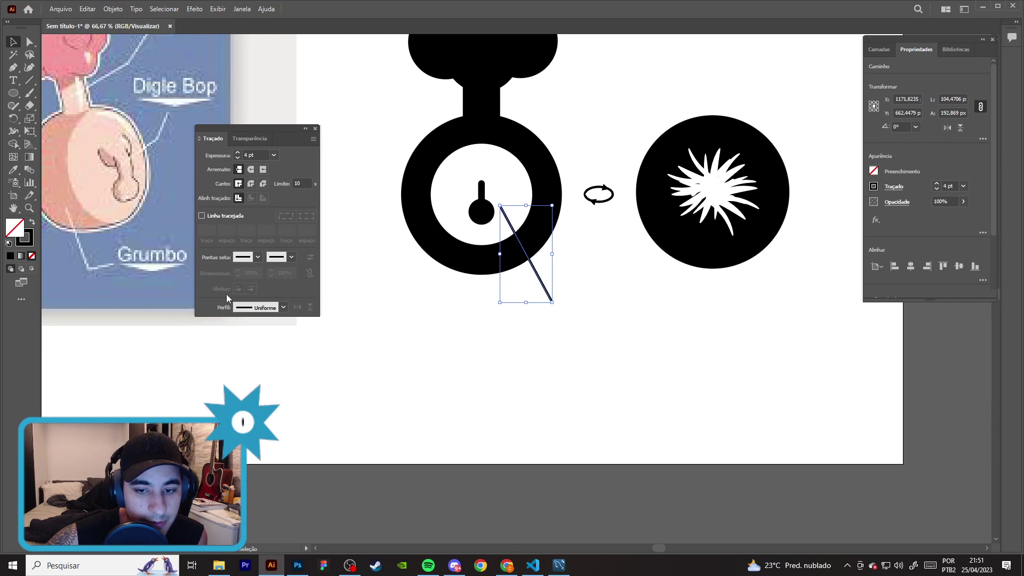
click(253, 260)
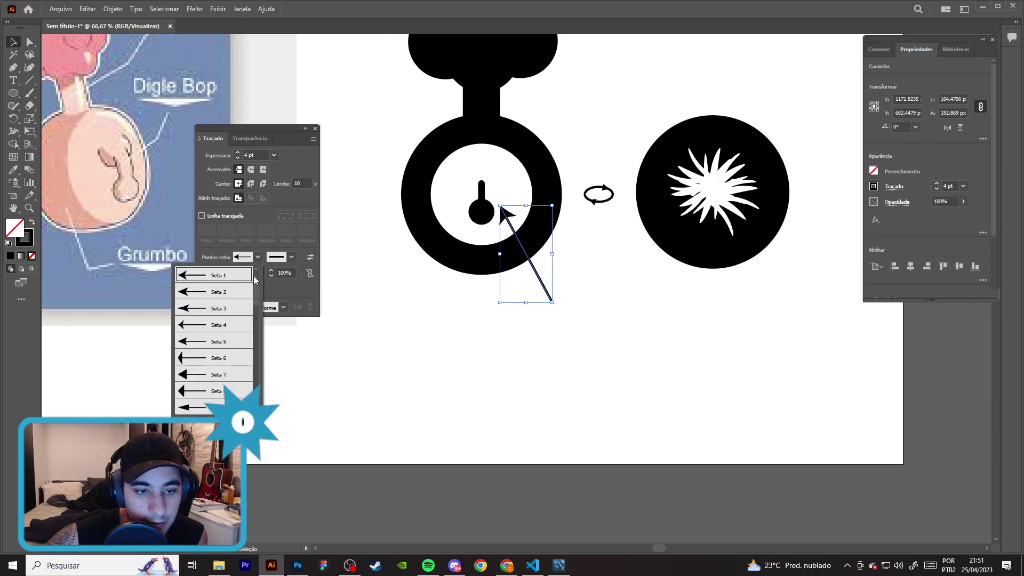
scroll(243, 309, down, 5)
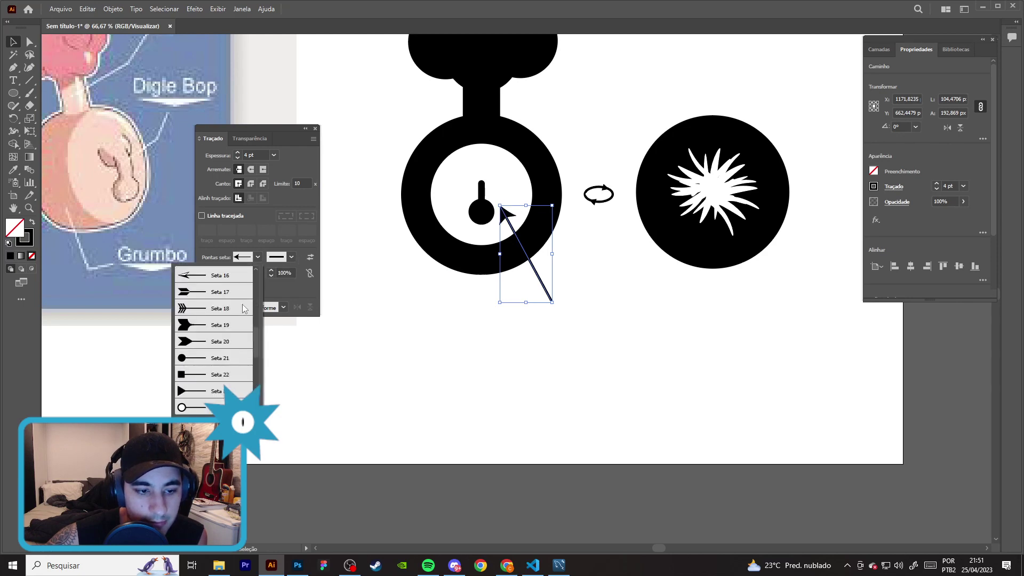
scroll(244, 308, down, 5)
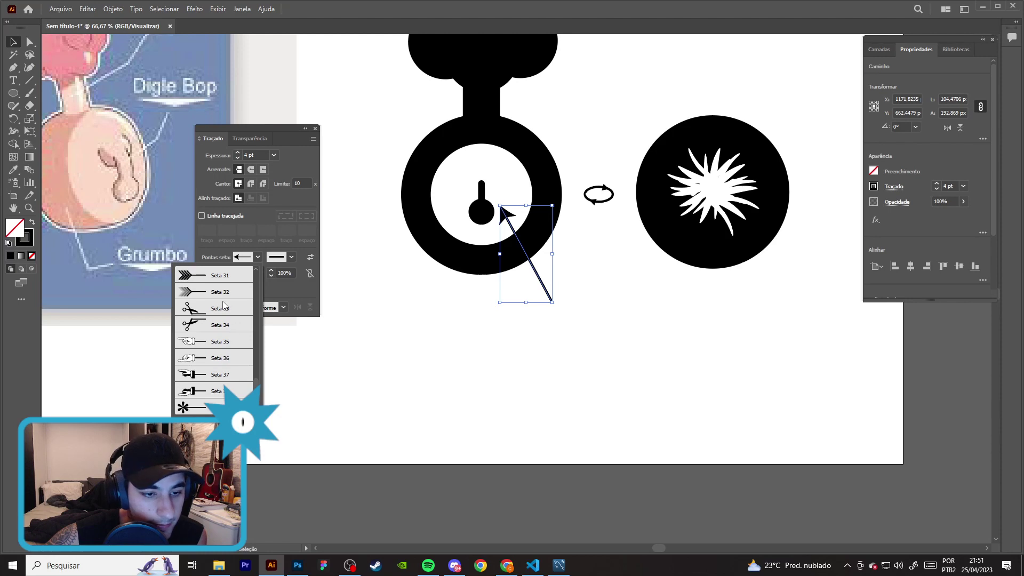
scroll(227, 350, up, 5)
scroll(232, 342, up, 5)
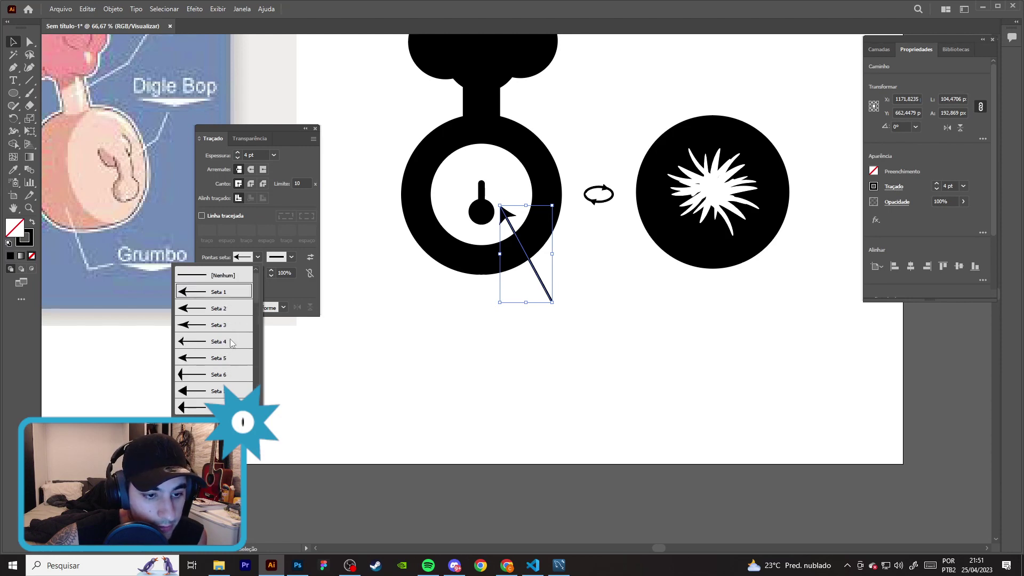
click(231, 276)
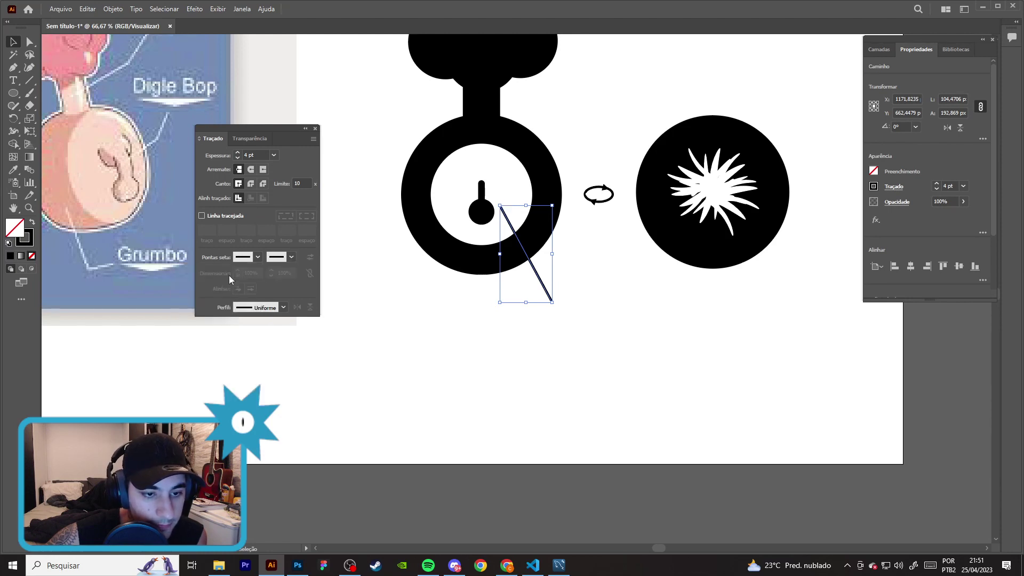
- Give the line a Seta 10 arrowhead at its end
click(292, 259)
click(263, 308)
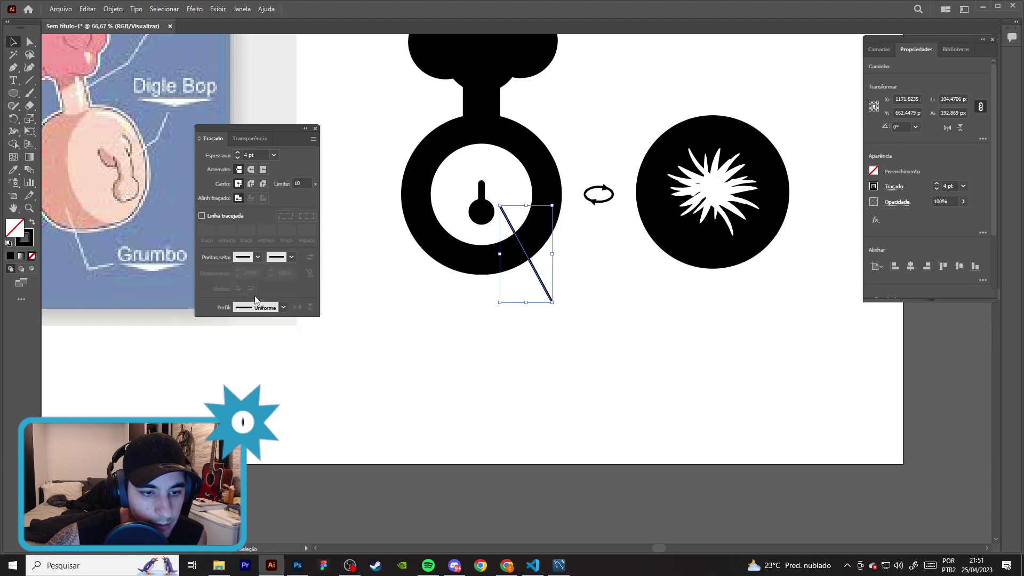
click(291, 258)
scroll(253, 333, down, 2)
click(254, 329)
click(375, 312)
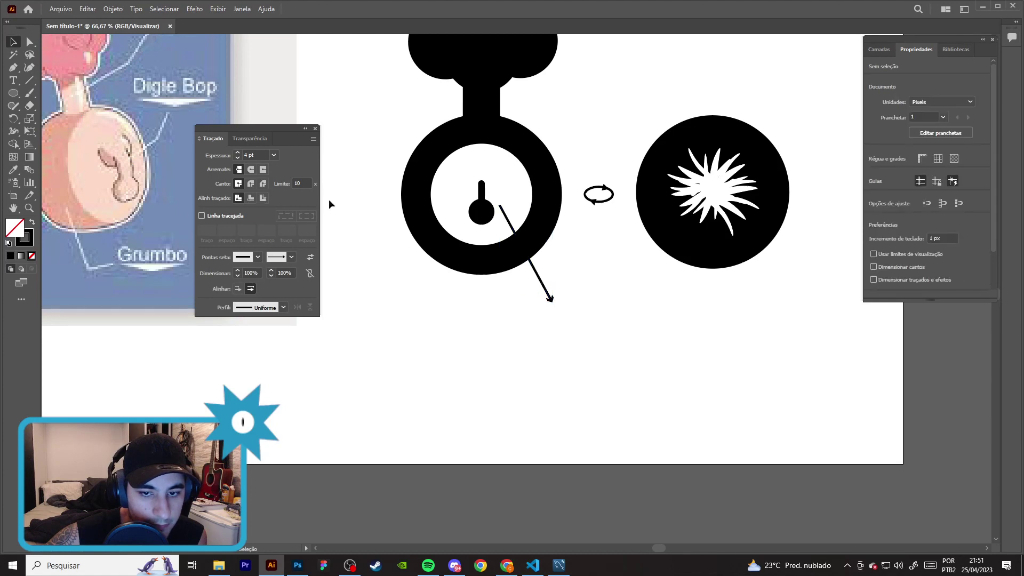
- Rotate the arrow to point down-right from the circle's inner knob
click(315, 128)
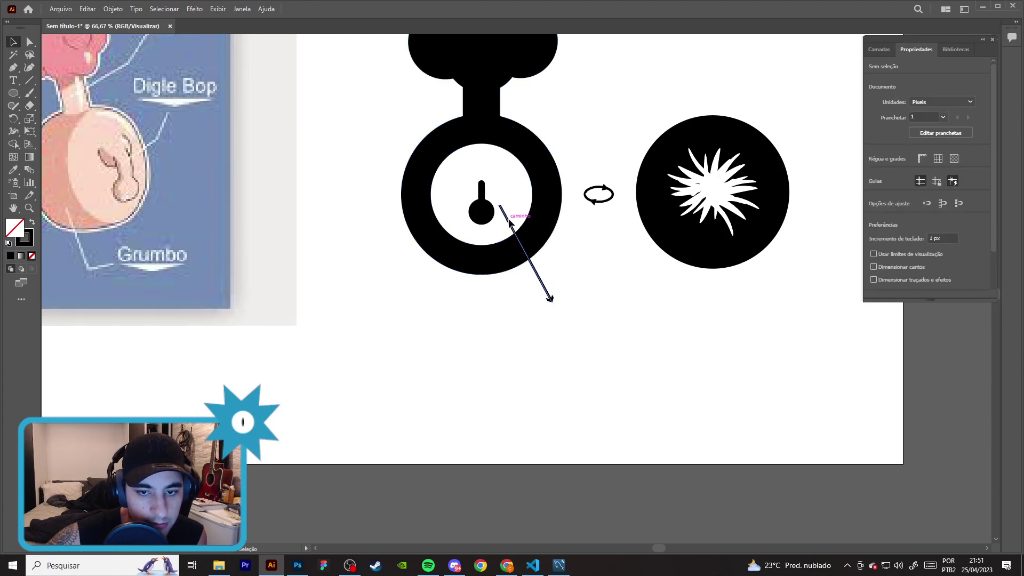
click(511, 227)
click(238, 9)
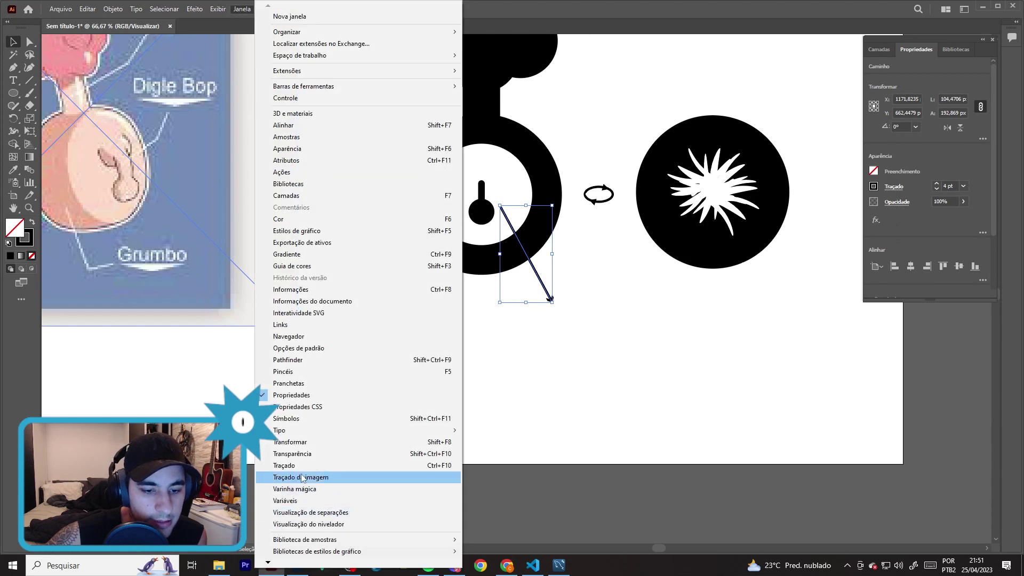
click(288, 487)
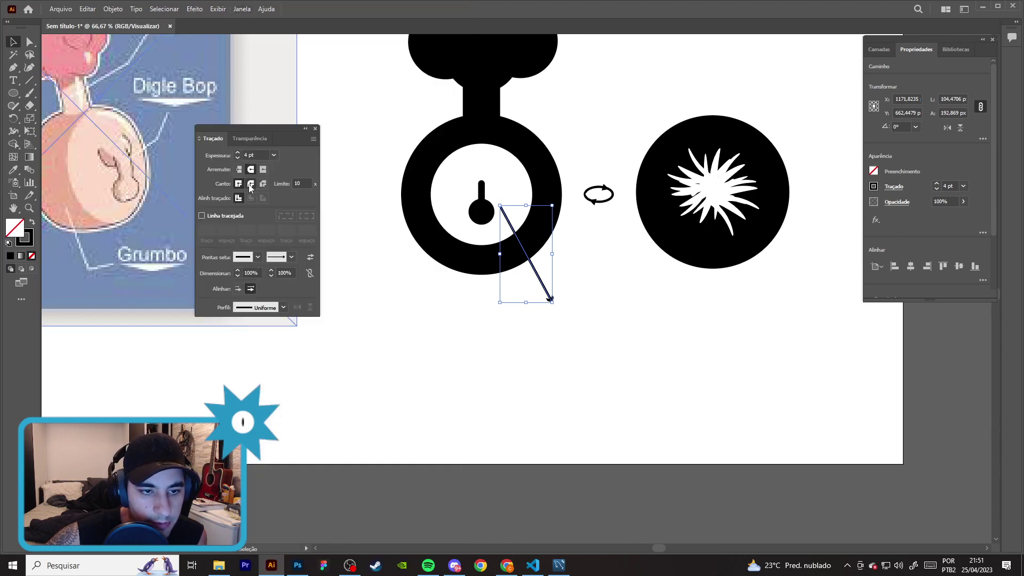
click(315, 130)
click(645, 279)
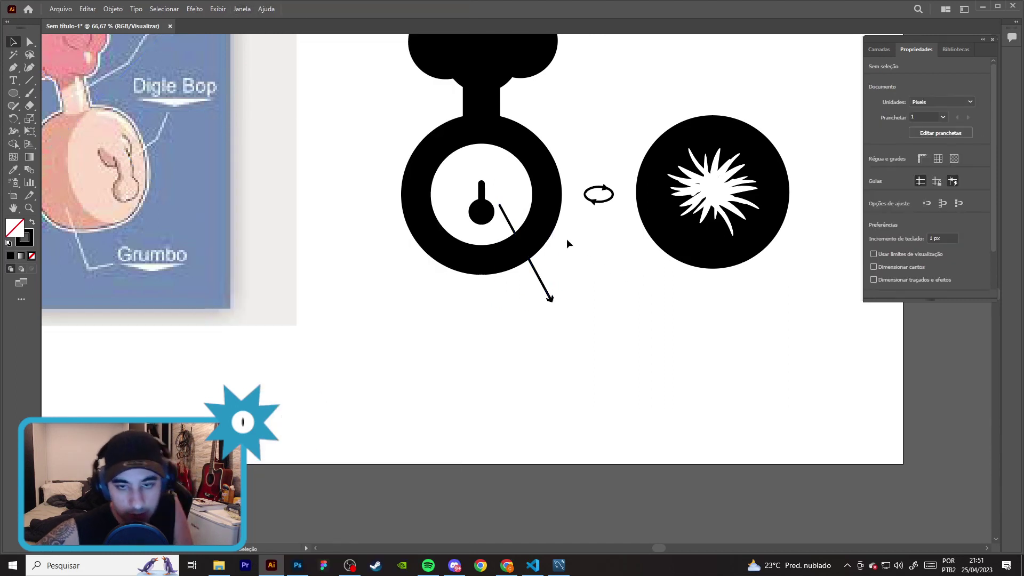
click(504, 213)
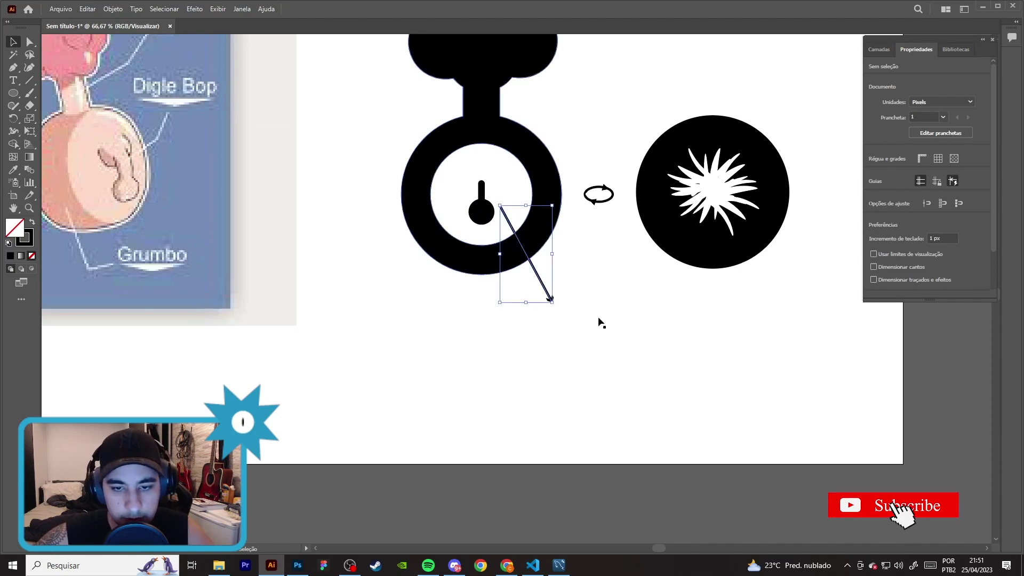
drag(557, 307, 558, 288)
- Color the arrow's stroke grey from the swatches
key(h)
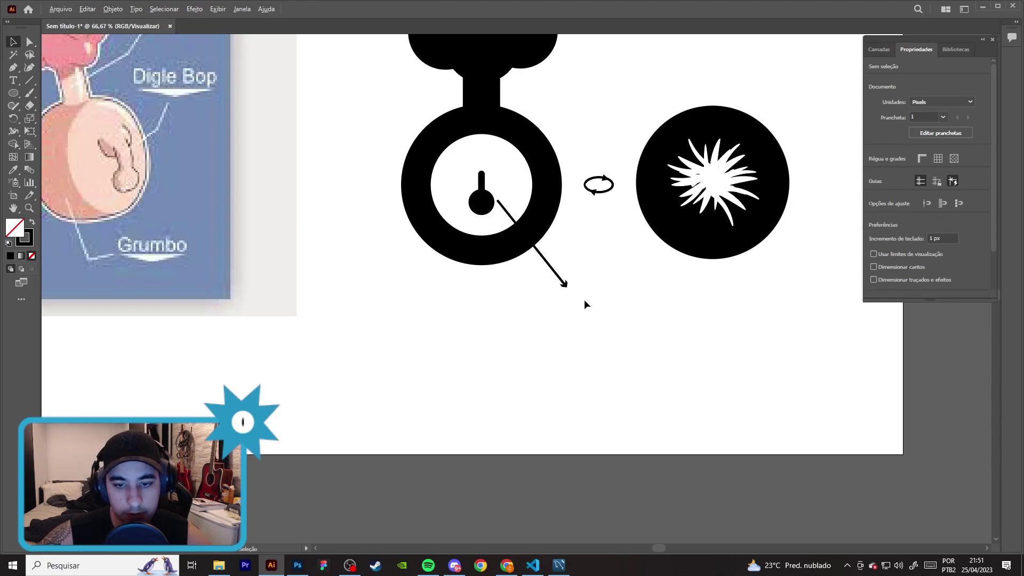
key(ctrl+1)
click(874, 187)
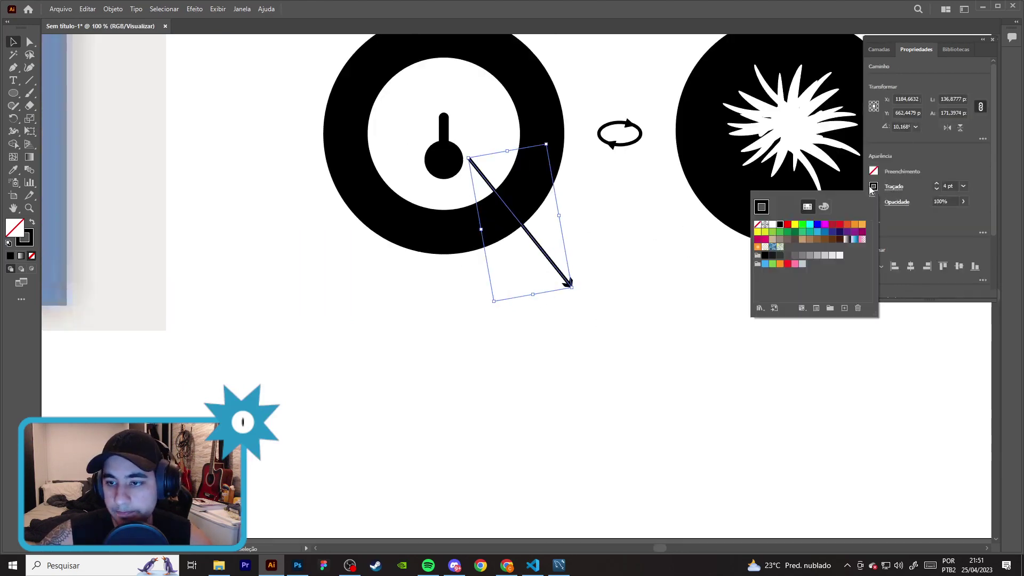
click(801, 255)
click(658, 242)
key(ctrl+0)
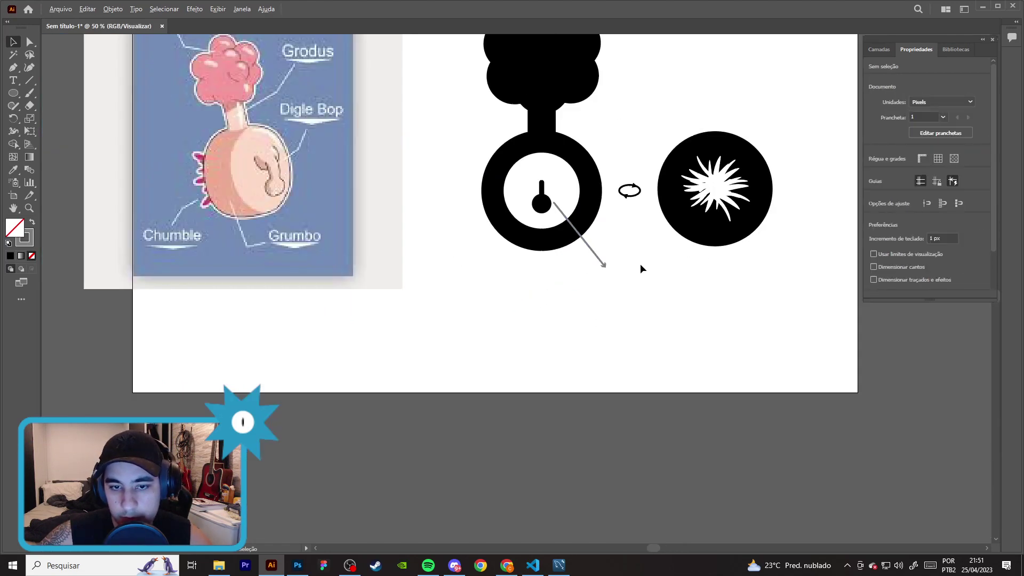
alt+scroll(611, 249, up, 2)
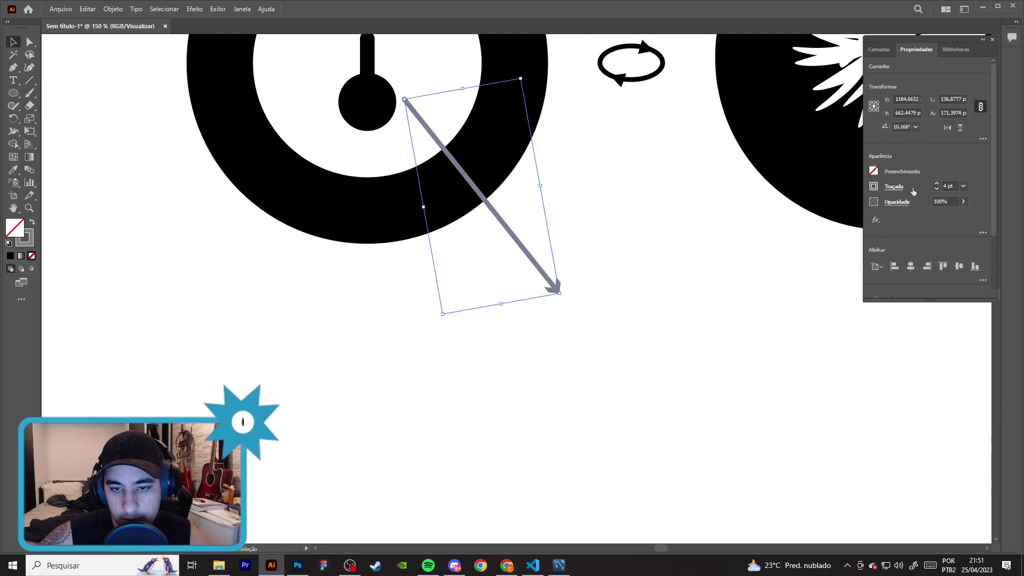
- Change the arrow's stroke to a lighter grey swatch
click(873, 187)
click(820, 259)
click(640, 232)
key(ctrl+0)
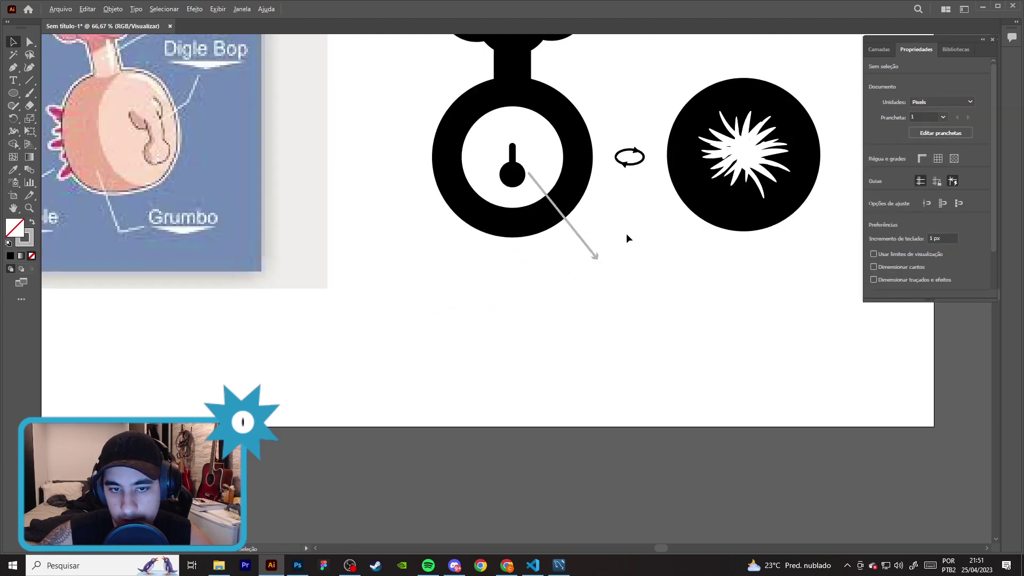
drag(635, 261, 621, 287)
click(118, 172)
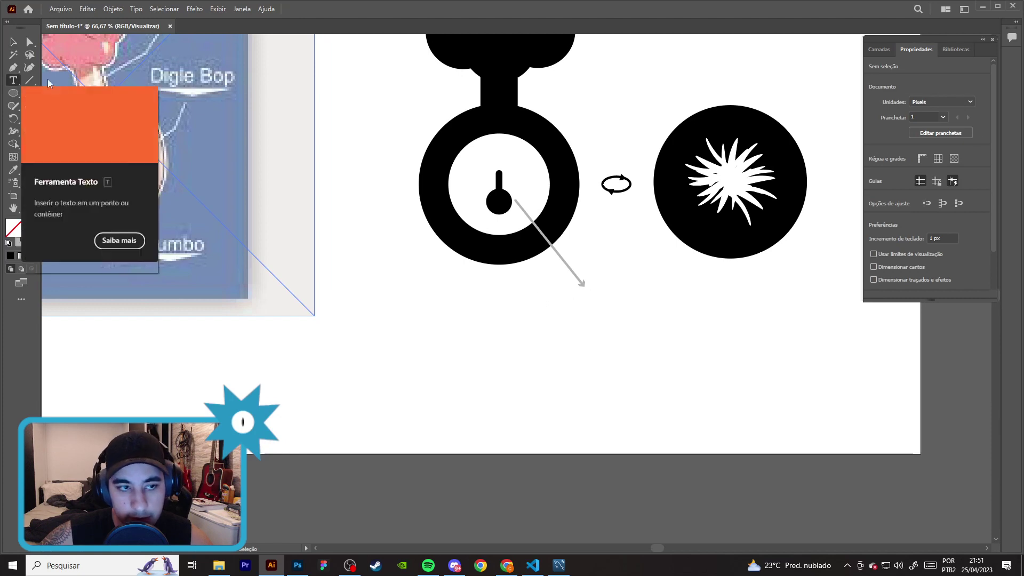
- Add a 'Digle Bop' text frame near the arrow tip
drag(542, 299, 715, 345)
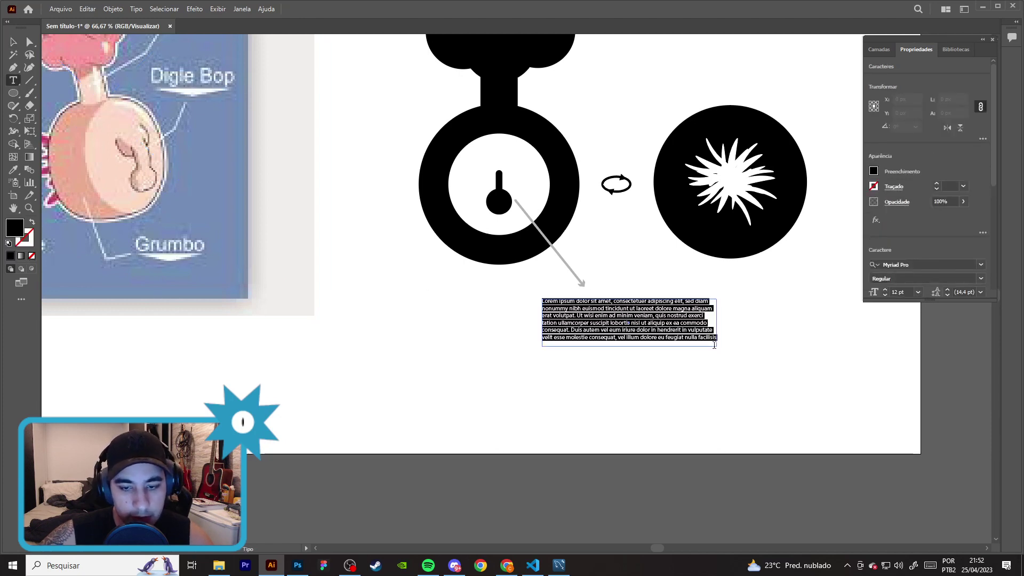
text(Digle Bop)
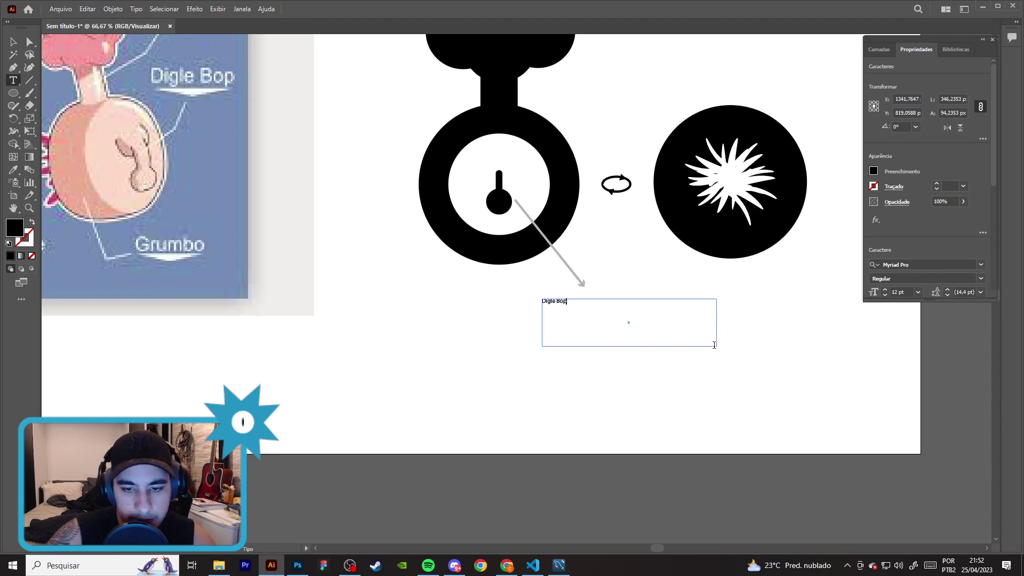
scroll(608, 303, up, 1)
click(15, 44)
drag(522, 303, 582, 294)
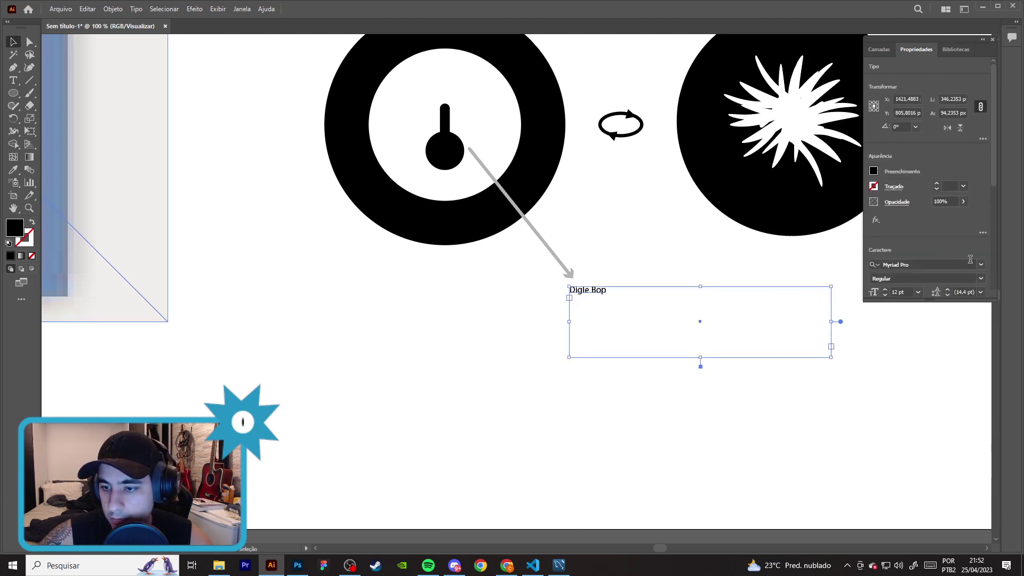
- Enlarge the Digle Bop label to 18 pt and place it under the arrow tip
click(919, 292)
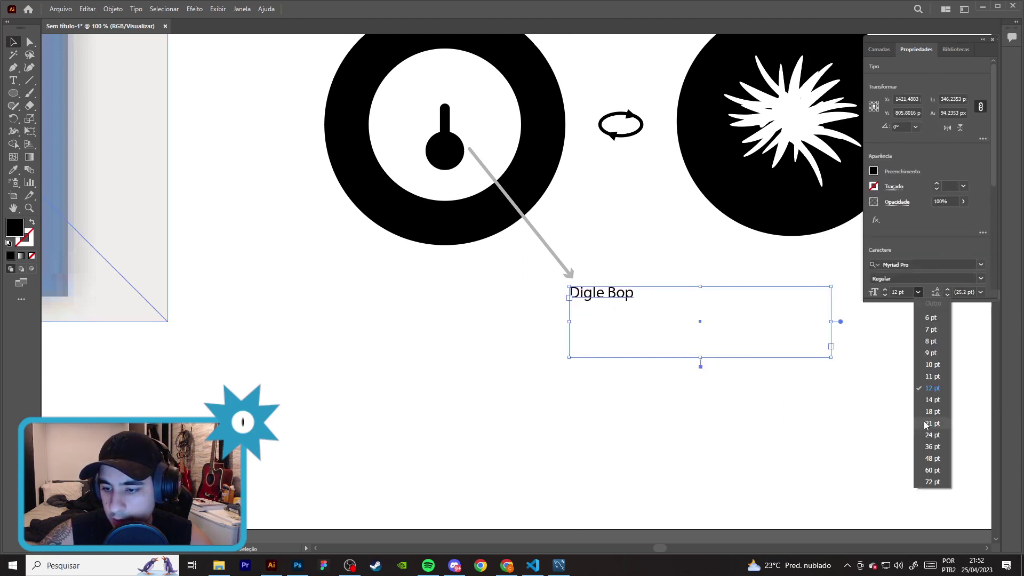
click(925, 425)
click(646, 264)
drag(628, 294, 613, 293)
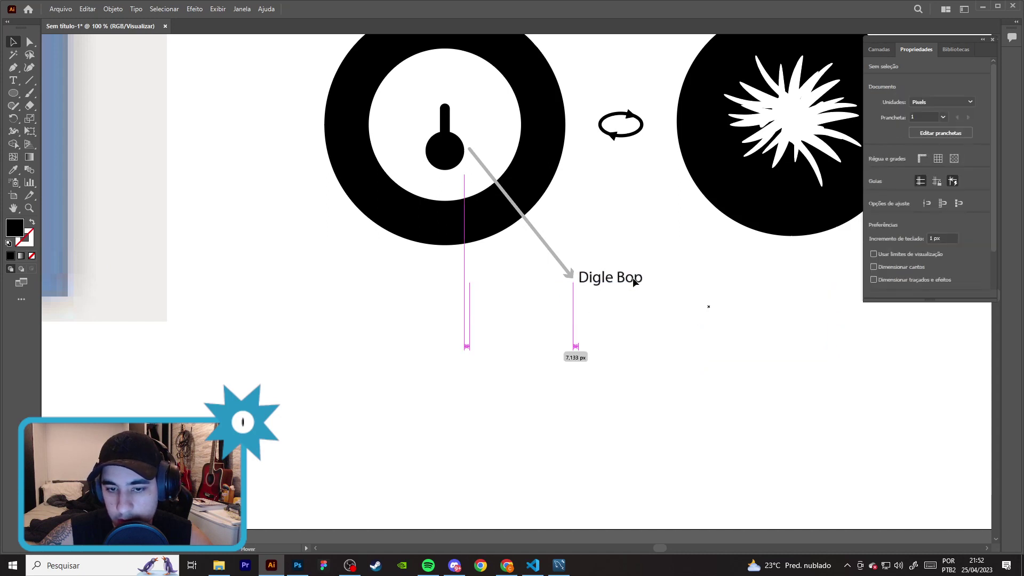
drag(612, 292, 603, 292)
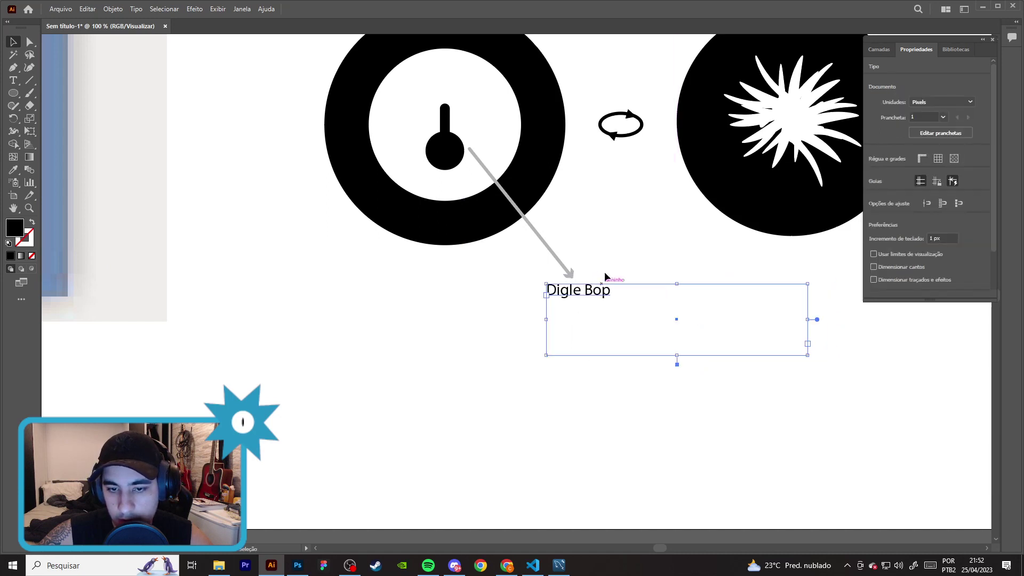
click(607, 230)
scroll(607, 230, down, 2)
drag(524, 299, 473, 359)
scroll(524, 335, up, 1)
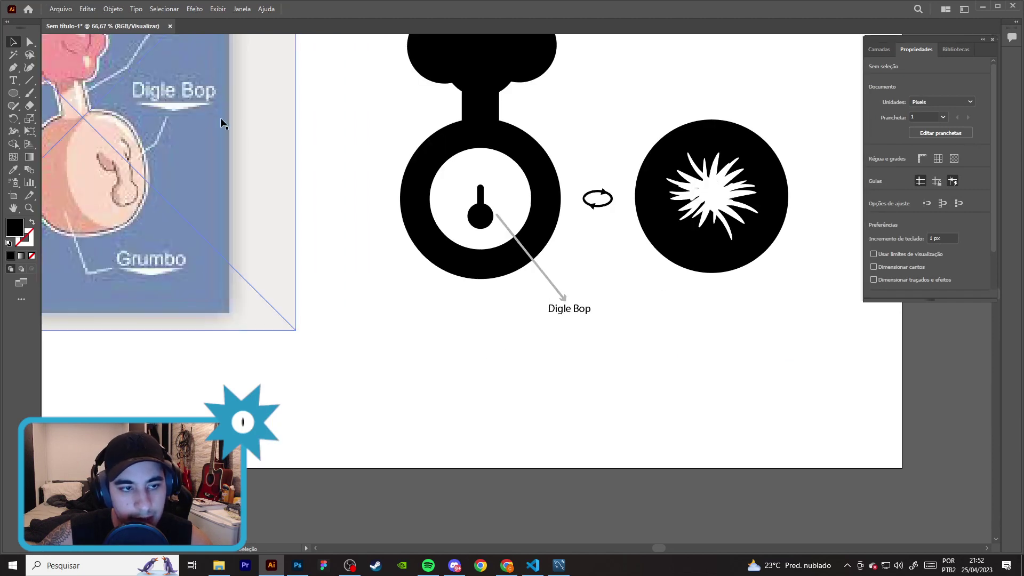
- Draw a downward-pointing Pen triangle and move it under the Digle Bop label
click(18, 95)
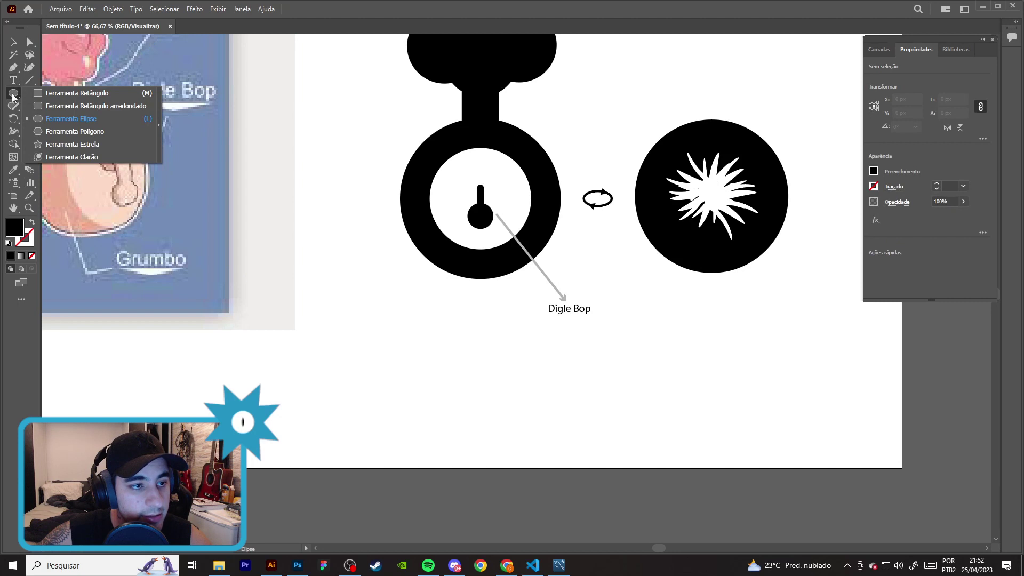
key(p)
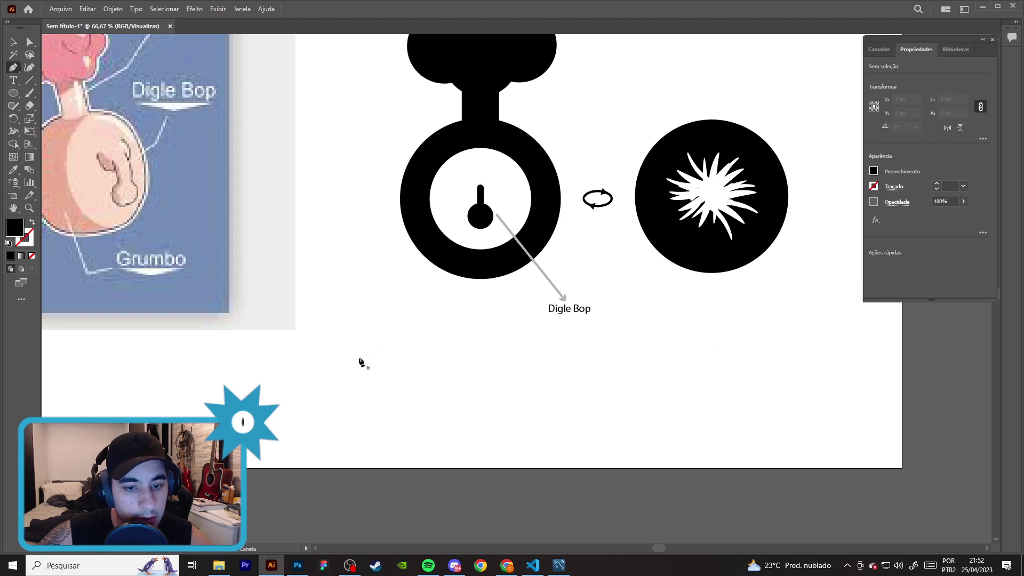
click(359, 357)
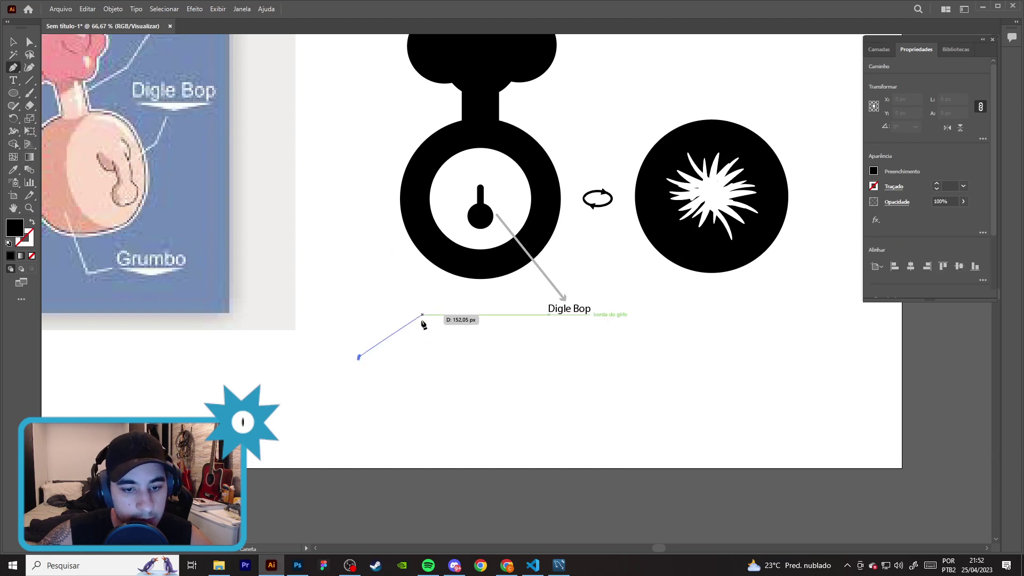
click(400, 376)
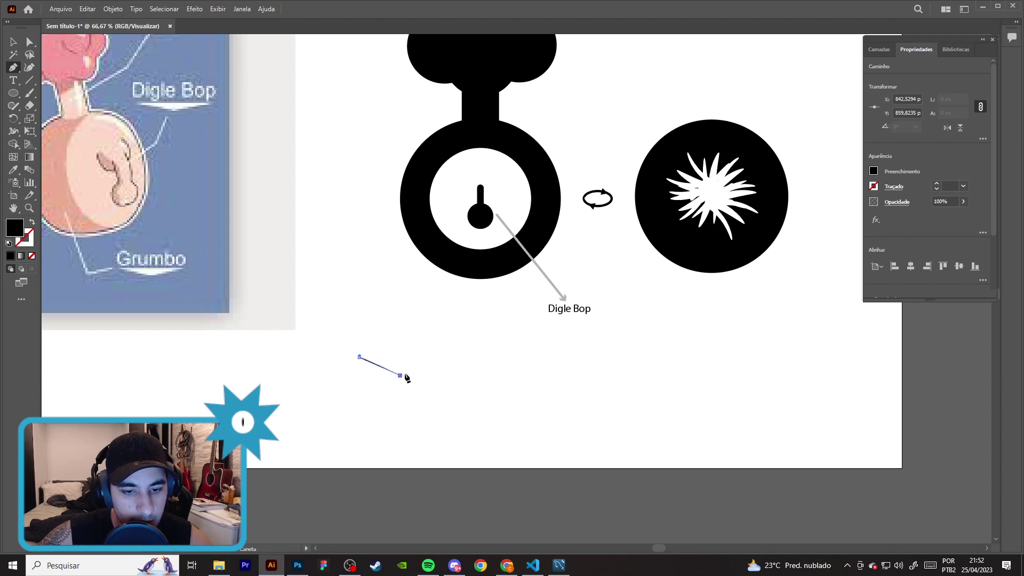
click(439, 357)
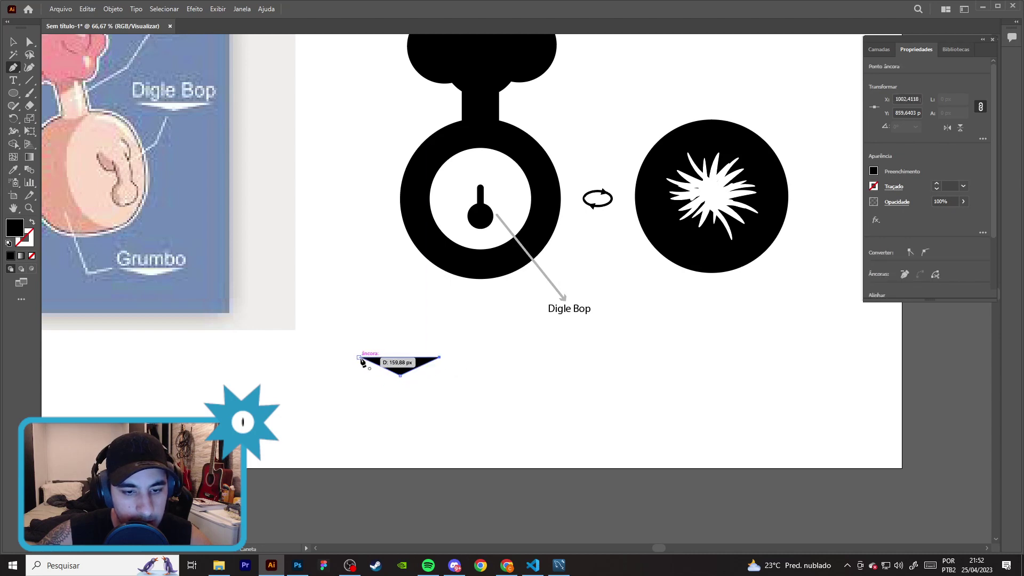
click(14, 42)
drag(400, 362, 572, 327)
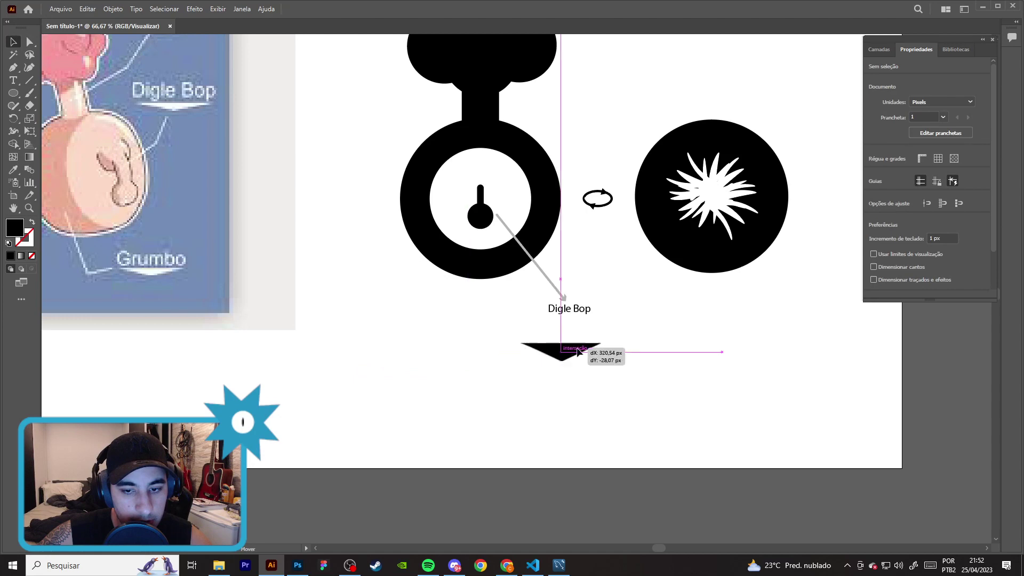
- Fill the triangle with light grey from the swatches
click(557, 283)
drag(548, 304, 724, 361)
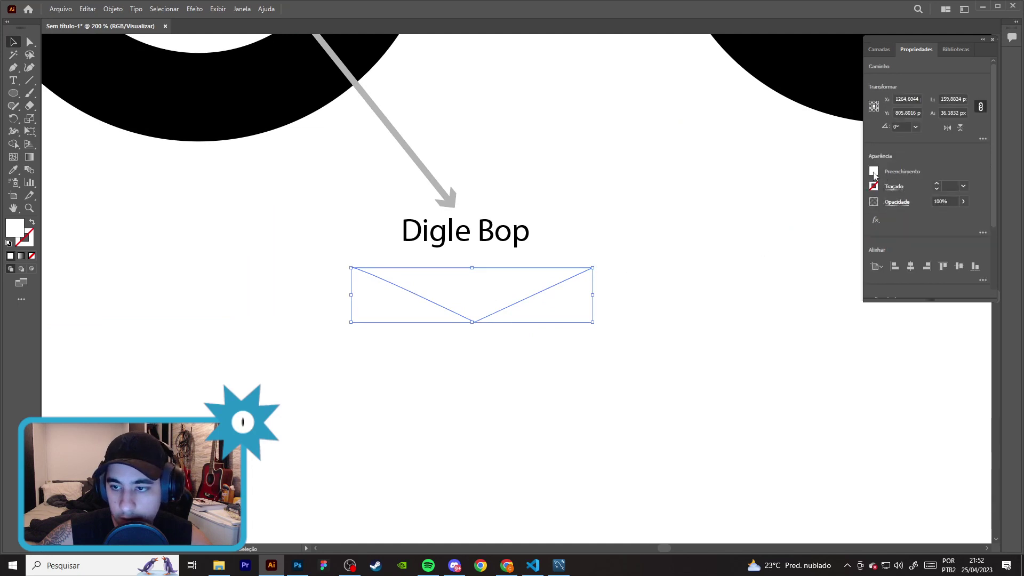
click(873, 171)
click(809, 241)
click(817, 240)
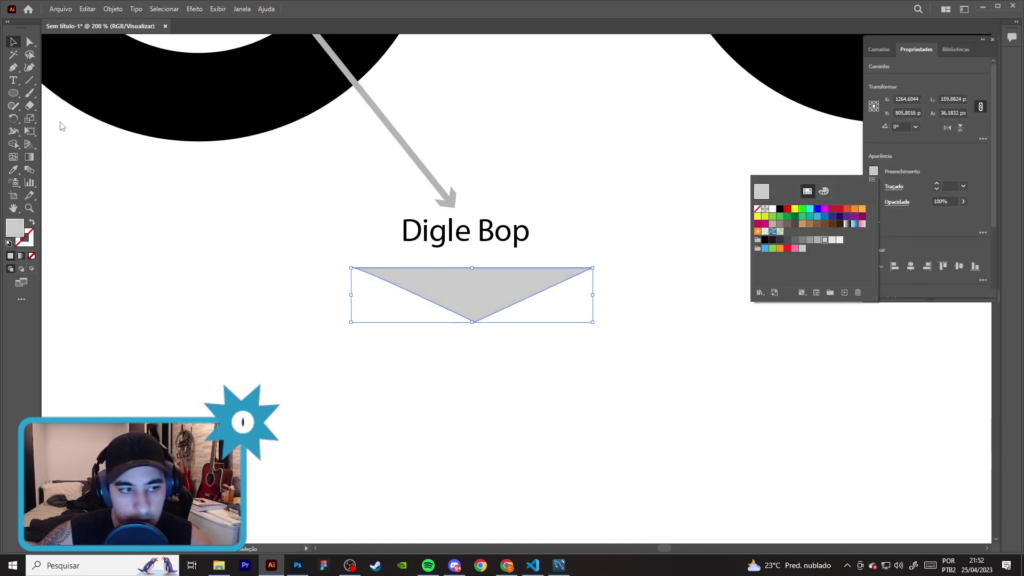
click(441, 174)
- Match the triangle's grey to the arrow and flatten it into a thin wedge
click(12, 170)
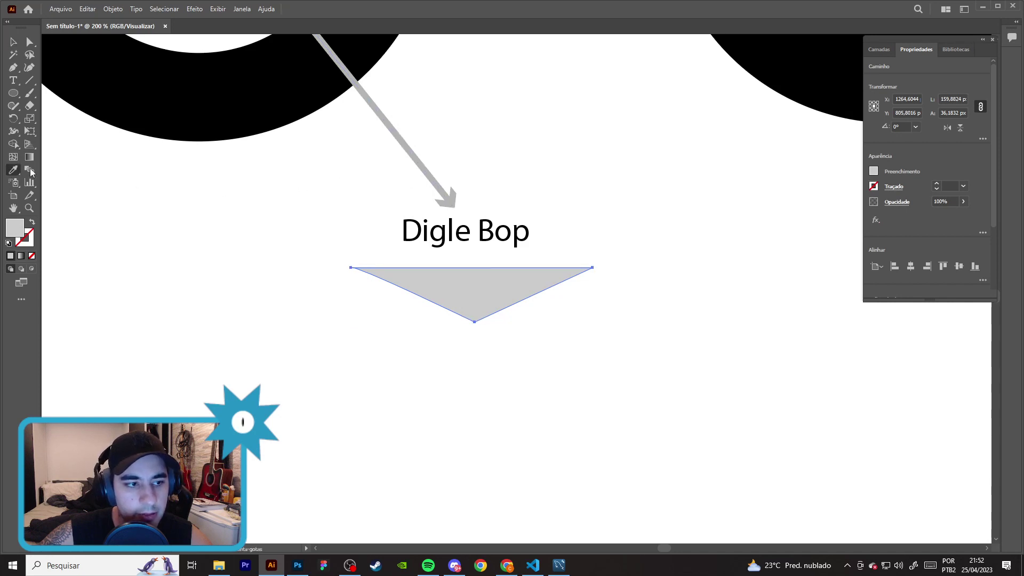
click(425, 163)
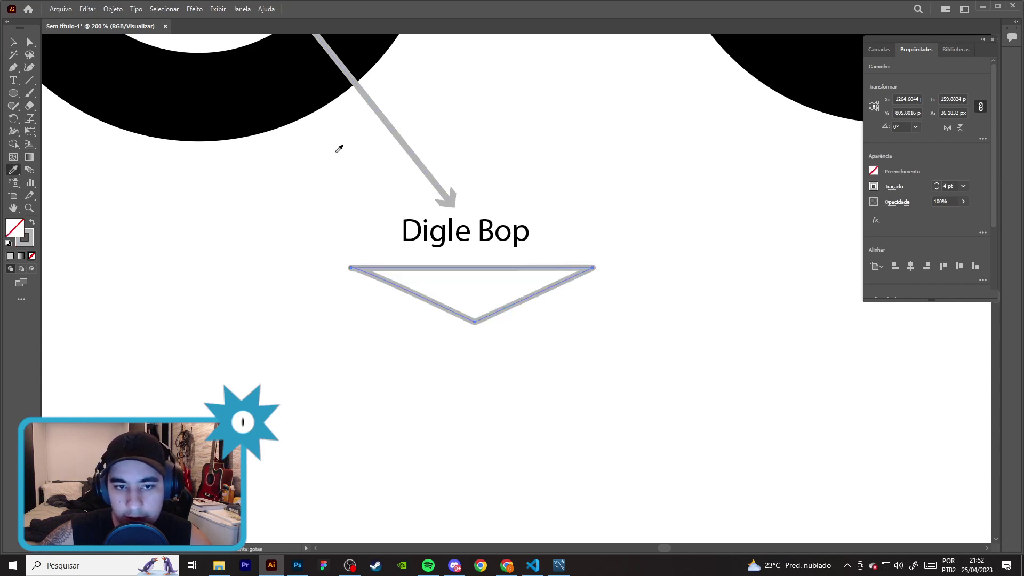
click(13, 43)
click(32, 222)
click(504, 329)
mouse_move(499, 299)
mouse_down()
mouse_move(473, 264)
mouse_move(495, 257)
mouse_up()
click(504, 320)
- Shift the Digle Bop text slightly right above the grey wedge
scroll(504, 322, down, 3)
scroll(469, 310, up, 2)
scroll(491, 293, up, 2)
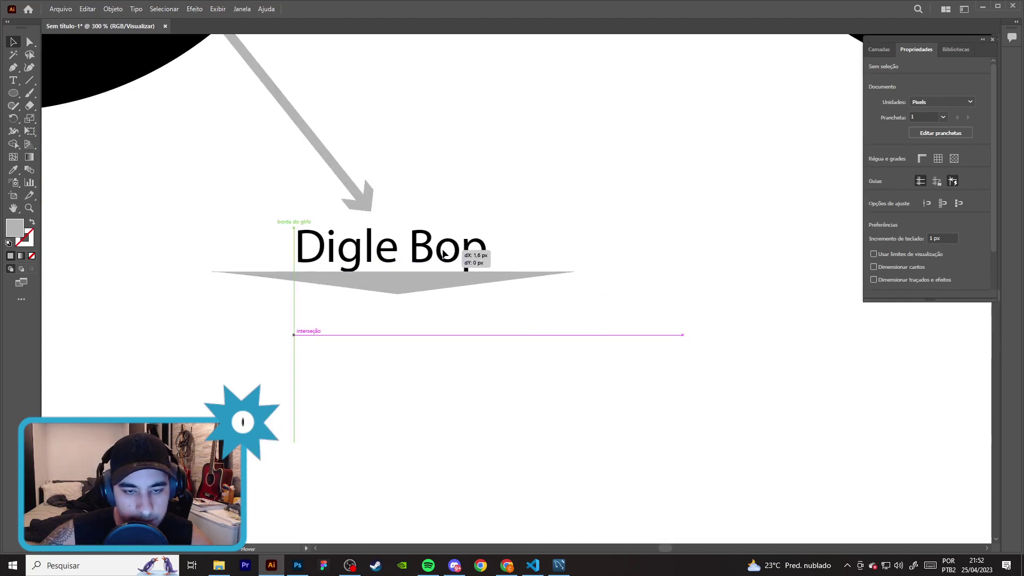
drag(437, 254, 443, 254)
scroll(917, 208, down, 3)
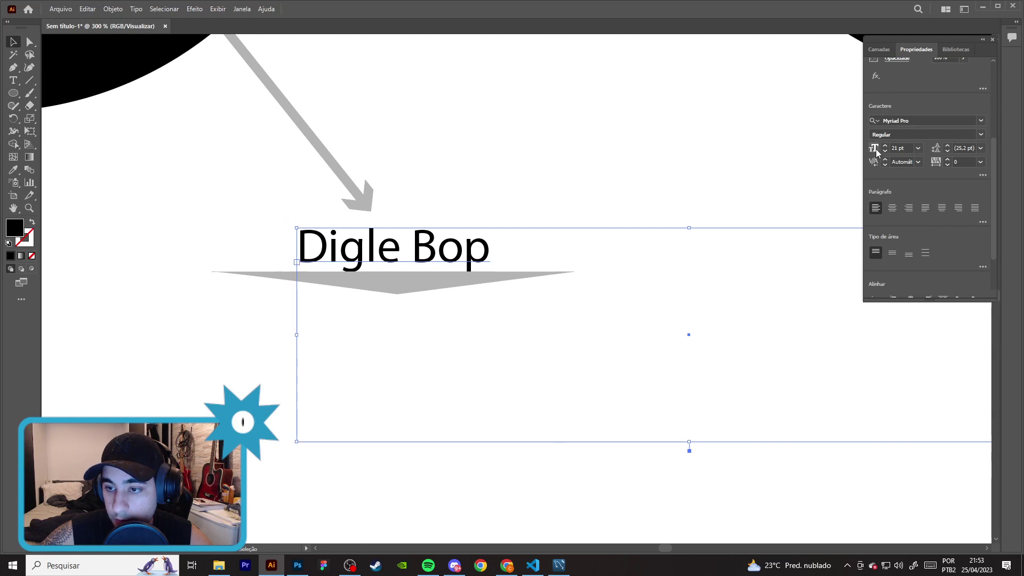
scroll(941, 214, down, 2)
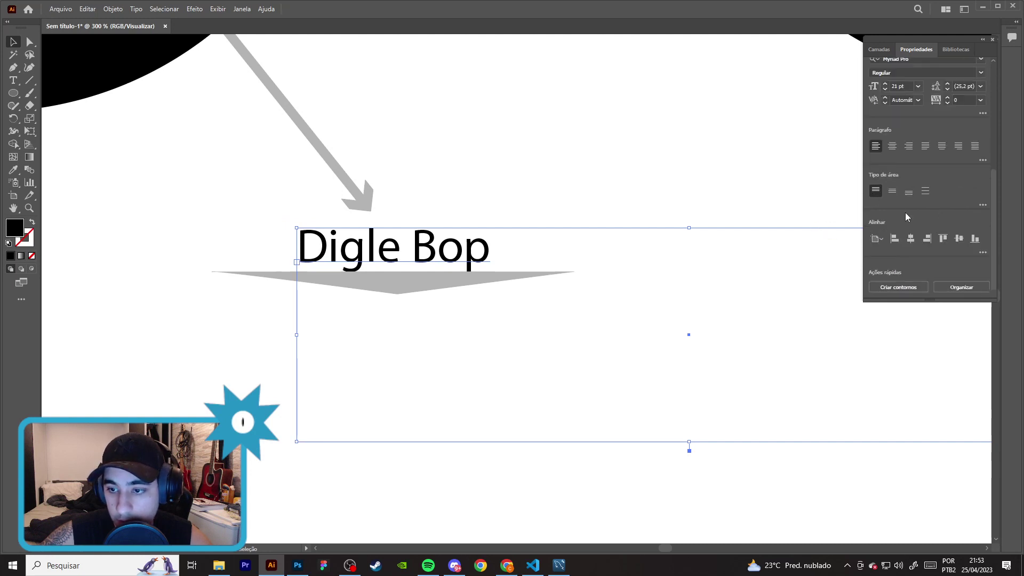
key(ctrl+minus)
key(ctrl+minus)
key(ctrl+minus)
mouse_move(156, 224)
mouse_down()
mouse_move(519, 264)
mouse_move(380, 247)
mouse_up()
click(495, 306)
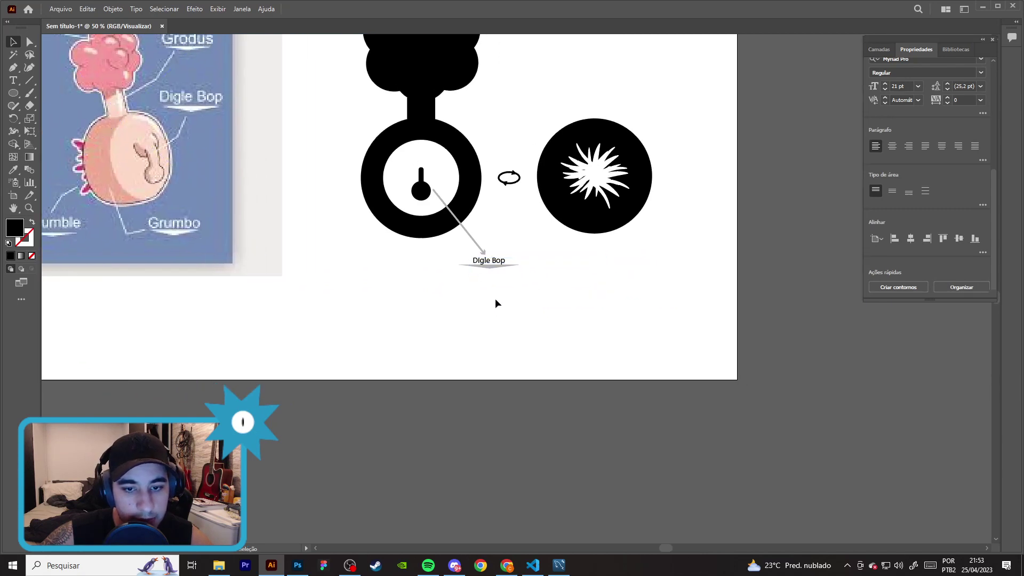
- Make the Digle Bop label the same grey as its arrow with the Eyedropper
key(ctrl+plus)
key(ctrl+plus)
click(479, 216)
key(i)
key(ctrl+plus)
key(ctrl+plus)
key(ctrl+plus)
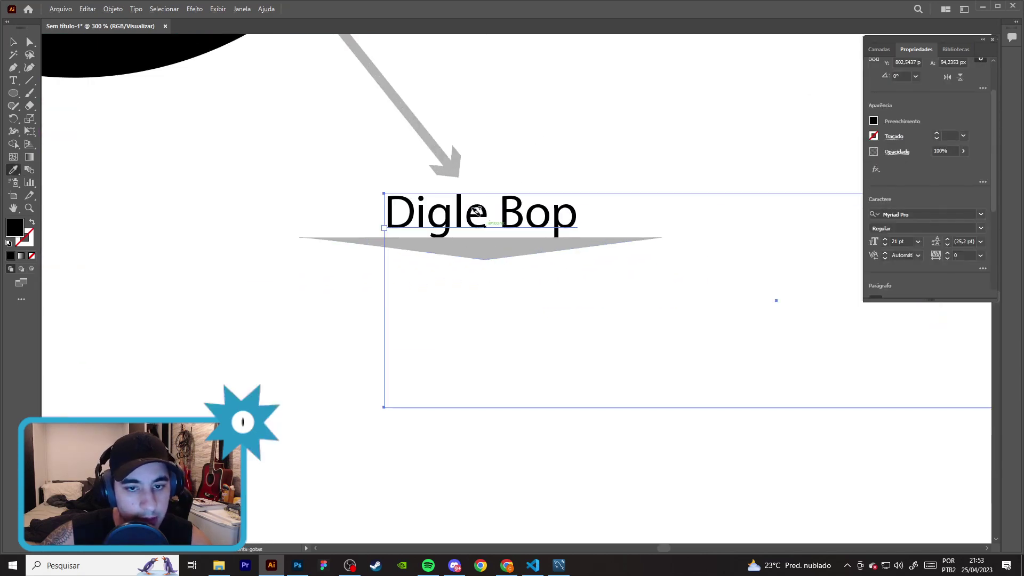
click(488, 245)
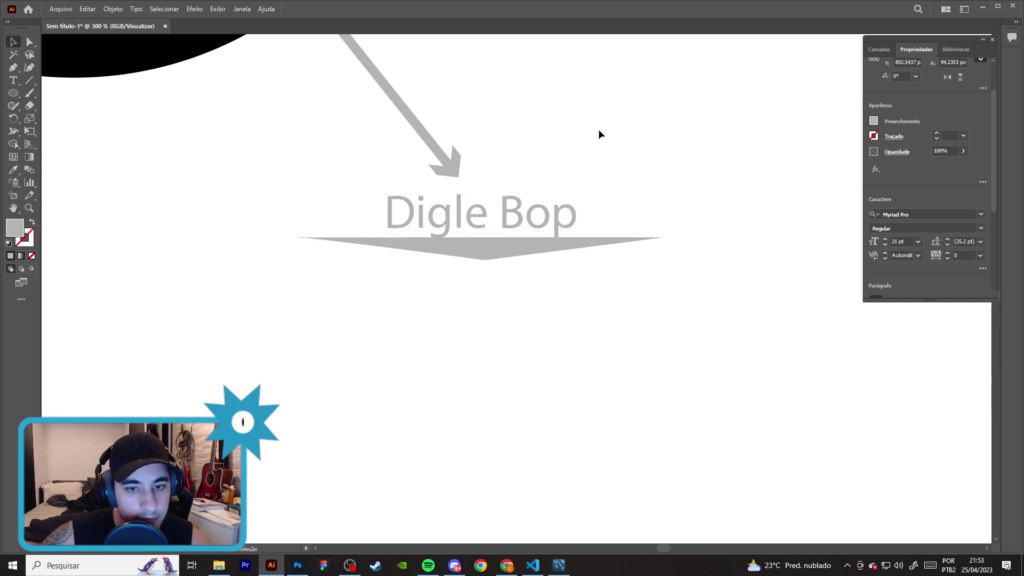
click(599, 129)
- Nudge the Digle Bop label up and left so it sits over its triangle
key(ctrl+minus)
key(ctrl+minus)
scroll(620, 284, up, 3)
drag(564, 288, 564, 286)
key(Left)
key(Left)
key(Up)
key(Up)
key(Up)
key(Up)
key(Left)
key(Left)
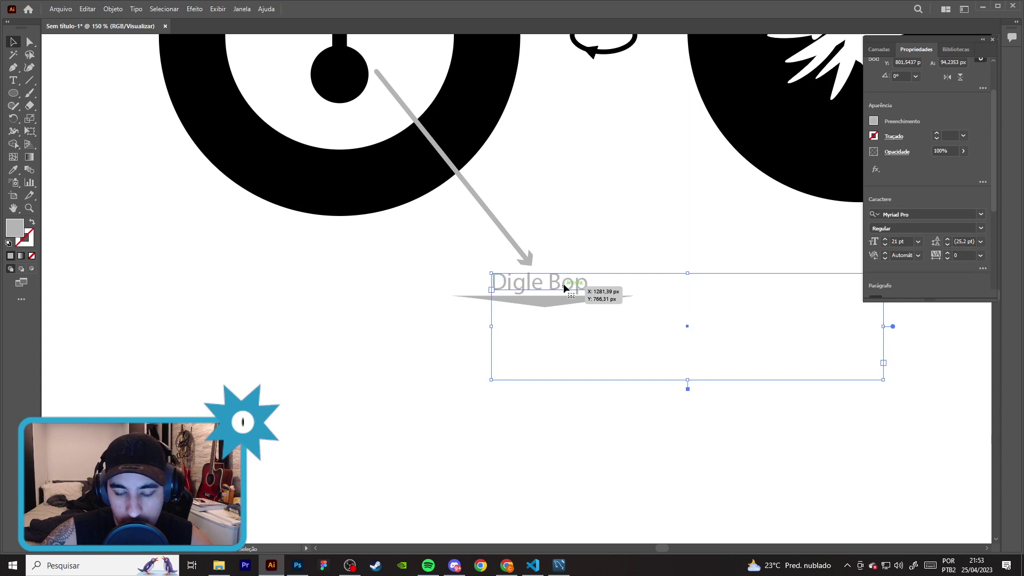
click(573, 216)
key(ctrl+minus)
key(ctrl+minus)
key(ctrl+minus)
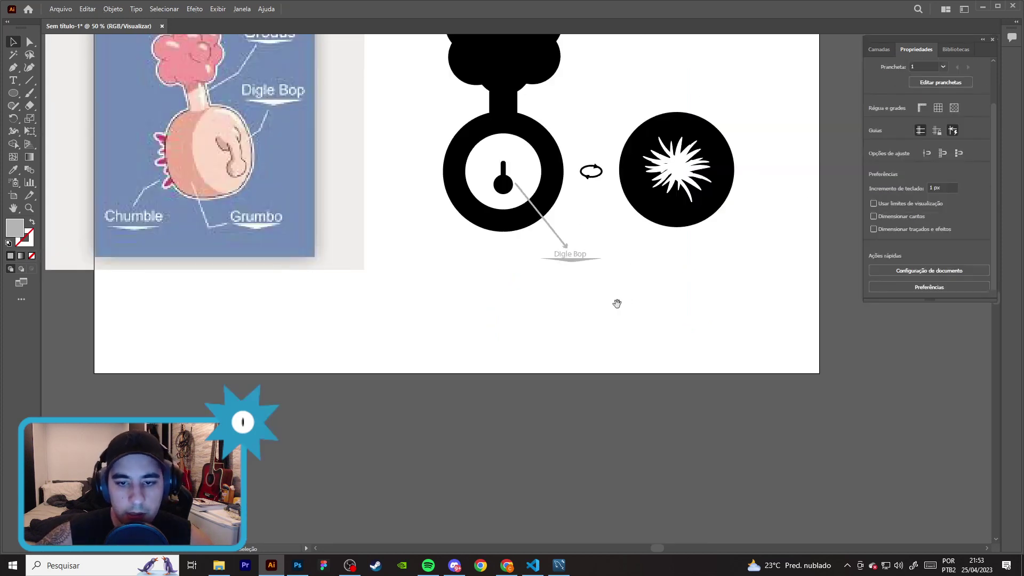
drag(617, 303, 559, 346)
click(95, 228)
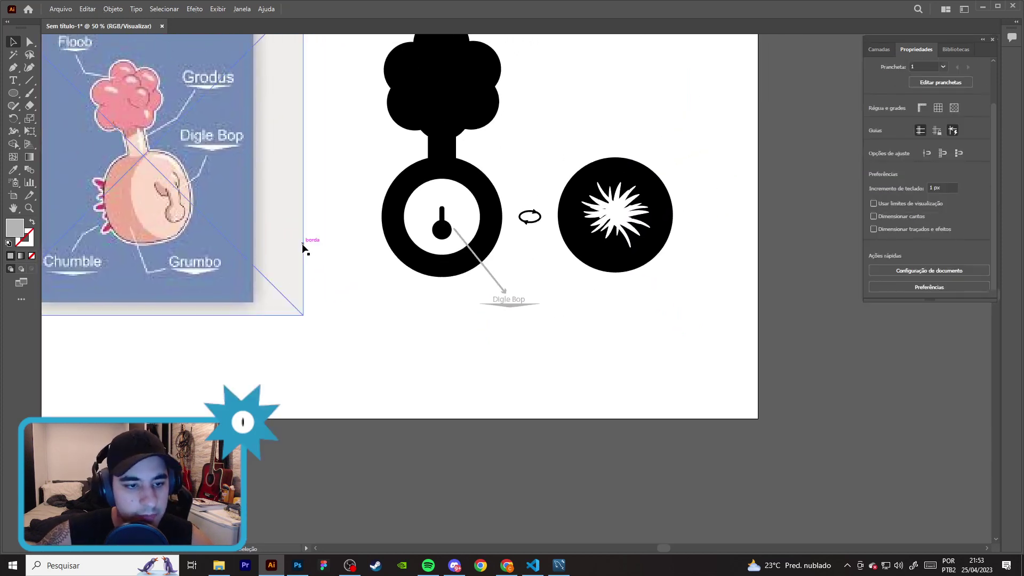
- Copy the grey arrow and the label with its triangle over to the right circle
click(507, 288)
mouse_move(491, 279)
mouse_down()
mouse_move(672, 287)
mouse_move(664, 278)
mouse_up()
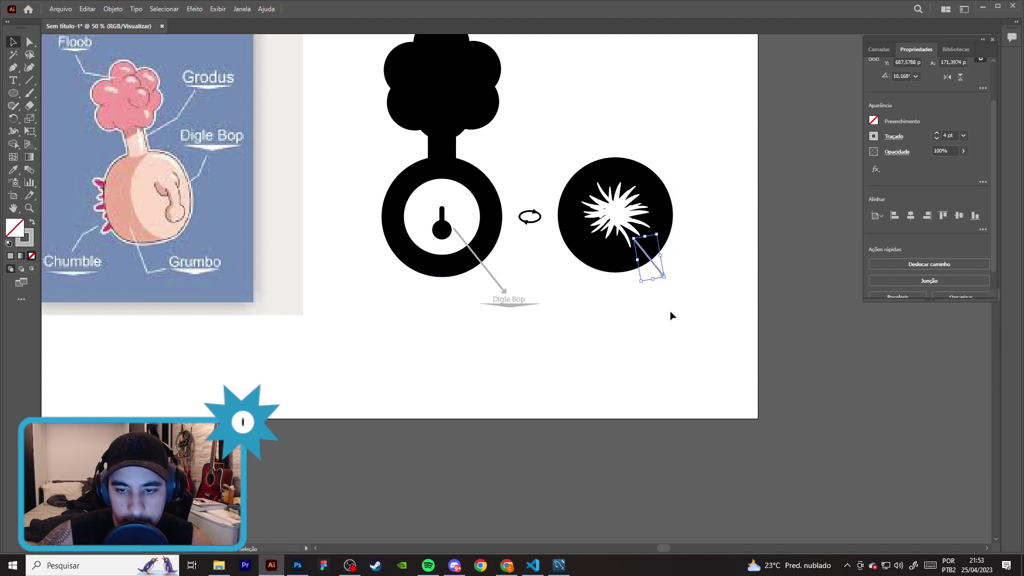
click(671, 315)
drag(519, 302, 677, 289)
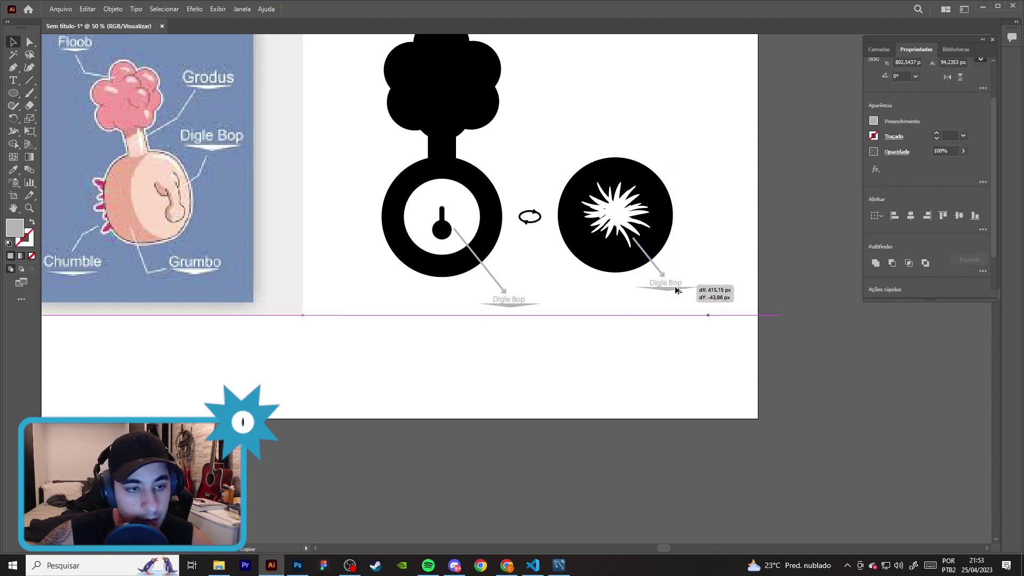
- Retype the copied label as Chumble and shift it slightly right
scroll(670, 277, up, 5)
double_click(671, 271)
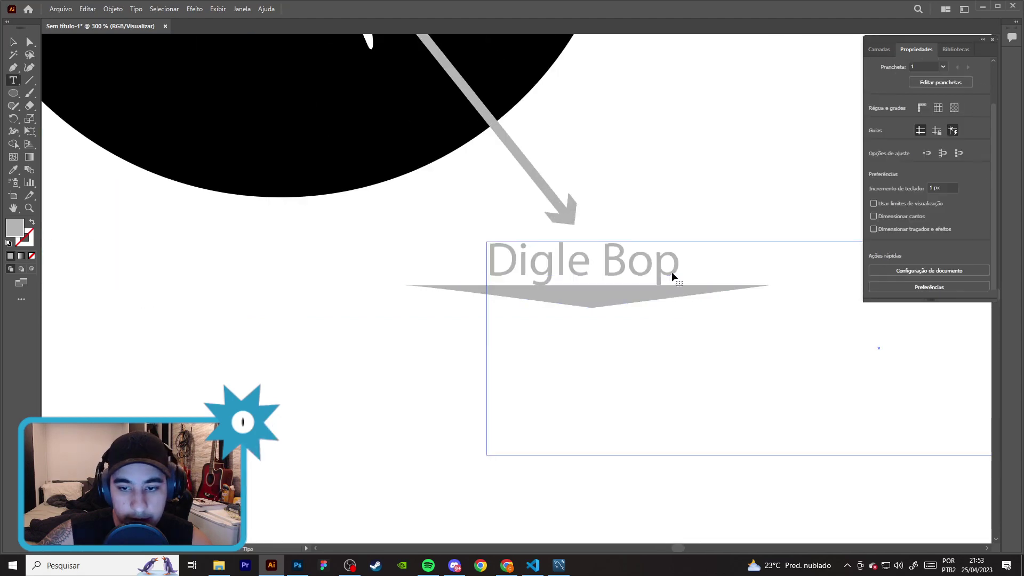
drag(684, 265, 450, 266)
text(CHUMB)
key(BackSpace)
text(MB)
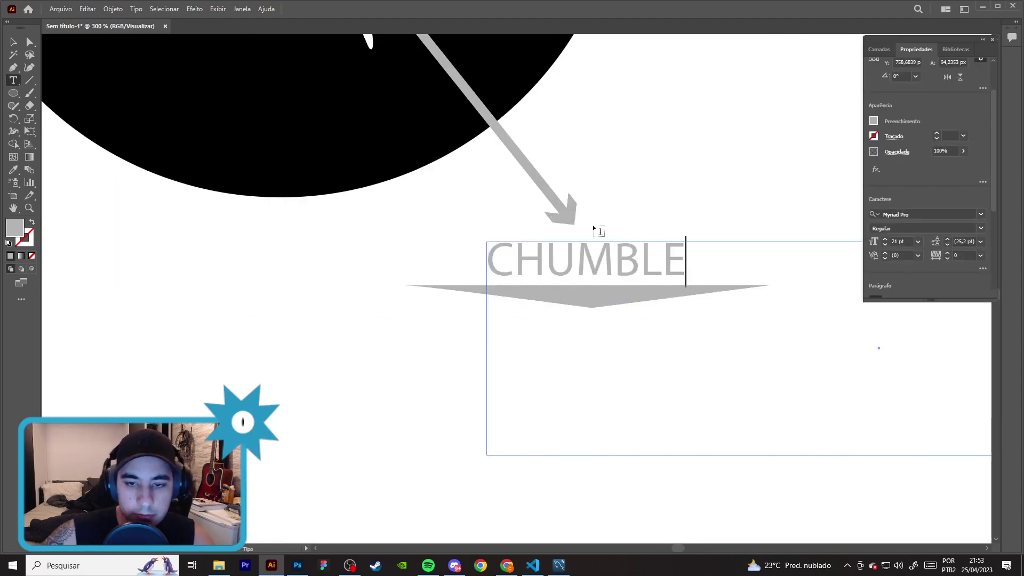
drag(686, 264, 523, 269)
text(humble)
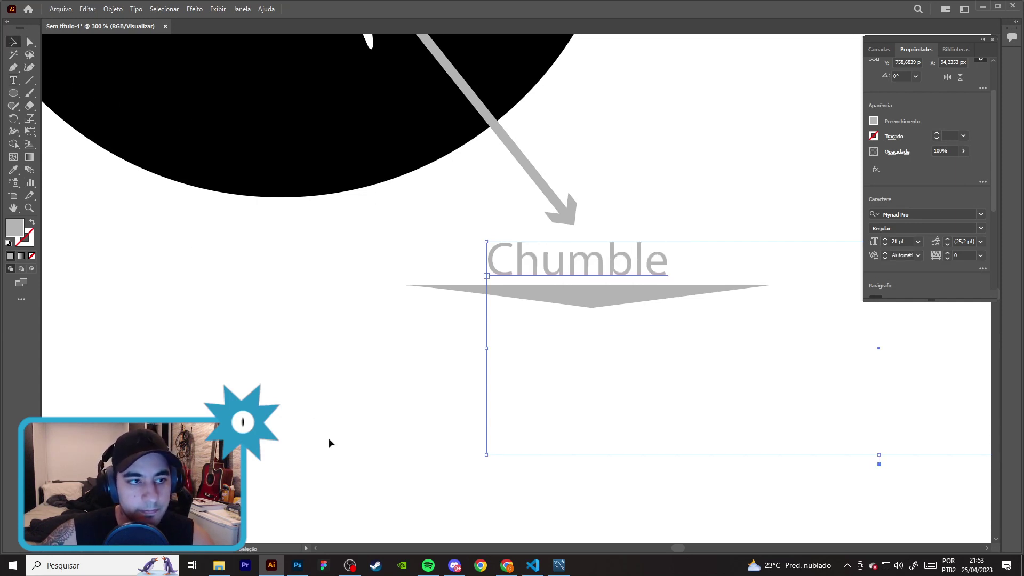
drag(590, 267, 605, 270)
click(592, 369)
- Undo the label edits and recopy the Digle Bop label under the right circle's arrow
scroll(484, 415, down, 6)
scroll(572, 380, up, 1)
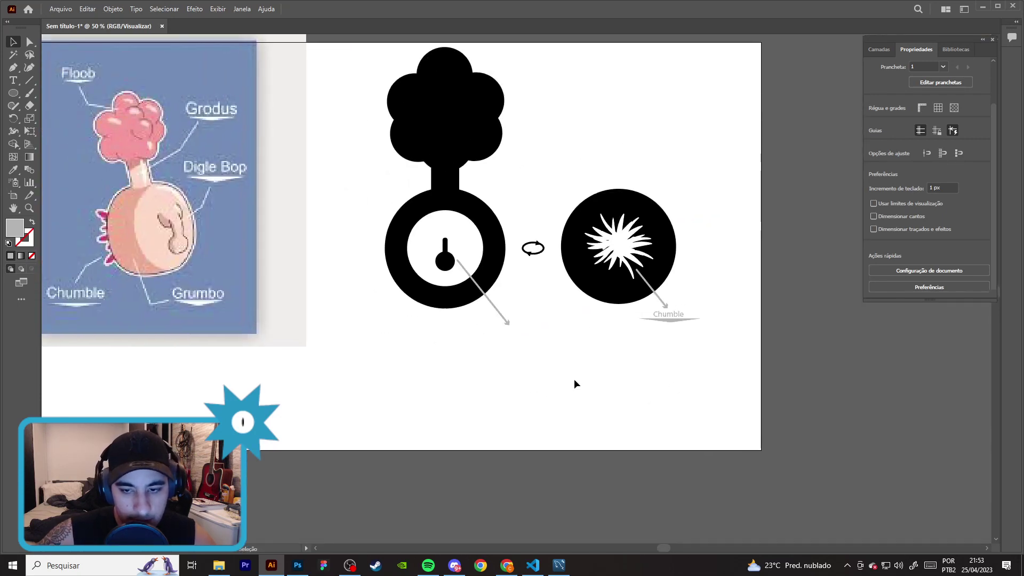
scroll(574, 383, up, 1)
click(655, 332)
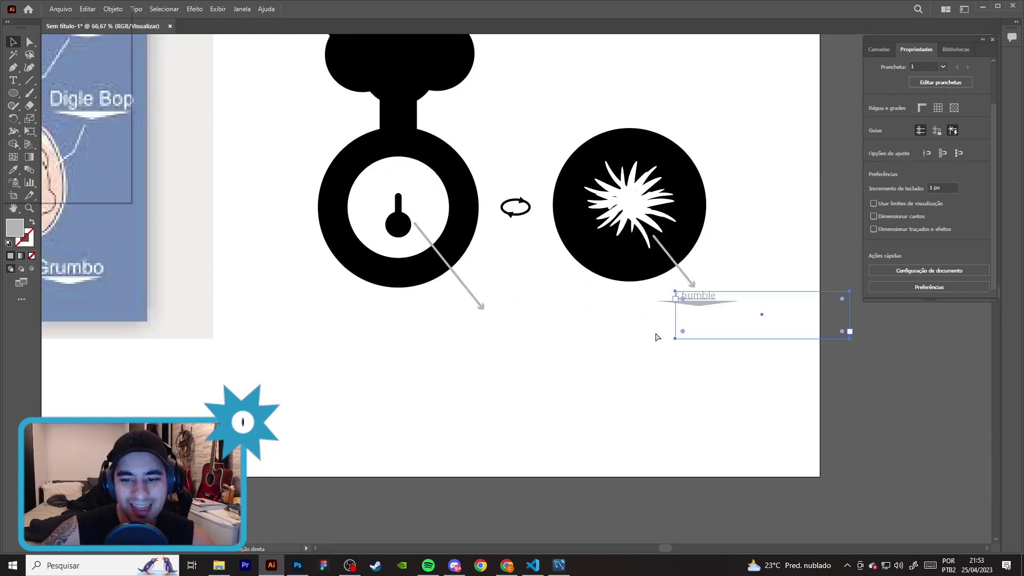
text(CHUB)
key(ctrl+z)
click(709, 325)
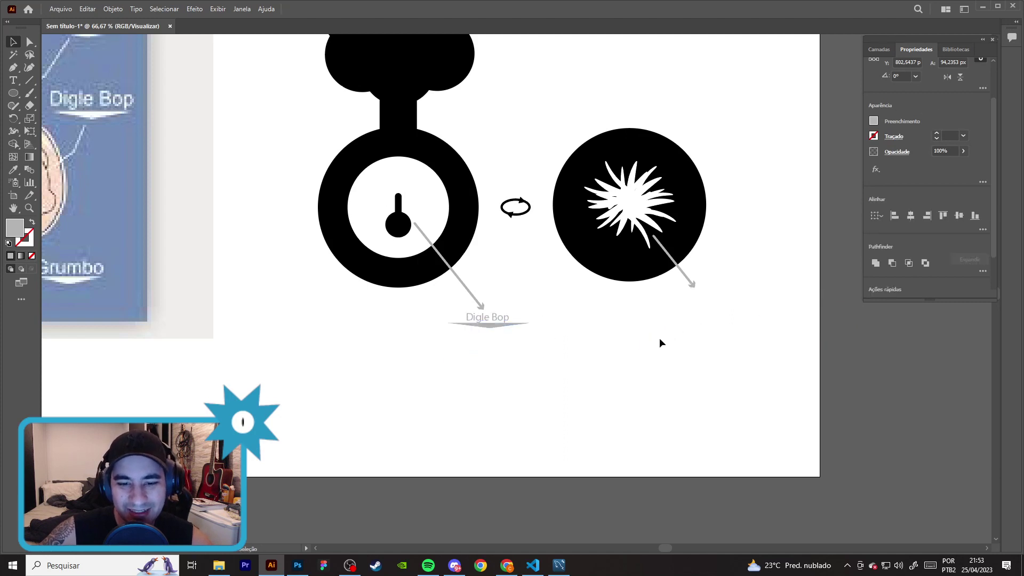
click(494, 325)
drag(499, 342, 705, 304)
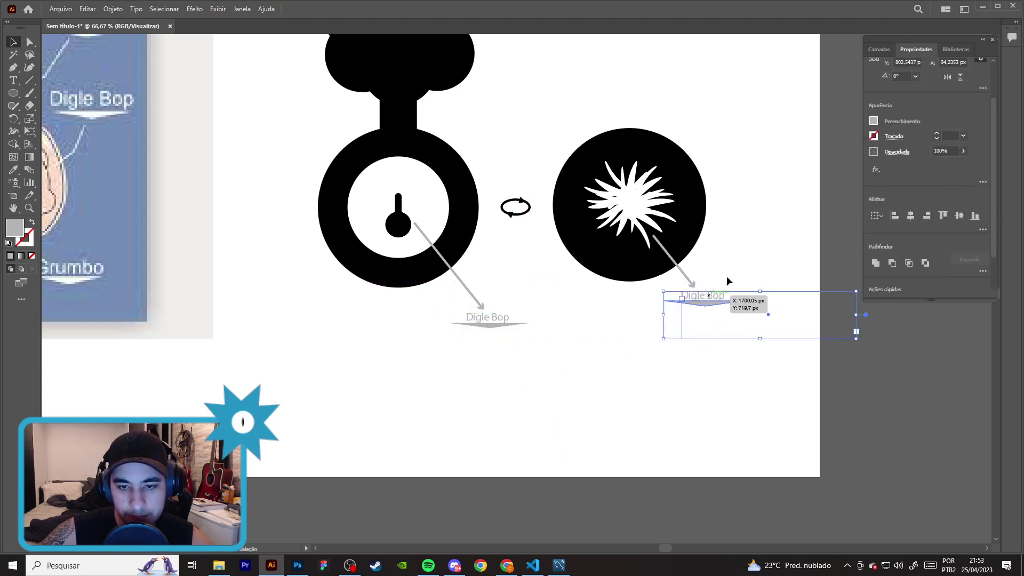
- Retype the new label copy as Chumble
scroll(711, 317, up, 3)
key(t)
drag(757, 261, 619, 263)
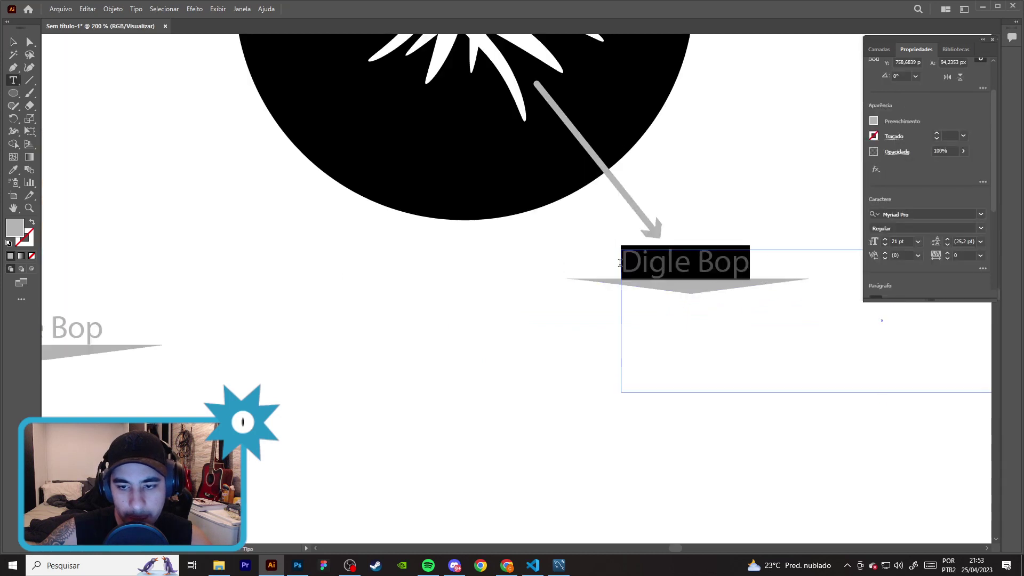
text(Chumble)
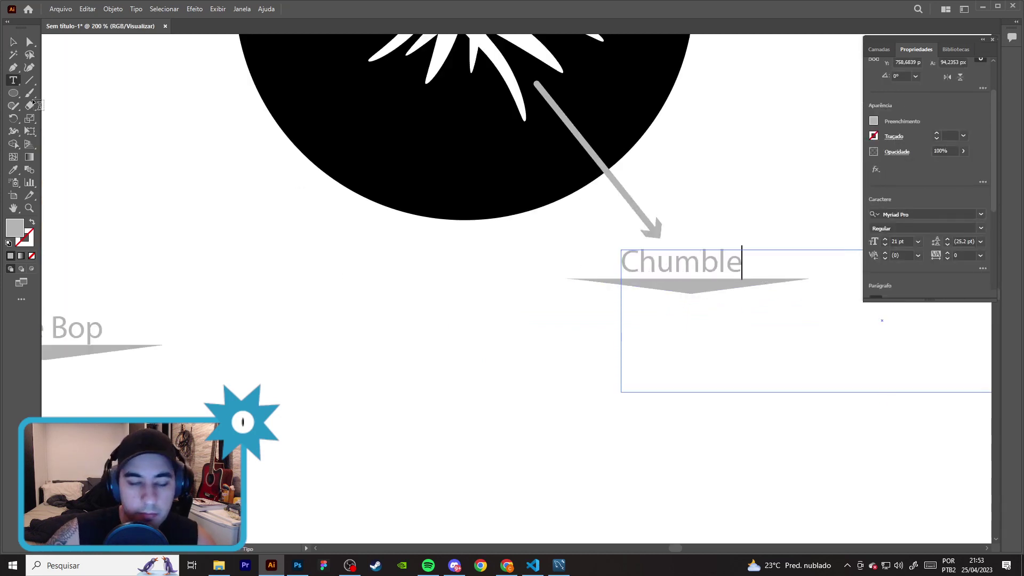
click(13, 42)
click(311, 240)
scroll(581, 323, down, 2)
scroll(560, 373, left, 2)
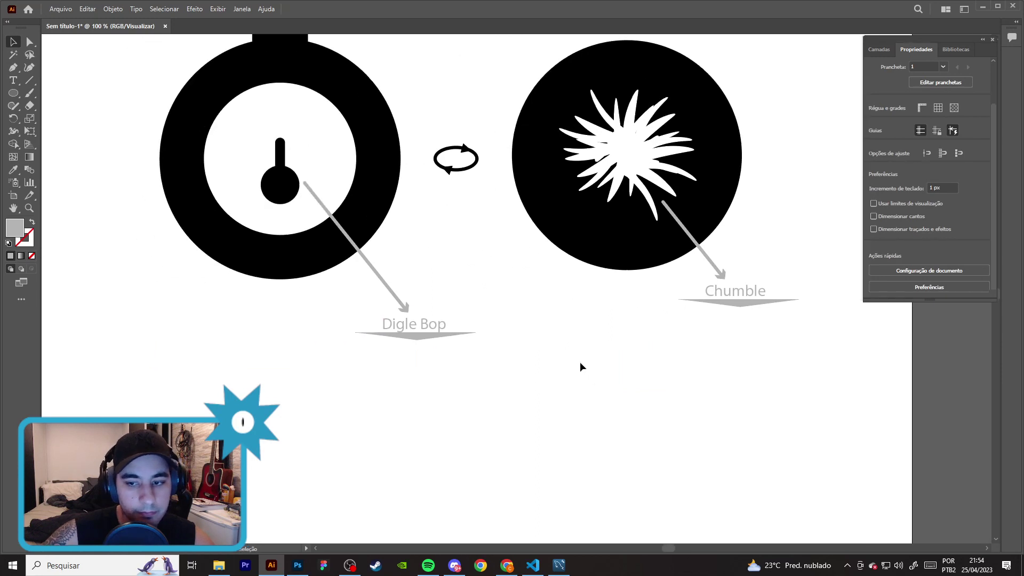
scroll(581, 362, down, 1)
scroll(522, 374, up, 1)
scroll(567, 464, left, 2)
scroll(580, 510, left, 1)
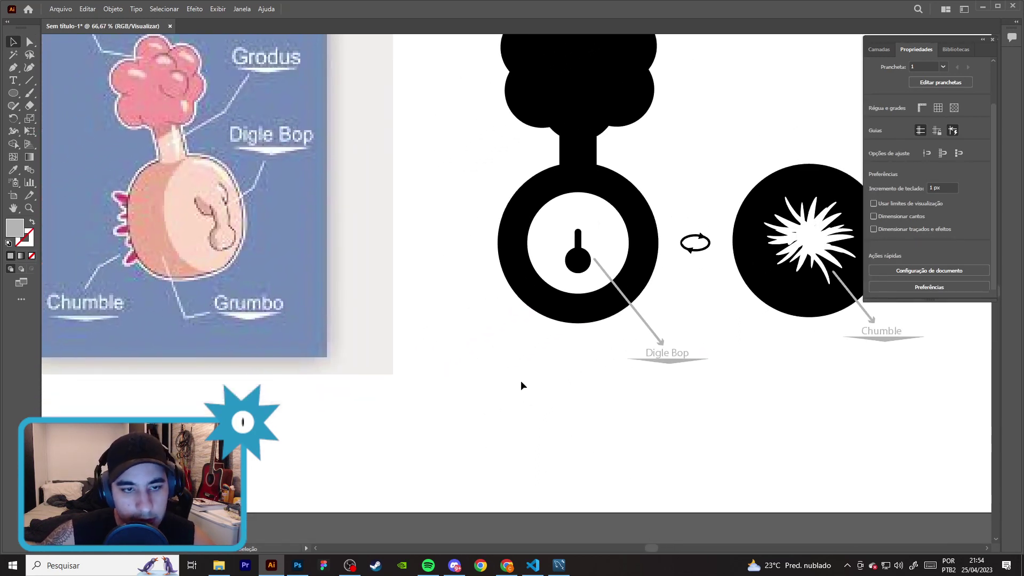
- Copy the Digle Bop arrow, shrink and rotate it, and place it beside the left circle
drag(640, 315, 581, 350)
drag(612, 384, 573, 342)
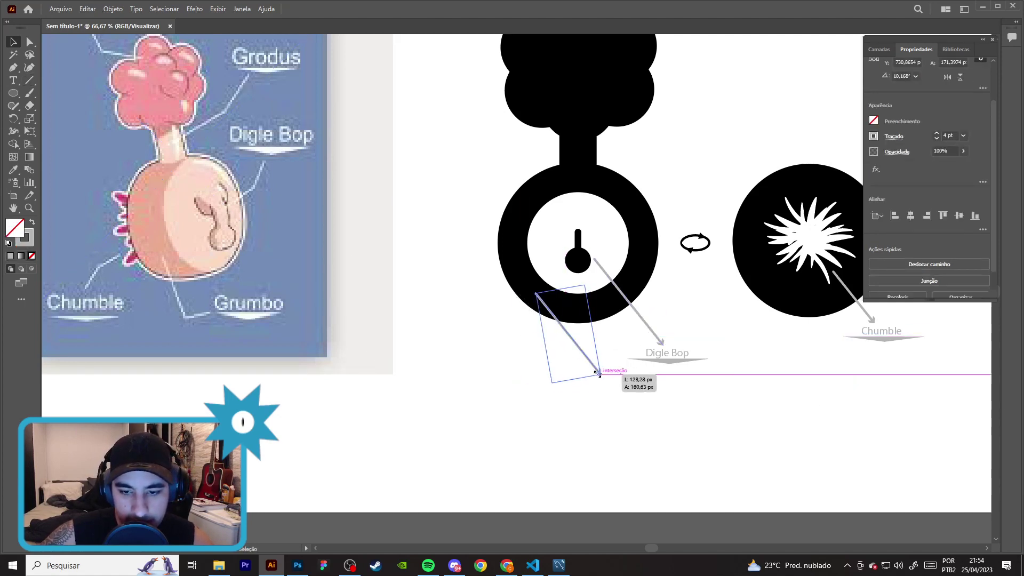
mouse_move(569, 345)
mouse_down()
mouse_move(527, 350)
mouse_move(551, 338)
mouse_up()
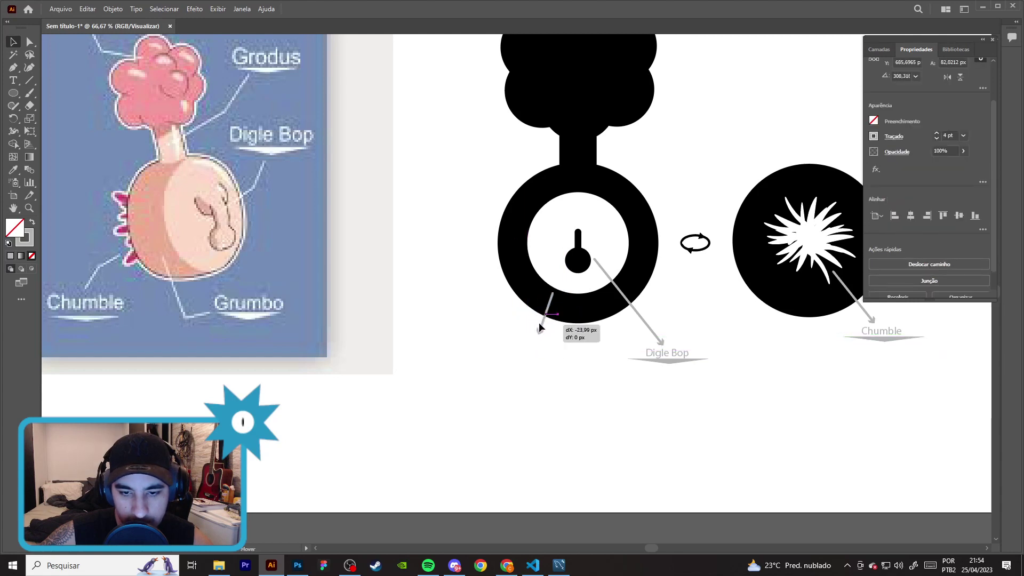
drag(551, 337, 521, 333)
drag(670, 384, 666, 355)
- Copy the Digle Bop label to the left and retype it as Grumbo
drag(699, 400, 549, 392)
click(539, 417)
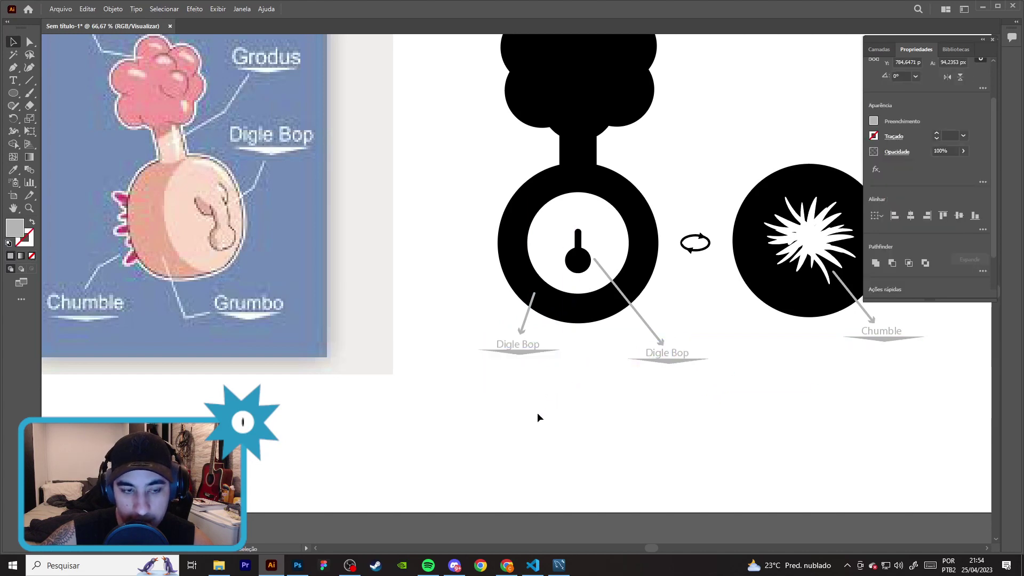
scroll(523, 367, up, 1)
key(t)
drag(541, 335, 457, 336)
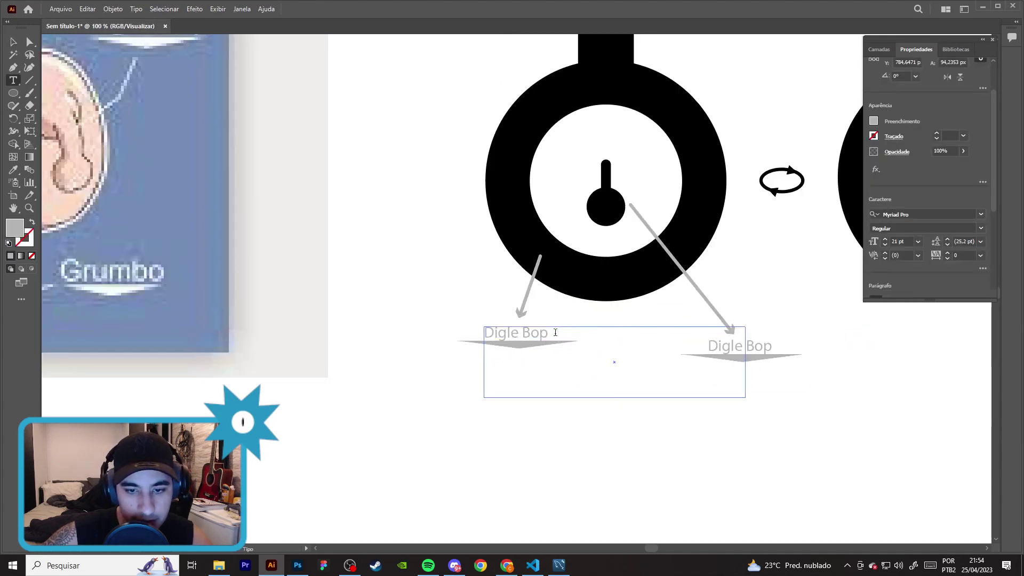
text(Grumbo)
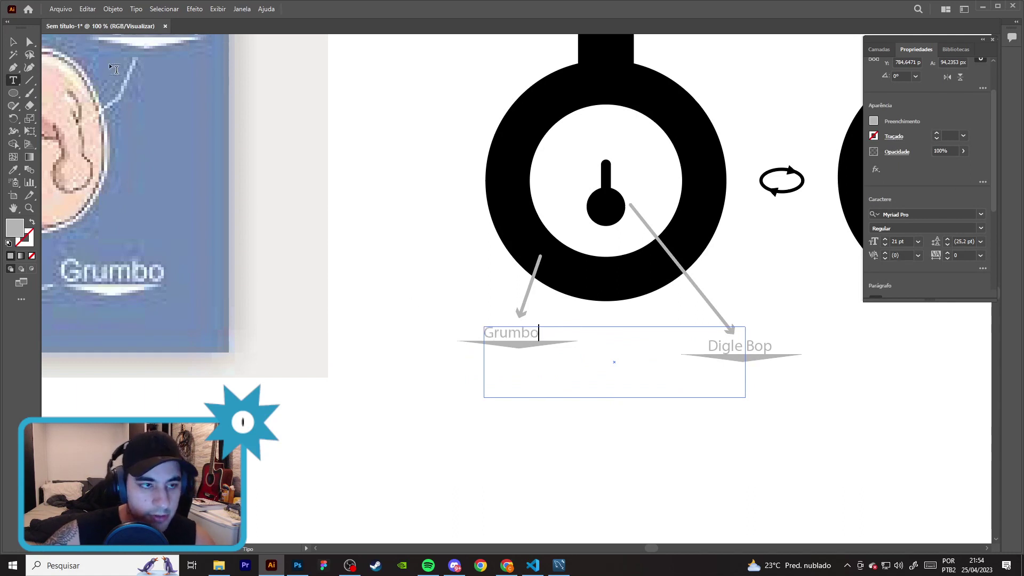
click(12, 42)
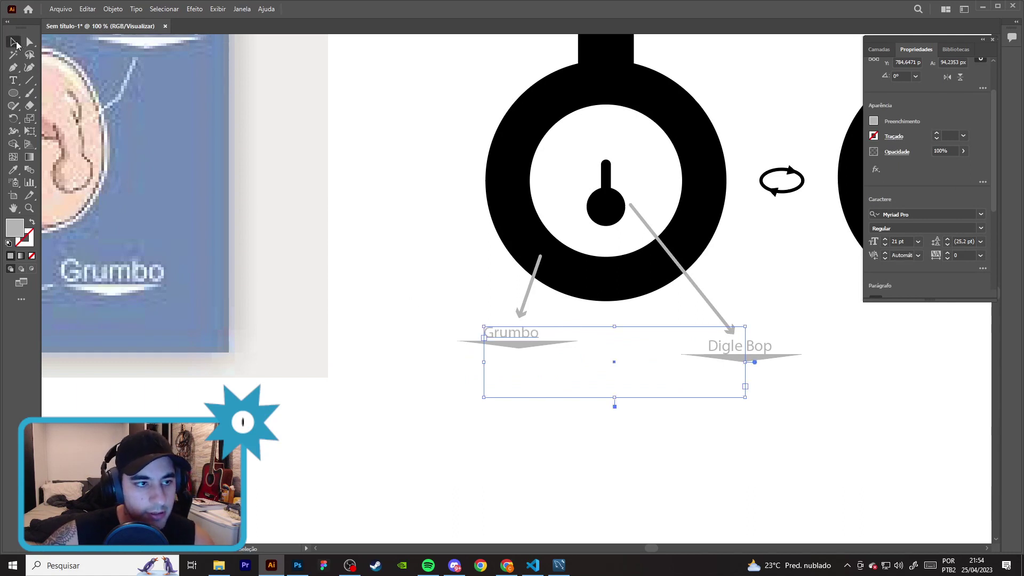
click(601, 444)
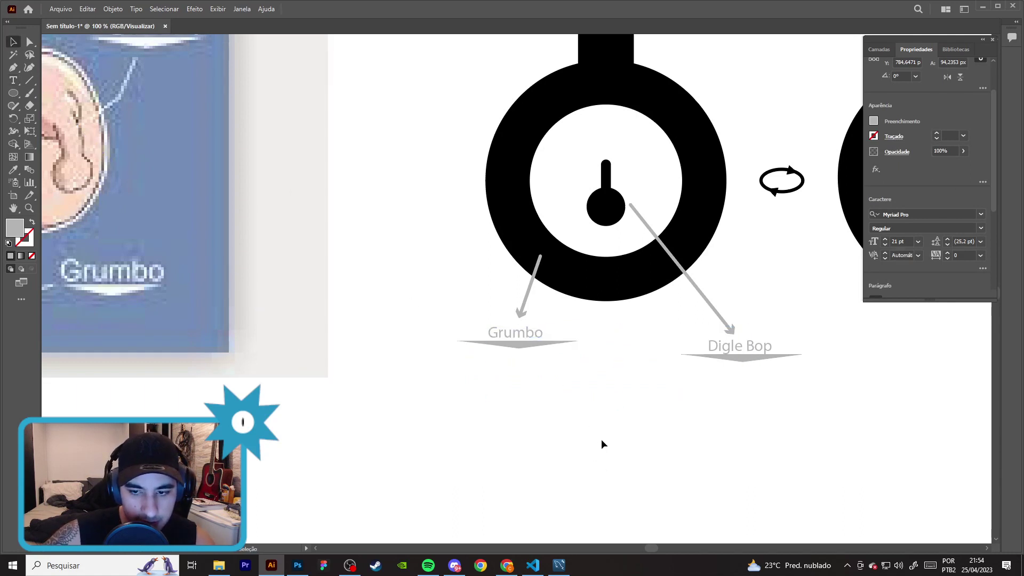
scroll(600, 444, down, 1)
scroll(758, 435, up, 1)
- Confirm the Grumbo label's font remains Myriad Pro Regular
click(487, 347)
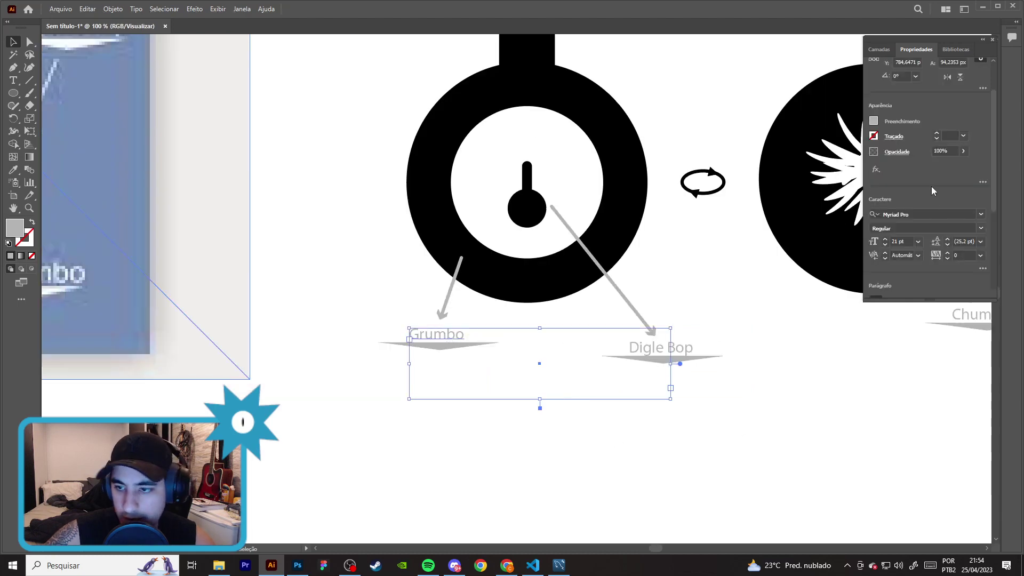
click(981, 227)
click(970, 214)
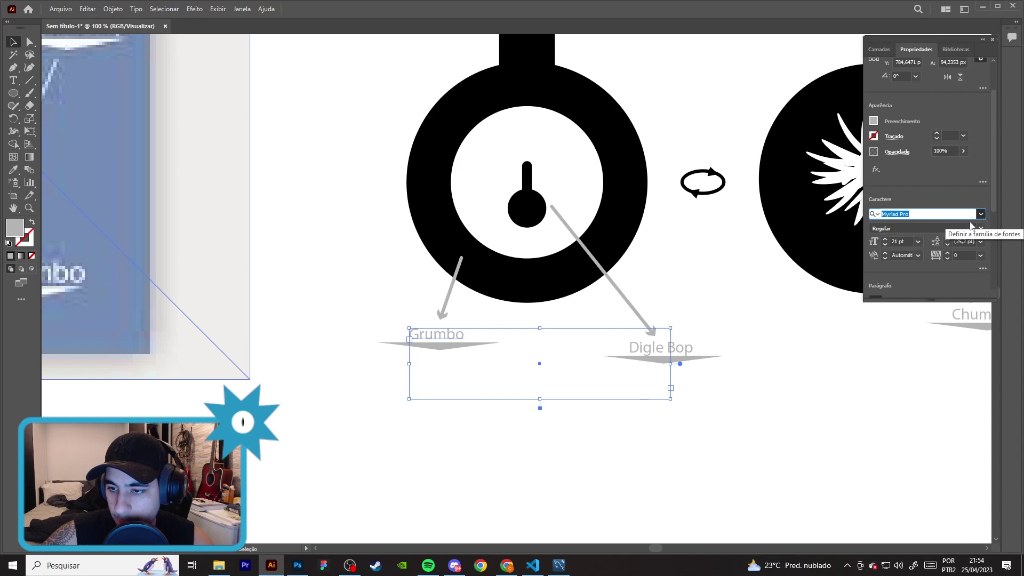
click(981, 214)
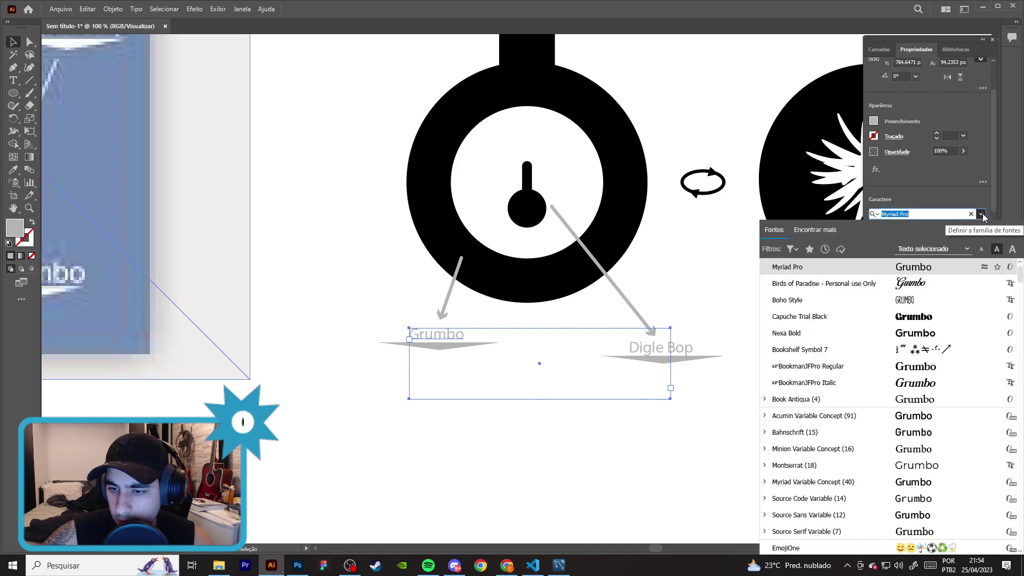
scroll(886, 279, up, 1)
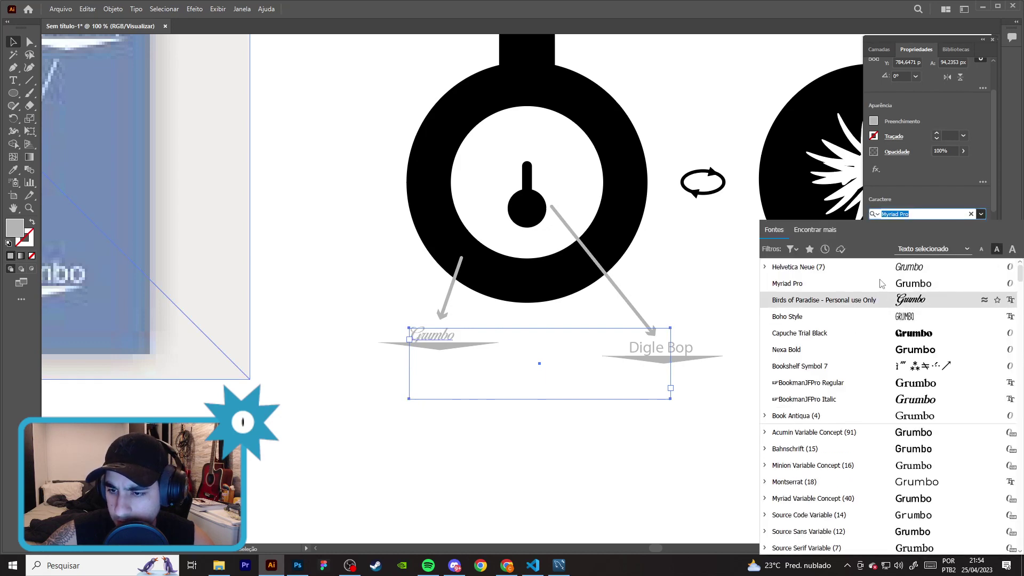
click(884, 284)
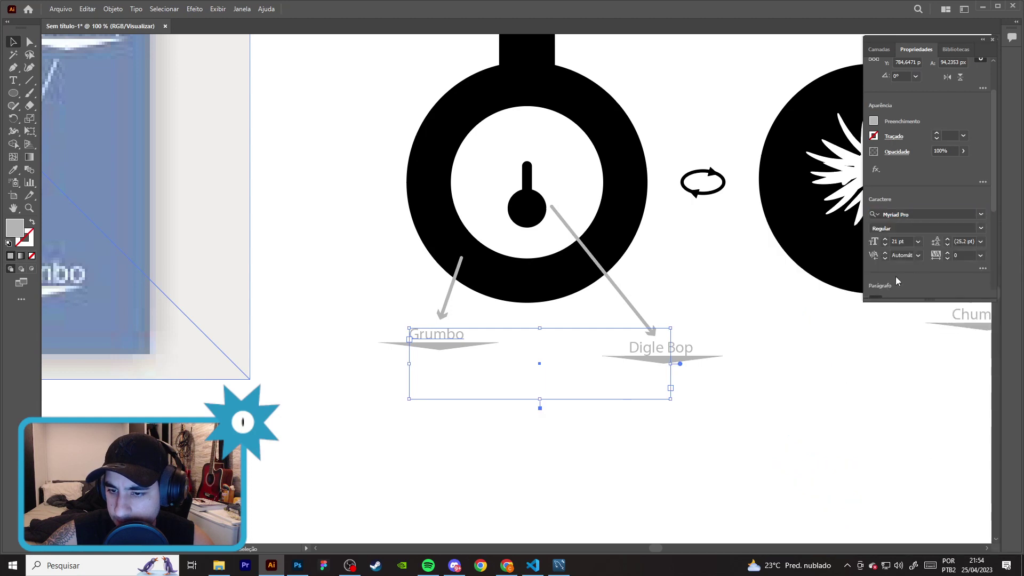
click(981, 229)
click(891, 240)
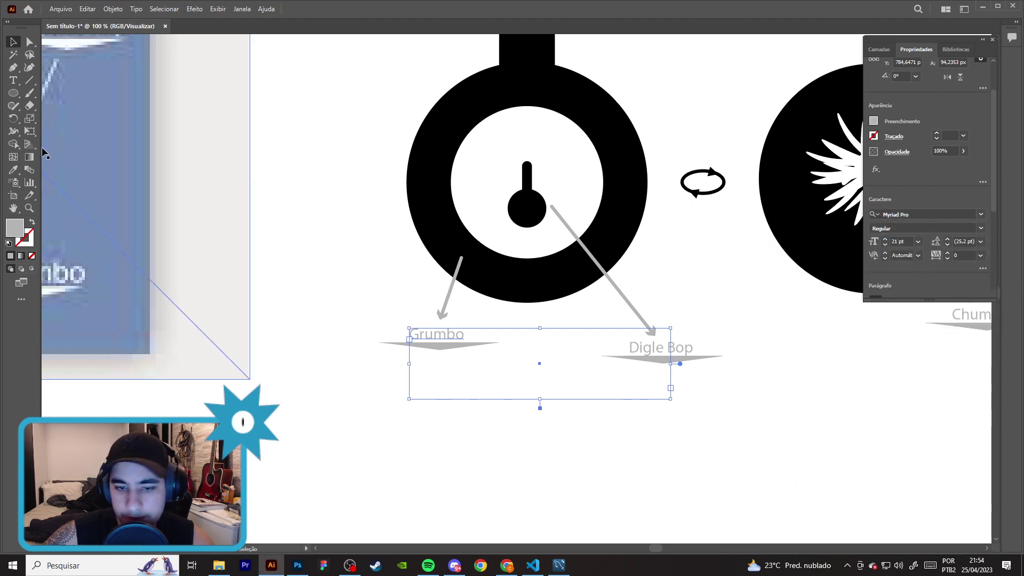
click(252, 126)
scroll(370, 174, down, 3)
scroll(389, 224, up, 1)
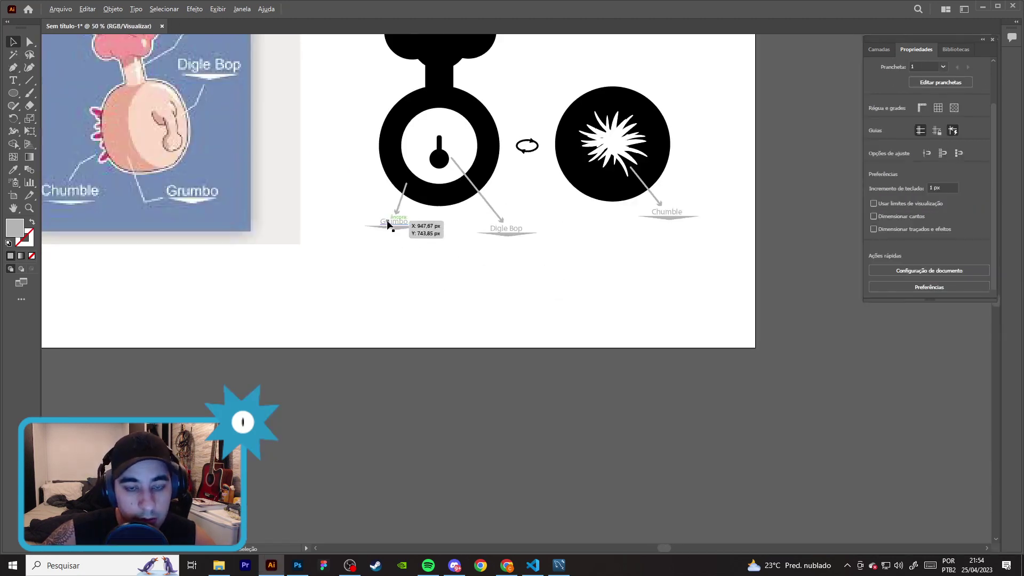
- Duplicate the Digle Bop arrow up beside the stem and rotate it into place
drag(389, 224, 536, 332)
scroll(540, 314, up, 1)
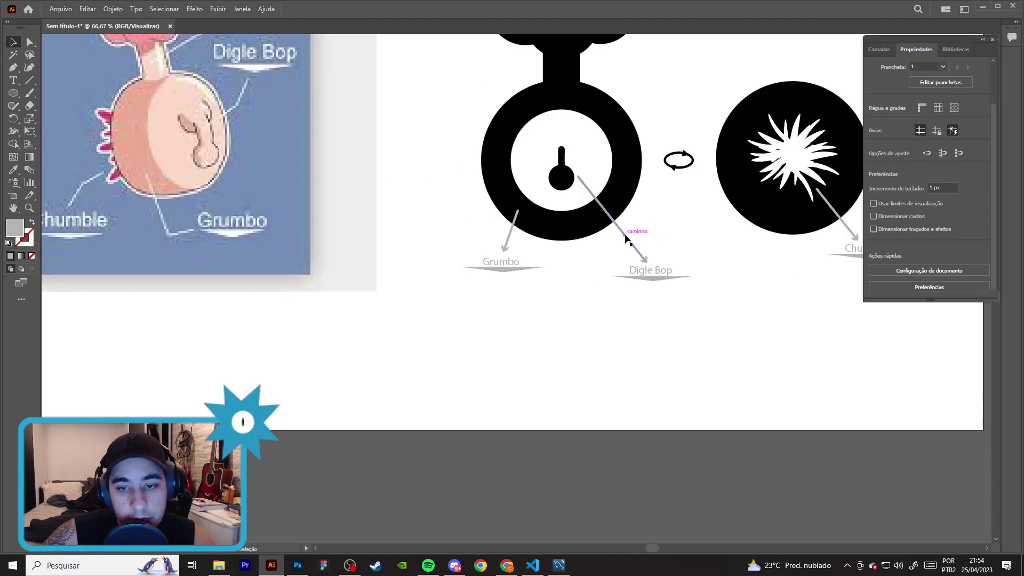
drag(374, 346, 428, 494)
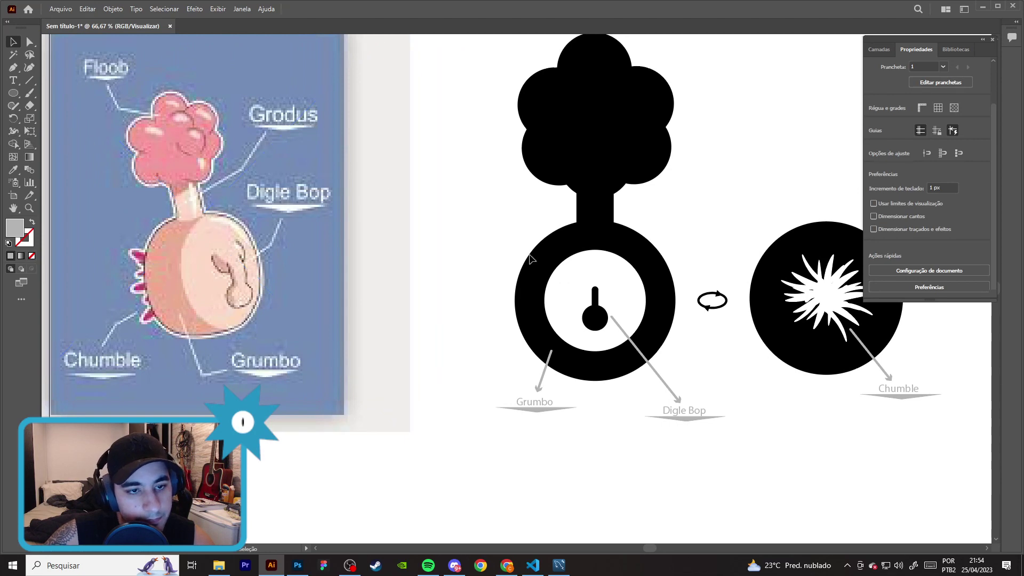
mouse_move(656, 373)
mouse_down()
mouse_move(649, 253)
mouse_move(733, 182)
mouse_up()
mouse_move(653, 232)
mouse_down()
mouse_move(676, 169)
mouse_move(623, 206)
mouse_up()
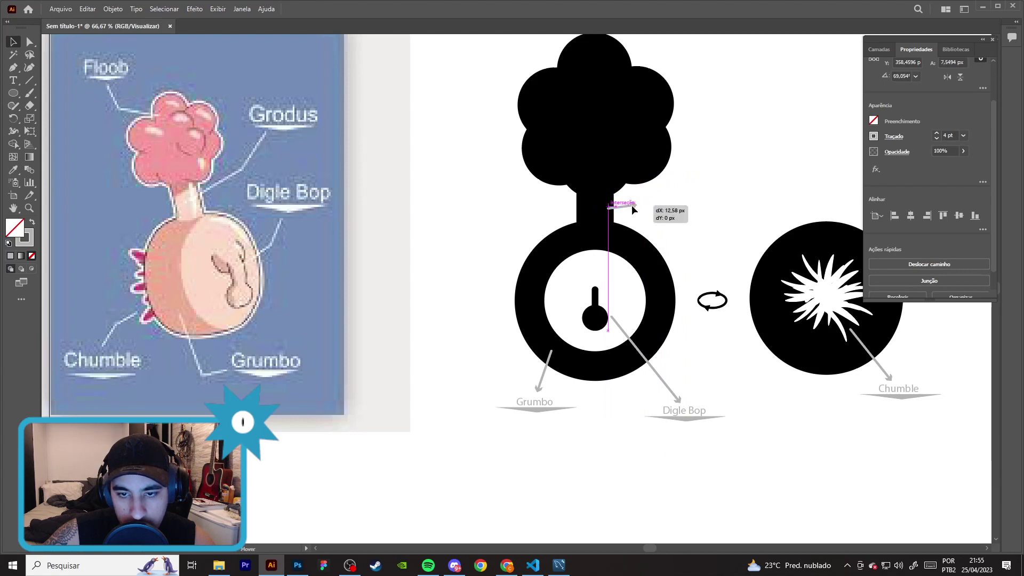
click(667, 222)
- Copy a Digle Bop label beside the top of the stem and nudge the arrow right
drag(692, 433, 700, 241)
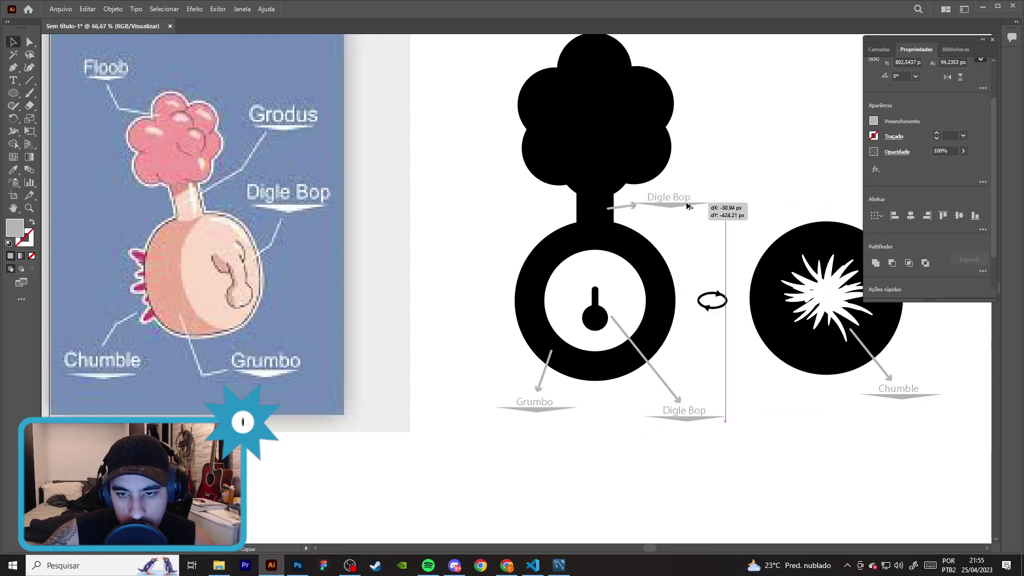
drag(700, 241, 681, 199)
scroll(689, 232, up, 2)
mouse_move(572, 180)
mouse_down()
mouse_move(593, 180)
mouse_move(607, 194)
mouse_move(579, 184)
mouse_up()
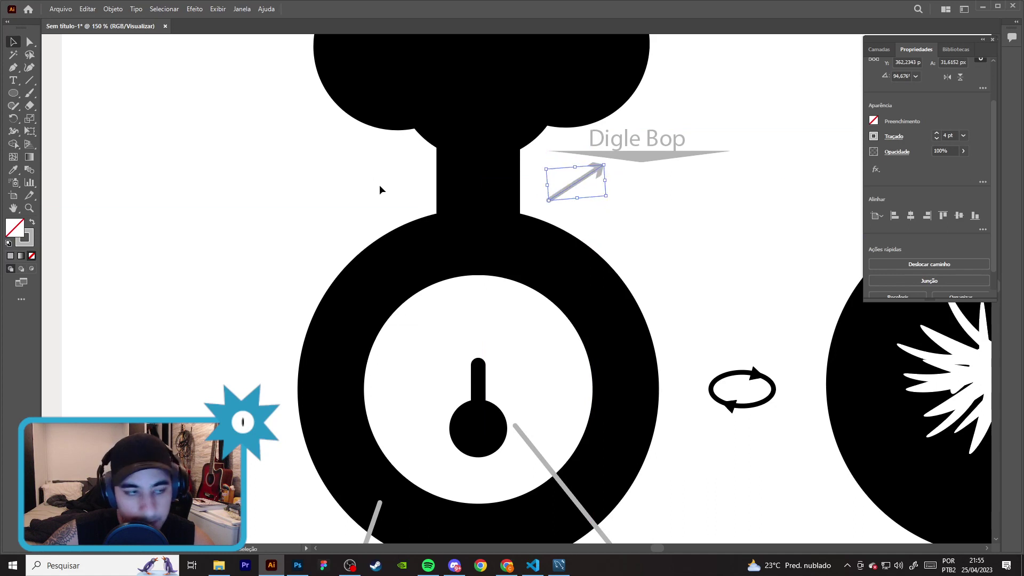
- Extend the arrow's tail with the Pen tool to bend it against the stem
click(26, 70)
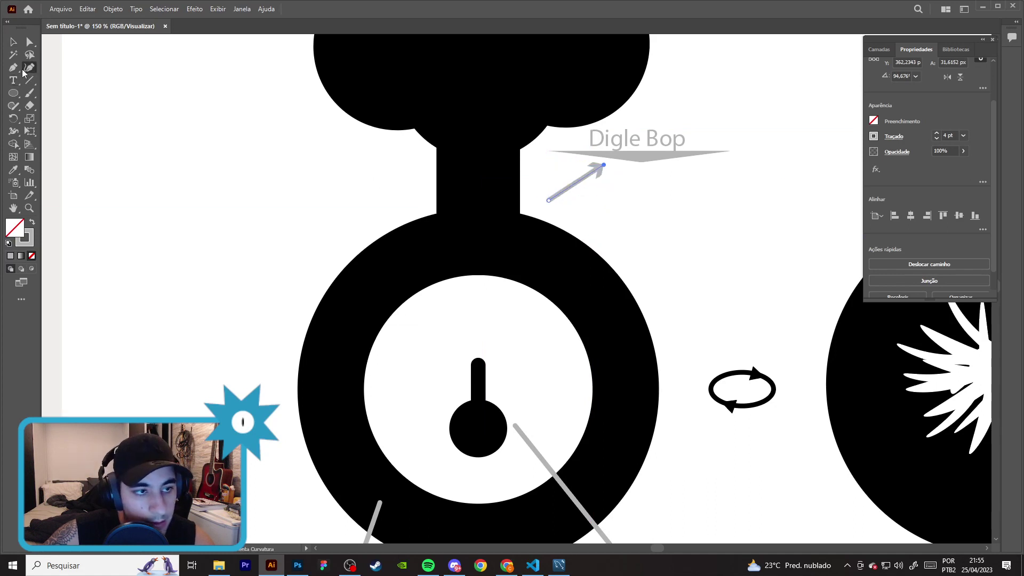
click(548, 200)
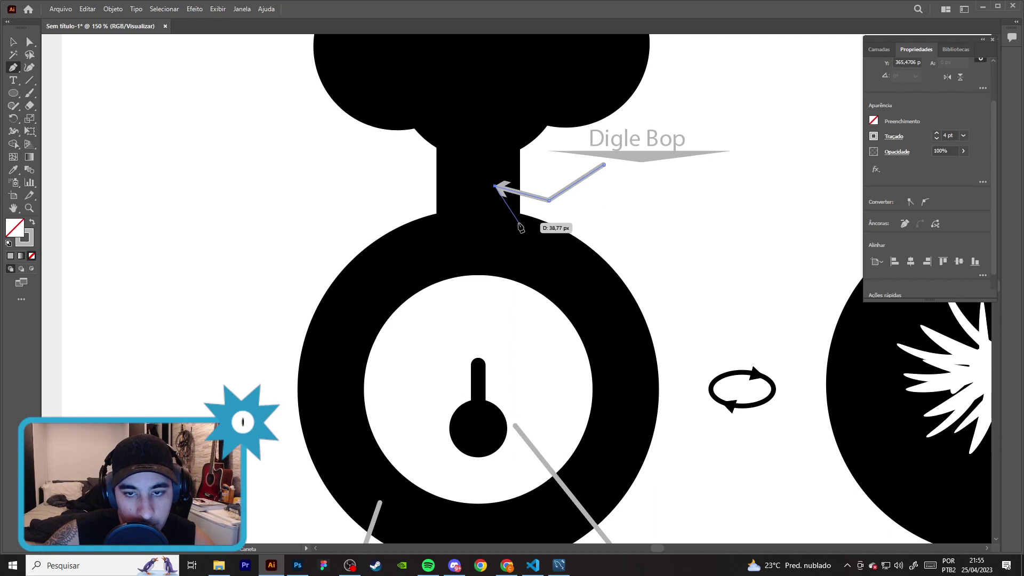
key(ctrl+z)
click(503, 188)
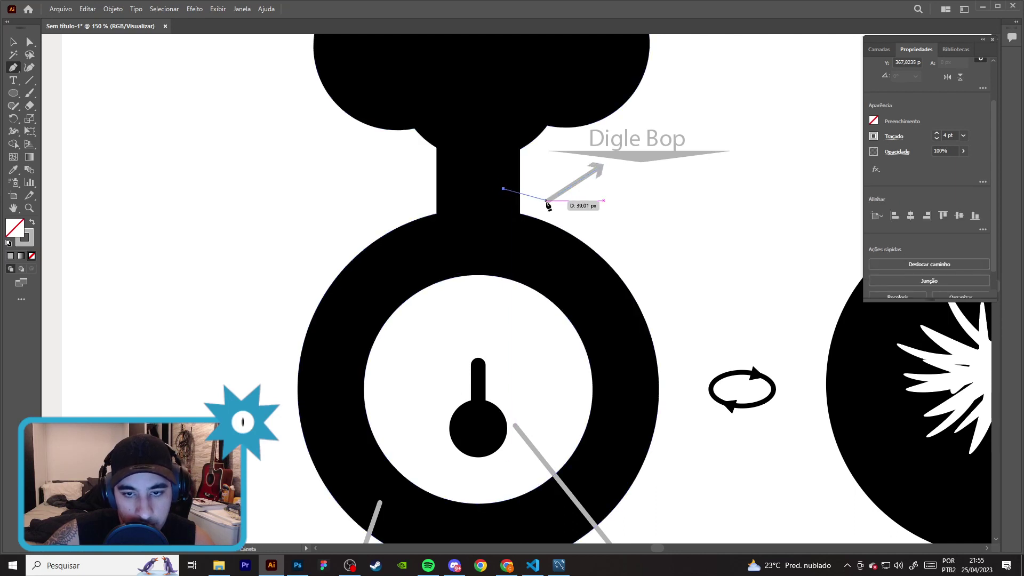
click(549, 201)
click(13, 42)
click(583, 232)
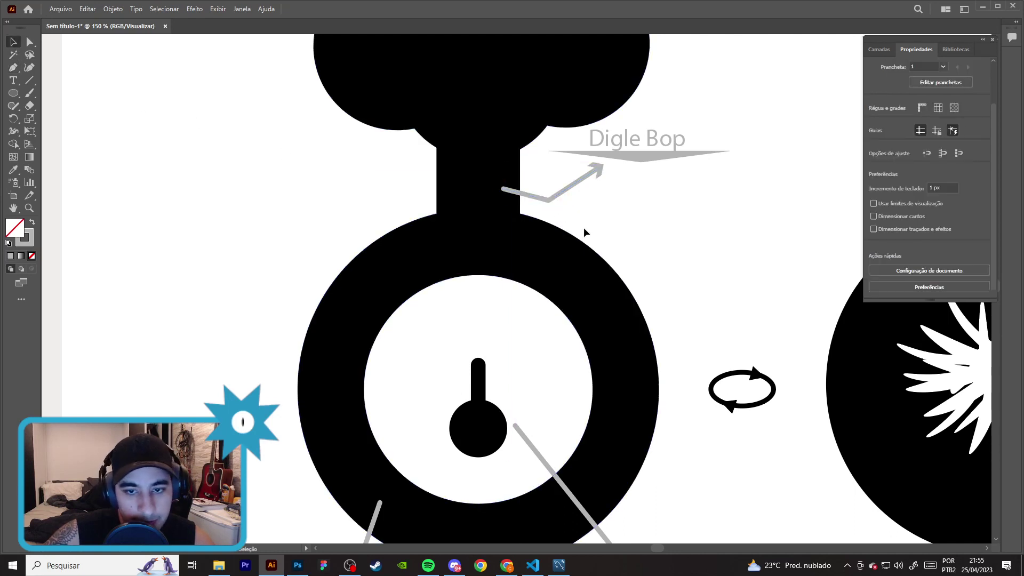
key(ctrl+0)
key(ctrl+1)
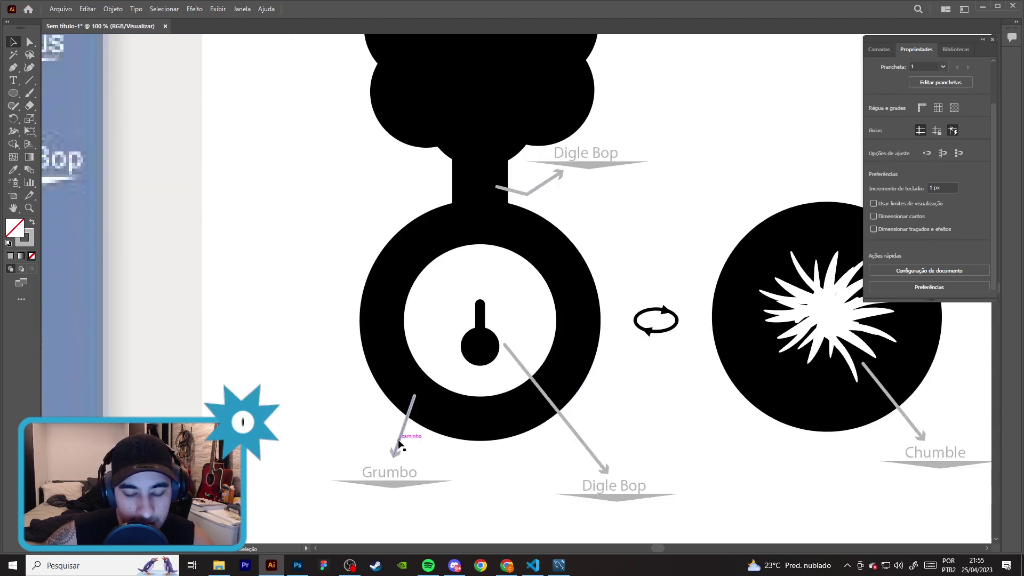
- Retype the top label as Grodus and settle it above its underline
mouse_move(235, 194)
mouse_down()
mouse_move(613, 235)
mouse_move(446, 286)
mouse_move(368, 284)
mouse_up()
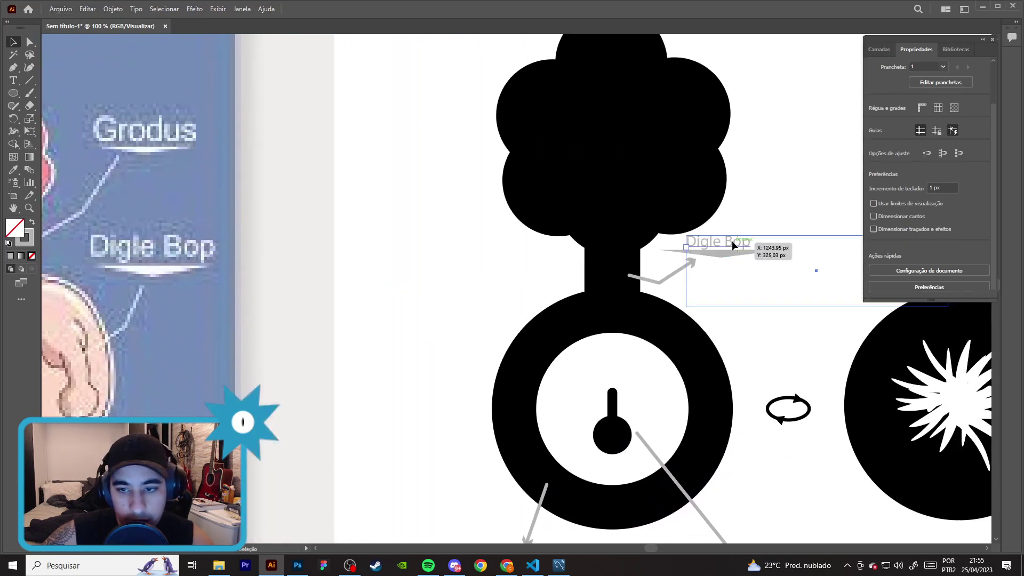
double_click(757, 241)
drag(758, 241, 661, 244)
text(Grodus)
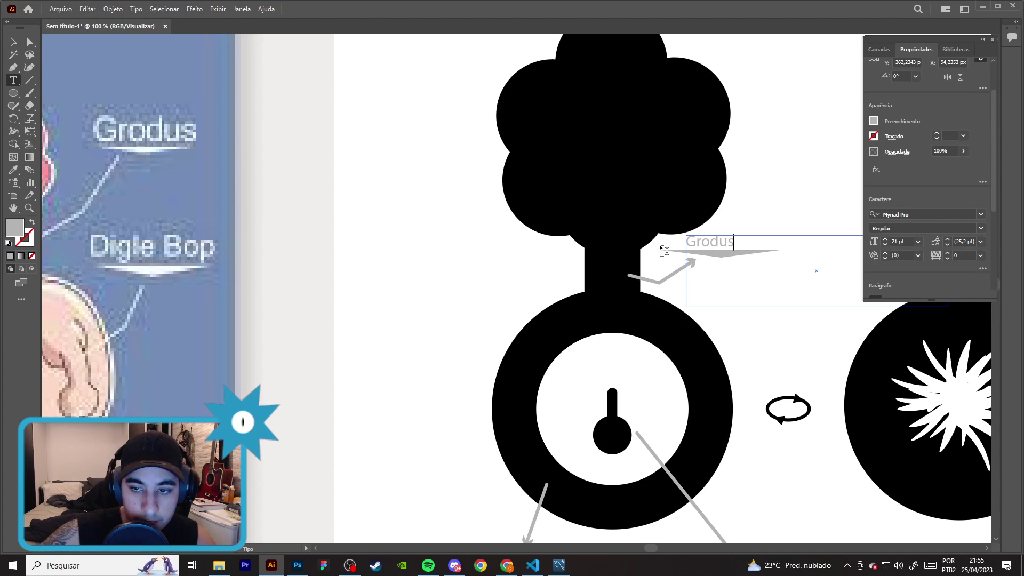
key(Escape)
drag(719, 242, 729, 243)
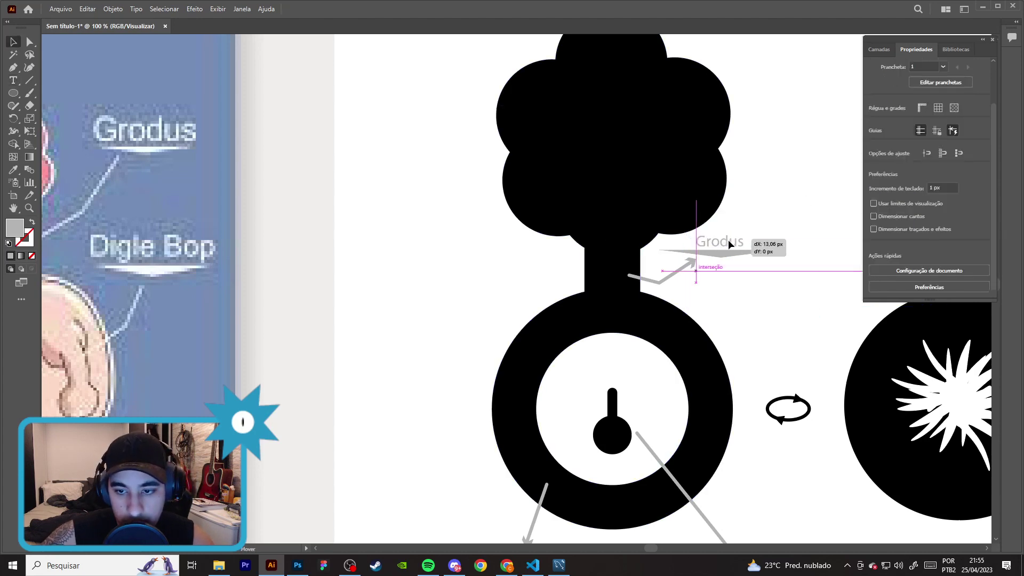
drag(728, 241, 729, 240)
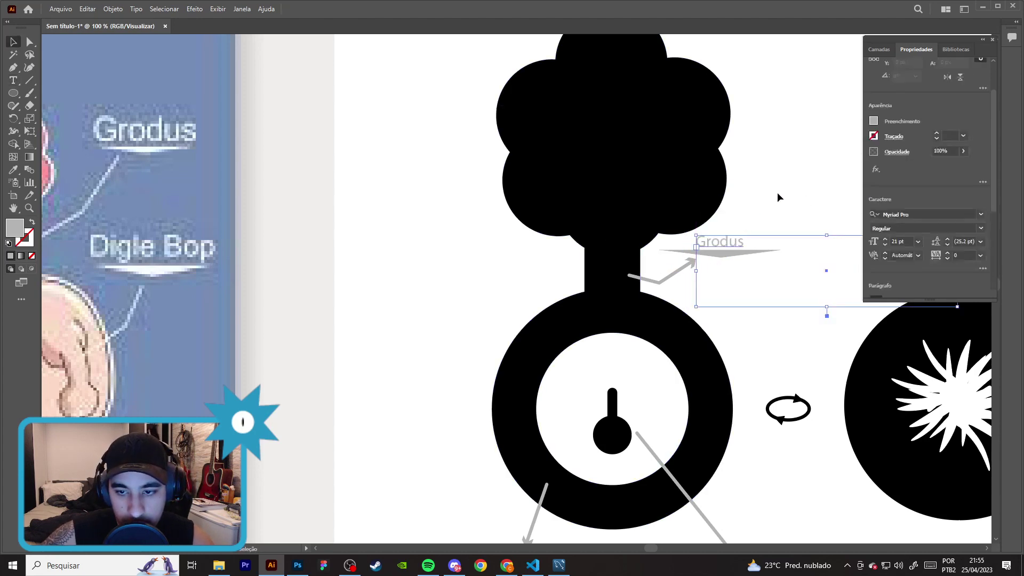
click(778, 197)
scroll(778, 198, down, 2)
scroll(554, 171, up, 2)
mouse_move(539, 175)
mouse_down()
mouse_move(771, 303)
mouse_move(339, 206)
mouse_up()
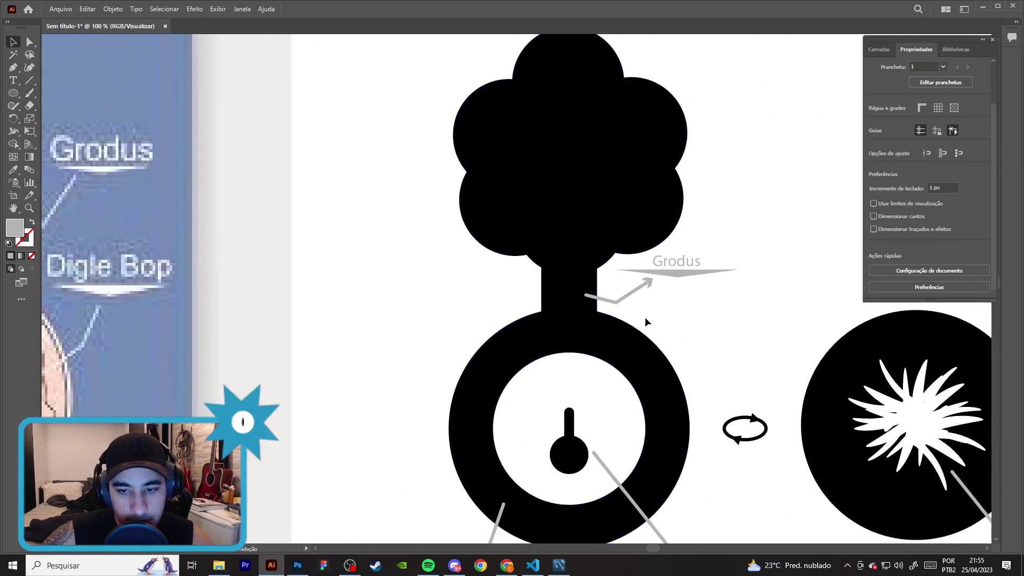
click(612, 300)
- Copy the bent arrow to the upper left, mirror it, and rotate it into place
key(a)
drag(617, 299, 387, 155)
key(v)
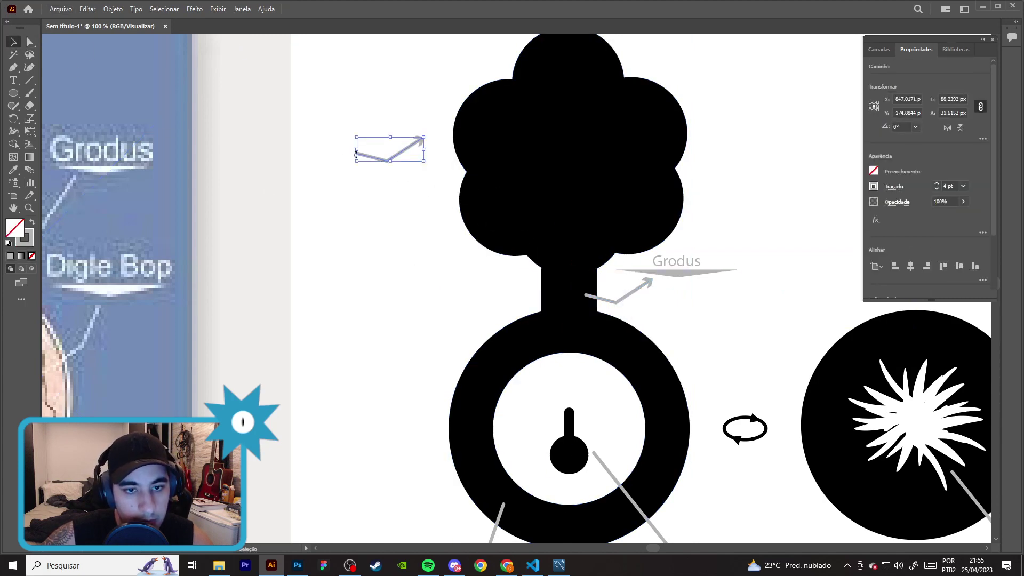
right_click(402, 149)
mouse_move(448, 344)
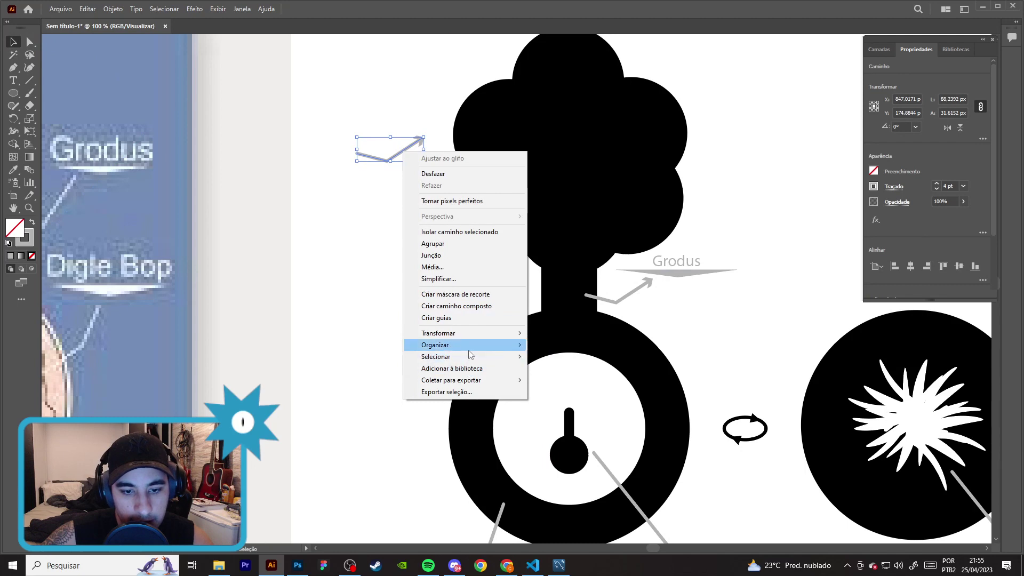
click(552, 369)
right_click(406, 153)
click(555, 369)
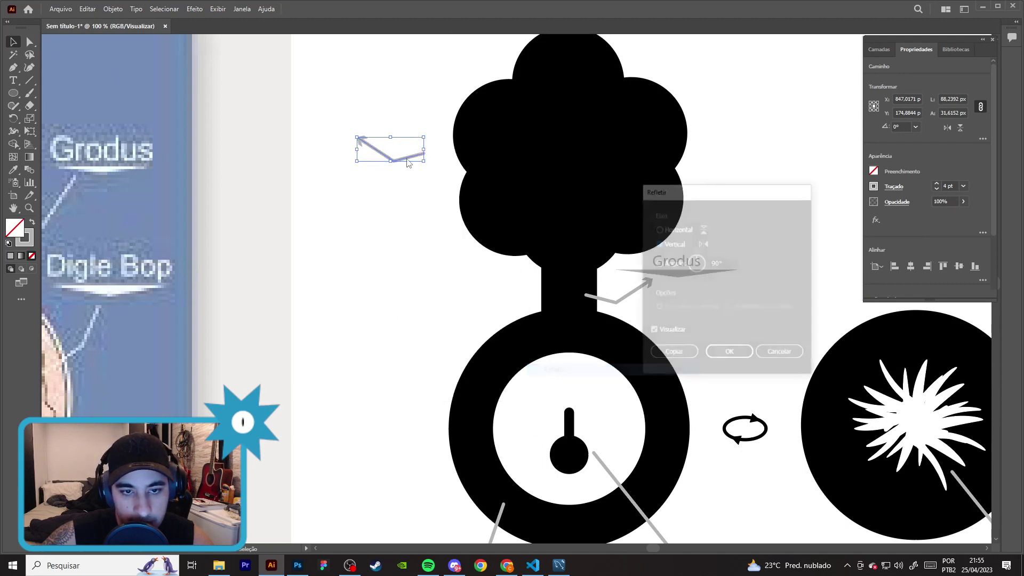
key(Return)
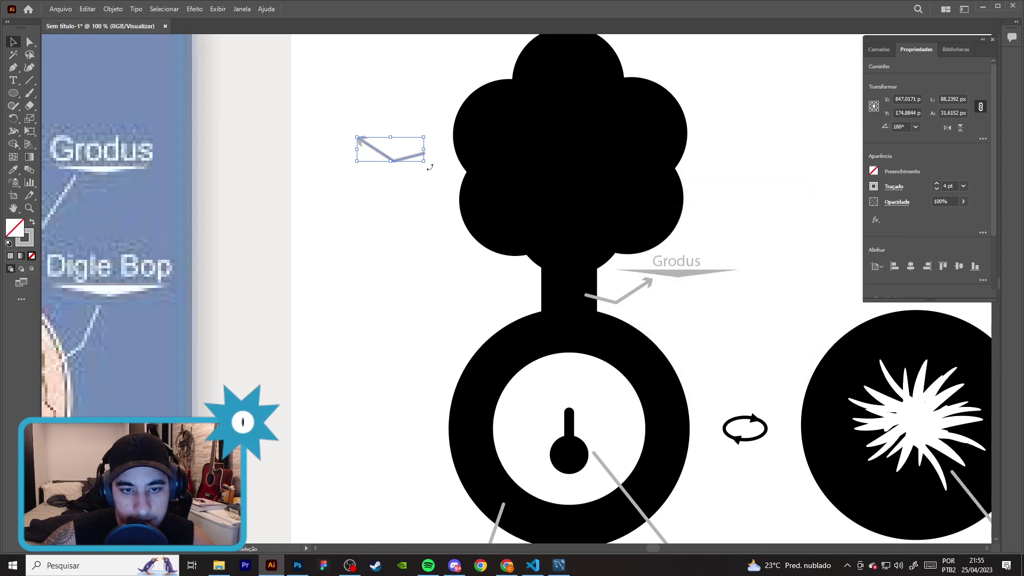
mouse_move(430, 168)
mouse_down()
mouse_move(416, 189)
mouse_move(470, 173)
mouse_up()
- Try copying the Grodus underline on its own, then undo the stray copy
click(686, 270)
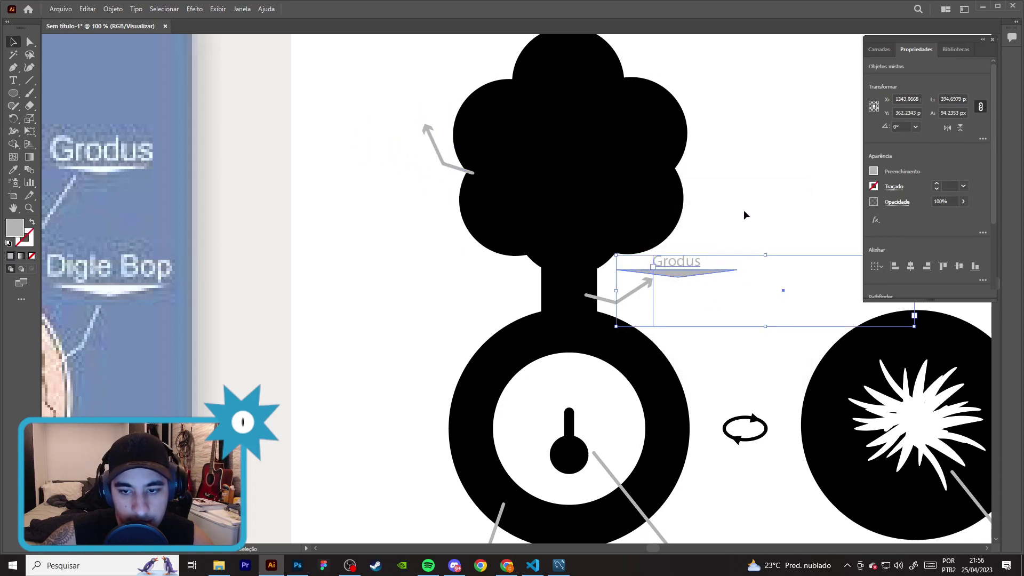
click(740, 215)
click(687, 272)
click(29, 42)
click(704, 199)
click(678, 271)
mouse_move(648, 269)
mouse_down()
mouse_move(398, 117)
mouse_move(381, 74)
mouse_up()
key(ctrl+z)
drag(681, 275, 38, 43)
click(12, 42)
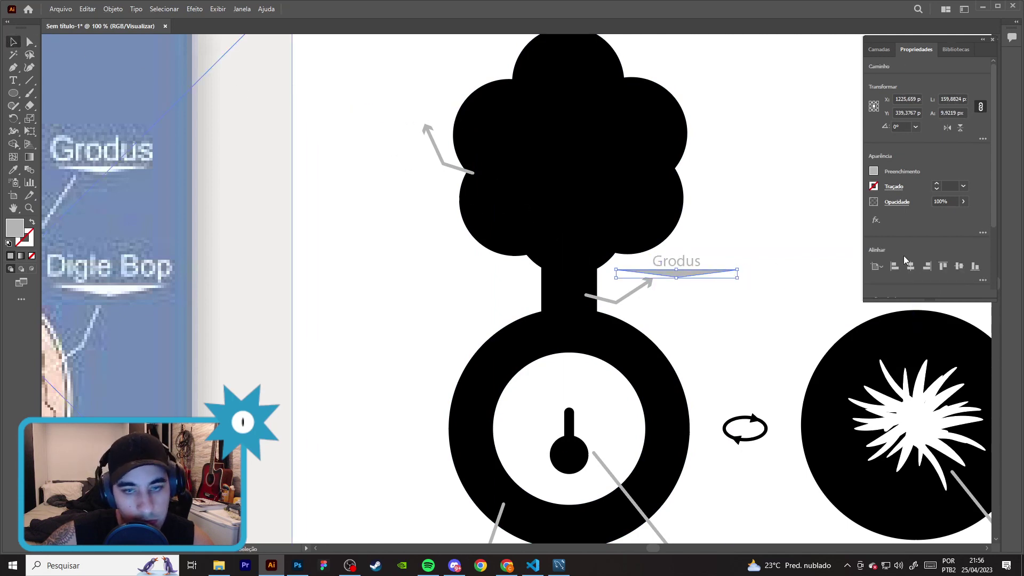
click(715, 238)
- Alt-drag a copy of the whole Grodus label group up-left onto the tree-top arrow
click(689, 272)
drag(686, 276, 418, 117)
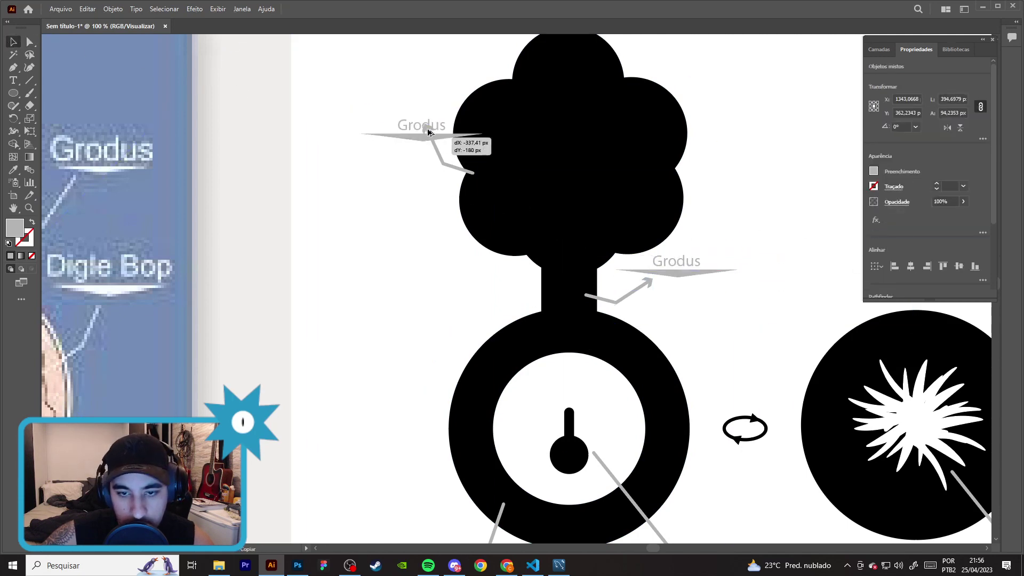
click(416, 211)
scroll(351, 221, down, 2)
scroll(372, 209, up, 1)
scroll(372, 214, left, 1)
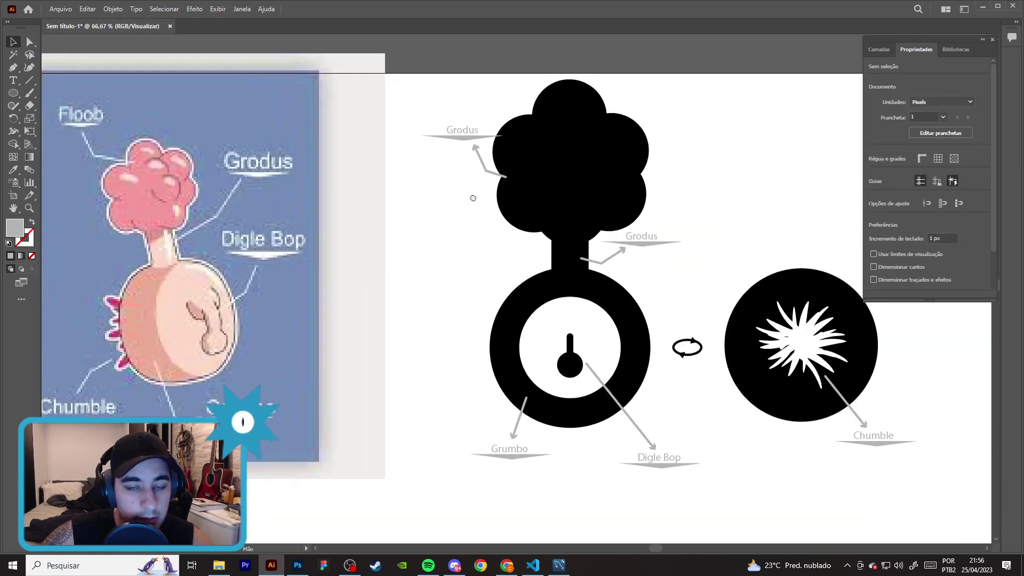
- Rename the copied label to Floob and narrow its grey underline, centred beneath it
scroll(474, 194, left, 1)
scroll(490, 133, up, 3)
double_click(490, 133)
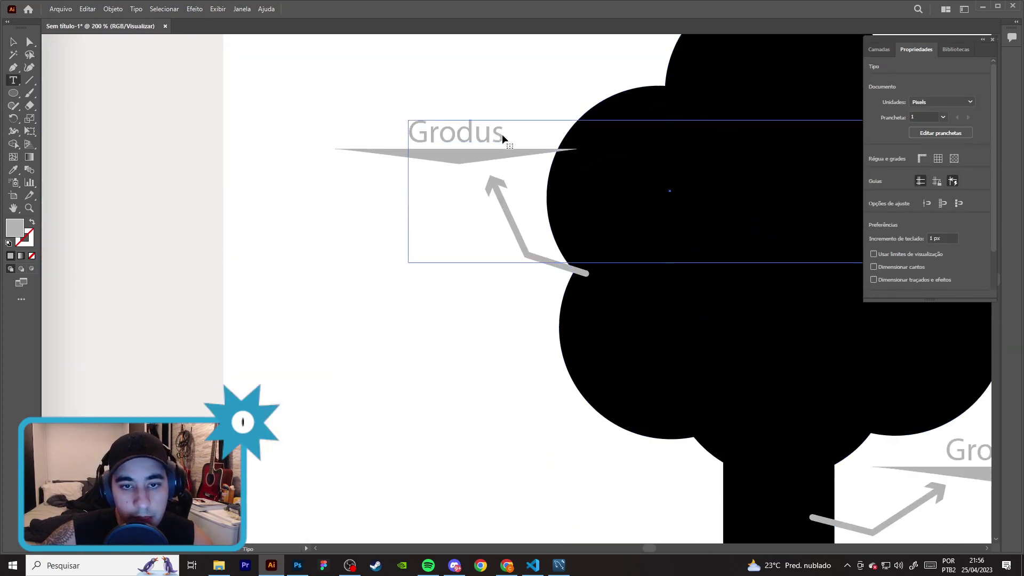
text(Floob)
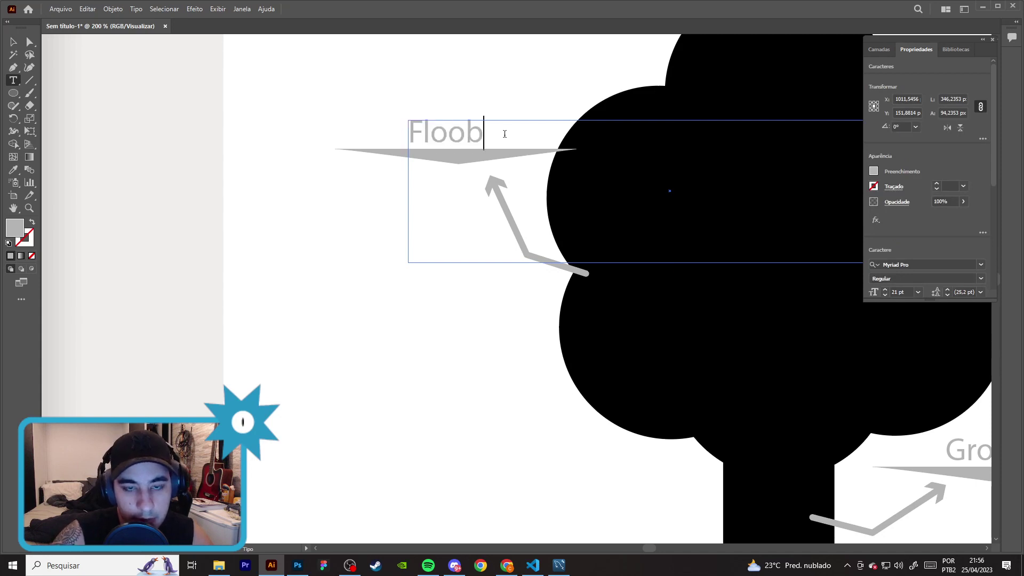
key(Escape)
key(v)
click(478, 154)
mouse_move(581, 152)
mouse_down()
mouse_move(403, 158)
mouse_move(450, 148)
mouse_up()
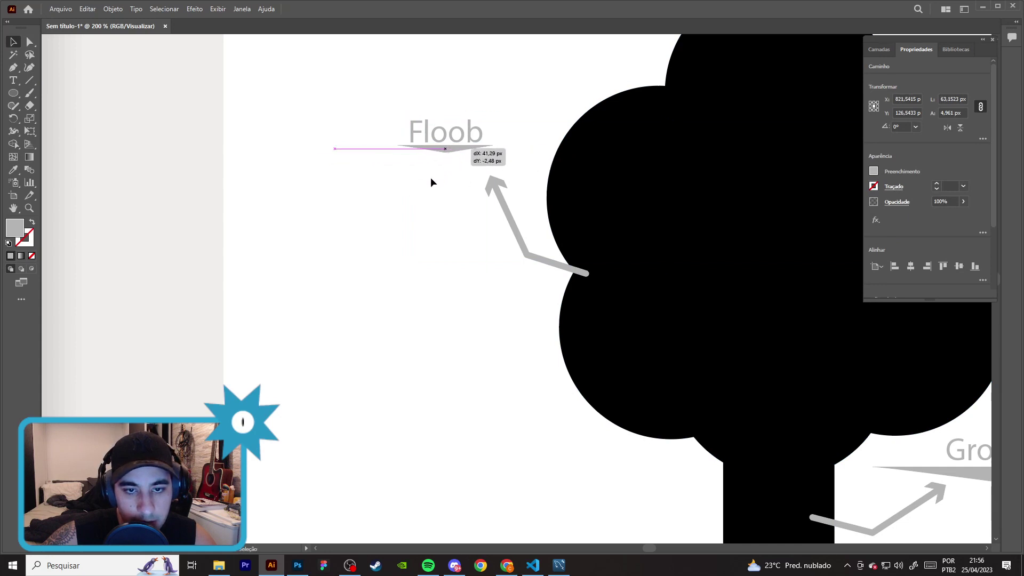
mouse_move(428, 71)
mouse_down()
mouse_move(459, 151)
mouse_move(488, 159)
mouse_up()
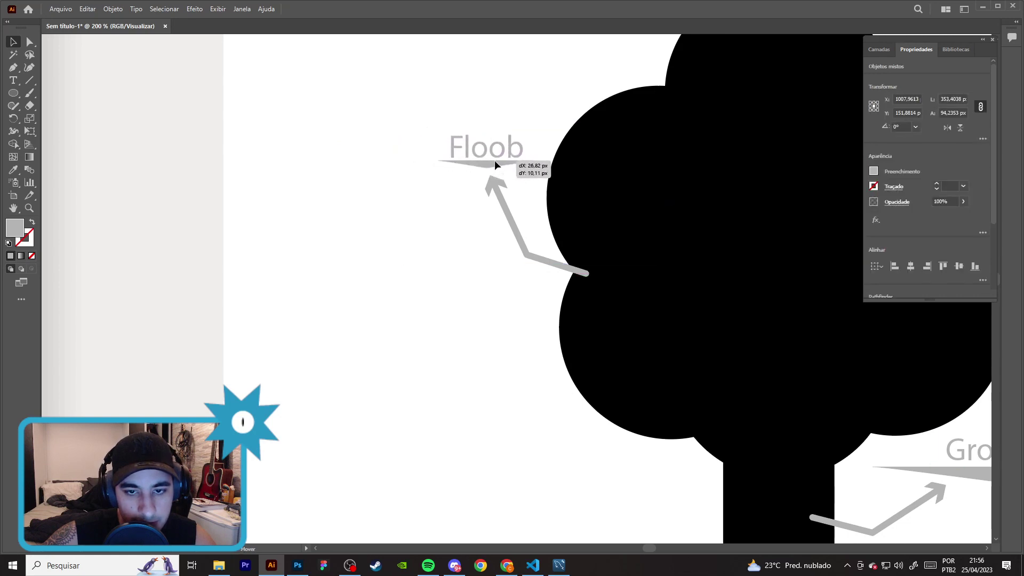
drag(487, 159, 497, 160)
click(397, 237)
- Replace the wide Grodus underline with a copy of the short Floob underline, centred
scroll(617, 267, down, 3)
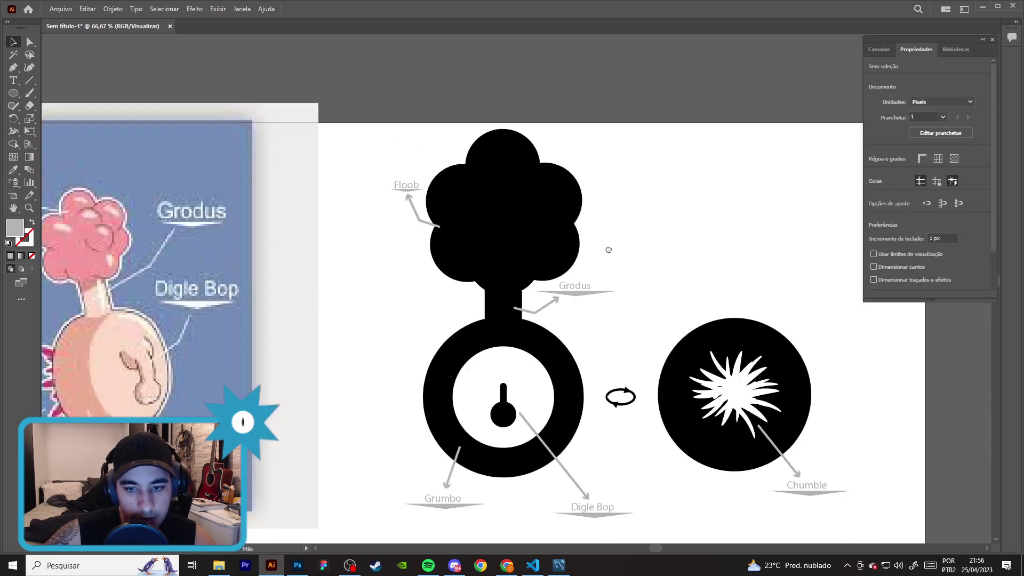
scroll(536, 256, down, 1)
scroll(566, 275, up, 4)
click(694, 254)
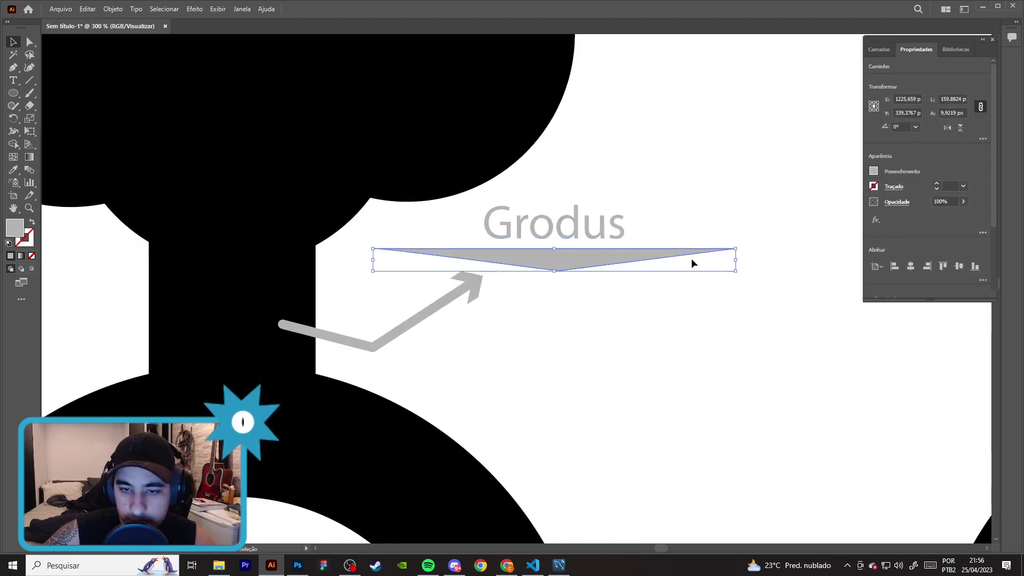
key(Delete)
scroll(637, 251, down, 5)
scroll(555, 176, up, 2)
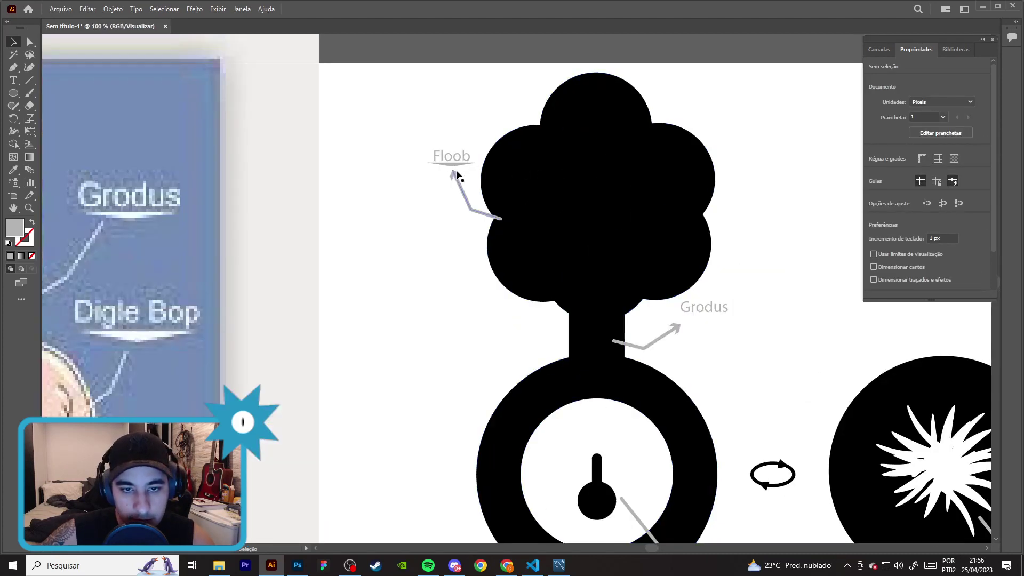
click(454, 171)
key(ctrl+c)
key(ctrl+v)
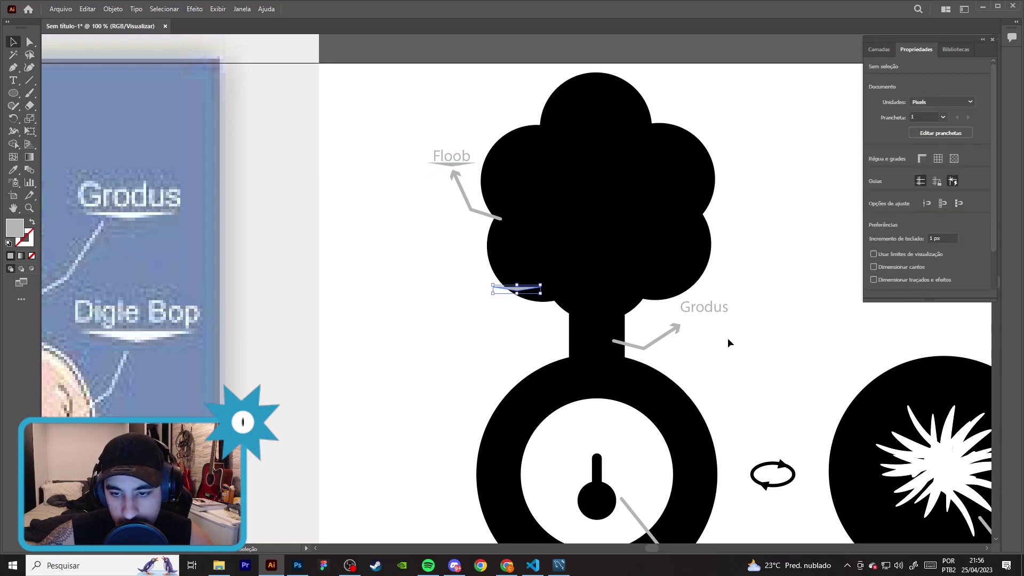
drag(523, 295, 706, 319)
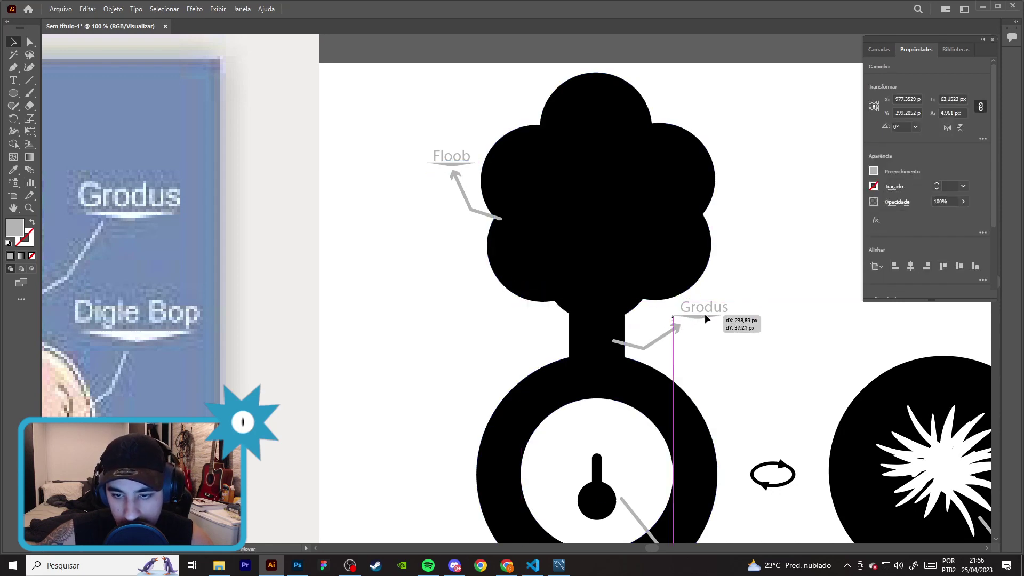
scroll(759, 309, up, 3)
drag(618, 329, 556, 342)
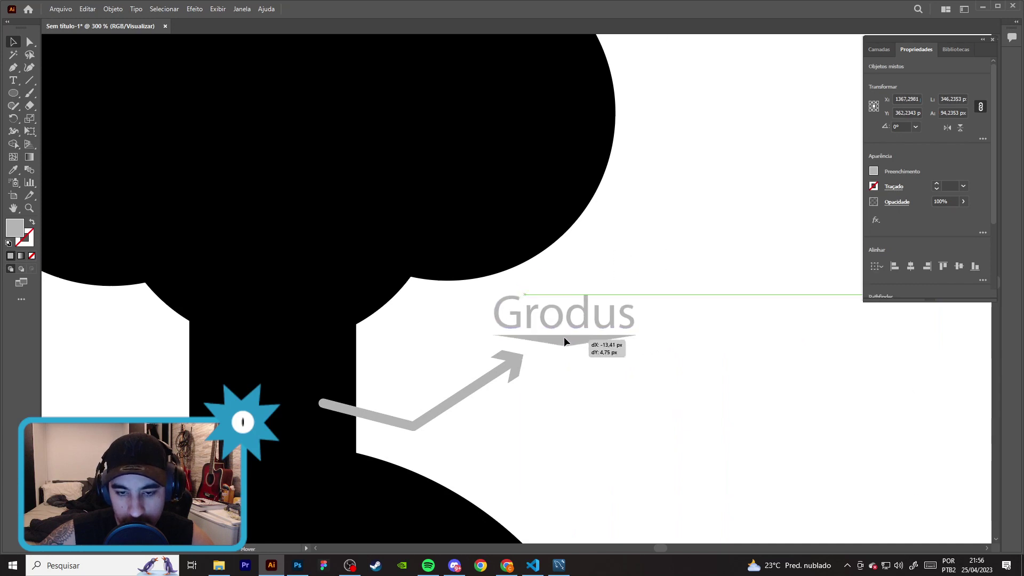
drag(556, 338, 584, 333)
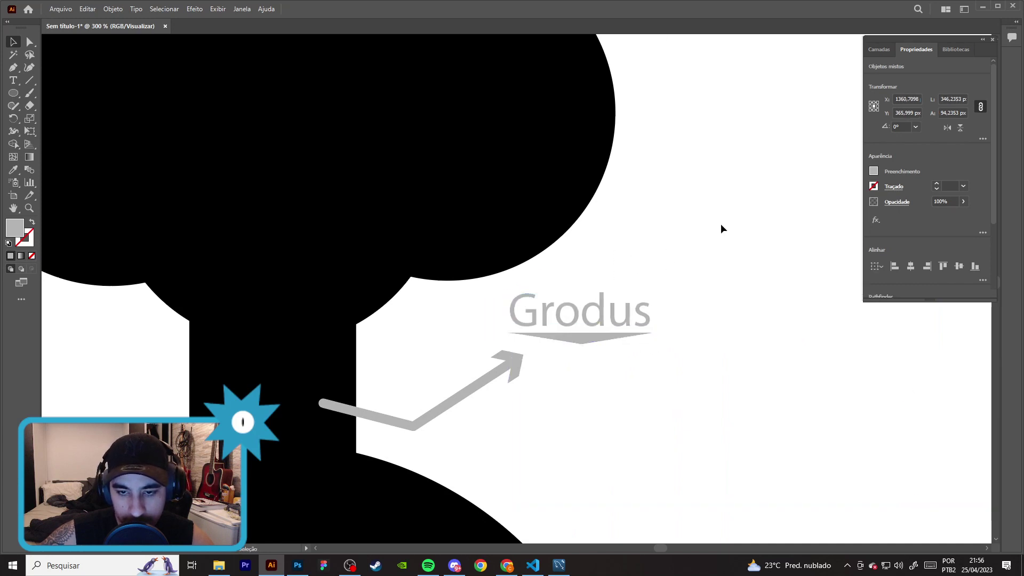
- Swap the wide Digle Bop underline for a pasted short one centred beneath it
scroll(721, 223, down, 4)
drag(679, 288, 584, 190)
scroll(569, 316, up, 5)
scroll(735, 362, up, 2)
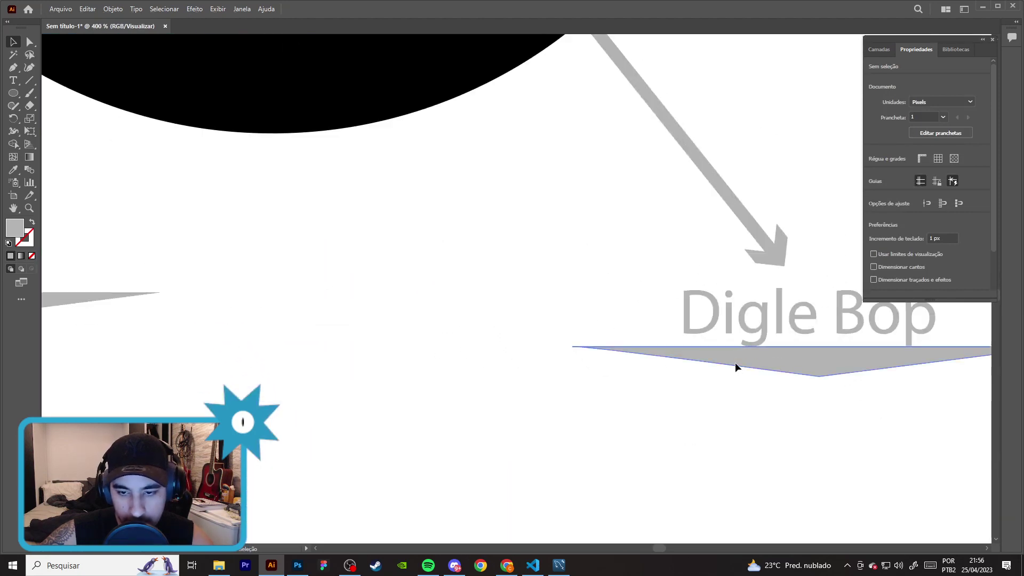
click(725, 370)
key(Delete)
key(ctrl+v)
mouse_move(523, 289)
mouse_down()
mouse_move(767, 372)
mouse_move(769, 363)
mouse_up()
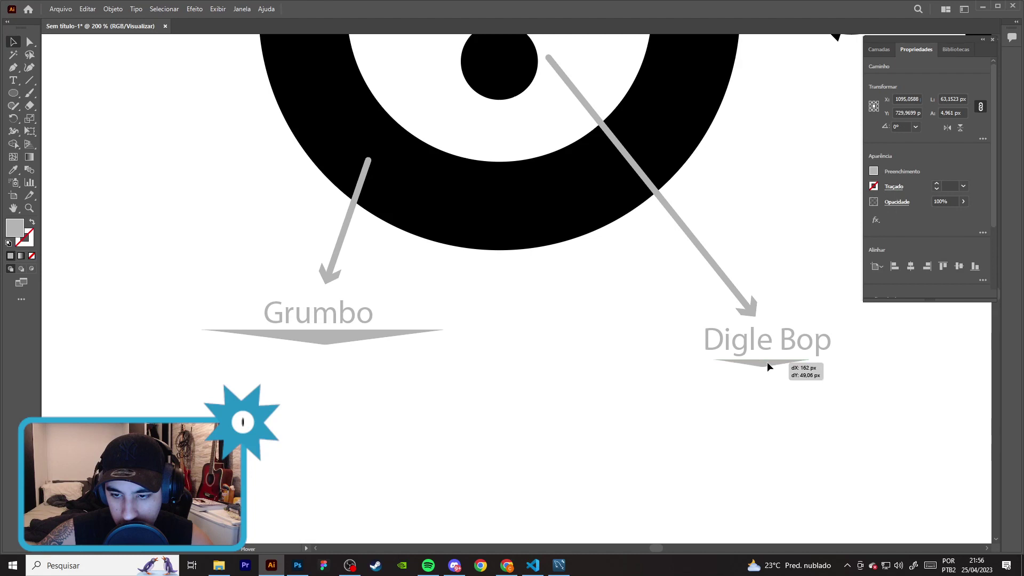
drag(769, 366, 769, 360)
- Swap the wide Grumbo underline for a pasted short one
click(335, 336)
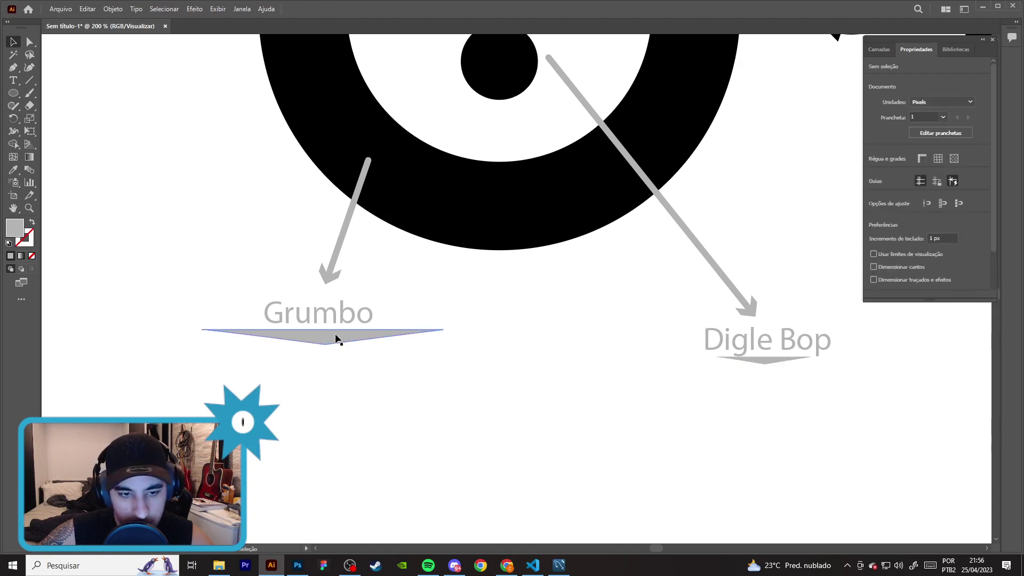
key(Delete)
key(ctrl+v)
drag(522, 296, 325, 332)
- Swap the wide Chumble underline for a pasted short one centred beneath it
key(ctrl+minus)
key(ctrl+minus)
key(ctrl+minus)
scroll(354, 255, up, 5)
click(443, 306)
key(Delete)
key(ctrl+v)
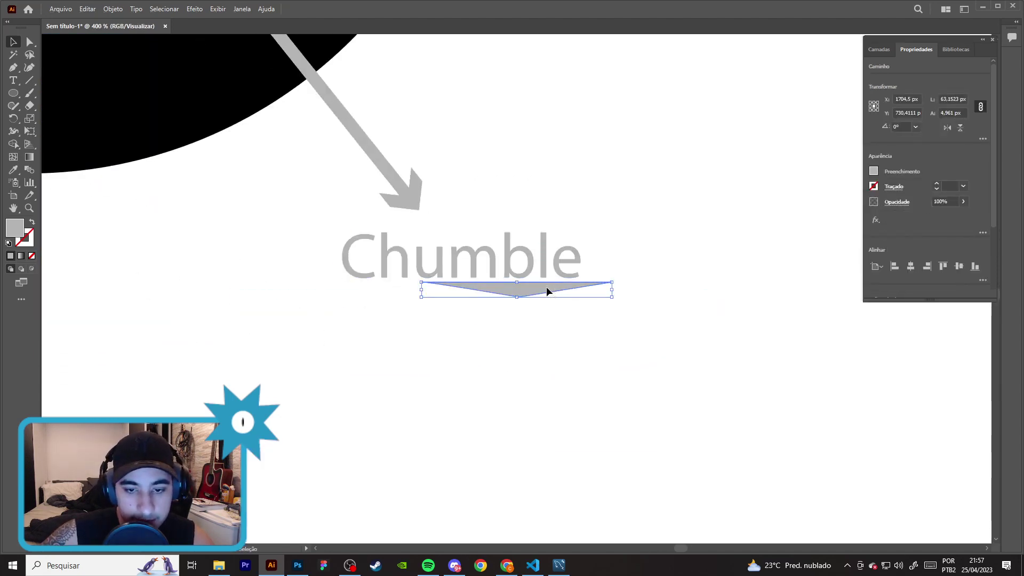
drag(546, 289, 489, 300)
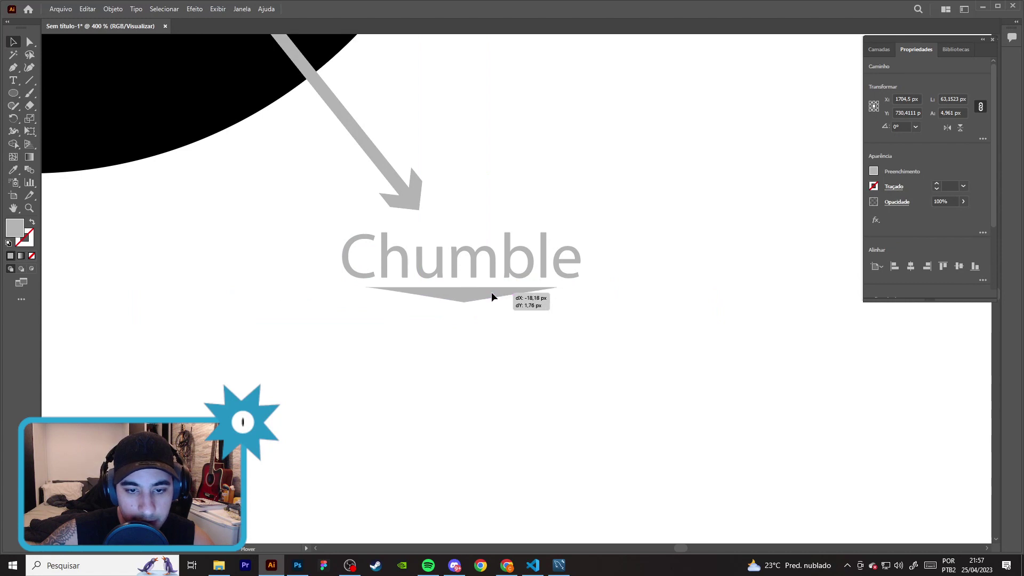
drag(490, 296, 495, 297)
- Select the cycle icon
click(529, 357)
scroll(529, 358, down, 5)
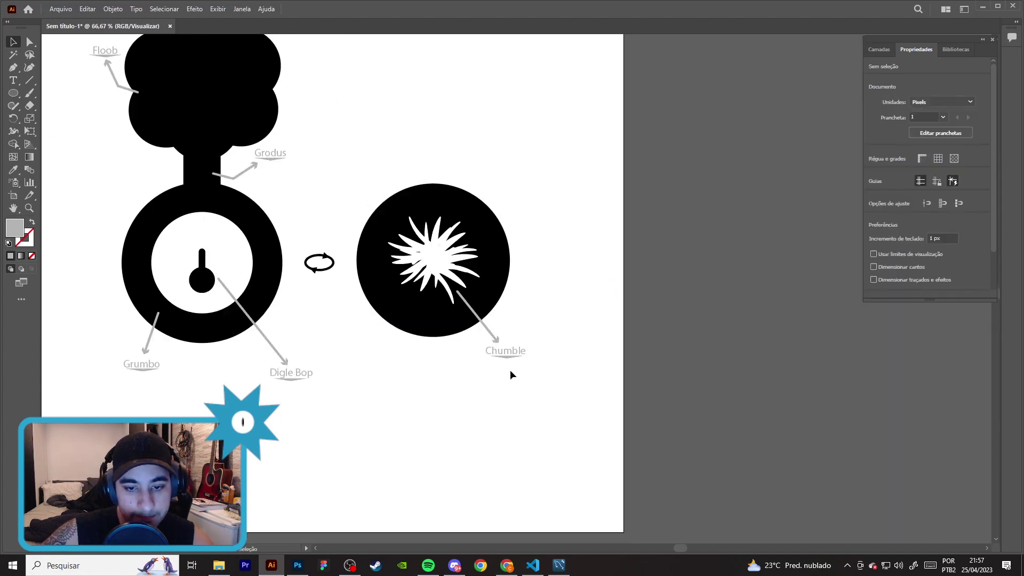
scroll(510, 370, left, 5)
scroll(492, 287, up, 3)
drag(492, 287, 559, 160)
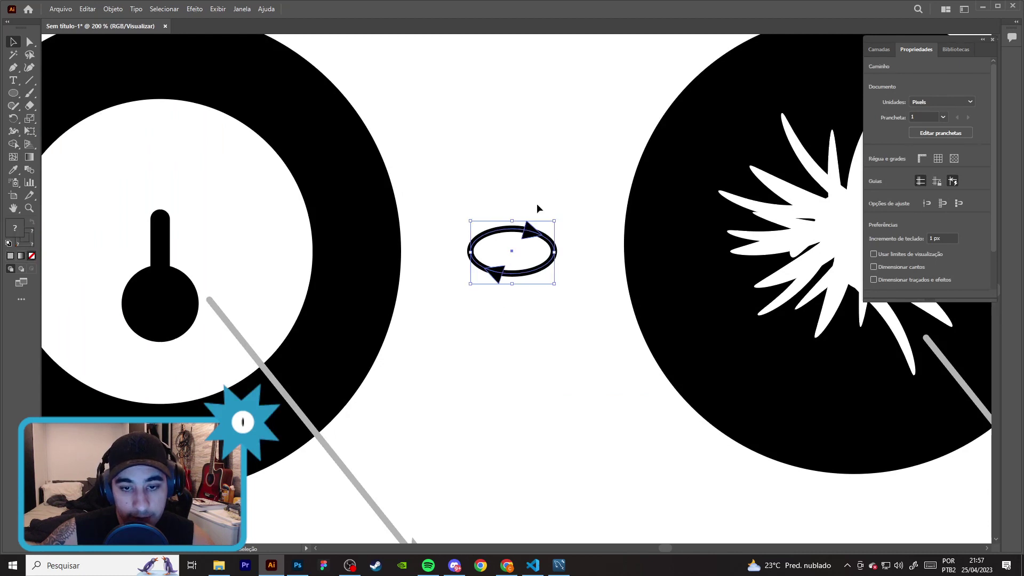
- Give the cycle icon the grey arrow style and make its two arrowheads solid grey fill
click(13, 171)
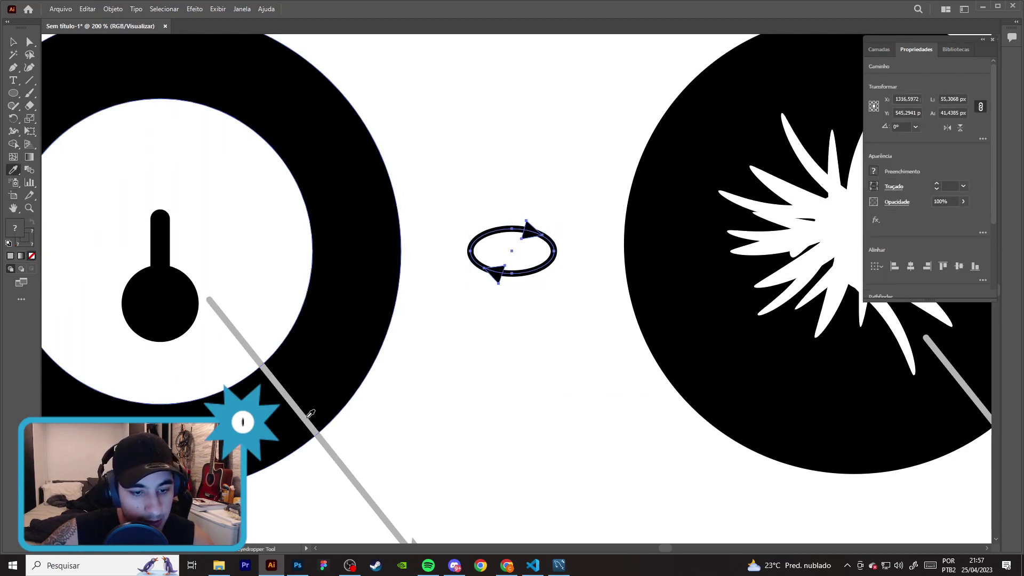
click(309, 416)
click(13, 41)
click(502, 164)
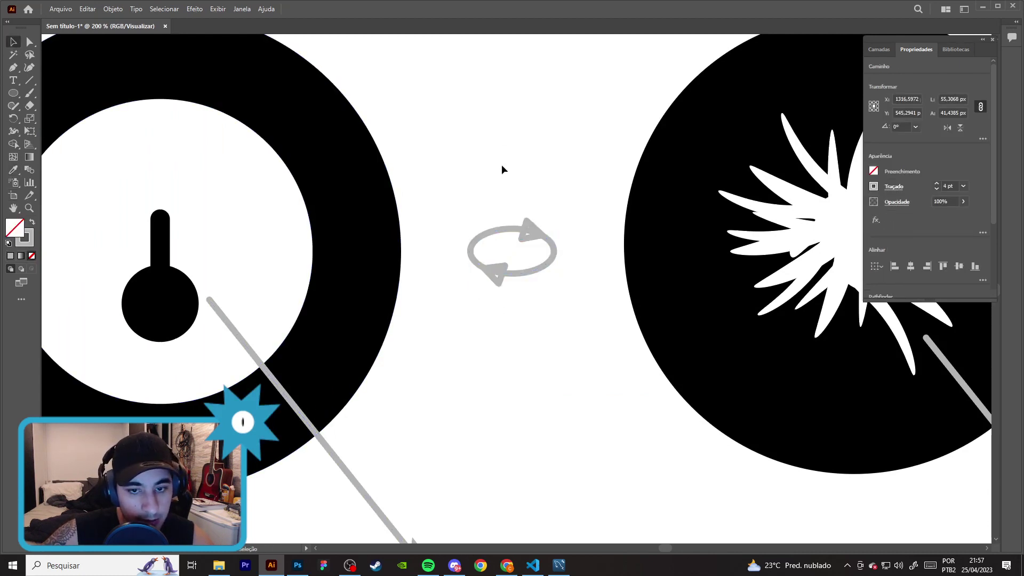
scroll(514, 218, up, 3)
click(560, 250)
shift+click(475, 359)
key(shift+x)
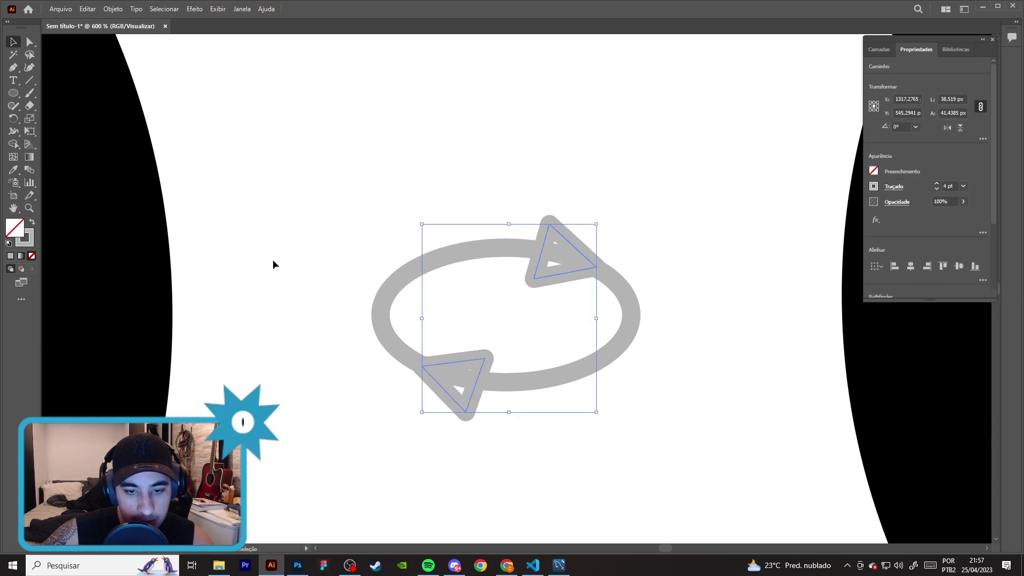
click(411, 134)
- Delete the Plumbus reference image
scroll(549, 256, down, 3)
scroll(550, 256, down, 3)
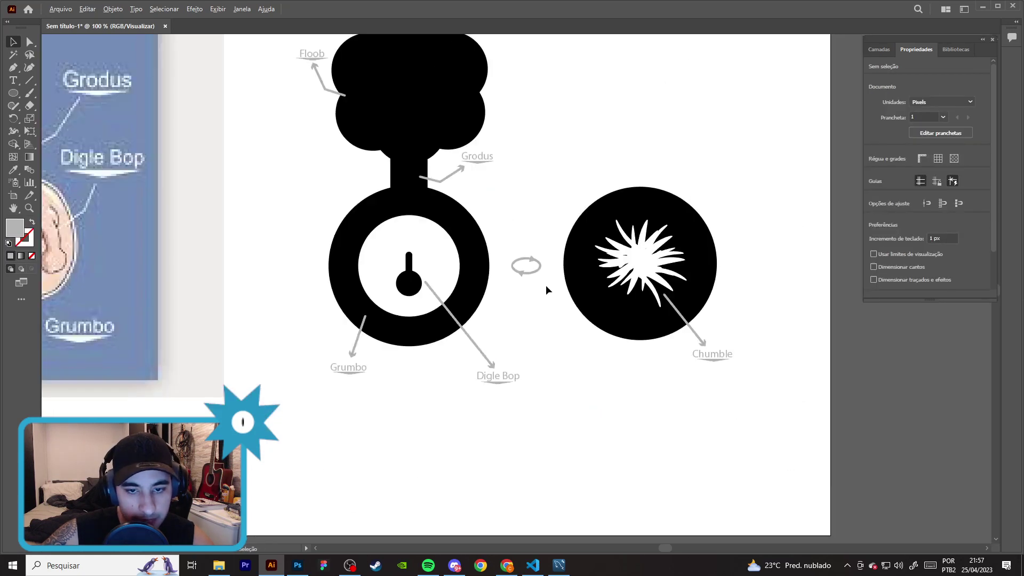
scroll(541, 314, down, 1)
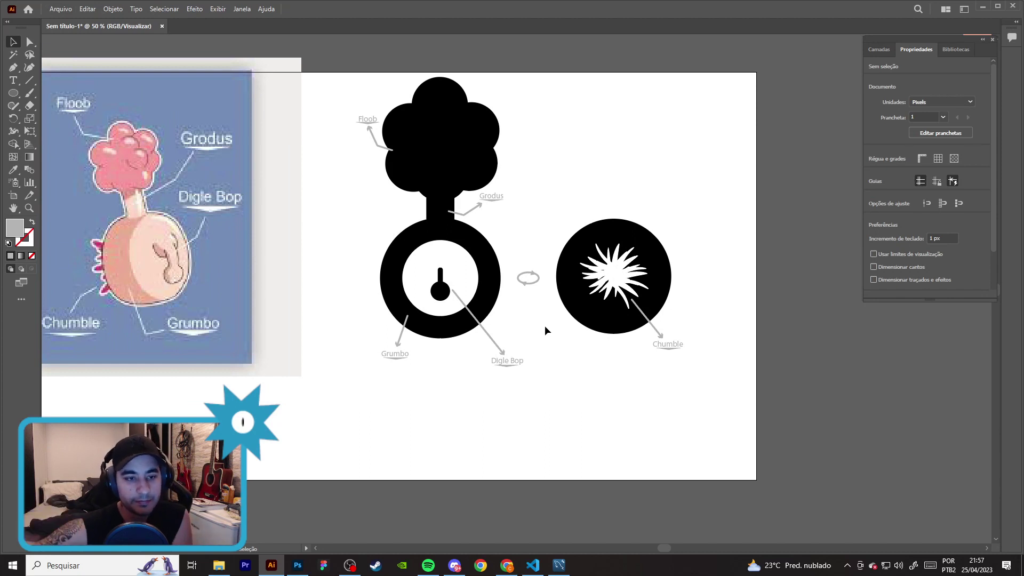
click(216, 248)
key(Delete)
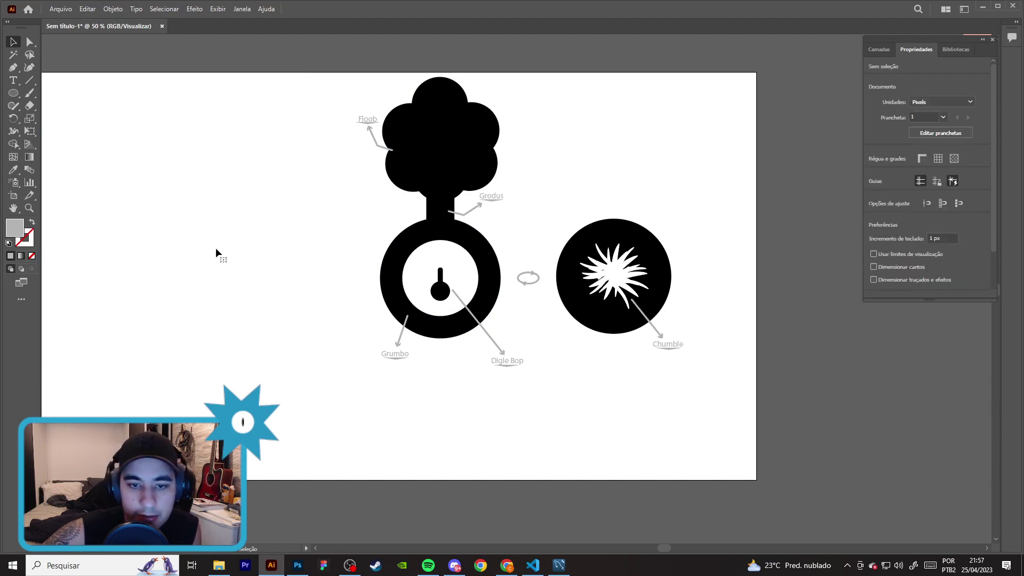
- Move all the diagram artwork toward the artboard's left and recentre the view
scroll(290, 222, down, 1)
drag(345, 334, 613, 160)
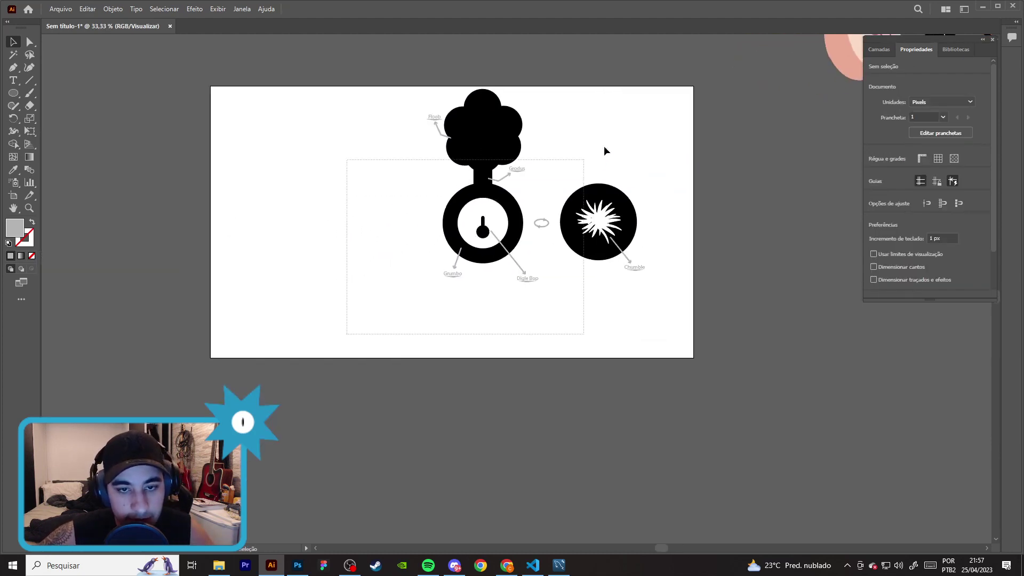
drag(615, 209, 426, 230)
click(513, 159)
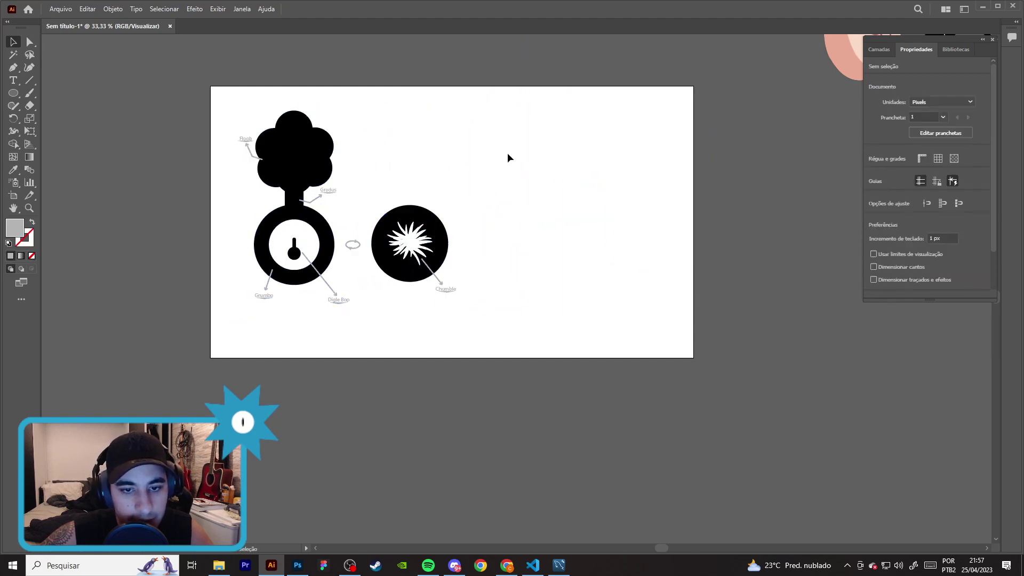
scroll(454, 192, up, 1)
drag(462, 190, 537, 163)
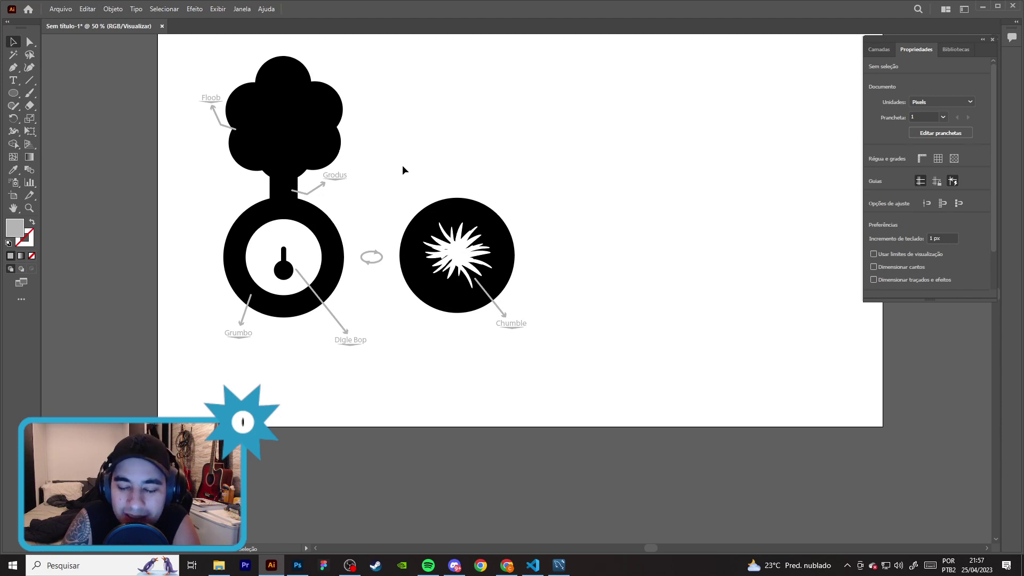
- Review the Photoshop box mockup with Layer 2 hidden and shown again
click(297, 567)
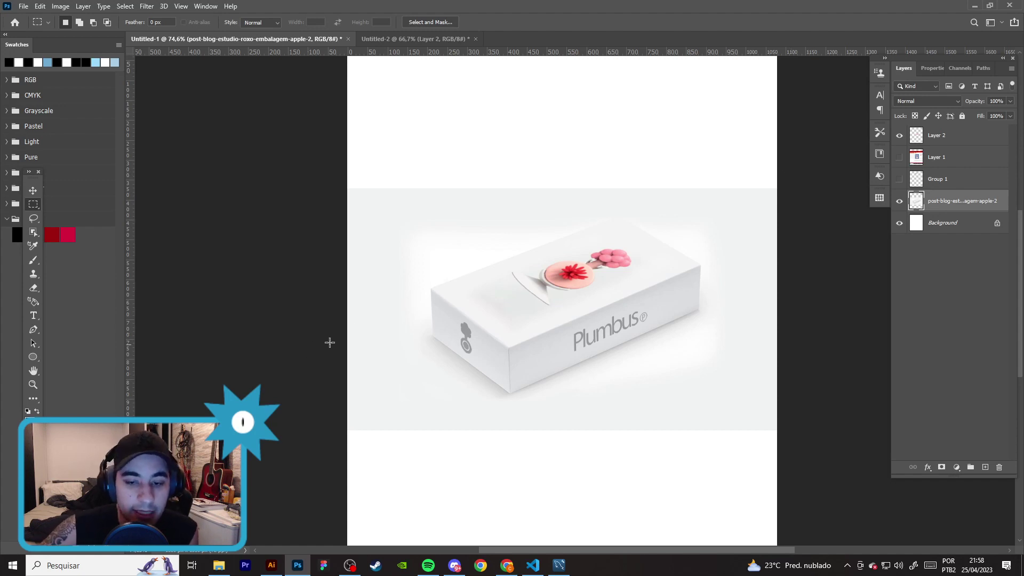
click(900, 136)
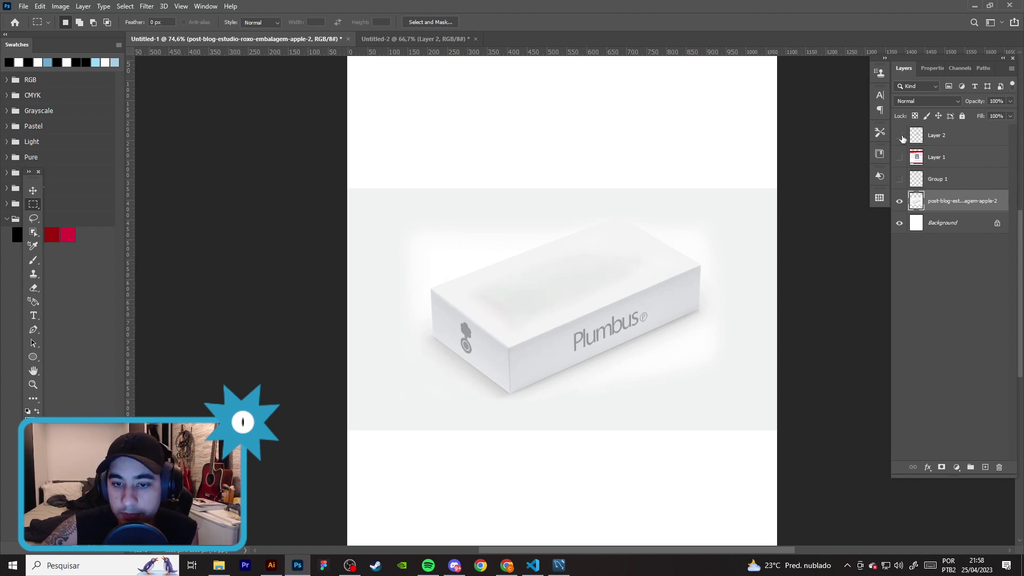
click(936, 142)
- Compare the mockup with the Illustrator diagram, then bring up the desktop files folder
click(272, 565)
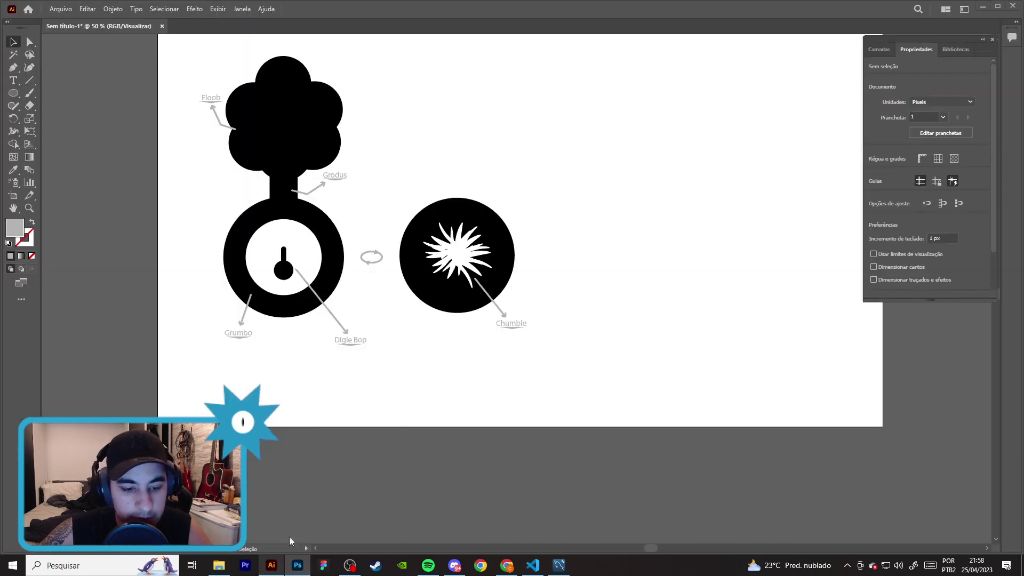
scroll(584, 314, down, 1)
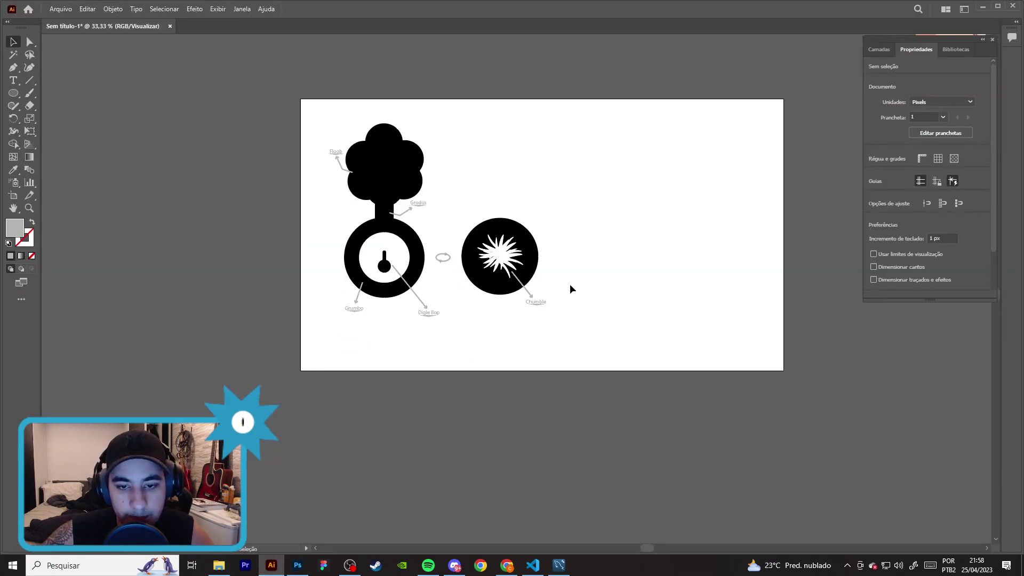
click(310, 565)
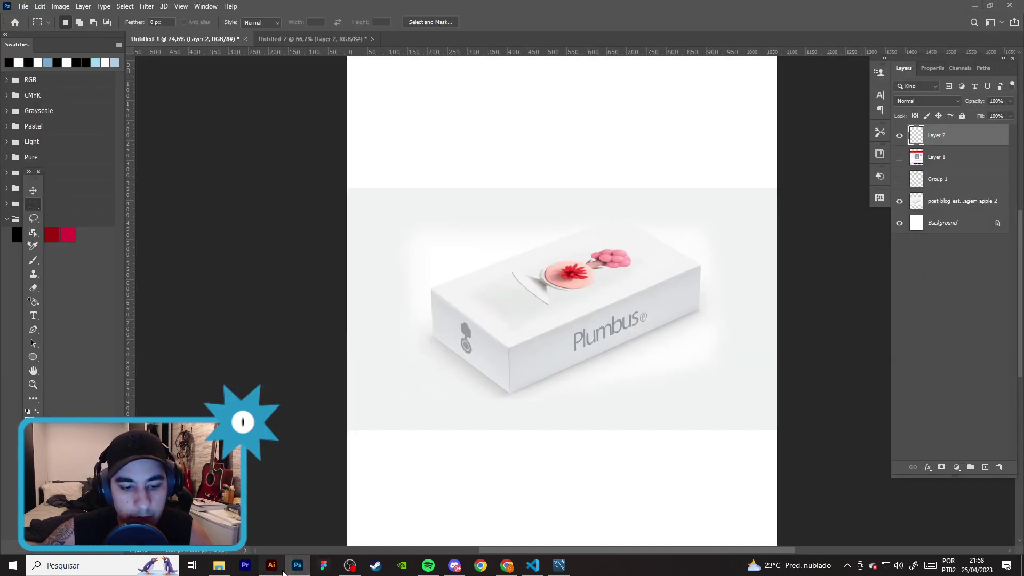
click(272, 566)
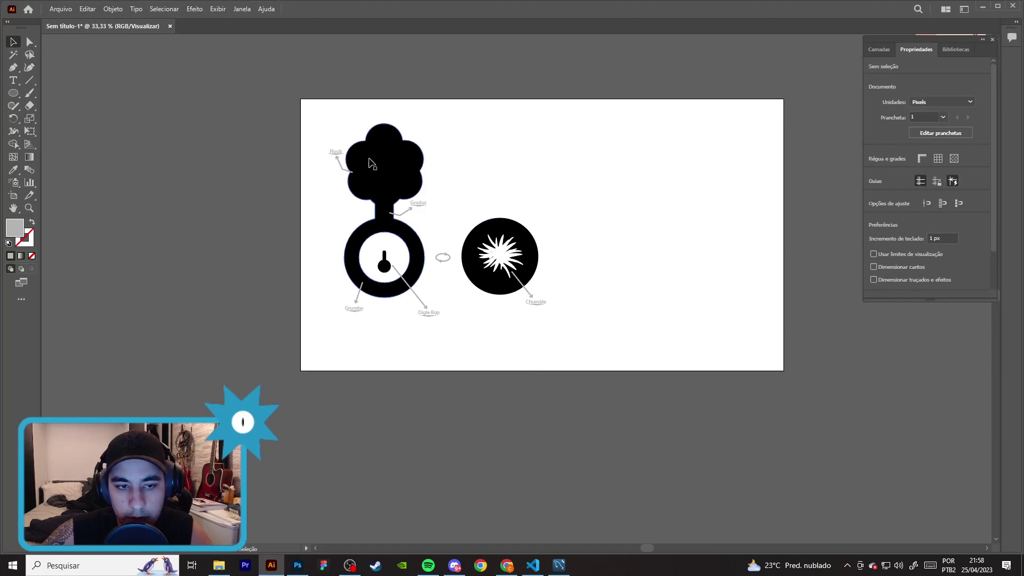
scroll(403, 195, up, 1)
click(220, 565)
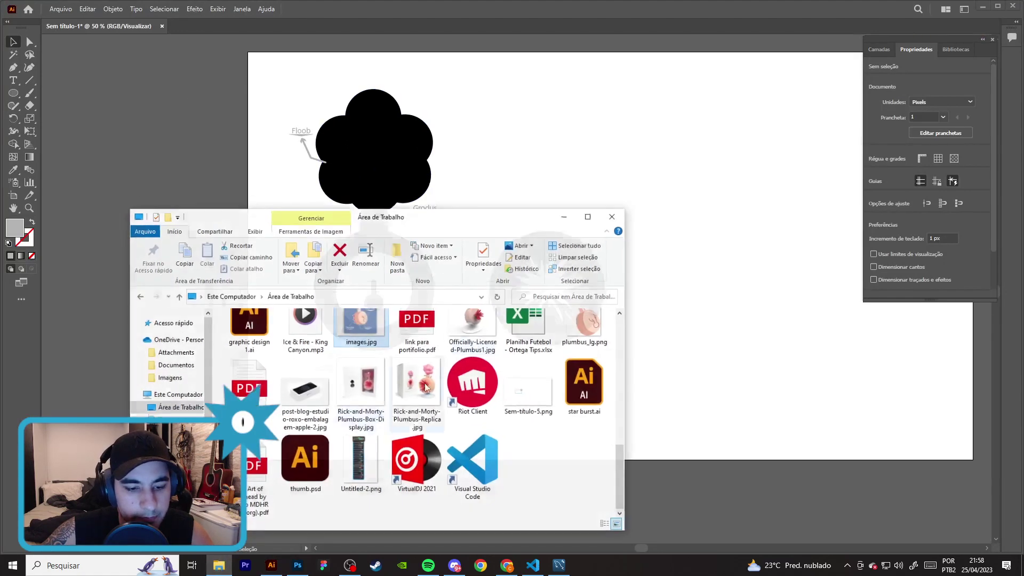
- Place the 3D Plumbus photo left of the artboard, discarding the plumbus_lg.png image
drag(688, 223, 633, 136)
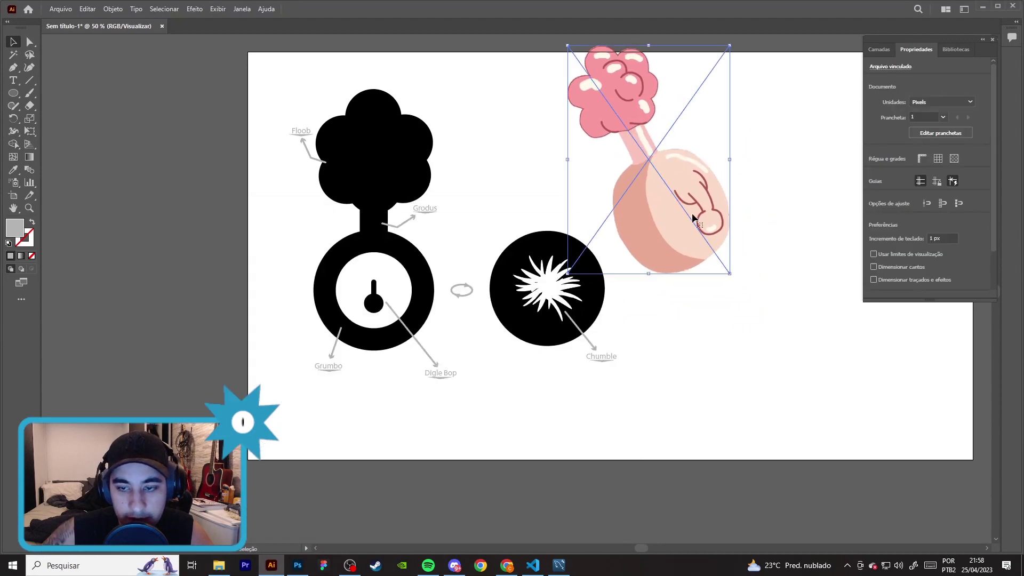
key(Delete)
click(219, 566)
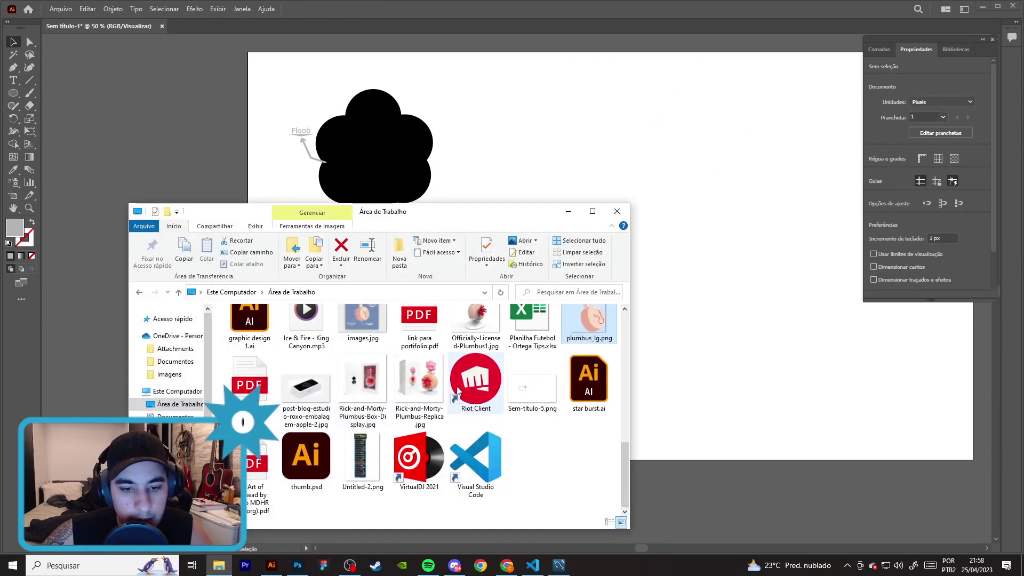
drag(712, 199, 97, 310)
scroll(384, 359, left, 5)
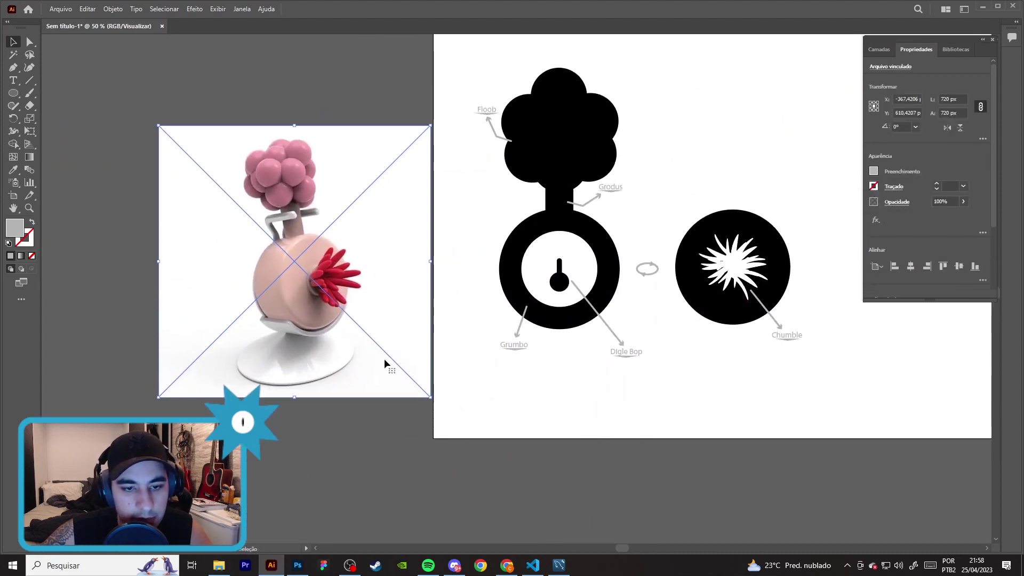
drag(384, 362, 336, 336)
click(69, 181)
click(13, 170)
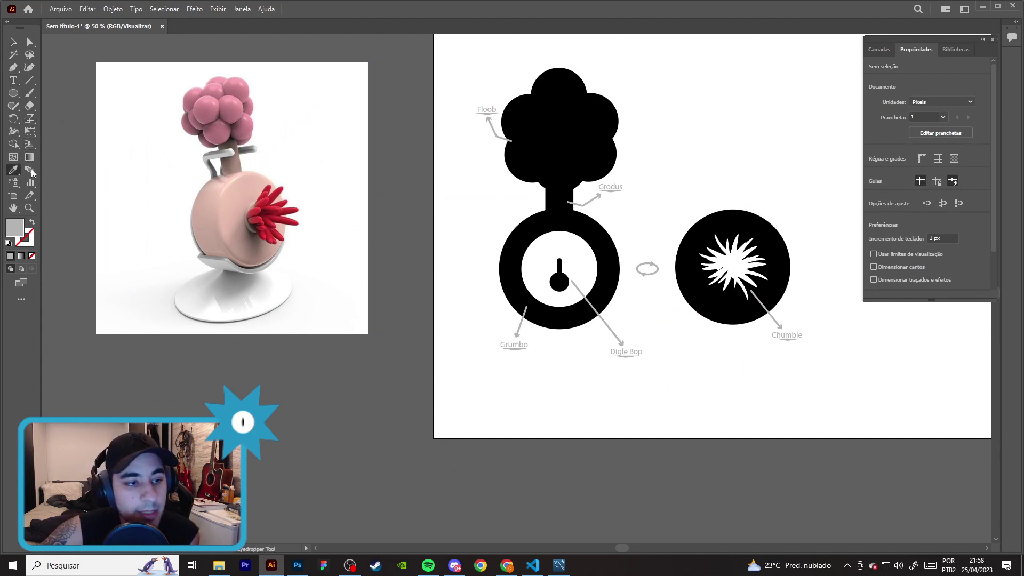
- Draw a small red square above the diagram
key(v)
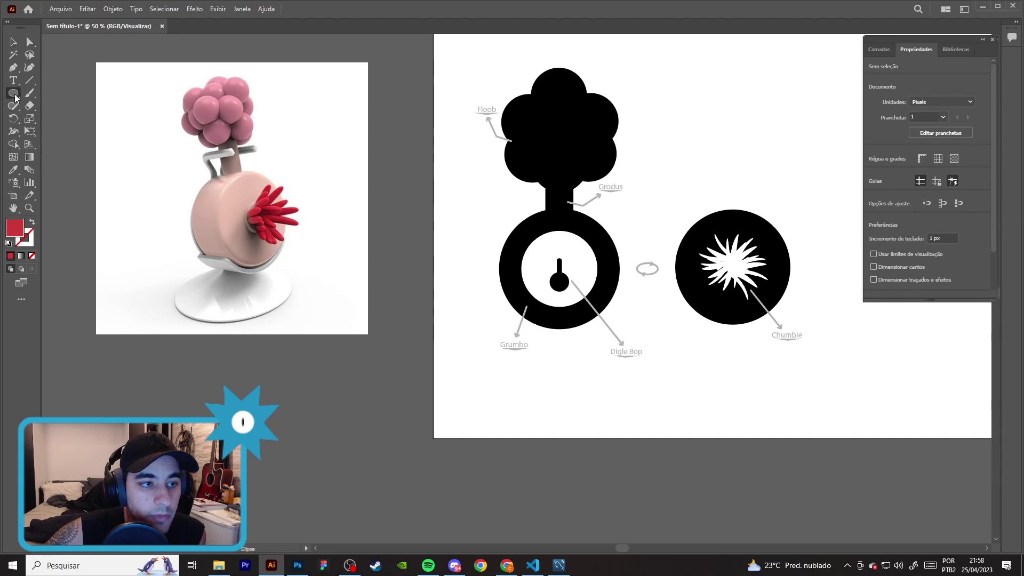
drag(15, 97, 43, 96)
drag(669, 81, 689, 101)
key(v)
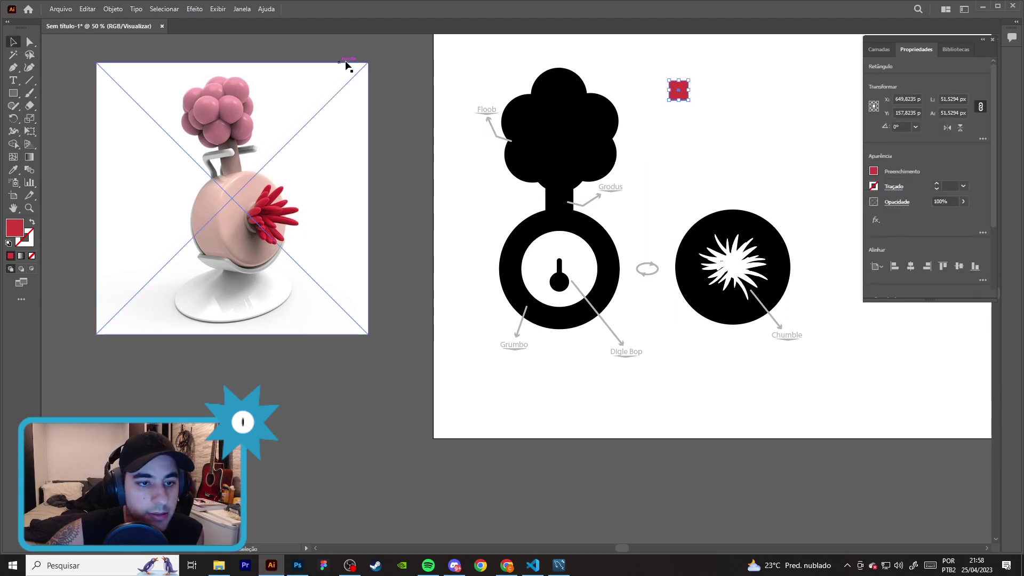
click(636, 103)
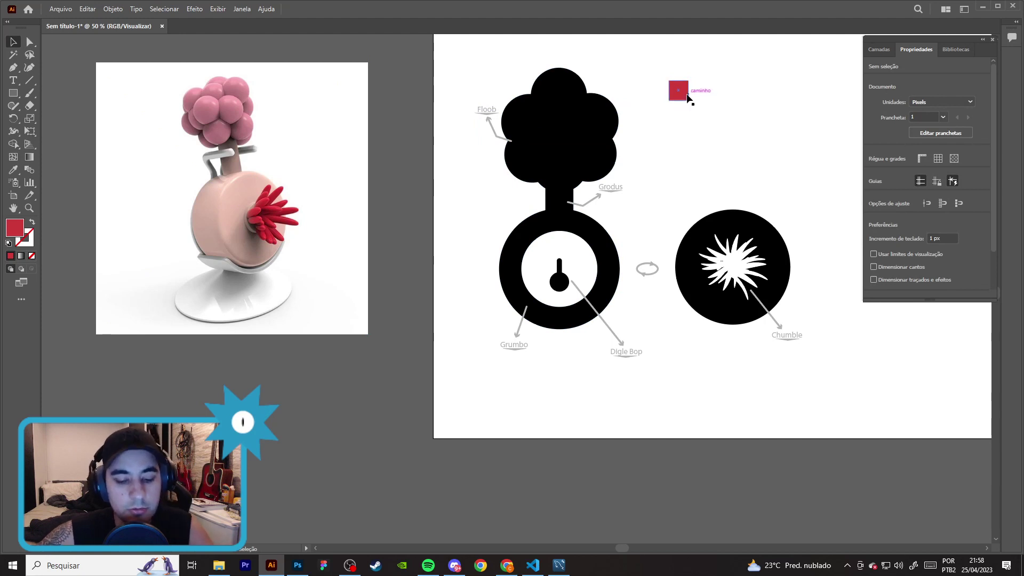
- Add two copies of the square filled with peach and pink sampled from the photo
drag(688, 97, 711, 97)
click(13, 170)
click(244, 192)
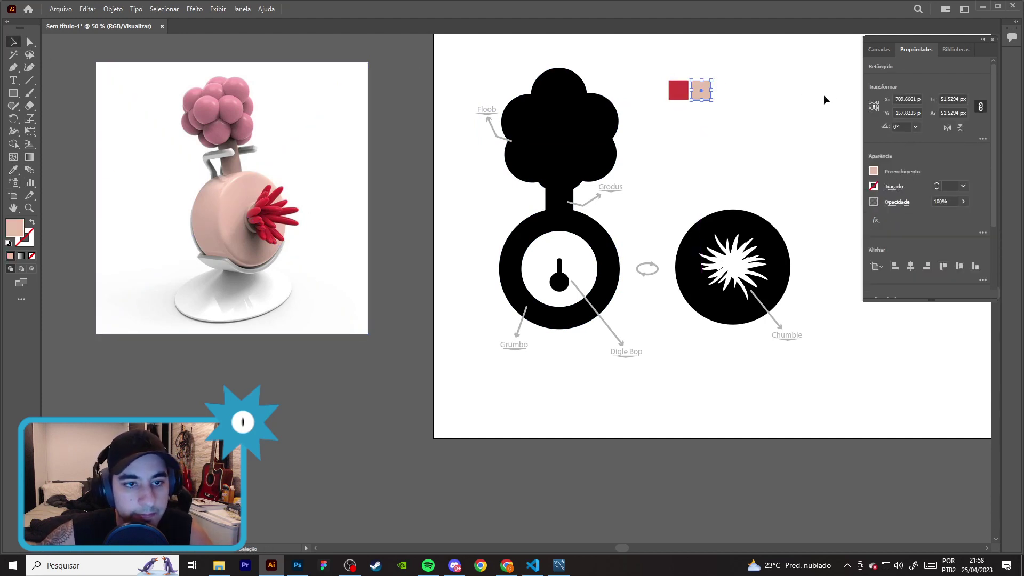
drag(703, 97, 725, 97)
click(16, 170)
click(234, 103)
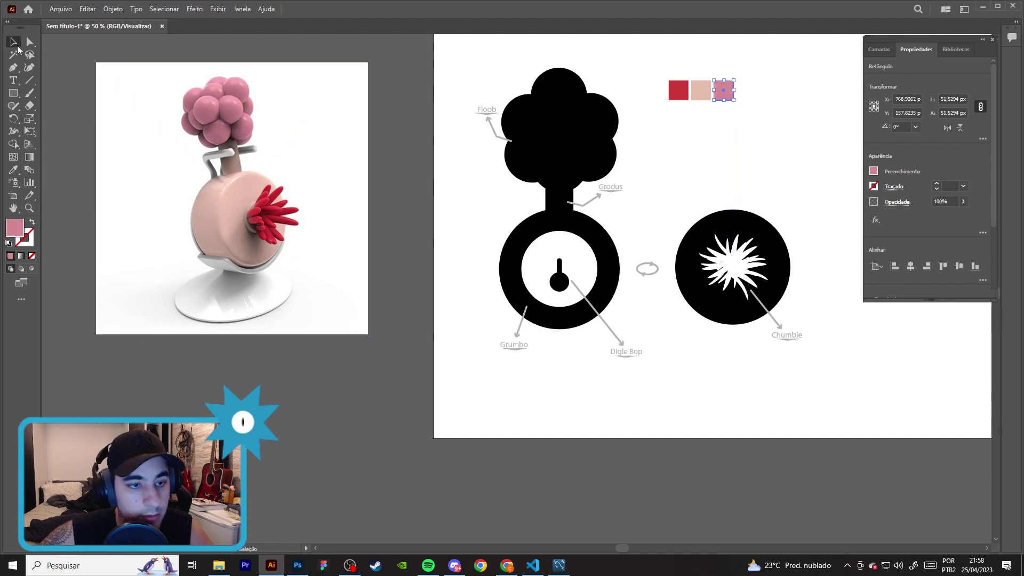
click(794, 105)
- Delete the Plumbus reference photo
scroll(789, 114, up, 2)
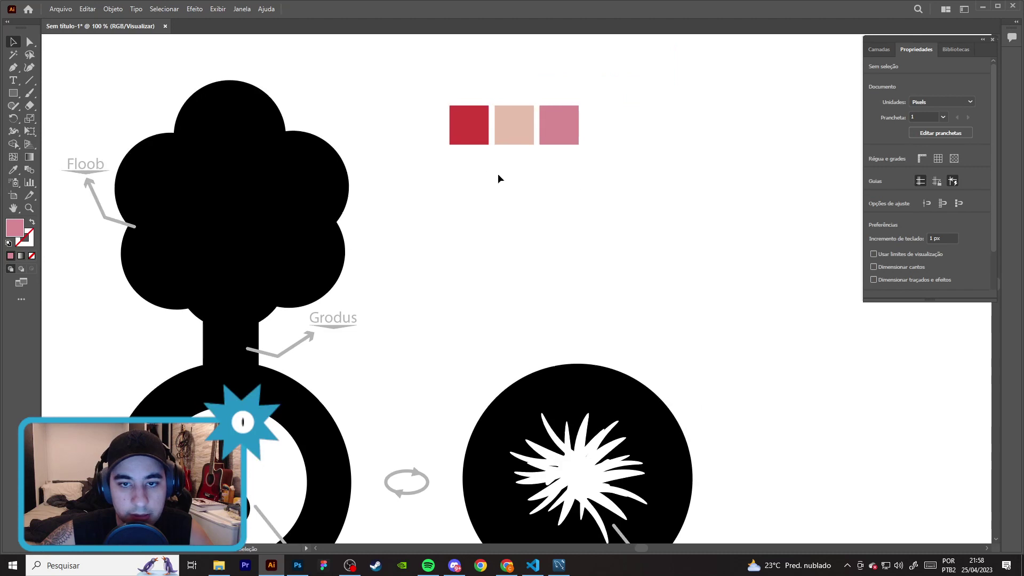
drag(608, 102, 612, 102)
scroll(615, 212, down, 3)
drag(183, 320, 278, 269)
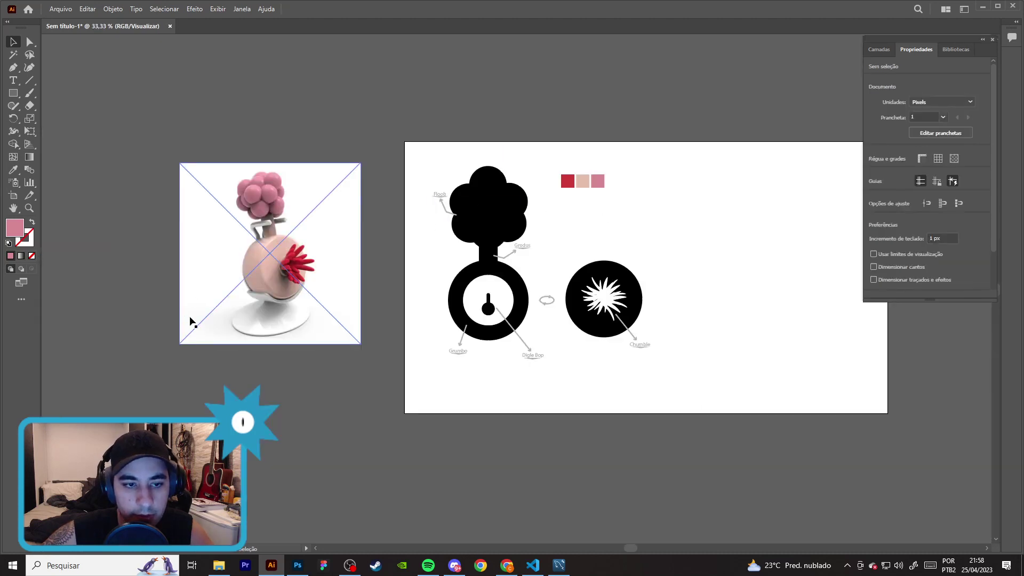
key(Delete)
- Stack the red, peach and pink swatches into a vertical column
scroll(586, 244, up, 2)
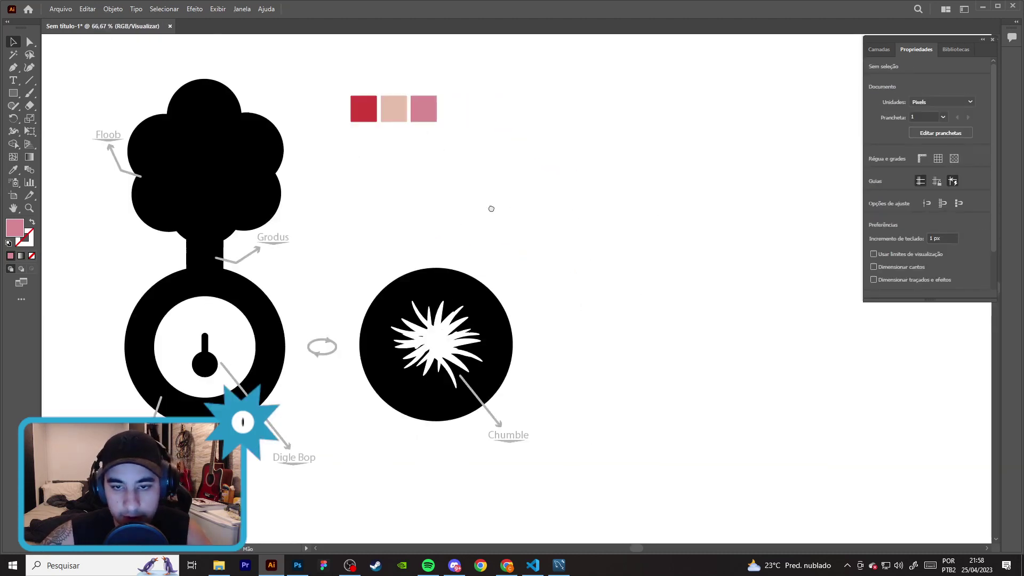
drag(420, 138, 421, 140)
mouse_move(381, 115)
mouse_down()
mouse_move(588, 228)
mouse_move(562, 224)
mouse_move(532, 254)
mouse_move(528, 279)
mouse_up()
mouse_move(573, 323)
mouse_down()
mouse_move(538, 201)
mouse_move(565, 159)
mouse_up()
click(645, 193)
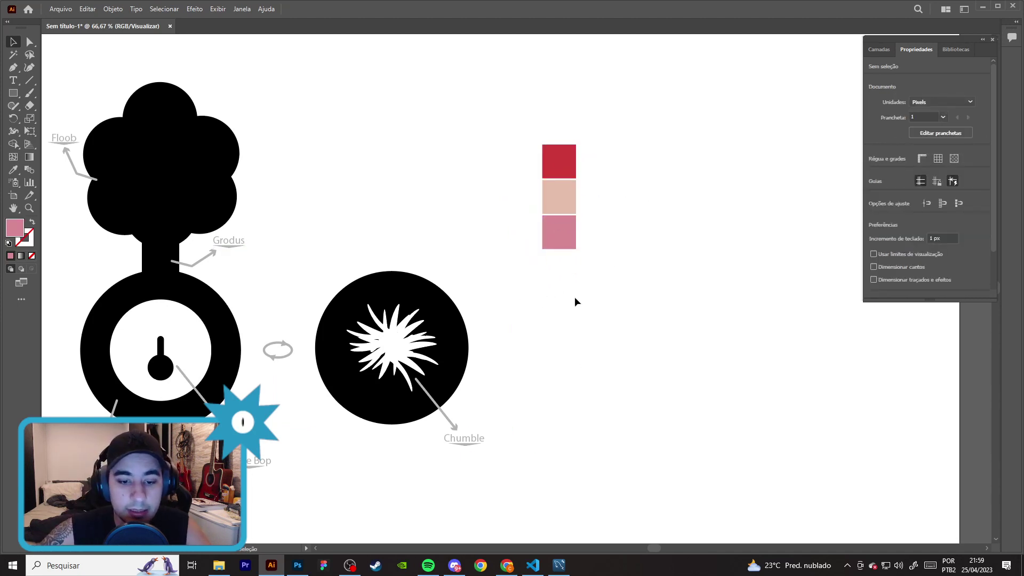
- Inspect the peach swatch's hex and RGB values in the Color Picker
scroll(555, 197, up, 2)
click(553, 216)
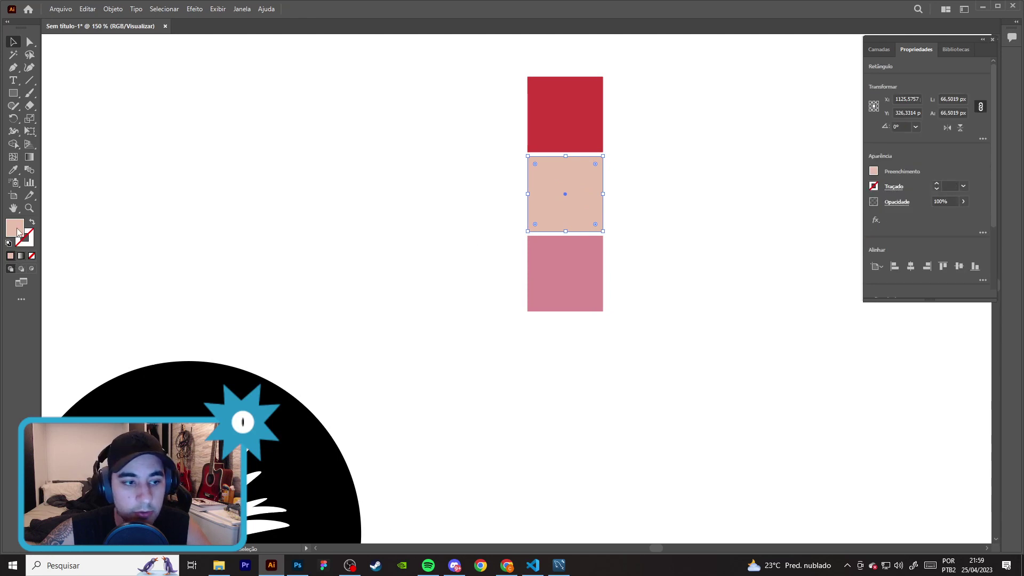
double_click(16, 229)
double_click(871, 351)
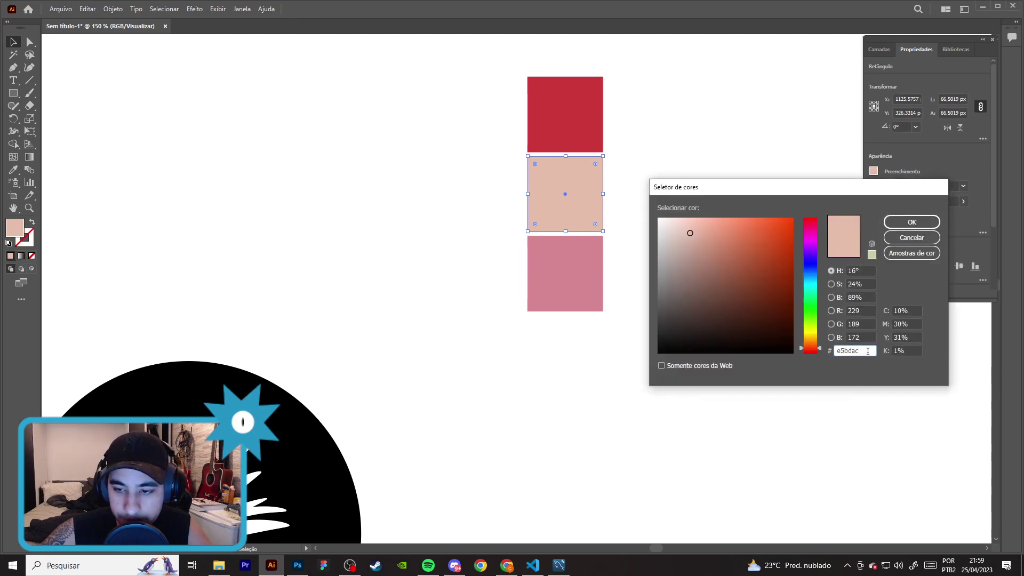
click(864, 310)
click(869, 336)
click(853, 311)
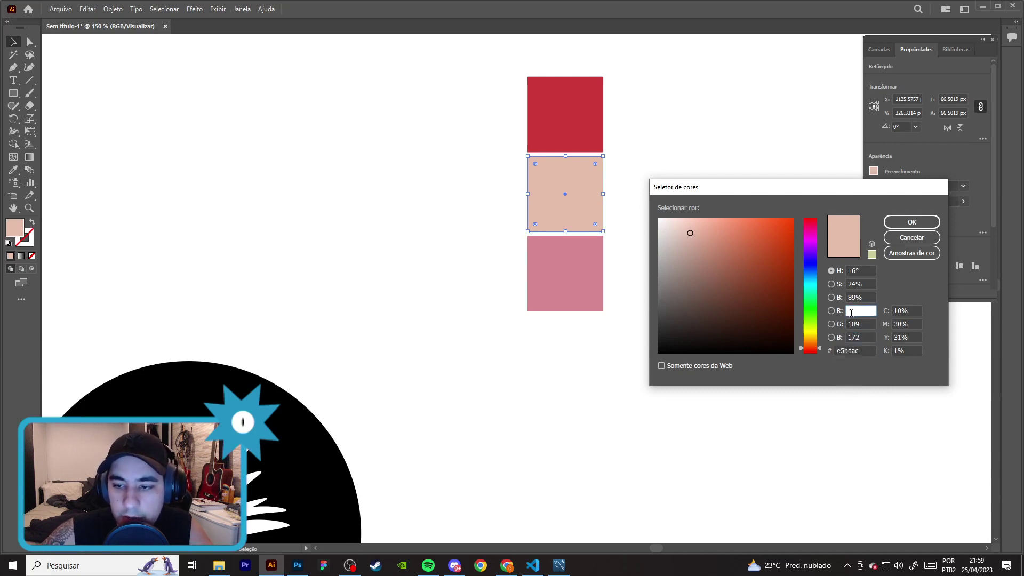
- Set the peach swatch's green value to 189 and close the Color Picker
double_click(857, 323)
key(BackSpace)
text(189)
key(Tab)
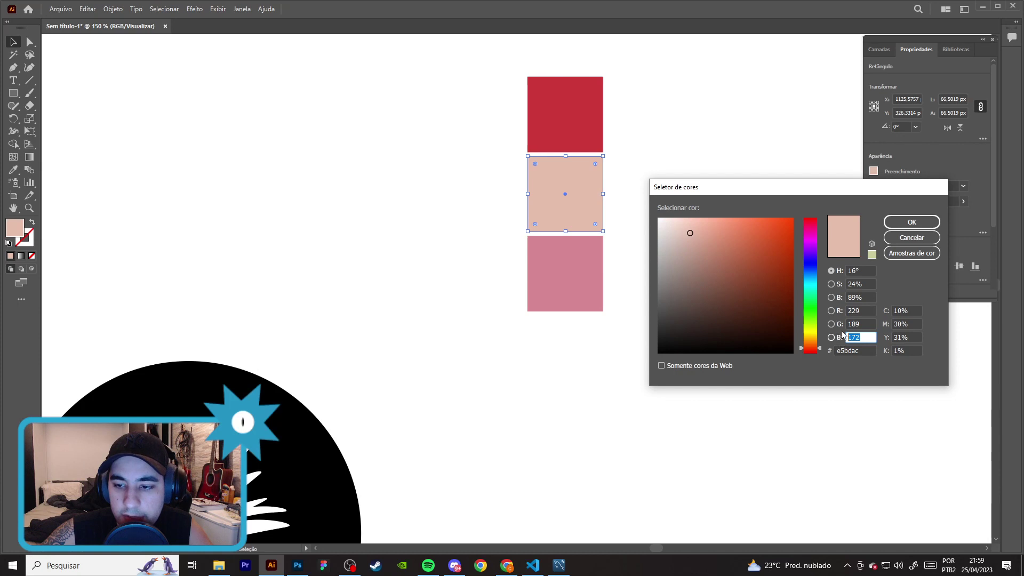
click(860, 310)
click(868, 336)
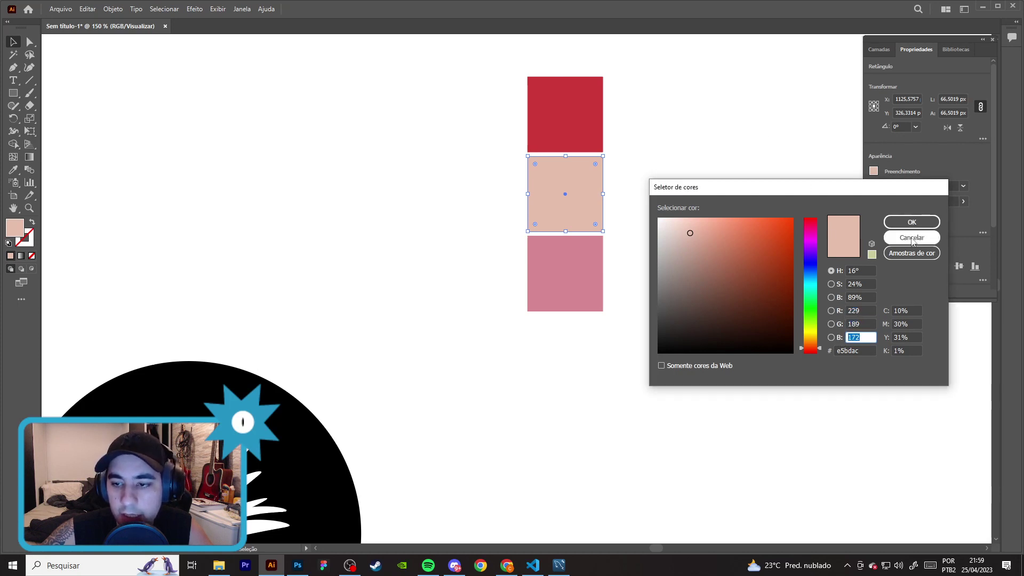
key(Return)
- Move the swatch column down and left beside the starburst circle
key(ctrl+minus)
key(ctrl+minus)
mouse_move(739, 279)
mouse_down()
mouse_move(671, 189)
mouse_move(640, 314)
mouse_move(624, 314)
mouse_up()
click(722, 267)
key(ctrl+minus)
key(ctrl+minus)
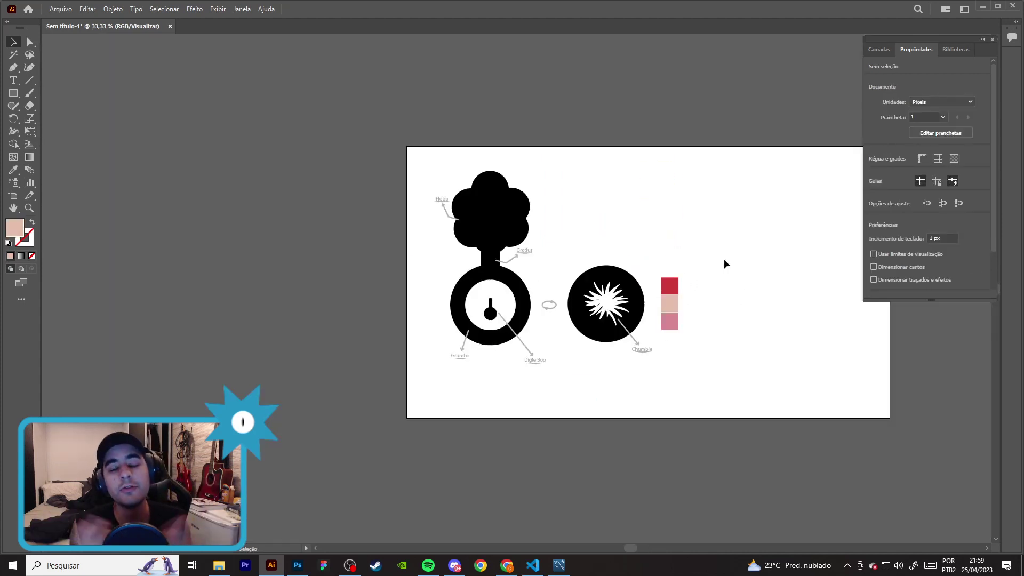